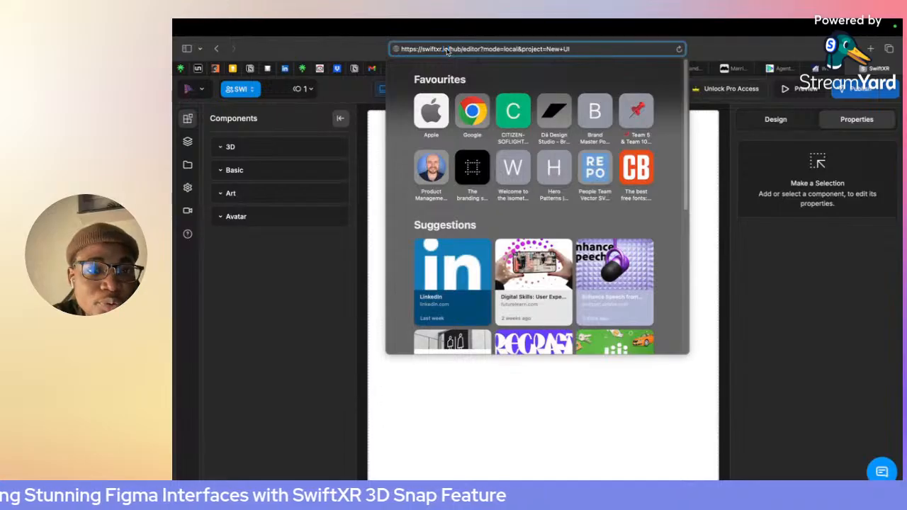
# - Highlight the swiftxr.io/hub part of the SwiftXR editor's web address
pyautogui.moveTo(449, 50); pyautogui.dragTo(413, 49)
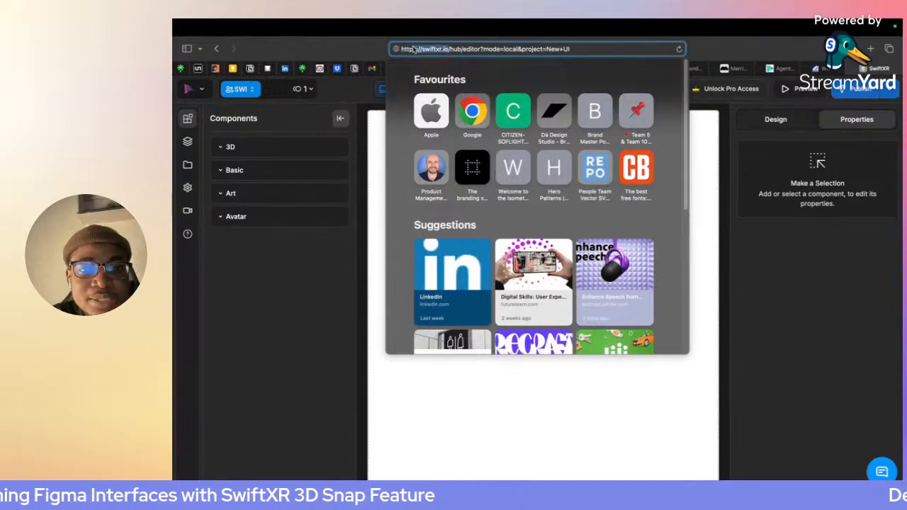
pyautogui.click(459, 50)
pyautogui.moveTo(457, 51); pyautogui.dragTo(423, 55)
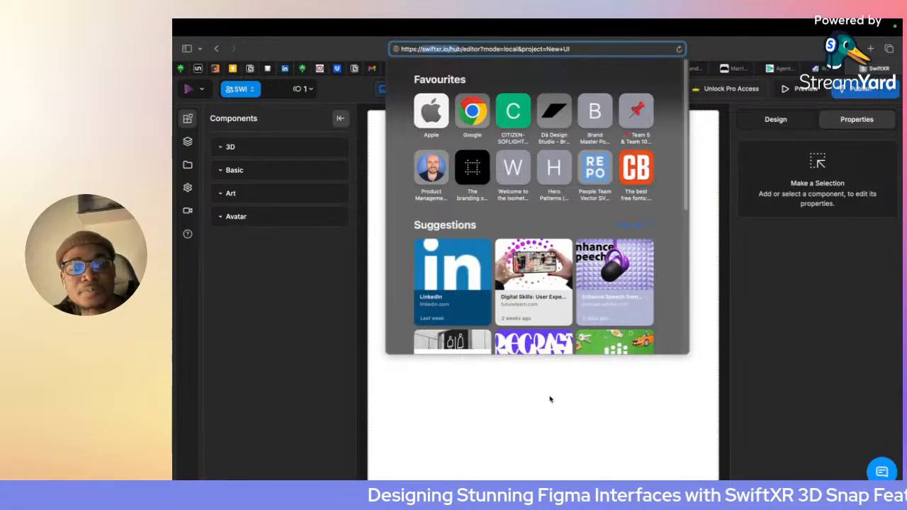
pyautogui.click(492, 398)
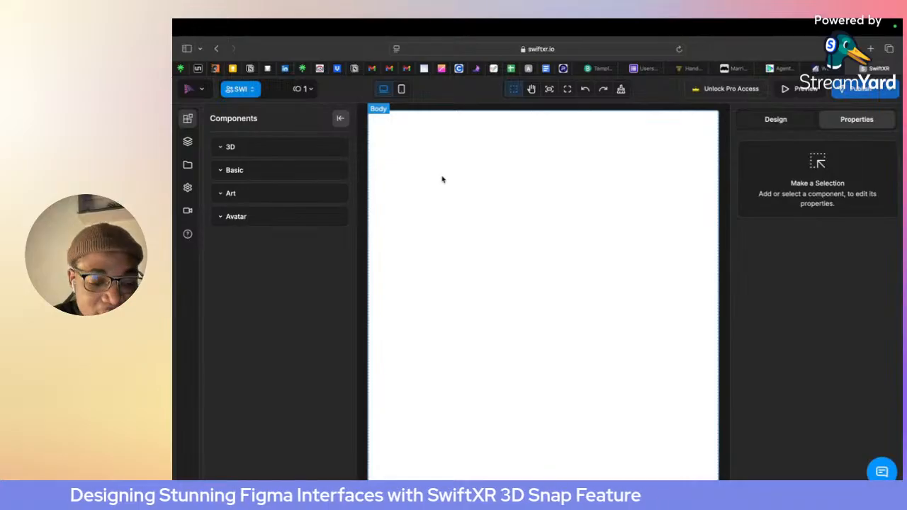
# - Switch to Figma and insert the filled sofa icon with the MingCute Icon plugin, searching for "sofa"
pyautogui.press('super+Tab')
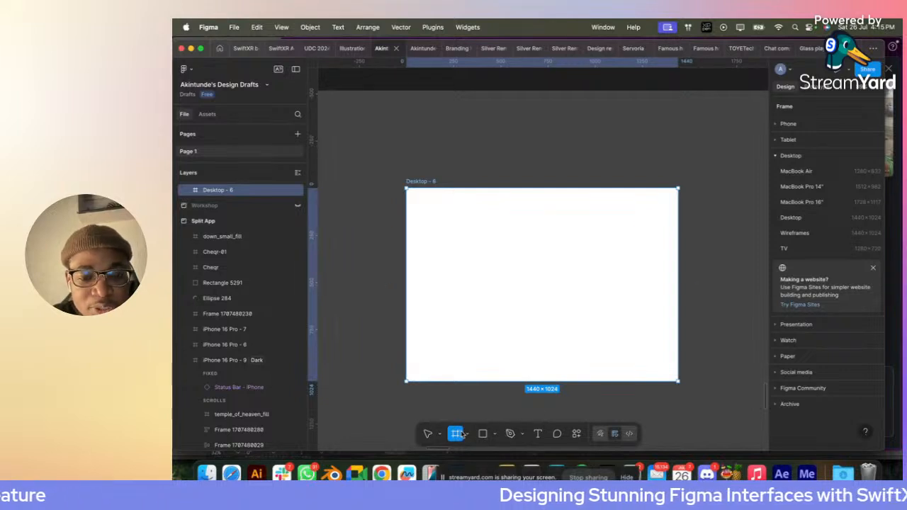
pyautogui.rightClick(441, 273)
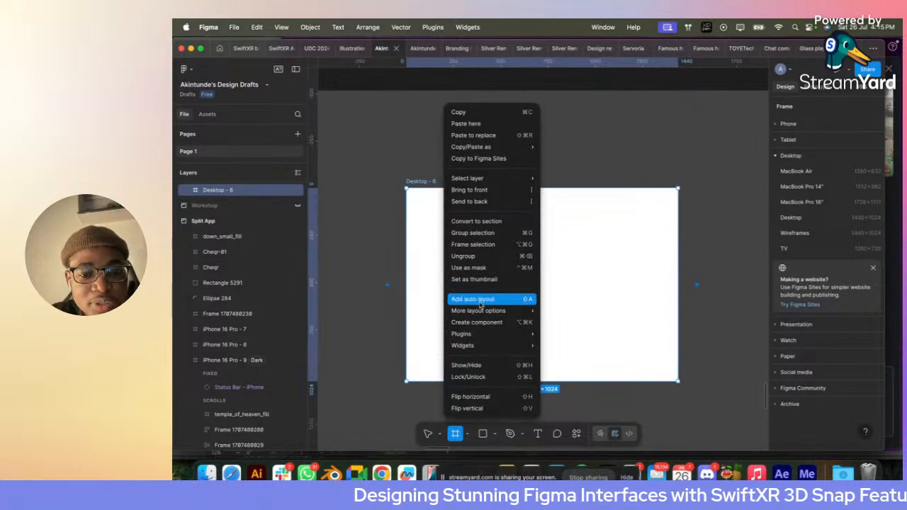
pyautogui.moveTo(482, 331)
pyautogui.click(607, 197)
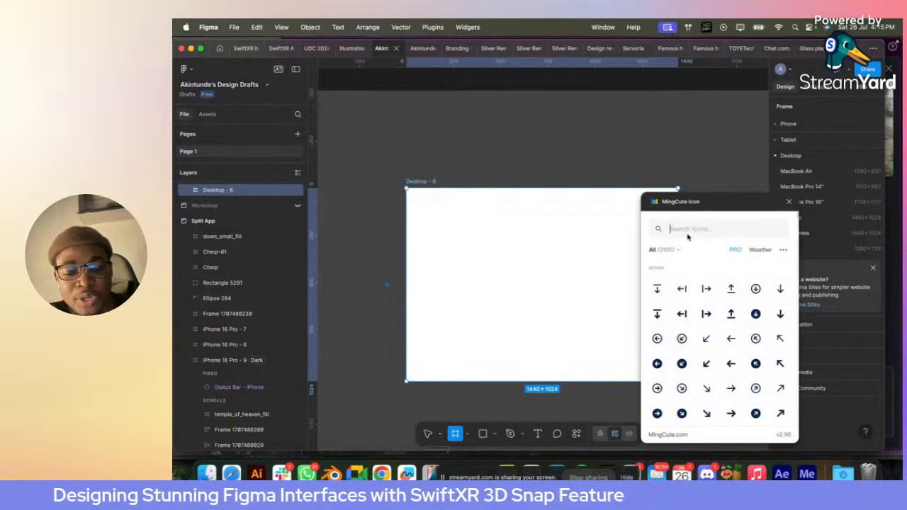
pyautogui.write('sofa')
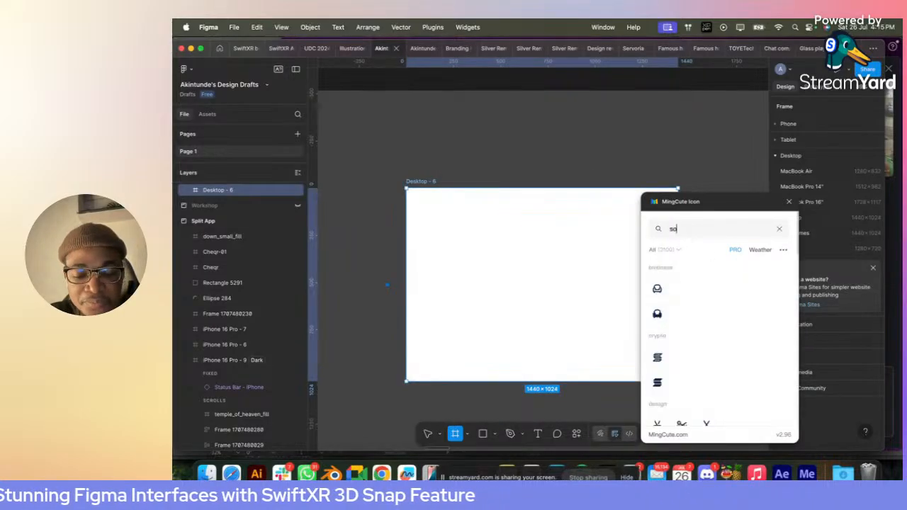
pyautogui.click(658, 314)
pyautogui.click(789, 201)
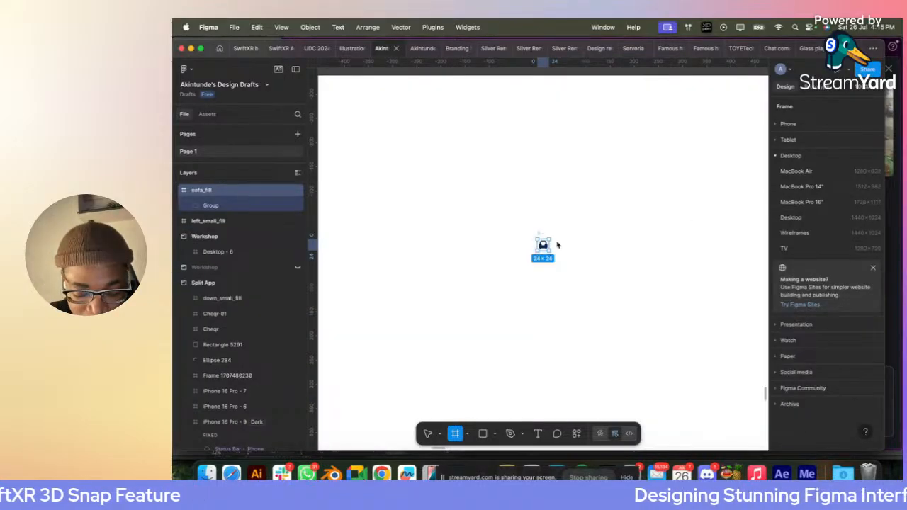
# - Add a text layer reading "Bethel" beside the sofa icon
pyautogui.click(582, 256)
pyautogui.press('t')
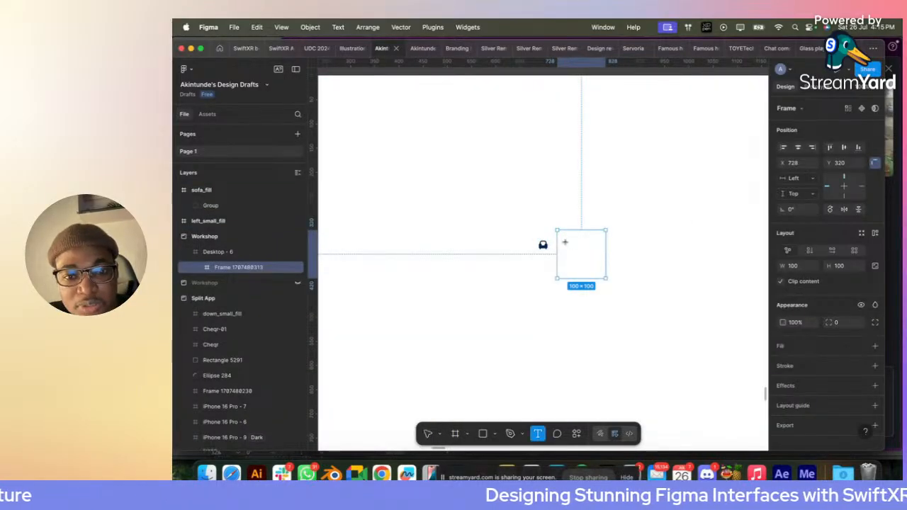
pyautogui.click(568, 245)
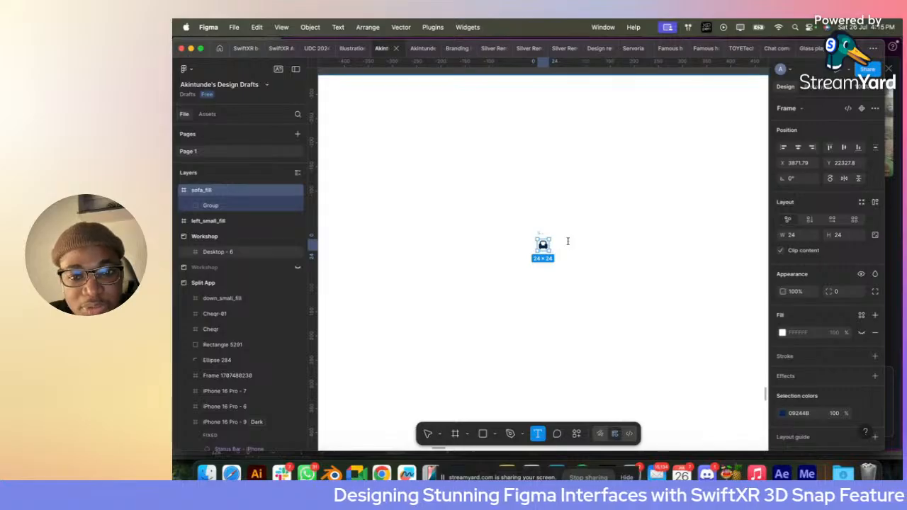
pyautogui.press('Escape')
pyautogui.write('F')
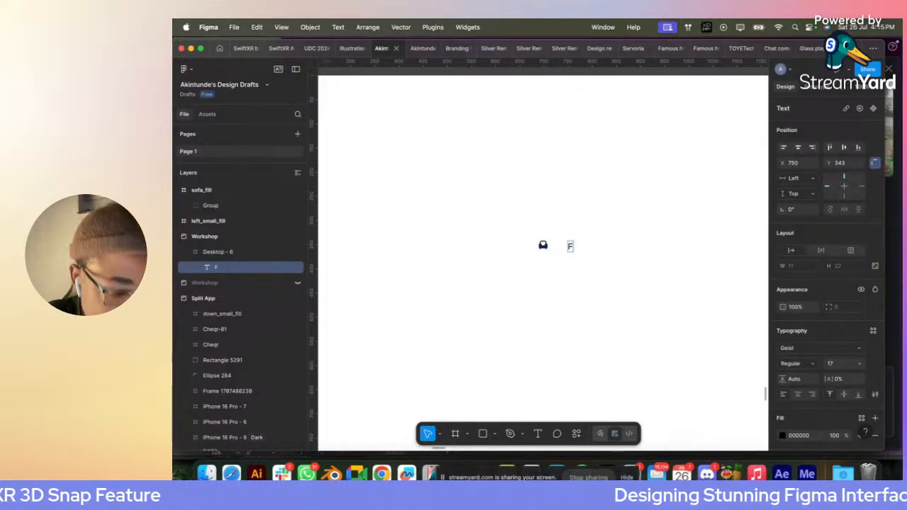
pyautogui.scroll(3, 608, 277)
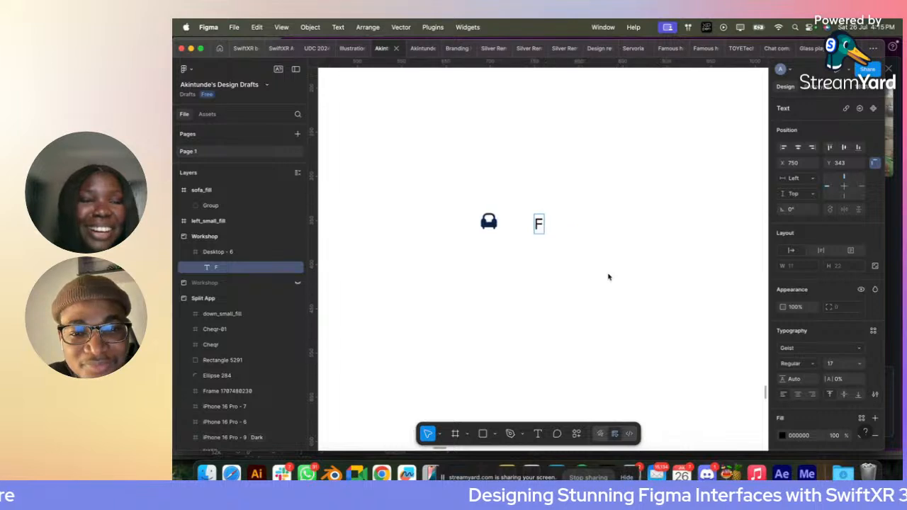
pyautogui.hscroll(-1, 608, 277)
pyautogui.scroll(-2, 608, 277)
pyautogui.scroll(2, 560, 263)
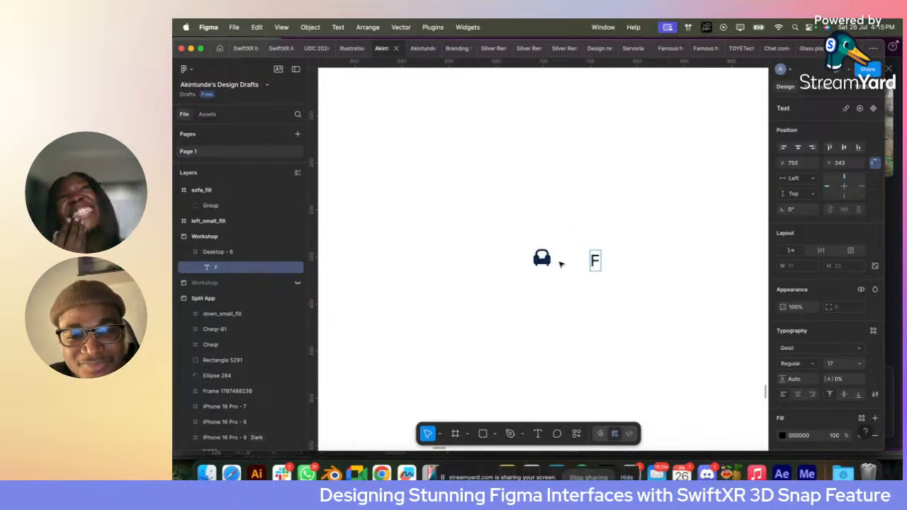
pyautogui.press('BackSpace')
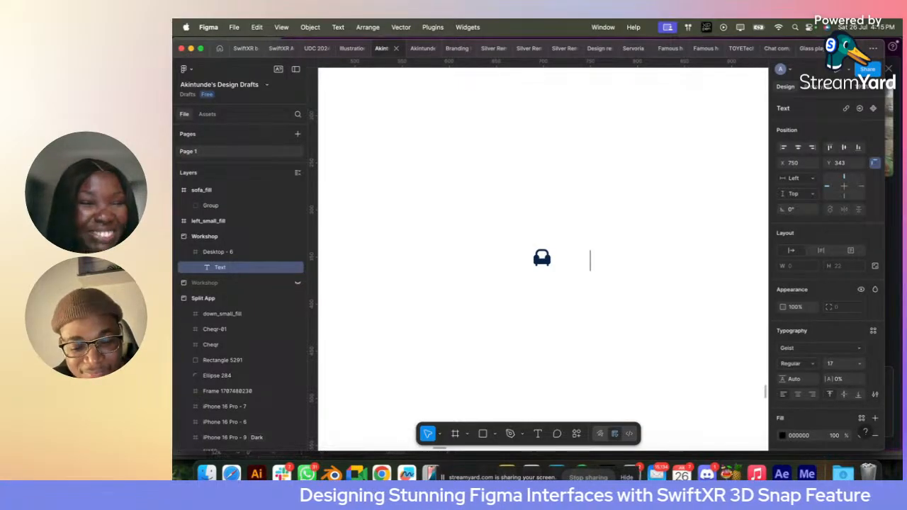
pyautogui.write('Bether')
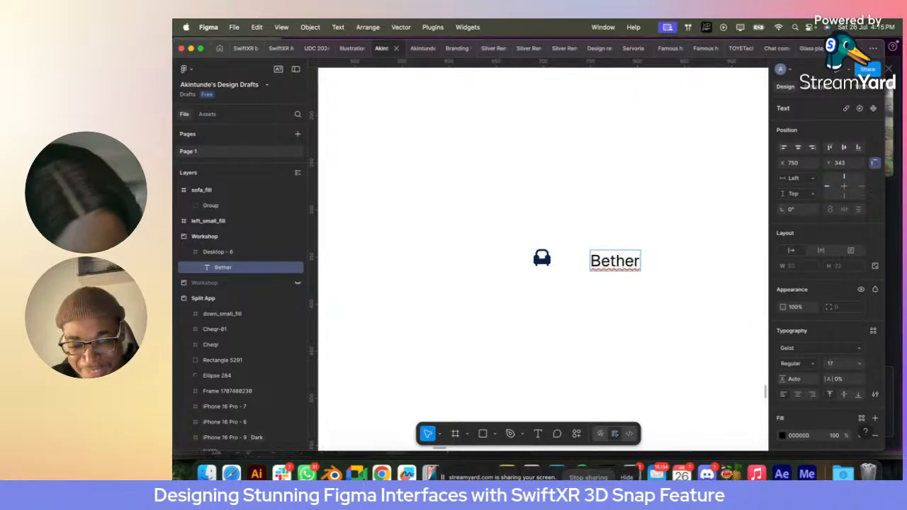
pyautogui.press('BackSpace')
pyautogui.write('l')
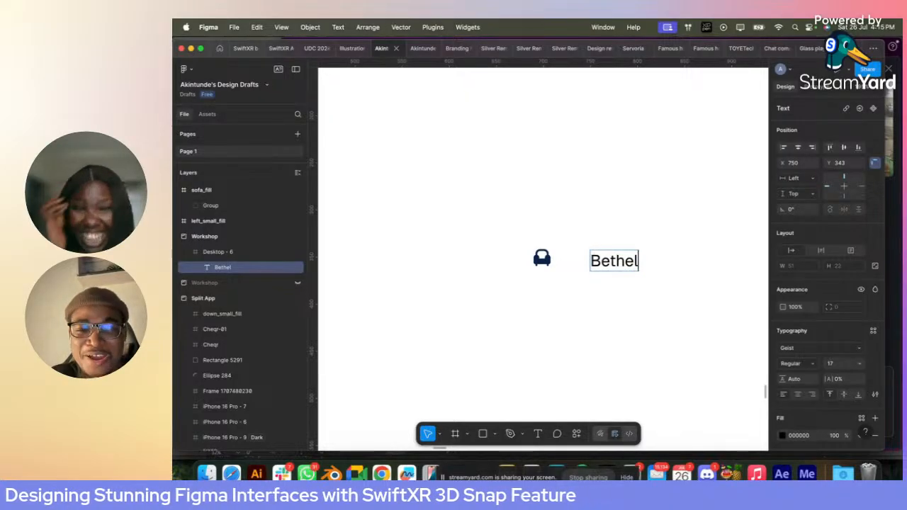
pyautogui.press('Escape')
# - Move the Bethel text closer to the sofa icon and set its font size to 14
pyautogui.moveTo(615, 261); pyautogui.dragTo(587, 261)
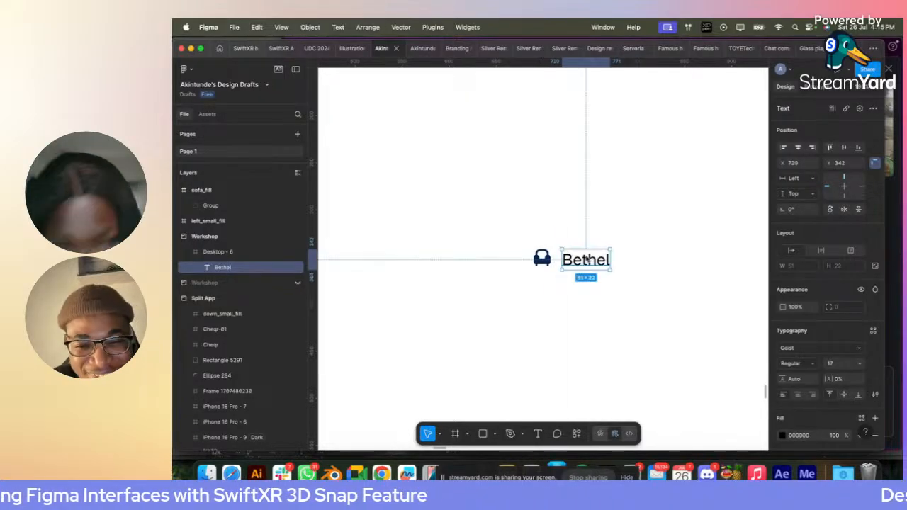
pyautogui.click(859, 363)
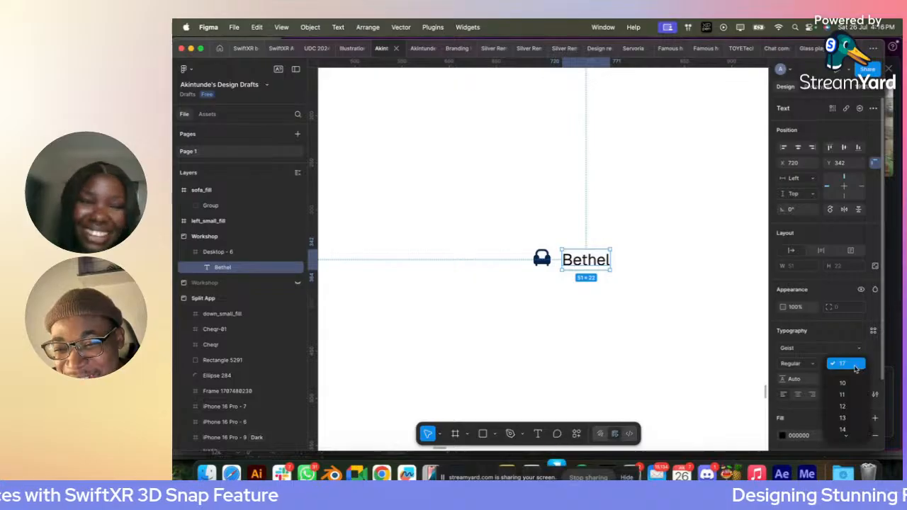
pyautogui.moveTo(847, 435)
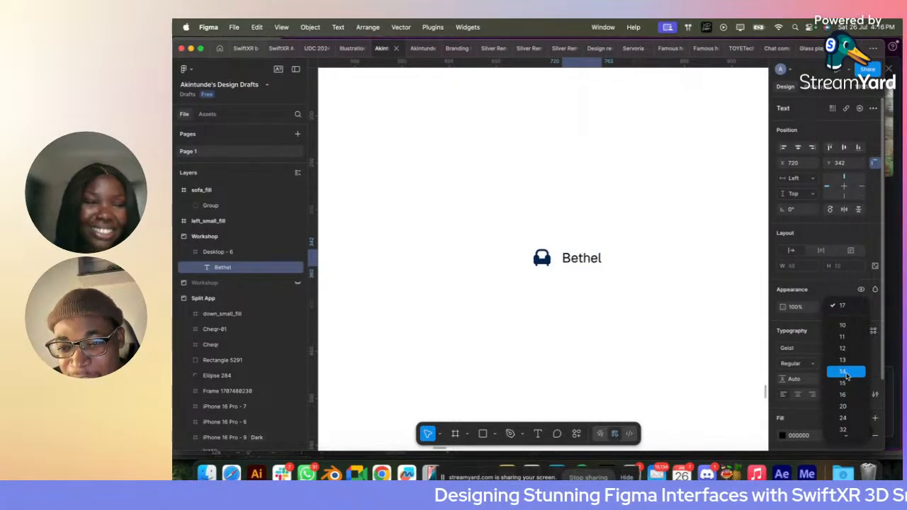
pyautogui.click(847, 372)
# - Cut the sofa icon from the page and paste it inside the Desktop - 6 frame
pyautogui.scroll(5, 568, 264)
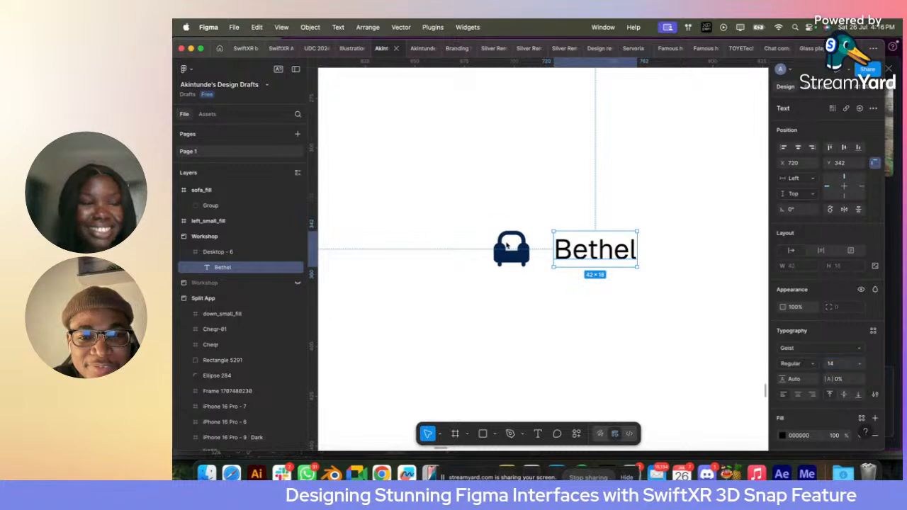
pyautogui.click(508, 228)
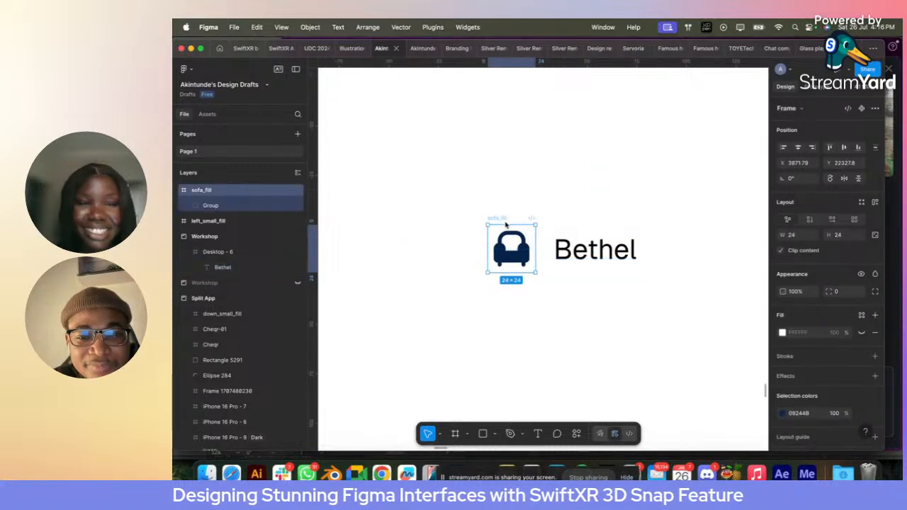
pyautogui.scroll(-5, 586, 242)
pyautogui.click(586, 242)
pyautogui.scroll(-2, 585, 242)
pyautogui.scroll(4, 553, 234)
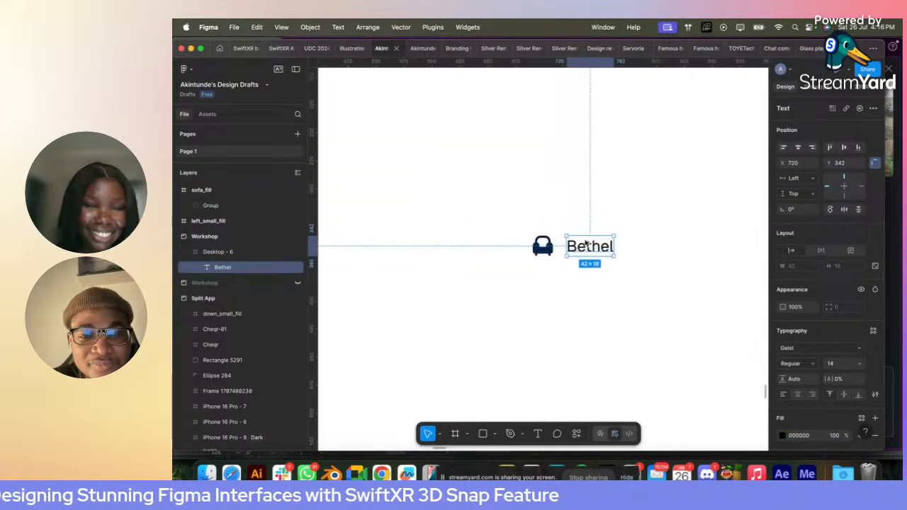
pyautogui.click(532, 225)
pyautogui.press('super+x')
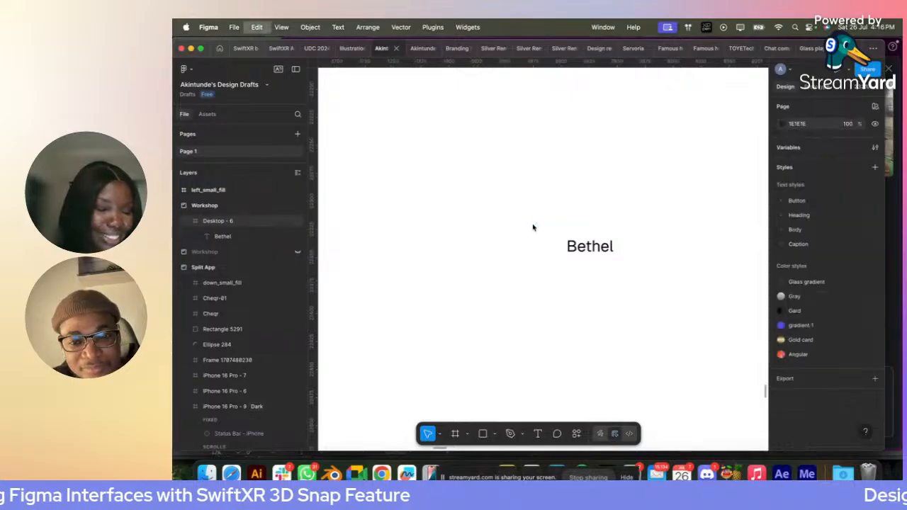
pyautogui.press('super+v')
pyautogui.press('Delete')
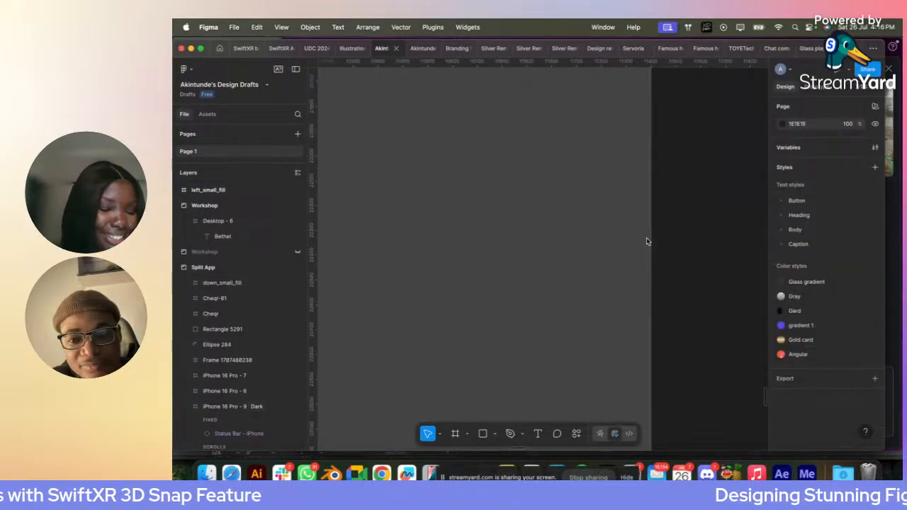
pyautogui.scroll(-5, 646, 242)
pyautogui.scroll(8, 571, 240)
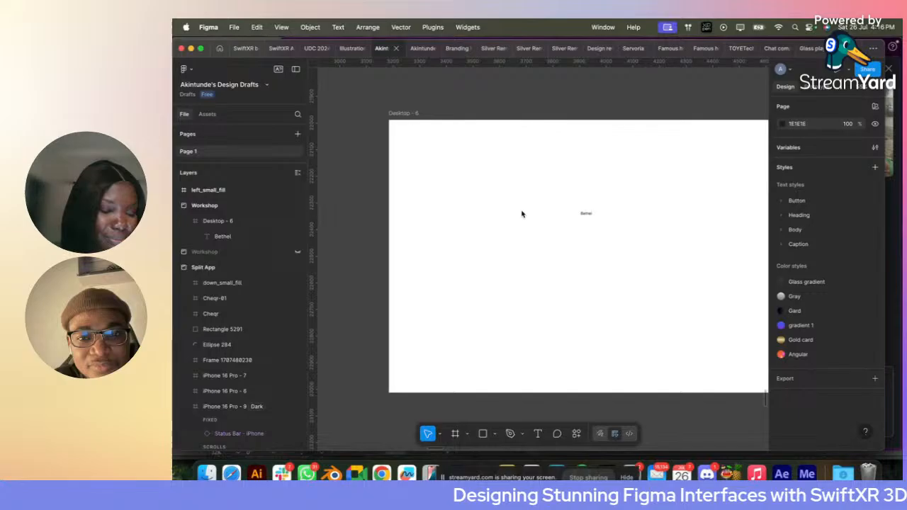
pyautogui.click(407, 114)
pyautogui.press('super+v')
pyautogui.scroll(4, 594, 209)
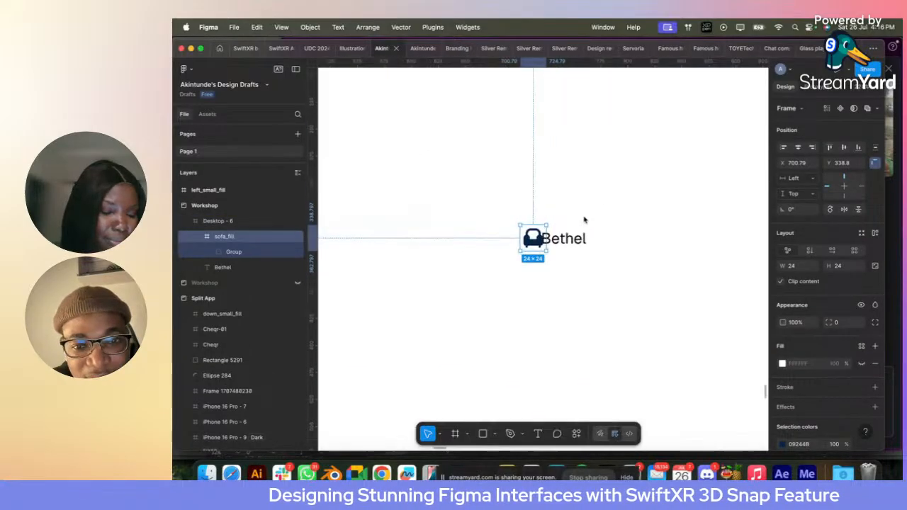
# - Combine the sofa icon and the Bethel text in a horizontal auto layout with a gap of 4
pyautogui.keyDown('shift'); pyautogui.click(570, 239); pyautogui.keyUp('shift')
pyautogui.hotkey('shift', 'a')
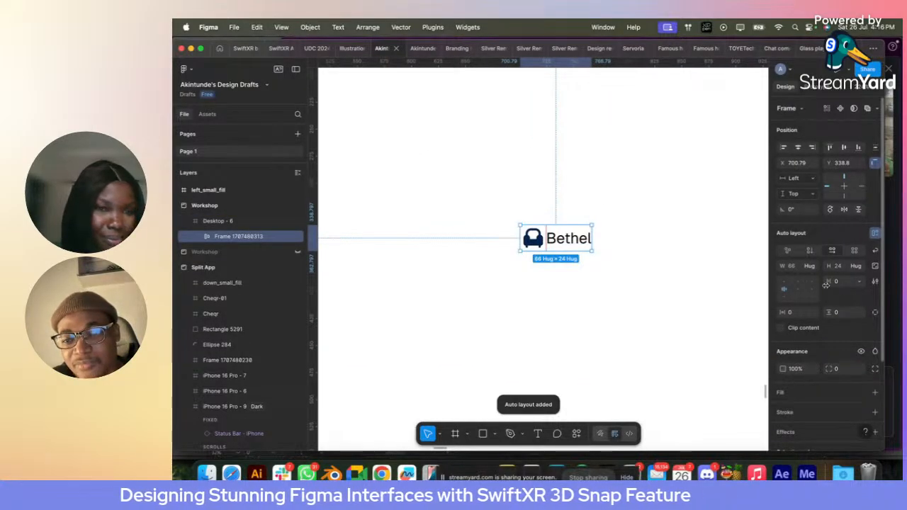
pyautogui.click(837, 282)
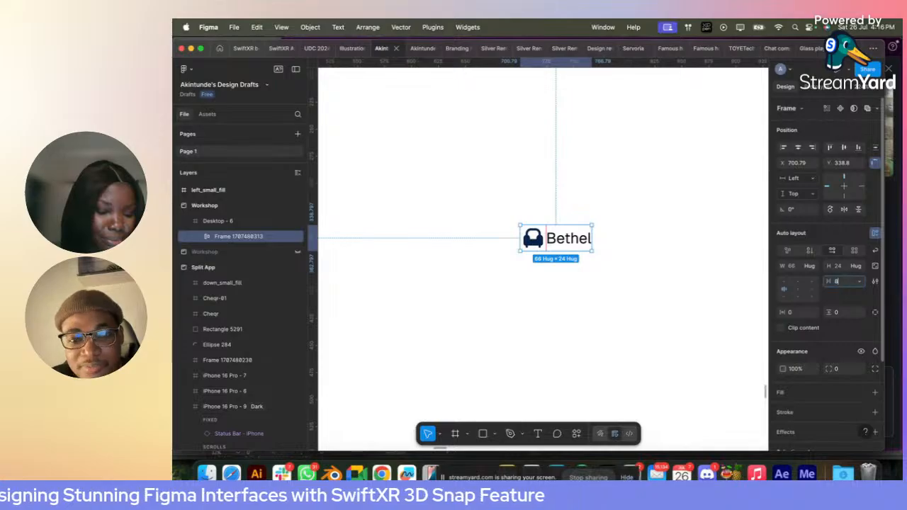
pyautogui.write('8')
pyautogui.press('Return')
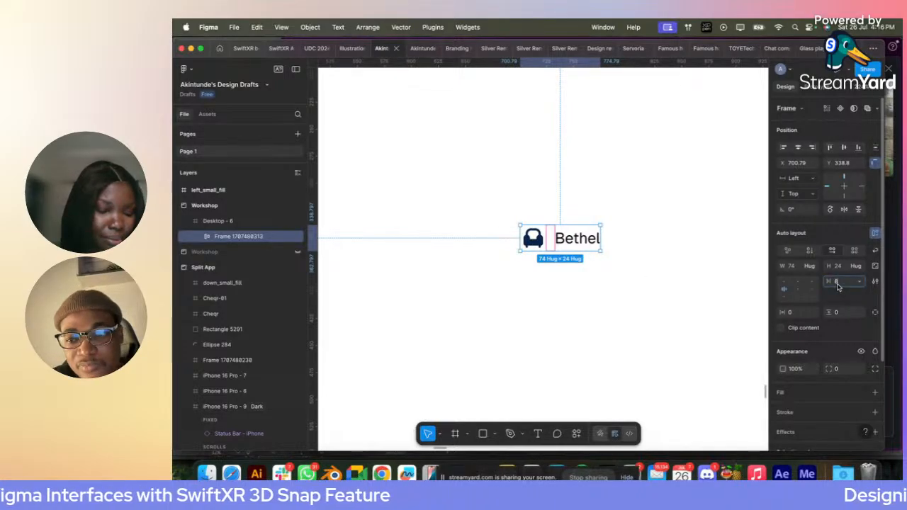
pyautogui.press('Return')
# - Scale the logo to a height of 36 and place it near the upper-left corner of Desktop - 6, at about X 94, Y 57
pyautogui.scroll(-5, 538, 190)
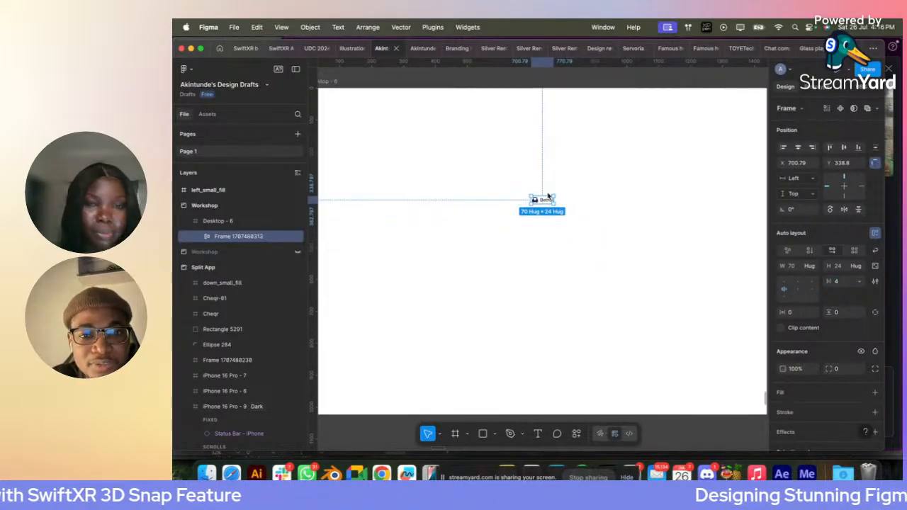
pyautogui.moveTo(598, 221); pyautogui.dragTo(408, 143)
pyautogui.press('k')
pyautogui.click(836, 292)
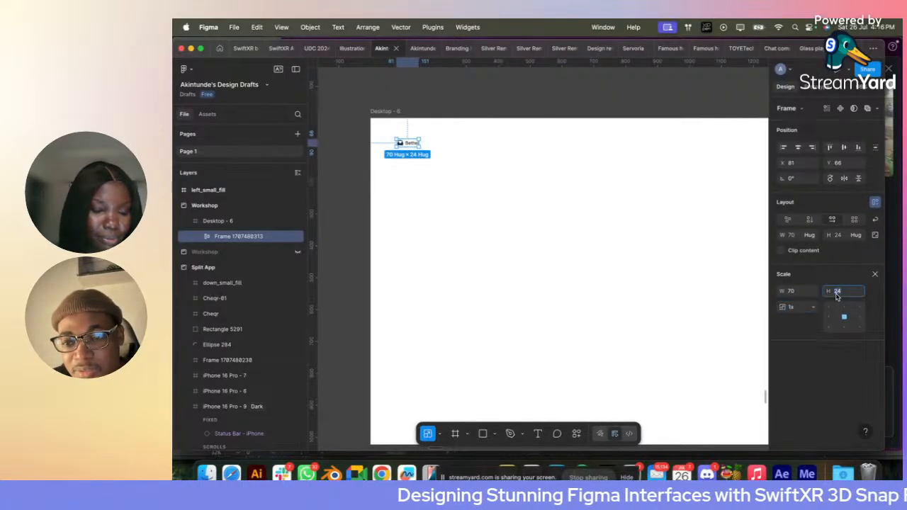
pyautogui.press('Return')
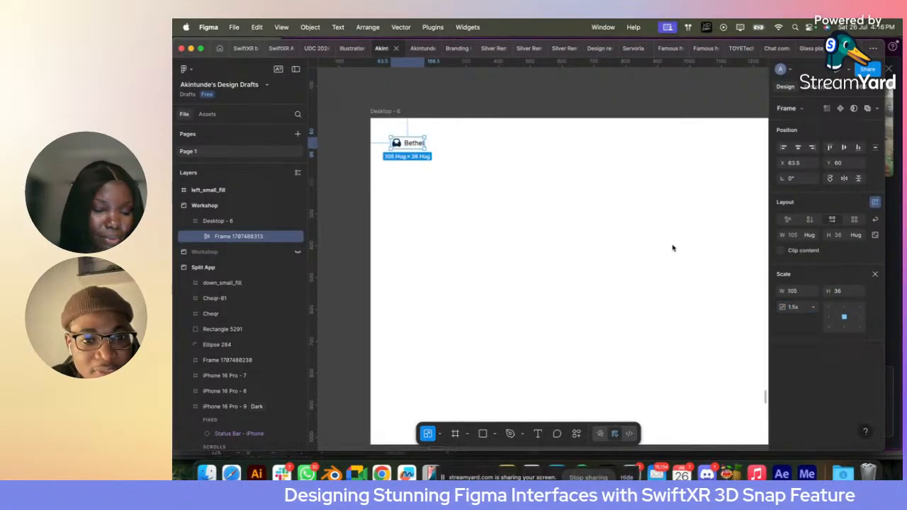
pyautogui.click(472, 177)
pyautogui.click(426, 146)
pyautogui.moveTo(428, 147); pyautogui.dragTo(437, 147)
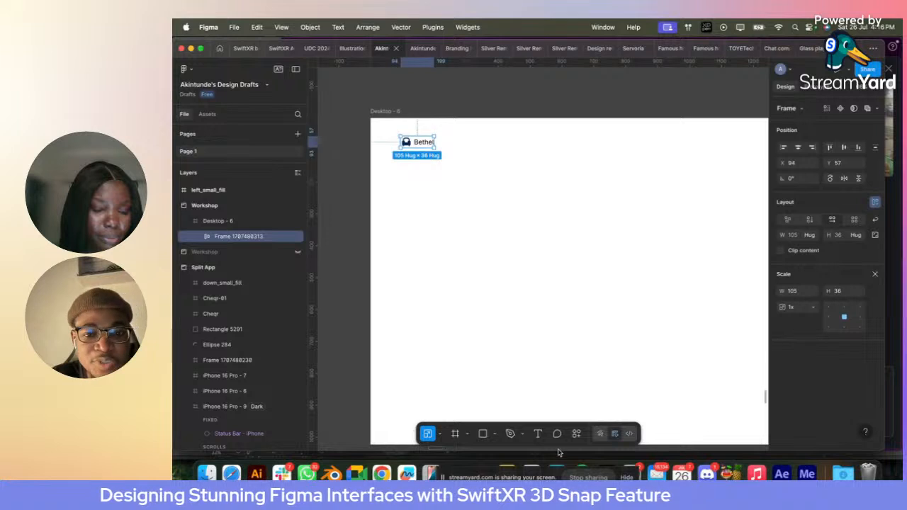
# - Add a "Shop now" text in Desktop - 6, below and to the right of the Bethel logo, at about X 396, Y 282
pyautogui.click(537, 434)
pyautogui.click(496, 211)
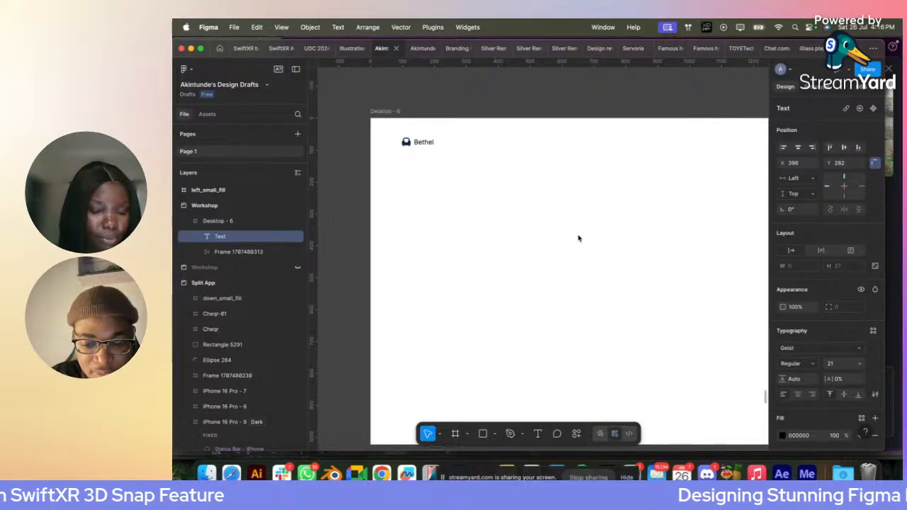
pyautogui.write('com')
pyautogui.press('BackSpace')
pyautogui.press('BackSpace')
pyautogui.press('BackSpace')
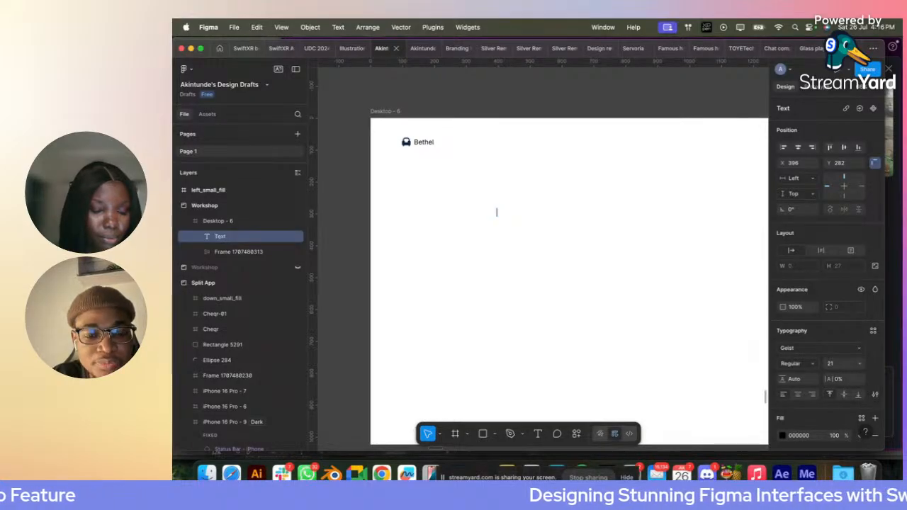
pyautogui.write('Seams')
pyautogui.press('BackSpace')
pyautogui.press('BackSpace')
pyautogui.press('BackSpace')
pyautogui.press('BackSpace')
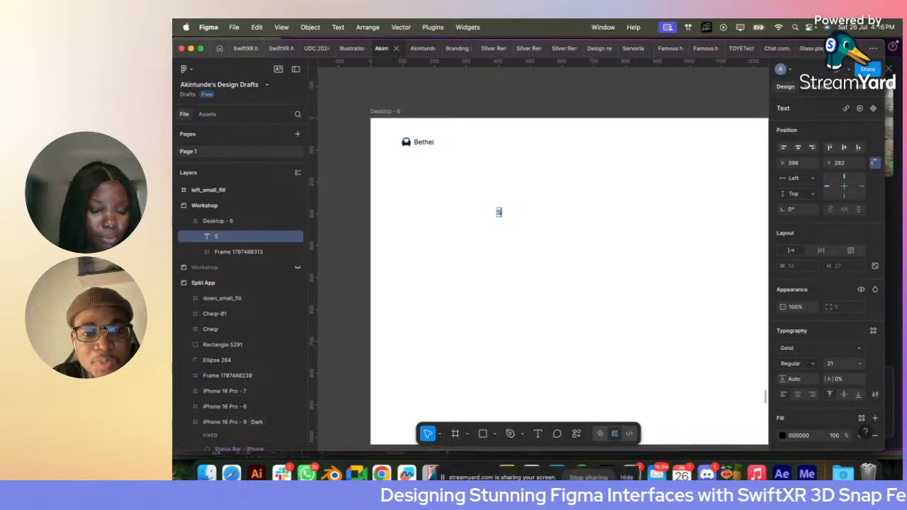
pyautogui.write('hop now')
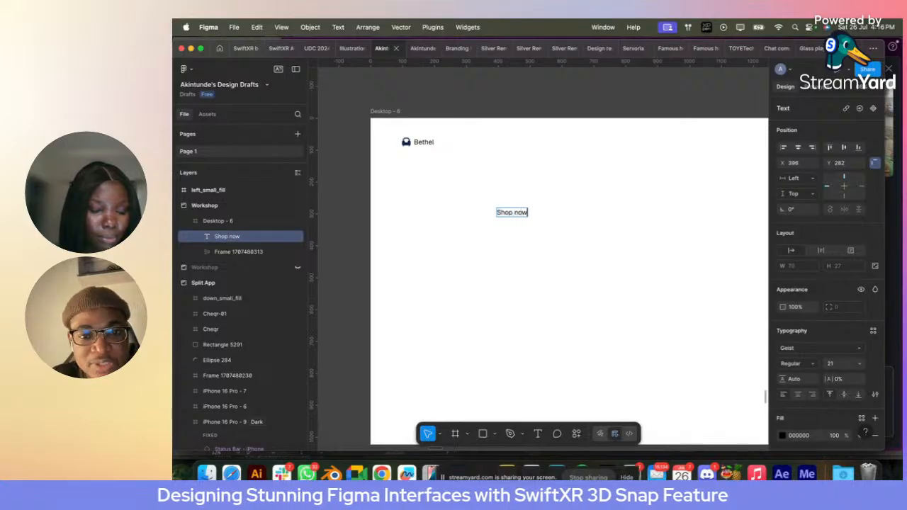
pyautogui.click(609, 239)
pyautogui.click(521, 222)
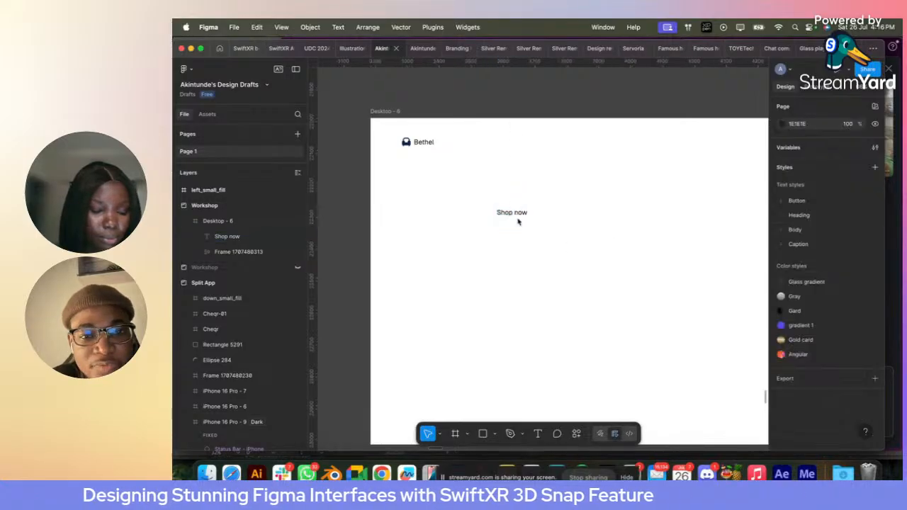
# - Wrap the Shop now text in an auto layout frame and apply the Body/14 text style to the text
pyautogui.click(510, 214)
pyautogui.hotkey('shift', 'a')
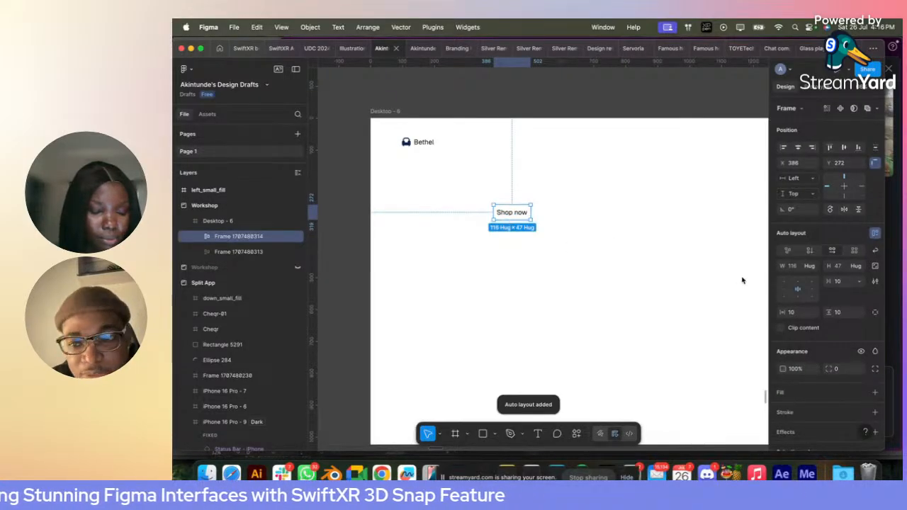
pyautogui.doubleClick(512, 210)
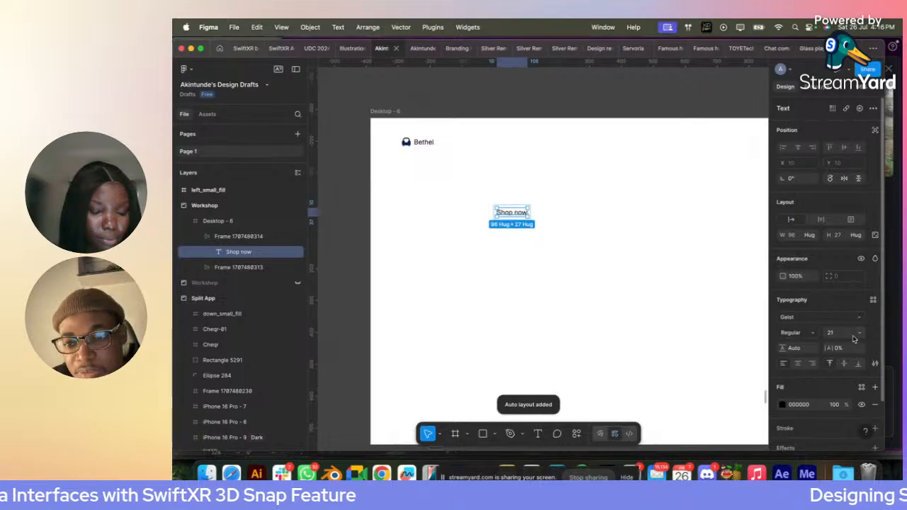
pyautogui.click(873, 298)
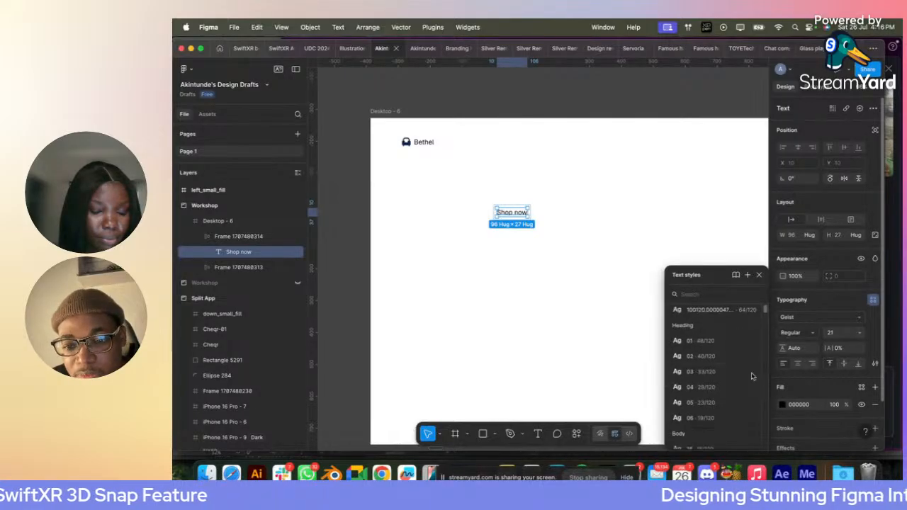
pyautogui.click(708, 399)
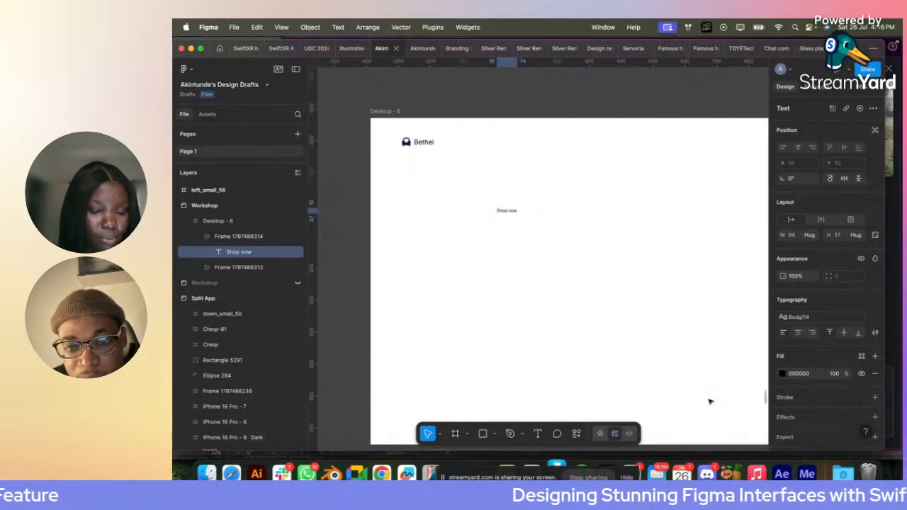
# - Set the height of the Shop now auto layout frame to 40
pyautogui.scroll(5, 503, 202)
pyautogui.press('Escape')
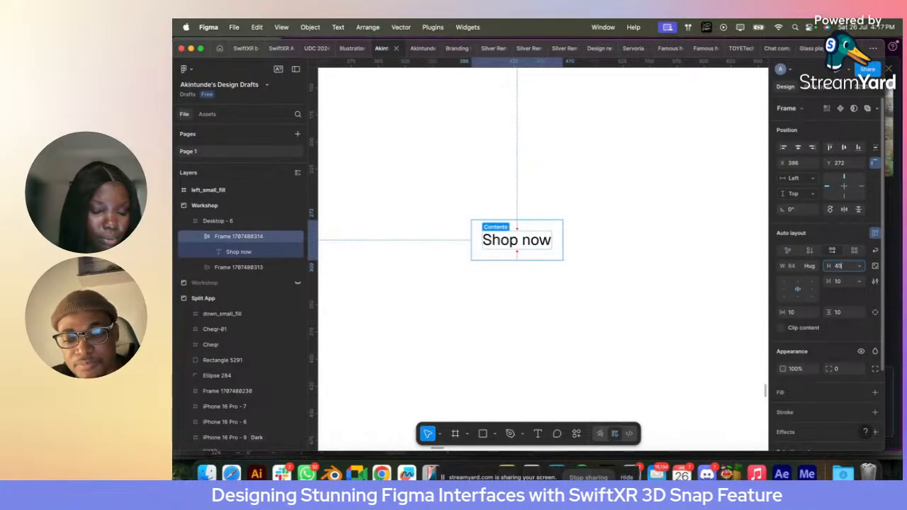
pyautogui.press('Return')
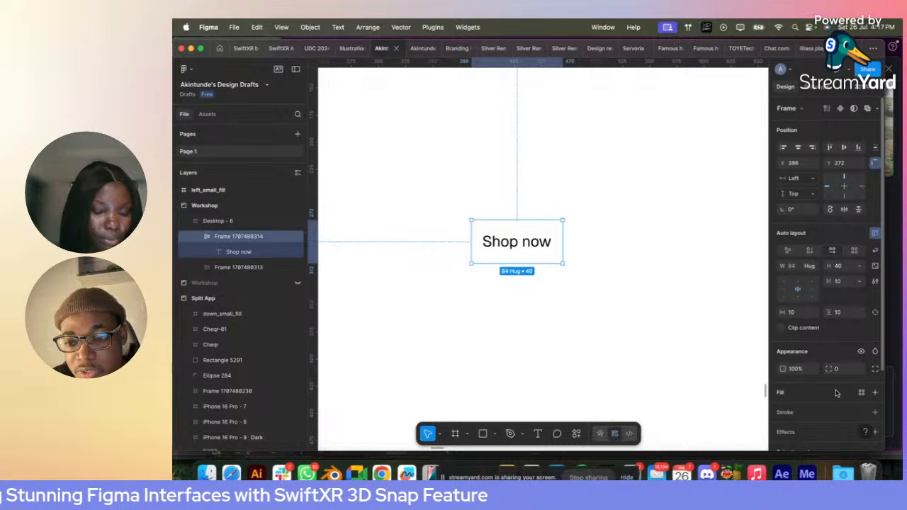
# - Fill the Shop now frame with the page's orange FF9800 and darken it to about HSL 36, 97, 43
pyautogui.click(861, 392)
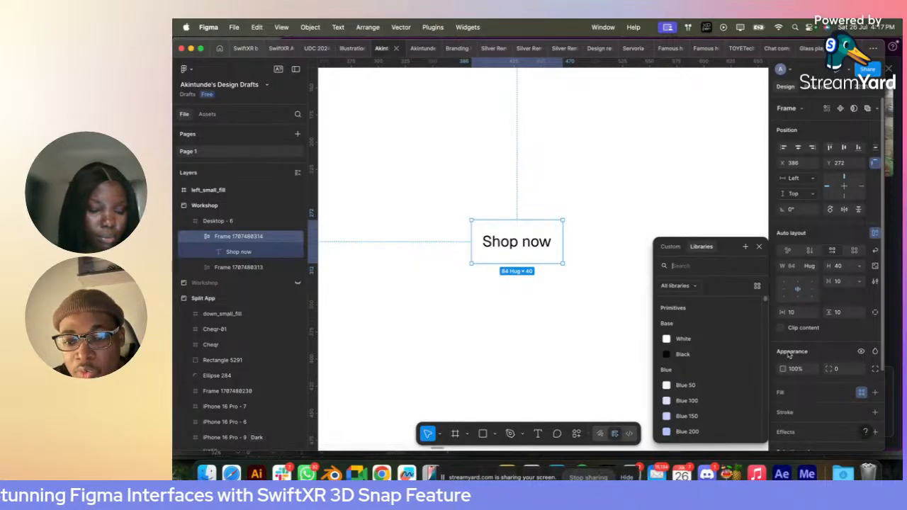
pyautogui.click(874, 392)
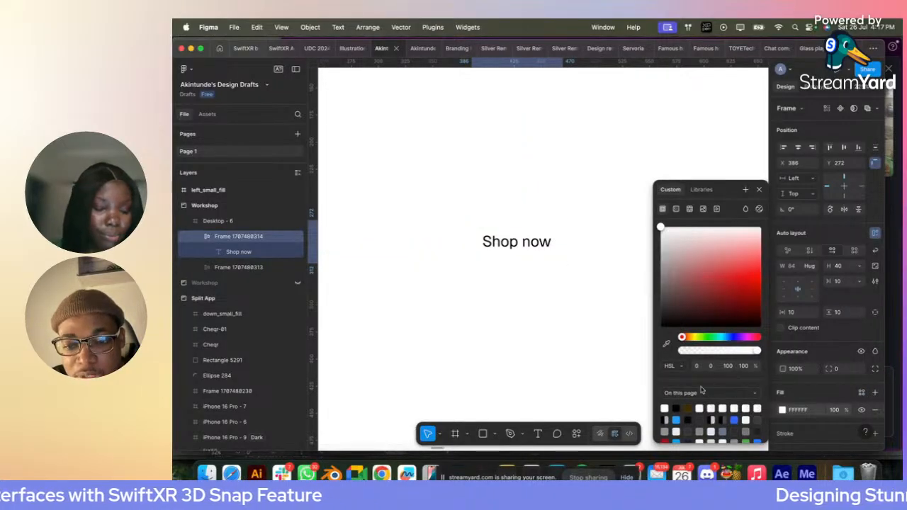
pyautogui.scroll(-2, 708, 418)
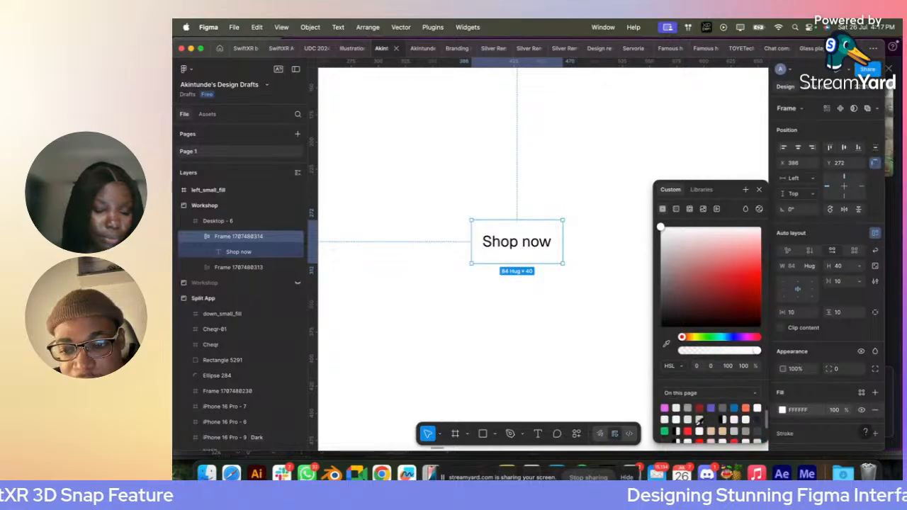
pyautogui.scroll(-2, 739, 419)
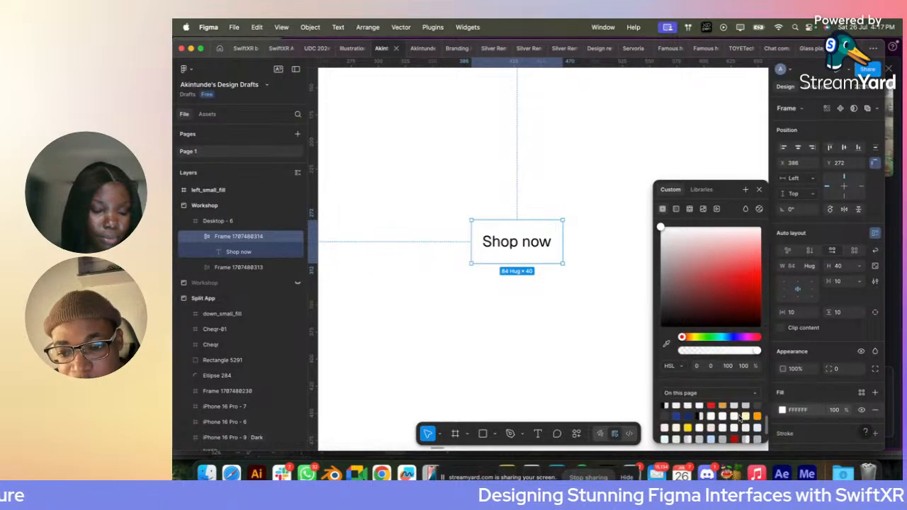
pyautogui.click(757, 417)
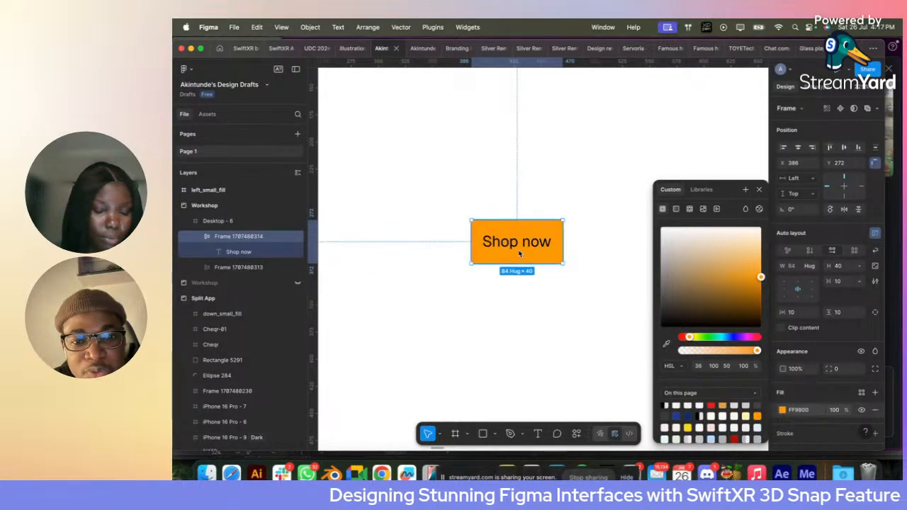
pyautogui.moveTo(760, 278); pyautogui.dragTo(758, 284)
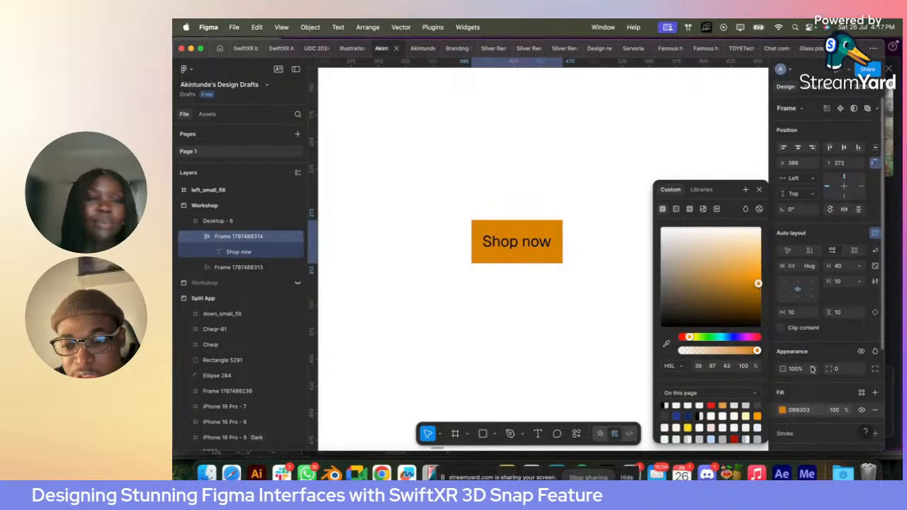
# - Change the Shop now label colour to White and round the button's corners to a radius of 8
pyautogui.scroll(-4, 815, 396)
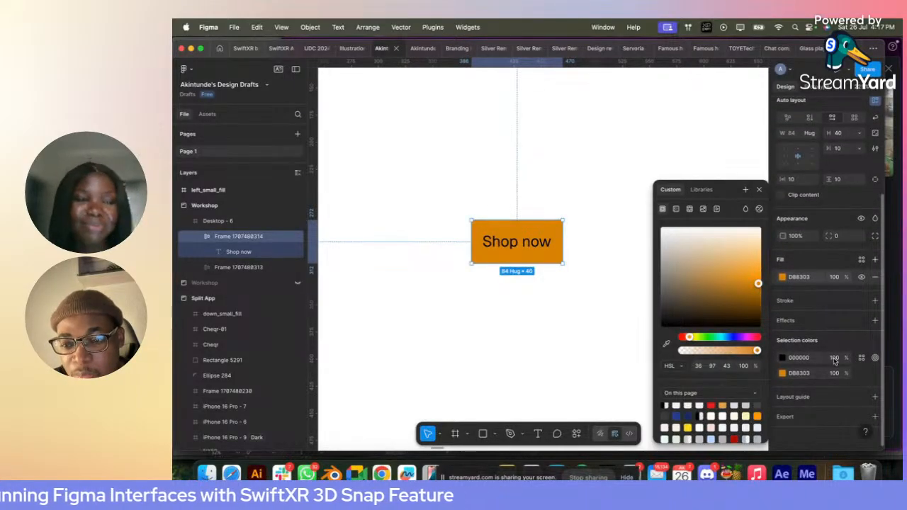
pyautogui.click(862, 357)
pyautogui.click(685, 339)
pyautogui.click(579, 287)
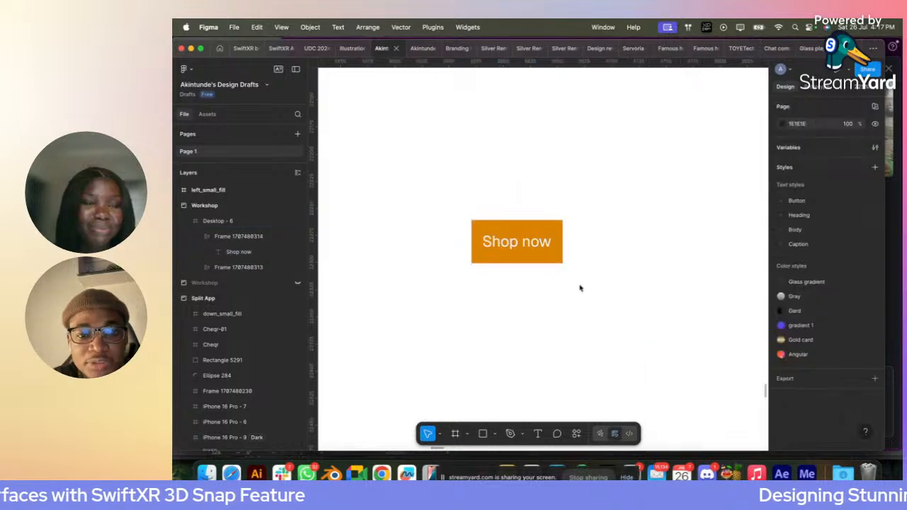
pyautogui.click(545, 250)
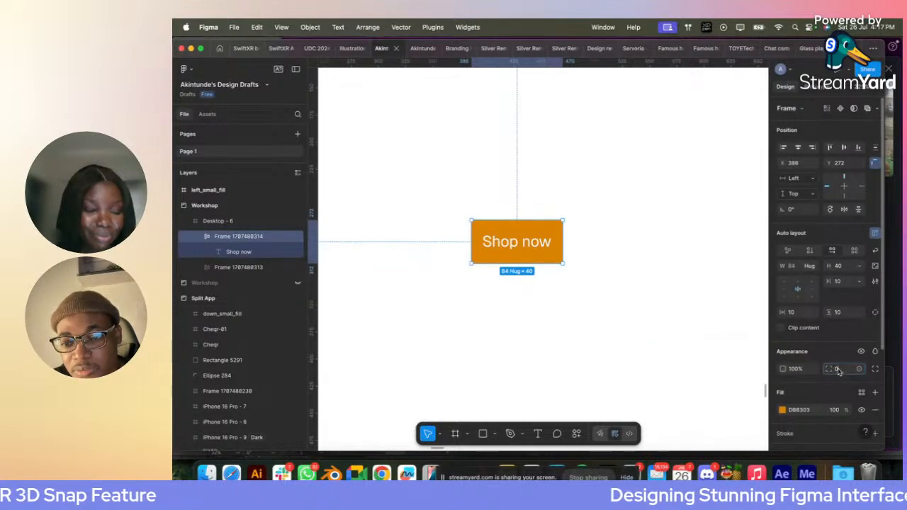
pyautogui.click(571, 298)
# - Move the Shop now button up to the header area right of the Bethel logo, at about X 584, Y 75
pyautogui.scroll(-5, 571, 298)
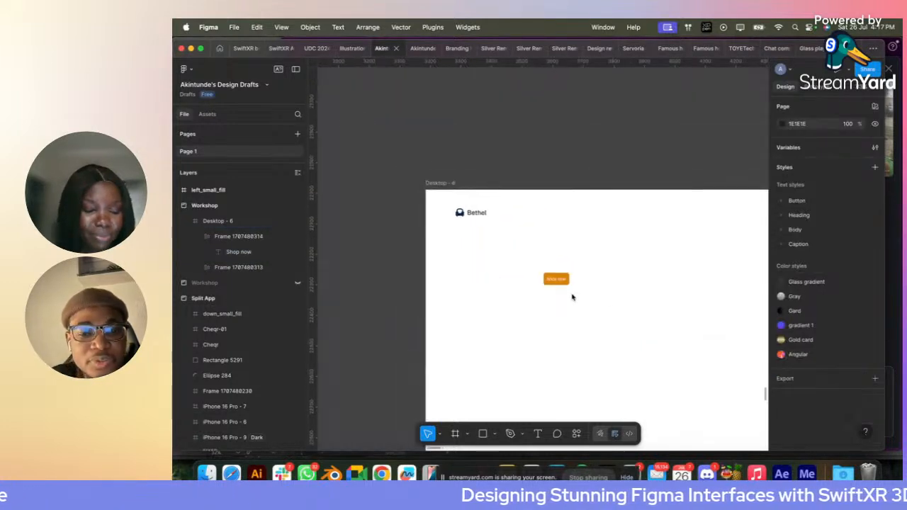
pyautogui.scroll(3, 573, 298)
pyautogui.moveTo(567, 275); pyautogui.dragTo(681, 162)
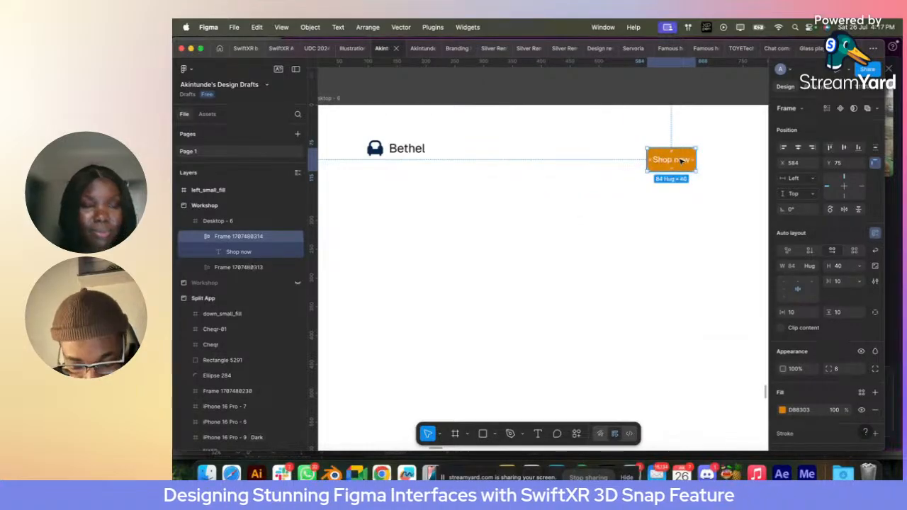
# - Add a "Gallery" text between the Bethel logo and the Shop now button, at about X 323, Y 104
pyautogui.press('t')
pyautogui.click(498, 168)
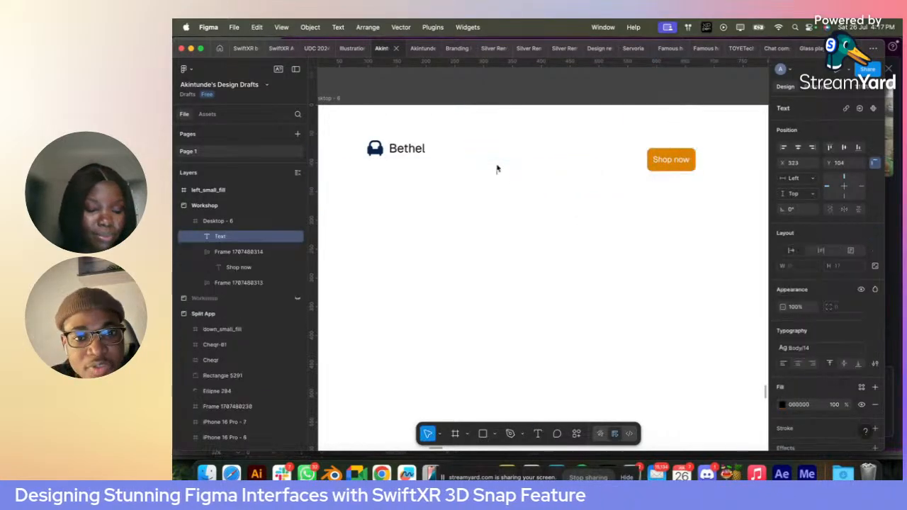
pyautogui.write('Ga')
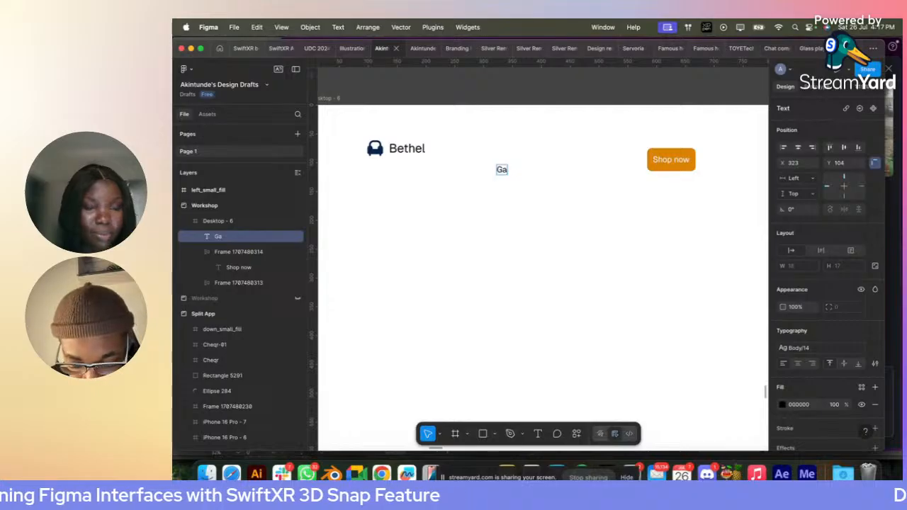
pyautogui.write('lle')
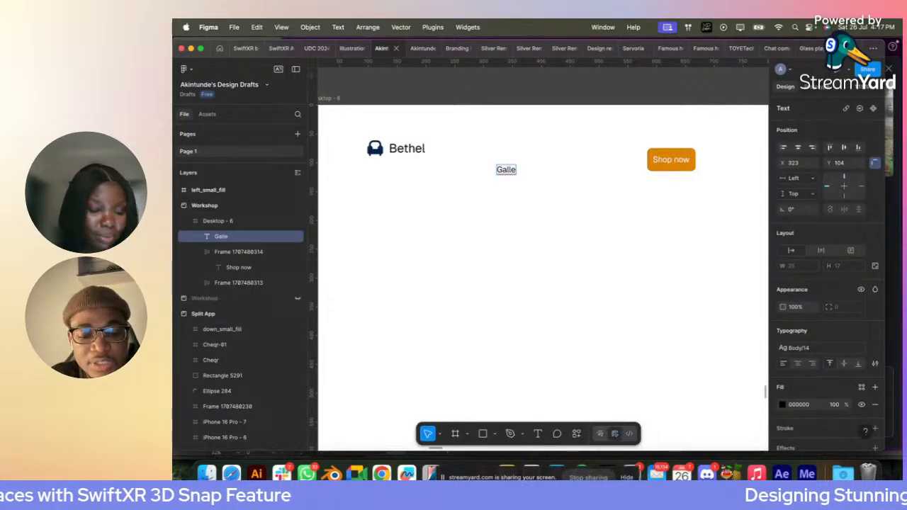
pyautogui.write('ry')
pyautogui.press('Escape')
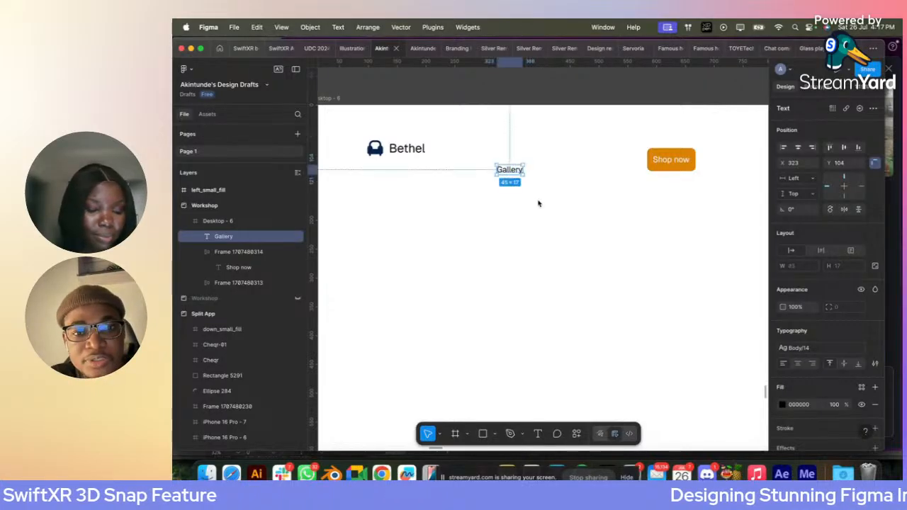
pyautogui.click(706, 315)
# - Duplicate the Gallery text about 30 px to its right and change the copy to "About us"
pyautogui.keyDown('alt'); pyautogui.moveTo(514, 170); pyautogui.dragTo(557, 172); pyautogui.keyUp('alt')
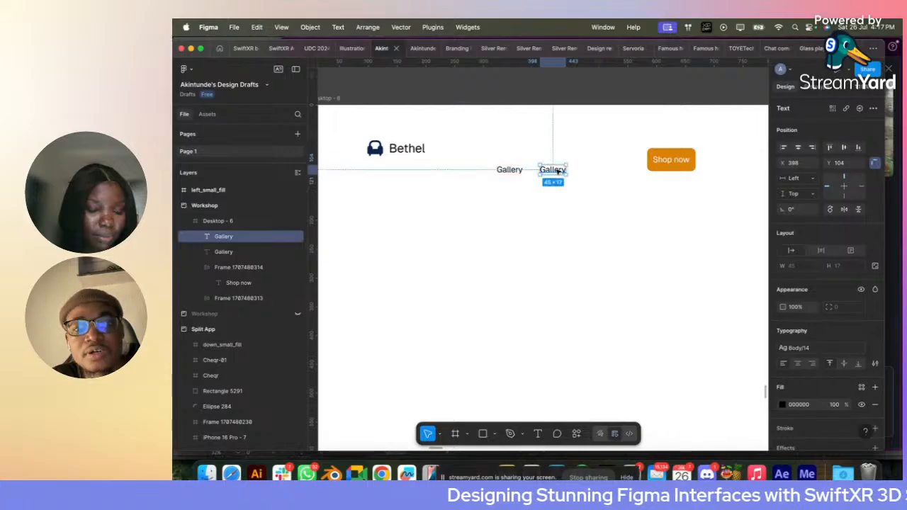
pyautogui.doubleClick(557, 171)
pyautogui.write('Abou')
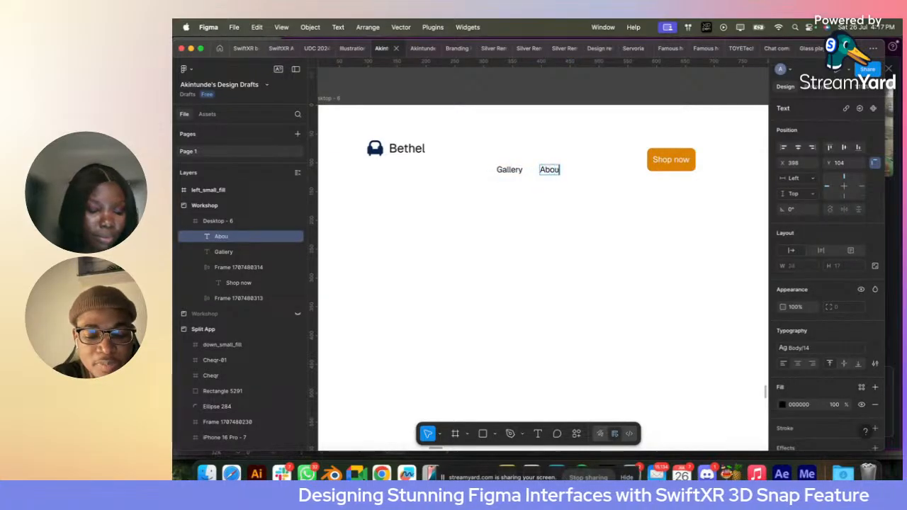
pyautogui.write('t us')
pyautogui.click(587, 178)
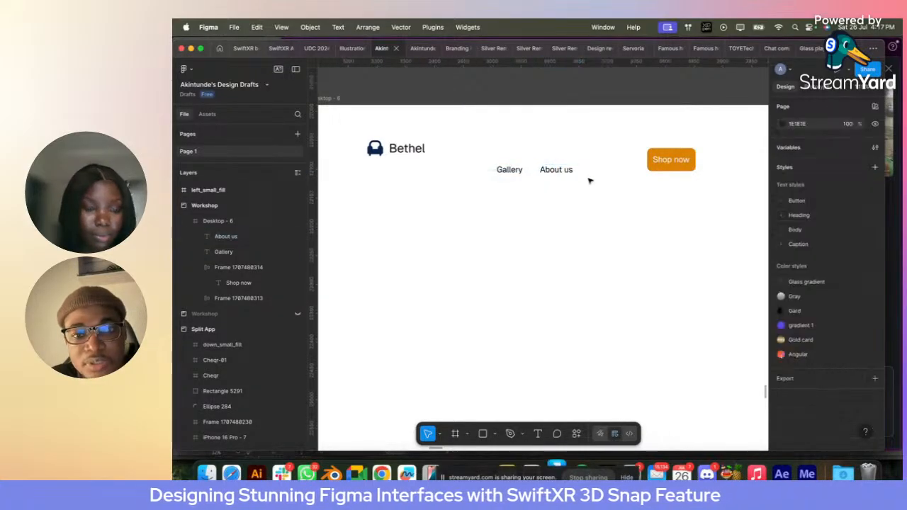
# - Combine the Gallery and About us texts in a horizontal auto layout
pyautogui.click(561, 174)
pyautogui.keyDown('shift'); pyautogui.click(510, 170); pyautogui.keyUp('shift')
pyautogui.hotkey('shift', 'a')
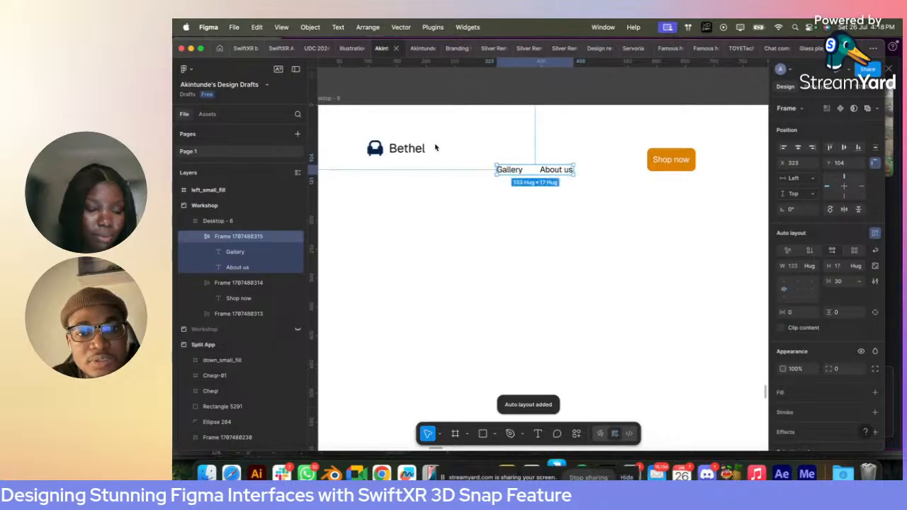
pyautogui.keyDown('shift'); pyautogui.click(414, 148); pyautogui.keyUp('shift')
pyautogui.keyDown('shift'); pyautogui.click(680, 161); pyautogui.keyUp('shift')
pyautogui.hotkey('shift', 'a')
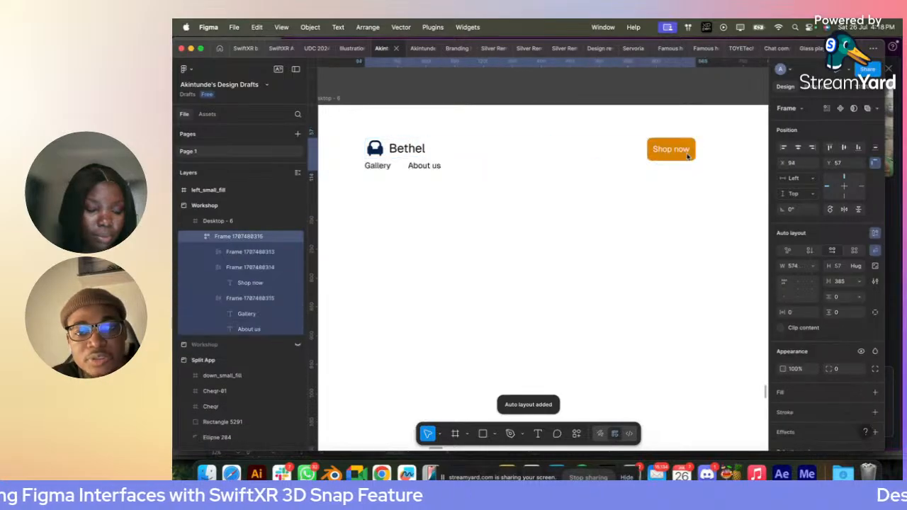
pyautogui.press('super+z')
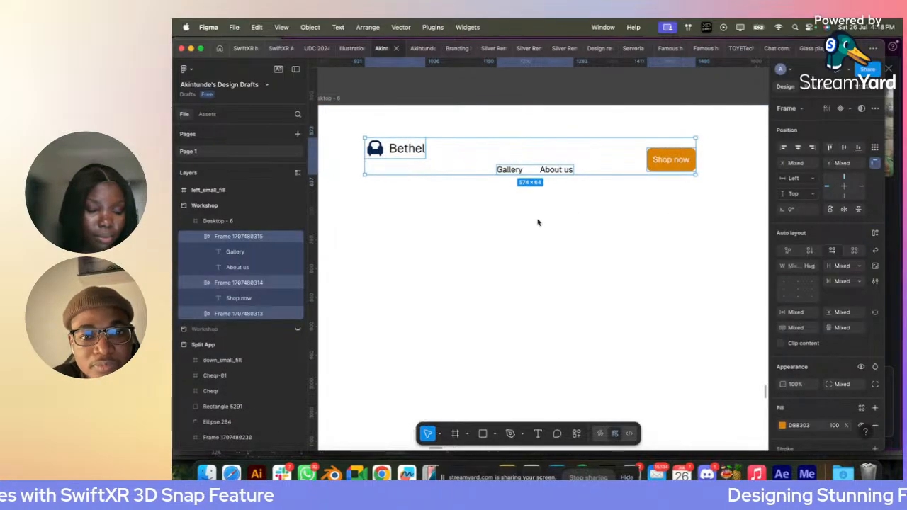
pyautogui.click(539, 222)
# - Move the navigation links and the Shop now button up level with the logo, and combine all three in one horizontal auto layout
pyautogui.moveTo(537, 170); pyautogui.dragTo(534, 148)
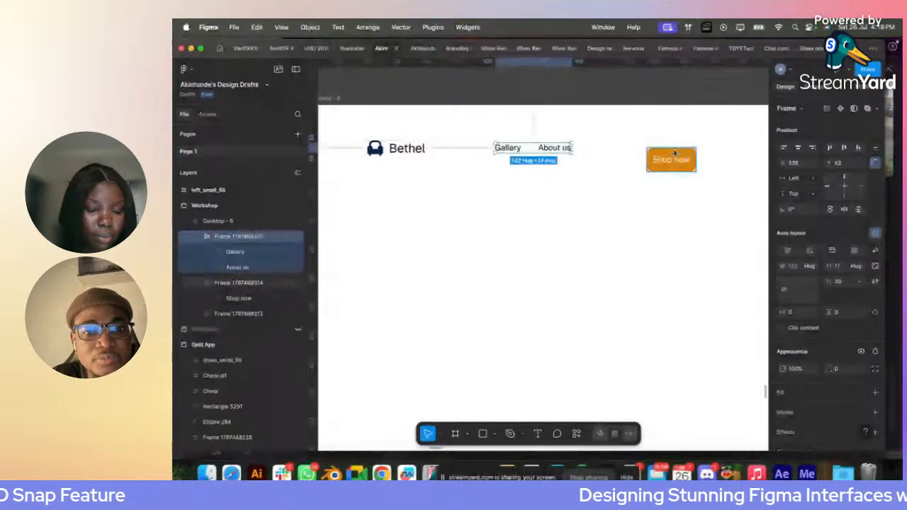
pyautogui.moveTo(670, 155); pyautogui.dragTo(668, 136)
pyautogui.keyDown('shift'); pyautogui.click(541, 148); pyautogui.keyUp('shift')
pyautogui.keyDown('shift'); pyautogui.click(409, 151); pyautogui.keyUp('shift')
pyautogui.hotkey('shift', 'a')
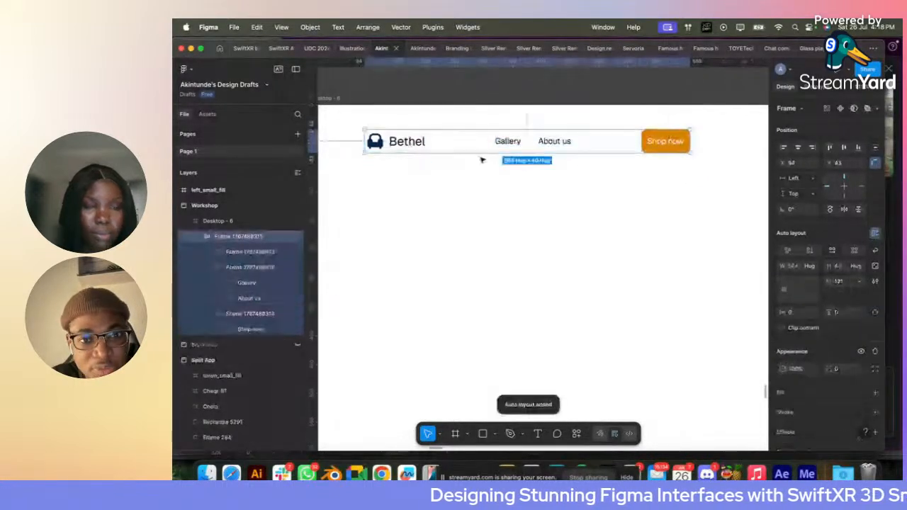
pyautogui.scroll(-8, 540, 163)
pyautogui.scroll(2, 540, 163)
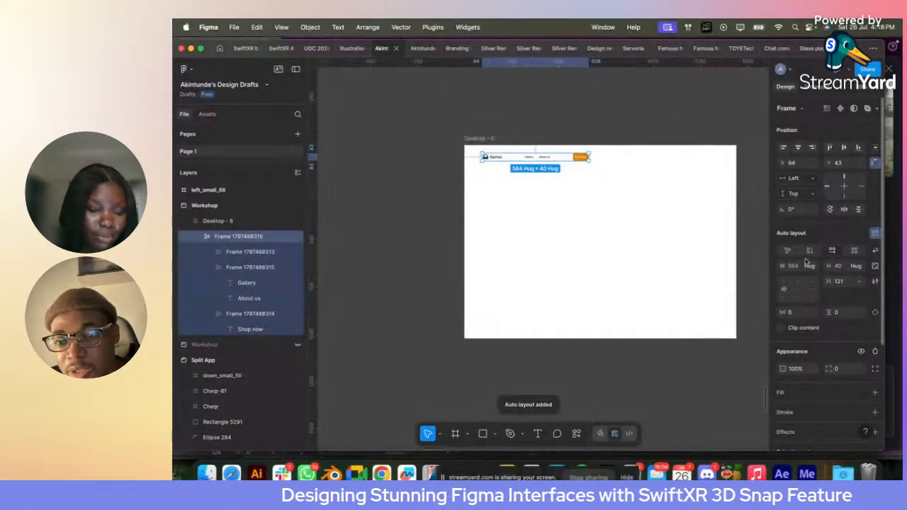
# - Set the navigation bar's width to 1340 and the spacing between its items to Auto
pyautogui.click(478, 139)
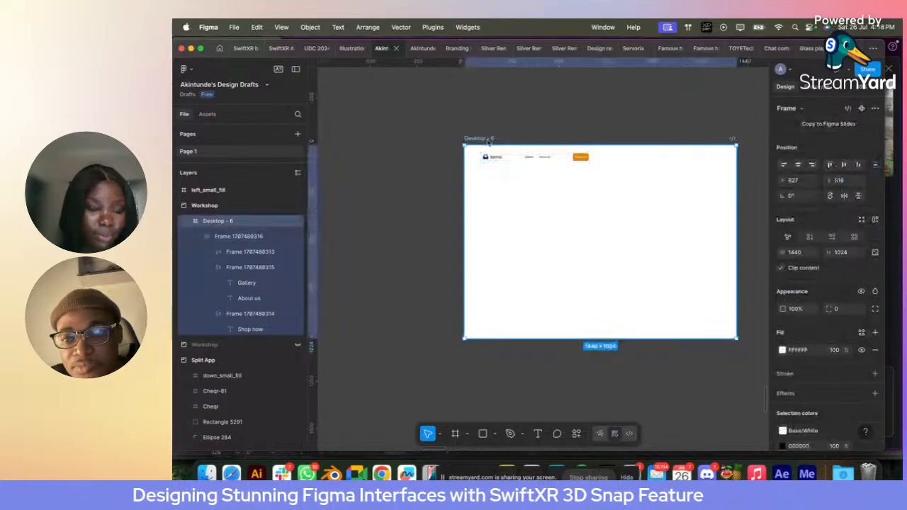
pyautogui.click(530, 156)
pyautogui.click(799, 273)
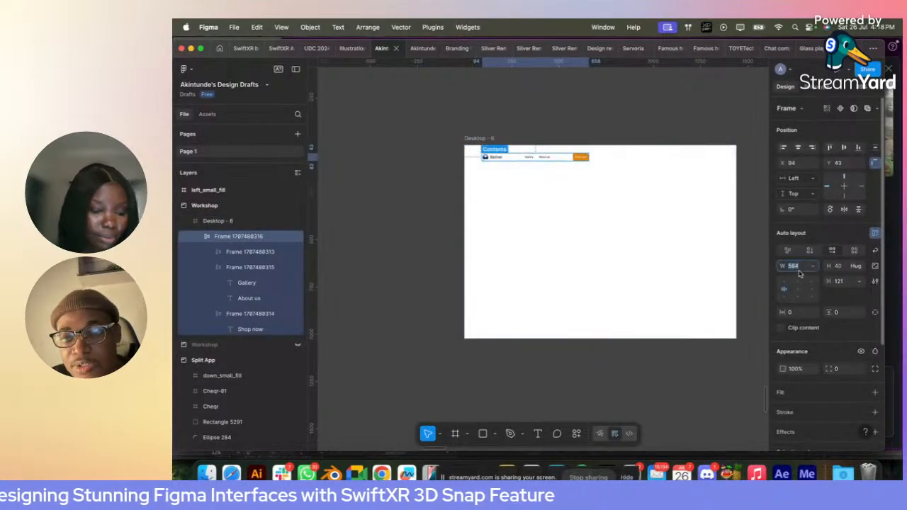
pyautogui.write('13')
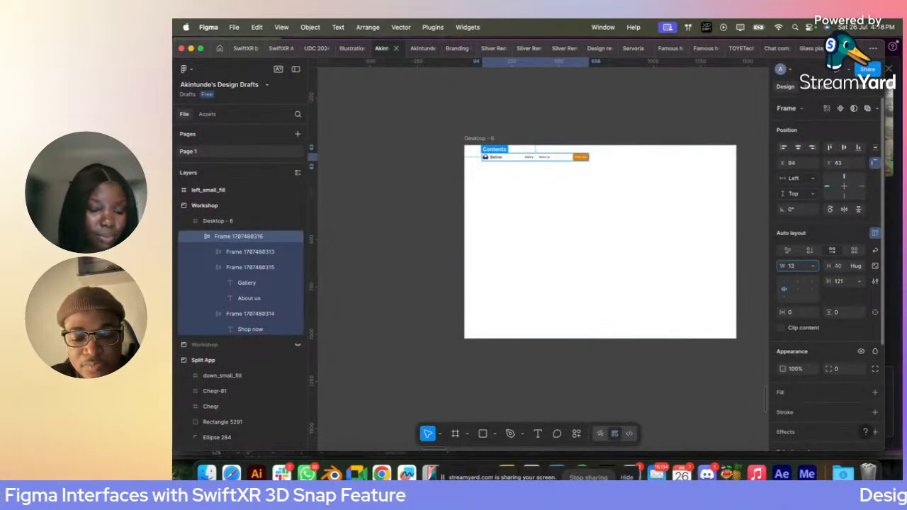
pyautogui.write('40')
pyautogui.press('Return')
pyautogui.click(859, 281)
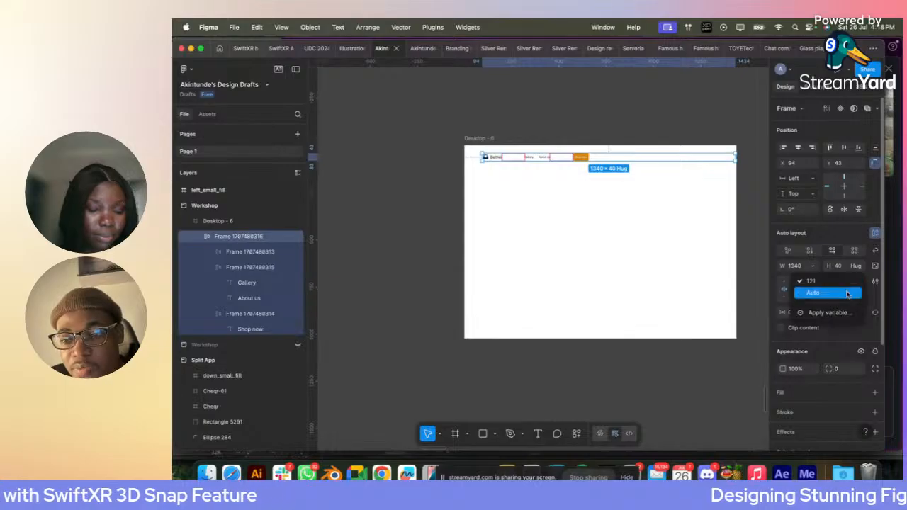
pyautogui.click(847, 294)
# - Centre the navigation bar horizontally in the Desktop - 6 frame
pyautogui.click(650, 243)
pyautogui.click(621, 158)
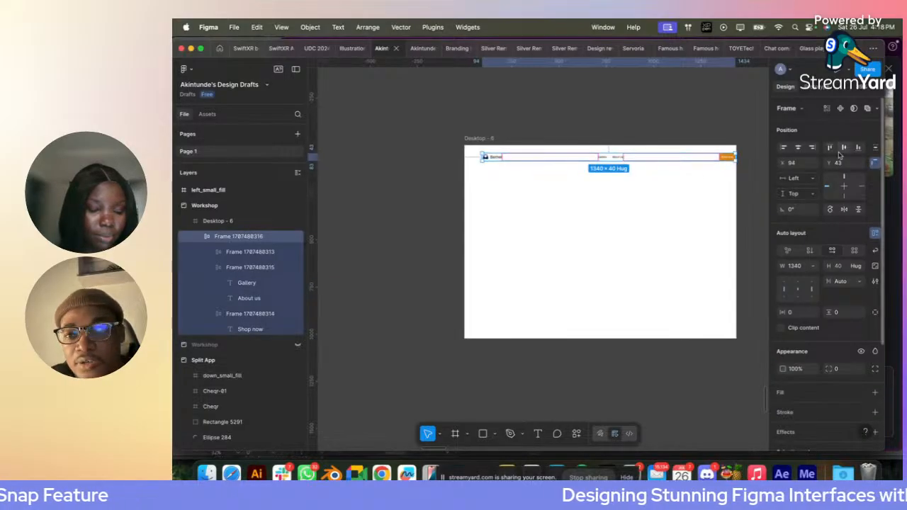
pyautogui.click(624, 212)
pyautogui.hscroll(1, 625, 213)
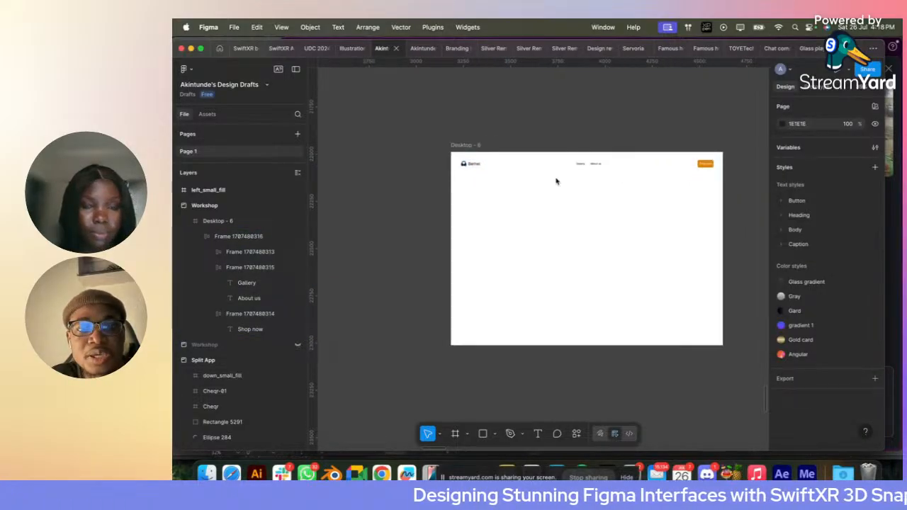
# - Set the navigation bar's height to 60
pyautogui.click(508, 162)
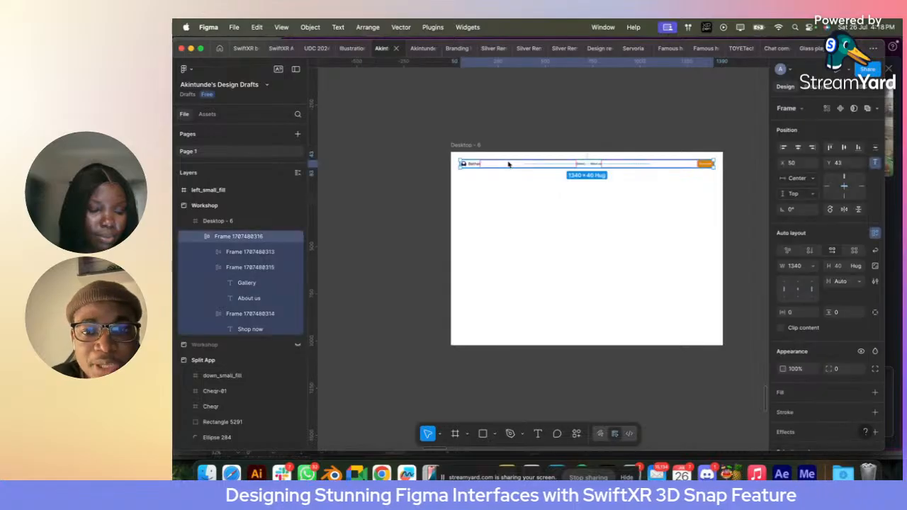
pyautogui.click(840, 269)
pyautogui.press('Return')
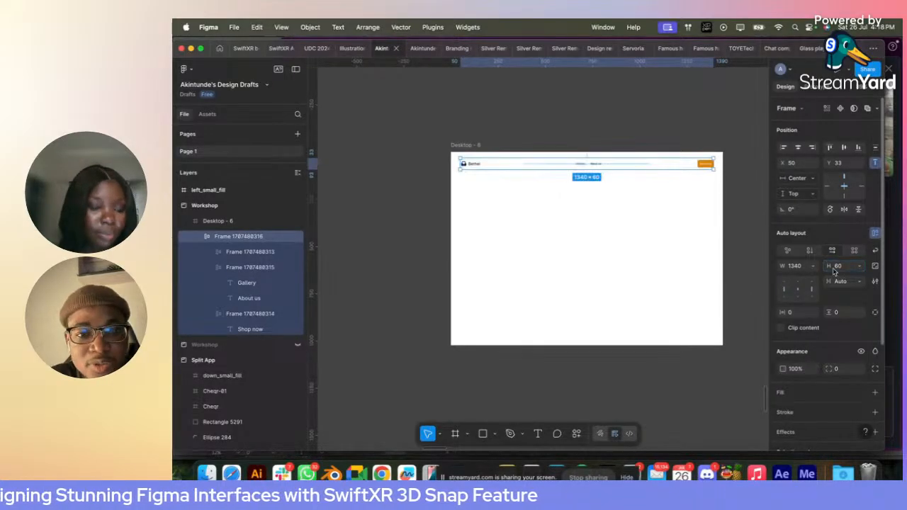
pyautogui.scroll(2, 540, 187)
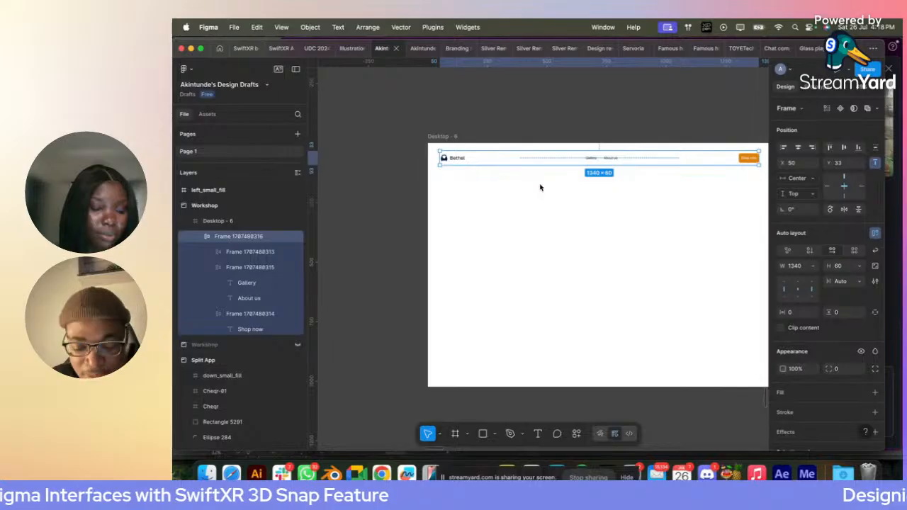
pyautogui.scroll(-3, 540, 187)
pyautogui.scroll(1, 603, 231)
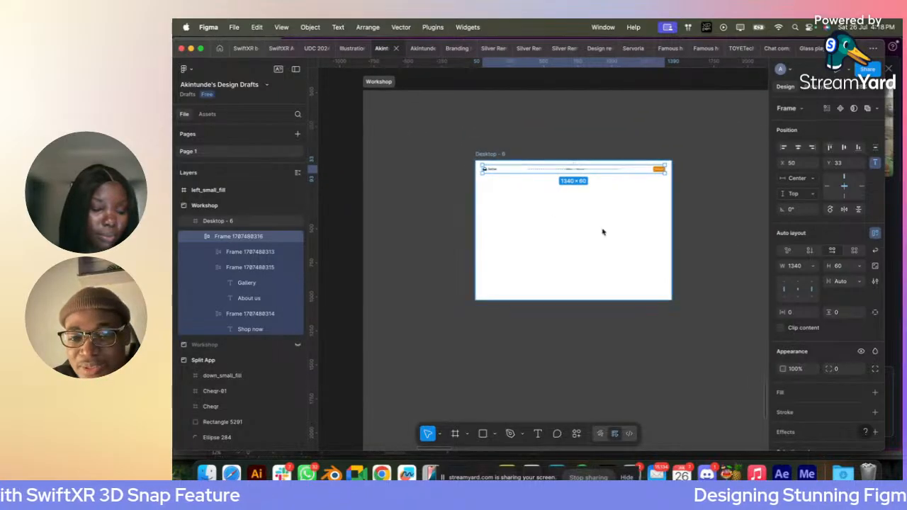
pyautogui.scroll(2, 498, 175)
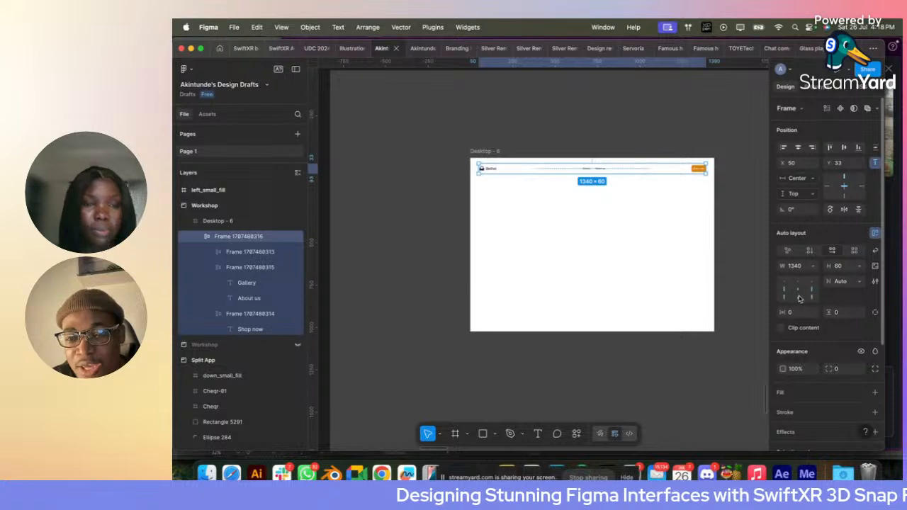
# - Widen the navigation bar to 1440 and set its horizontal padding to 50
pyautogui.click(805, 271)
pyautogui.write('144')
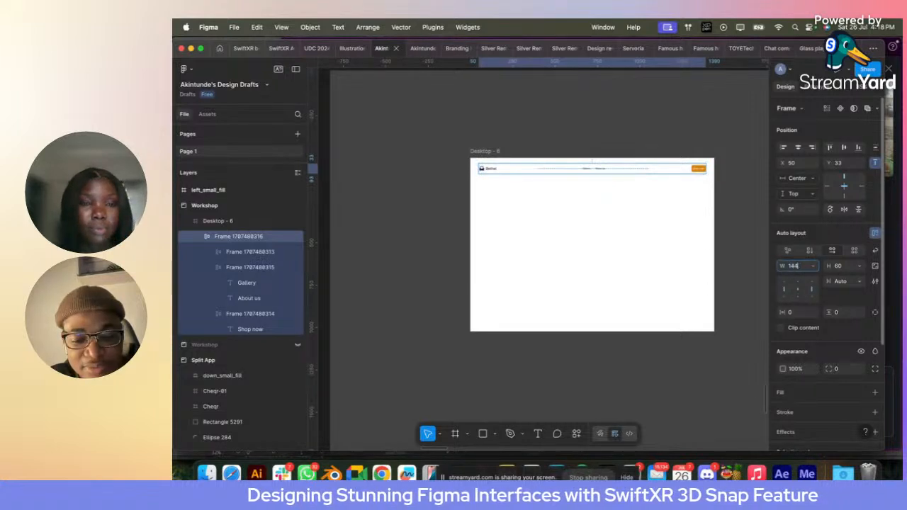
pyautogui.write('0')
pyautogui.press('Return')
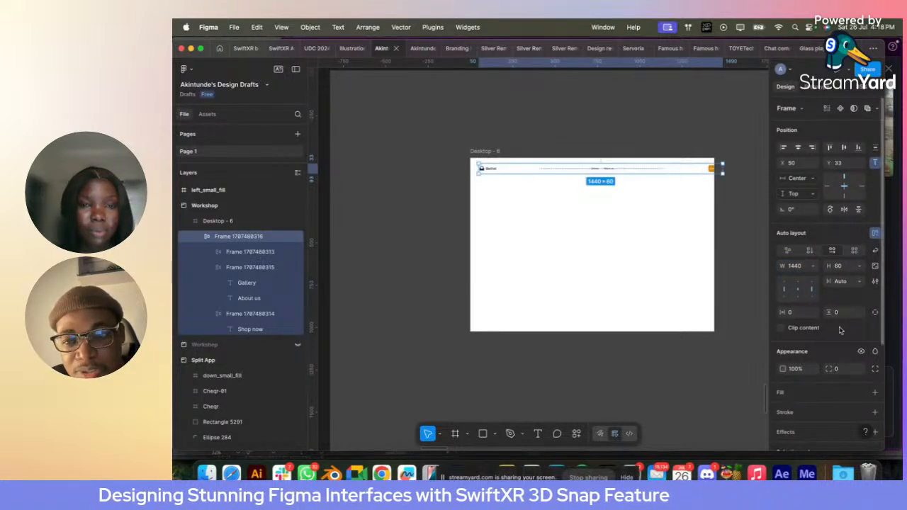
pyautogui.click(798, 316)
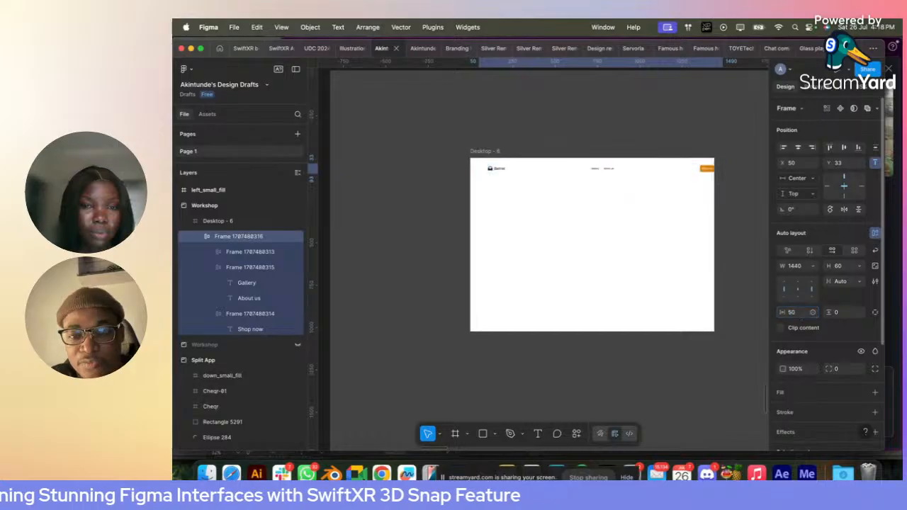
pyautogui.write('50')
pyautogui.press('Return')
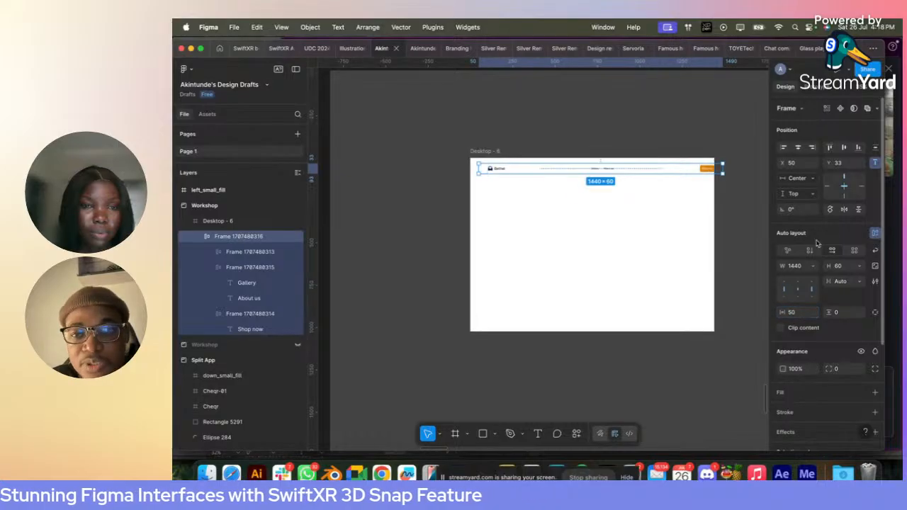
# - Fill the navigation bar with the library colour White and align it to the top centre of the Desktop - 6 frame
pyautogui.click(799, 147)
pyautogui.click(861, 392)
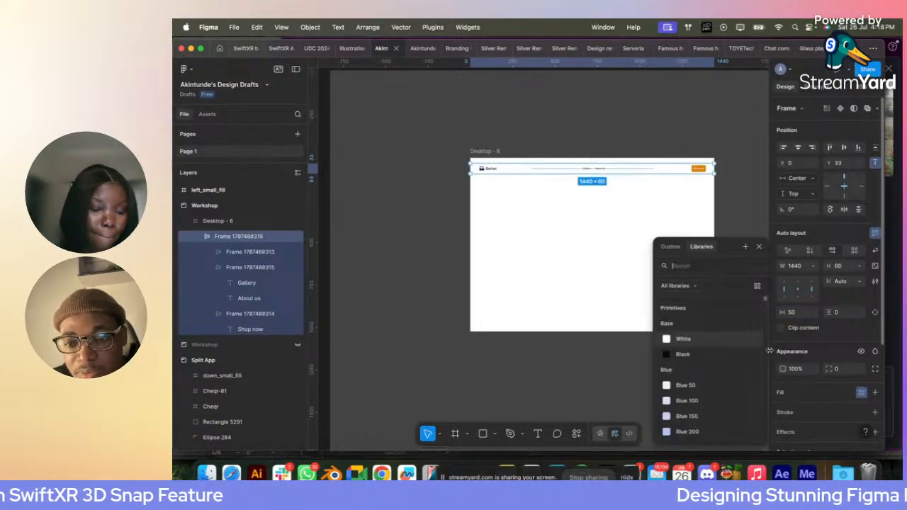
pyautogui.click(684, 339)
pyautogui.click(510, 169)
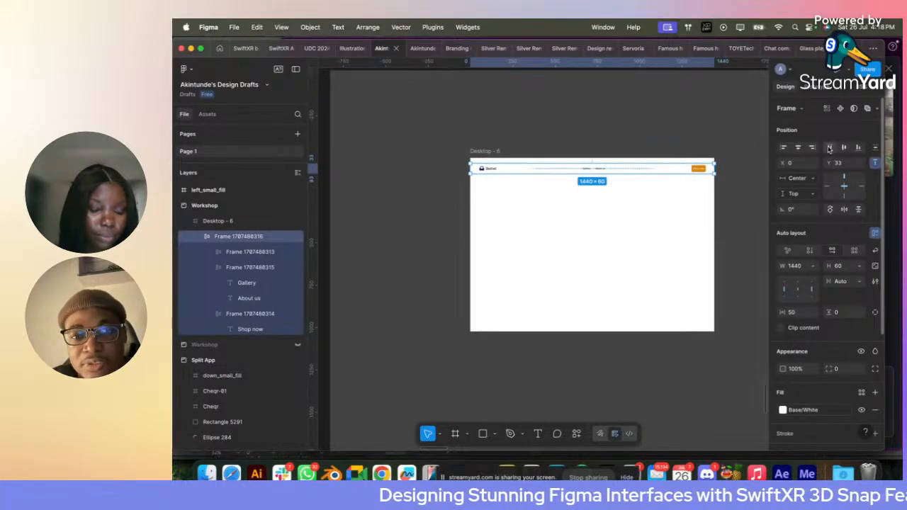
# - Fill the Desktop - 6 frame with the library colour Blue 50
pyautogui.click(485, 151)
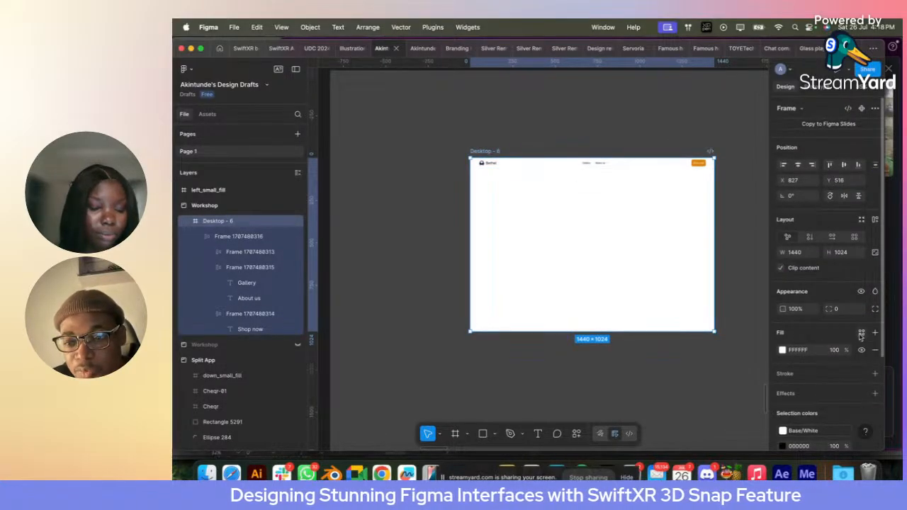
pyautogui.click(861, 334)
pyautogui.scroll(-5, 690, 386)
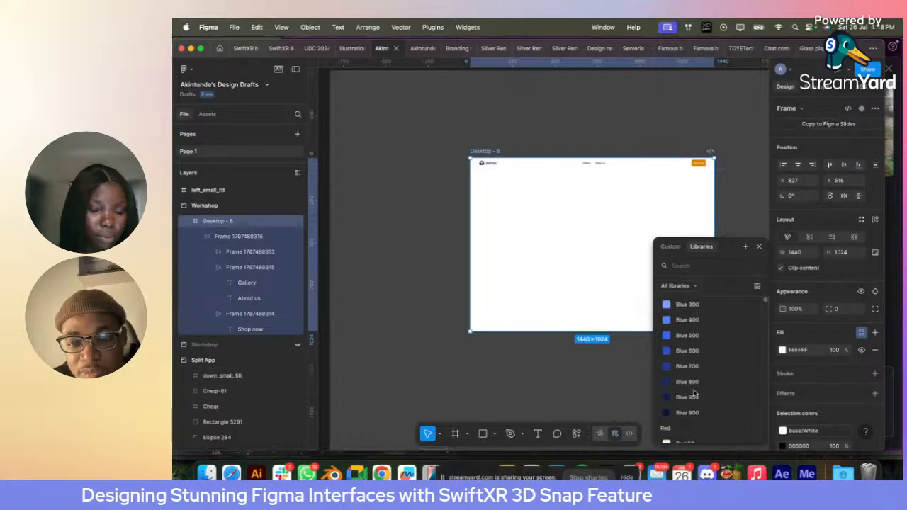
pyautogui.scroll(5, 691, 387)
pyautogui.click(684, 381)
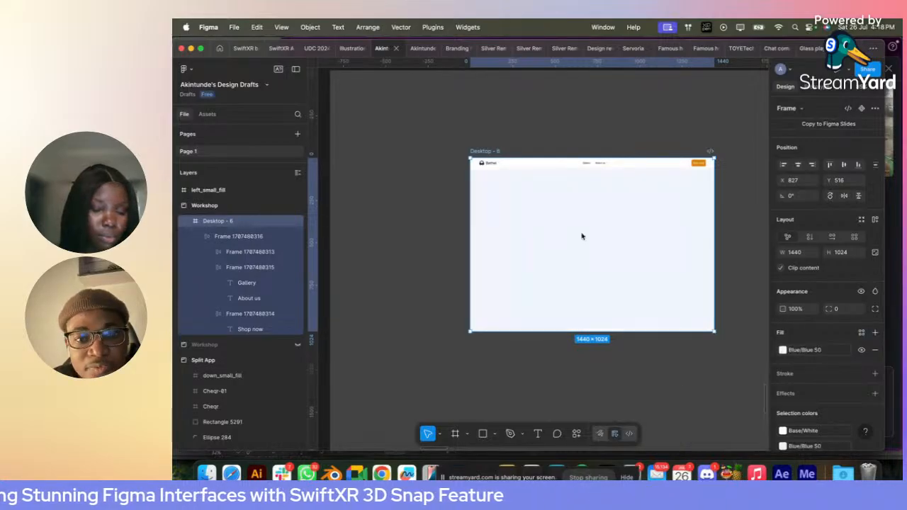
# - Set the navigation bar's height to 80 and scale the Bethel logo, with its aspect ratio locked, to a height of 40
pyautogui.click(530, 166)
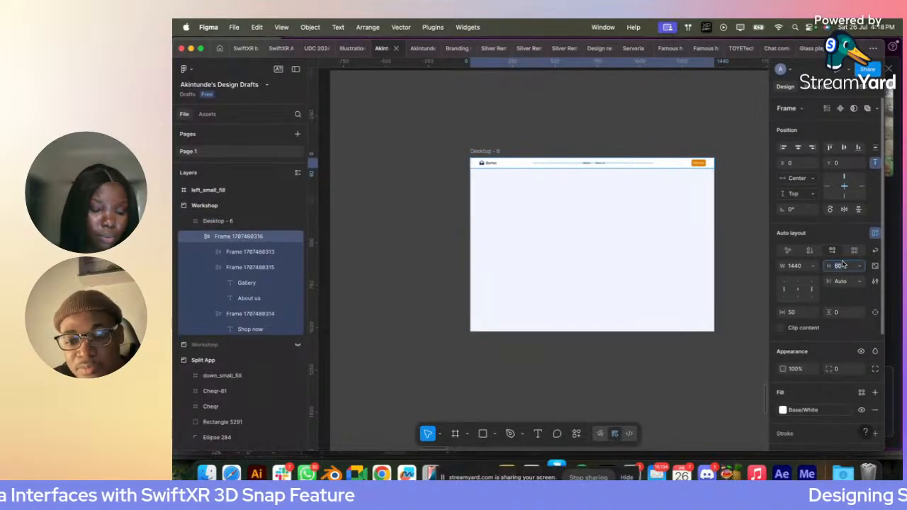
pyautogui.click(489, 165)
pyautogui.scroll(3, 494, 166)
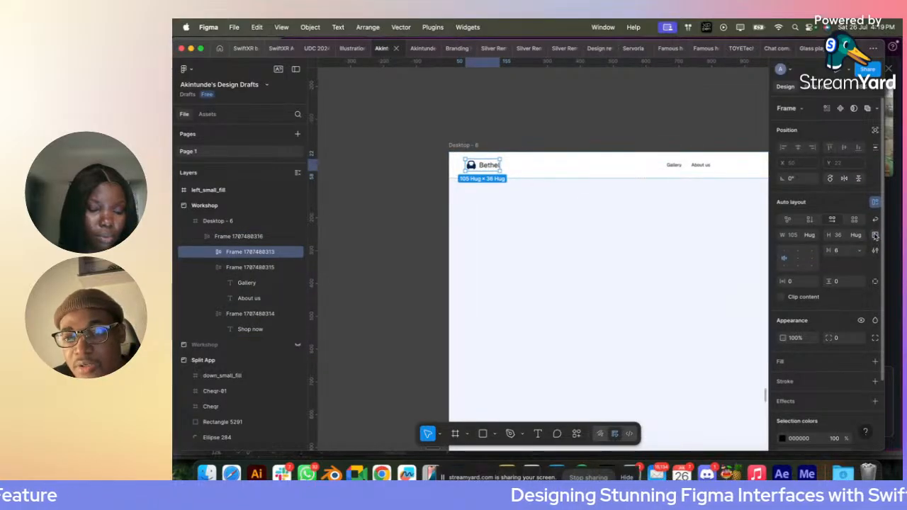
pyautogui.click(875, 236)
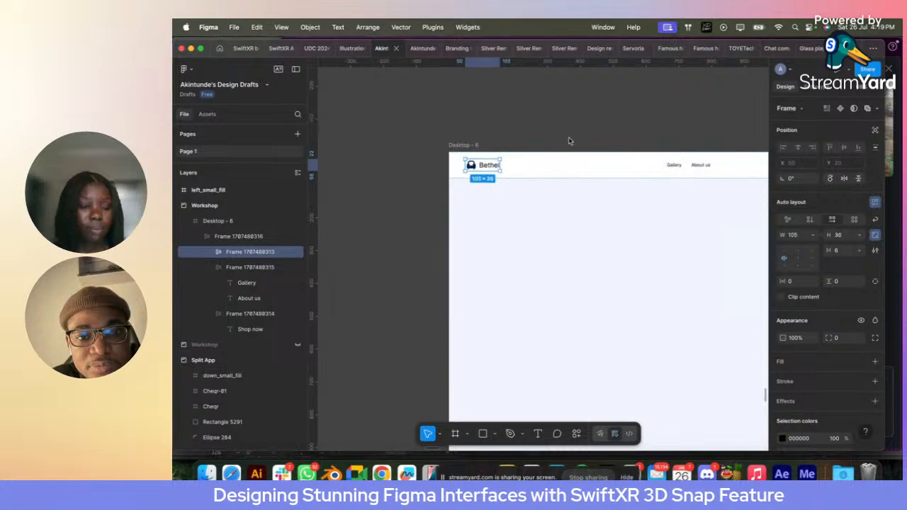
pyautogui.press('k')
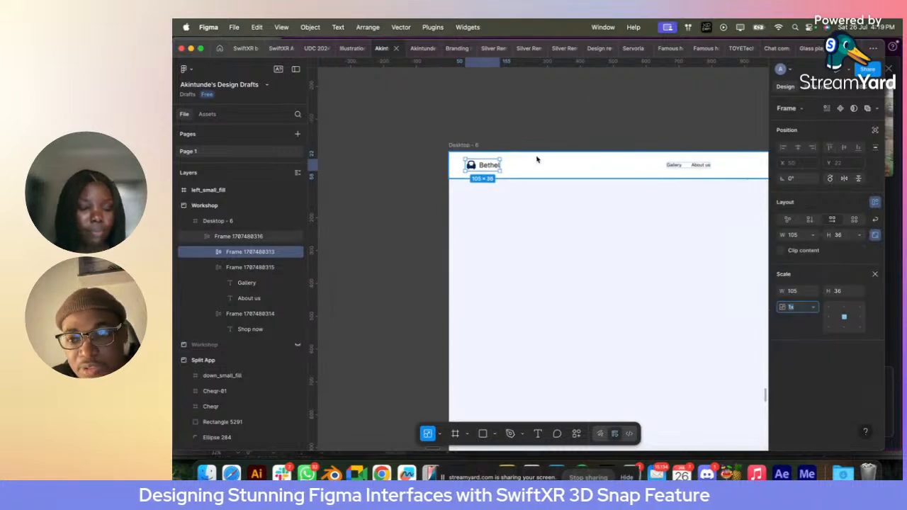
pyautogui.click(843, 295)
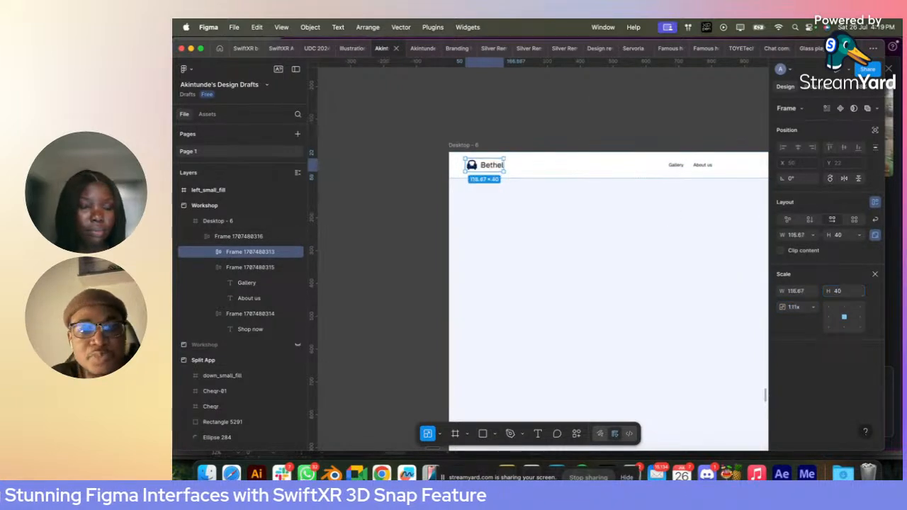
pyautogui.click(604, 135)
pyautogui.scroll(-3, 595, 133)
pyautogui.hscroll(5, 595, 133)
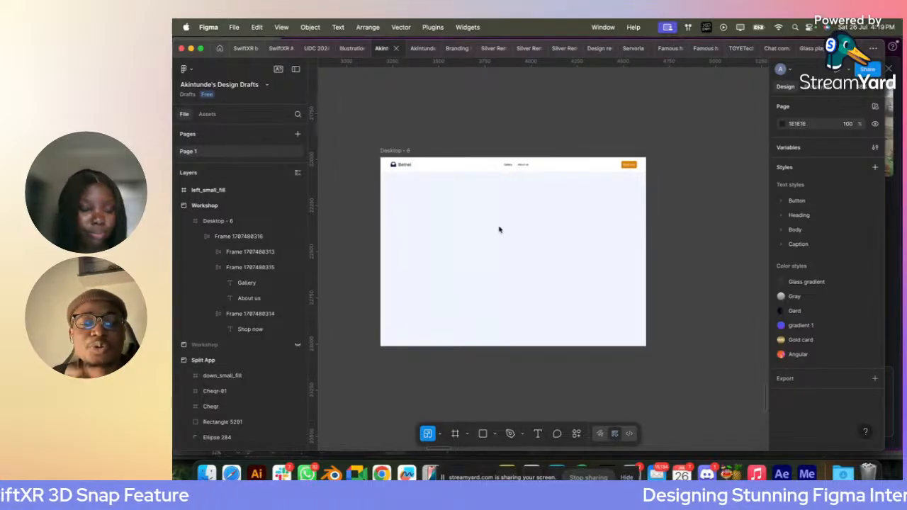
# - Run the SwiftXR 3D Snap plugin with the Desktop - 6 frame selected
pyautogui.rightClick(499, 229)
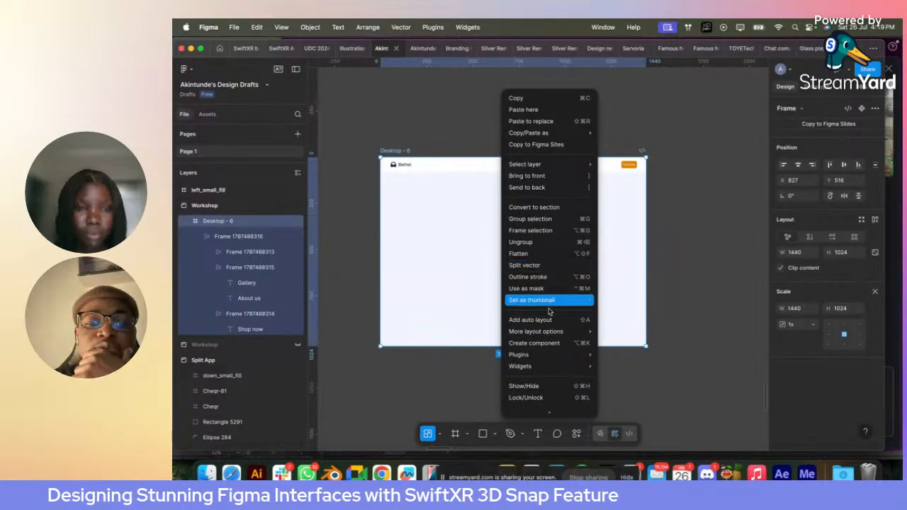
pyautogui.moveTo(544, 354)
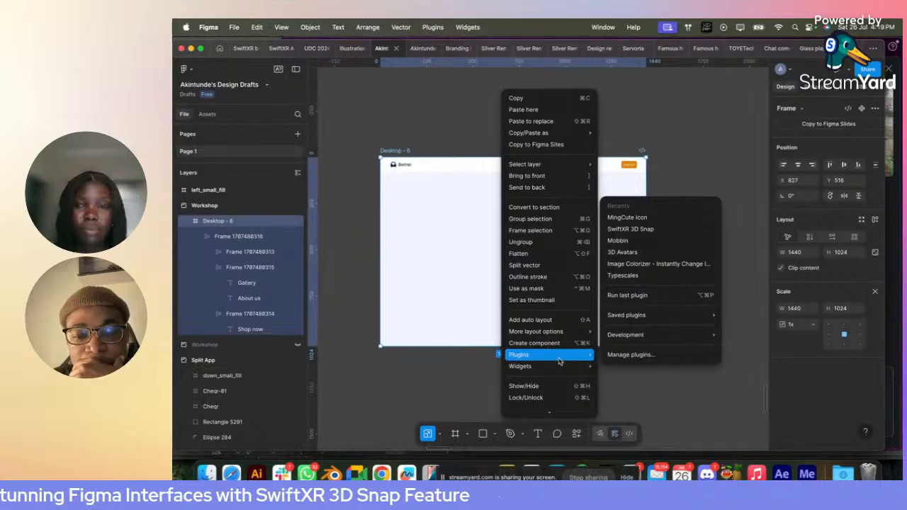
pyautogui.click(612, 356)
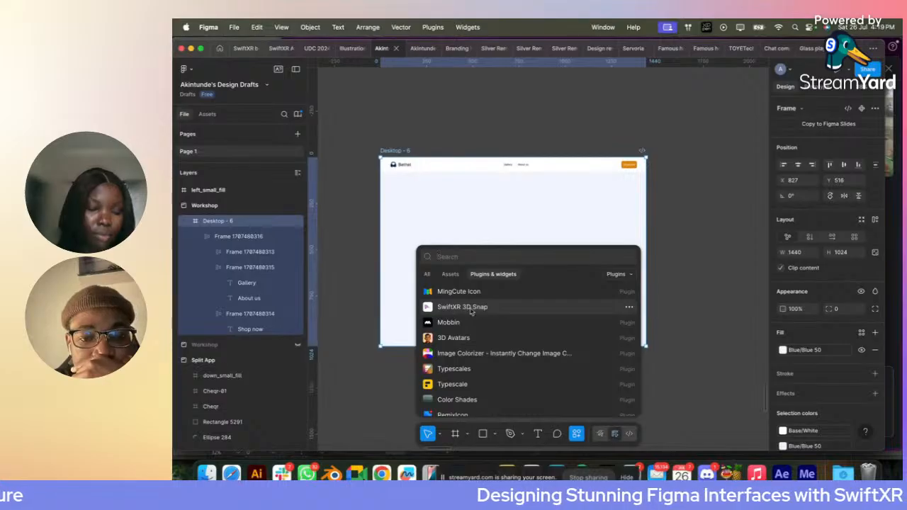
pyautogui.click(476, 309)
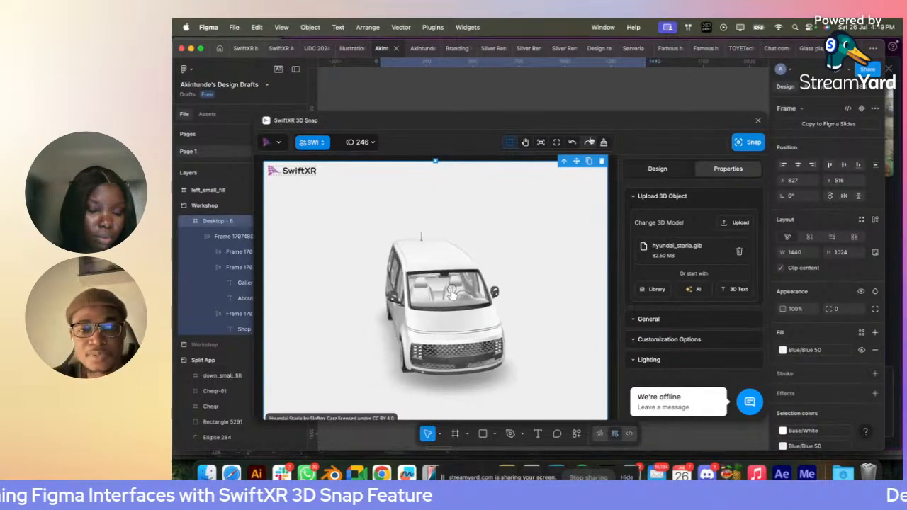
pyautogui.click(602, 161)
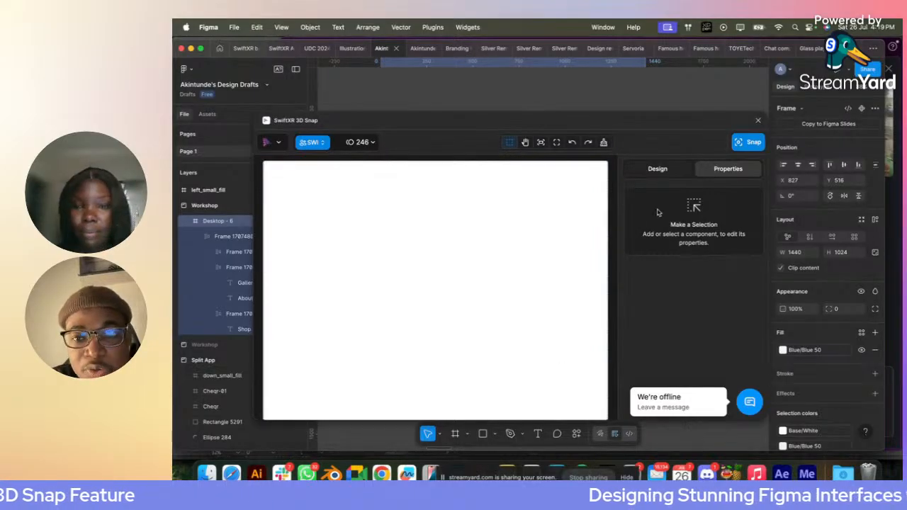
pyautogui.click(664, 173)
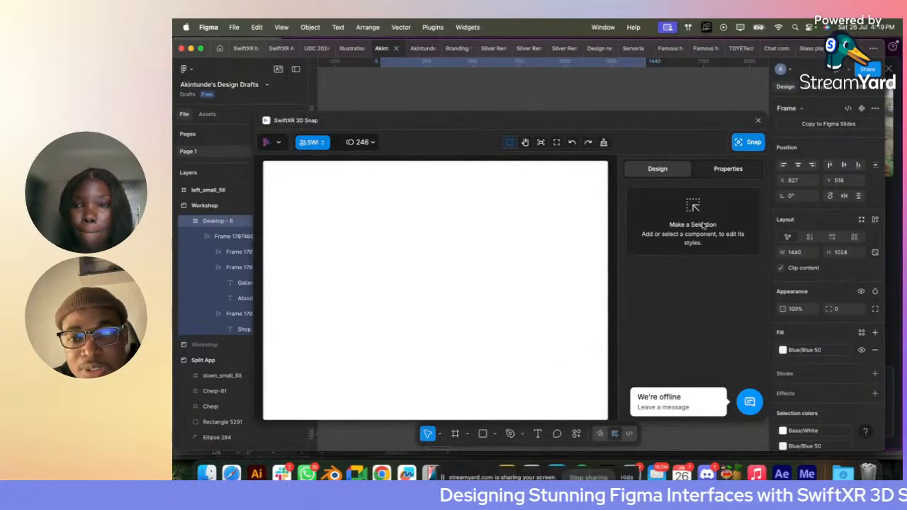
pyautogui.click(520, 254)
pyautogui.click(728, 168)
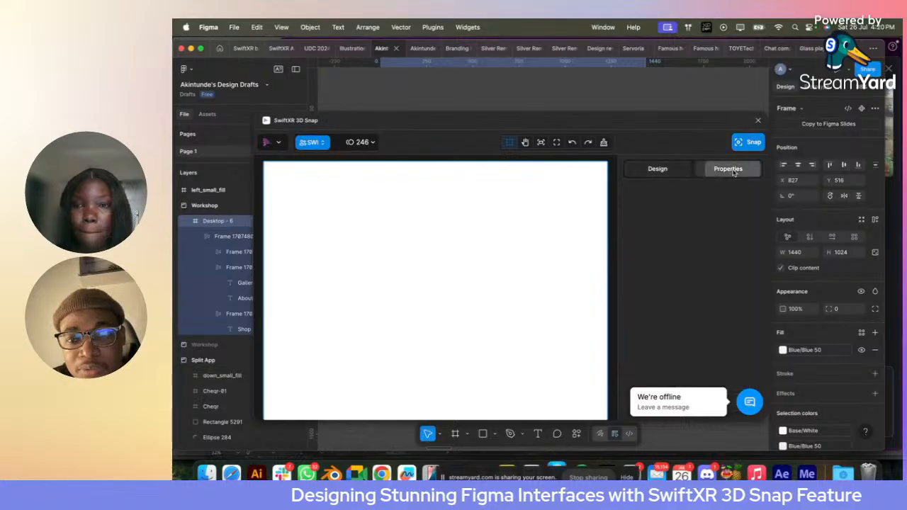
pyautogui.click(679, 172)
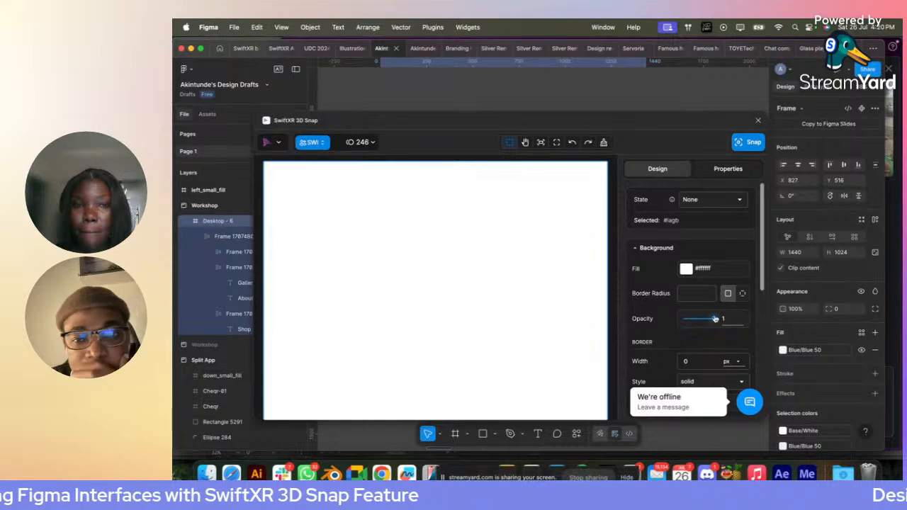
pyautogui.click(572, 143)
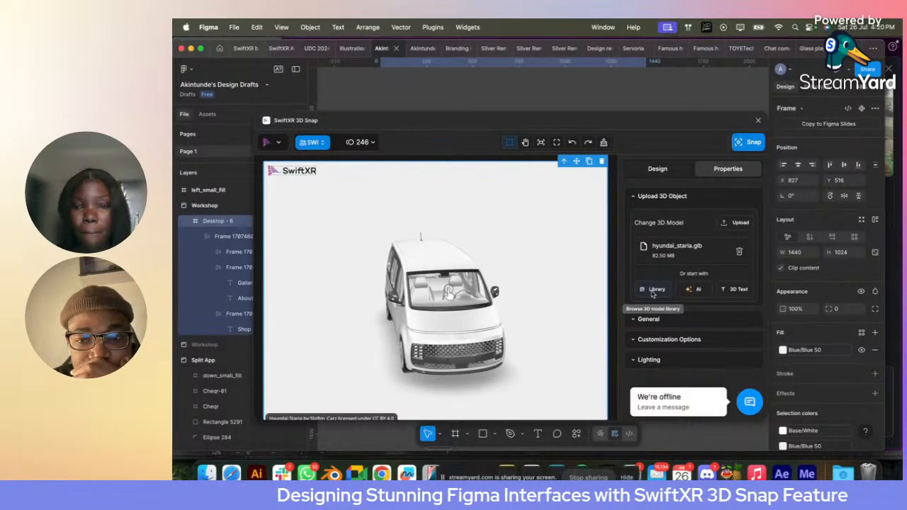
pyautogui.click(652, 289)
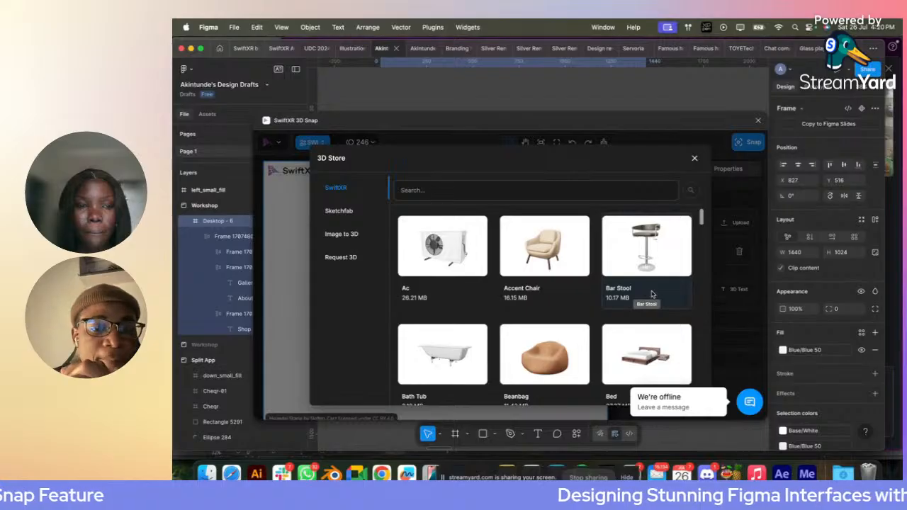
pyautogui.click(695, 158)
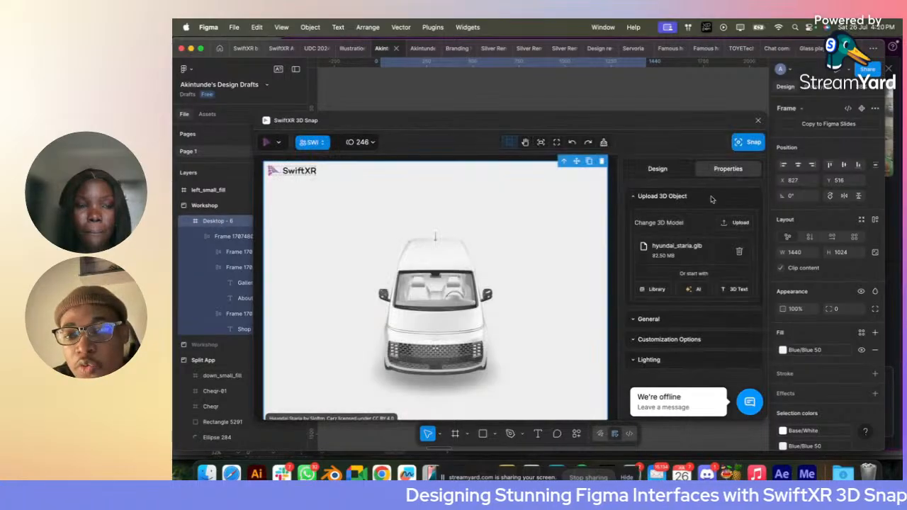
pyautogui.click(730, 226)
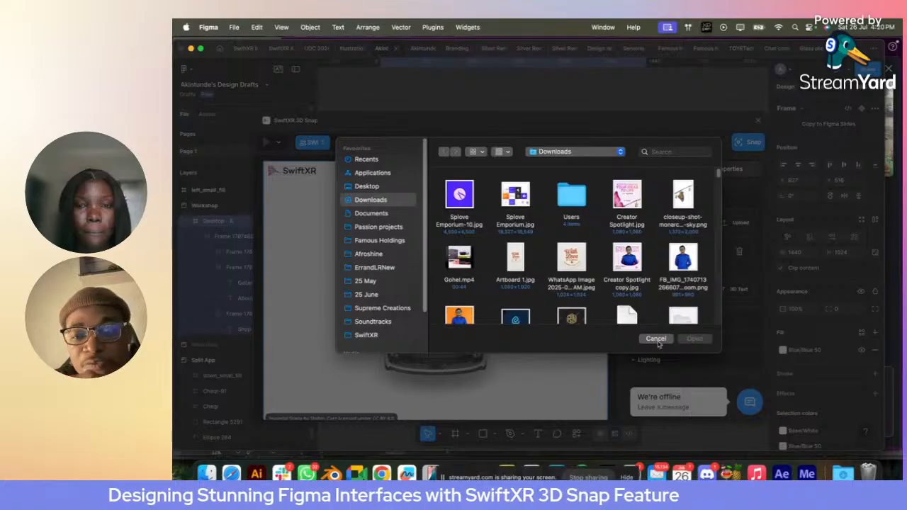
pyautogui.click(655, 339)
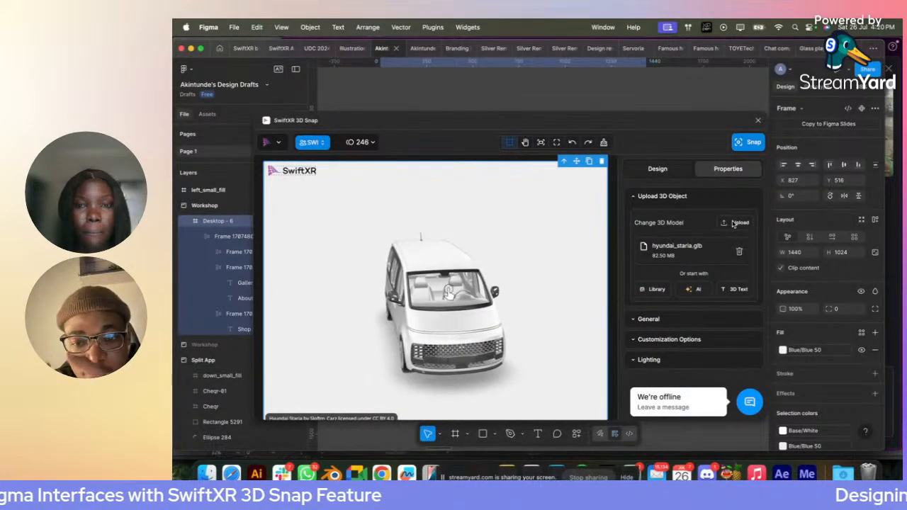
# - Replace the van model with 1.glb, found by searching the Downloads folder for "glb"
pyautogui.click(734, 224)
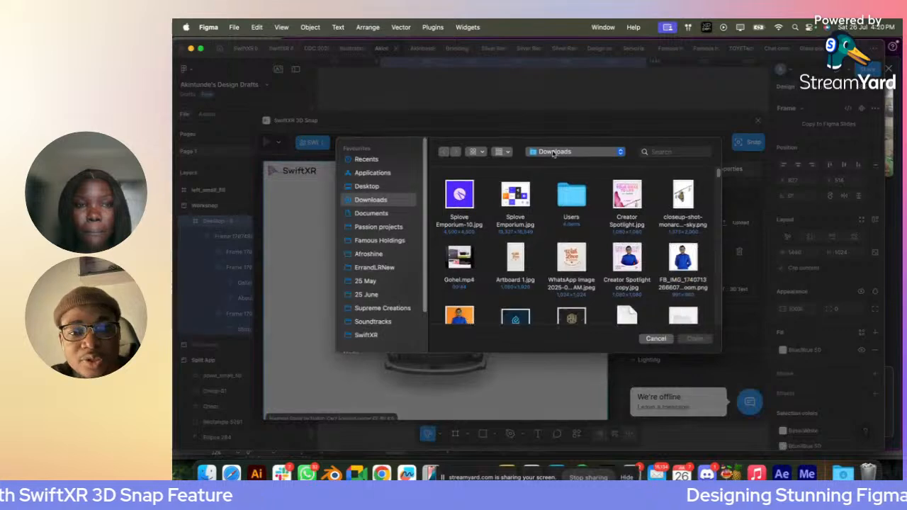
pyautogui.click(676, 156)
pyautogui.write('glb')
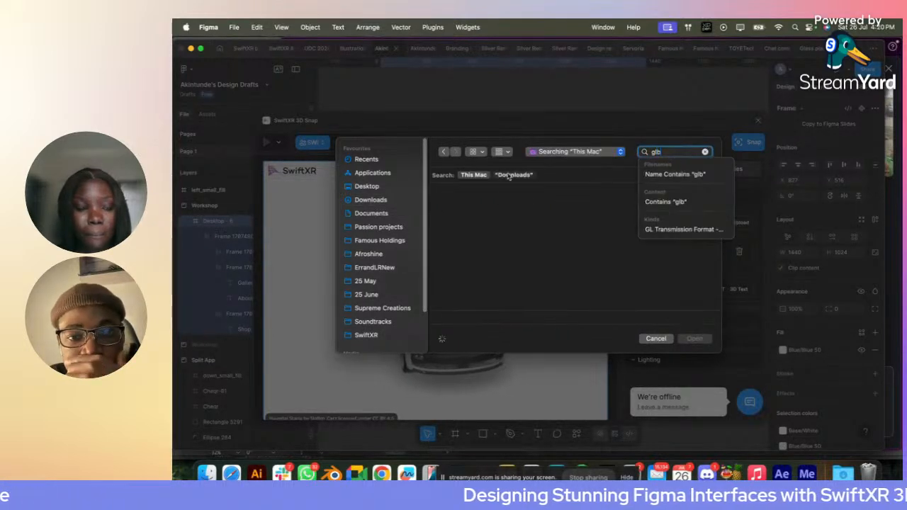
pyautogui.click(511, 175)
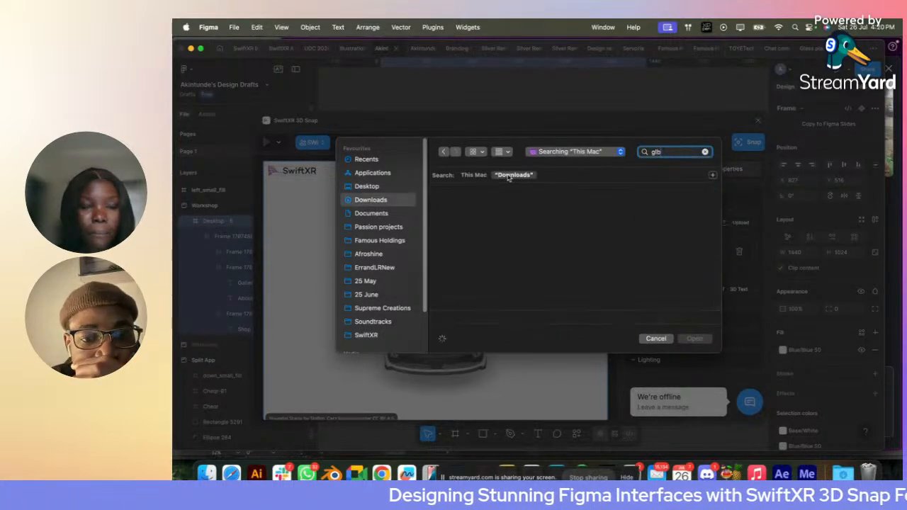
pyautogui.click(457, 222)
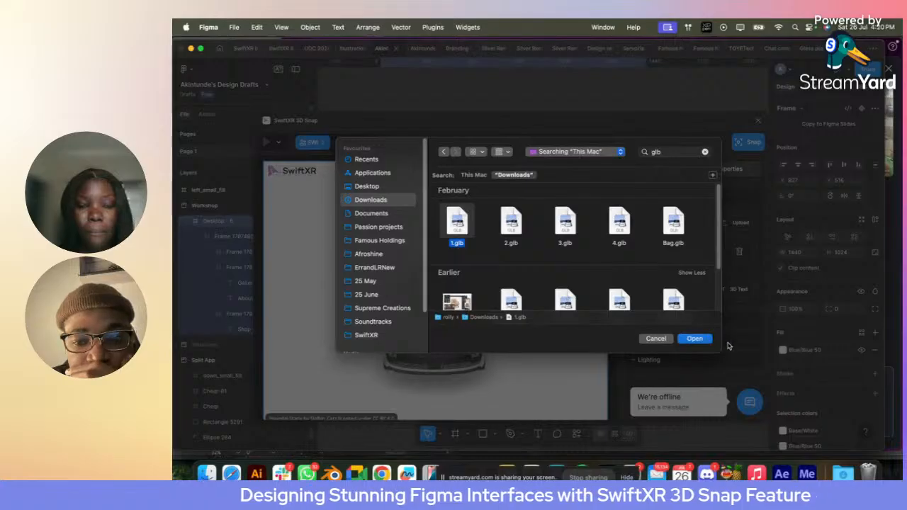
pyautogui.press('Return')
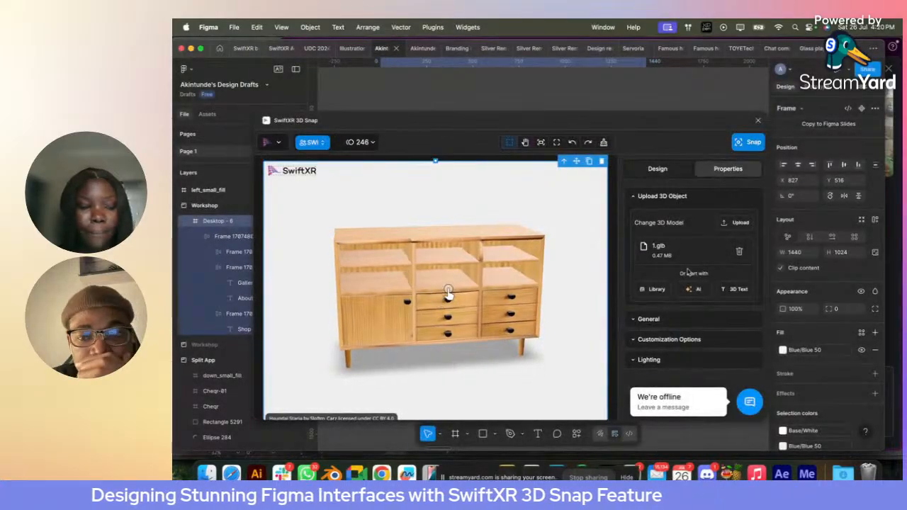
pyautogui.moveTo(462, 294)
pyautogui.mouseDown()
pyautogui.moveTo(480, 295)
pyautogui.moveTo(445, 284)
pyautogui.moveTo(477, 282)
pyautogui.moveTo(464, 282)
pyautogui.mouseUp()
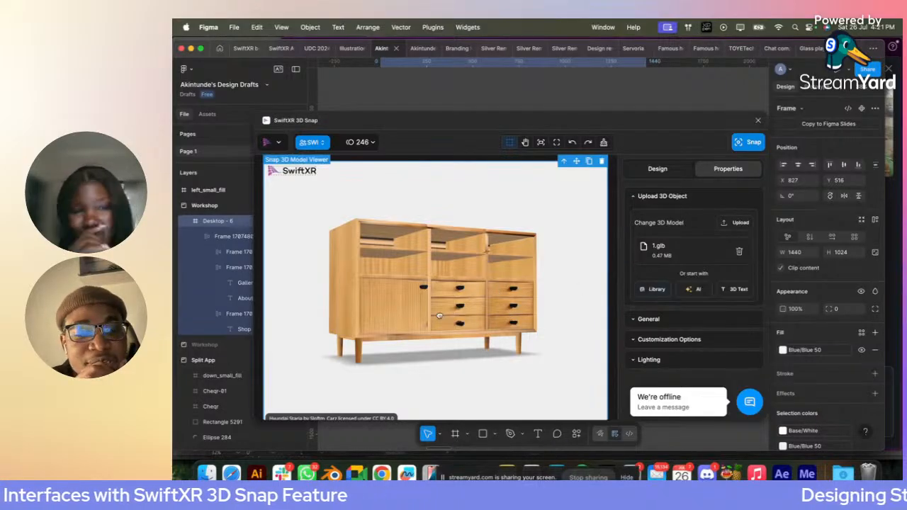
pyautogui.moveTo(438, 316)
pyautogui.mouseDown()
pyautogui.moveTo(420, 317)
pyautogui.moveTo(437, 317)
pyautogui.mouseUp()
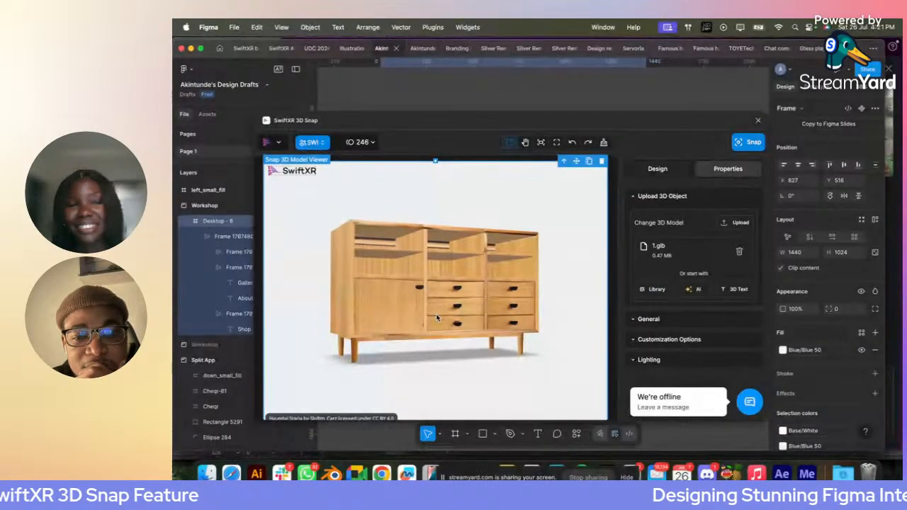
# - Browse the SwiftXR collection in the 3D Store for available furniture and household models
pyautogui.click(659, 289)
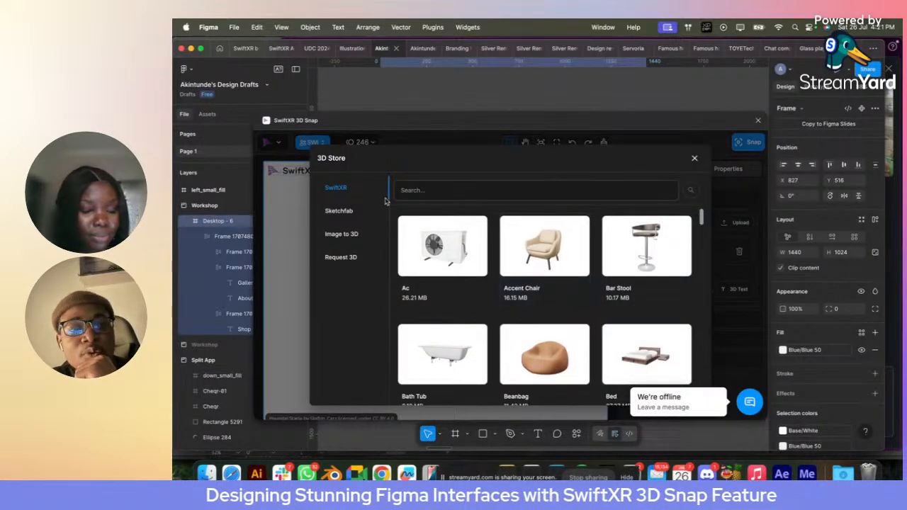
pyautogui.scroll(-5, 500, 286)
pyautogui.scroll(-10, 499, 285)
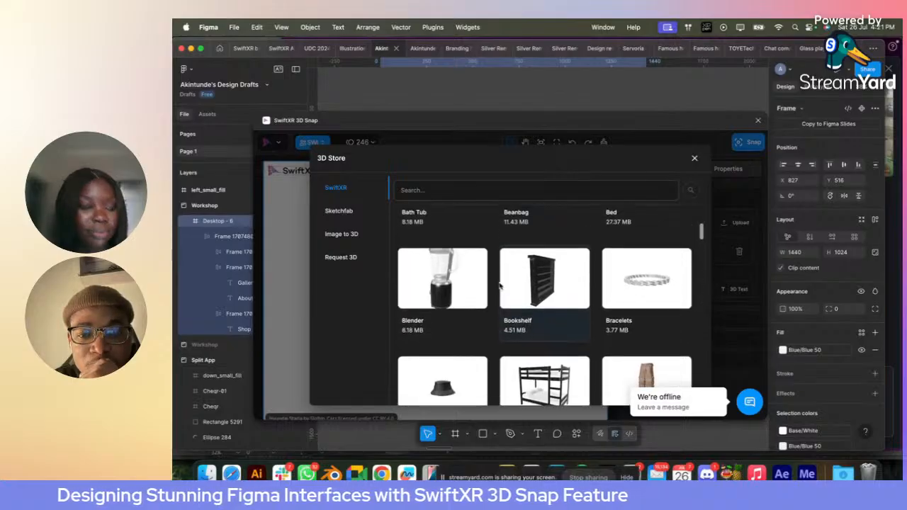
pyautogui.scroll(-10, 499, 286)
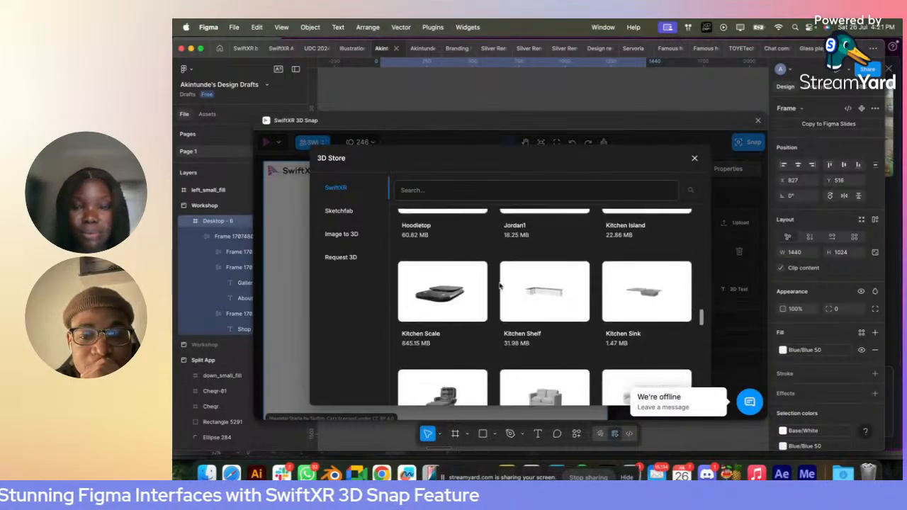
pyautogui.scroll(-6, 499, 285)
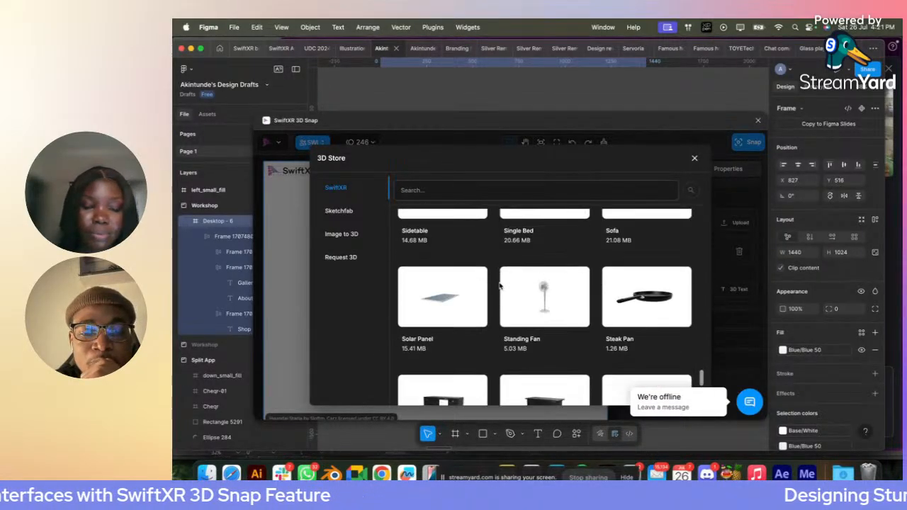
pyautogui.scroll(6, 500, 285)
pyautogui.scroll(10, 500, 286)
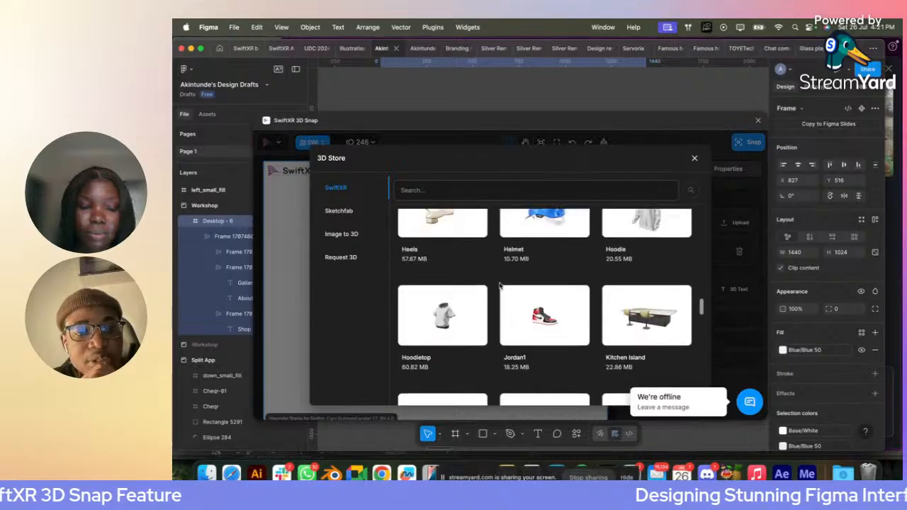
# - Search the Sketchfab collection in the 3D Store for "furniture" and look through the models
pyautogui.click(339, 211)
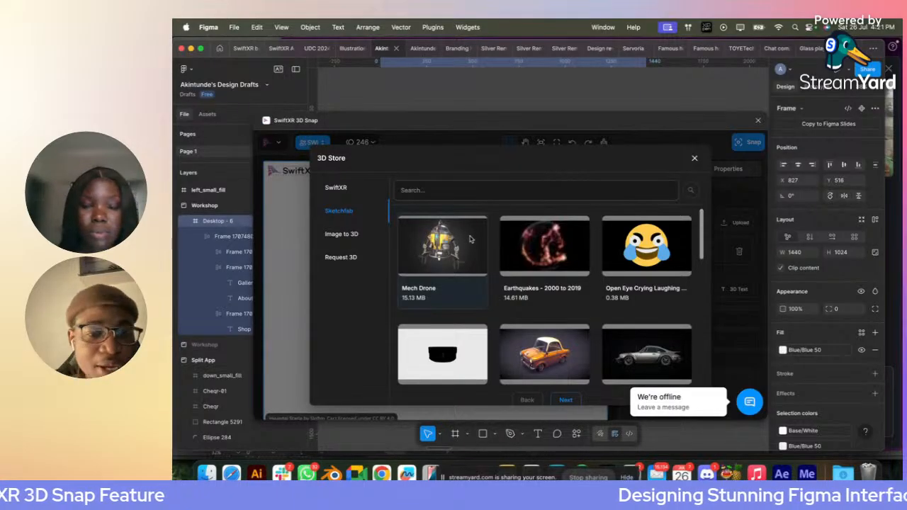
pyautogui.click(451, 199)
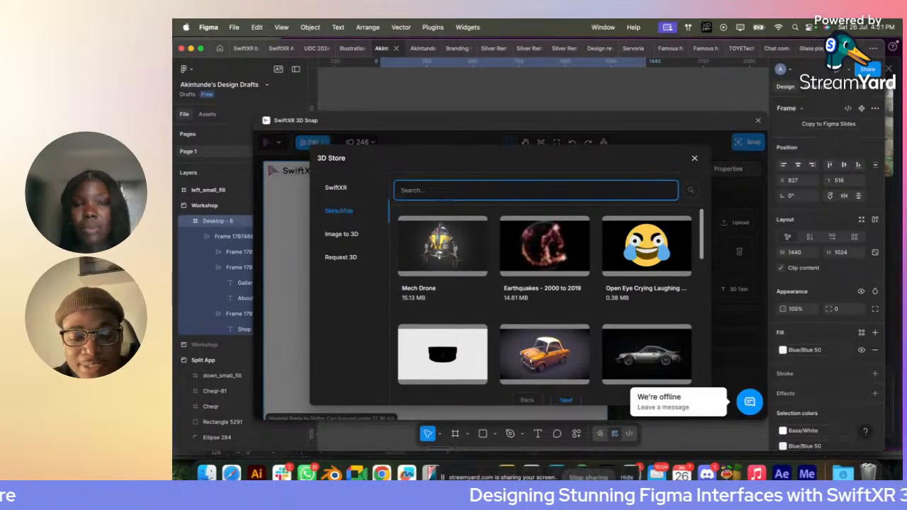
pyautogui.write('furniture')
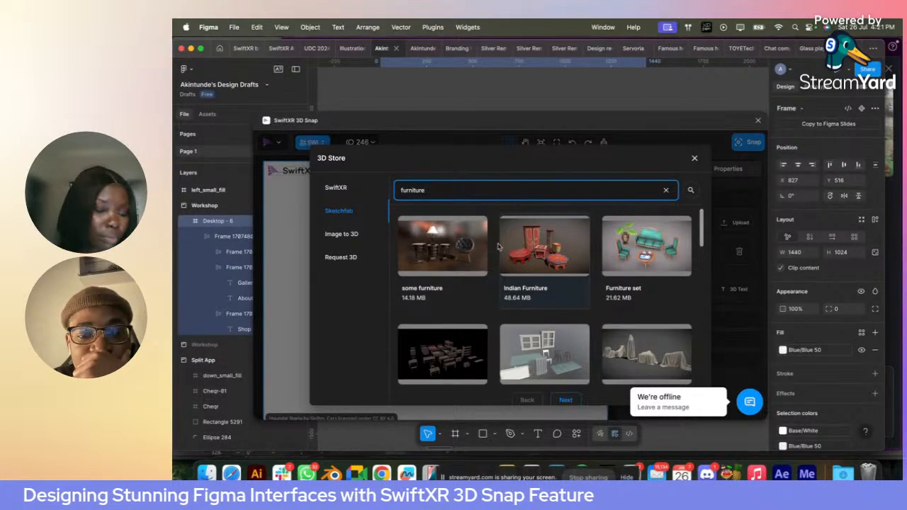
pyautogui.scroll(-2, 542, 323)
pyautogui.scroll(-5, 542, 323)
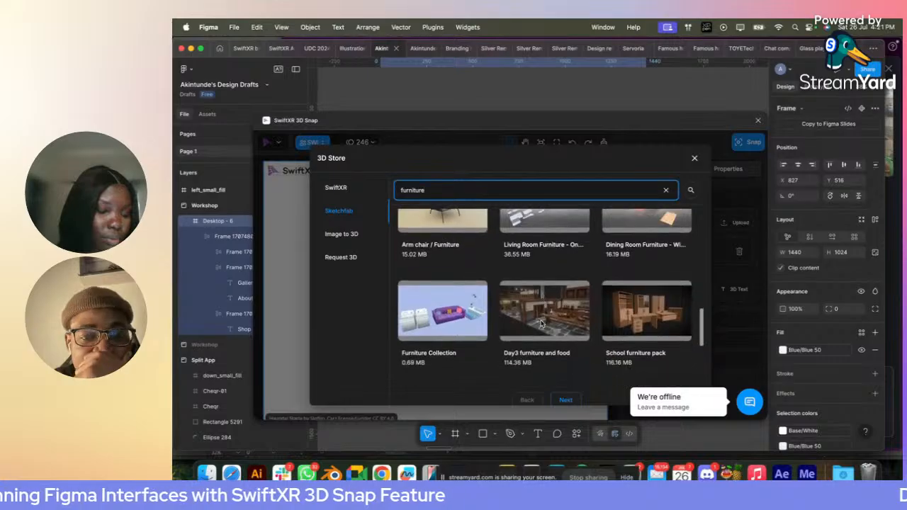
pyautogui.scroll(1, 499, 295)
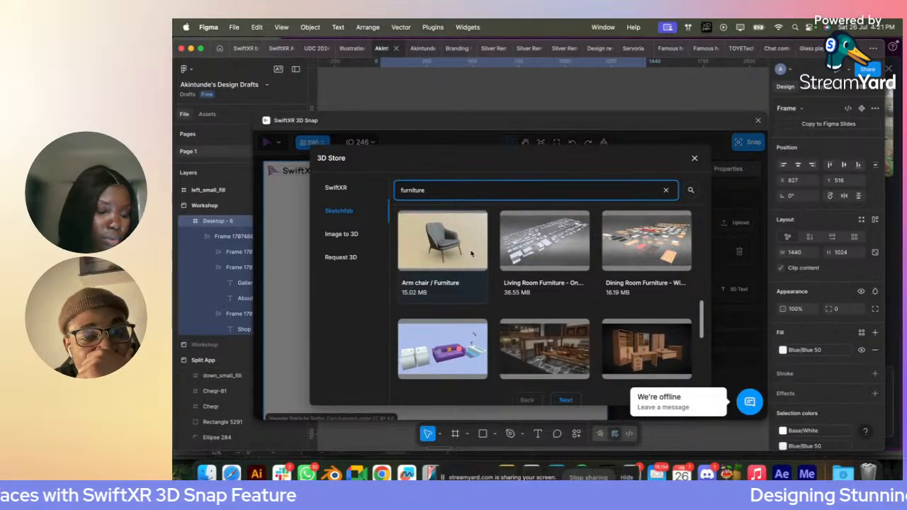
# - Examine the store's option for creating a 3D model from an image and its form for requesting a paid 3D model
pyautogui.click(352, 236)
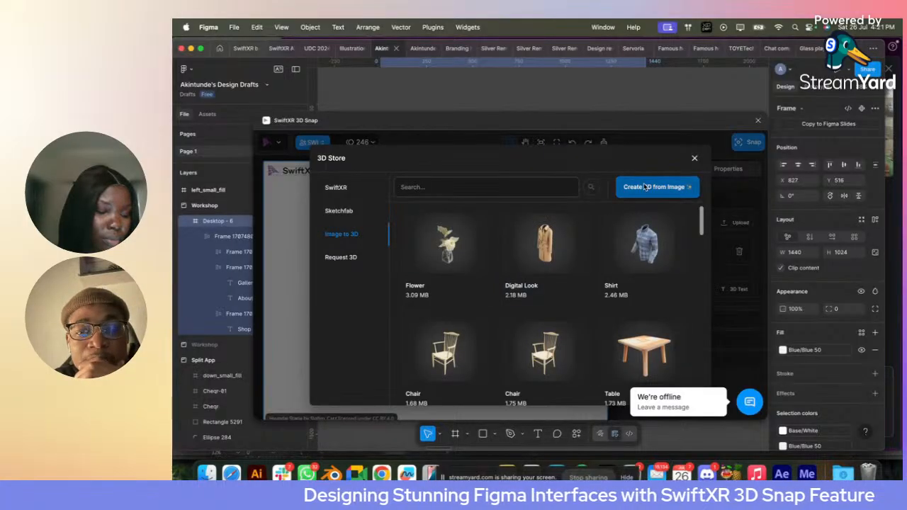
pyautogui.click(645, 187)
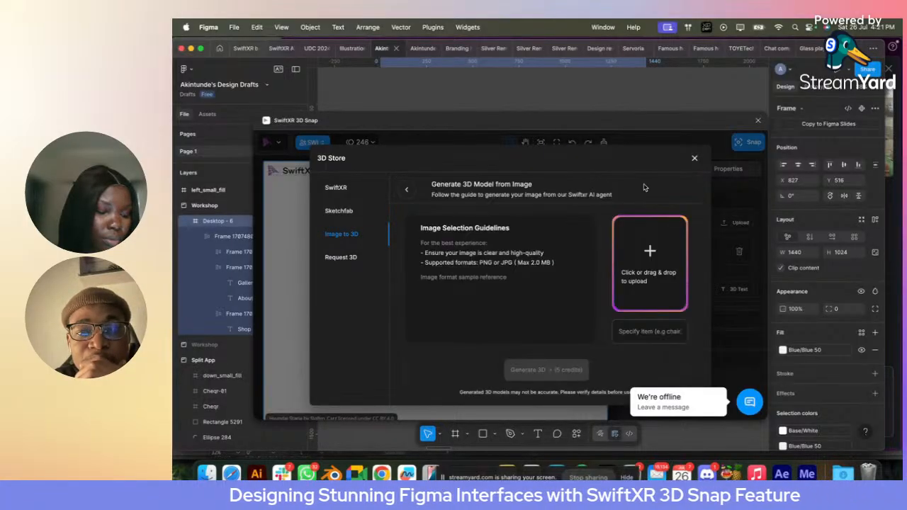
pyautogui.click(649, 252)
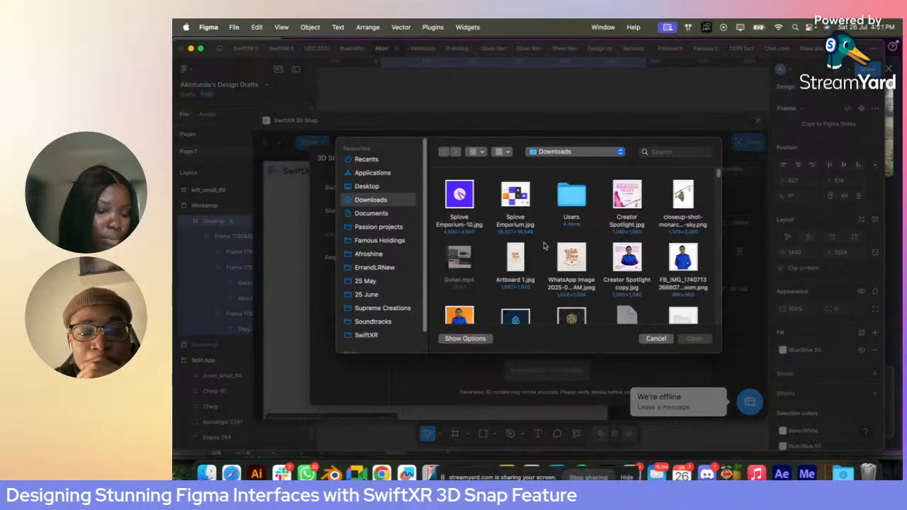
pyautogui.click(656, 338)
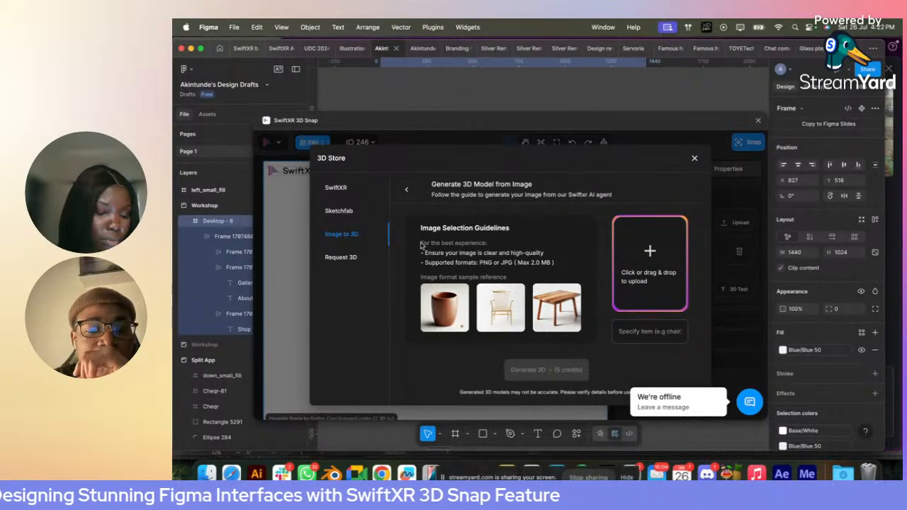
pyautogui.click(342, 258)
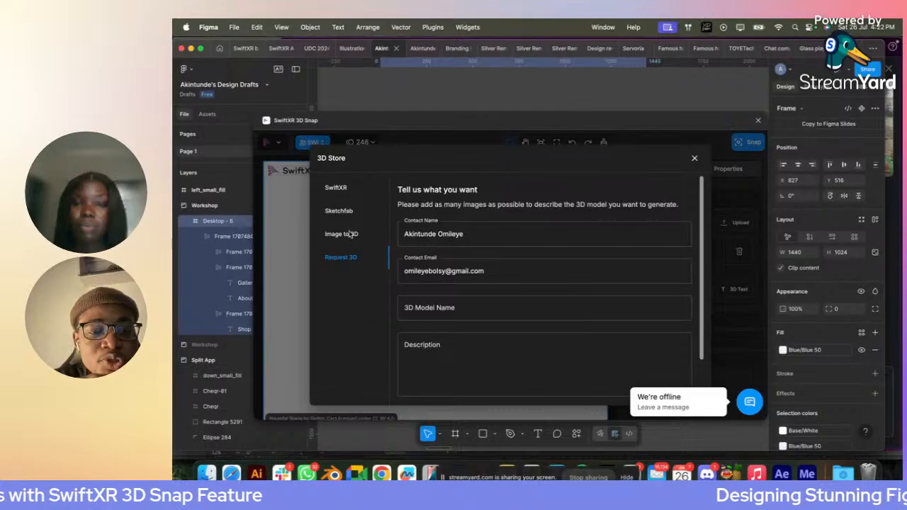
pyautogui.scroll(-2, 496, 331)
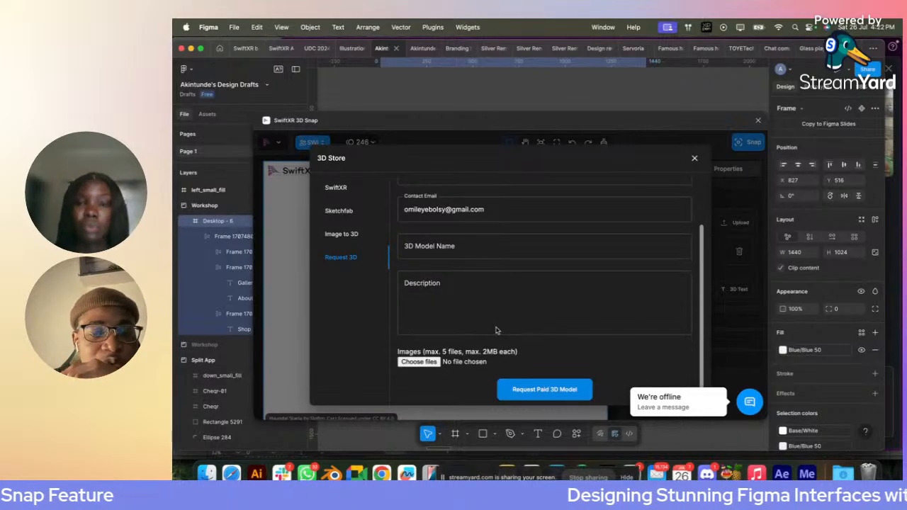
pyautogui.click(459, 325)
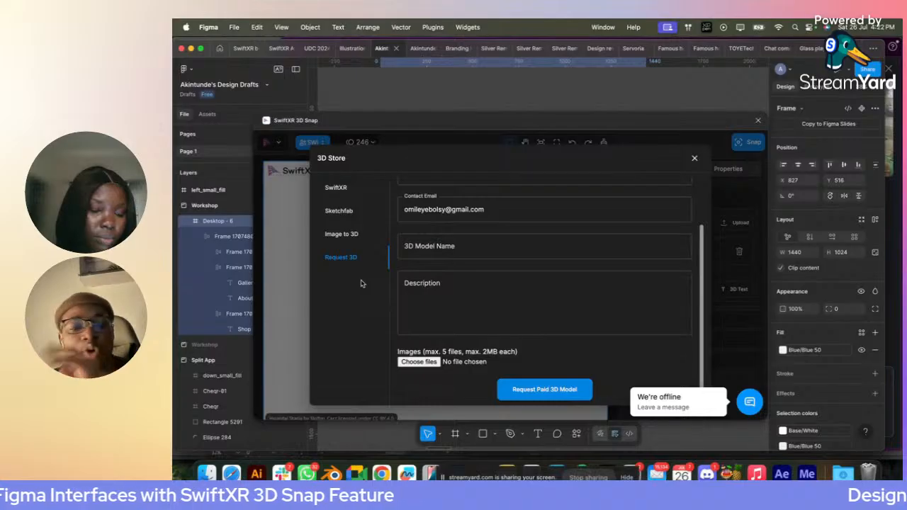
# - Load the Accent Chair from the SwiftXR collection into the model viewer and turn it to face the front
pyautogui.click(338, 186)
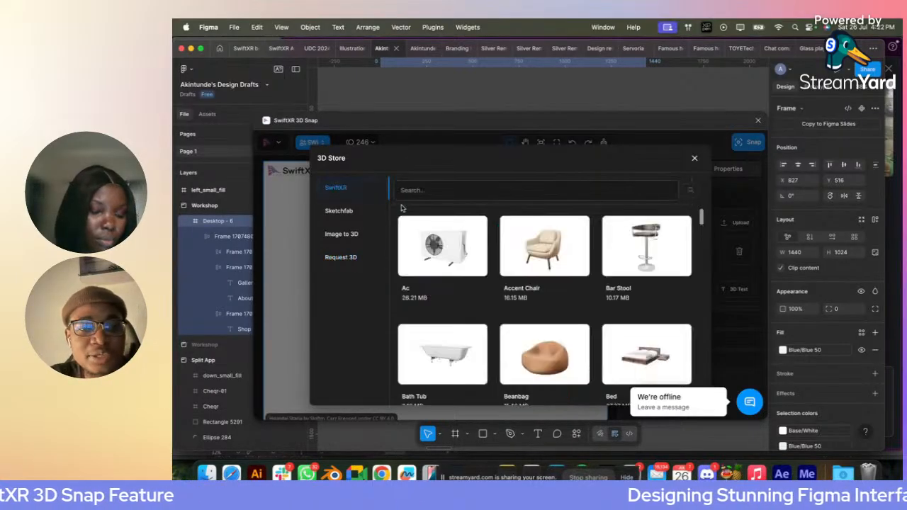
pyautogui.click(548, 260)
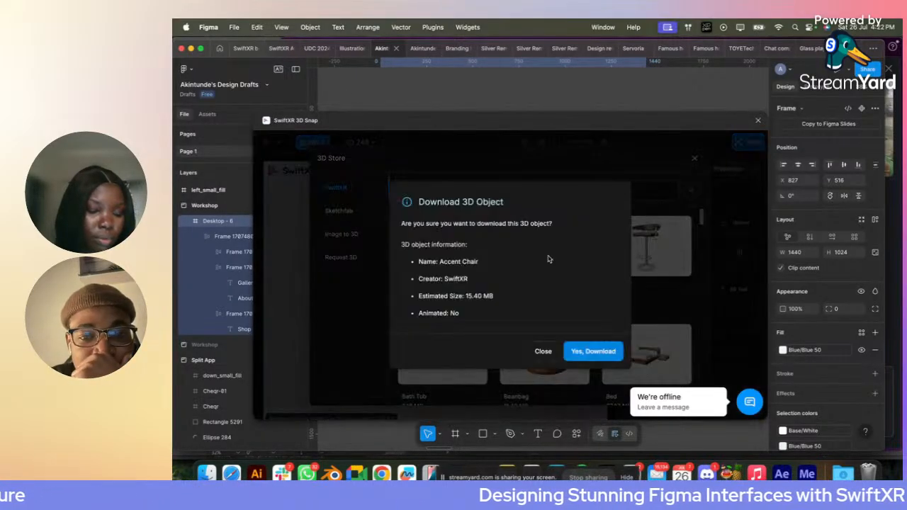
pyautogui.click(600, 354)
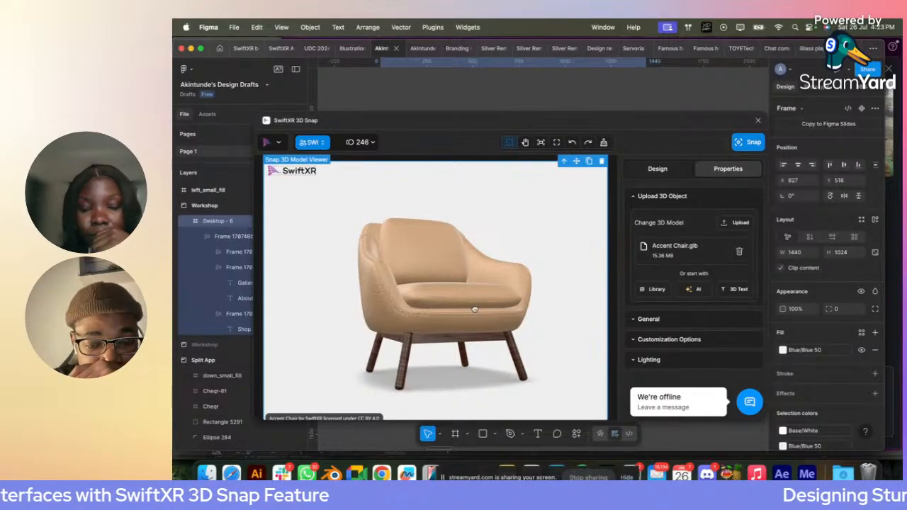
pyautogui.moveTo(474, 309); pyautogui.dragTo(456, 315)
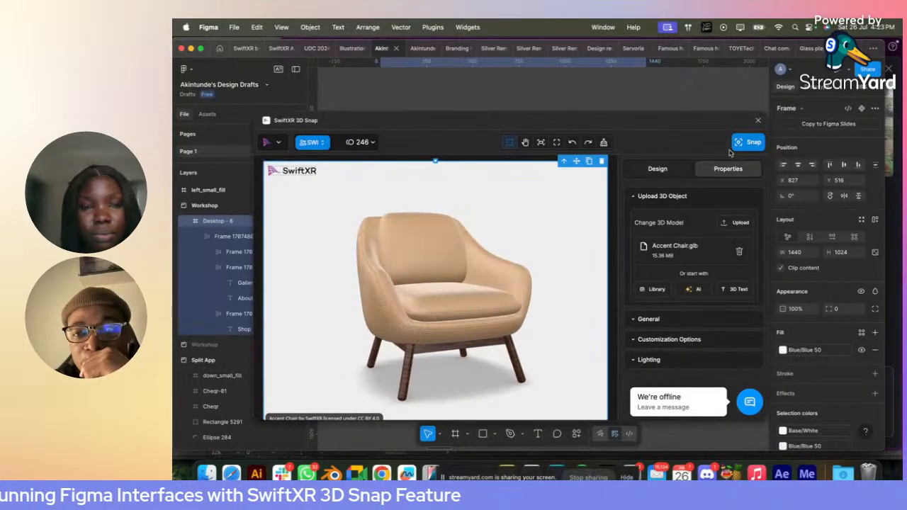
pyautogui.moveTo(429, 316); pyautogui.dragTo(445, 316)
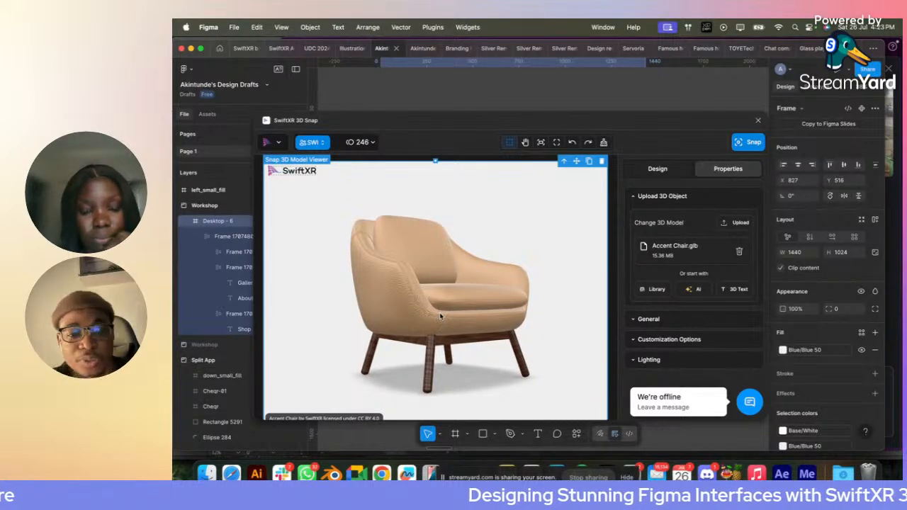
pyautogui.moveTo(441, 316); pyautogui.dragTo(413, 291)
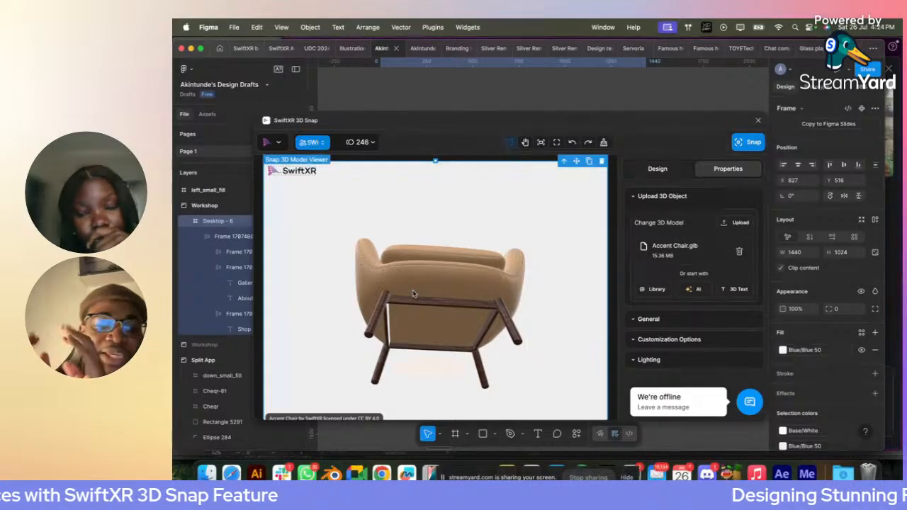
pyautogui.moveTo(413, 292); pyautogui.dragTo(412, 321)
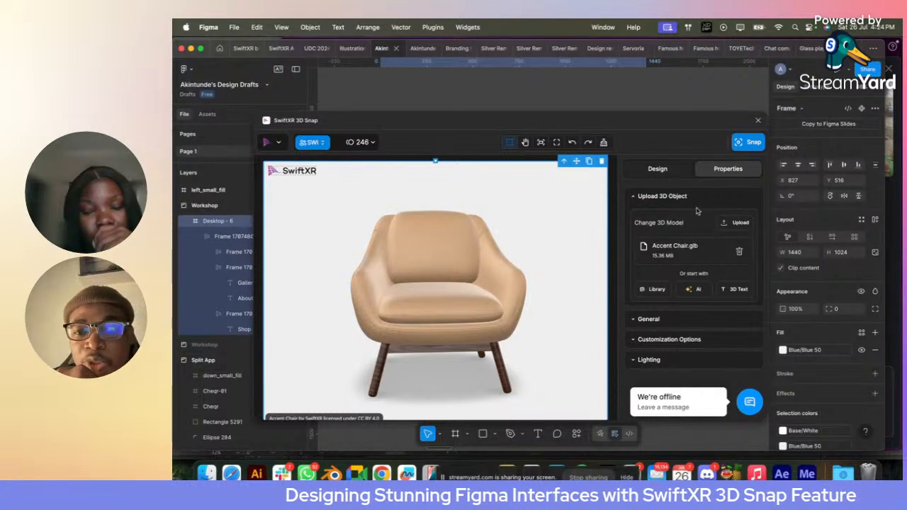
# - Open the chair's General controls, tilt the chair to show its underside, and close the 3D Snap plugin
pyautogui.click(648, 319)
pyautogui.click(746, 316)
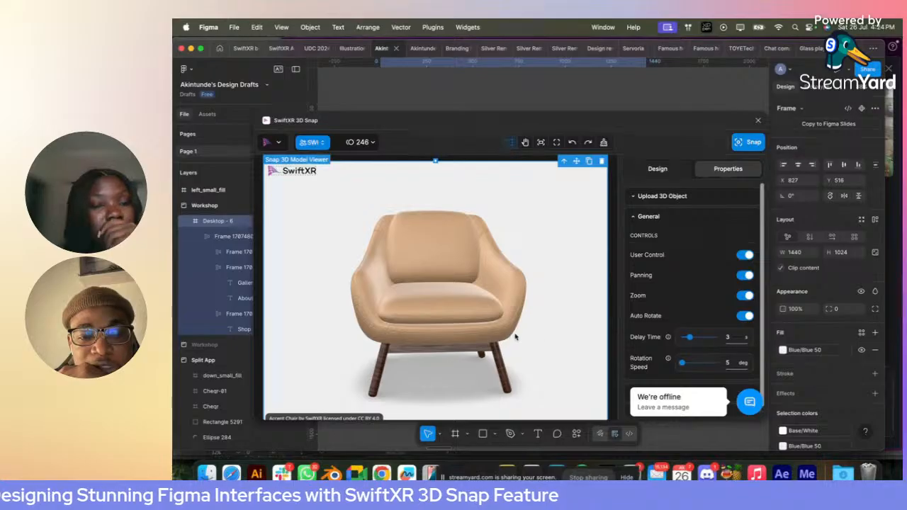
pyautogui.moveTo(521, 337); pyautogui.dragTo(499, 318)
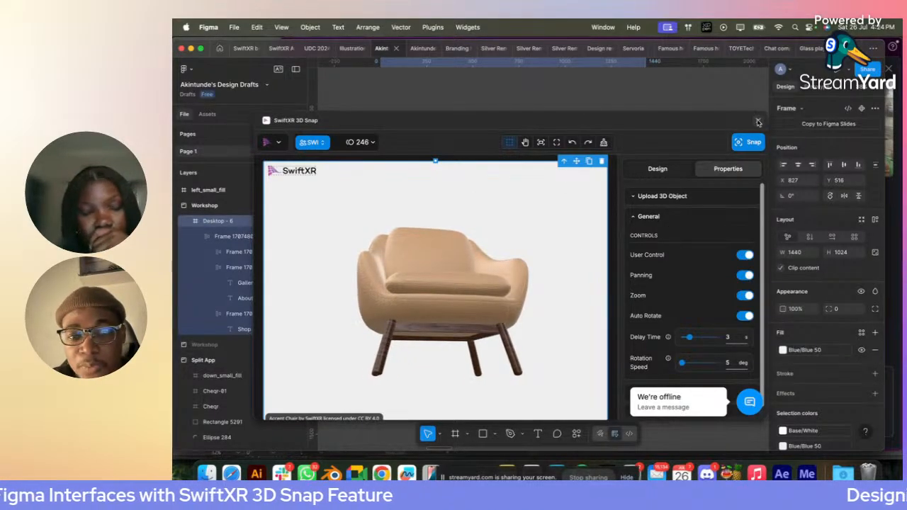
pyautogui.click(758, 122)
# - Switch to the SwiftXR editor in Safari and add a 3D Viewer loaded with the Accent Chair from the model library
pyautogui.click(231, 473)
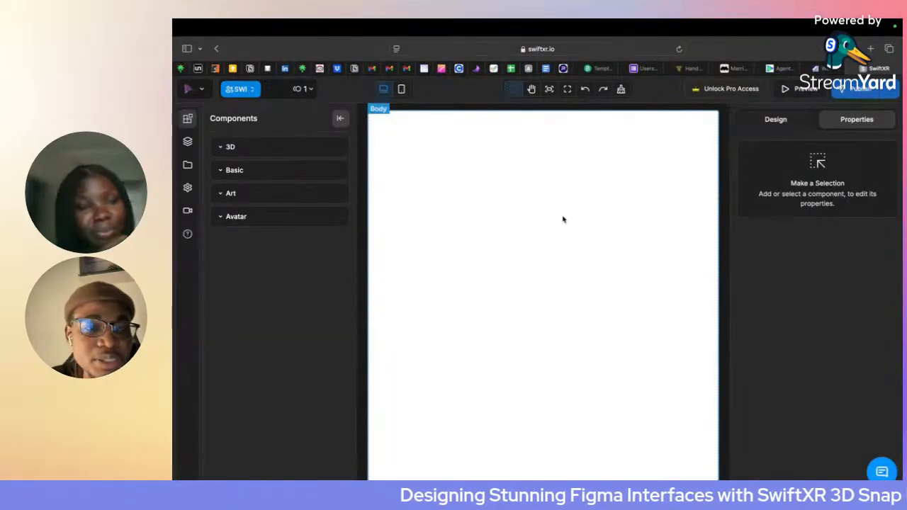
pyautogui.click(307, 149)
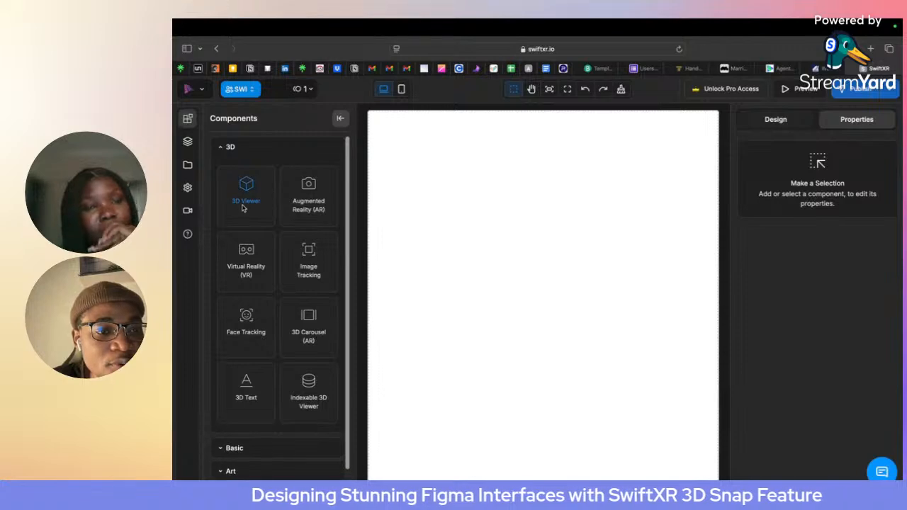
pyautogui.moveTo(243, 208); pyautogui.dragTo(501, 248)
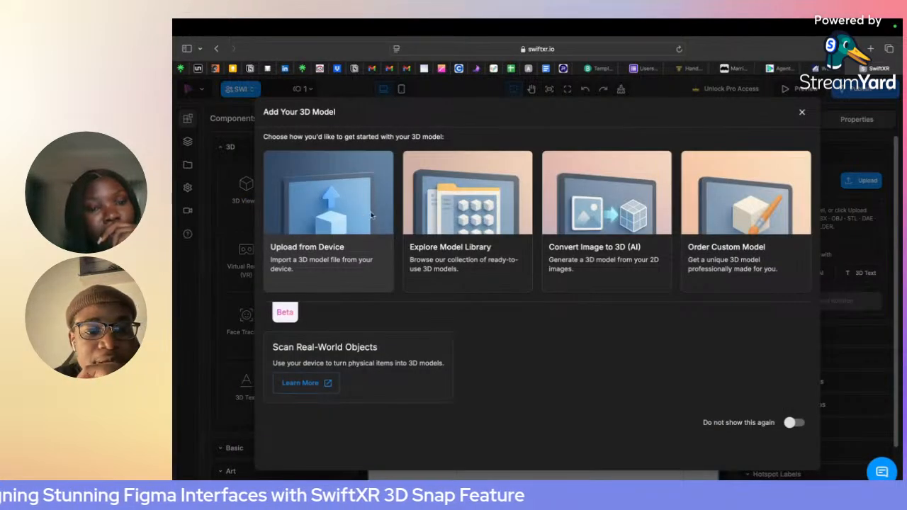
pyautogui.click(484, 221)
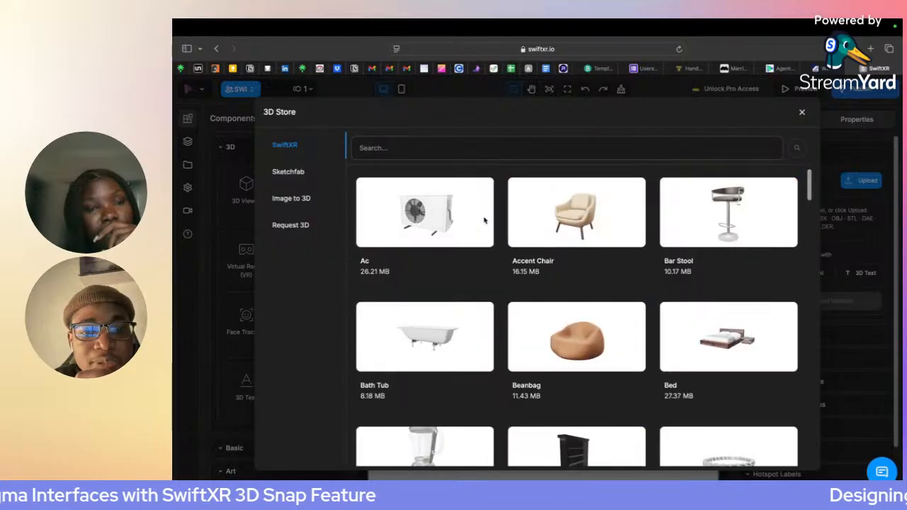
pyautogui.click(608, 224)
pyautogui.click(642, 376)
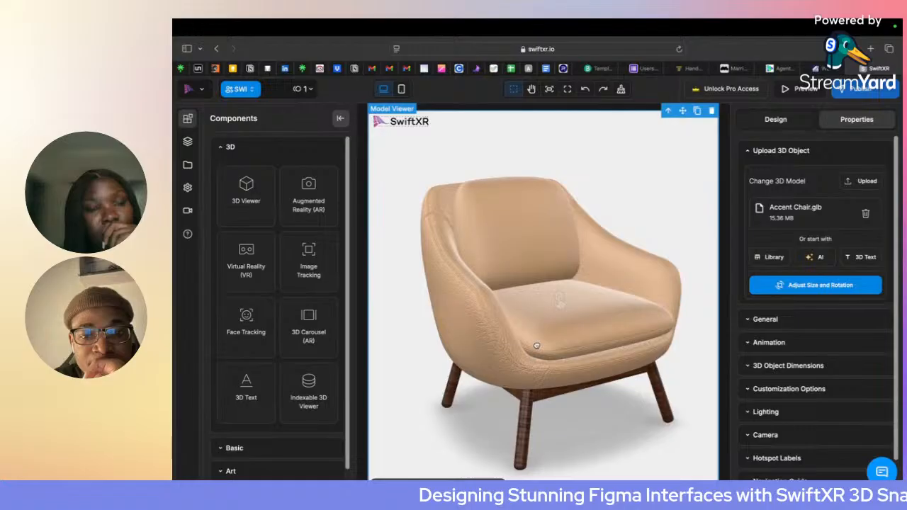
pyautogui.moveTo(536, 346); pyautogui.dragTo(557, 337)
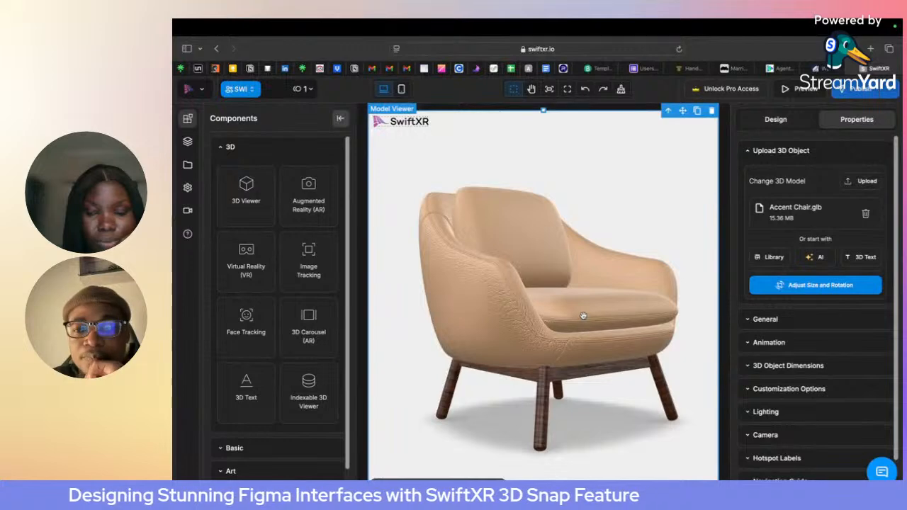
pyautogui.click(889, 88)
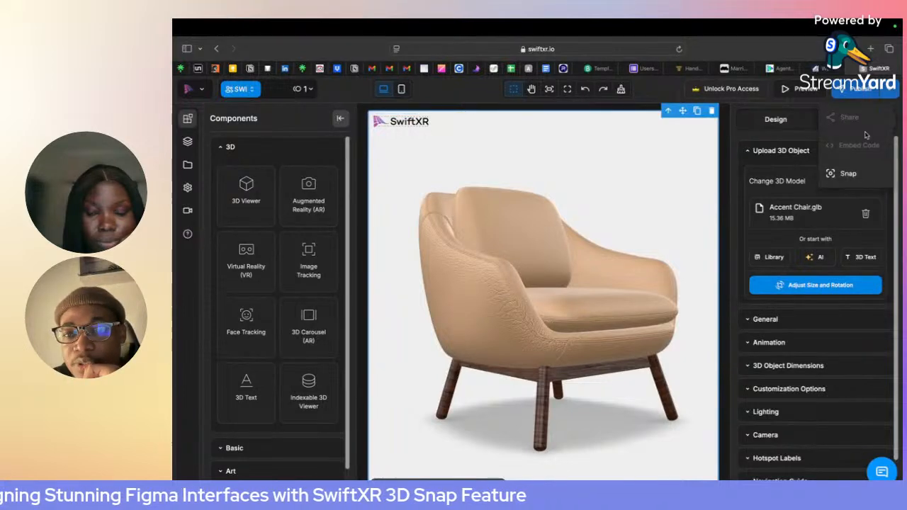
pyautogui.click(848, 173)
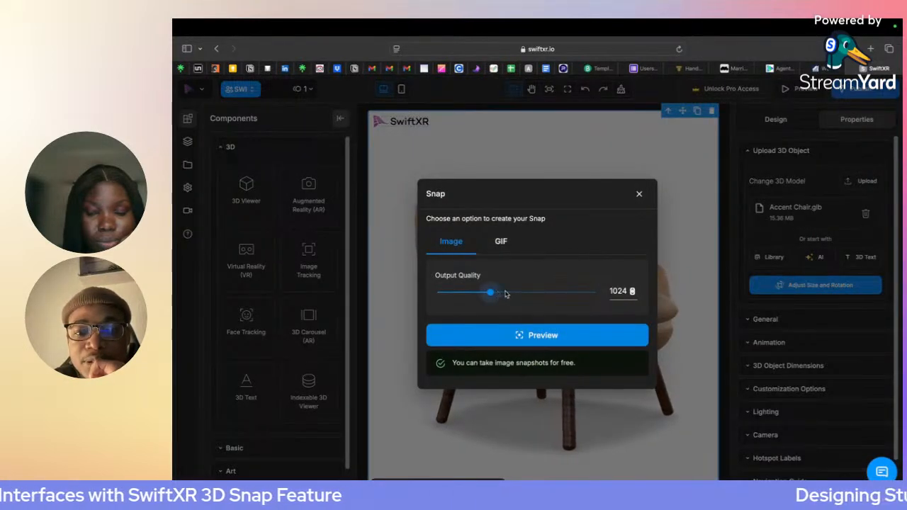
pyautogui.moveTo(505, 293); pyautogui.dragTo(593, 294)
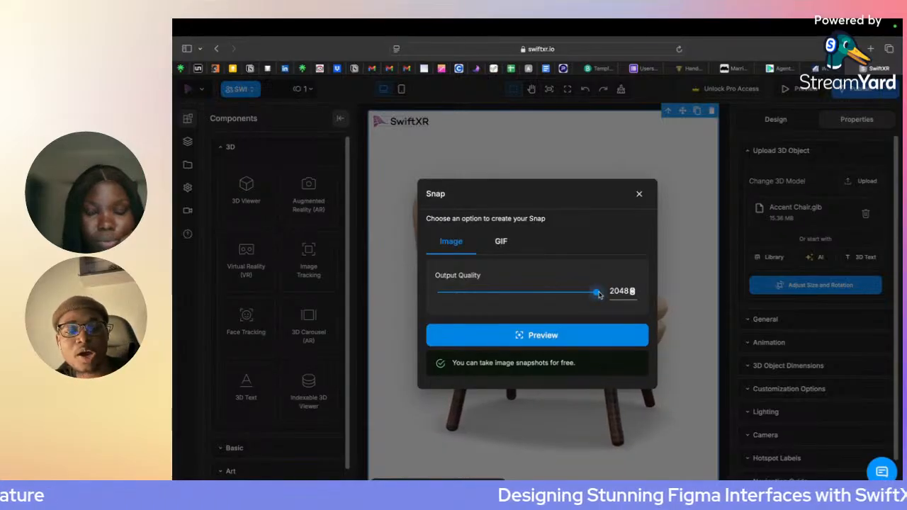
pyautogui.click(556, 336)
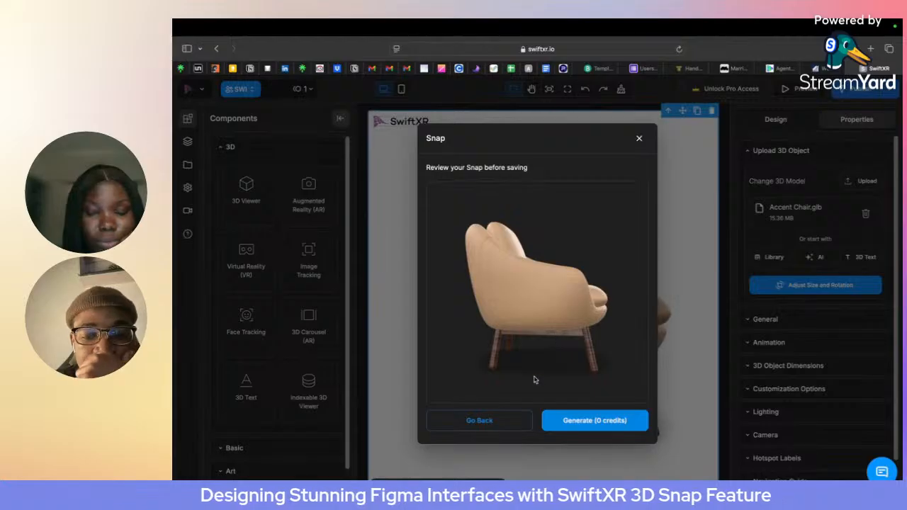
pyautogui.click(638, 138)
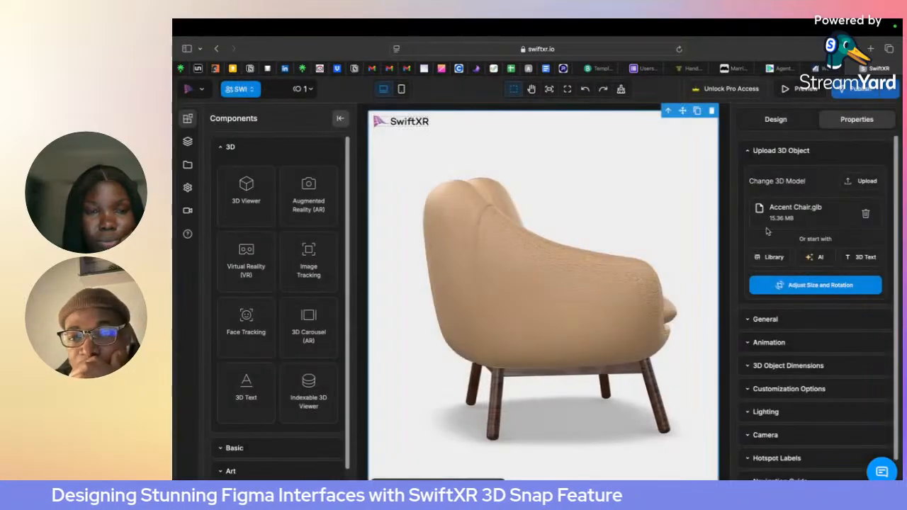
# - Turn off Auto Rotate in the General settings and turn the chair to a three-quarter front view
pyautogui.click(775, 323)
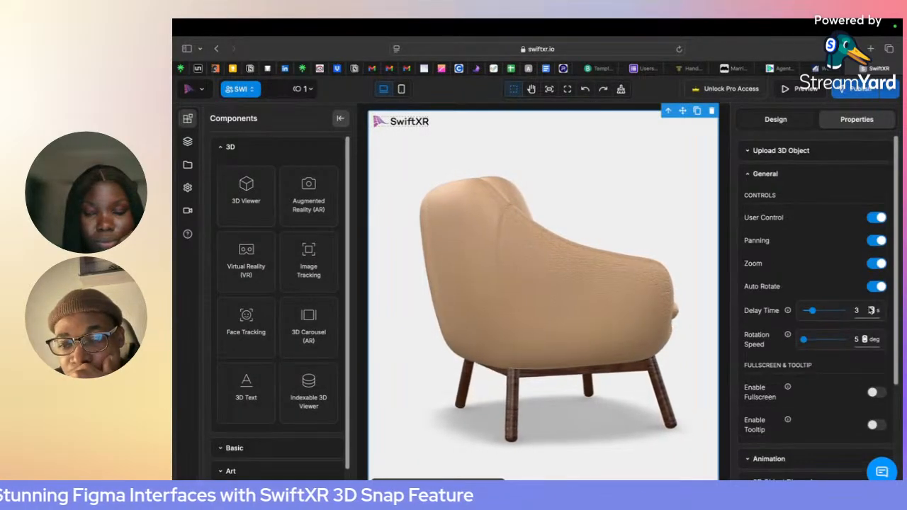
pyautogui.moveTo(629, 292); pyautogui.dragTo(567, 292)
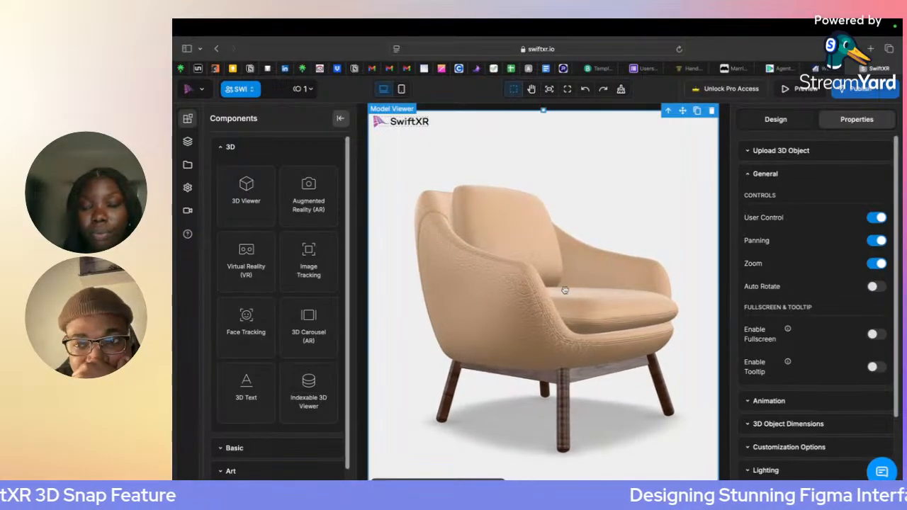
# - Generate an image Snap of the beige Accent Chair at an output quality of 2048
pyautogui.click(861, 88)
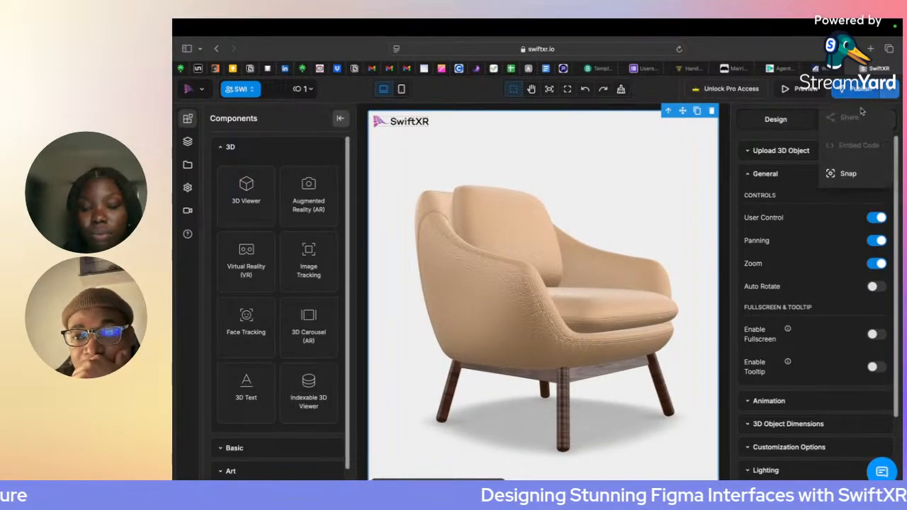
pyautogui.click(843, 176)
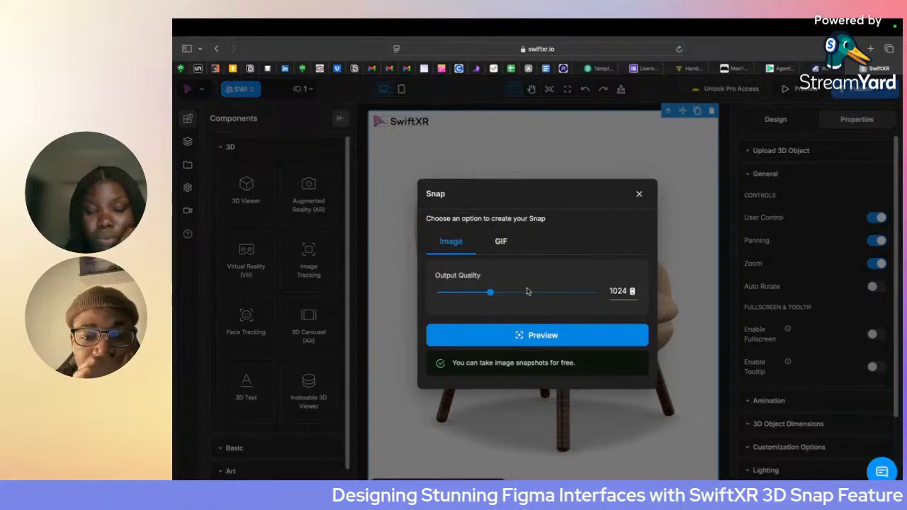
pyautogui.moveTo(527, 291); pyautogui.dragTo(595, 292)
pyautogui.click(542, 335)
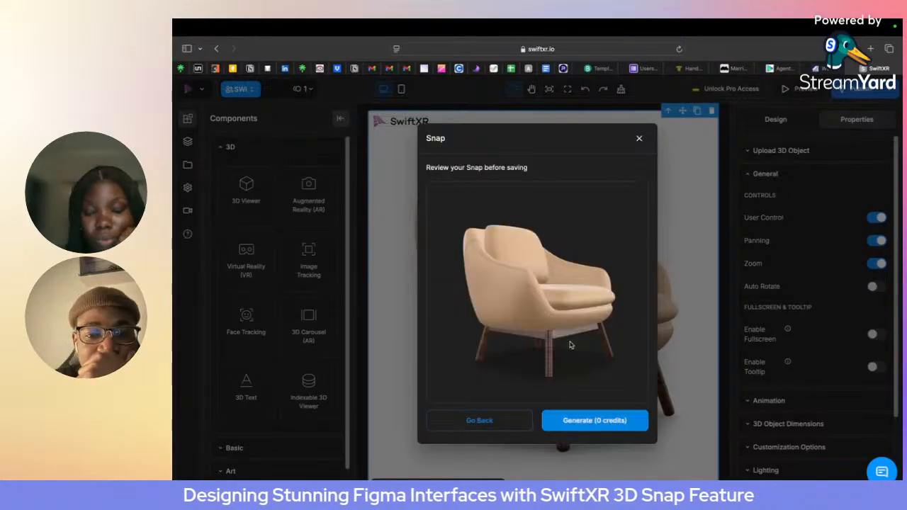
pyautogui.click(595, 426)
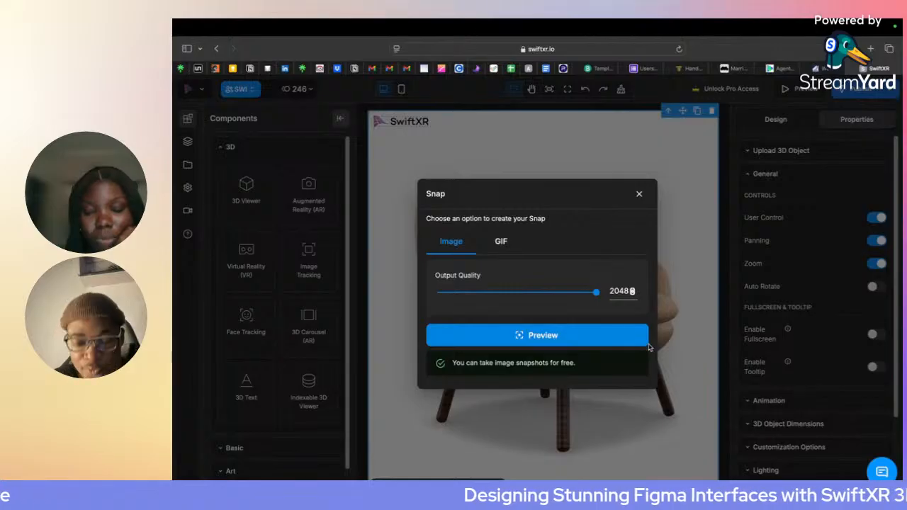
pyautogui.click(638, 195)
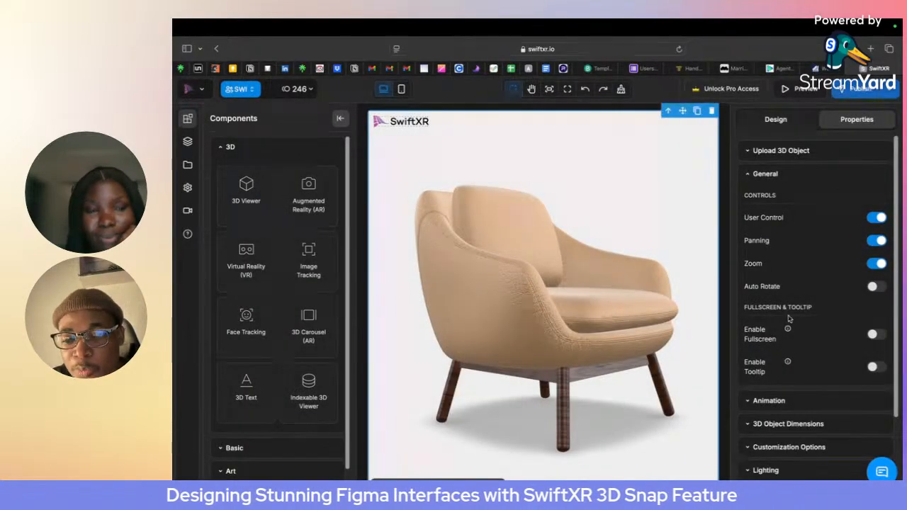
# - Enable Customization Options for the chair model and choose chair cover as the material
pyautogui.scroll(-3, 789, 319)
pyautogui.click(781, 352)
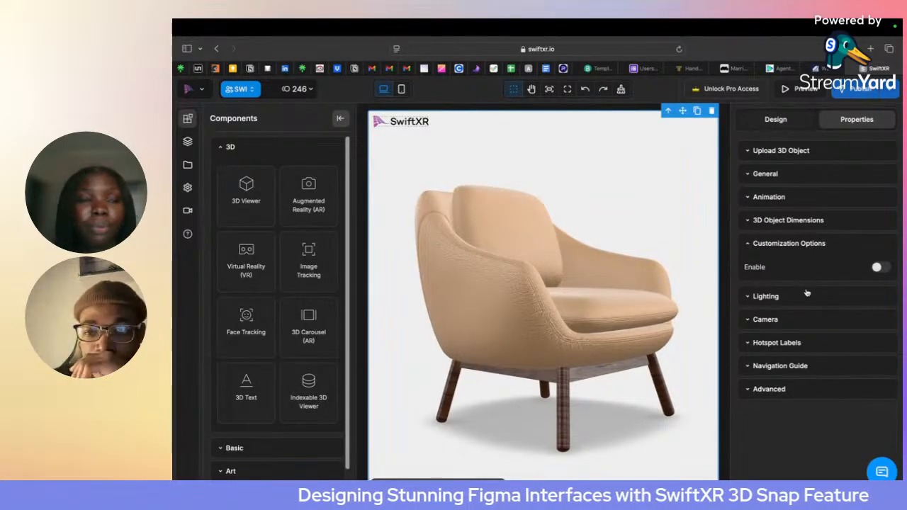
pyautogui.click(878, 268)
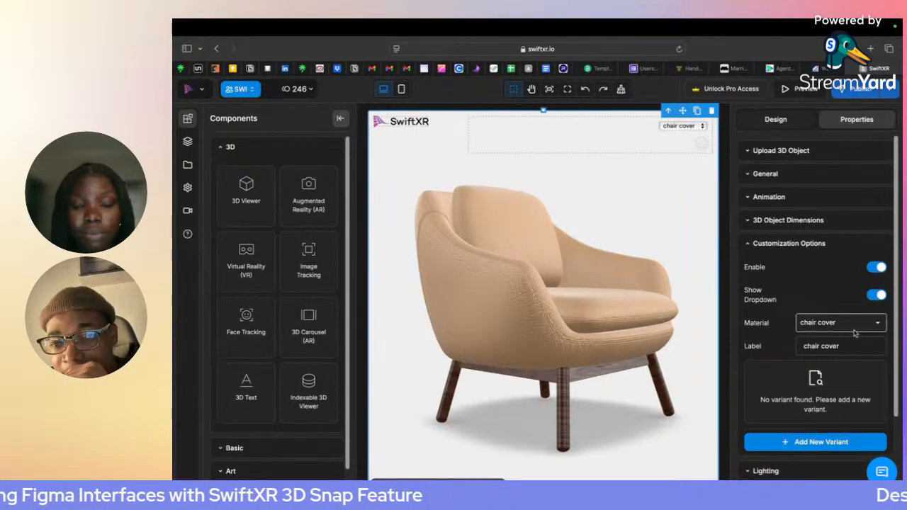
pyautogui.click(826, 324)
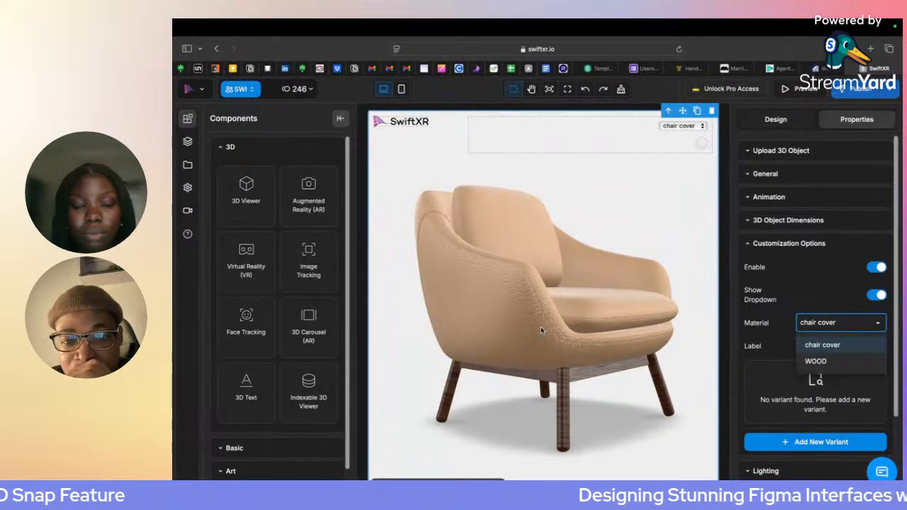
pyautogui.click(815, 344)
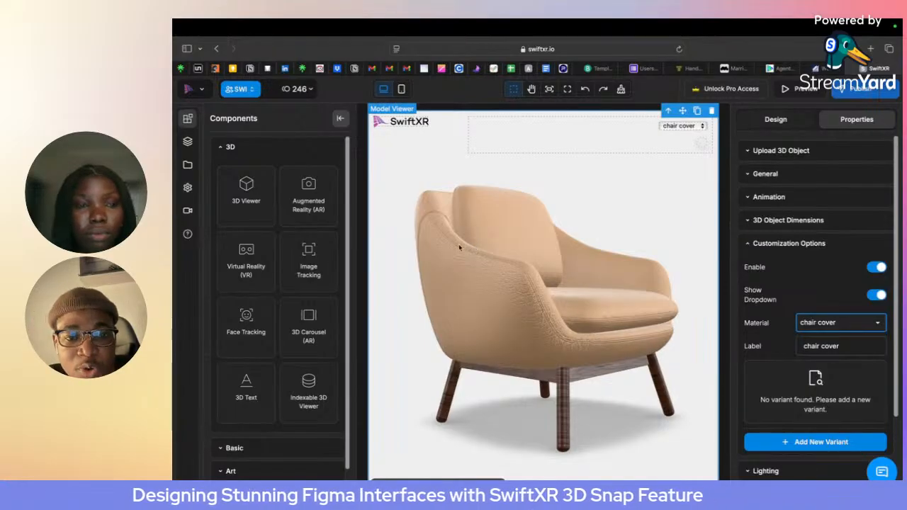
# - Add a new variant for the chair cover and set its material color to brown, #8b572a
pyautogui.click(842, 331)
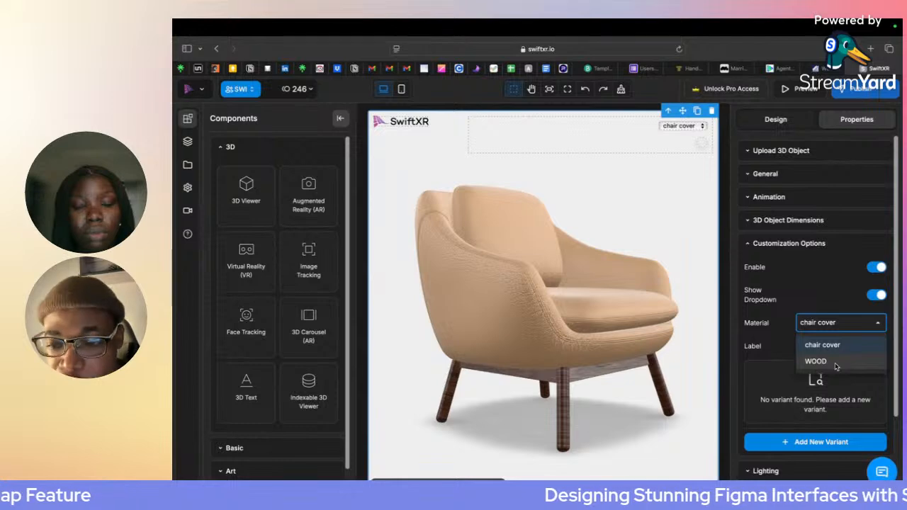
pyautogui.click(801, 445)
pyautogui.click(798, 444)
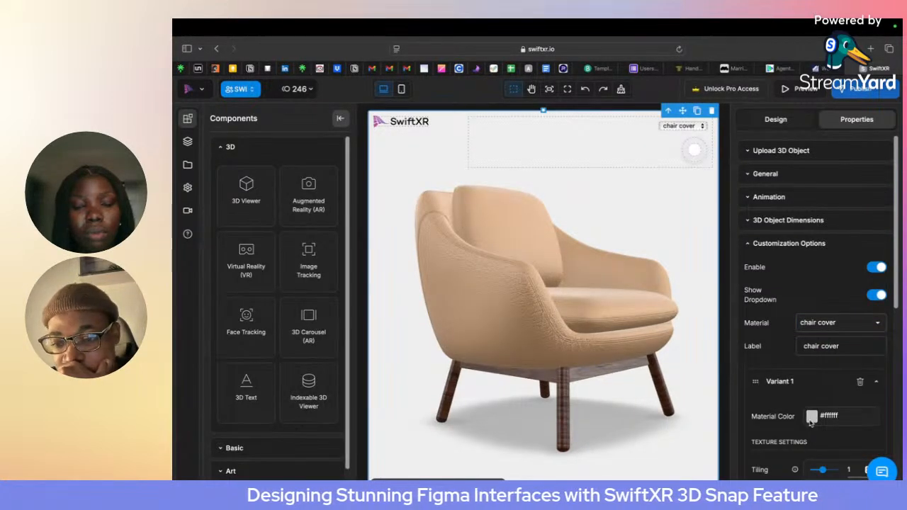
pyautogui.click(812, 416)
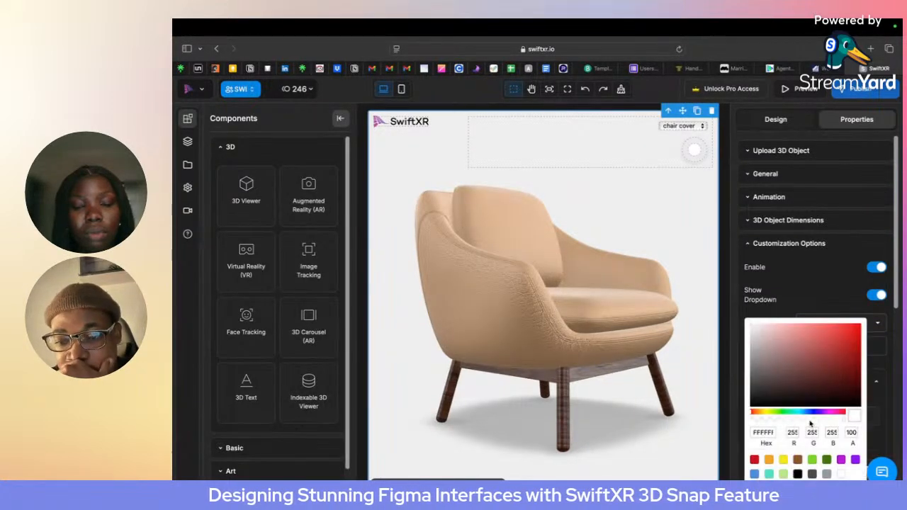
pyautogui.click(799, 461)
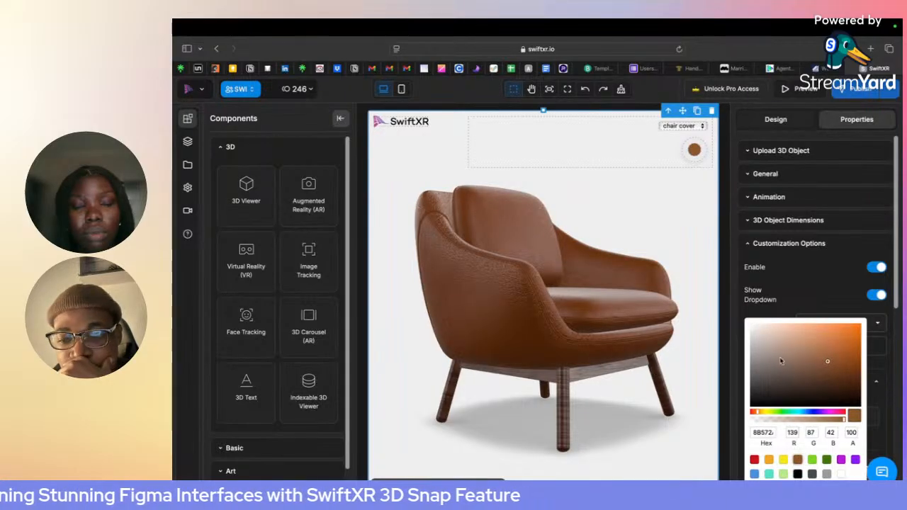
pyautogui.click(835, 295)
# - Generate an image Snap of the brown chair variant at an output quality of 2048
pyautogui.click(882, 94)
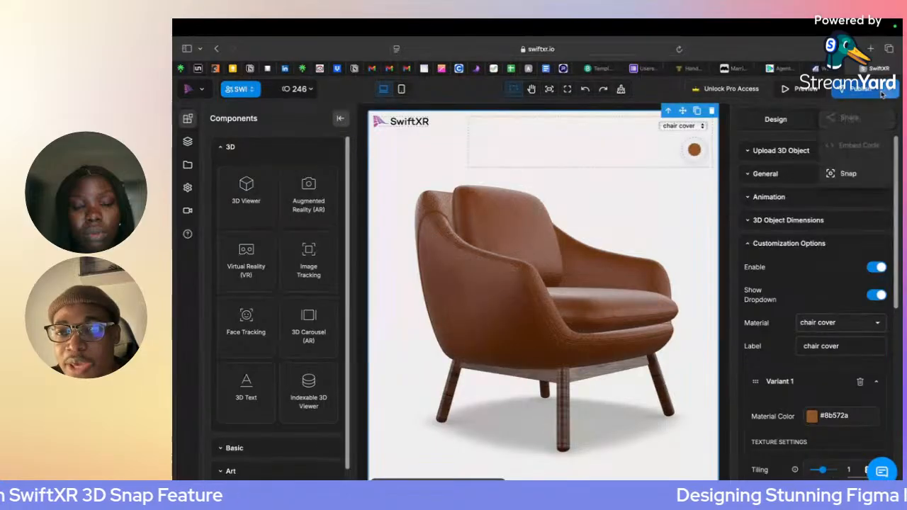
pyautogui.click(847, 174)
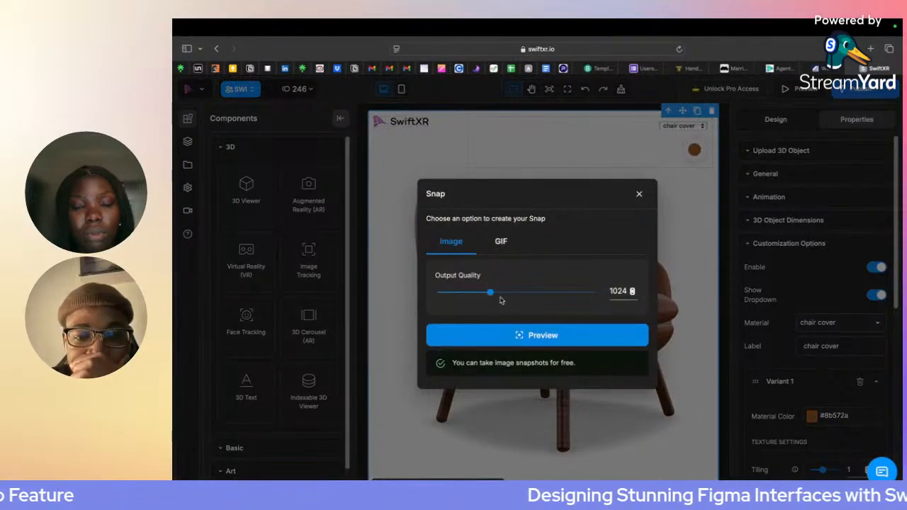
pyautogui.moveTo(490, 292); pyautogui.dragTo(597, 298)
pyautogui.click(594, 333)
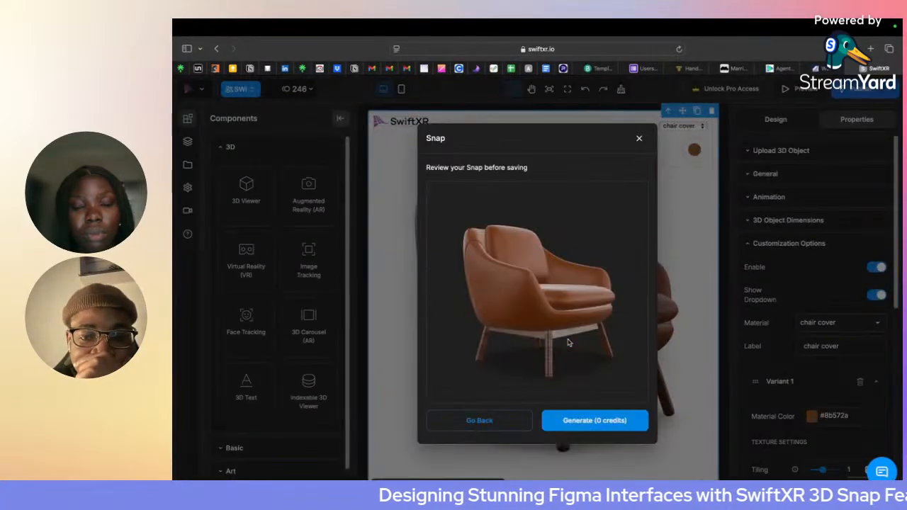
pyautogui.click(599, 421)
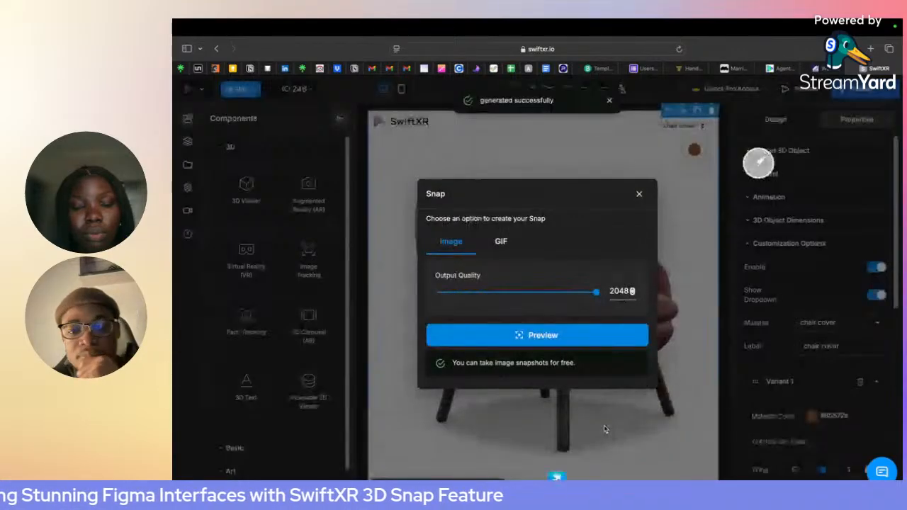
pyautogui.click(639, 194)
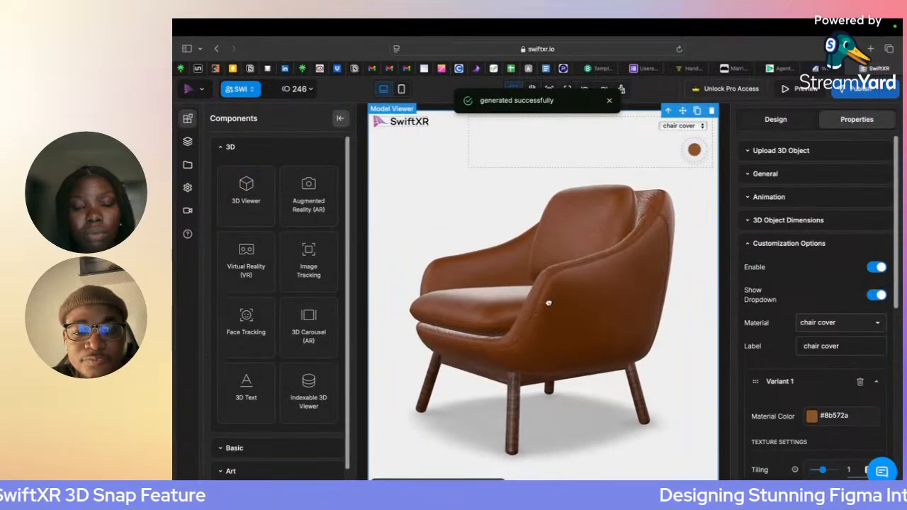
# - Change the material color of the chair cover's Variant 1 to dark green, #417505
pyautogui.click(812, 417)
pyautogui.click(756, 474)
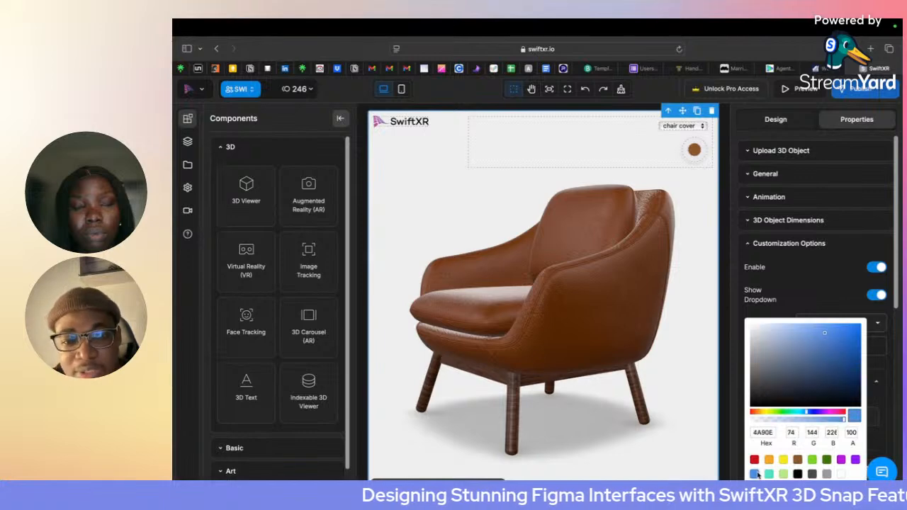
pyautogui.click(826, 461)
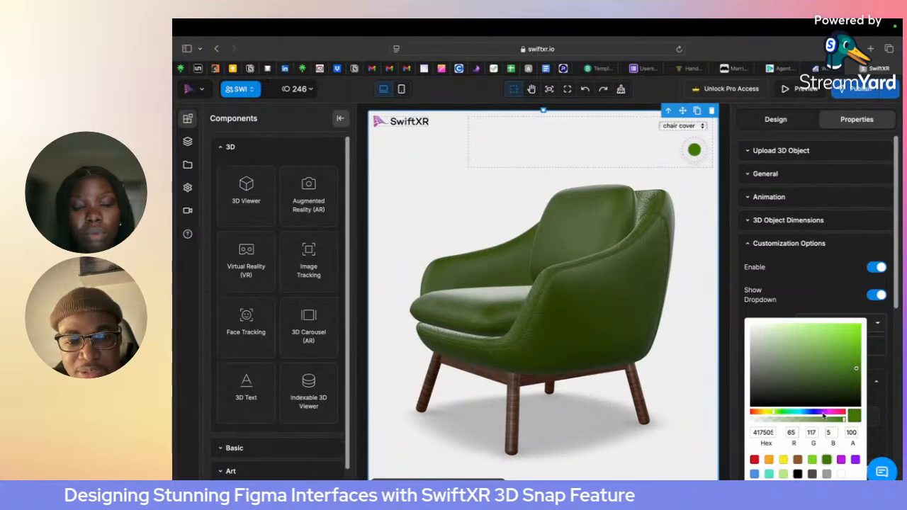
# - Change the material color of the chair cover's Variant 1 to dark teal blue, #165870
pyautogui.click(836, 274)
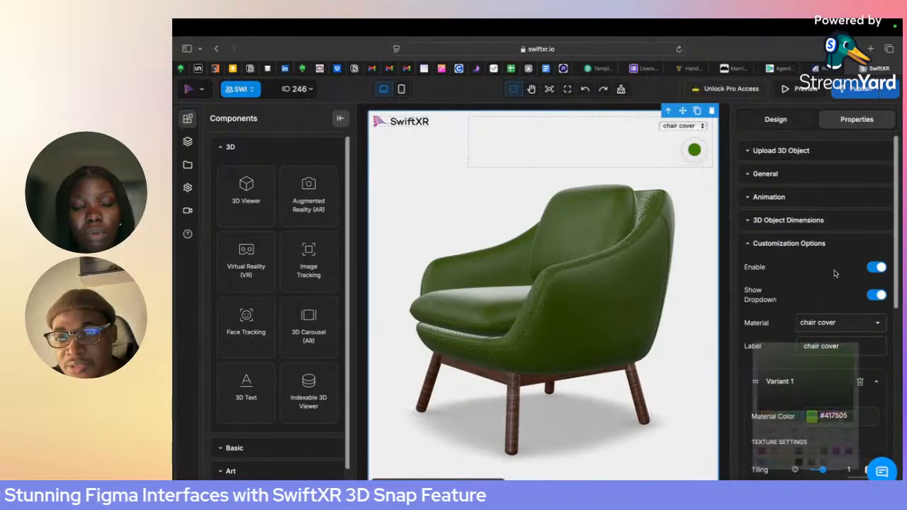
pyautogui.click(894, 90)
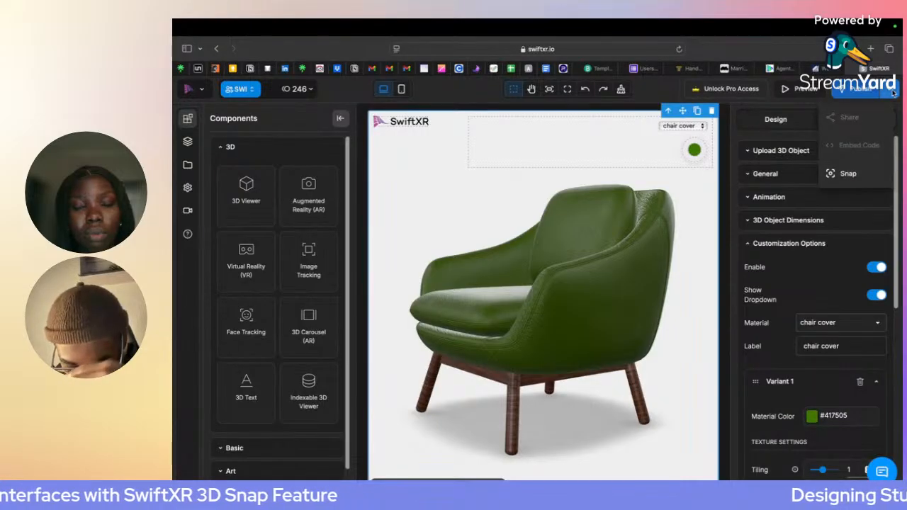
pyautogui.click(812, 417)
pyautogui.moveTo(824, 413); pyautogui.dragTo(802, 413)
pyautogui.click(827, 386)
pyautogui.click(830, 382)
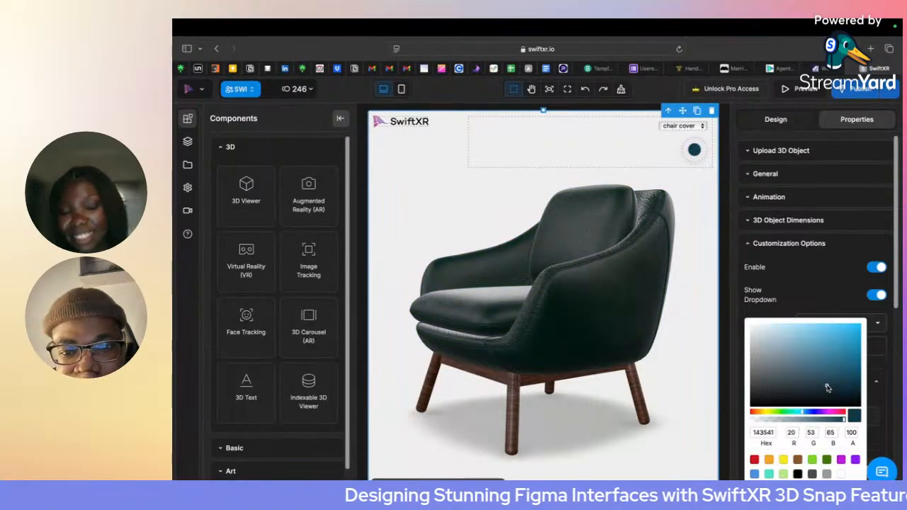
pyautogui.click(829, 376)
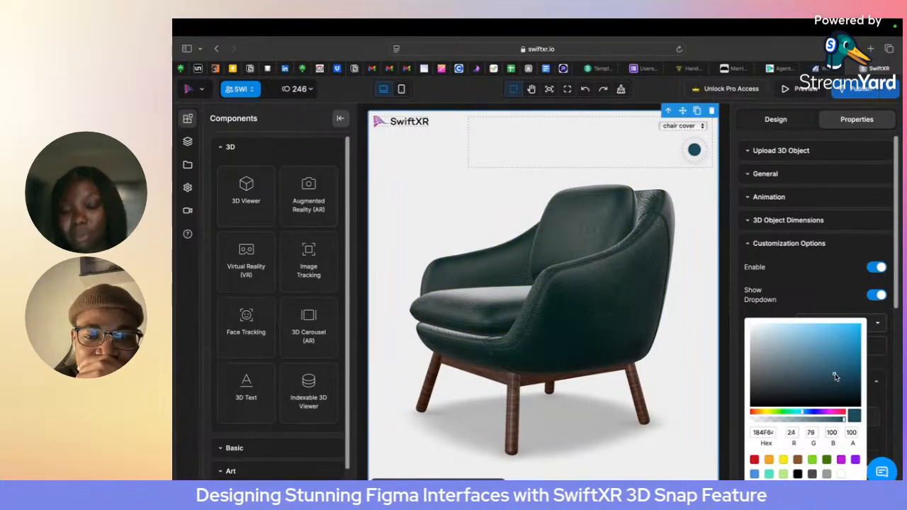
pyautogui.click(841, 374)
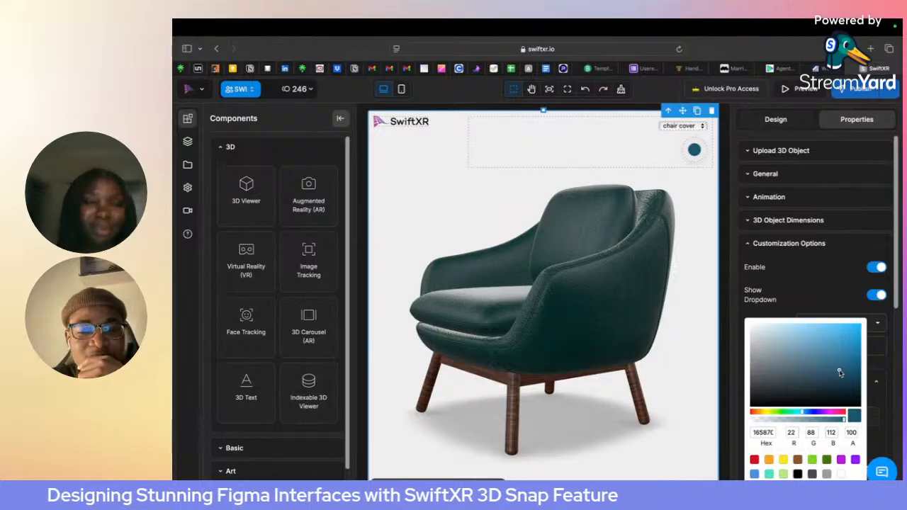
# - Generate an image Snap of the teal chair variant at an output quality of 2048
pyautogui.click(897, 99)
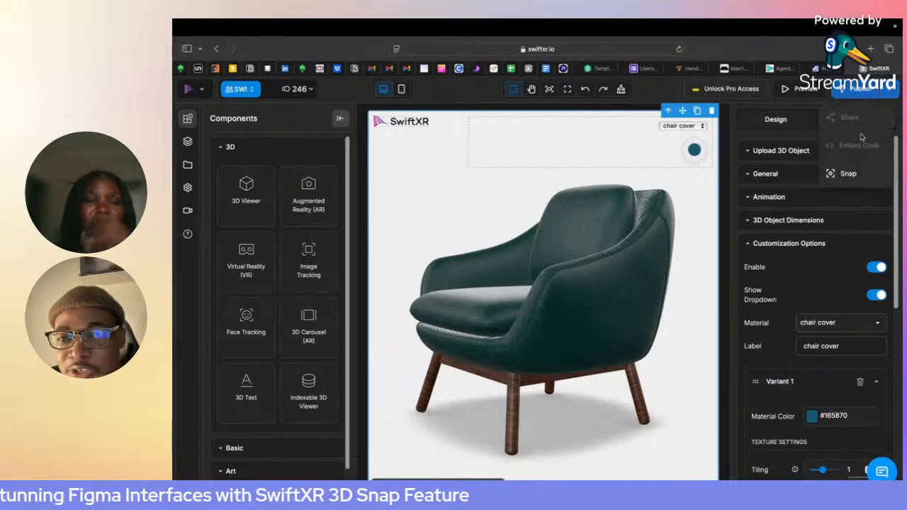
pyautogui.click(843, 174)
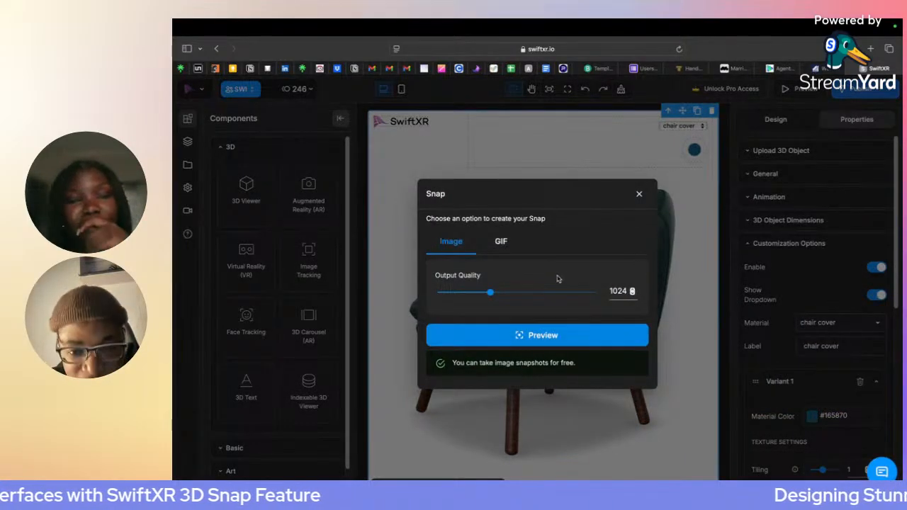
pyautogui.moveTo(508, 295); pyautogui.dragTo(602, 292)
pyautogui.click(523, 335)
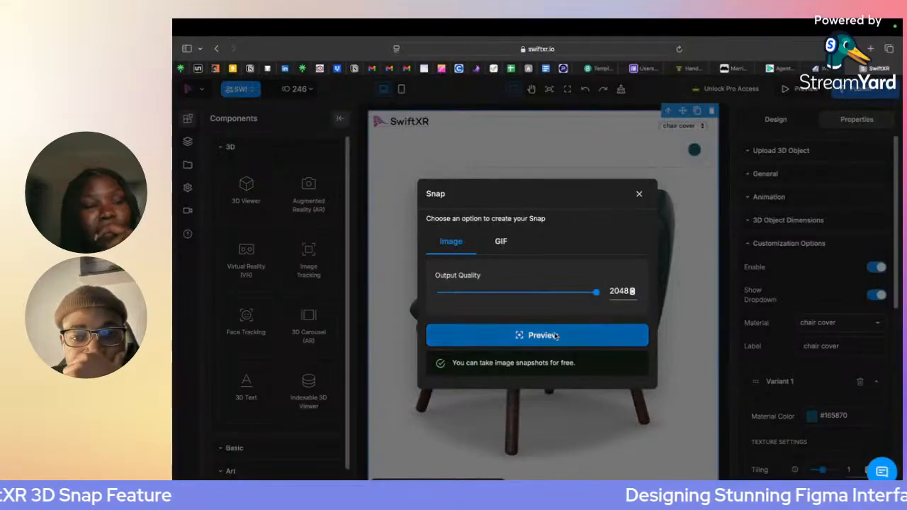
pyautogui.click(596, 420)
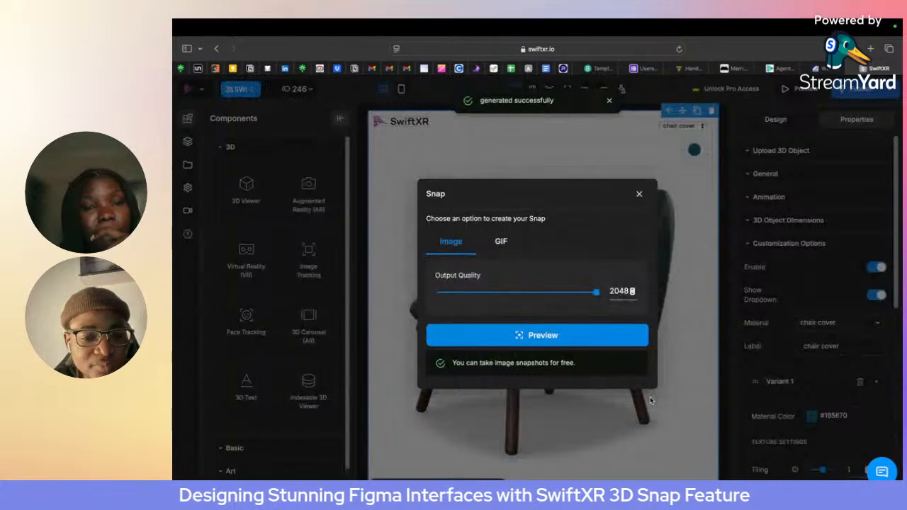
# - Switch to Figma and import swiftxr-snap-27.png and swiftxr-snap-28.png from the Downloads folder onto the canvas
pyautogui.click(233, 257)
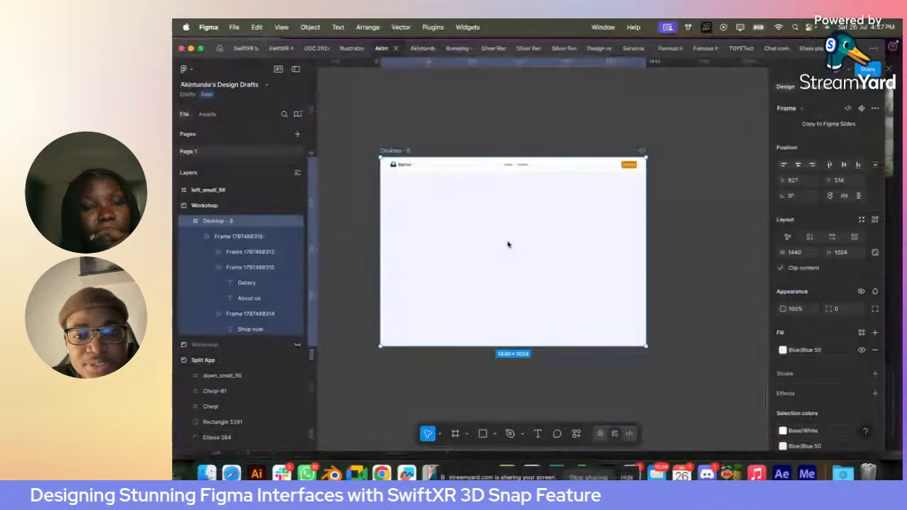
pyautogui.click(207, 473)
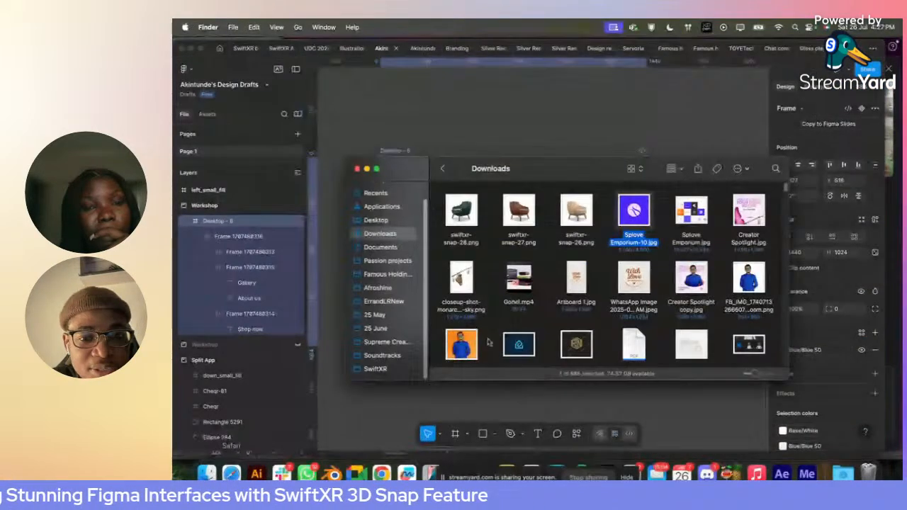
pyautogui.click(458, 224)
pyautogui.keyDown('shift'); pyautogui.click(519, 212); pyautogui.keyUp('shift')
pyautogui.moveTo(518, 213); pyautogui.dragTo(536, 115)
pyautogui.scroll(-5, 619, 213)
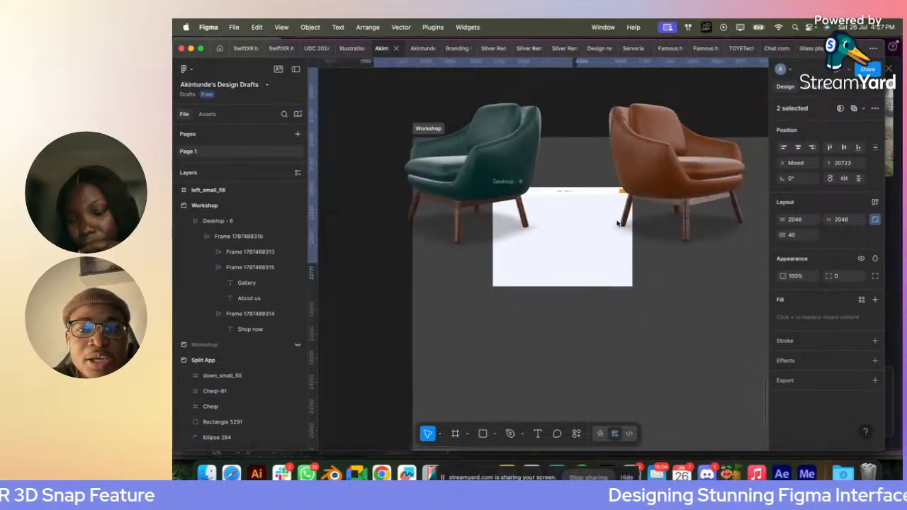
pyautogui.scroll(5, 617, 223)
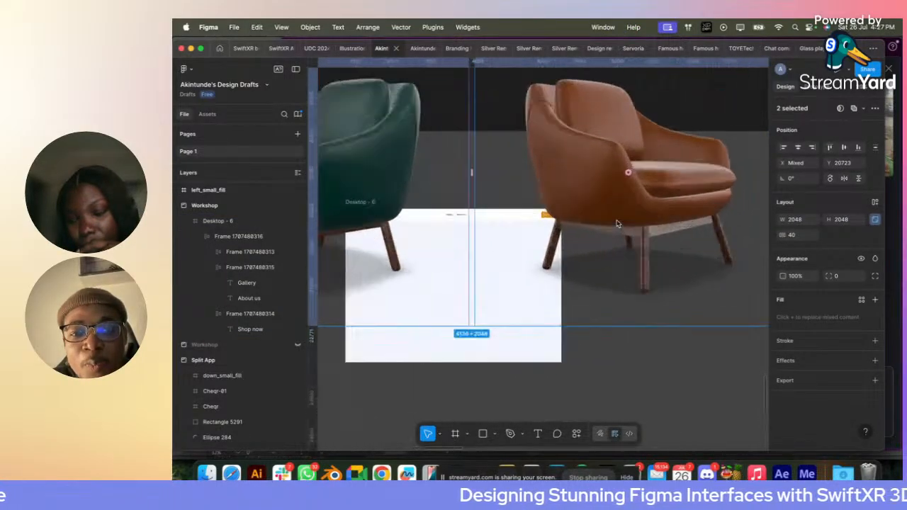
pyautogui.scroll(-5, 617, 224)
# - Scale the brown chair image down to about 530 × 530 and place it in the left half of the Desktop - 6 frame
pyautogui.click(713, 205)
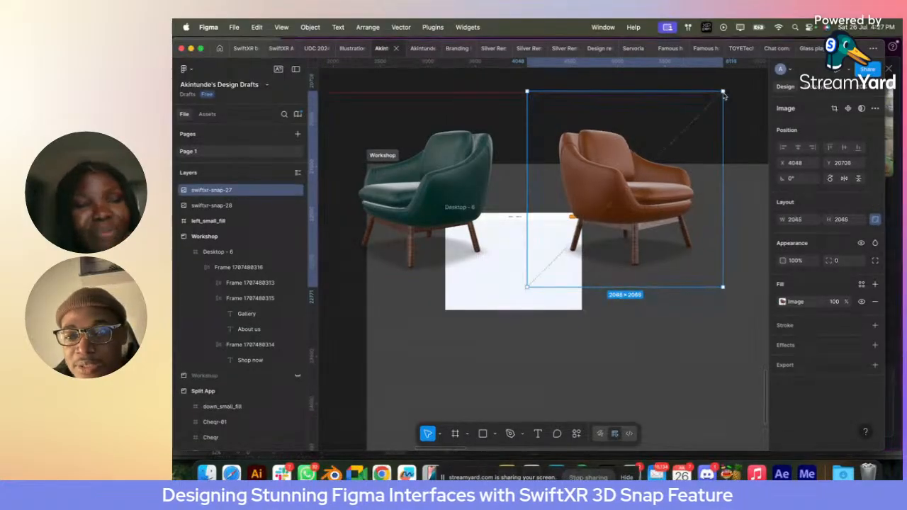
pyautogui.moveTo(722, 91); pyautogui.dragTo(578, 236)
pyautogui.scroll(3, 545, 278)
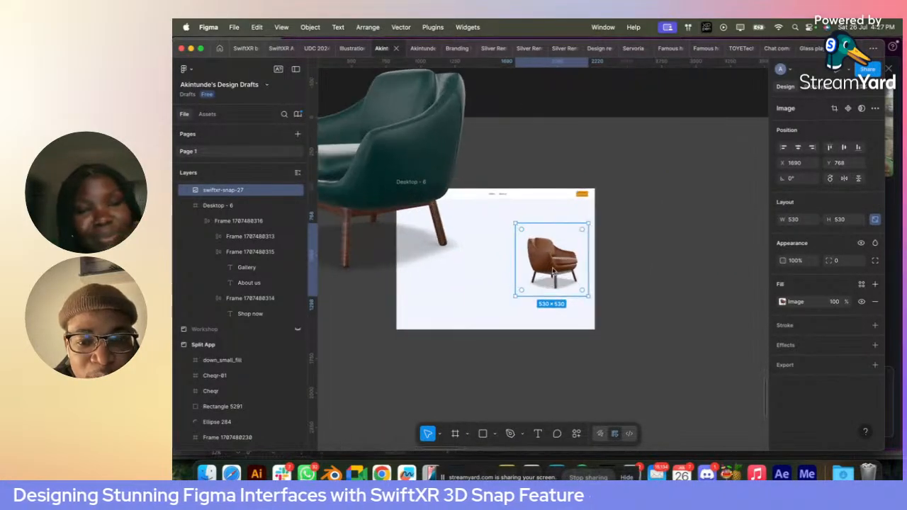
pyautogui.moveTo(546, 278); pyautogui.dragTo(444, 278)
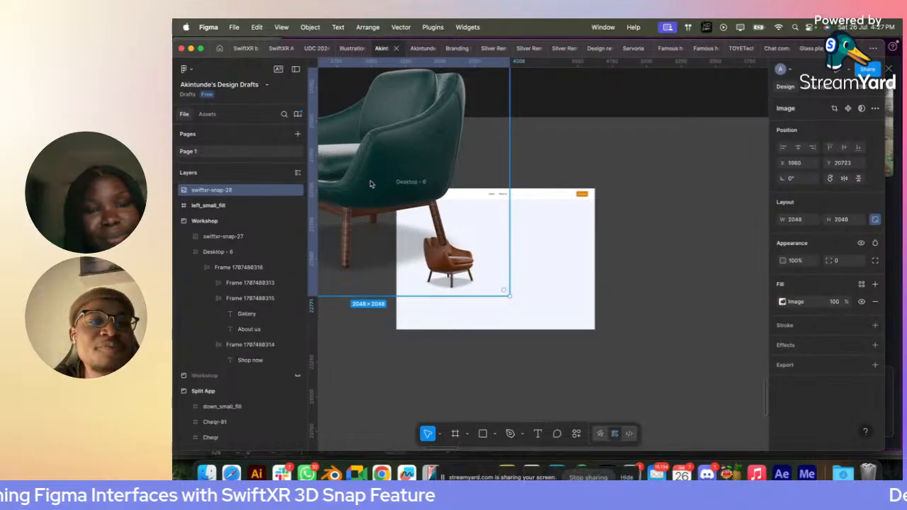
# - Scale the teal chair image down to about 478 × 478 and place it in the right half of the Desktop - 6 frame
pyautogui.moveTo(371, 182); pyautogui.dragTo(603, 270)
pyautogui.moveTo(739, 239); pyautogui.dragTo(563, 262)
pyautogui.scroll(3, 564, 262)
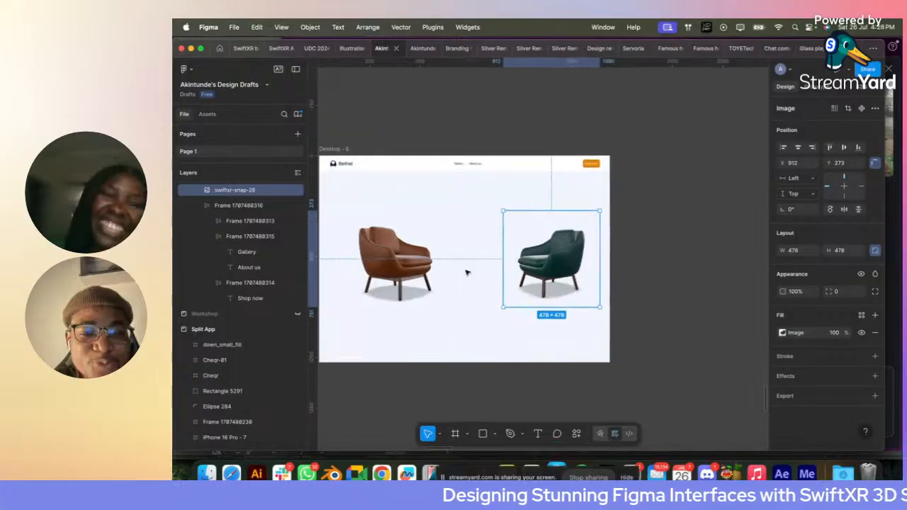
# - Move the brown chair image slightly further left, to about X 888, keeping its height in the frame
pyautogui.click(395, 276)
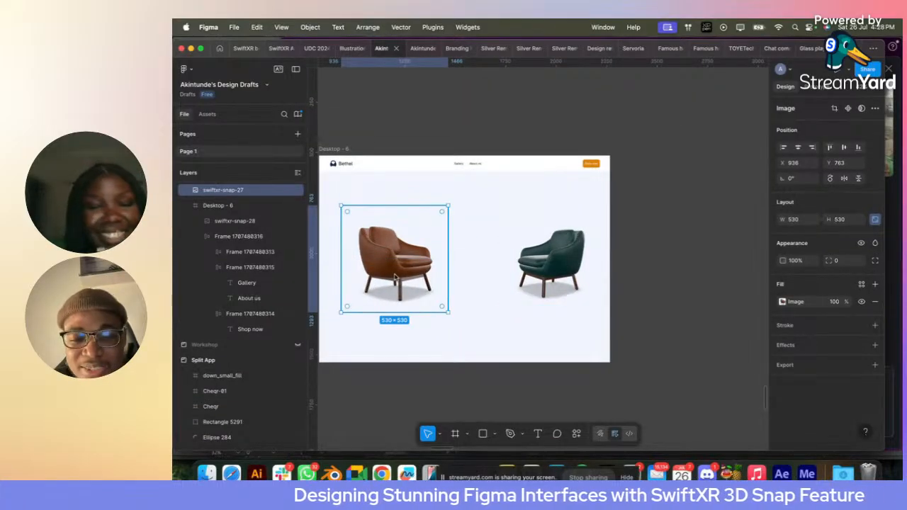
pyautogui.hscroll(-2, 395, 277)
pyautogui.scroll(-1, 395, 277)
pyautogui.moveTo(487, 261); pyautogui.dragTo(476, 261)
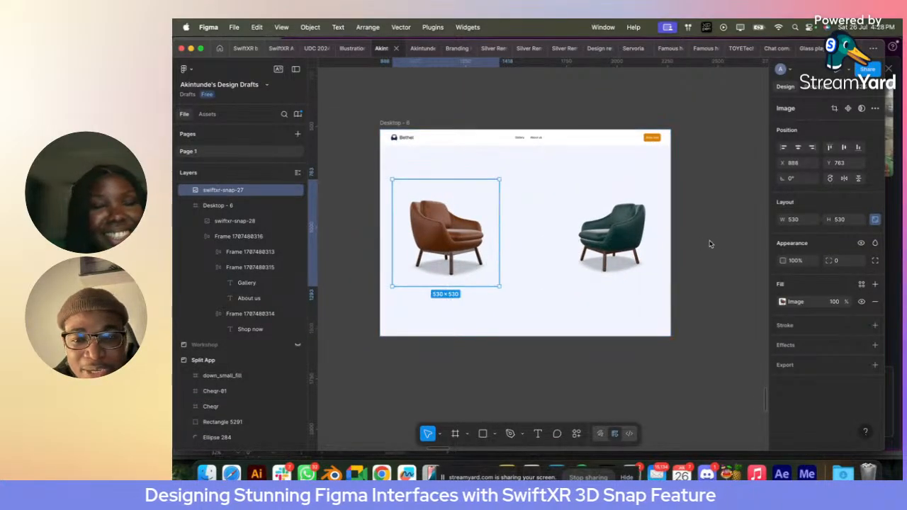
# - Select the brown and teal chair images together and shift them slightly down in the frame
pyautogui.click(640, 243)
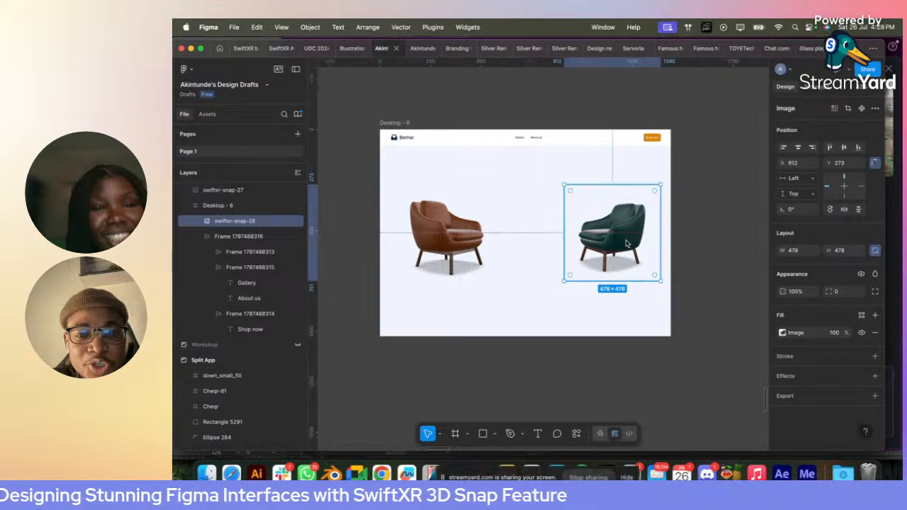
pyautogui.keyDown('shift'); pyautogui.click(465, 242); pyautogui.keyUp('shift')
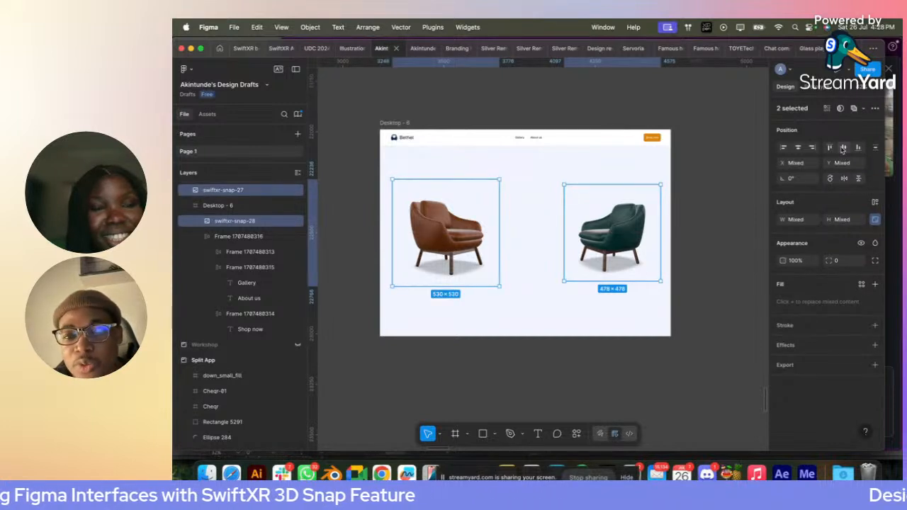
pyautogui.click(715, 202)
pyautogui.click(624, 227)
pyautogui.keyDown('shift'); pyautogui.click(473, 248); pyautogui.keyUp('shift')
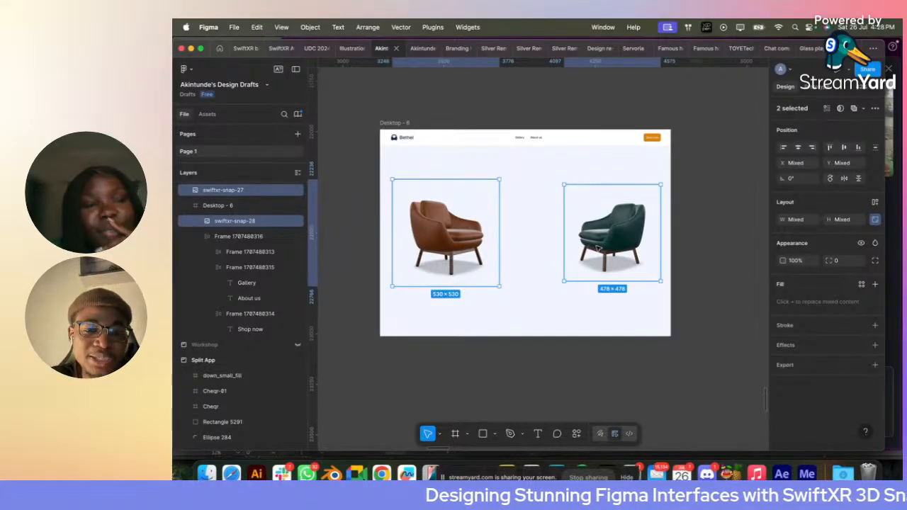
pyautogui.moveTo(597, 249); pyautogui.dragTo(597, 252)
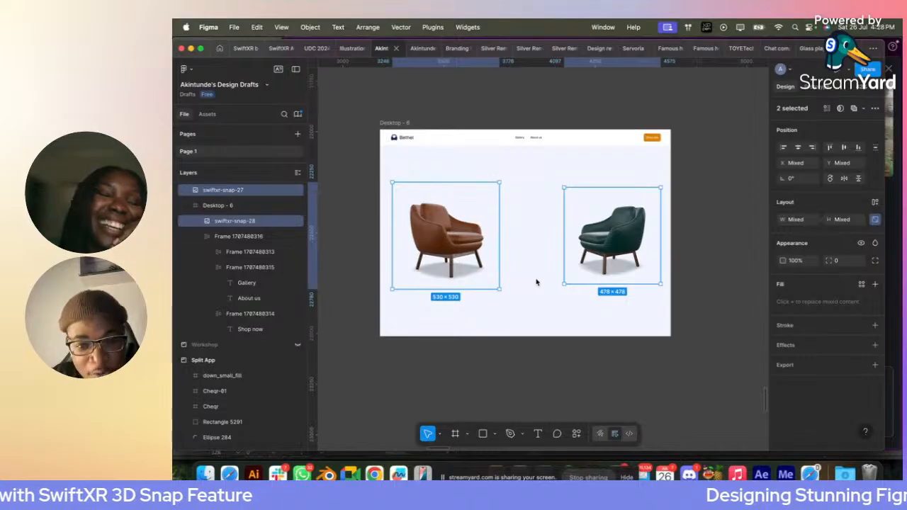
# - Add the text "Furniture that feels like home" below the navigation bar, above the chairs
pyautogui.click(508, 162)
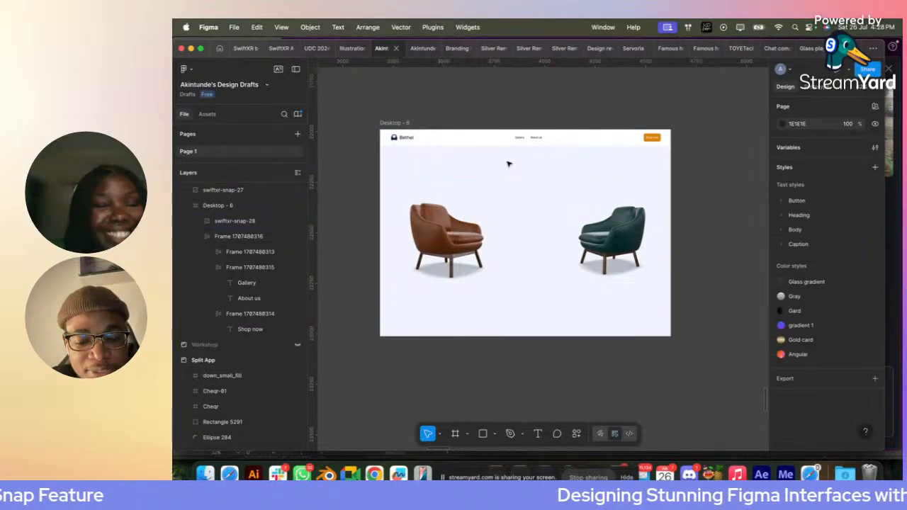
pyautogui.press('t')
pyautogui.click(482, 162)
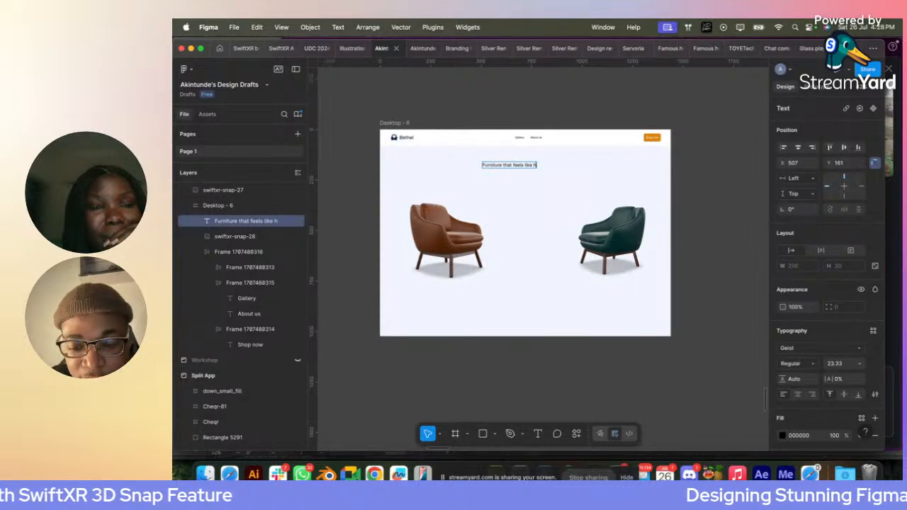
pyautogui.press('Escape')
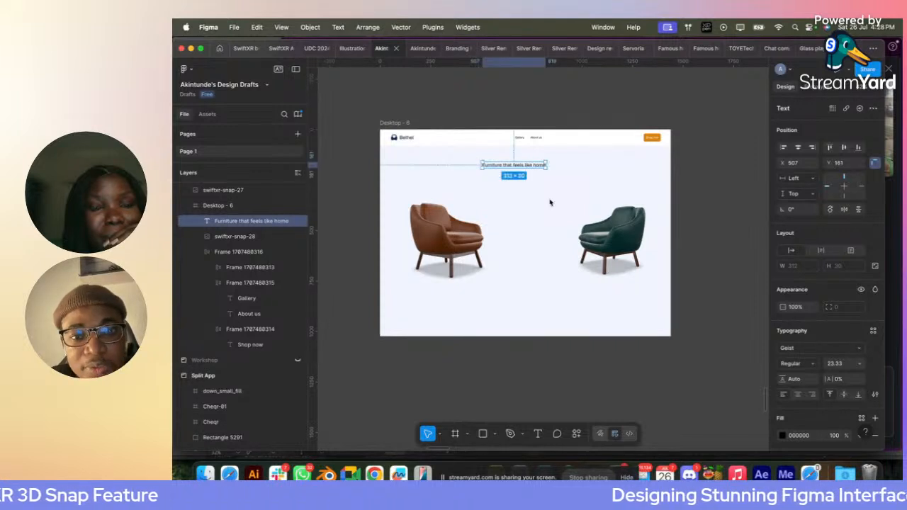
# - Style the headline with the Heading/02 text style and Base/Black fill, and center it horizontally in the frame
pyautogui.click(873, 330)
pyautogui.click(709, 377)
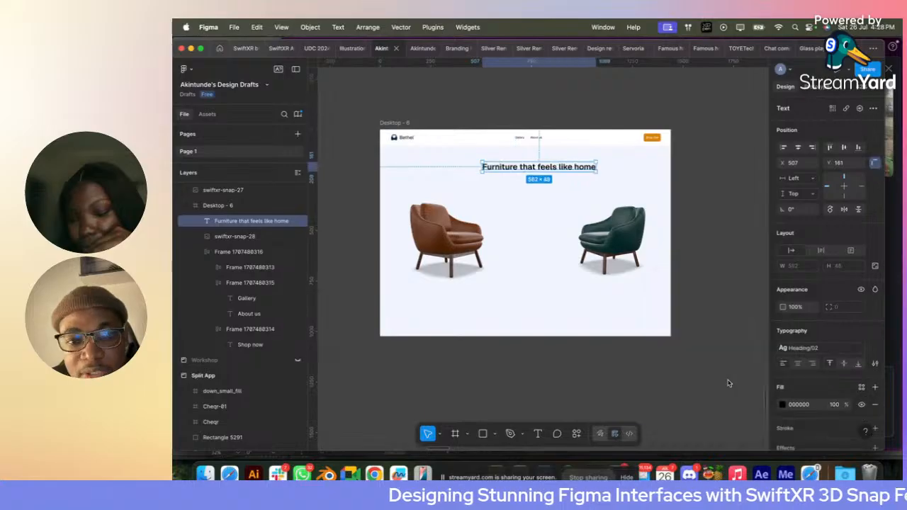
pyautogui.click(858, 386)
pyautogui.click(701, 355)
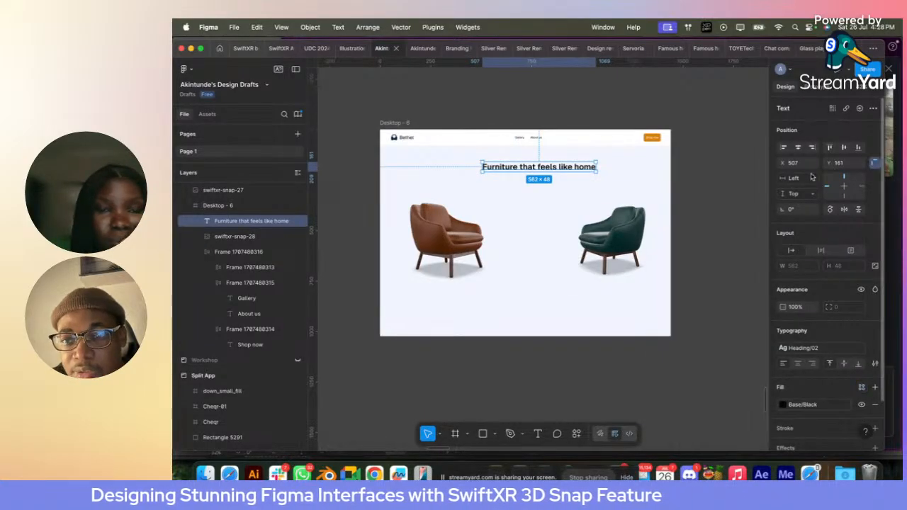
pyautogui.click(798, 149)
# - Duplicate the headline just below itself and replace the copy's text with the description starting "From timeless classics to modern essentials"
pyautogui.moveTo(529, 167); pyautogui.dragTo(536, 180)
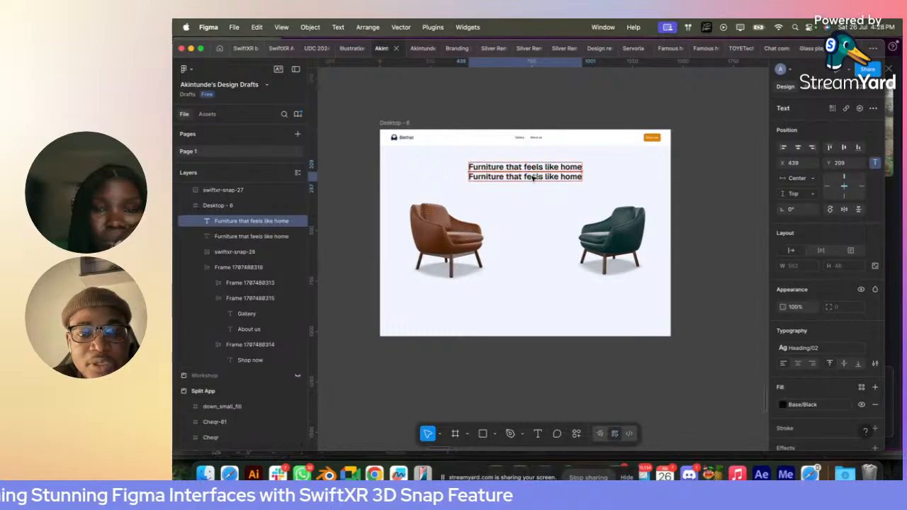
pyautogui.scroll(5, 537, 180)
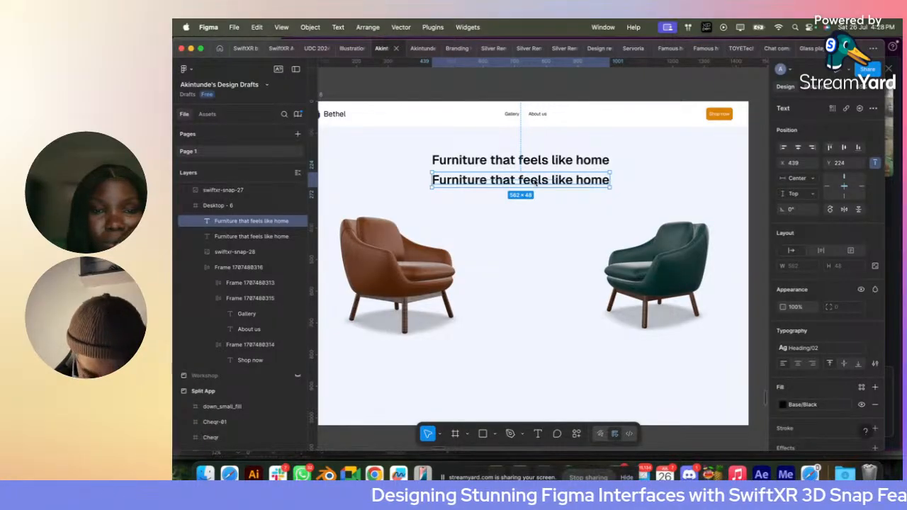
pyautogui.doubleClick(535, 181)
pyautogui.press('super+v')
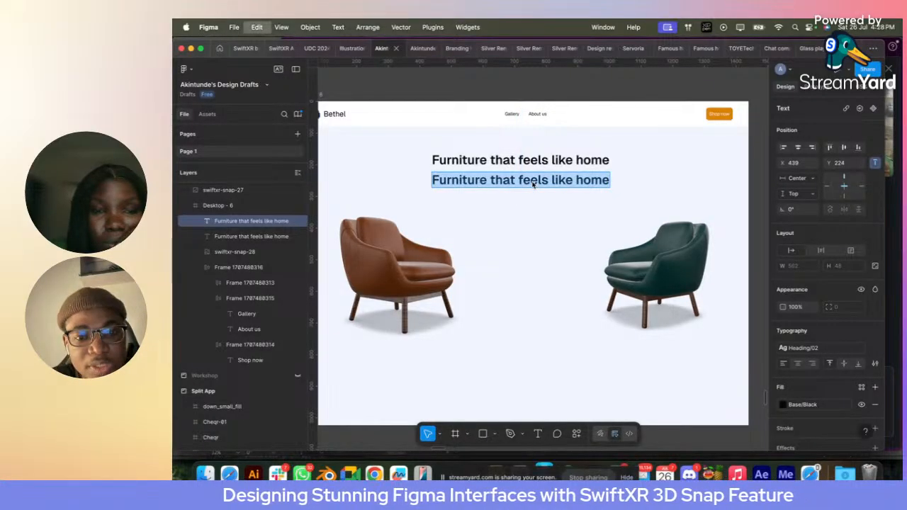
# - Apply the Body/16 text style to the description below the headline
pyautogui.scroll(-3, 535, 183)
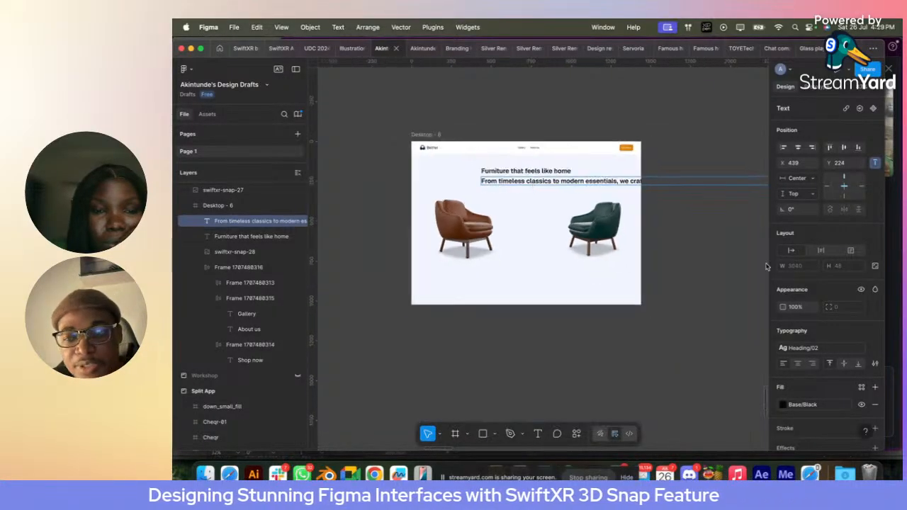
pyautogui.click(803, 347)
pyautogui.scroll(-3, 716, 395)
pyautogui.click(712, 390)
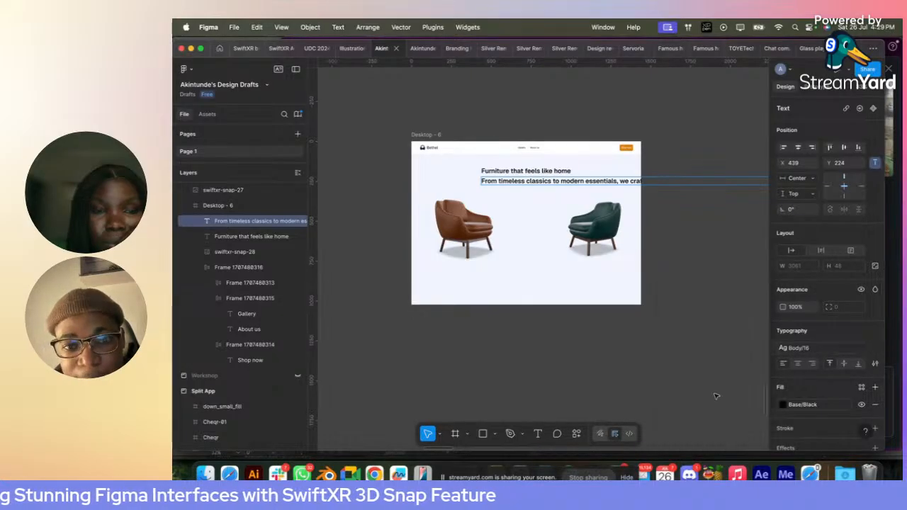
pyautogui.click(535, 267)
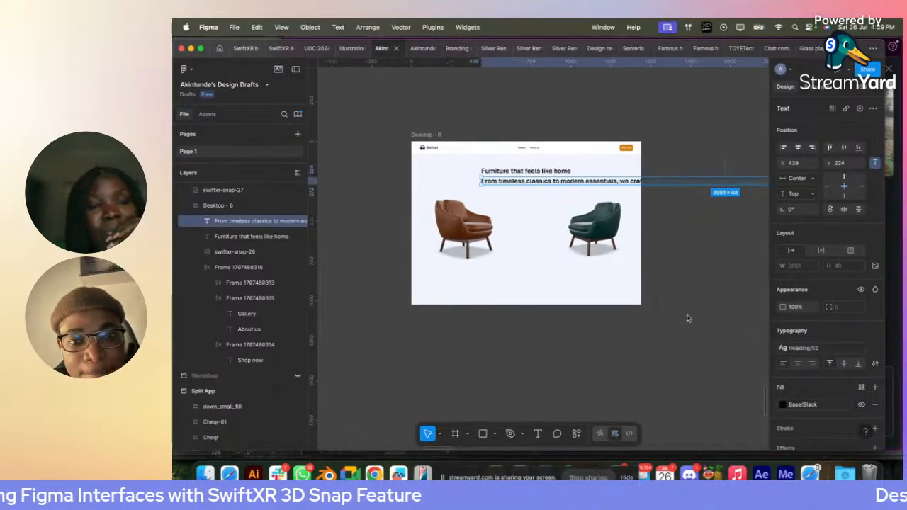
pyautogui.click(817, 349)
pyautogui.scroll(-3, 730, 411)
pyautogui.click(705, 405)
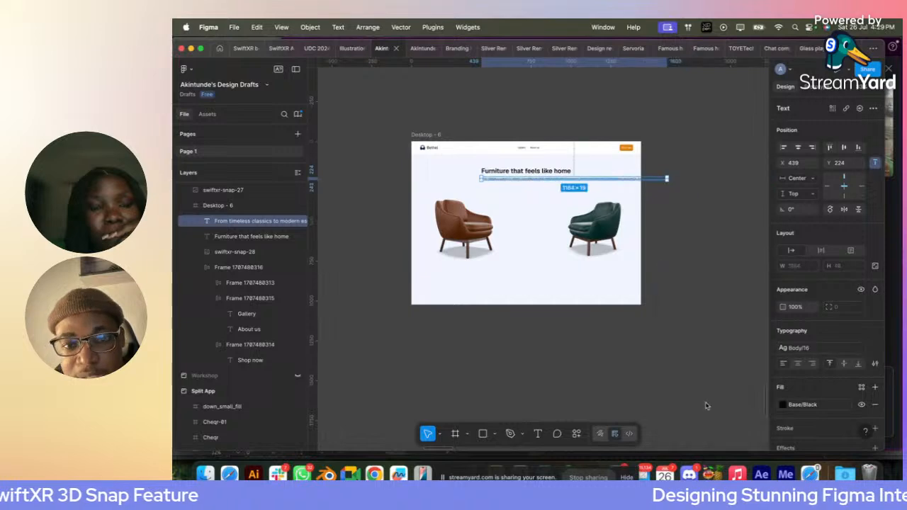
# - Narrow the description to about 374 px wide so it wraps, and wrap it with the headline in a vertical auto layout
pyautogui.scroll(3, 550, 248)
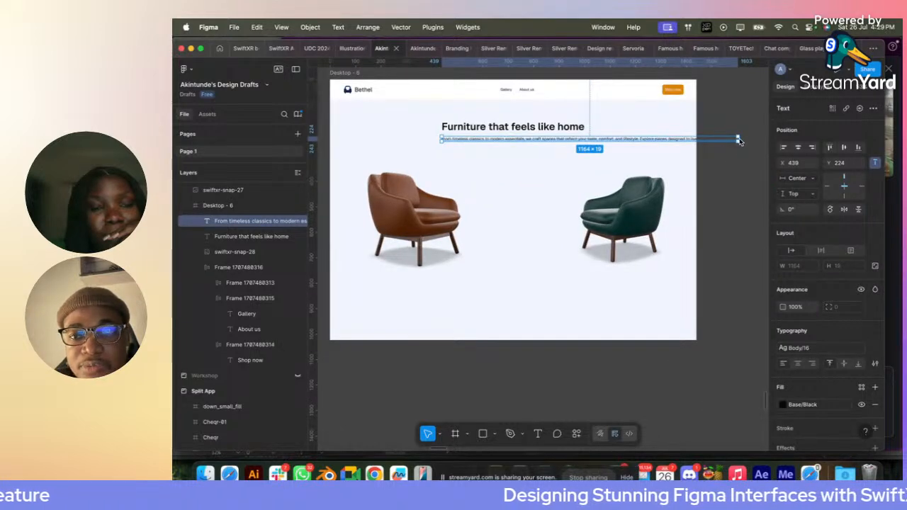
pyautogui.moveTo(739, 140); pyautogui.dragTo(445, 138)
pyautogui.keyDown('shift'); pyautogui.click(511, 126); pyautogui.keyUp('shift')
pyautogui.hotkey('shift', 'a')
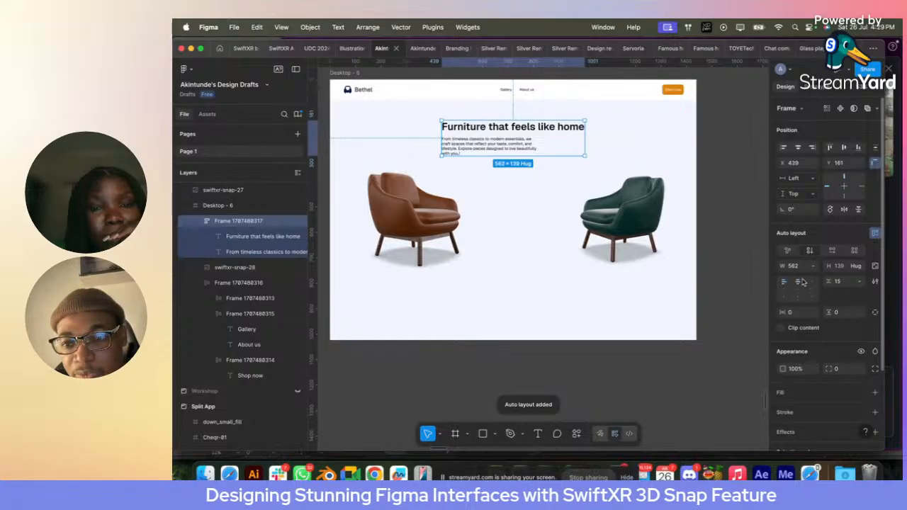
# - Center the description and its text within the auto layout, and set its width to fill the container
pyautogui.click(496, 145)
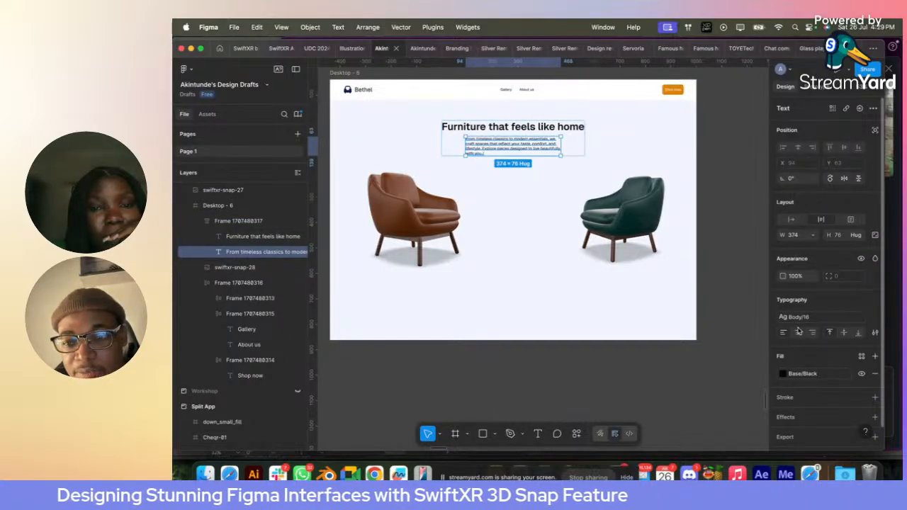
pyautogui.click(798, 331)
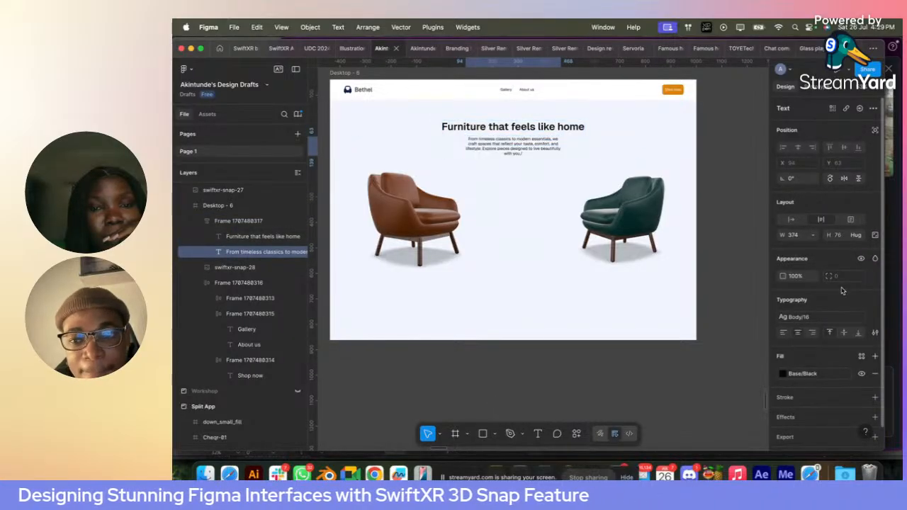
pyautogui.click(815, 238)
pyautogui.click(801, 259)
pyautogui.click(569, 204)
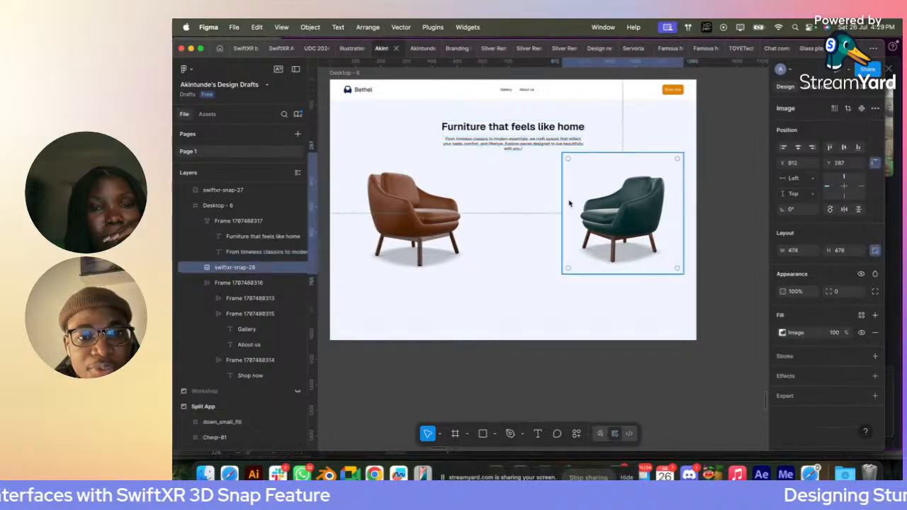
pyautogui.click(508, 194)
# - Delete the stray slash at the end of the description text so it ends with "with you."
pyautogui.scroll(10, 508, 194)
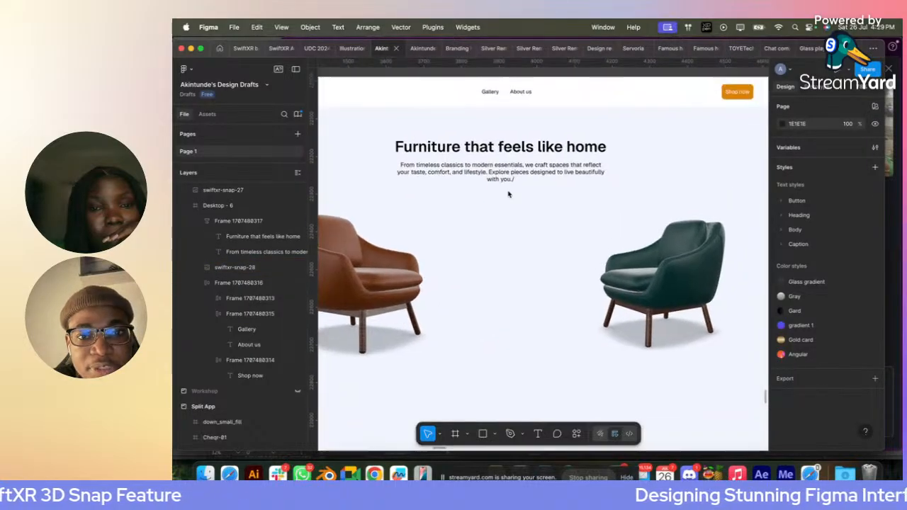
pyautogui.doubleClick(516, 177)
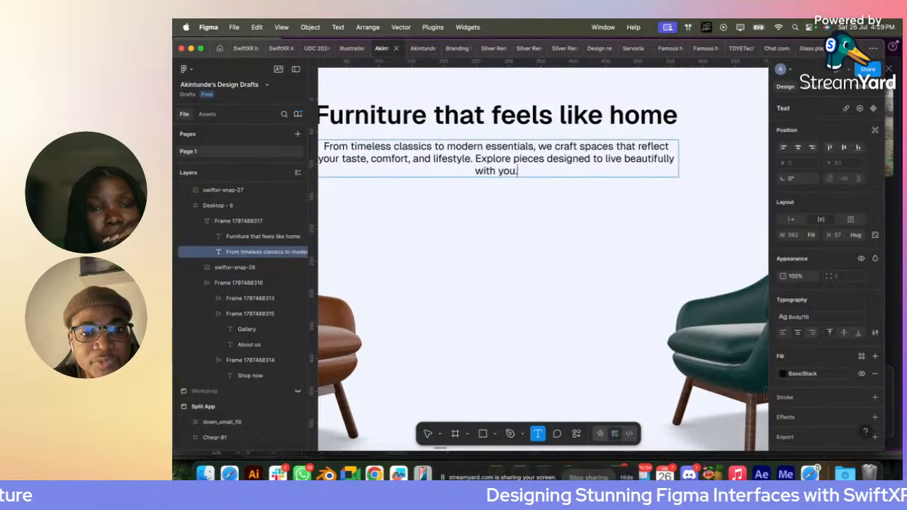
pyautogui.press('Escape')
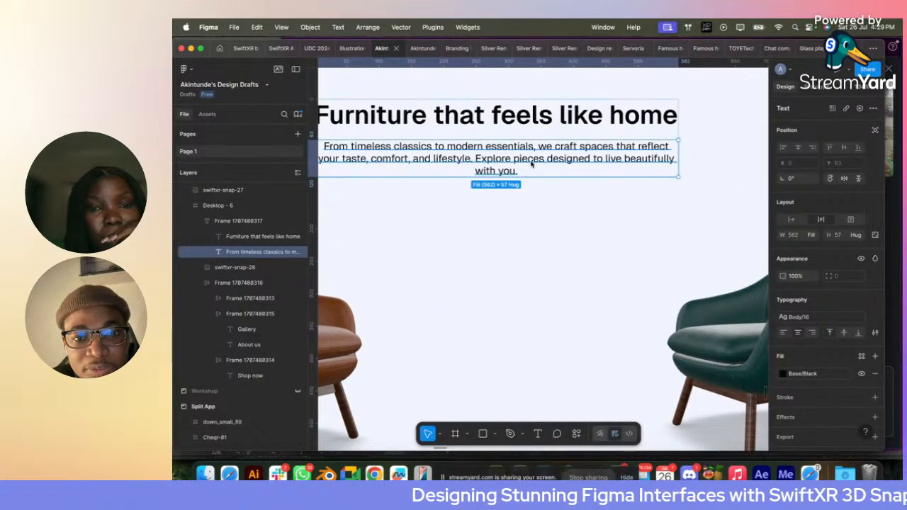
# - Change the description's fill to the library color Grey 700
pyautogui.click(803, 374)
pyautogui.write('g')
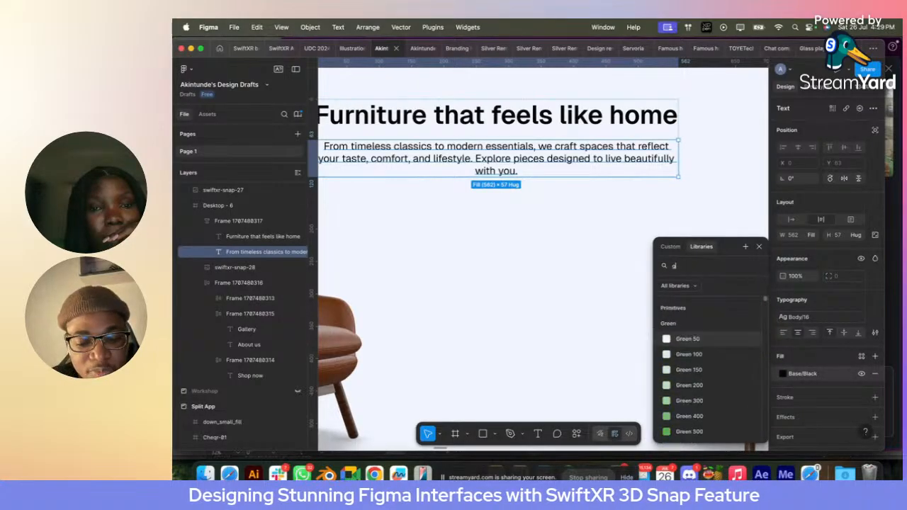
pyautogui.write('rey')
pyautogui.scroll(-3, 686, 432)
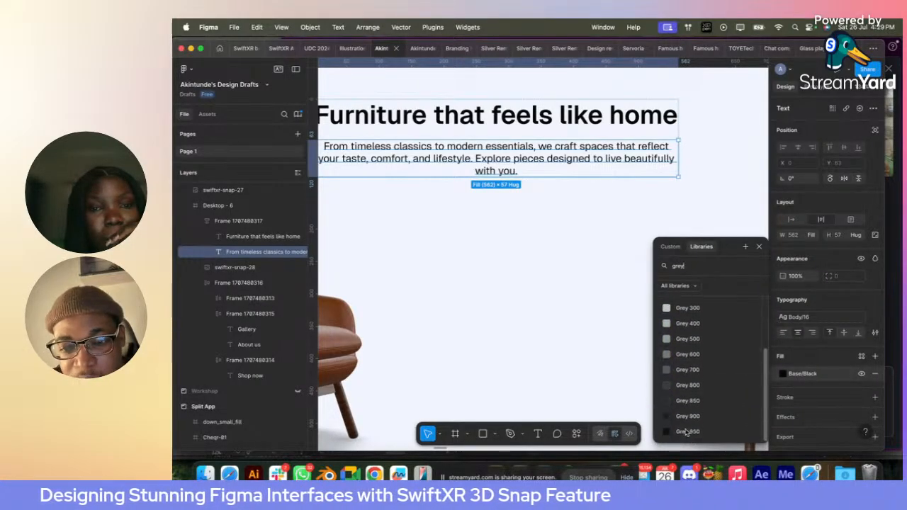
pyautogui.click(701, 402)
pyautogui.click(784, 374)
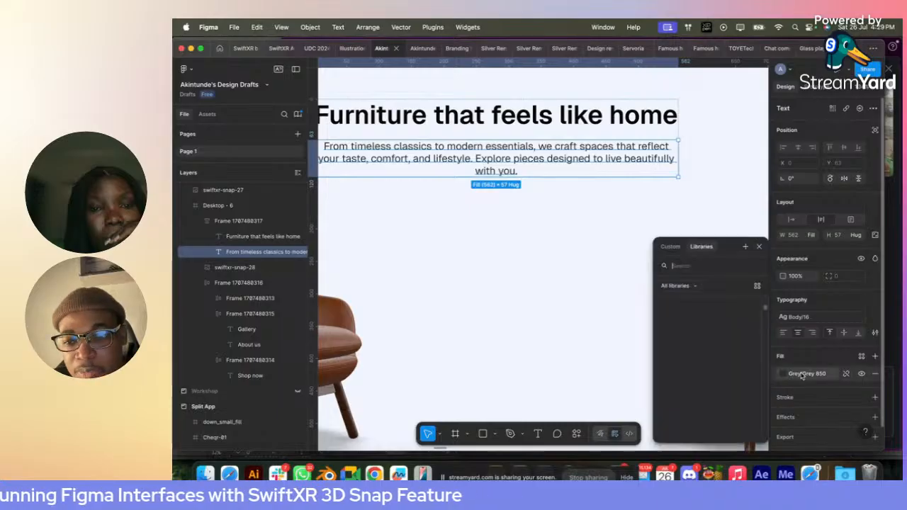
pyautogui.click(717, 360)
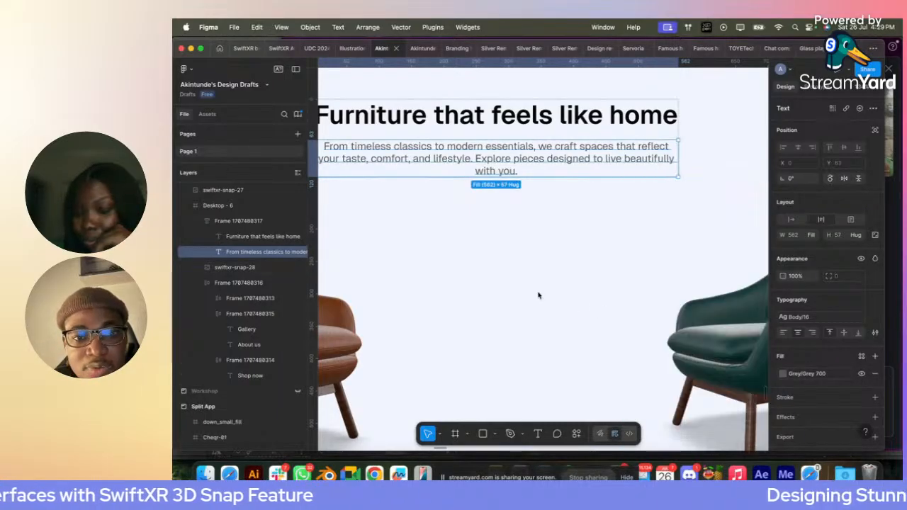
pyautogui.click(537, 293)
# - Place two copies of the navigation bar's "Shop now" button side by side below the description
pyautogui.scroll(-5, 537, 293)
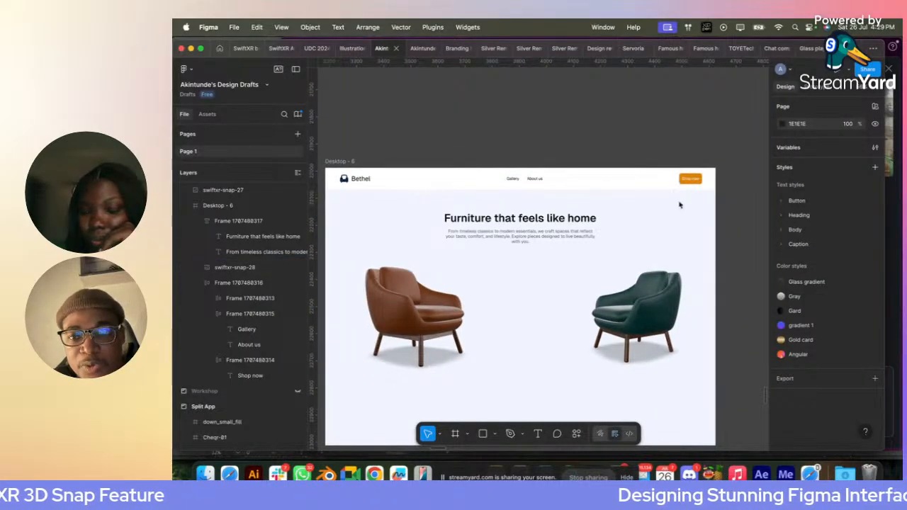
pyautogui.doubleClick(691, 180)
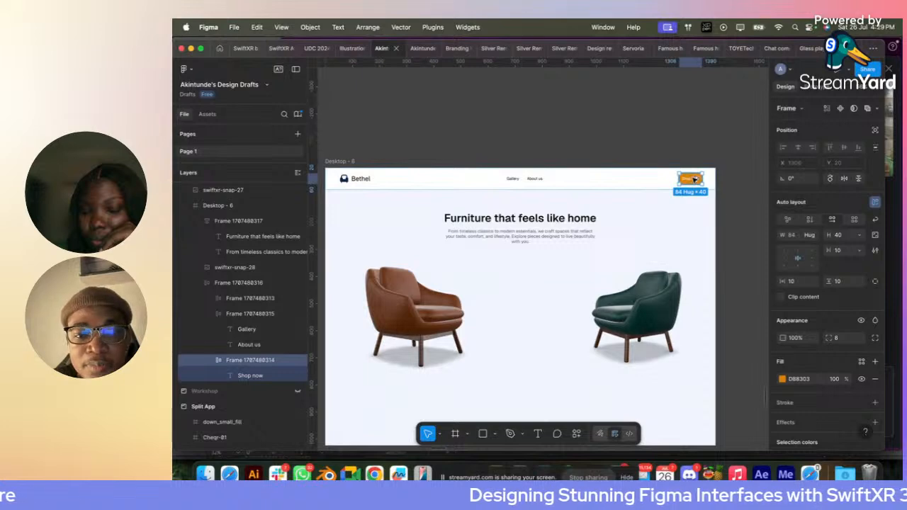
pyautogui.moveTo(694, 179); pyautogui.dragTo(539, 271)
pyautogui.scroll(3, 491, 271)
pyautogui.scroll(3, 536, 270)
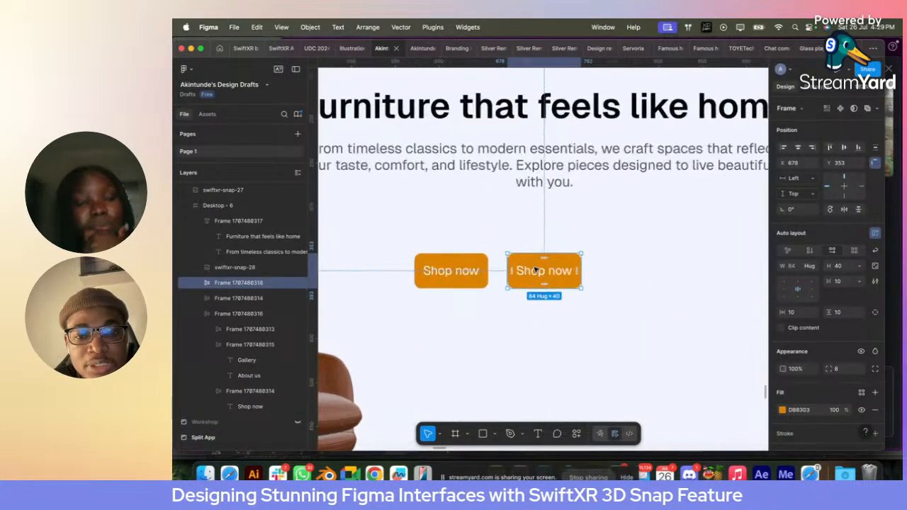
# - Change the label of the second button below the description to "See Gallery"
pyautogui.doubleClick(537, 270)
pyautogui.doubleClick(545, 270)
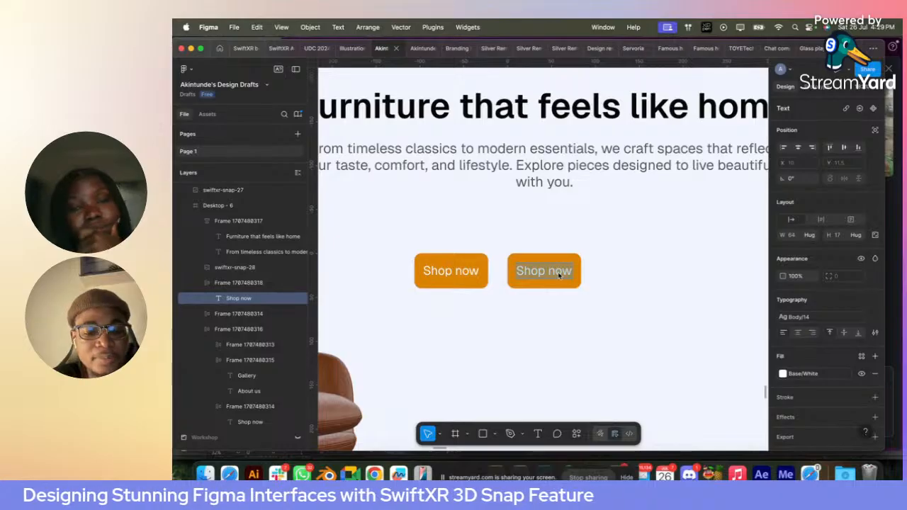
pyautogui.write('See Galee')
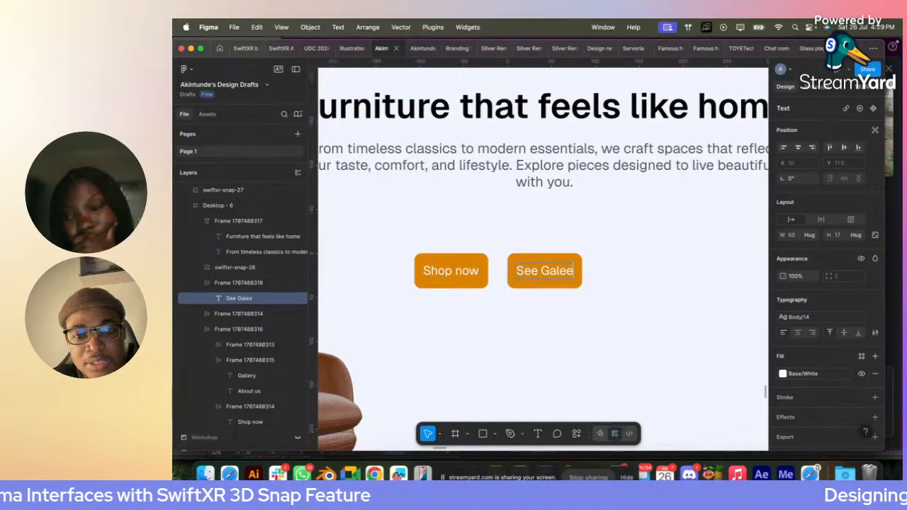
pyautogui.press('BackSpace')
pyautogui.press('BackSpace')
pyautogui.write('ll')
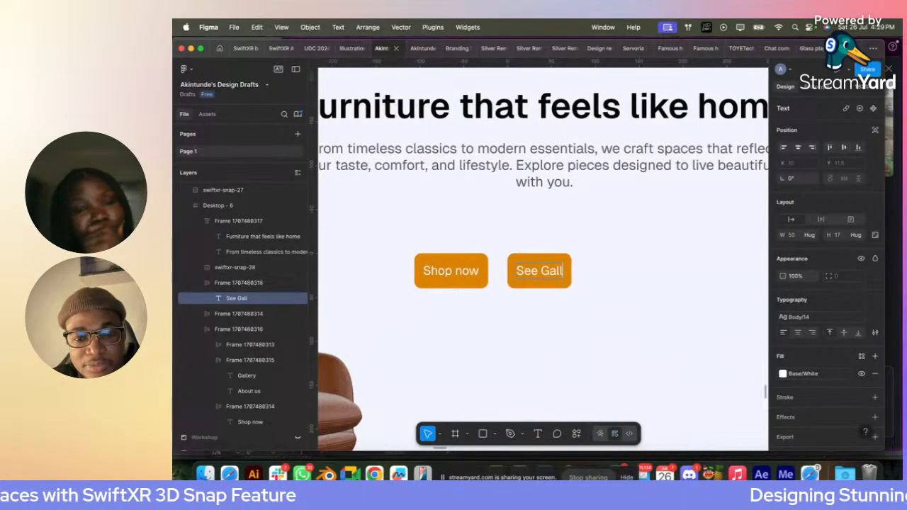
pyautogui.write('ery')
pyautogui.press('Escape')
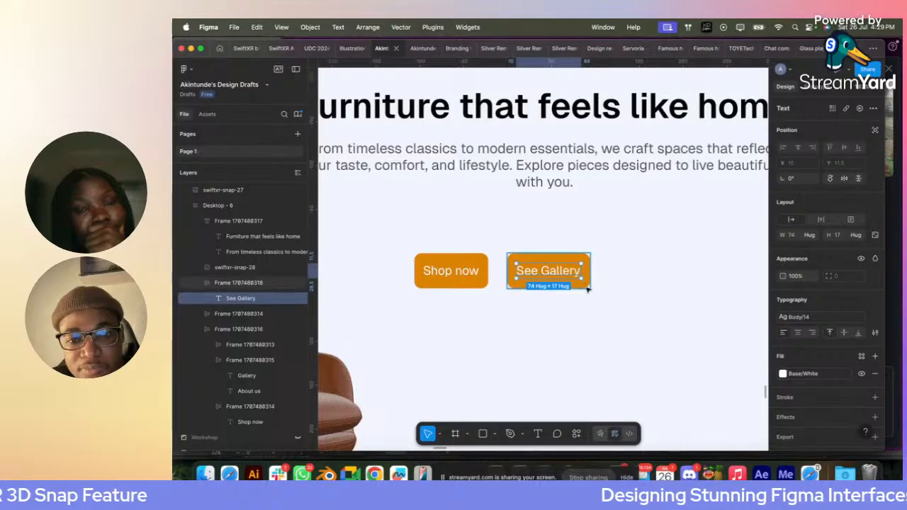
pyautogui.press('Escape')
# - Restyle the "See Gallery" button as an outline: Base/Black stroke, no fill, and Base/Black label text
pyautogui.scroll(-5, 815, 369)
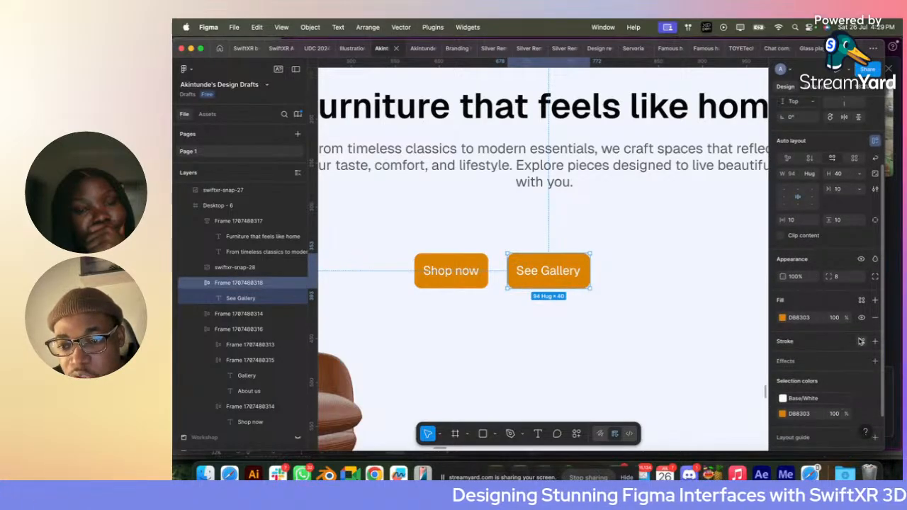
pyautogui.click(861, 340)
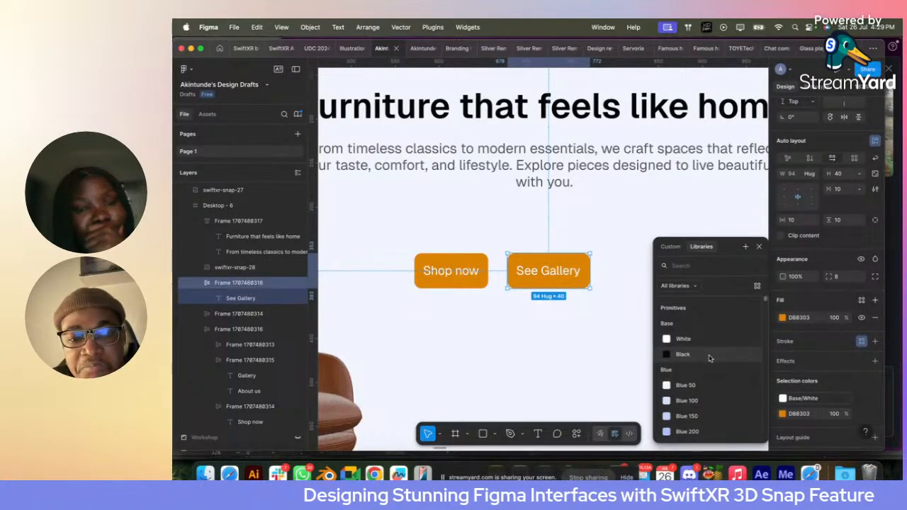
pyautogui.press('Escape')
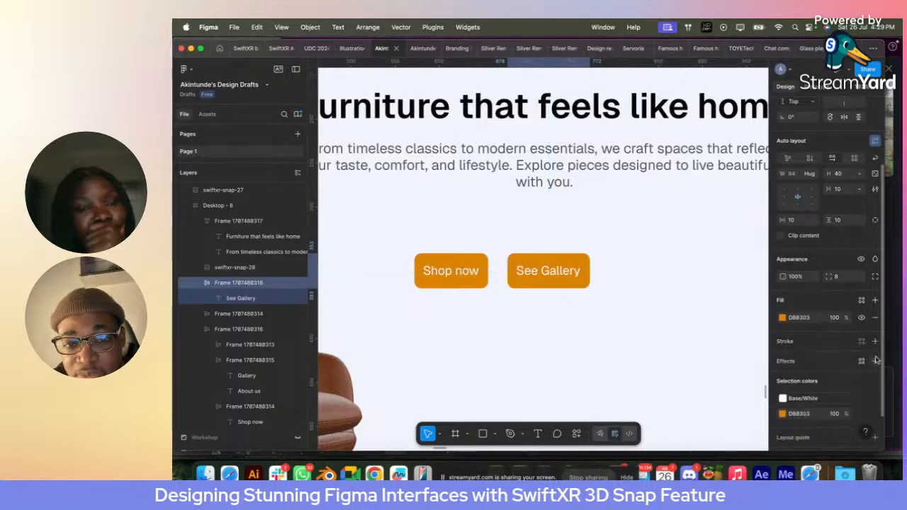
pyautogui.click(875, 318)
pyautogui.scroll(-1, 822, 386)
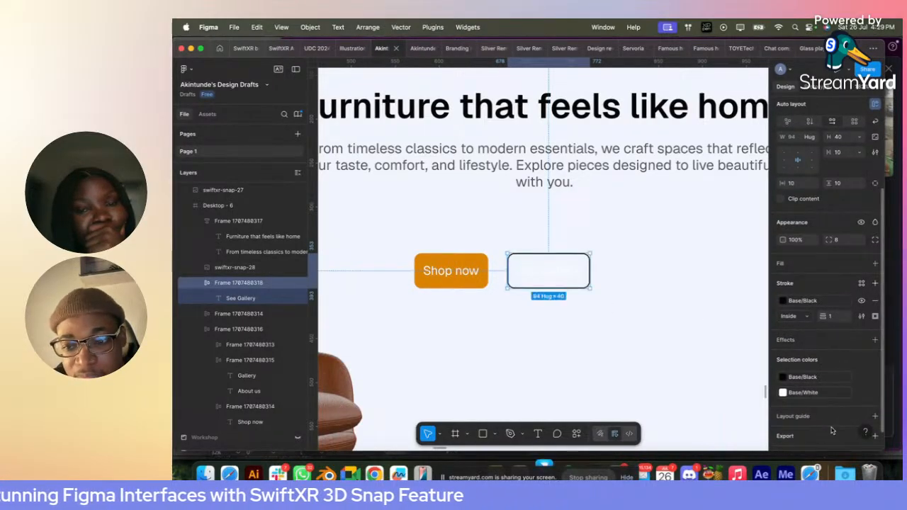
pyautogui.click(817, 395)
pyautogui.click(692, 355)
pyautogui.click(590, 333)
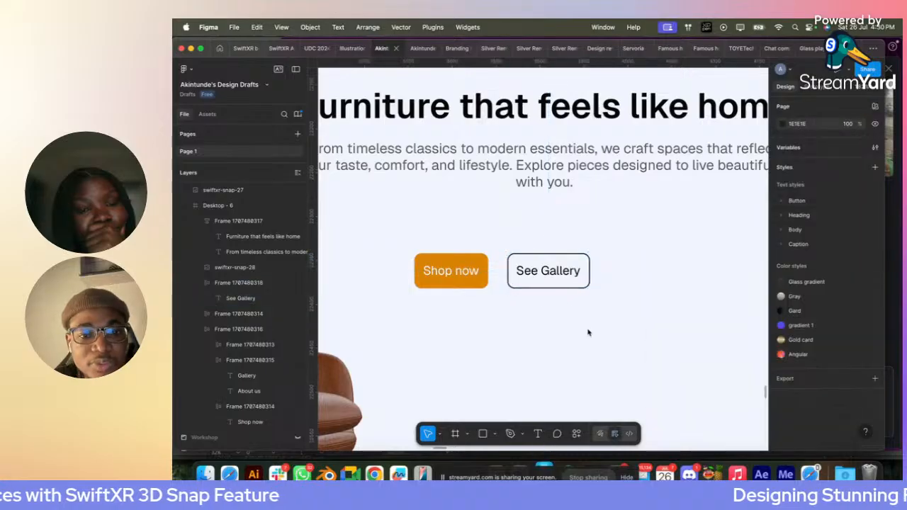
# - Wrap the "Shop now" and "See Gallery" buttons in a horizontal auto layout and set both buttons' corner radius to 48
pyautogui.click(552, 275)
pyautogui.keyDown('shift'); pyautogui.click(449, 270); pyautogui.keyUp('shift')
pyautogui.hotkey('shift', 'a')
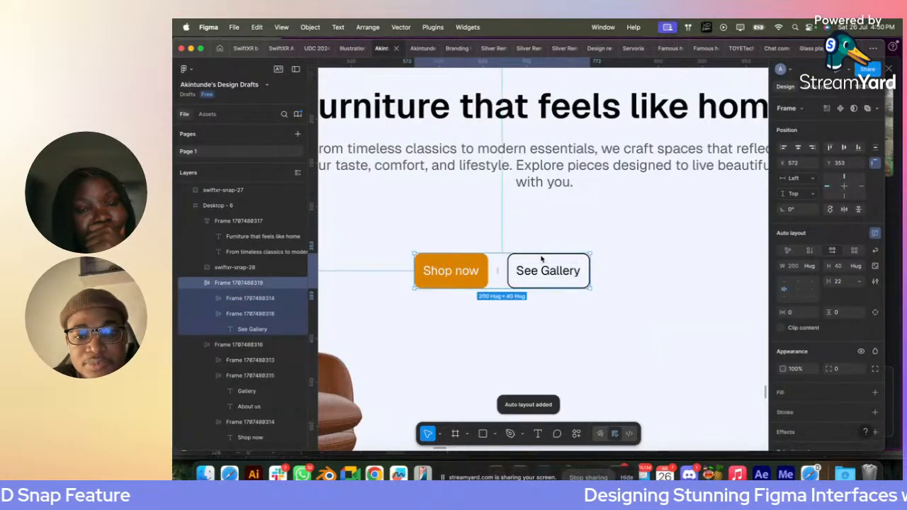
pyautogui.click(526, 270)
pyautogui.keyDown('shift'); pyautogui.click(466, 269); pyautogui.keyUp('shift')
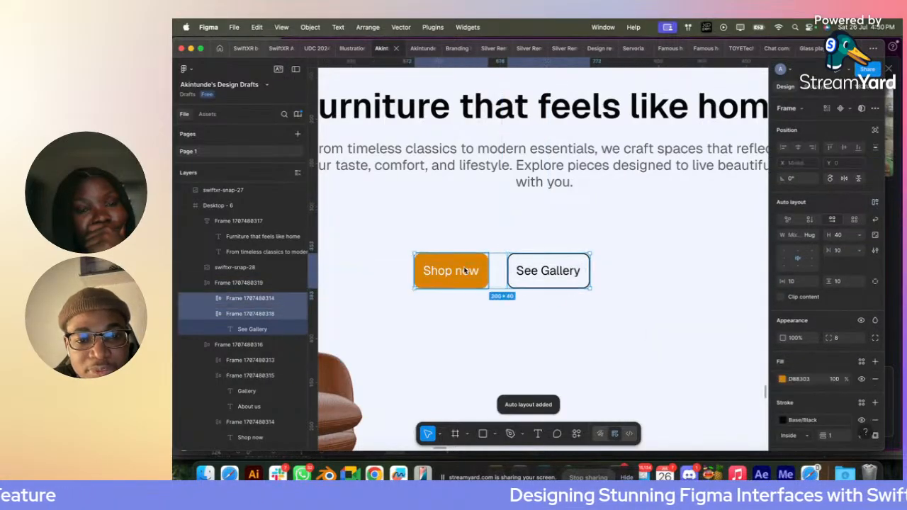
pyautogui.click(836, 337)
pyautogui.write('48')
pyautogui.press('Return')
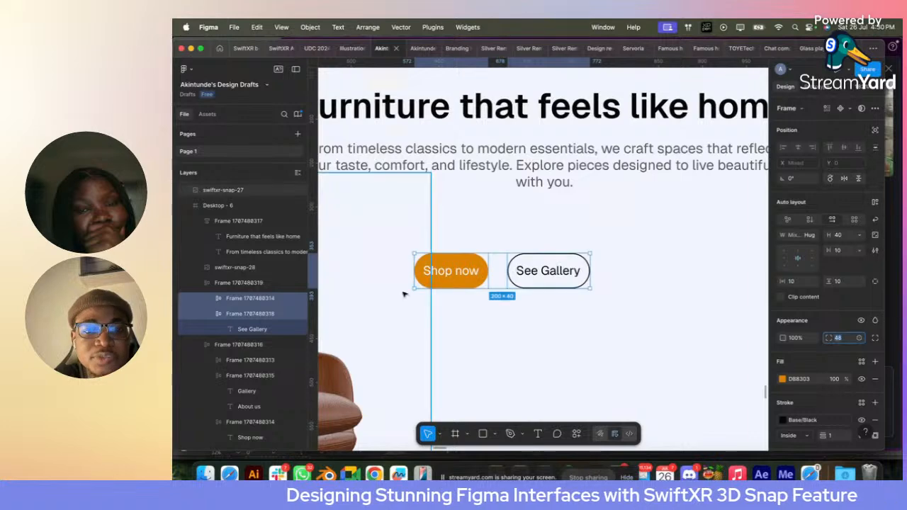
# - Apply the Body/16 text style to the "Shop now" and "See Gallery" labels below the description
pyautogui.scroll(-3, 404, 294)
pyautogui.scroll(3, 408, 296)
pyautogui.click(492, 286)
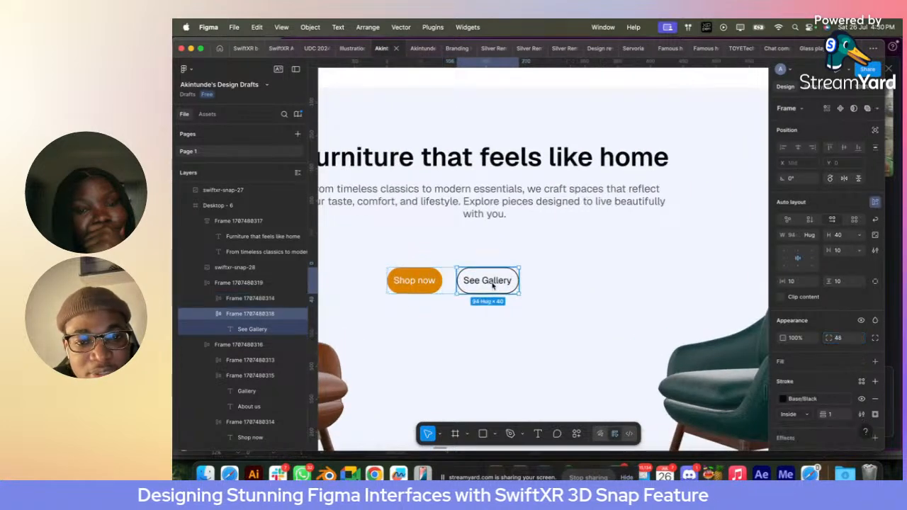
pyautogui.keyDown('super'); pyautogui.click(491, 285); pyautogui.keyUp('super')
pyautogui.keyDown('shift'); pyautogui.keyDown('super'); pyautogui.click(429, 283); pyautogui.keyUp('super'); pyautogui.keyUp('shift')
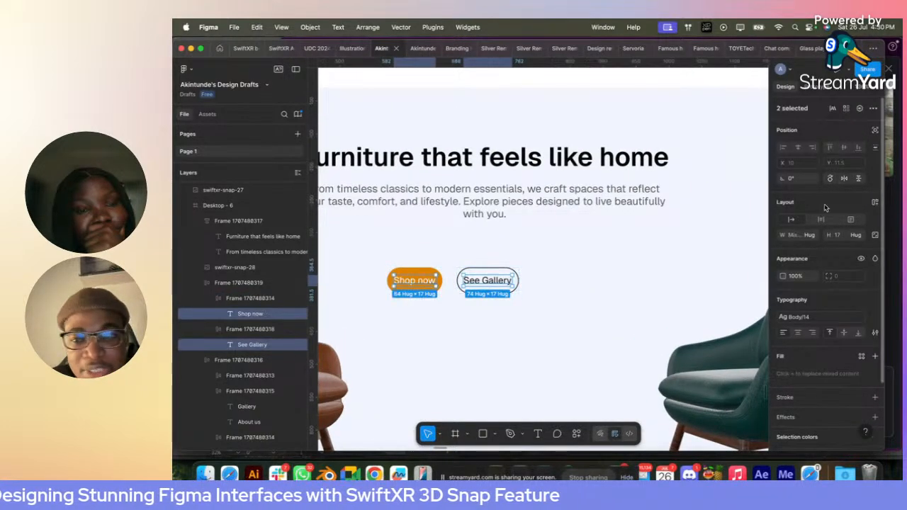
pyautogui.click(825, 317)
pyautogui.click(726, 354)
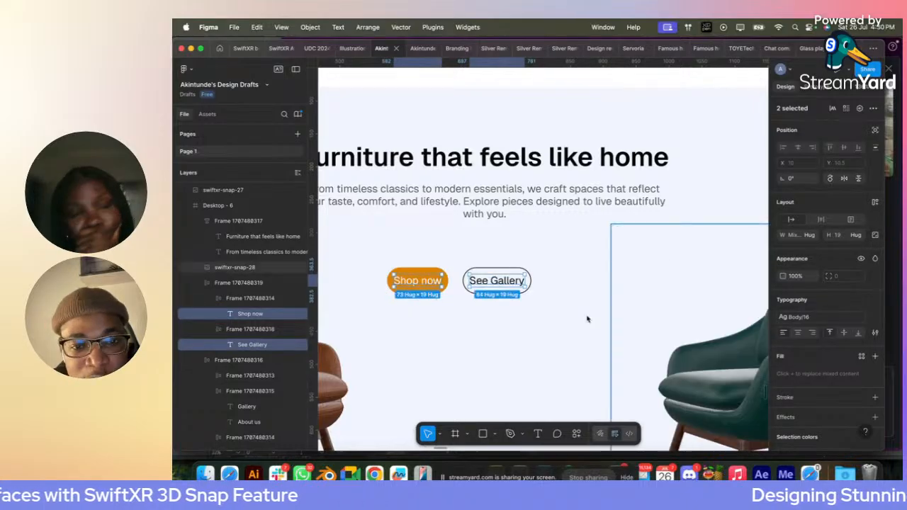
# - Set the height of the "Shop now" and "See Gallery" buttons to 48 and their horizontal padding to 20
pyautogui.click(496, 281)
pyautogui.keyDown('shift'); pyautogui.click(427, 278); pyautogui.keyUp('shift')
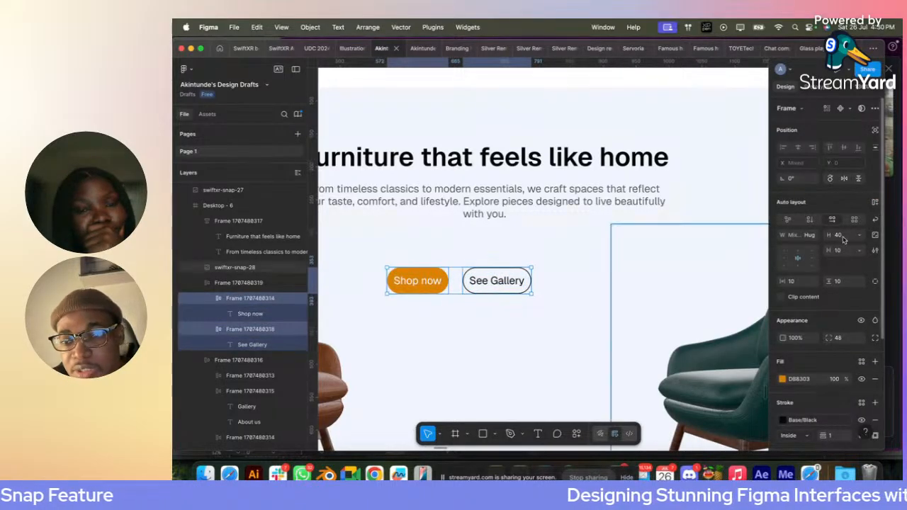
pyautogui.write('48')
pyautogui.press('Return')
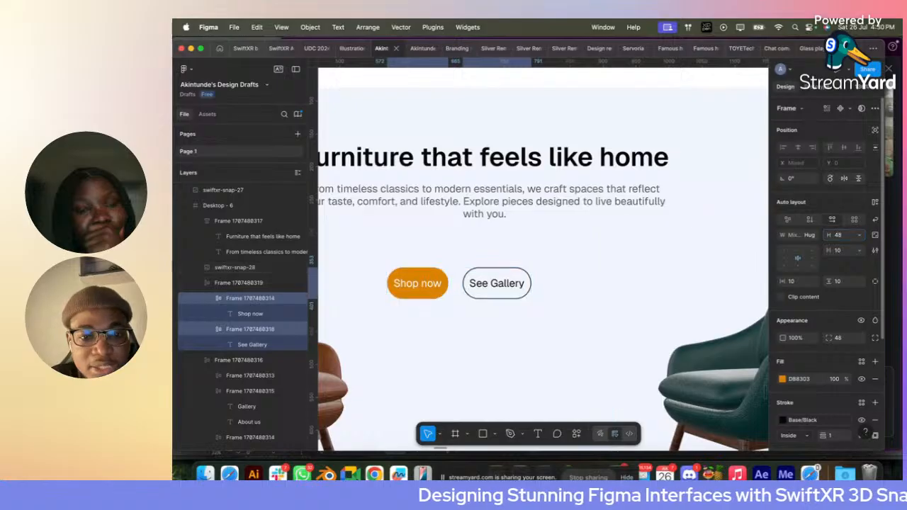
pyautogui.click(794, 281)
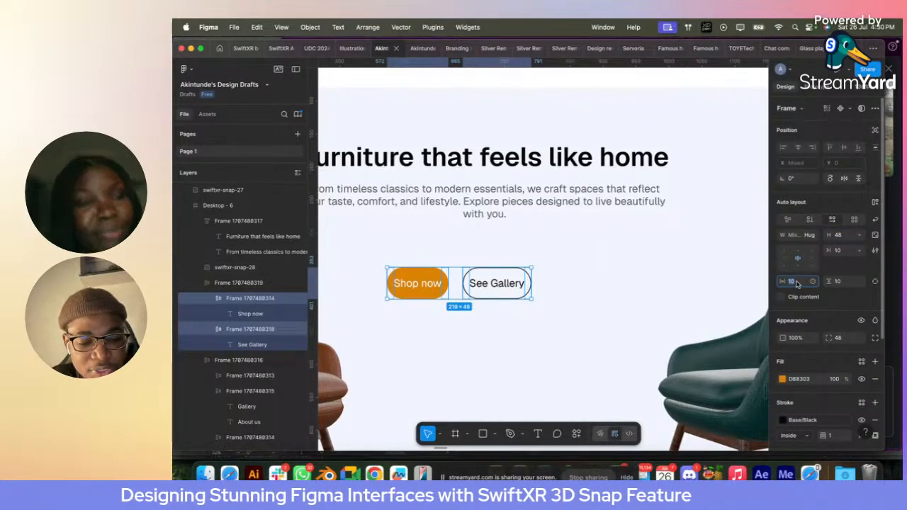
pyautogui.write('24')
pyautogui.press('Return')
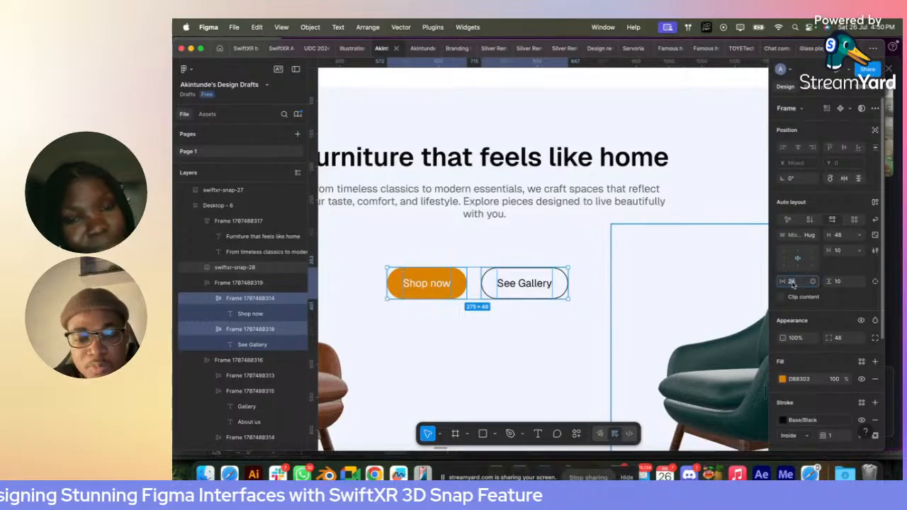
pyautogui.write('20')
pyautogui.press('Return')
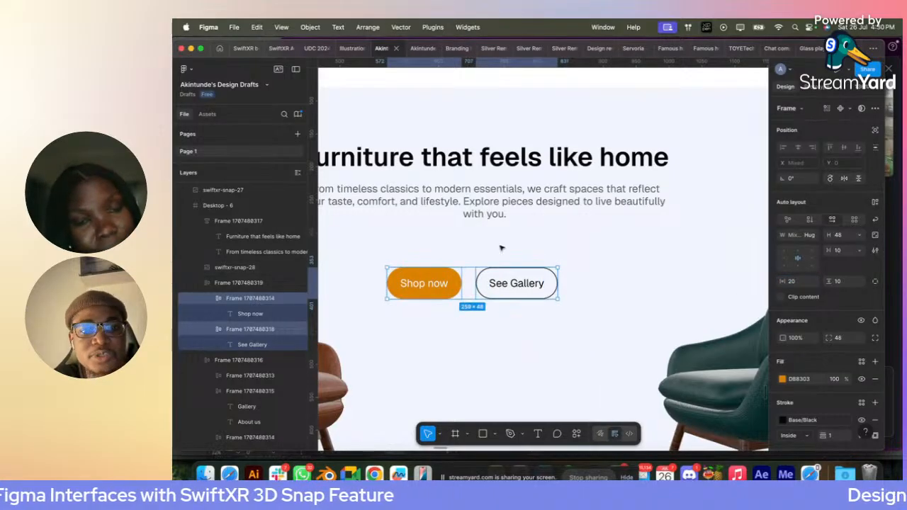
# - Wrap the headline, description and both hero buttons in one auto layout and centre its contents horizontally
pyautogui.keyDown('shift'); pyautogui.click(496, 170); pyautogui.keyUp('shift')
pyautogui.hotkey('shift', 'a')
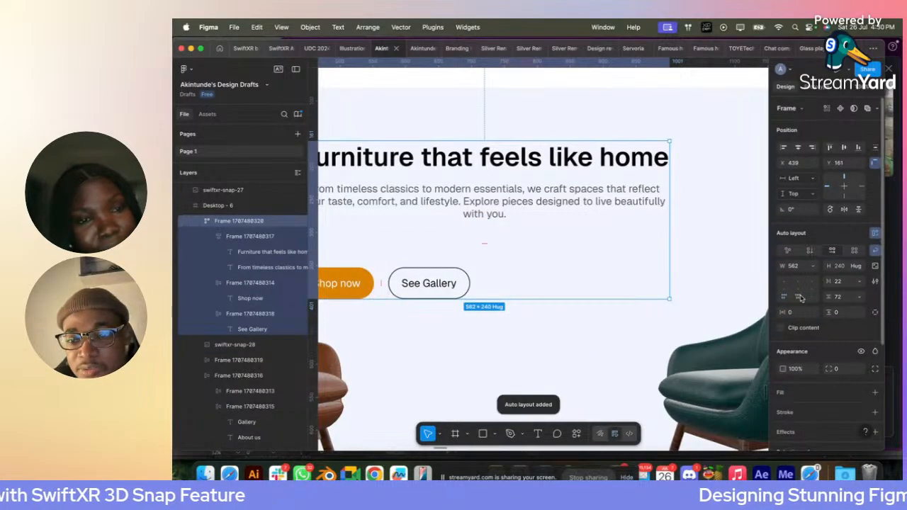
pyautogui.click(800, 283)
# - Set the vertical gap between the headline and the description to 16
pyautogui.doubleClick(523, 190)
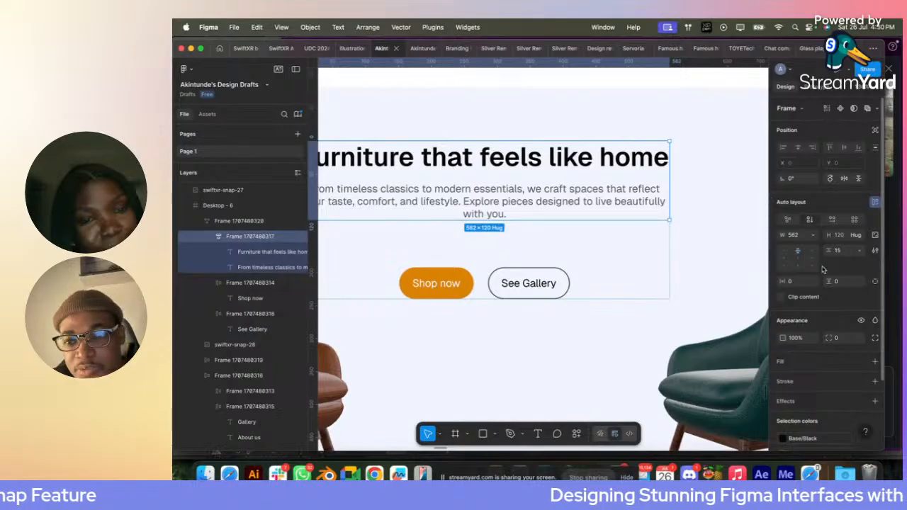
pyautogui.press('Return')
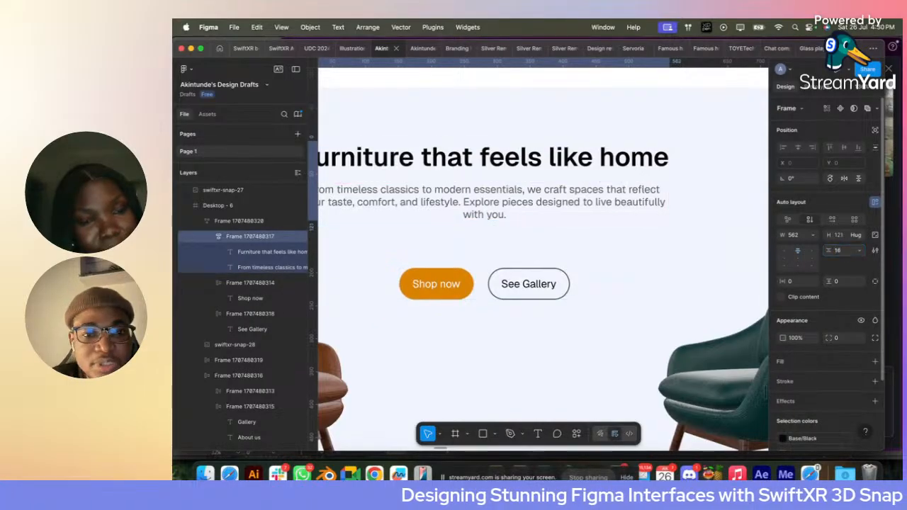
pyautogui.click(844, 251)
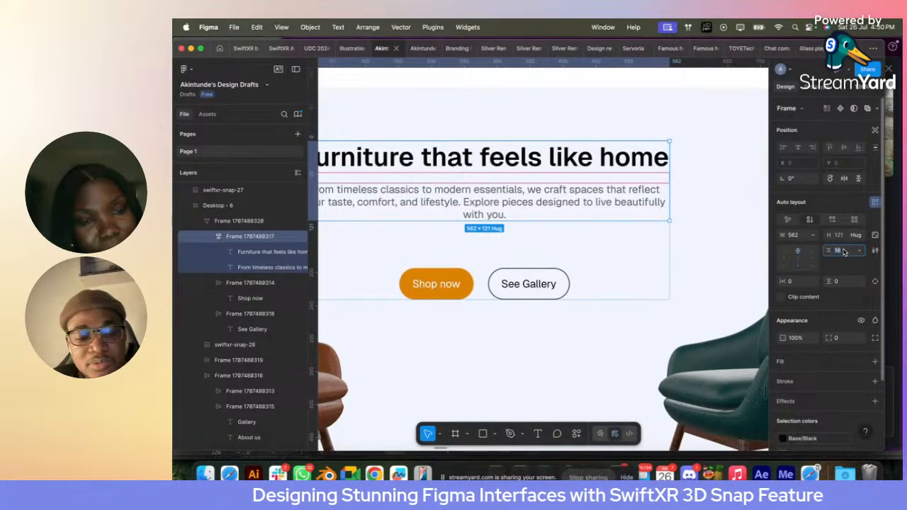
pyautogui.press('Return')
pyautogui.press('super+z')
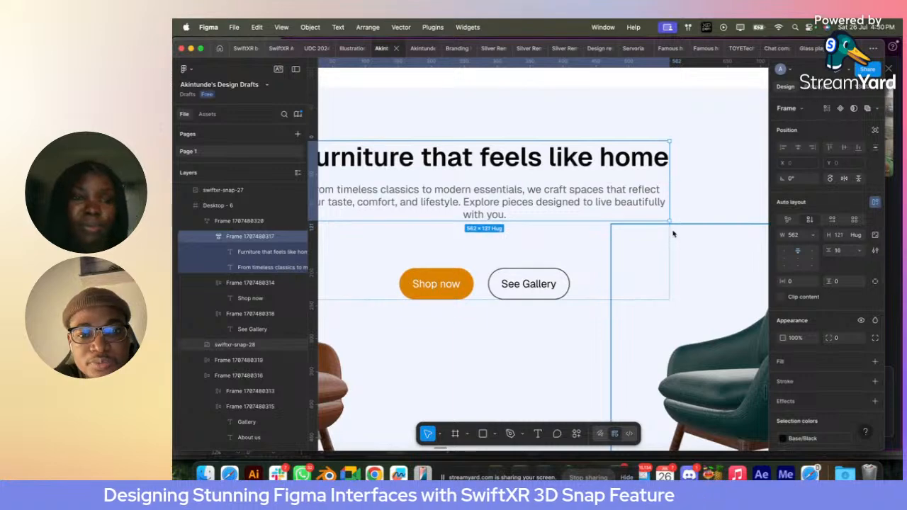
# - Set the vertical gap between the hero text and the two buttons to 32
pyautogui.click(591, 263)
pyautogui.click(840, 282)
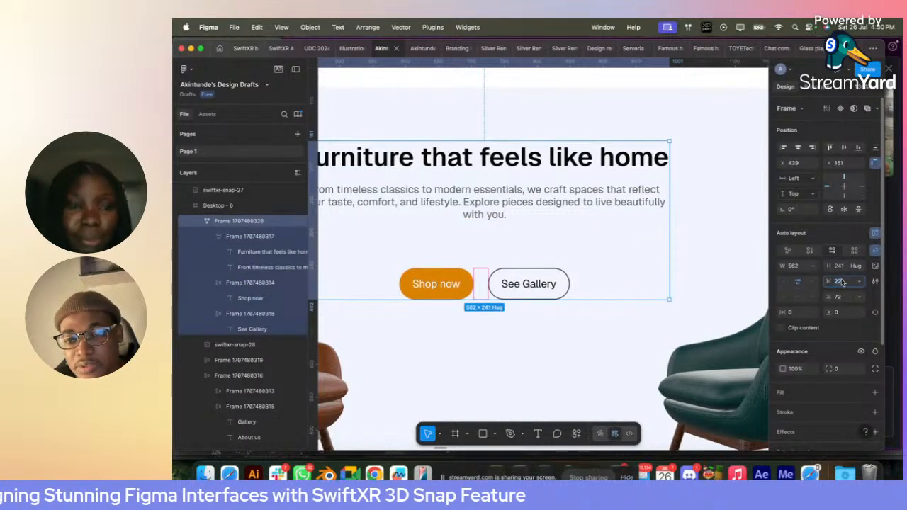
pyautogui.click(841, 298)
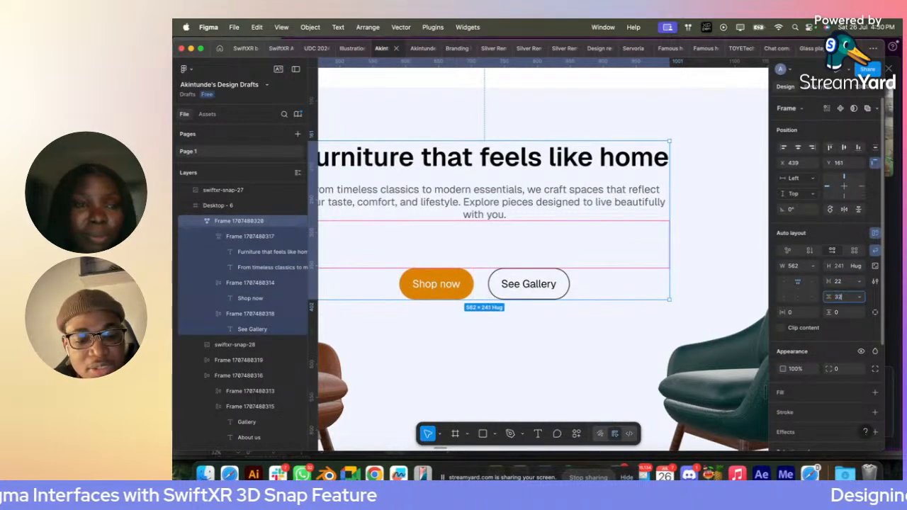
pyautogui.write('32')
pyautogui.press('Return')
pyautogui.keyDown('ctrl'); pyautogui.scroll(-3, 551, 310); pyautogui.keyUp('ctrl')
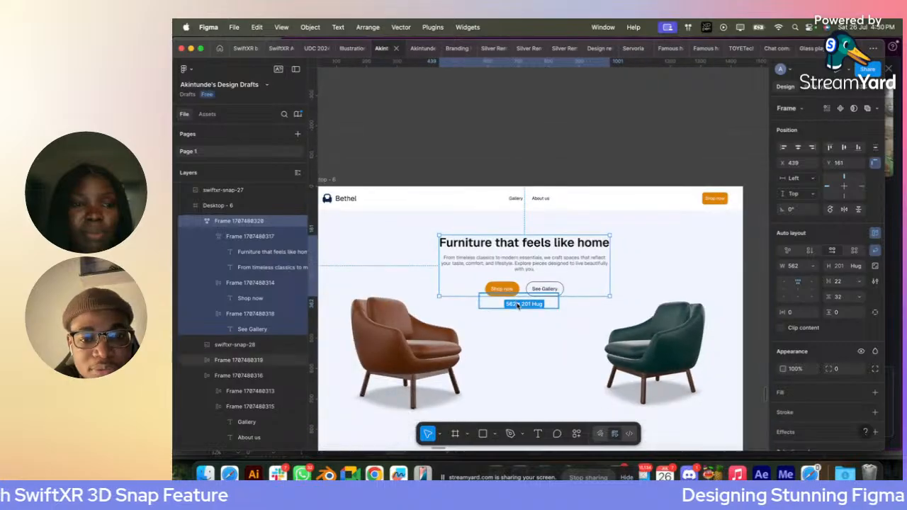
pyautogui.press('Escape')
pyautogui.scroll(-4, 518, 305)
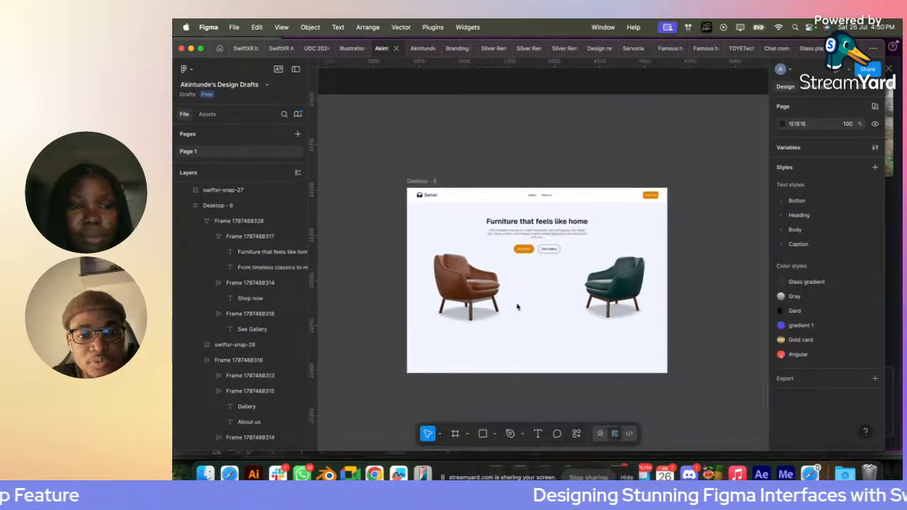
# - Draw a white frame about 1445 × 192 across the lower edge of Desktop - 6, below the chairs
pyautogui.scroll(-2, 517, 306)
pyautogui.hscroll(1, 517, 307)
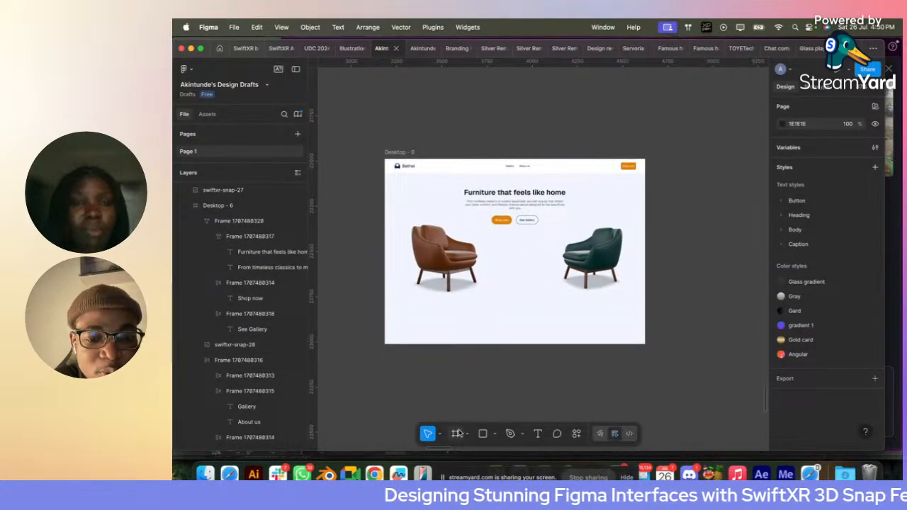
pyautogui.click(457, 434)
pyautogui.moveTo(385, 312)
pyautogui.mouseDown()
pyautogui.moveTo(640, 333)
pyautogui.moveTo(645, 343)
pyautogui.mouseUp()
pyautogui.click(709, 308)
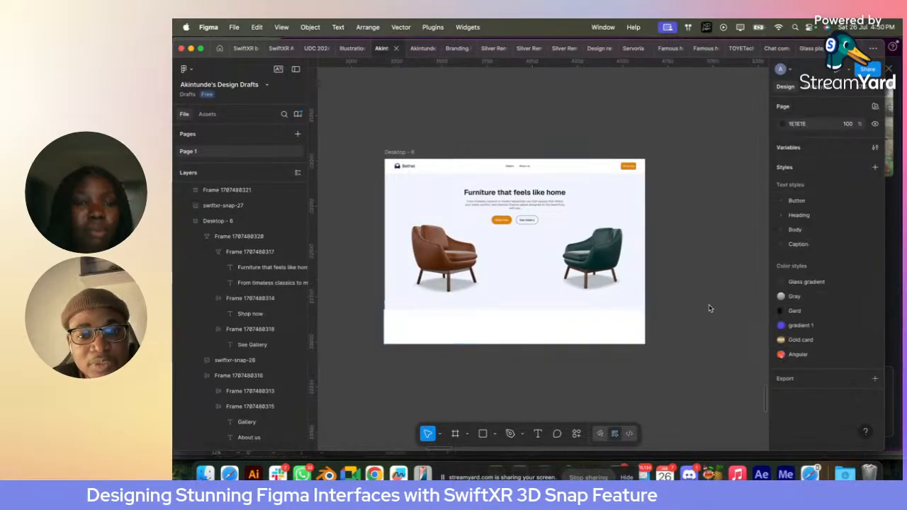
# - Move the block with the headline, description and buttons down to Y 244 between the two chairs
pyautogui.click(507, 208)
pyautogui.scroll(3, 507, 208)
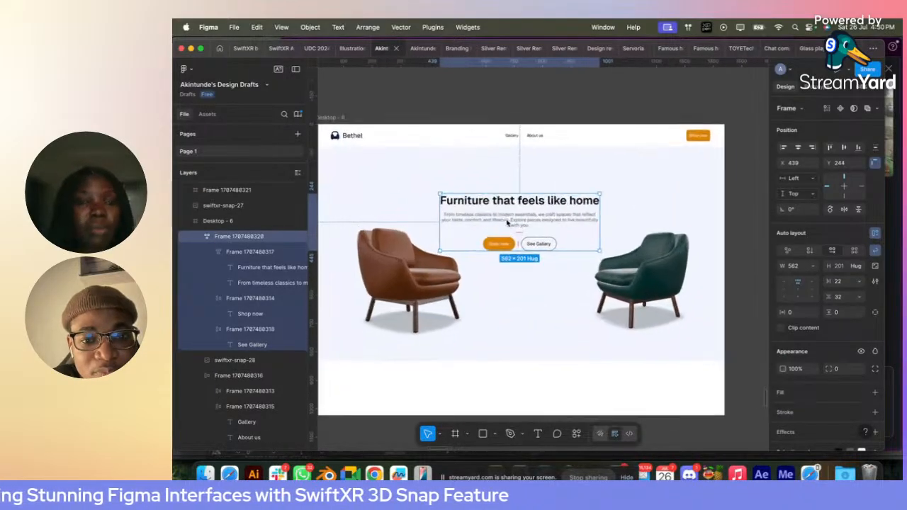
pyautogui.click(405, 284)
pyautogui.keyDown('shift'); pyautogui.click(627, 285); pyautogui.keyUp('shift')
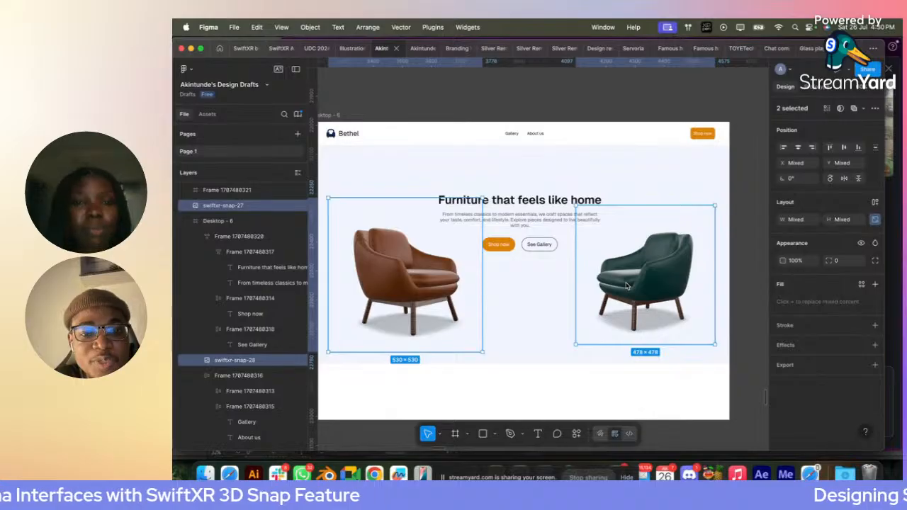
pyautogui.click(488, 325)
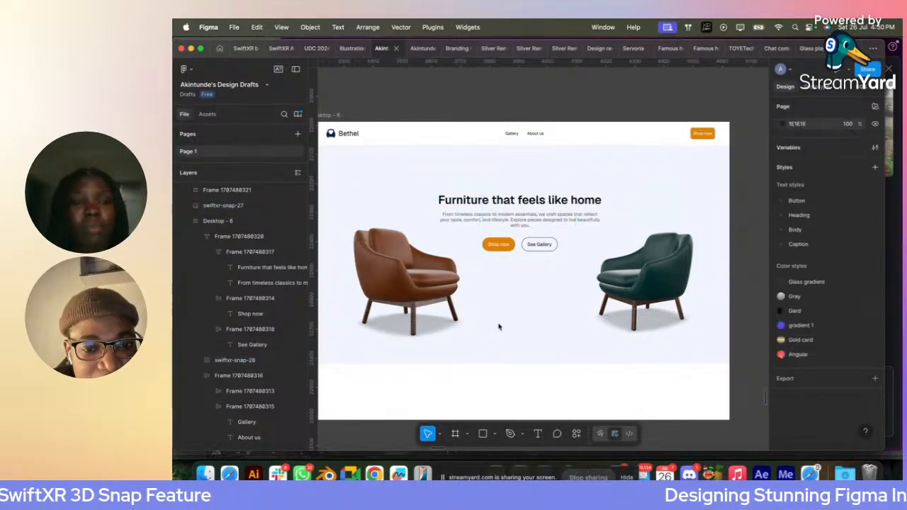
# - Set the green chair image's width to 530 like the brown chair's, and wrap each chair image in an auto layout
pyautogui.click(414, 309)
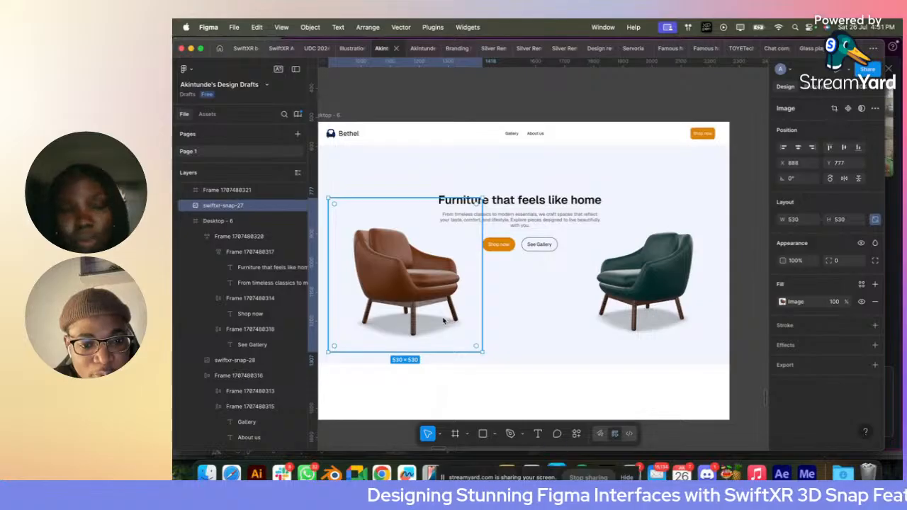
pyautogui.click(651, 278)
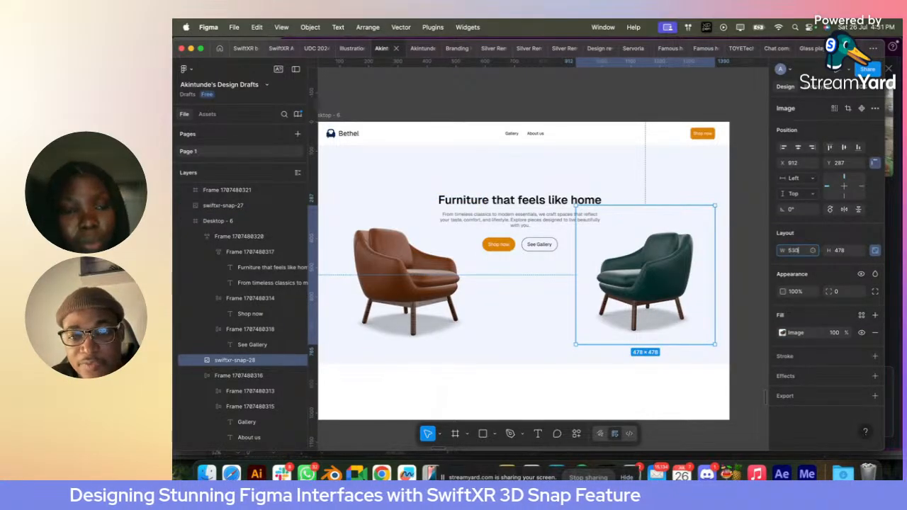
pyautogui.write('530')
pyautogui.press('Return')
pyautogui.keyDown('shift'); pyautogui.click(397, 285); pyautogui.keyUp('shift')
pyautogui.hotkey('shift', 'a')
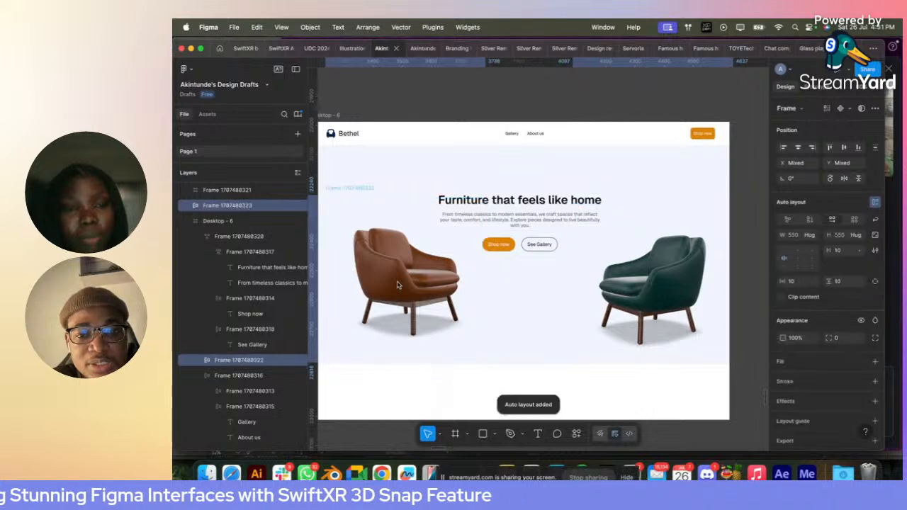
# - Move both chair frames into Desktop - 6 and undo their excess shift to the right
pyautogui.scroll(-5, 533, 197)
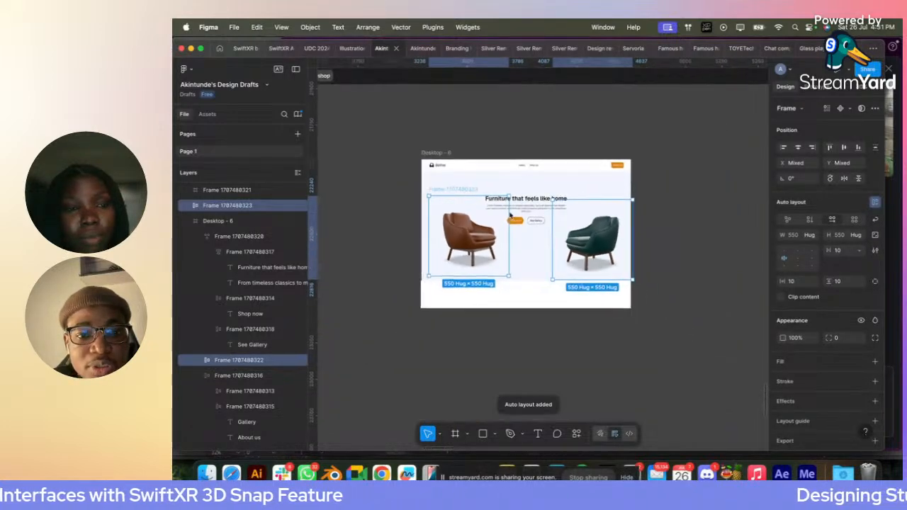
pyautogui.moveTo(484, 241); pyautogui.dragTo(612, 240)
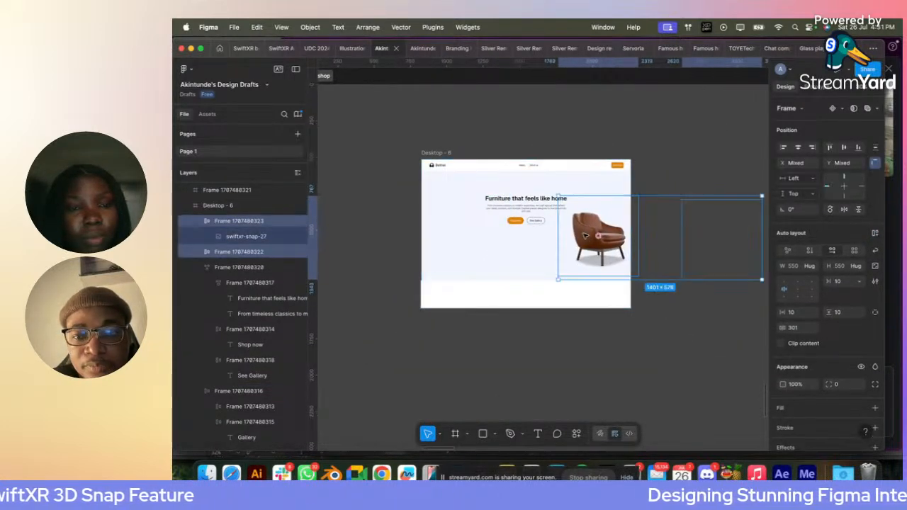
pyautogui.click(798, 149)
pyautogui.press('super+z')
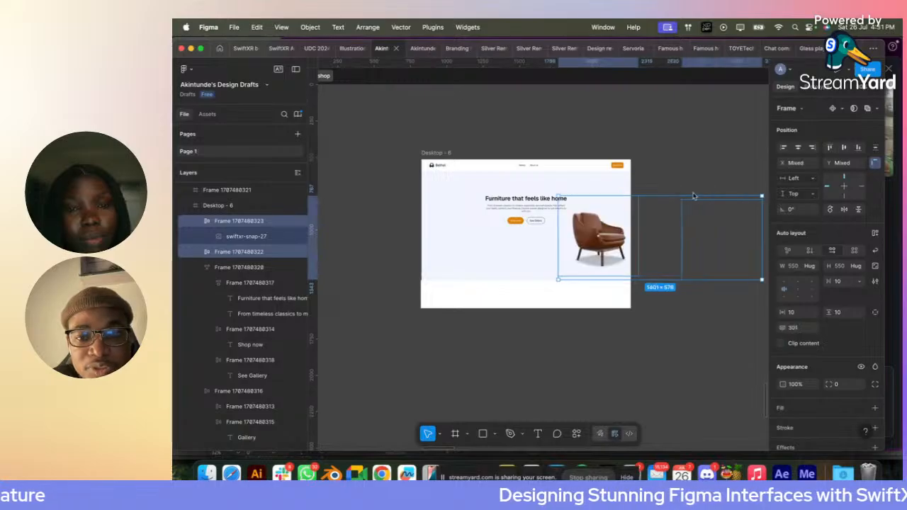
pyautogui.press('super+z')
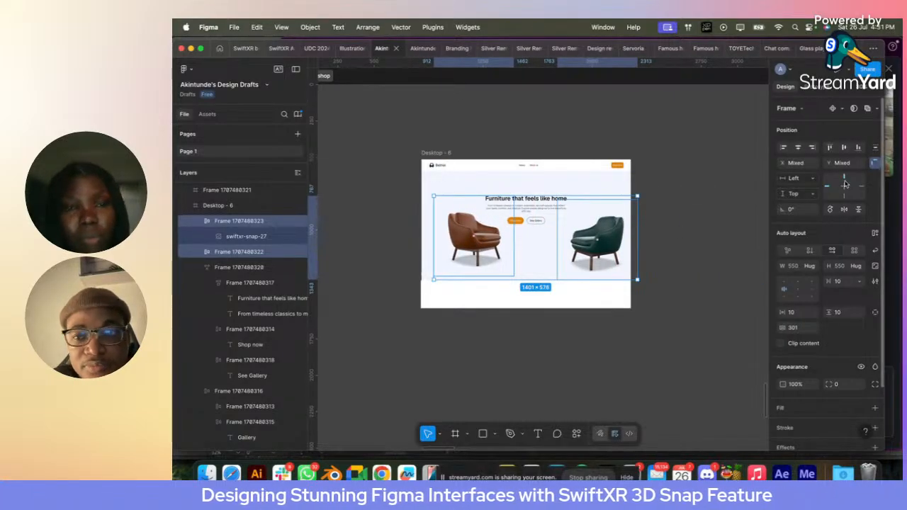
# - Wrap the two chair frames in one horizontal auto layout and centre it horizontally in Desktop - 6
pyautogui.click(701, 192)
pyautogui.click(594, 239)
pyautogui.keyDown('shift'); pyautogui.click(461, 255); pyautogui.keyUp('shift')
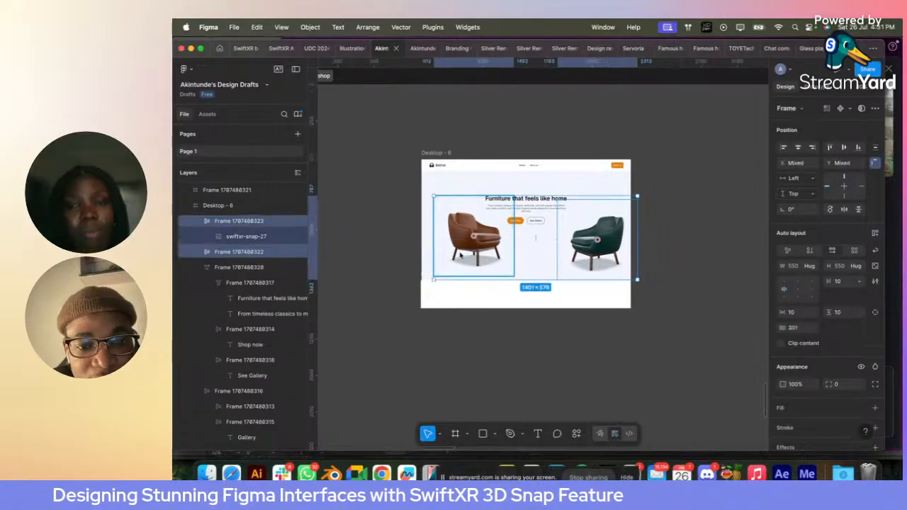
pyautogui.hotkey('shift', 'a')
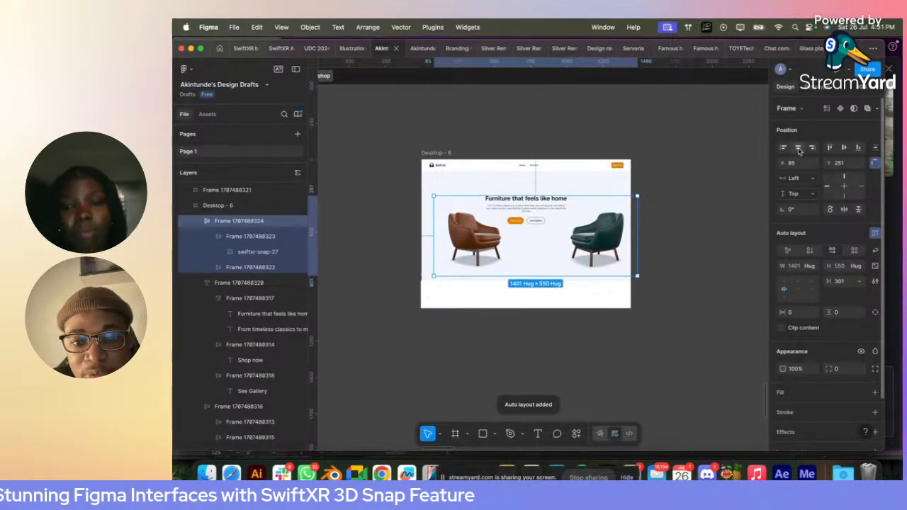
pyautogui.click(676, 194)
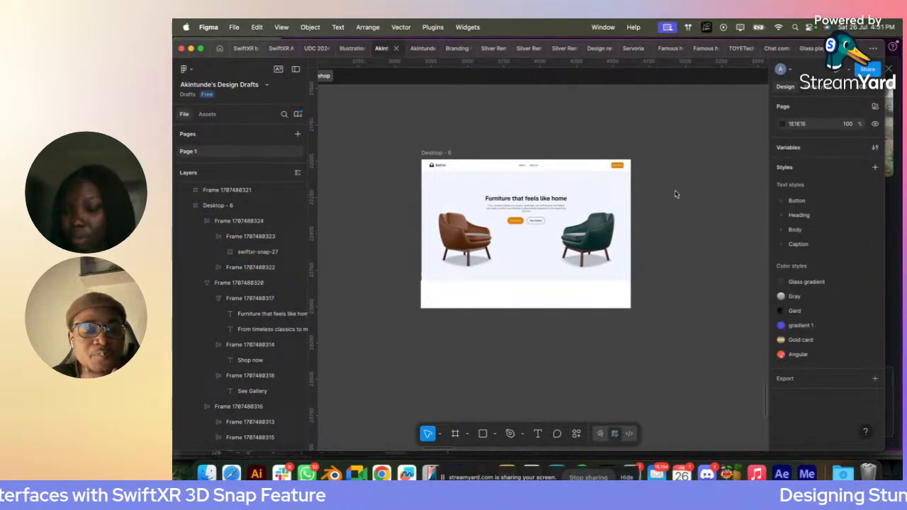
# - Place the white strip frame inside Desktop - 6 and align it to that frame's lower edge
pyautogui.click(517, 257)
pyautogui.press('Escape')
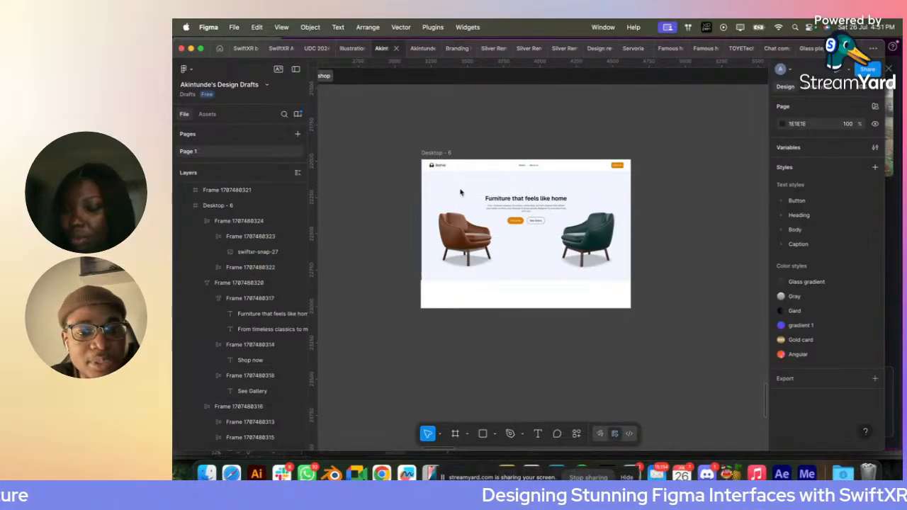
pyautogui.moveTo(430, 279)
pyautogui.mouseDown()
pyautogui.moveTo(430, 365)
pyautogui.moveTo(431, 295)
pyautogui.mouseUp()
pyautogui.click(857, 150)
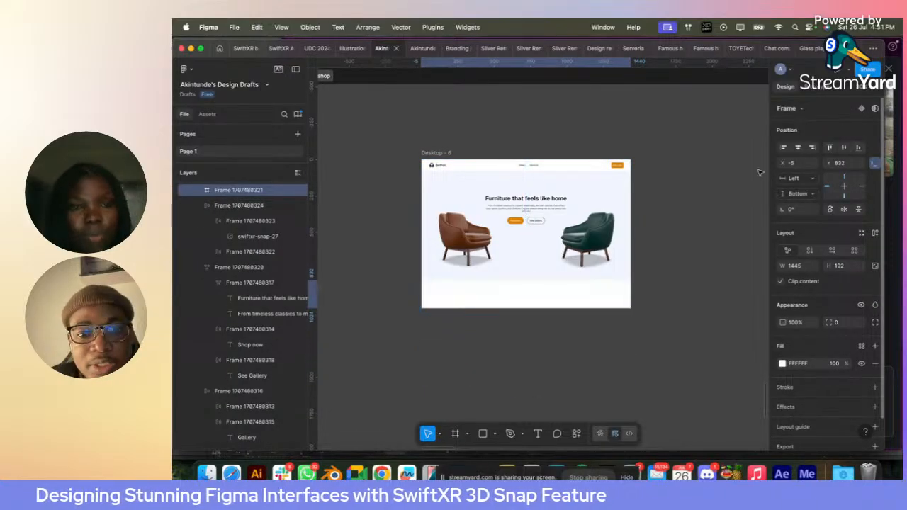
pyautogui.click(727, 182)
pyautogui.click(534, 269)
pyautogui.click(462, 185)
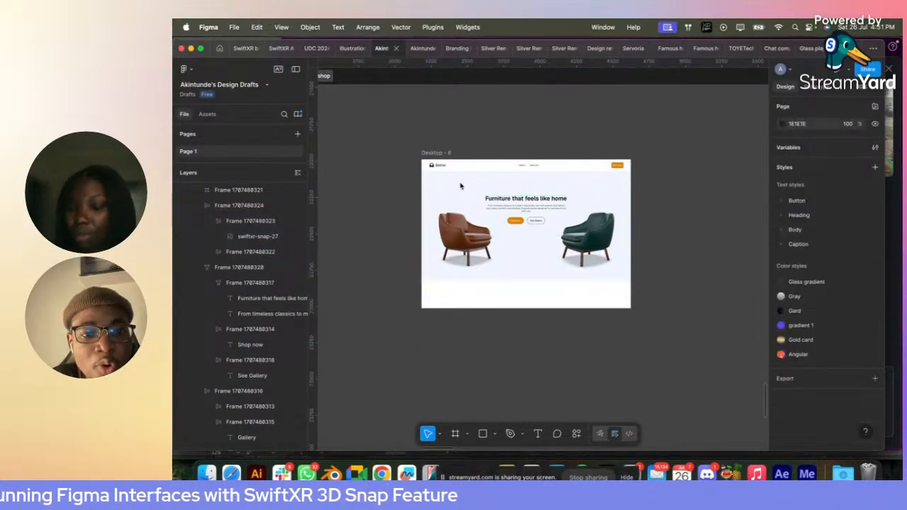
# - Draw a white frame about 1443 × 745 over the hero area, from the navigation bar down to the white strip
pyautogui.click(428, 153)
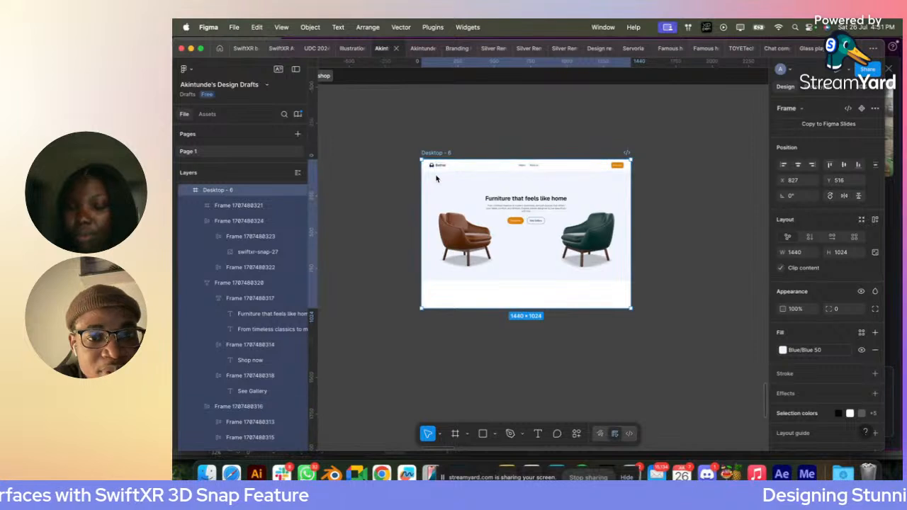
pyautogui.press('Escape')
pyautogui.click(454, 292)
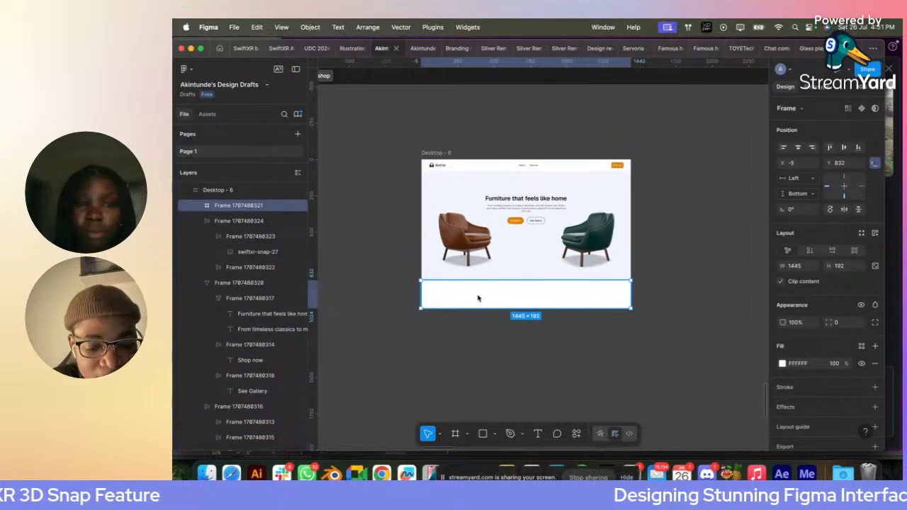
pyautogui.click(455, 434)
pyautogui.moveTo(422, 172); pyautogui.dragTo(633, 279)
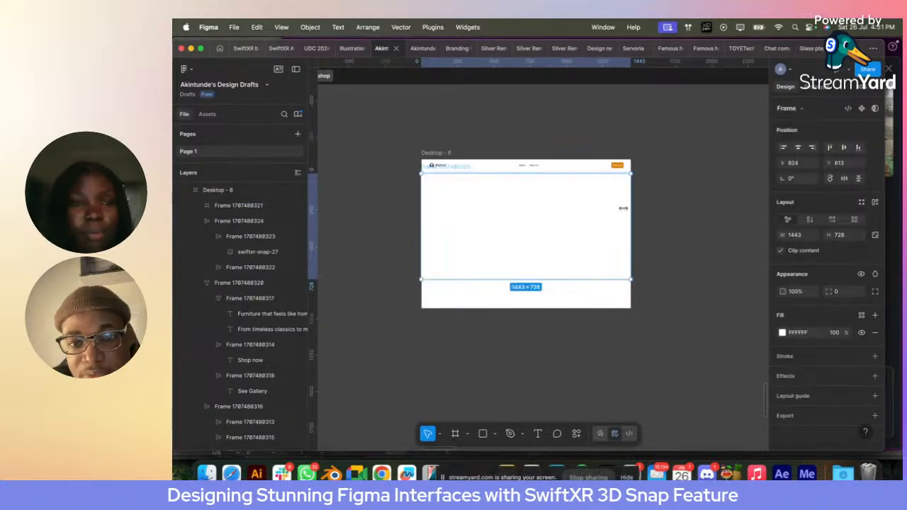
pyautogui.scroll(3, 520, 178)
pyautogui.moveTo(505, 166); pyautogui.dragTo(503, 162)
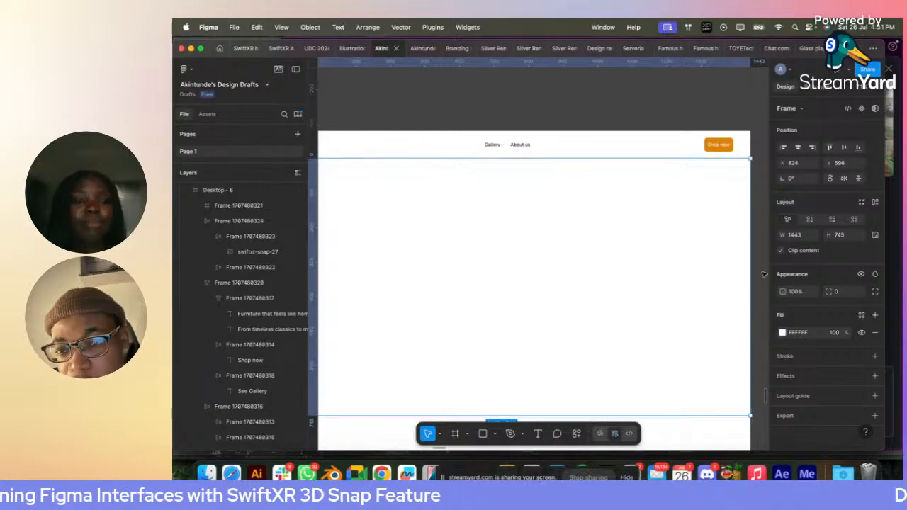
# - Set the new hero frame's width to 1440 and align it to the horizontal centre
pyautogui.click(801, 236)
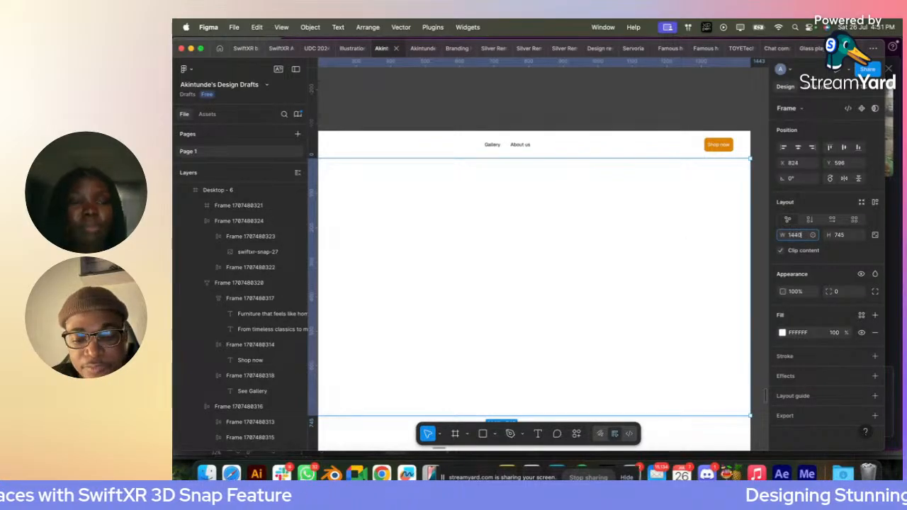
pyautogui.write('1440')
pyautogui.press('Return')
pyautogui.click(798, 148)
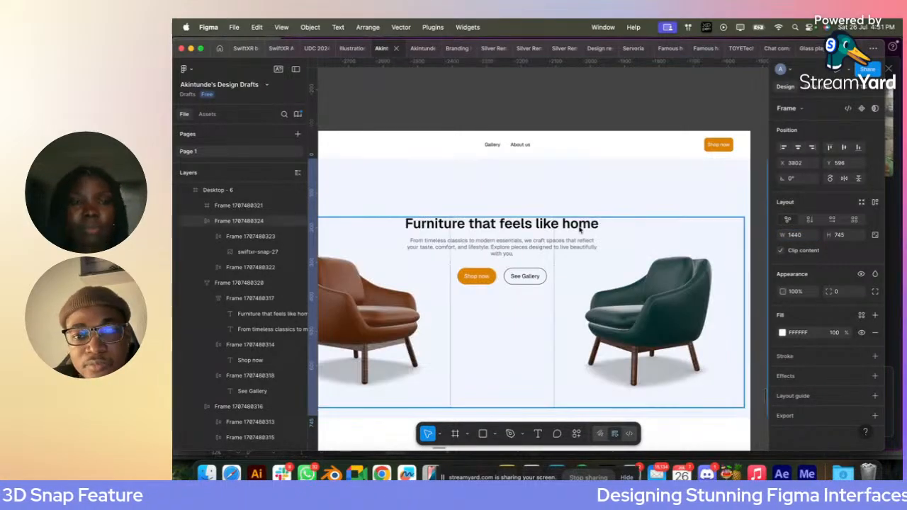
# - Move the 1440 × 745 white frame back onto Desktop - 6 and send it behind the hero content
pyautogui.scroll(-5, 583, 227)
pyautogui.hscroll(3, 691, 244)
pyautogui.scroll(-5, 691, 244)
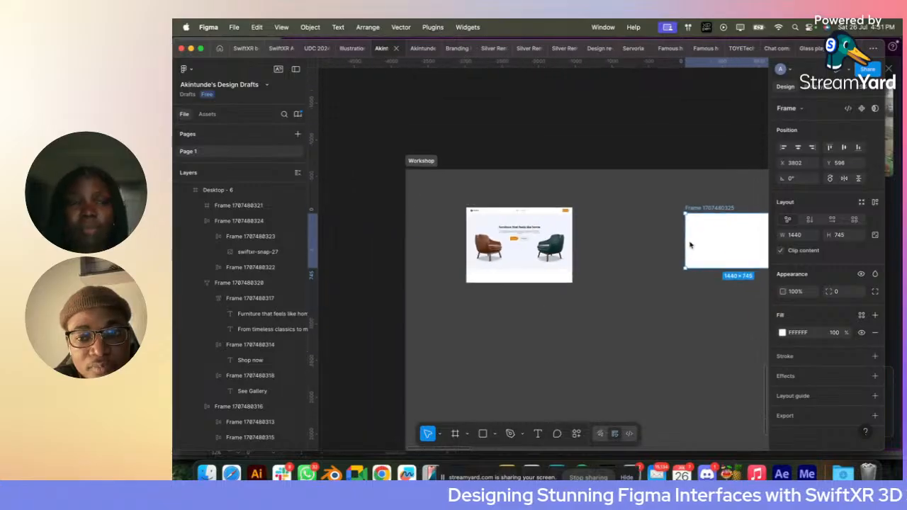
pyautogui.click(501, 262)
pyautogui.moveTo(748, 242); pyautogui.dragTo(539, 246)
pyautogui.press('[')
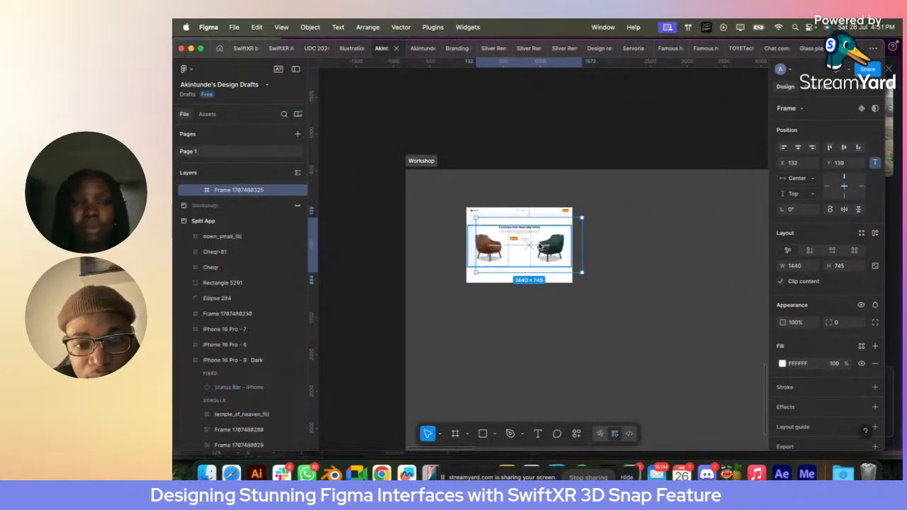
# - Centre the 1440 × 745 white frame horizontally in Desktop - 6 and place it directly below the navigation bar at Y 80
pyautogui.click(798, 147)
pyautogui.click(842, 147)
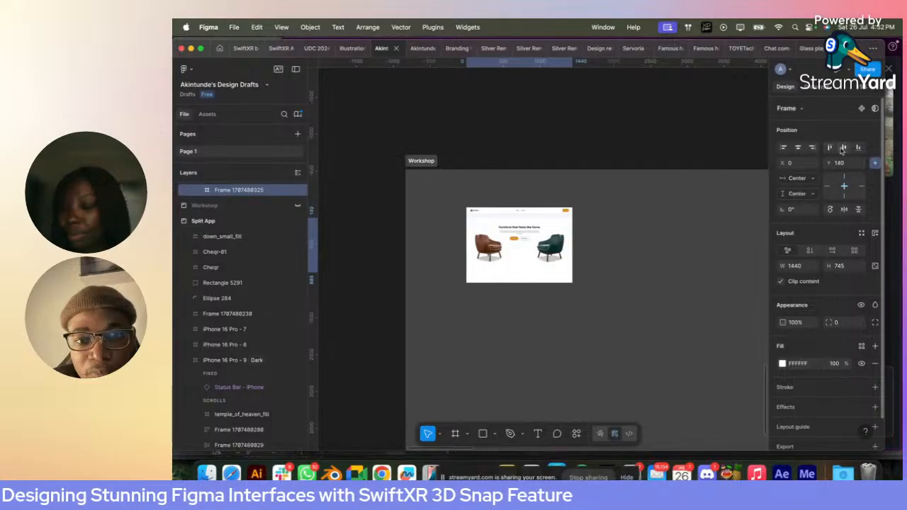
pyautogui.scroll(5, 517, 241)
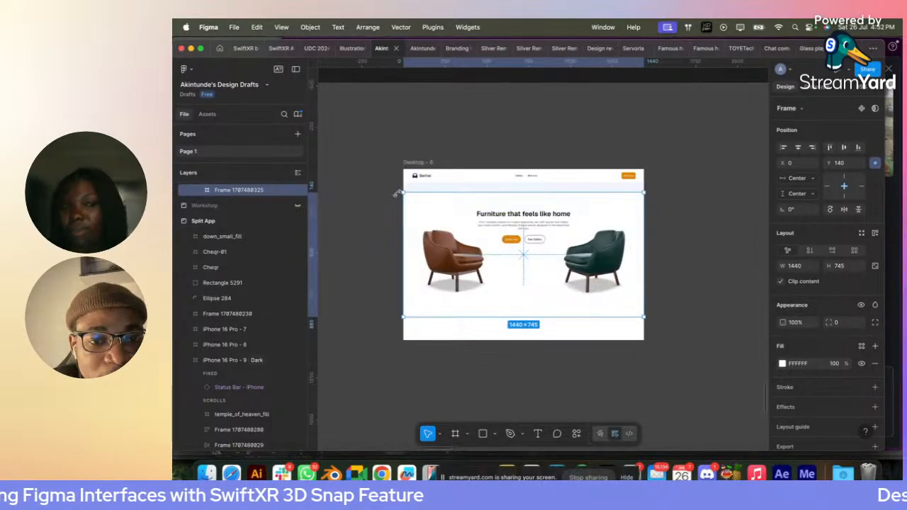
pyautogui.moveTo(421, 200); pyautogui.dragTo(418, 187)
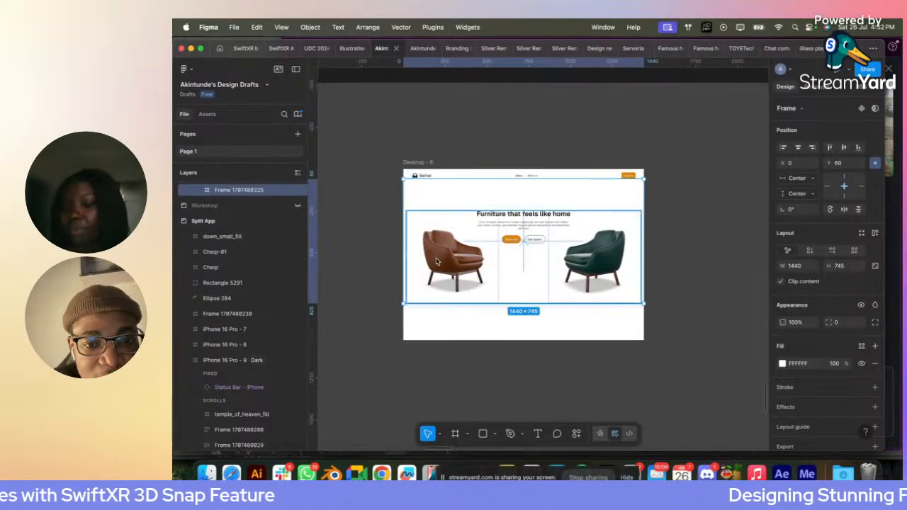
pyautogui.scroll(2, 436, 262)
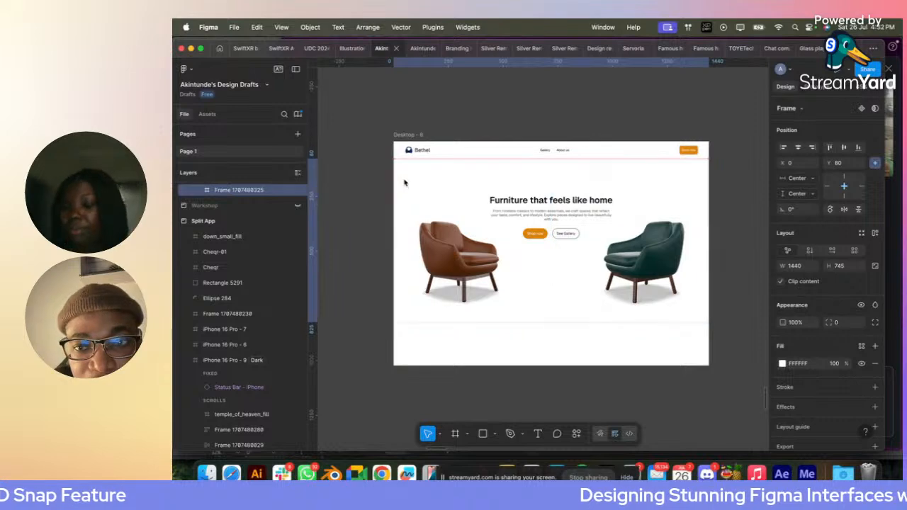
# - Apply auto layout to the navigation bar, white hero frame and lower white strip, and move them behind the hero content
pyautogui.hotkey('shift', 'a')
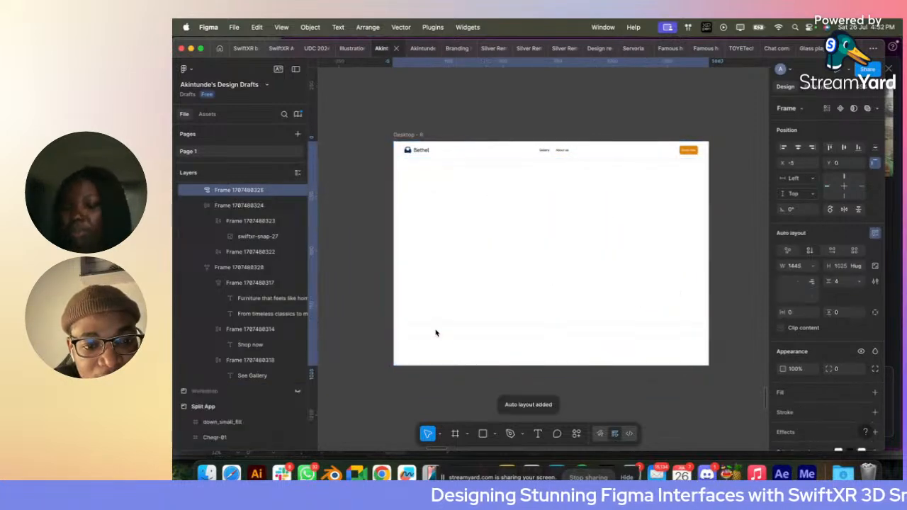
pyautogui.rightClick(436, 179)
pyautogui.click(482, 224)
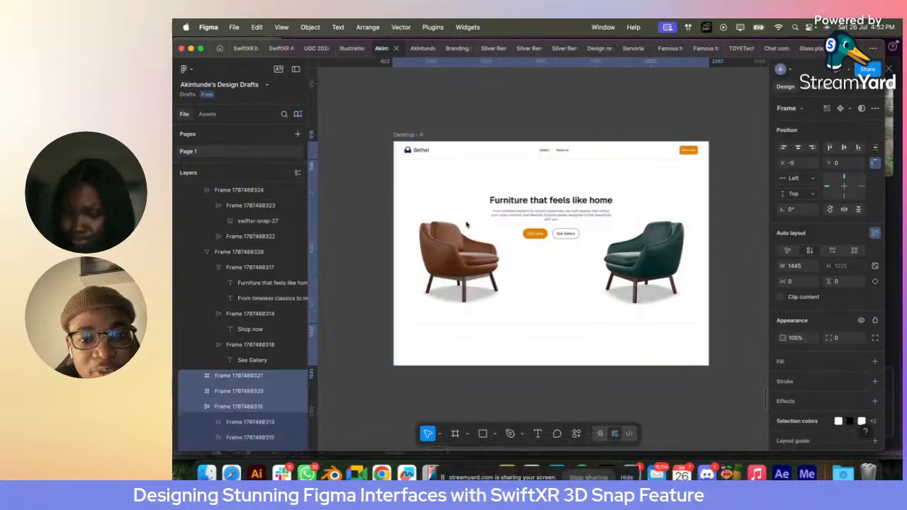
pyautogui.press('Escape')
pyautogui.click(430, 168)
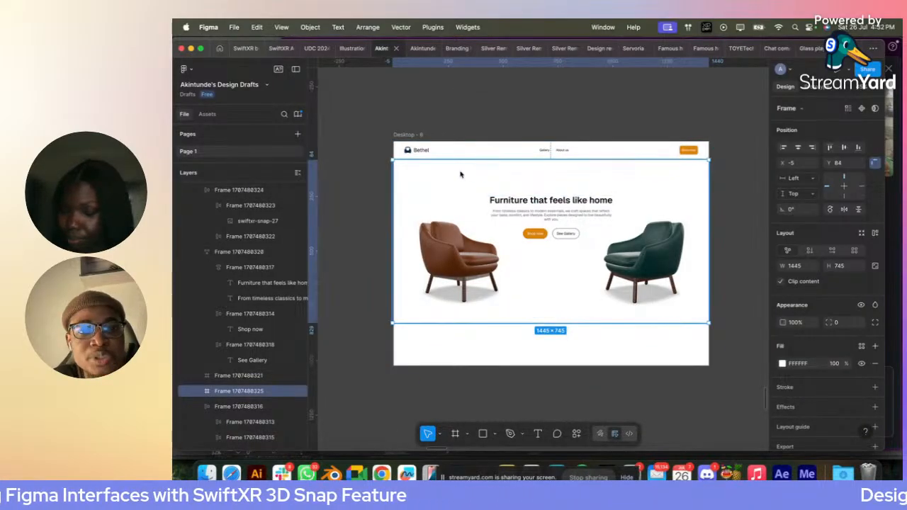
pyautogui.rightClick(460, 175)
pyautogui.moveTo(496, 334)
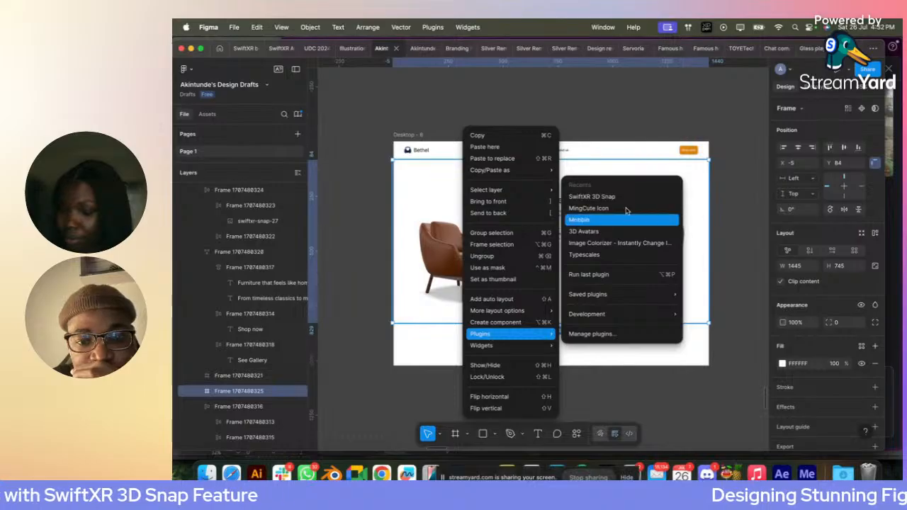
pyautogui.moveTo(615, 295)
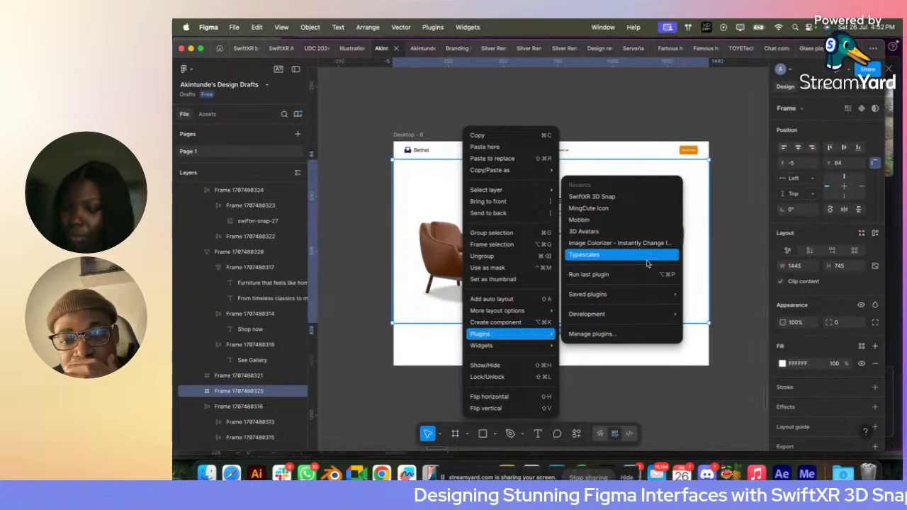
pyautogui.moveTo(646, 296)
pyautogui.click(705, 283)
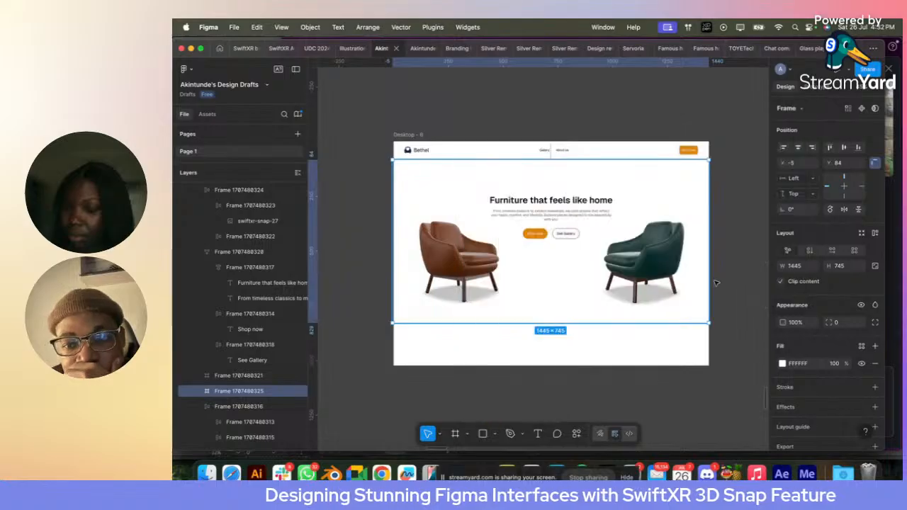
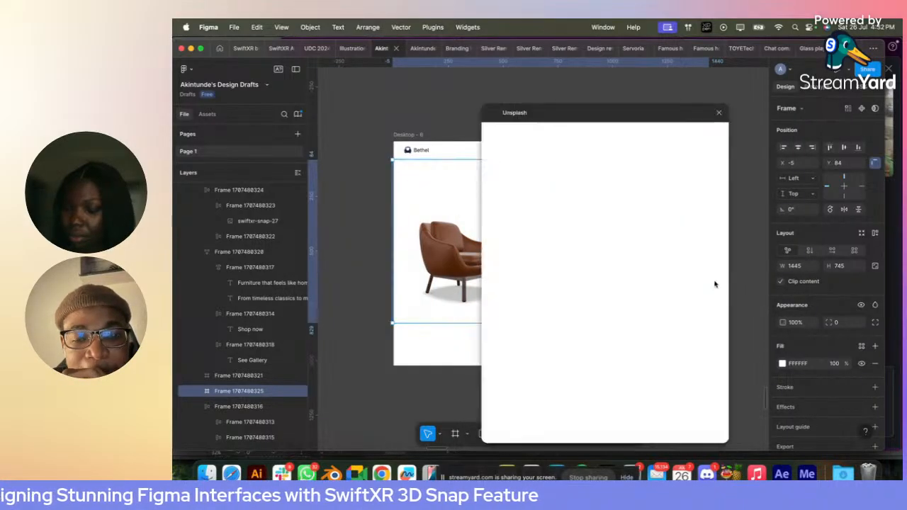
# - Search Unsplash photos for "empty livingroom"
pyautogui.click(534, 163)
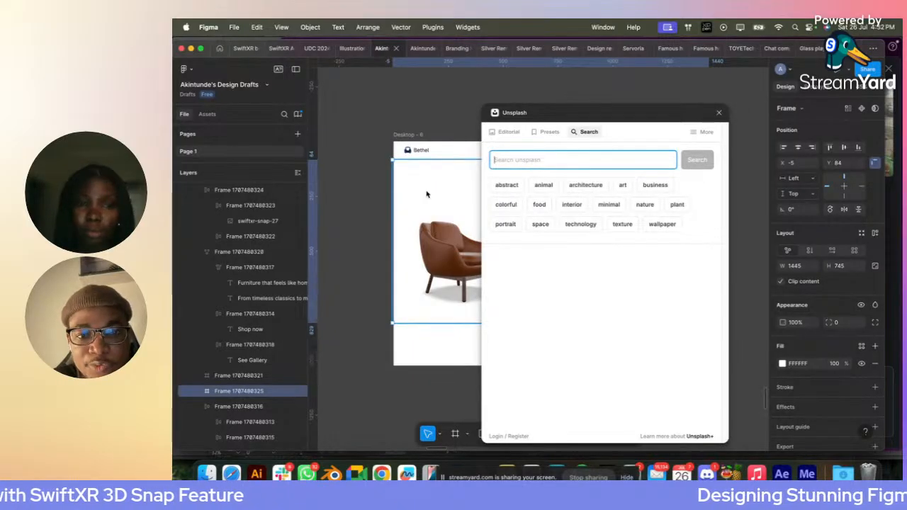
pyautogui.write('empty')
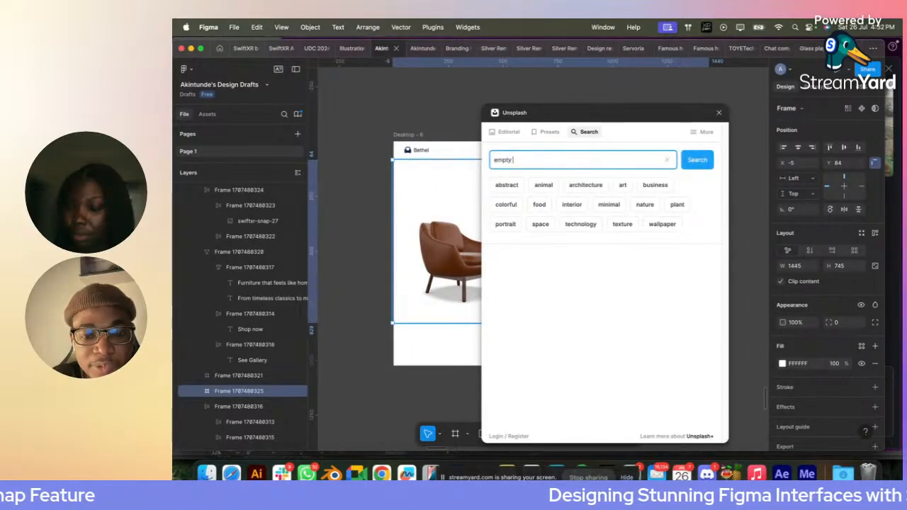
pyautogui.write(' living')
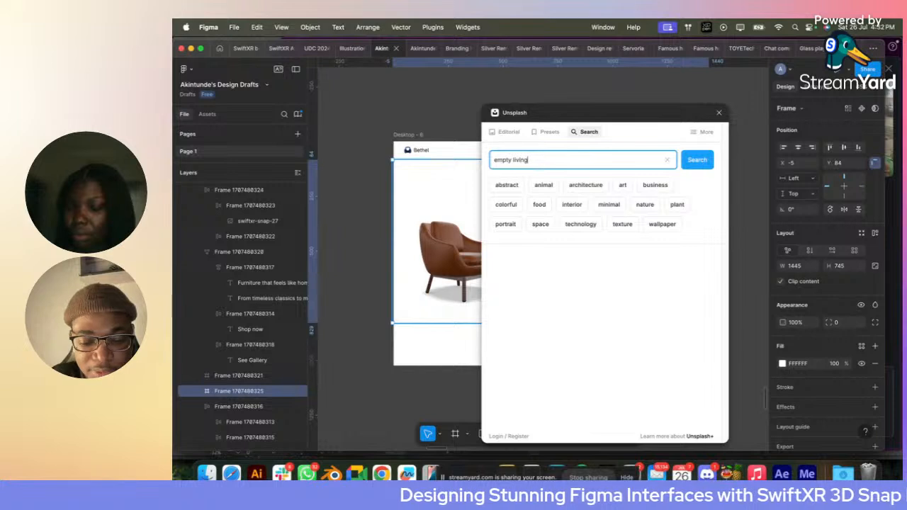
pyautogui.write('room')
pyautogui.press('Return')
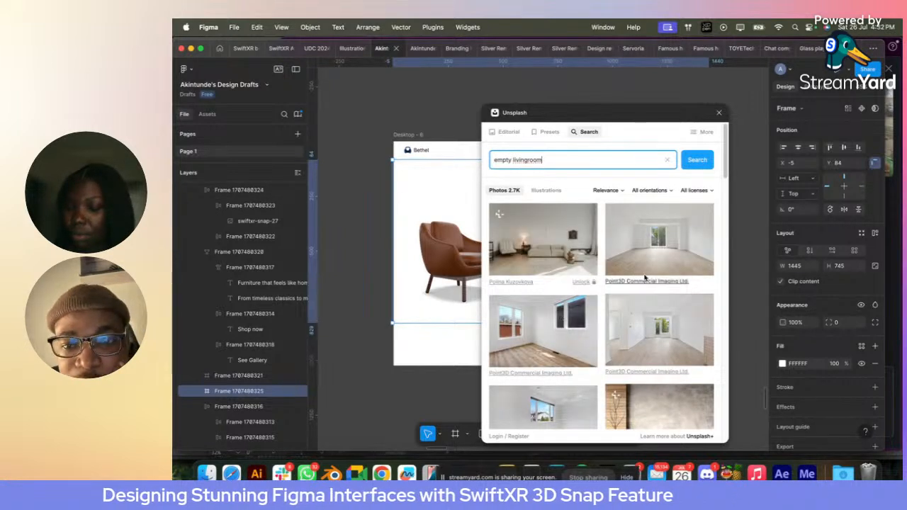
# - Fill the white hero frame with the dark grey wall photo with the potted plant and close Unsplash
pyautogui.scroll(-4, 652, 266)
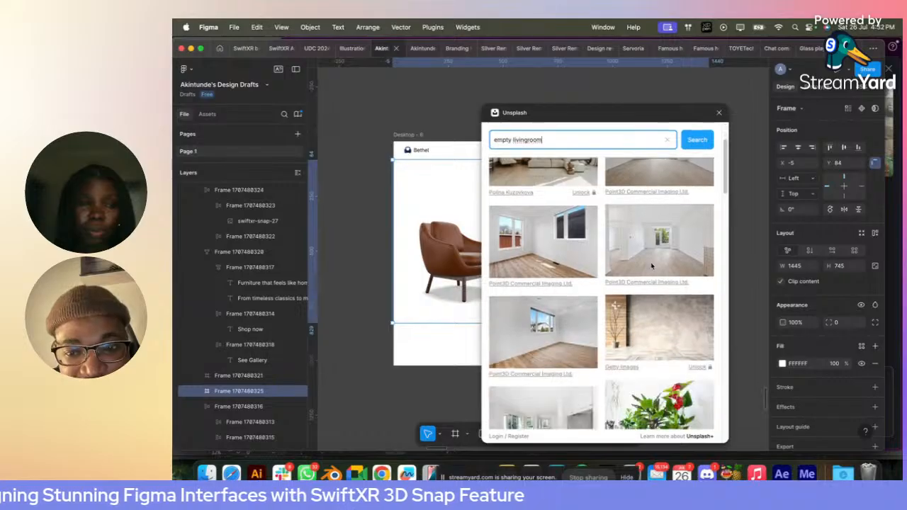
pyautogui.scroll(-5, 652, 266)
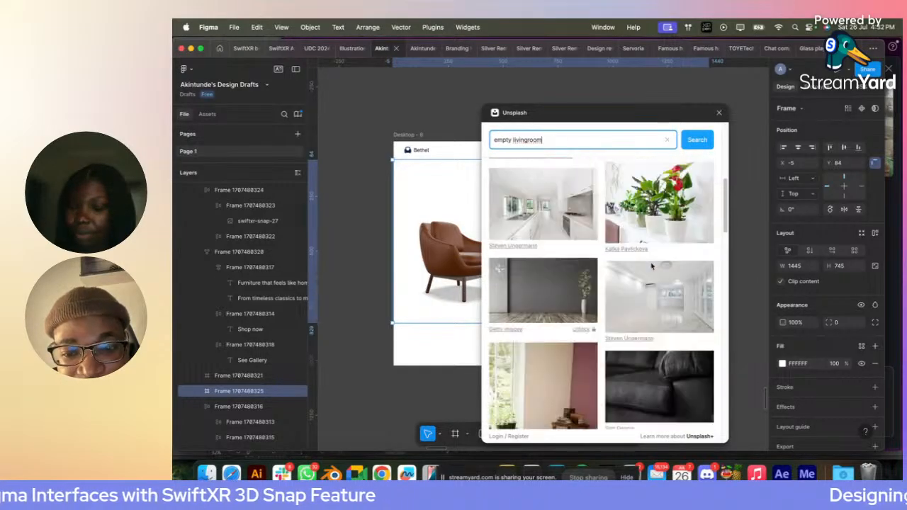
pyautogui.click(558, 272)
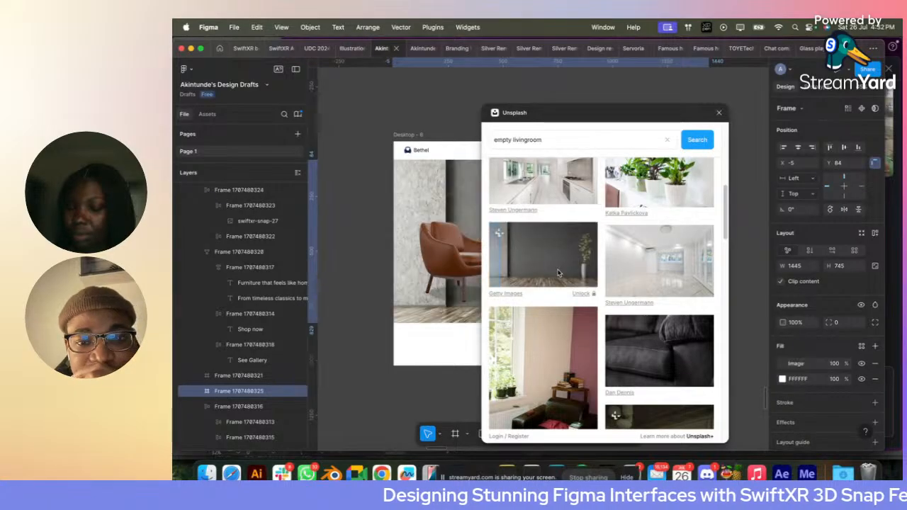
pyautogui.click(718, 112)
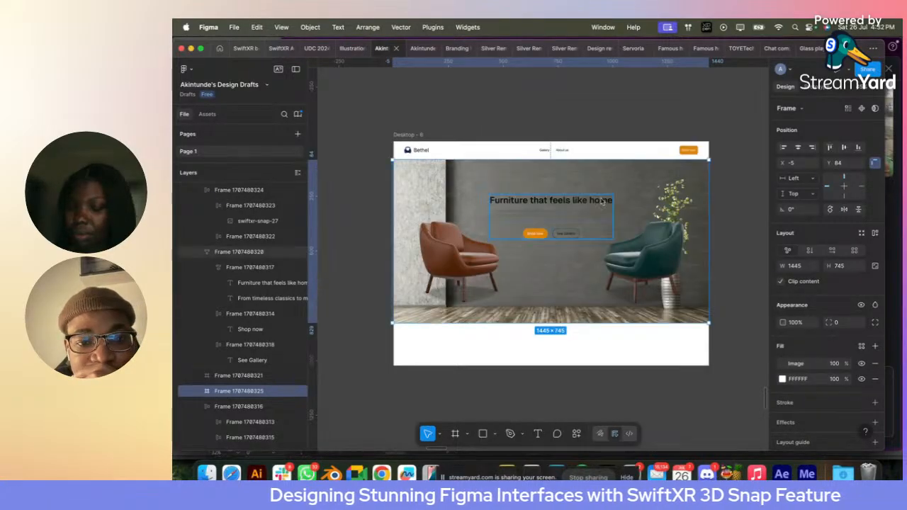
# - Move the frame holding both chairs down to Y 345 so the chairs stand on the photo's floor
pyautogui.click(635, 234)
pyautogui.click(640, 259)
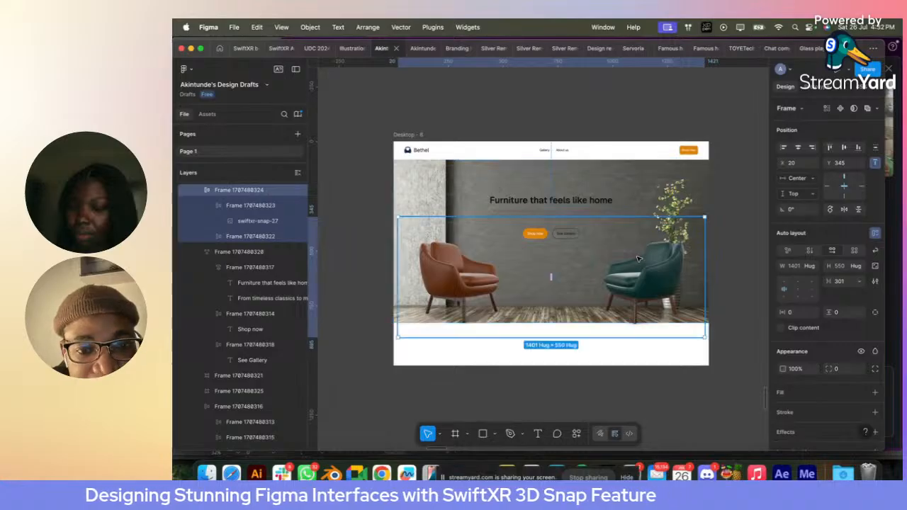
pyautogui.rightClick(507, 172)
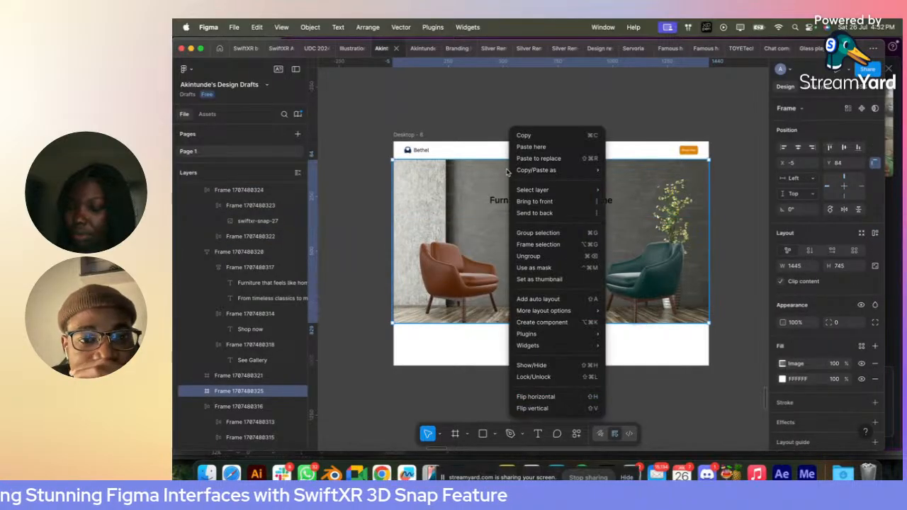
pyautogui.click(464, 189)
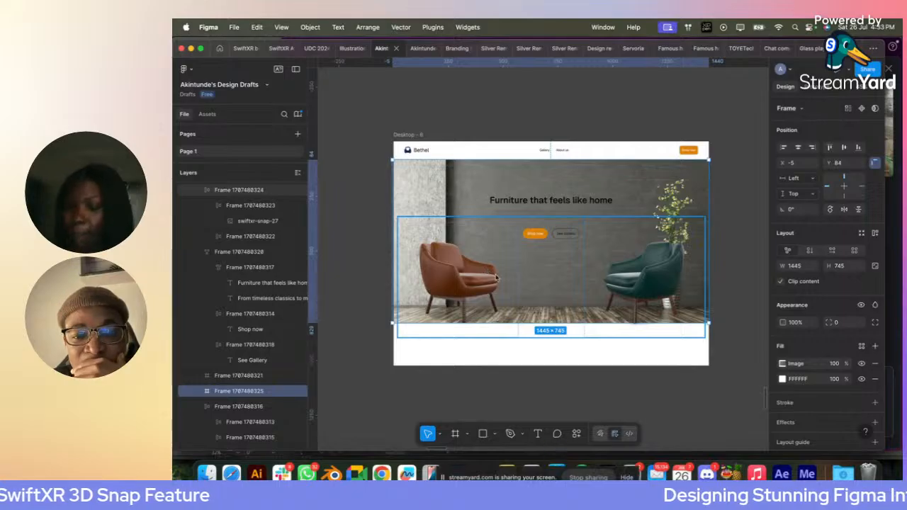
# - Run the Unsplash plugin again on the hero image frame
pyautogui.scroll(3, 659, 290)
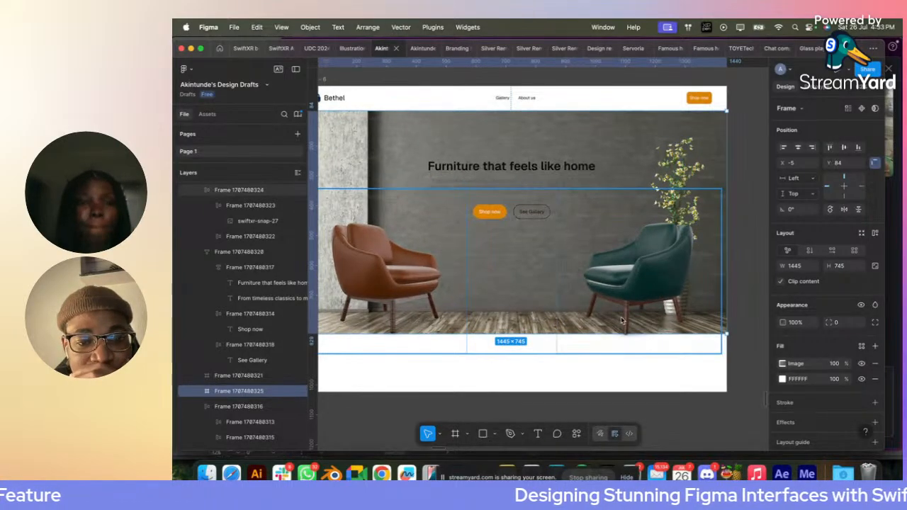
pyautogui.scroll(-5, 443, 302)
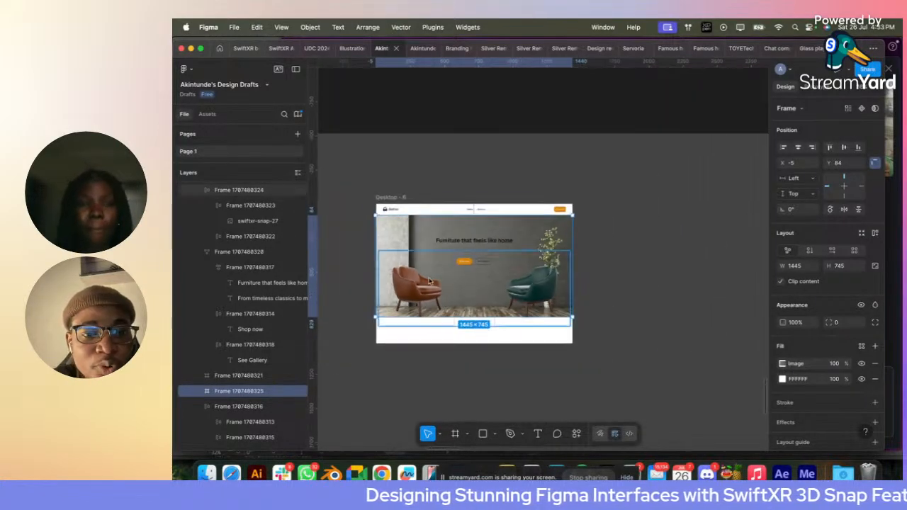
pyautogui.rightClick(391, 225)
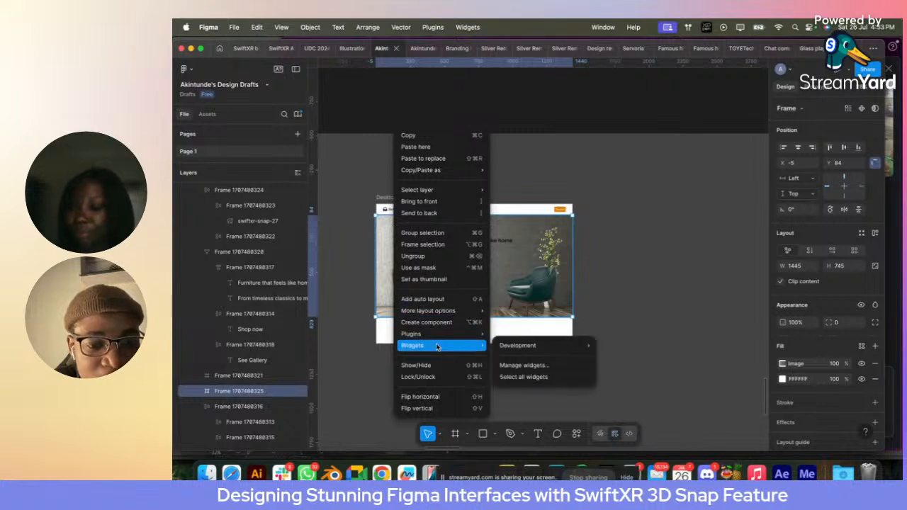
pyautogui.moveTo(434, 339)
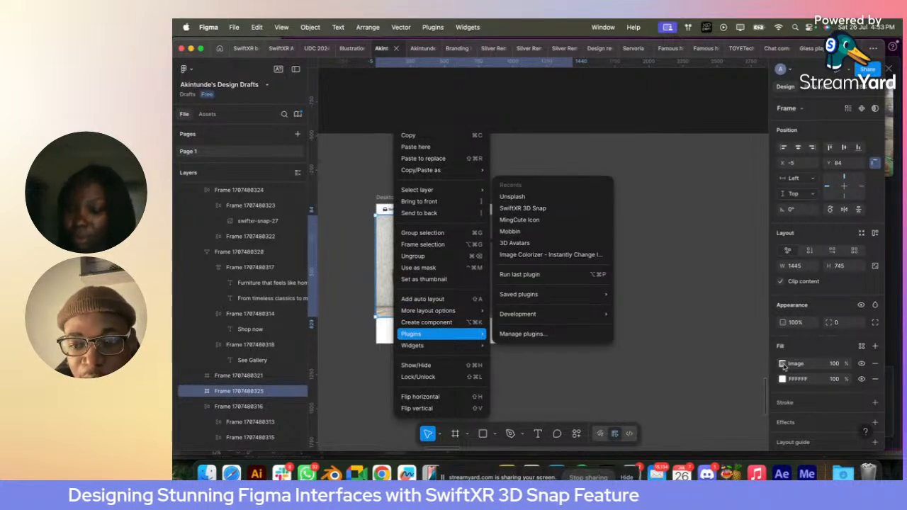
pyautogui.press('Escape')
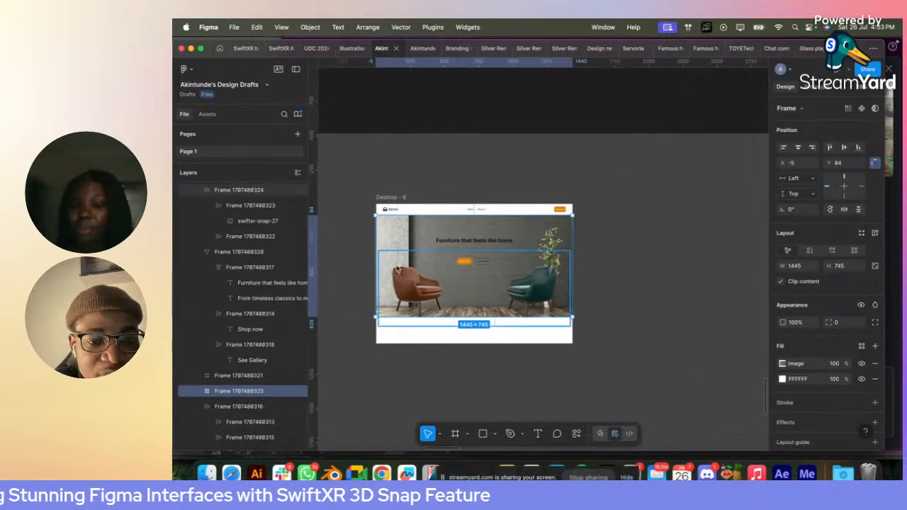
pyautogui.rightClick(397, 269)
pyautogui.moveTo(428, 335)
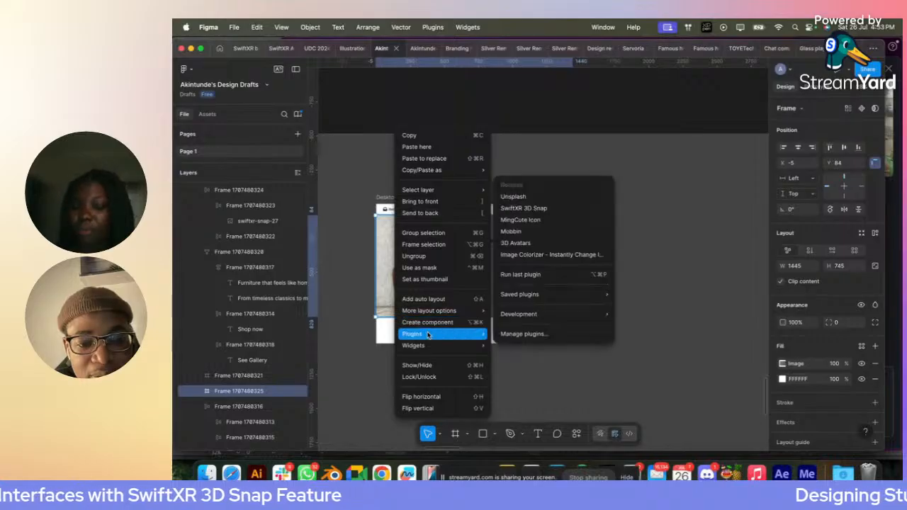
pyautogui.click(537, 198)
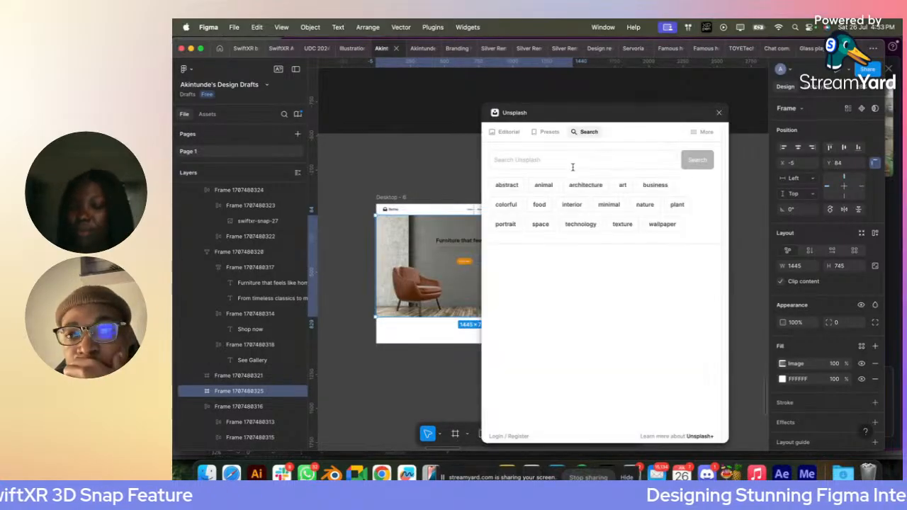
# - Search Unsplash for "empty livingroom" and replace the hero image with the bright white room with glass doors
pyautogui.click(547, 164)
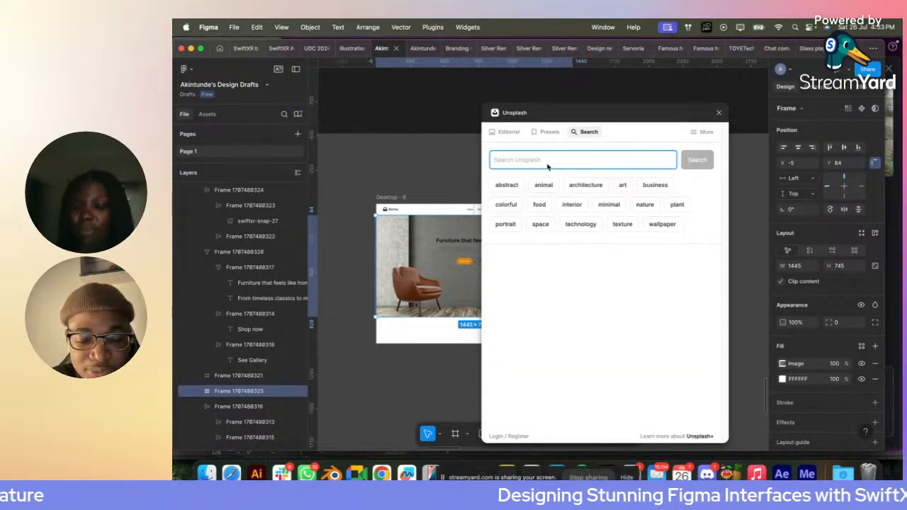
pyautogui.write('empty livingr')
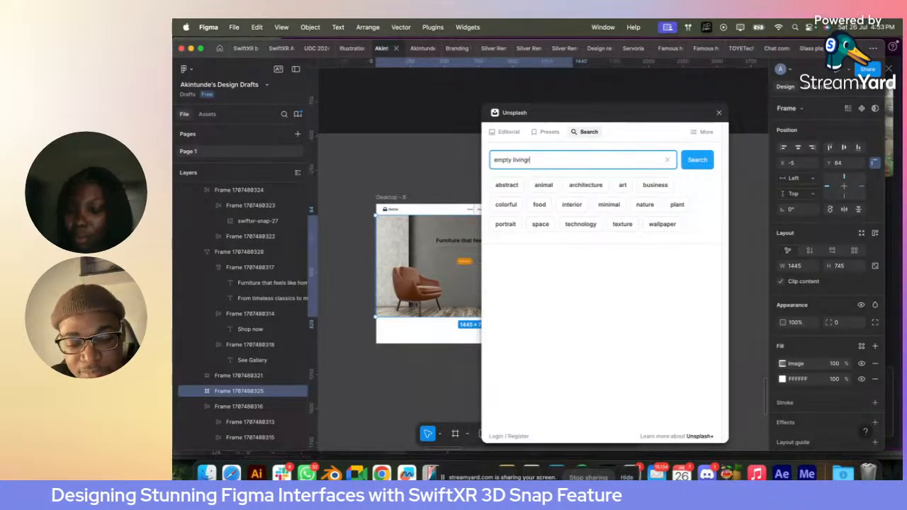
pyautogui.write('oom')
pyautogui.press('Return')
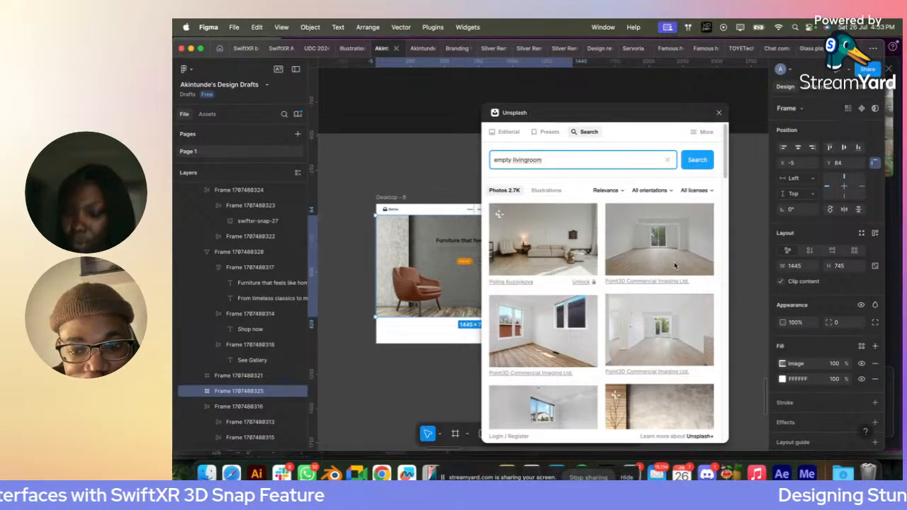
pyautogui.moveTo(674, 262); pyautogui.dragTo(447, 264)
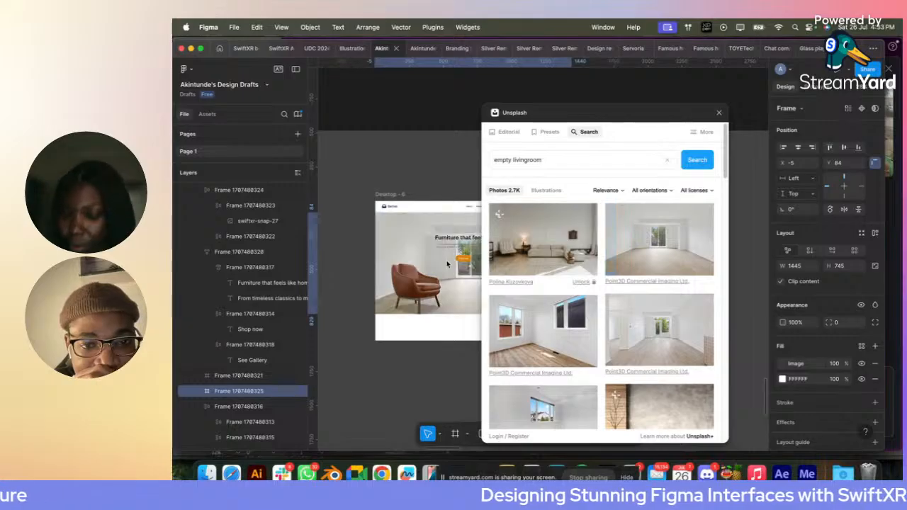
pyautogui.click(718, 113)
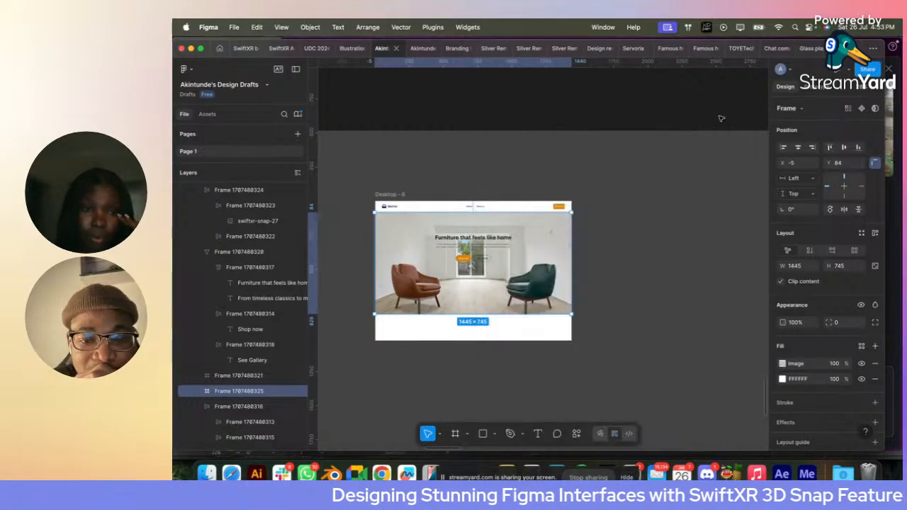
pyautogui.click(653, 159)
pyautogui.scroll(5, 470, 250)
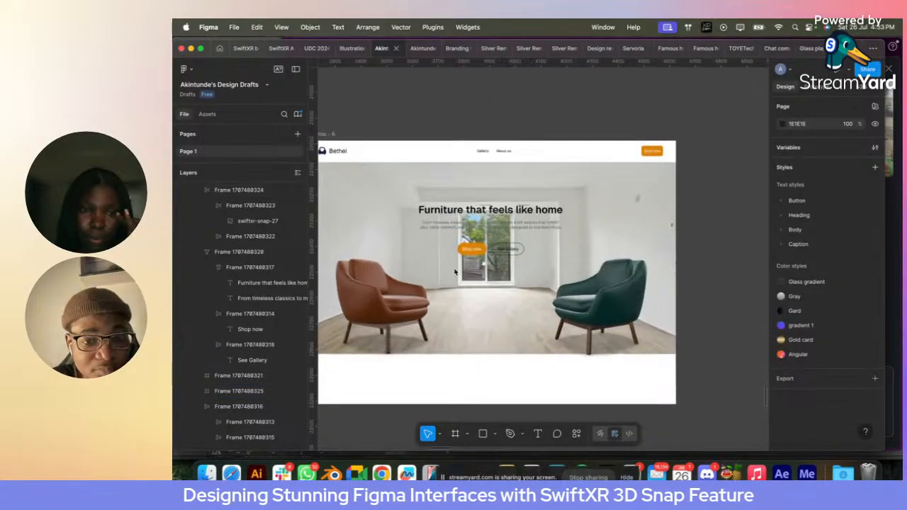
# - Set the hero image frame's width to 1440 and centre it horizontally in Desktop - 6
pyautogui.click(419, 229)
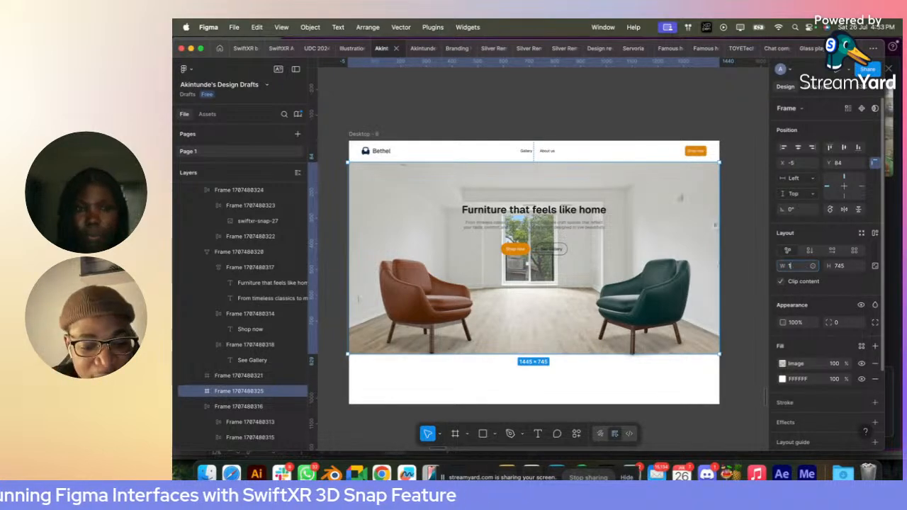
pyautogui.write('1440')
pyautogui.press('Return')
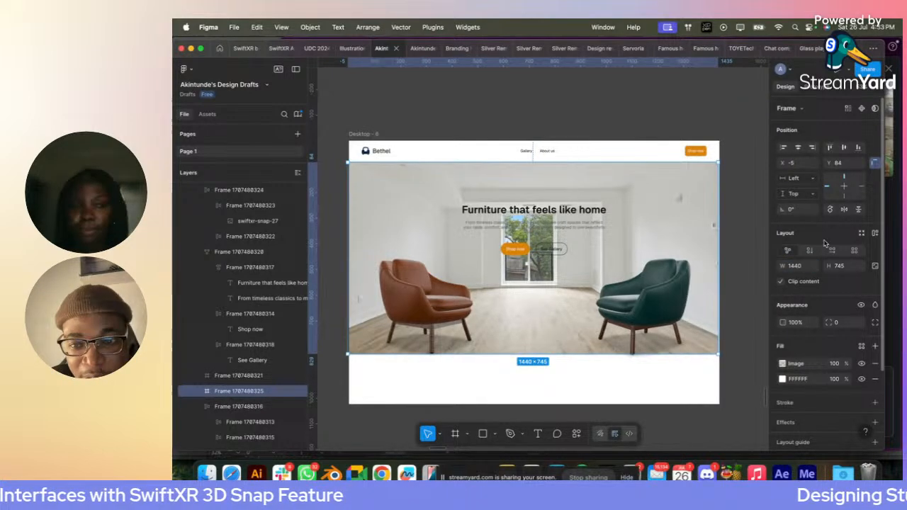
pyautogui.click(797, 147)
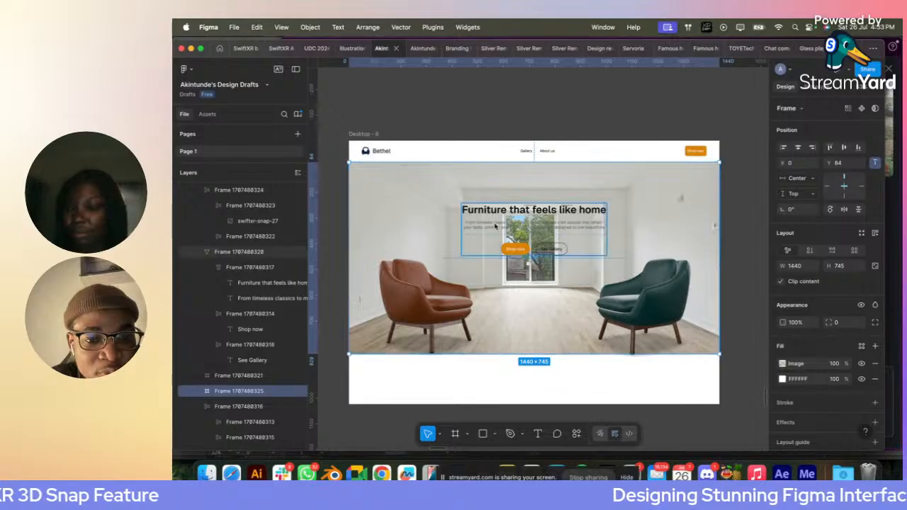
# - Draw a 1440 × 746 rectangle covering the whole hero image below the navigation bar
pyautogui.click(482, 434)
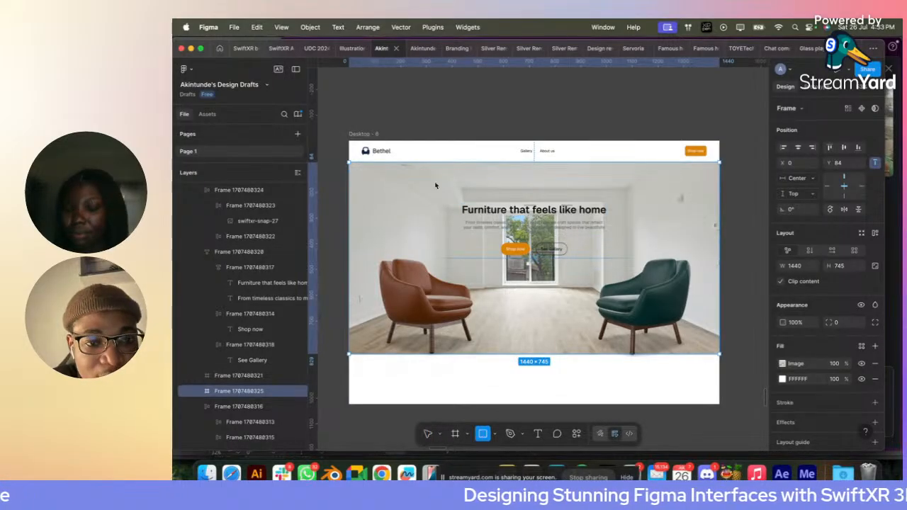
pyautogui.moveTo(355, 169)
pyautogui.mouseDown()
pyautogui.moveTo(552, 265)
pyautogui.moveTo(719, 264)
pyautogui.mouseUp()
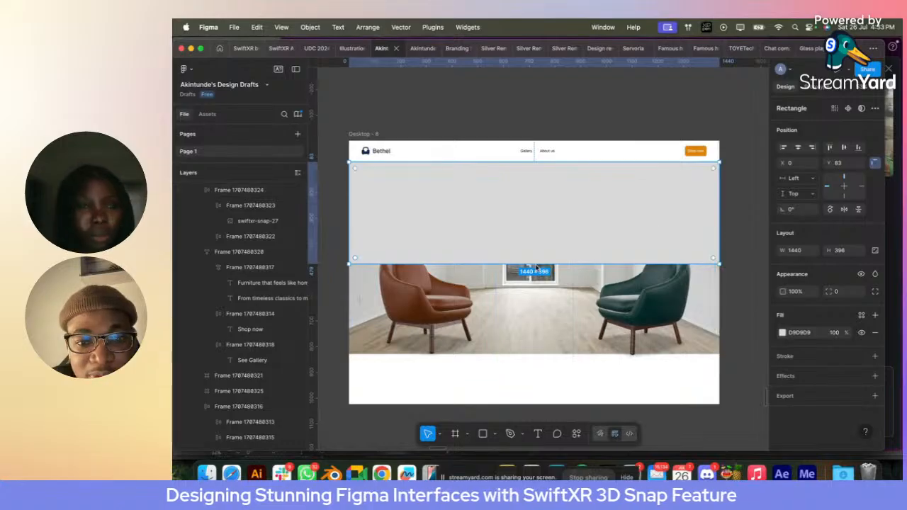
pyautogui.moveTo(539, 265); pyautogui.dragTo(544, 353)
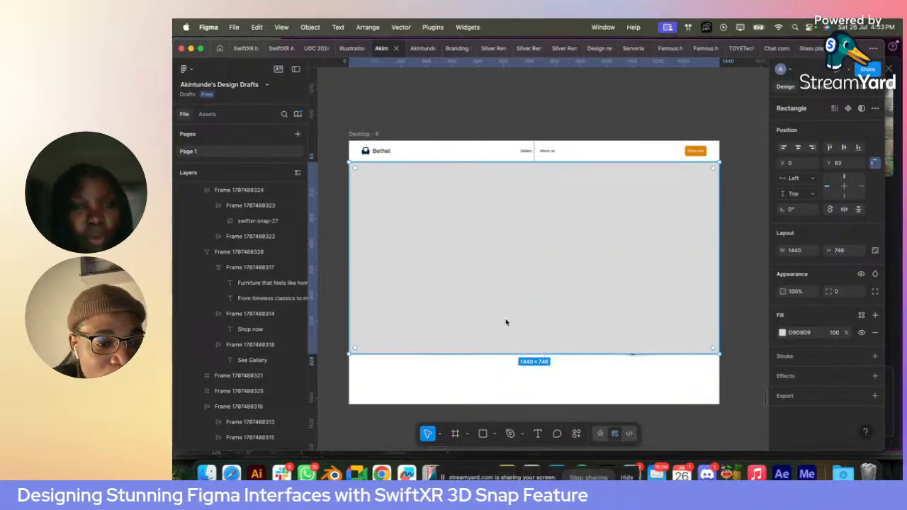
# - Move the grey rectangle inside the hero image frame, behind the hero content, and align it to the frame's top edge
pyautogui.press('Delete')
pyautogui.click(375, 211)
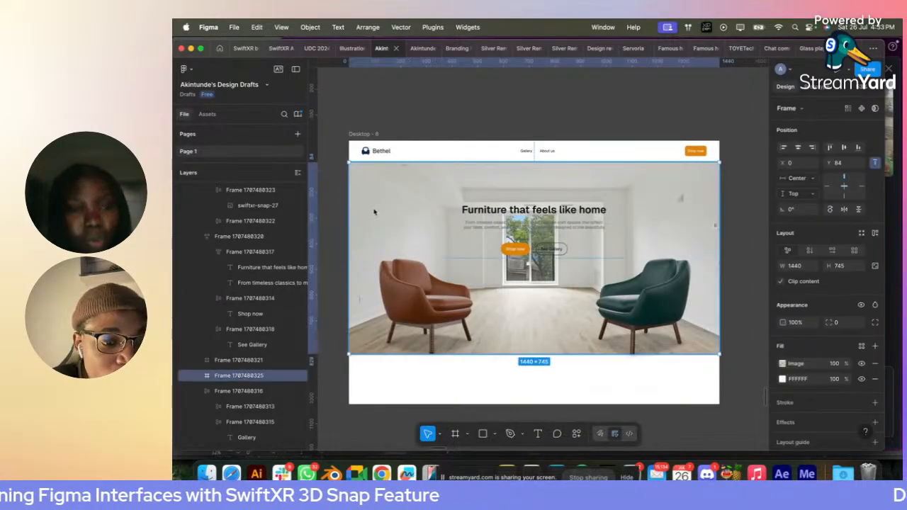
pyautogui.press('super+z')
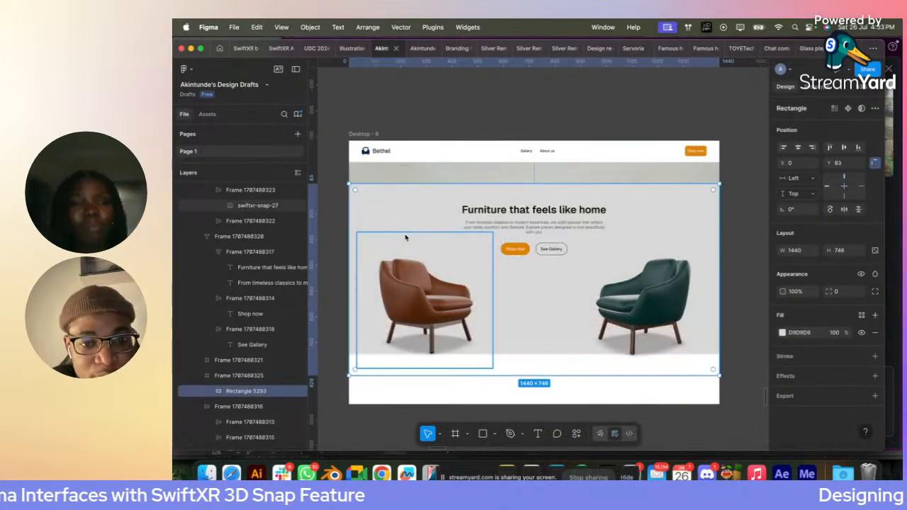
pyautogui.click(831, 147)
# - Change the overlay rectangle's fill to a linear gradient with both colour stops set to white FFFFFF
pyautogui.click(782, 332)
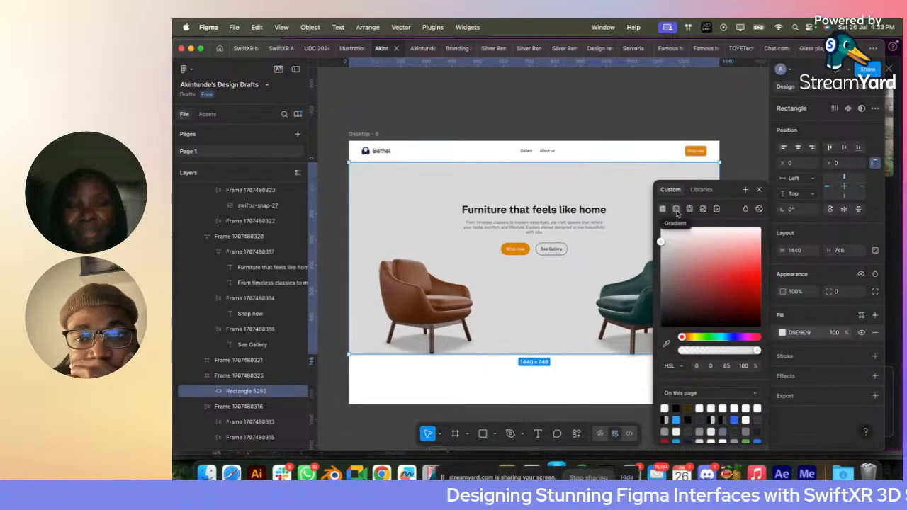
pyautogui.click(676, 210)
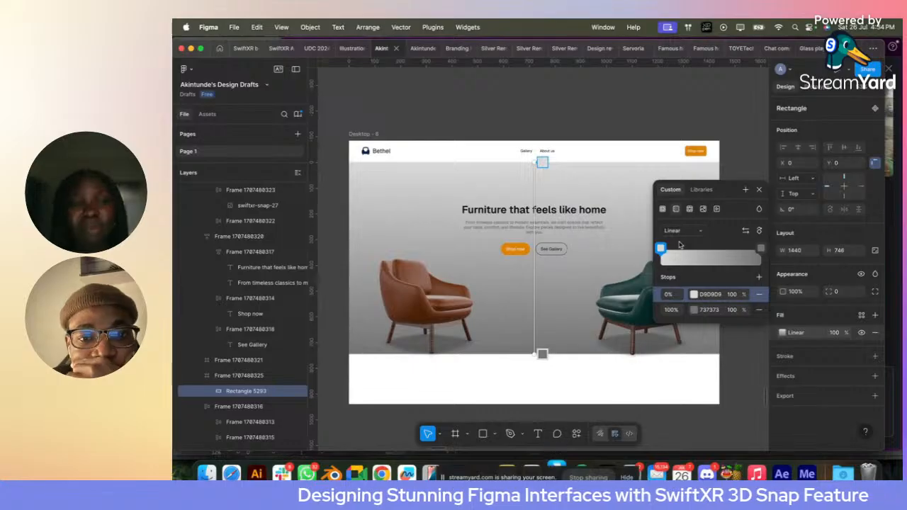
pyautogui.click(693, 310)
pyautogui.moveTo(583, 296); pyautogui.dragTo(535, 212)
pyautogui.click(696, 296)
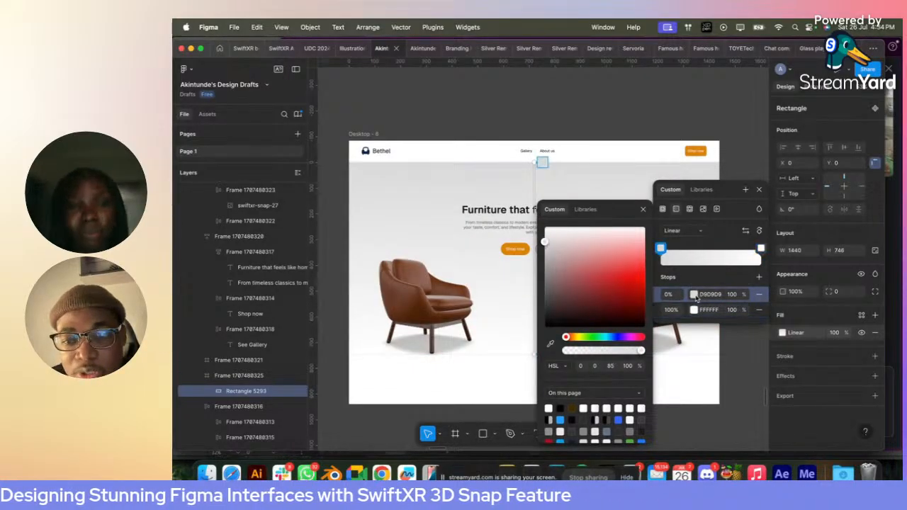
pyautogui.click(696, 297)
pyautogui.click(694, 294)
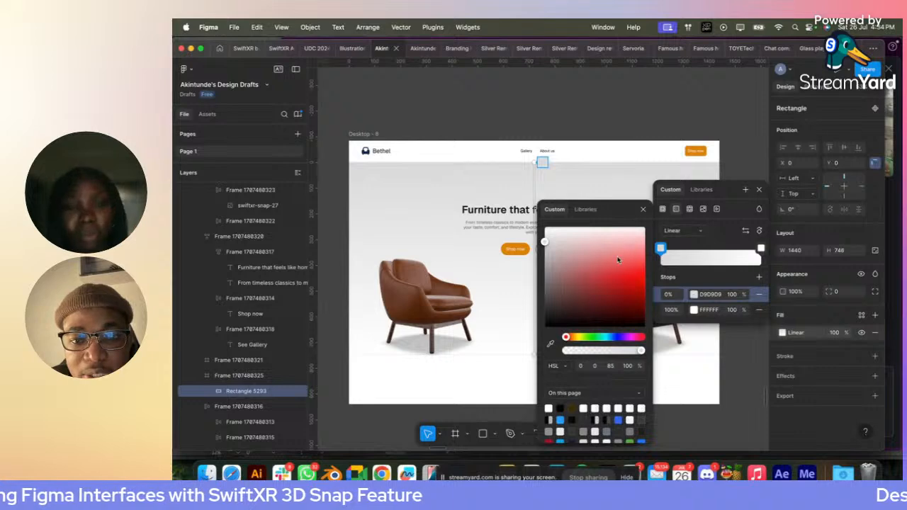
pyautogui.moveTo(618, 260); pyautogui.dragTo(516, 205)
# - Set the opacity of the gradient's 100% stop to 0 so the overlay fades from white to transparent
pyautogui.click(732, 310)
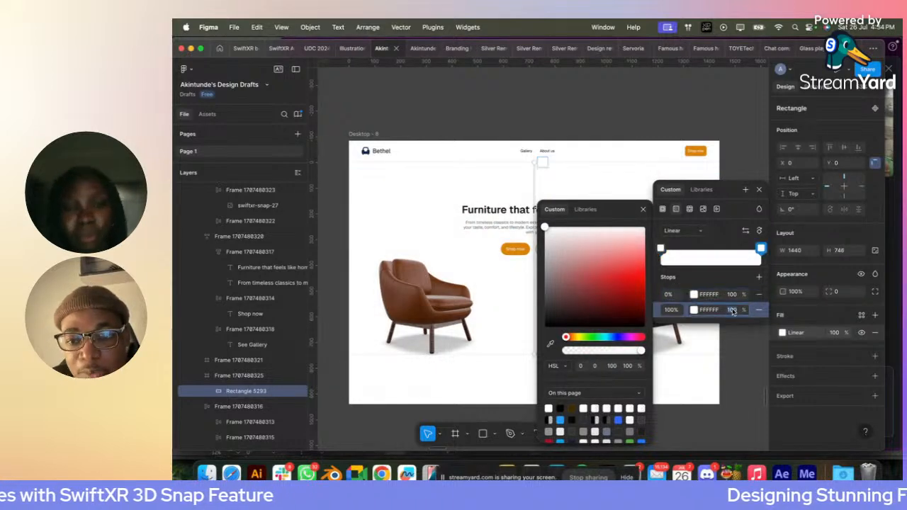
pyautogui.write('10')
pyautogui.press('BackSpace')
pyautogui.press('BackSpace')
pyautogui.write('0')
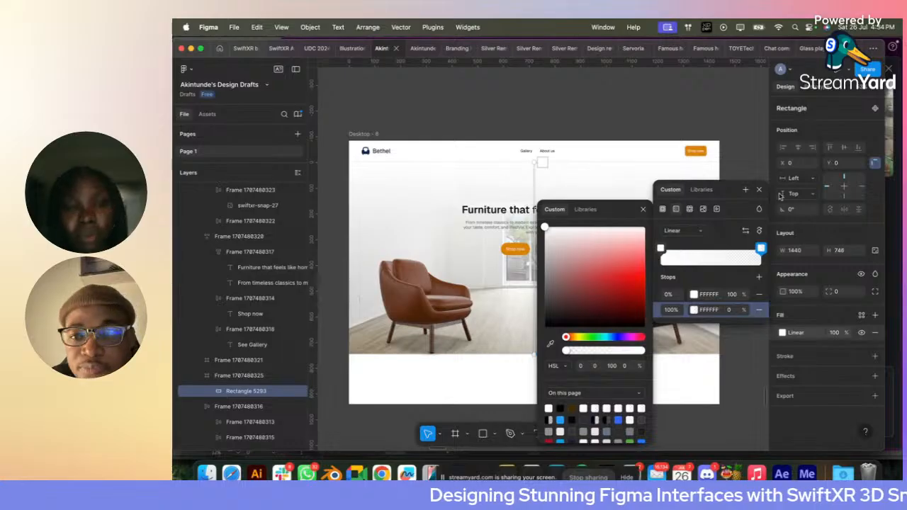
pyautogui.click(744, 169)
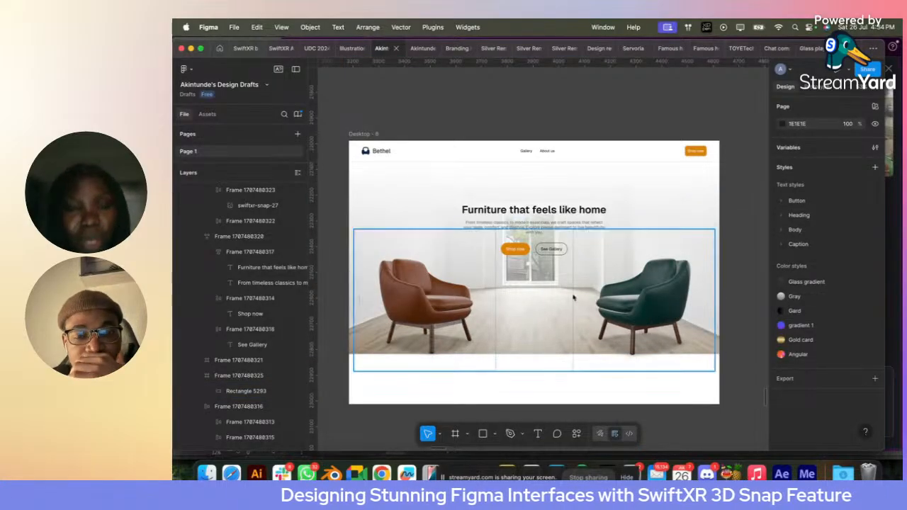
# - Move the hero text block with its two buttons up to Y 174, above the chairs
pyautogui.scroll(2, 555, 253)
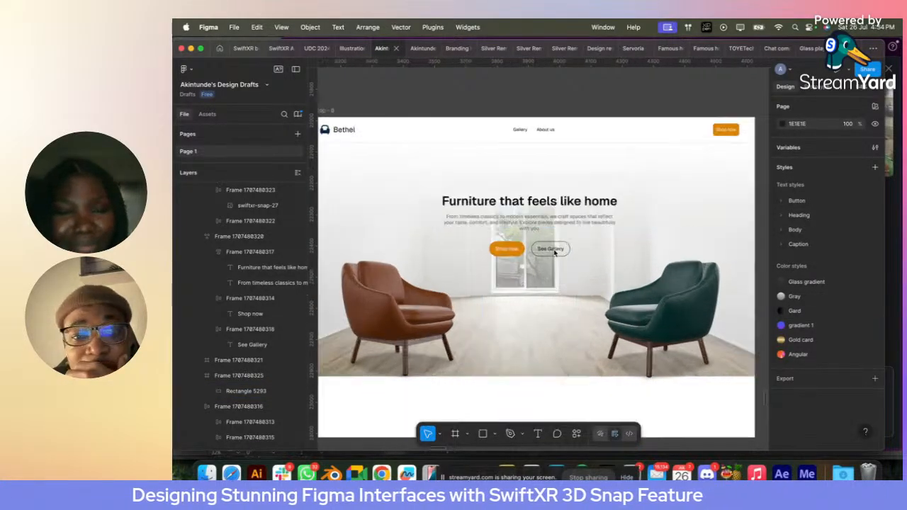
pyautogui.click(546, 250)
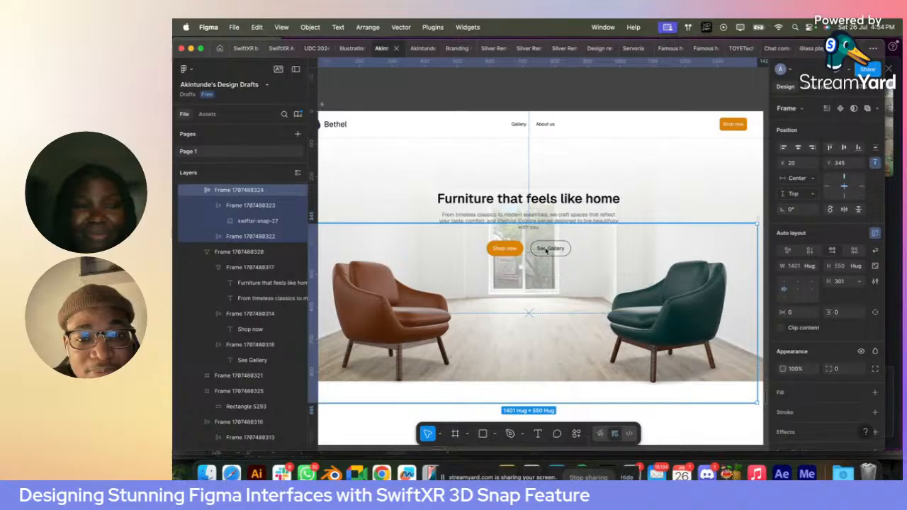
pyautogui.click(528, 207)
pyautogui.moveTo(528, 206); pyautogui.dragTo(528, 184)
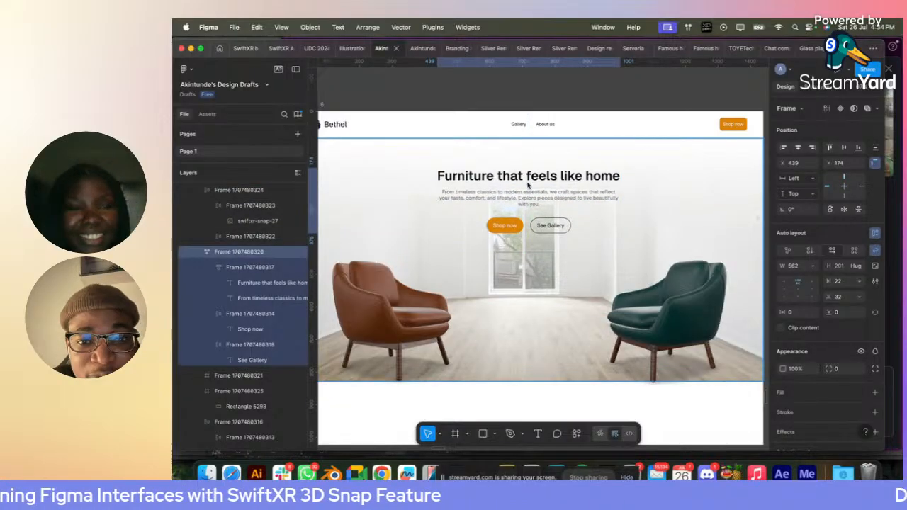
# - Apply the Base/White colour style as the fill of the See Gallery button
pyautogui.click(547, 225)
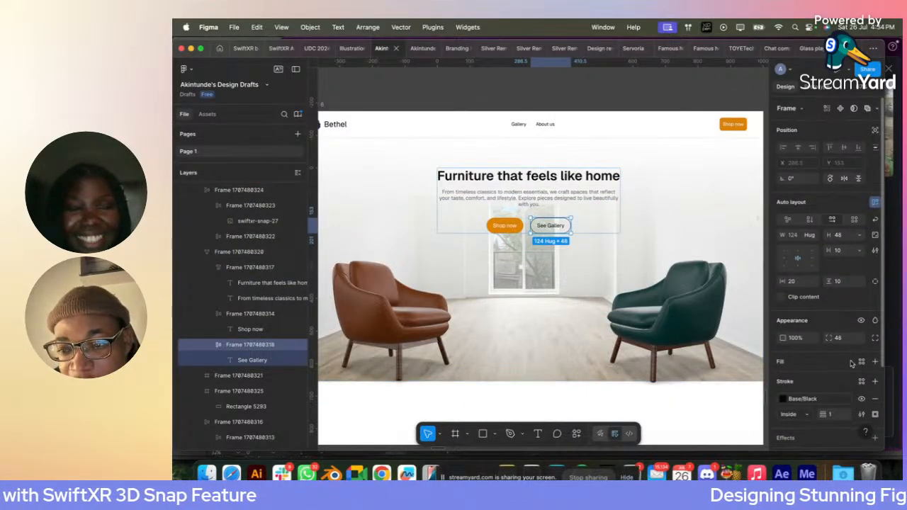
pyautogui.click(861, 362)
pyautogui.click(684, 338)
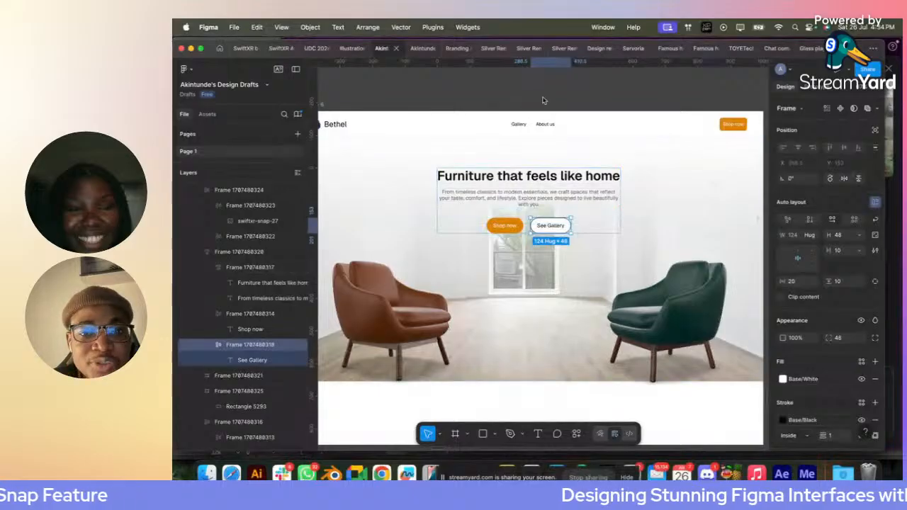
pyautogui.click(544, 100)
pyautogui.scroll(-5, 544, 100)
pyautogui.scroll(2, 543, 100)
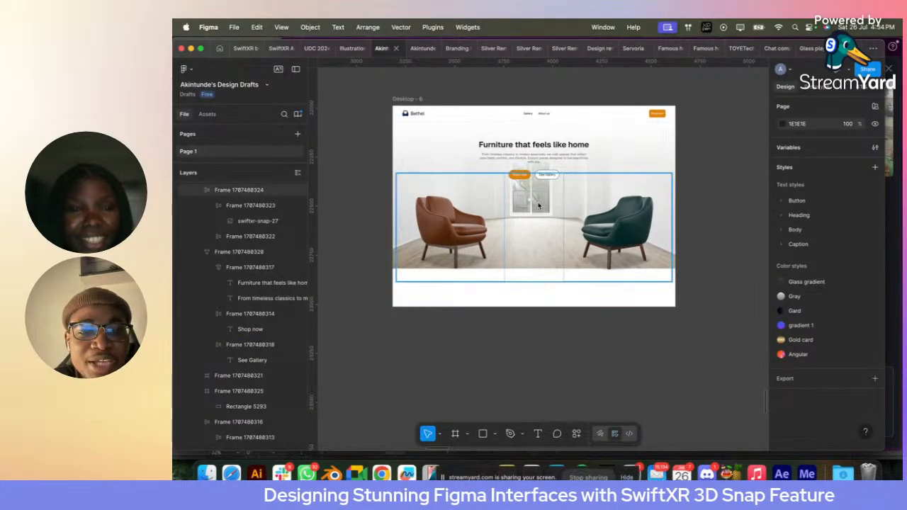
# - Enlarge the hero image frame proportionally around its centre to about 1738 × 899, keeping its upper edge in place
pyautogui.click(429, 149)
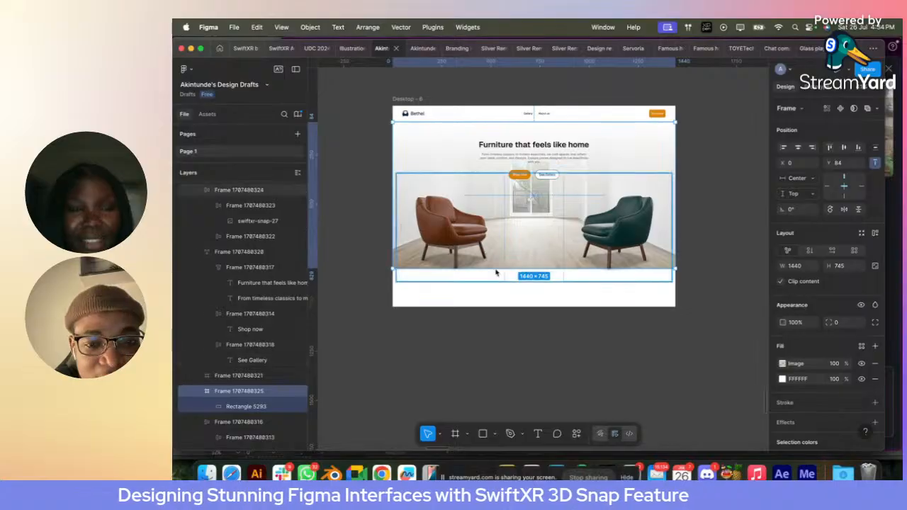
pyautogui.moveTo(501, 269); pyautogui.dragTo(497, 302)
# - Reduce the gap between the two chairs to 141 and move the hero text block slightly down towards them
pyautogui.click(610, 213)
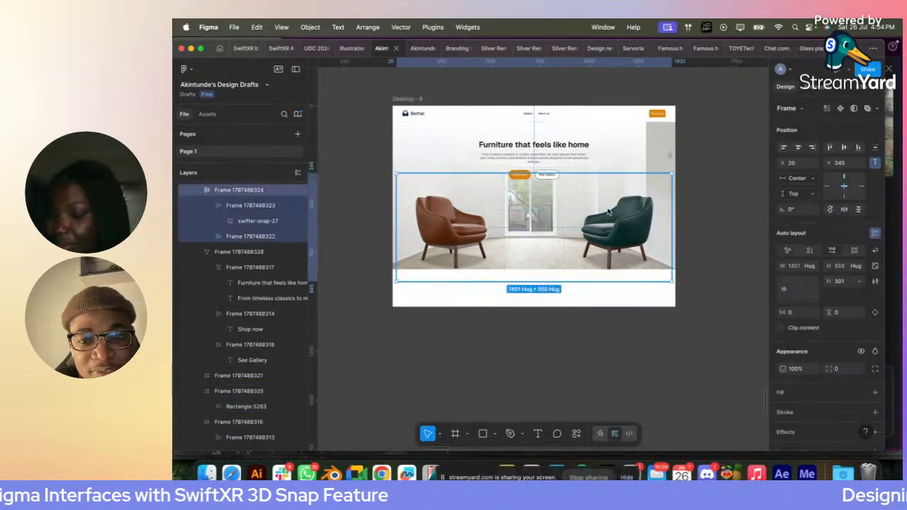
pyautogui.click(841, 282)
pyautogui.hotkey('shift', 'Down')
pyautogui.hotkey('shift', 'Down')
pyautogui.hotkey('shift', 'Down')
pyautogui.hotkey('shift', 'Down')
pyautogui.hotkey('shift', 'Down')
pyautogui.hotkey('shift', 'Down')
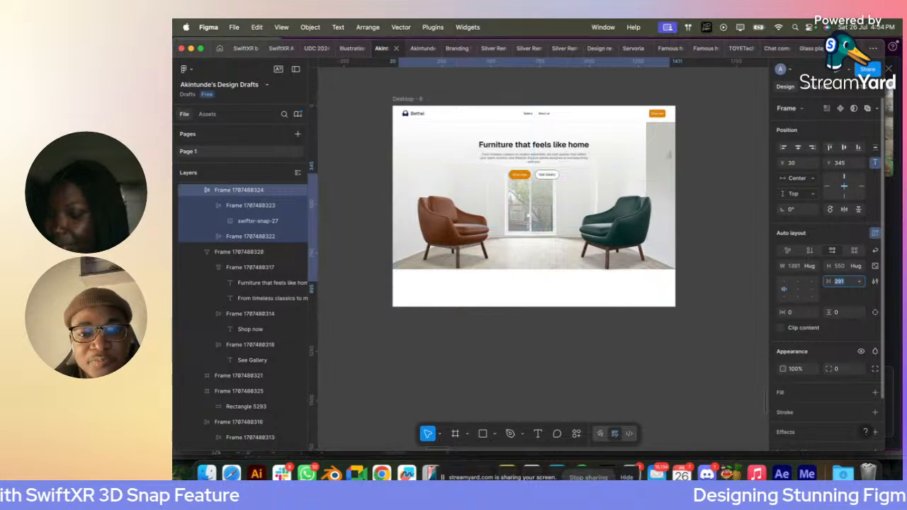
pyautogui.hotkey('shift', 'Down')
pyautogui.hotkey('shift', 'Down')
pyautogui.hotkey('shift', 'Down')
pyautogui.hotkey('shift', 'Down')
pyautogui.hotkey('shift', 'Down')
pyautogui.hotkey('shift', 'Down')
pyautogui.hotkey('shift', 'Down')
pyautogui.hotkey('shift', 'Down')
pyautogui.hotkey('shift', 'Down')
pyautogui.hotkey('shift', 'Down')
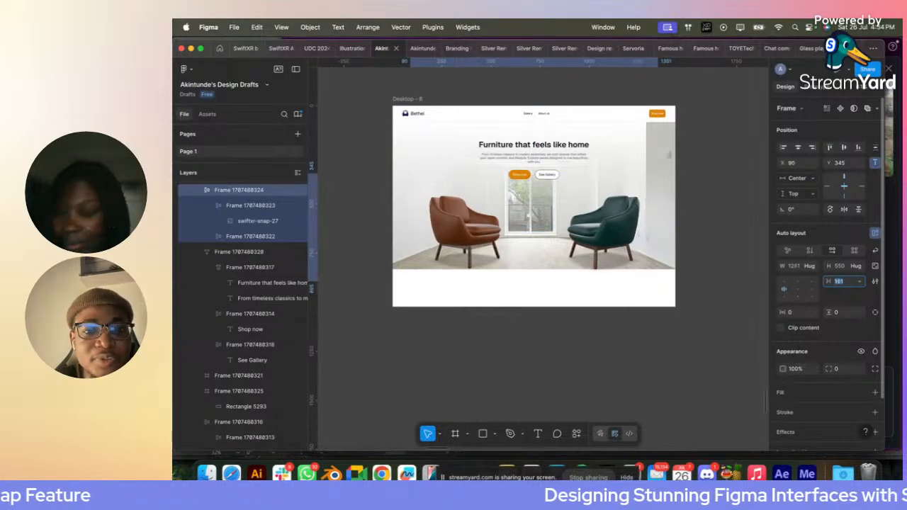
pyautogui.click(515, 148)
pyautogui.moveTo(515, 148); pyautogui.dragTo(517, 163)
# - Lower the overlay gradient's solid white start point to about the height of the hero headline
pyautogui.click(492, 130)
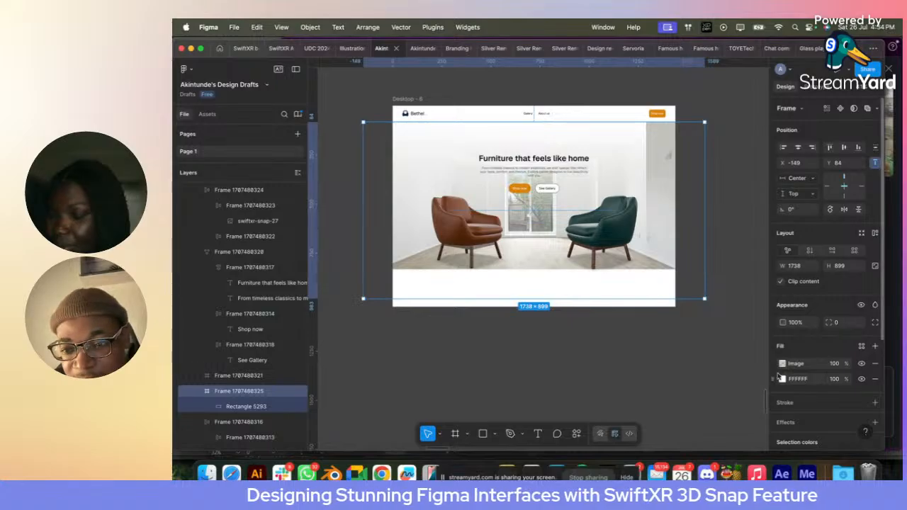
pyautogui.click(273, 406)
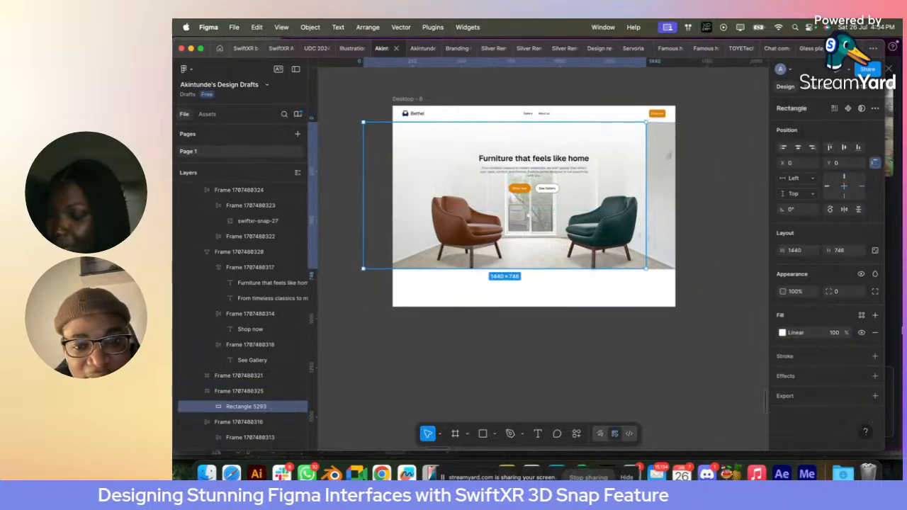
pyautogui.click(782, 333)
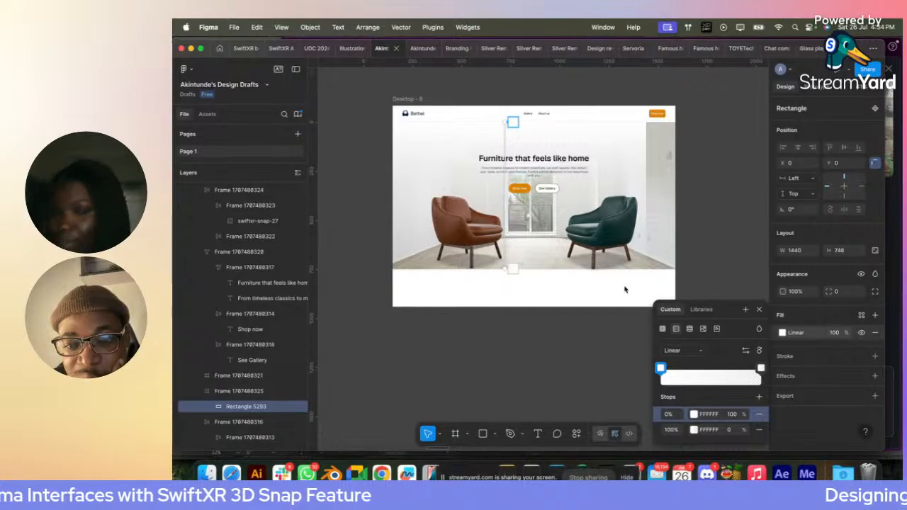
pyautogui.moveTo(512, 127); pyautogui.dragTo(503, 161)
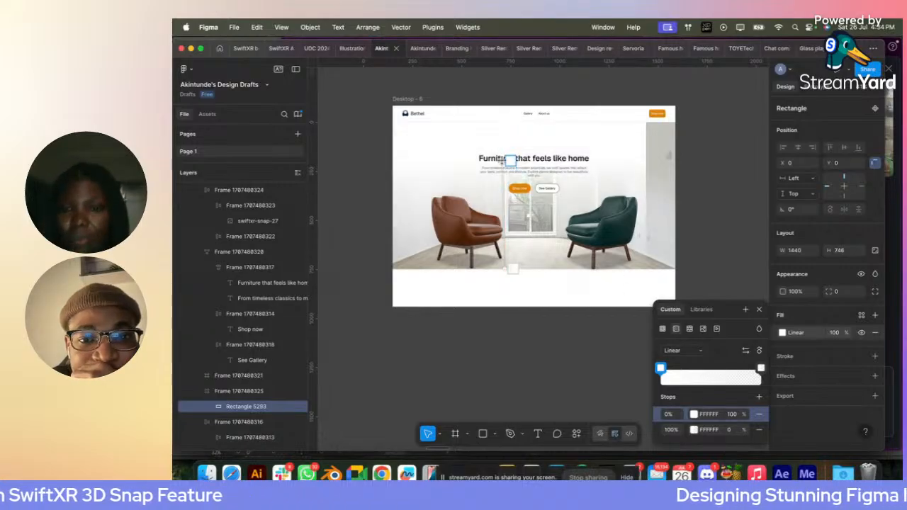
pyautogui.press('Escape')
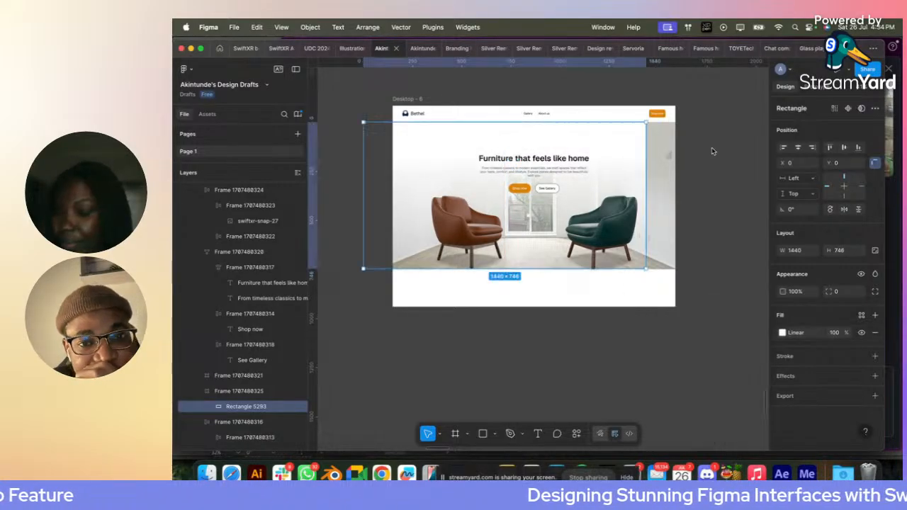
pyautogui.click(720, 148)
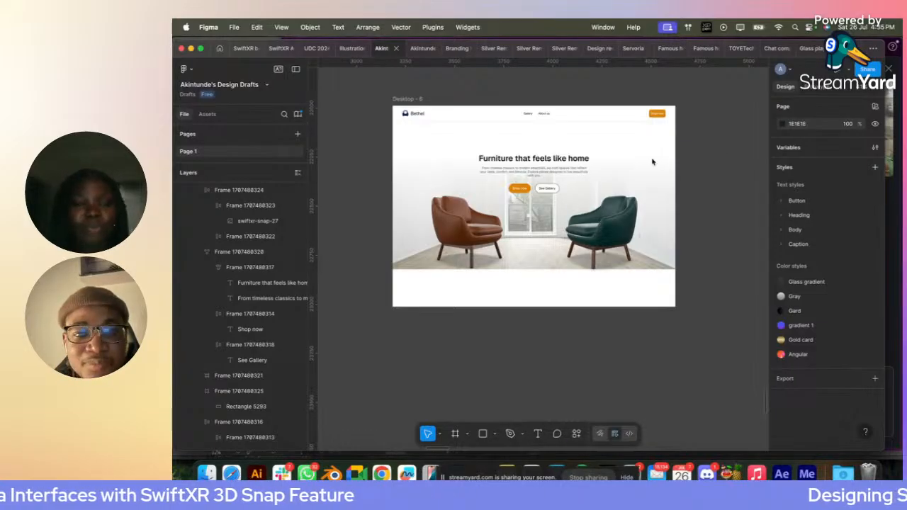
# - Move the hero text block up to Y 205 and give its headline the Heading/01 text style with centred alignment
pyautogui.moveTo(532, 177); pyautogui.dragTo(537, 159)
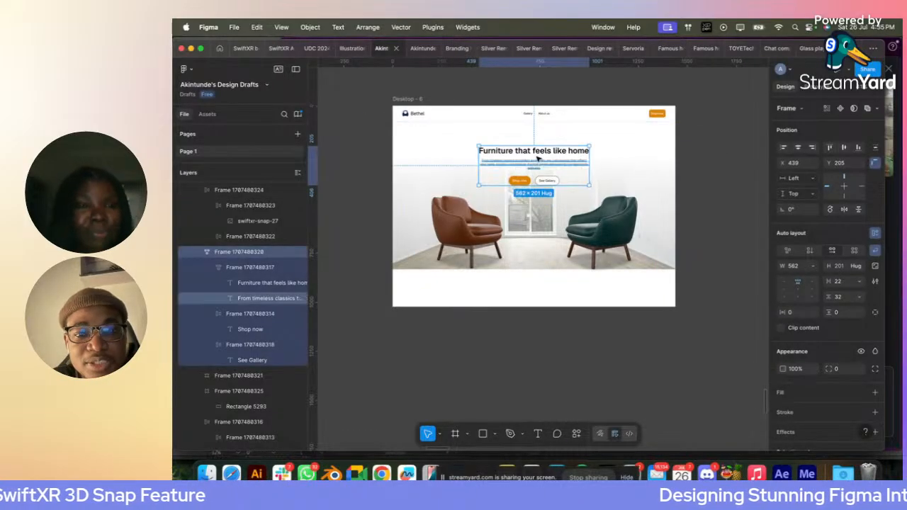
pyautogui.doubleClick(535, 152)
pyautogui.click(822, 319)
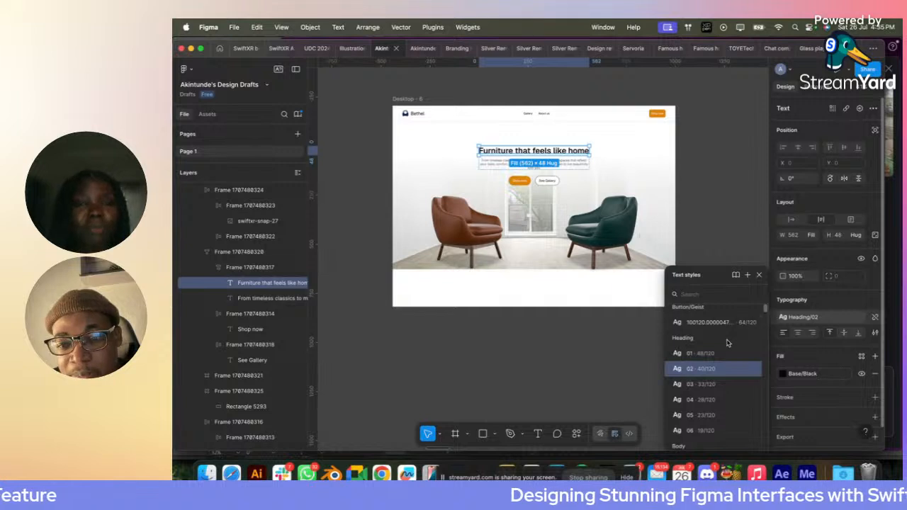
pyautogui.click(724, 353)
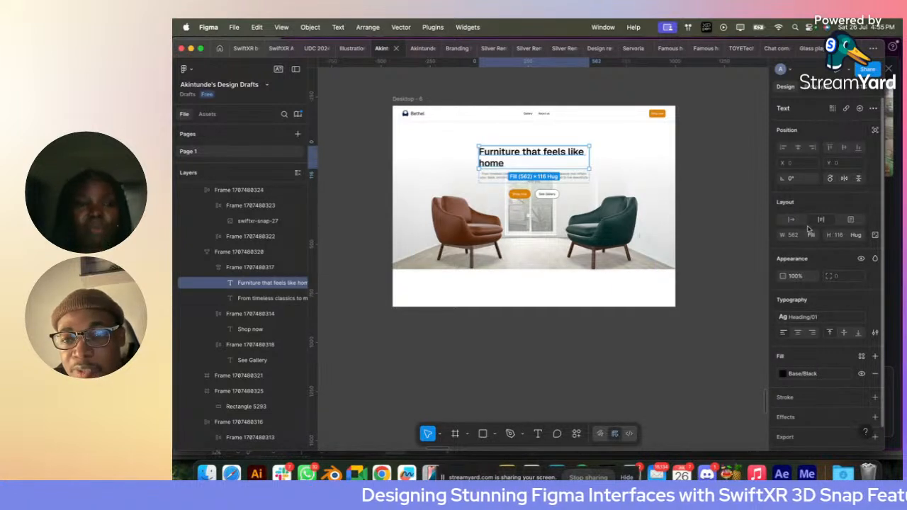
pyautogui.click(798, 333)
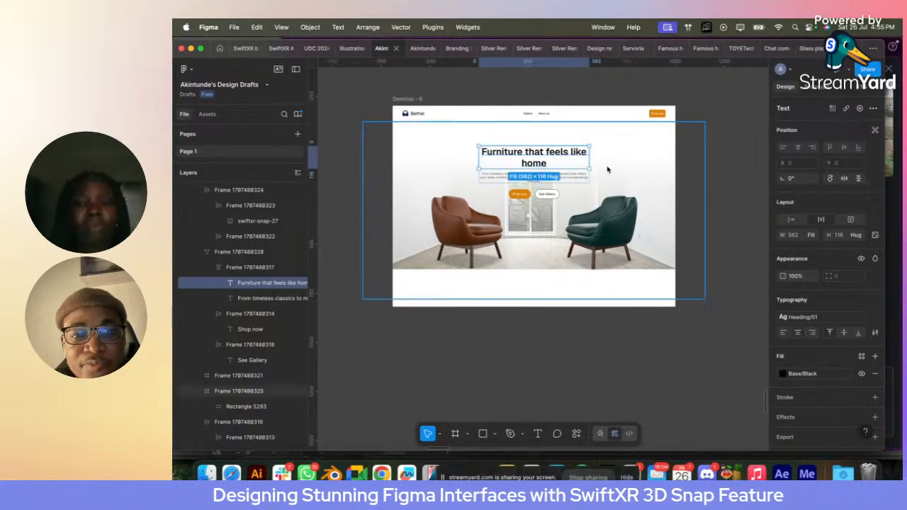
# - Narrow the container holding the headline and description to 498 wide, keeping it centred
pyautogui.click(672, 165)
pyautogui.click(565, 169)
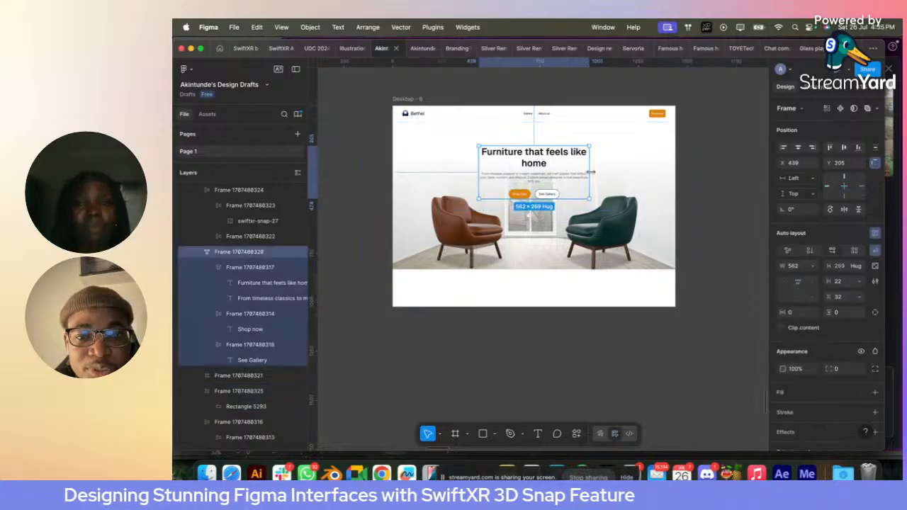
pyautogui.click(546, 165)
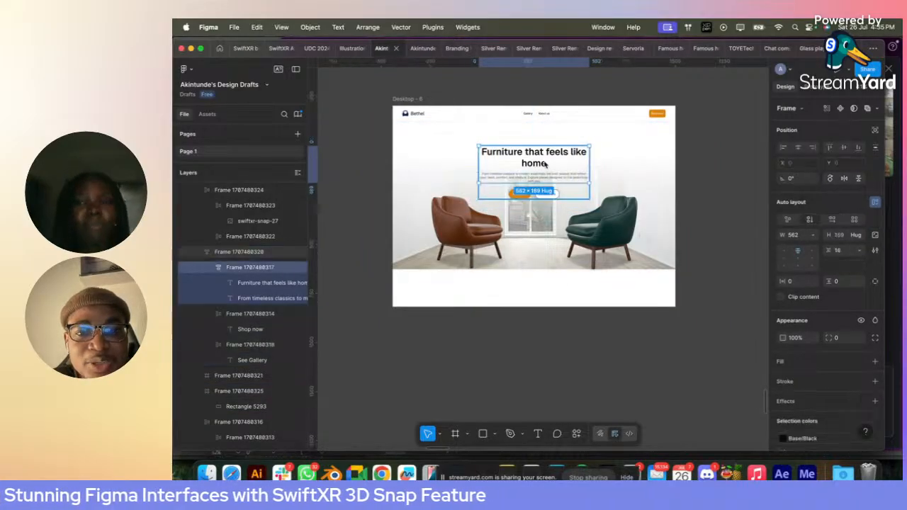
pyautogui.moveTo(587, 166); pyautogui.dragTo(583, 166)
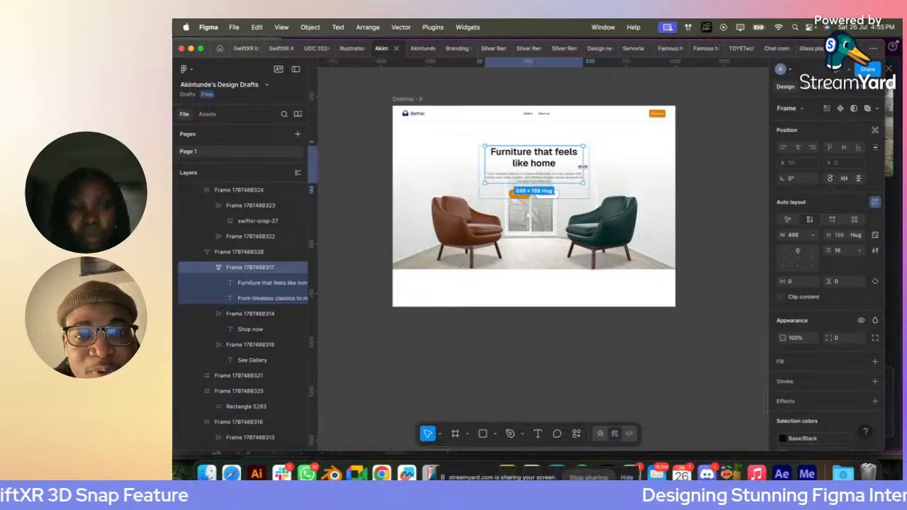
pyautogui.click(681, 172)
# - Nudge the hero text block slightly up and raise the pair of chairs to Y 292
pyautogui.click(542, 168)
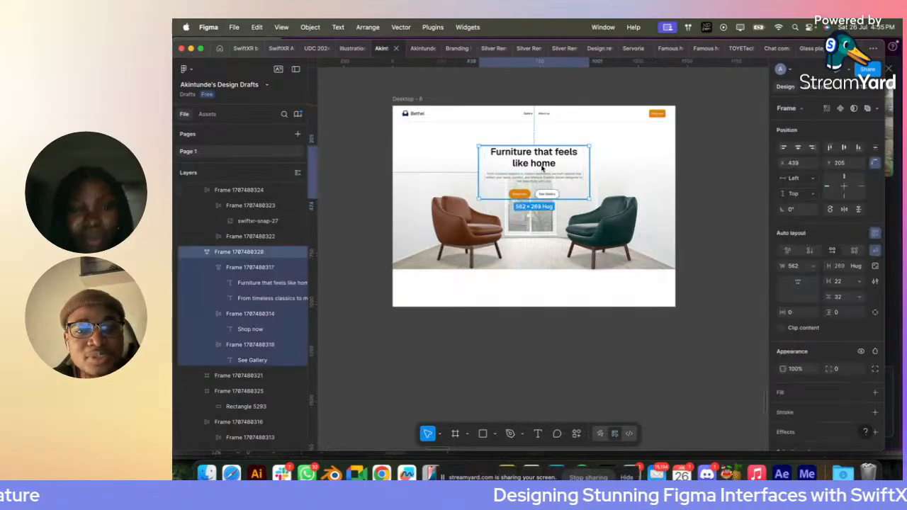
pyautogui.click(723, 122)
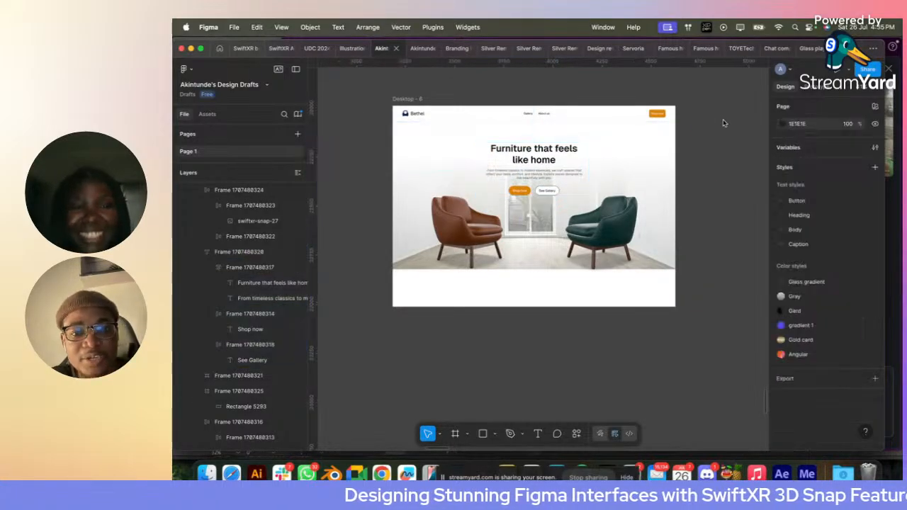
pyautogui.click(596, 224)
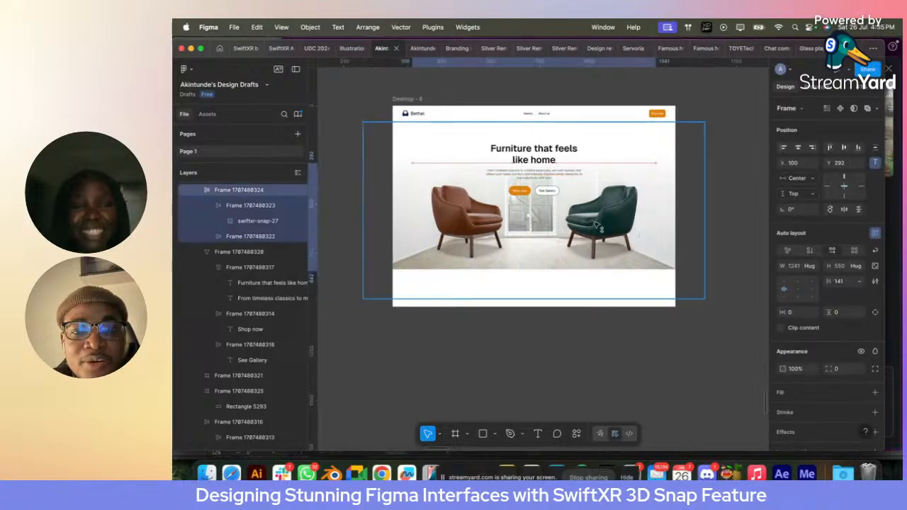
# - Centre the gradient rectangle horizontally in the hero image frame and set its height to 650
pyautogui.click(405, 204)
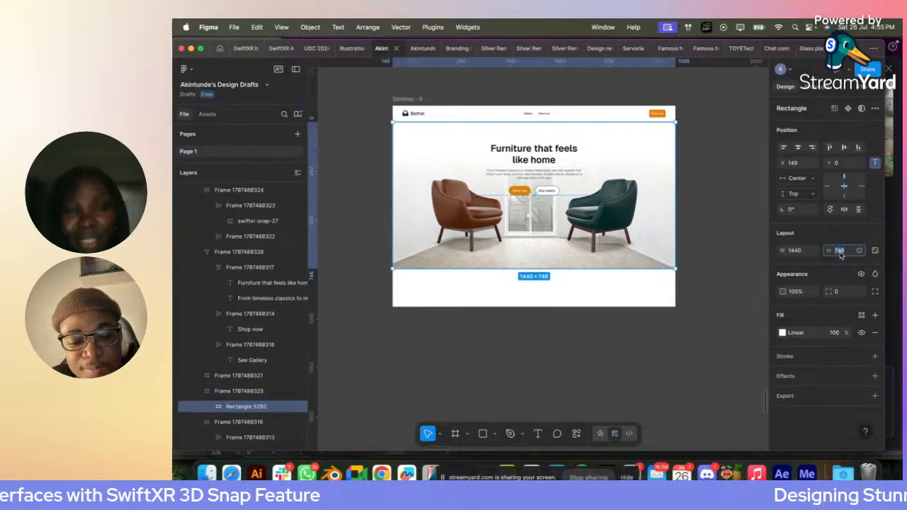
pyautogui.write('650')
pyautogui.press('Return')
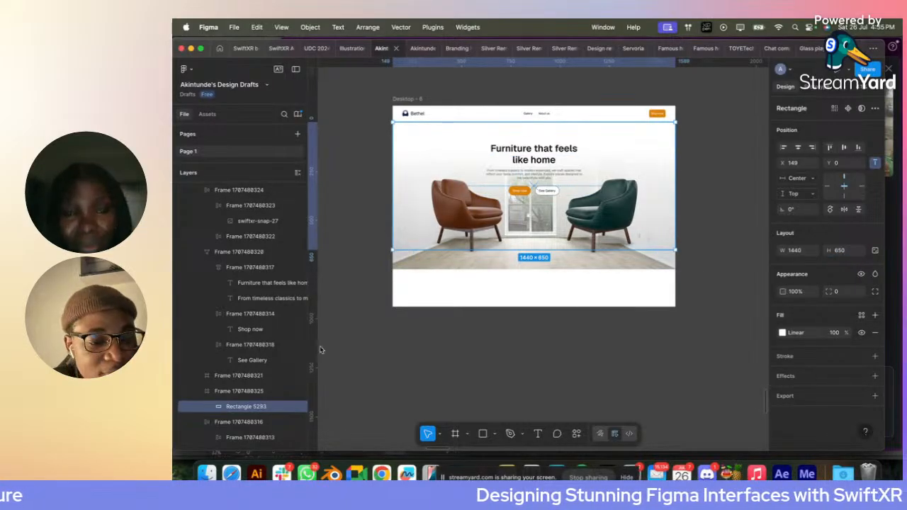
# - Move the pair of chairs into the hero image frame and centre it horizontally there
pyautogui.click(255, 390)
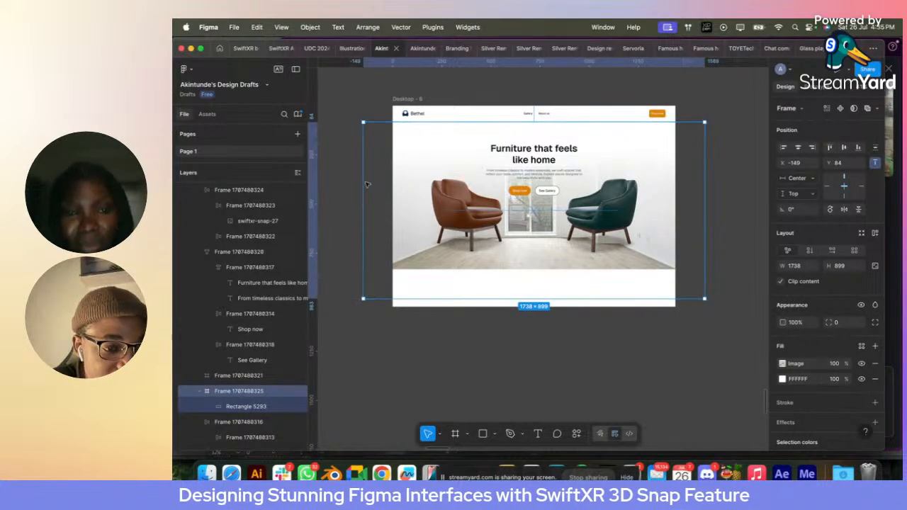
pyautogui.click(466, 190)
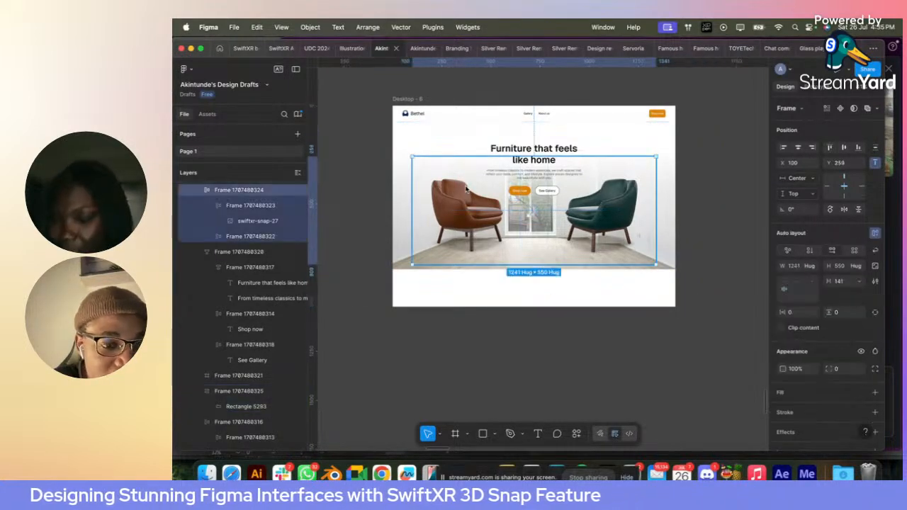
pyautogui.press('Delete')
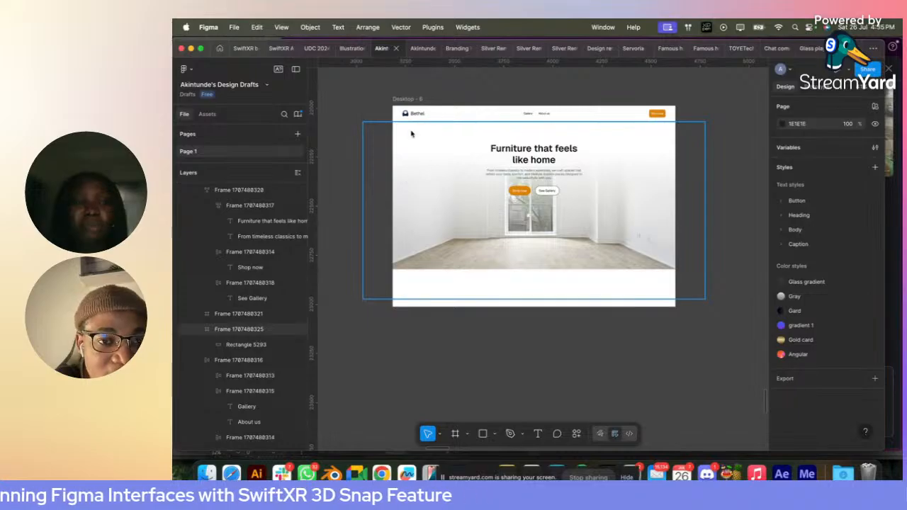
pyautogui.click(403, 175)
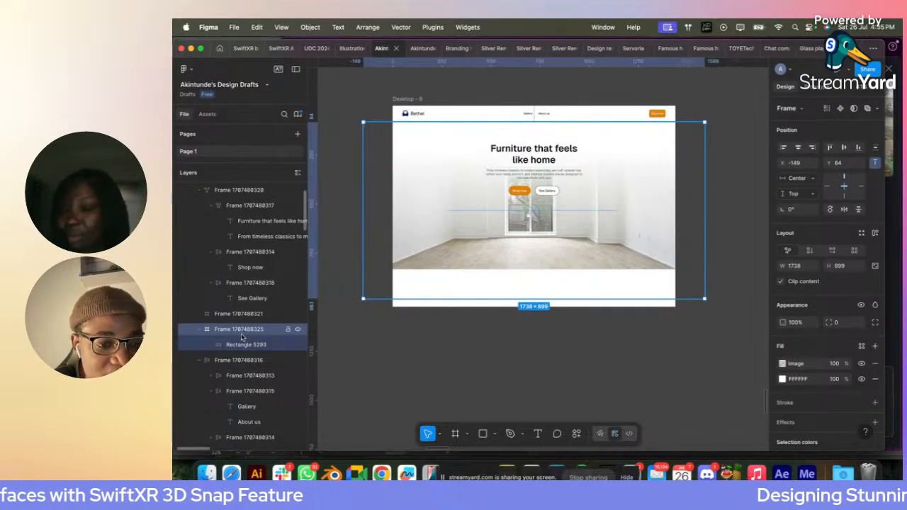
pyautogui.press('super+z')
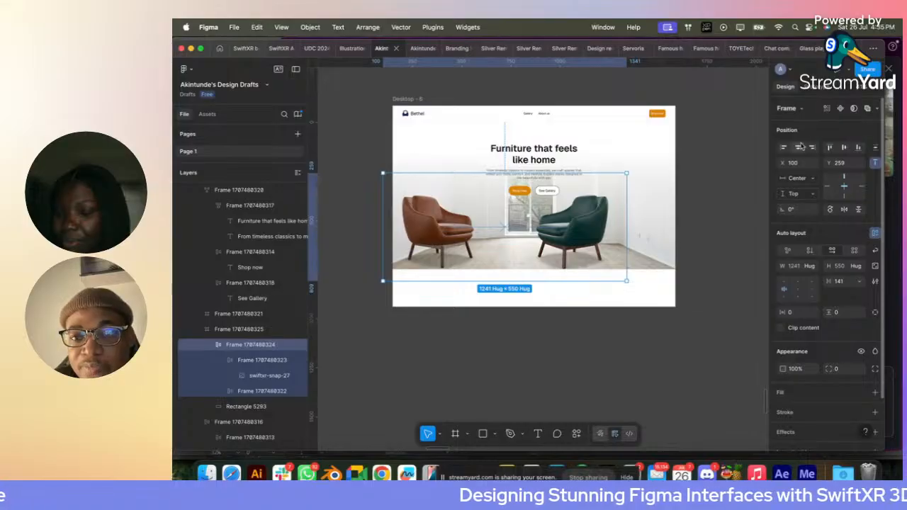
pyautogui.click(798, 147)
pyautogui.click(702, 160)
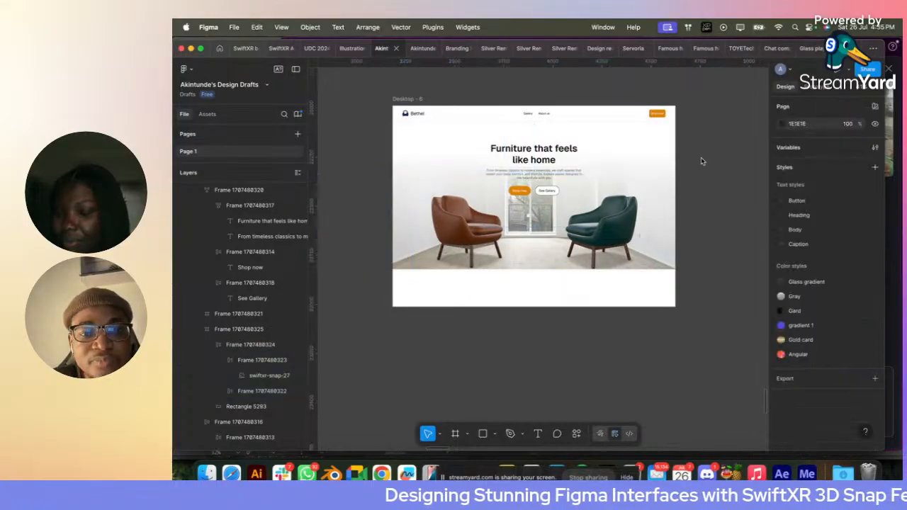
# - Raise the hero image frame to Y 80 and lower the pair of chairs inside it to Y 249
pyautogui.click(596, 234)
pyautogui.moveTo(596, 235)
pyautogui.mouseDown()
pyautogui.moveTo(596, 218)
pyautogui.moveTo(597, 235)
pyautogui.mouseUp()
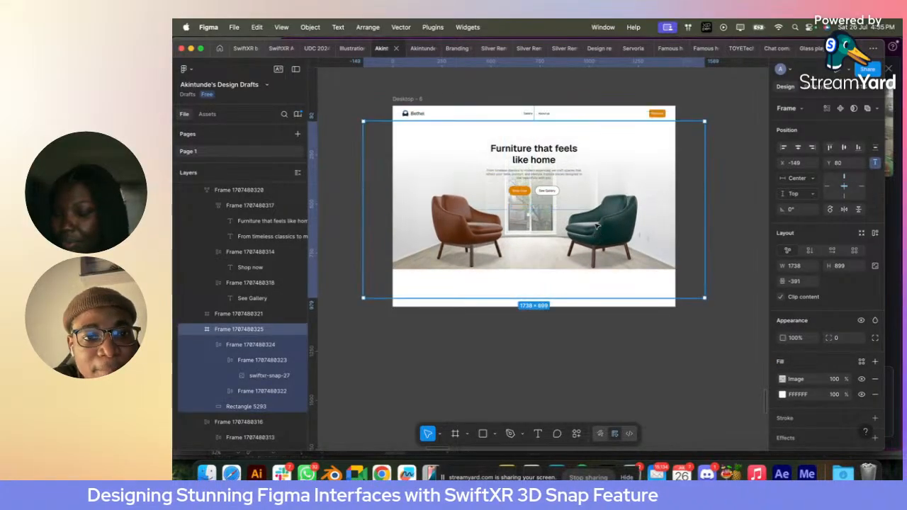
pyautogui.click(261, 347)
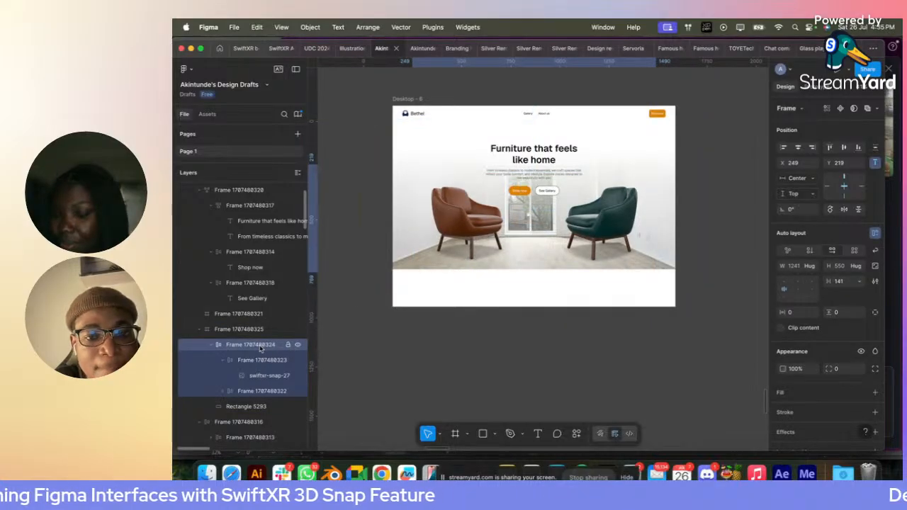
pyautogui.hotkey('shift', 'Down')
pyautogui.hotkey('shift', 'Down')
pyautogui.hotkey('shift', 'Down')
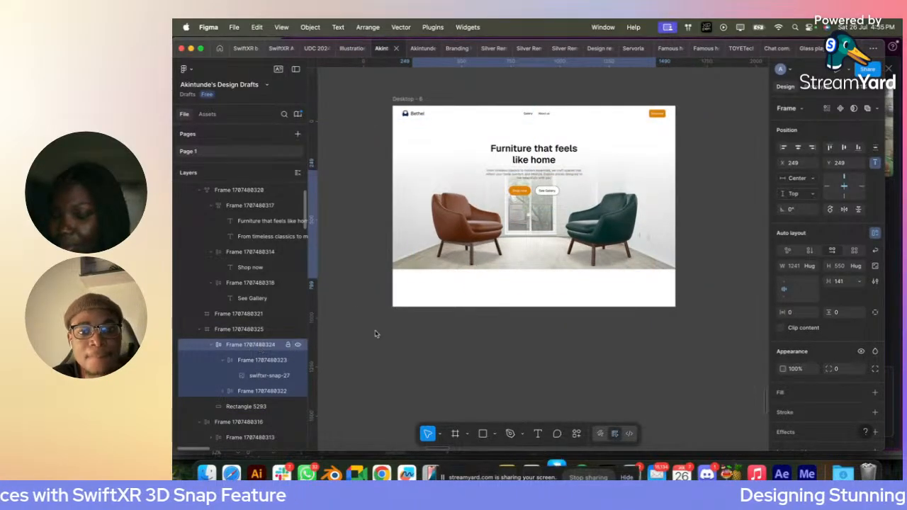
pyautogui.click(740, 141)
# - Duplicate the whole Desktop - 6 frame beside the original
pyautogui.hscroll(3, 741, 141)
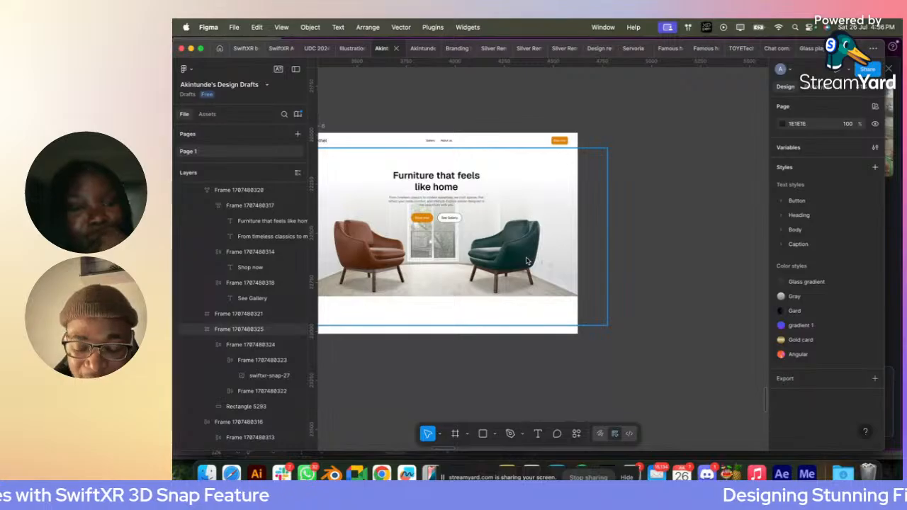
pyautogui.hscroll(-2, 366, 109)
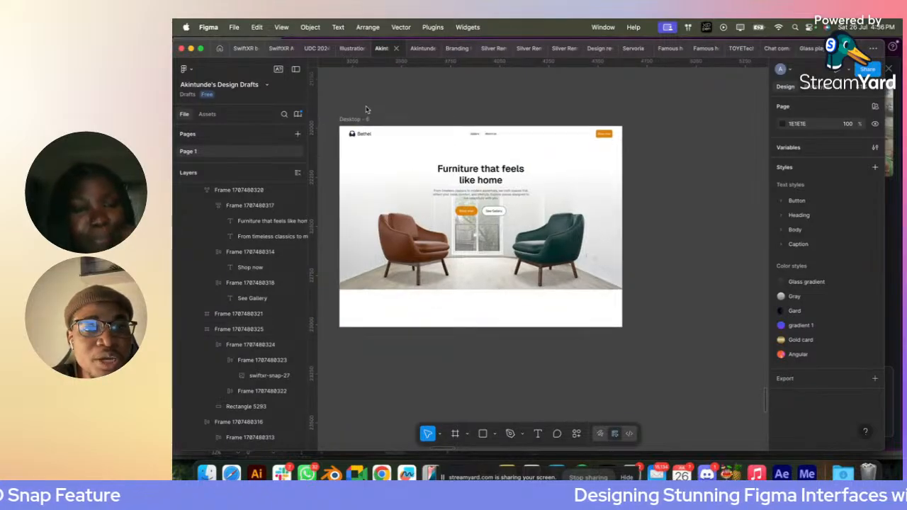
pyautogui.moveTo(358, 119); pyautogui.dragTo(662, 119)
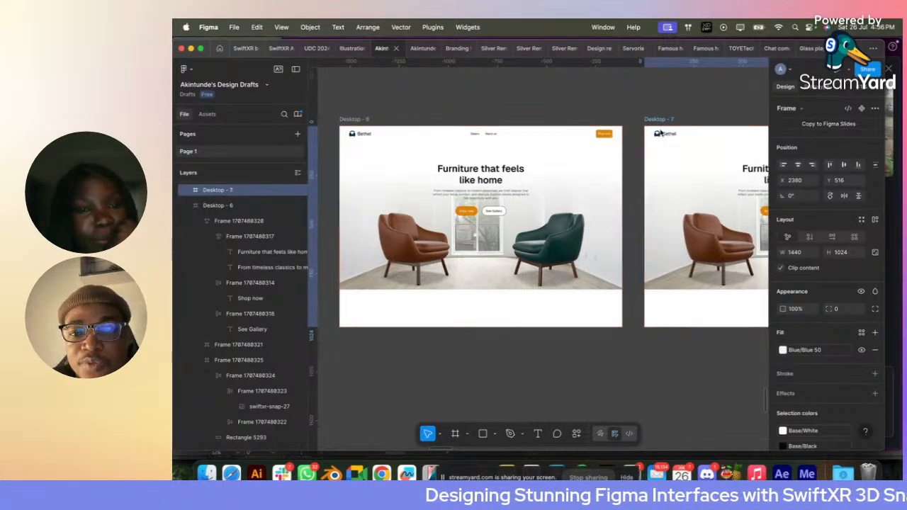
# - Set the duplicate's navigation bar width to 1440 and centre it horizontally at X 0
pyautogui.hscroll(5, 647, 150)
pyautogui.scroll(3, 647, 150)
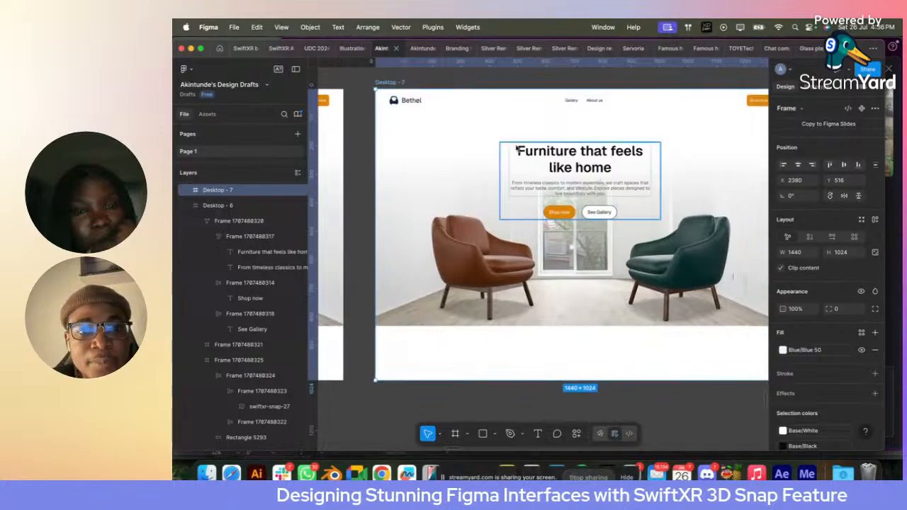
pyautogui.click(434, 104)
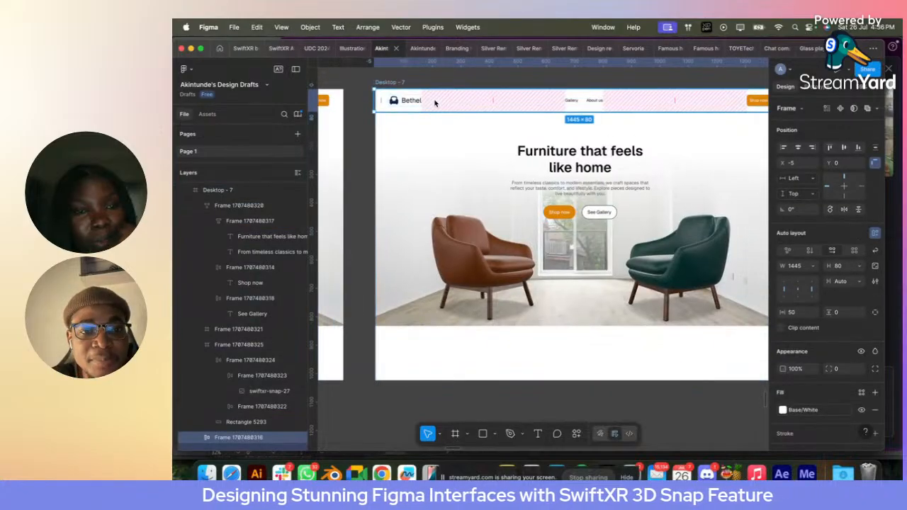
pyautogui.click(803, 268)
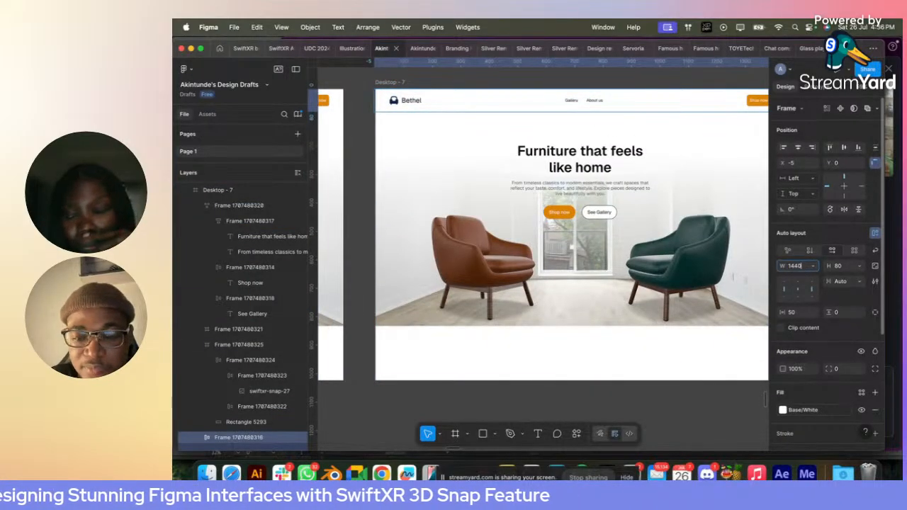
pyautogui.press('Return')
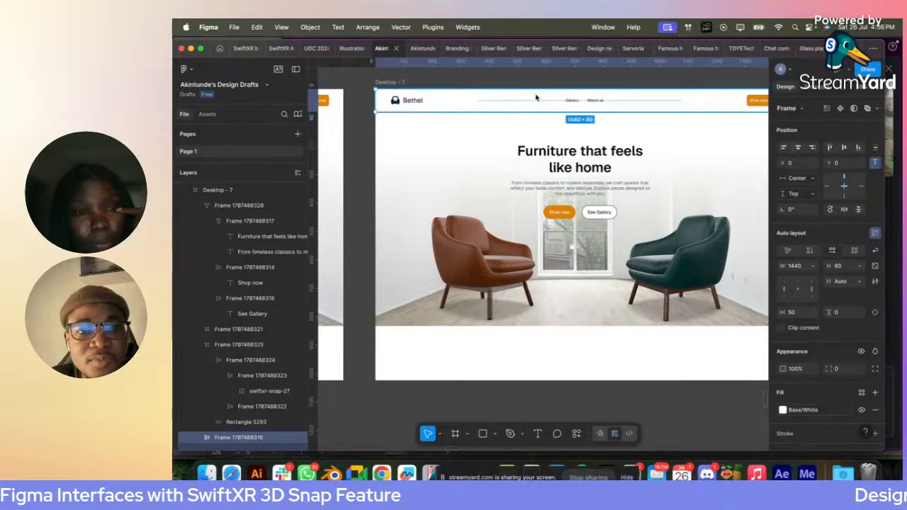
pyautogui.press('Escape')
# - Move the duplicate's hero text block to X 55 and replace its headline with "Drive the future"
pyautogui.click(606, 172)
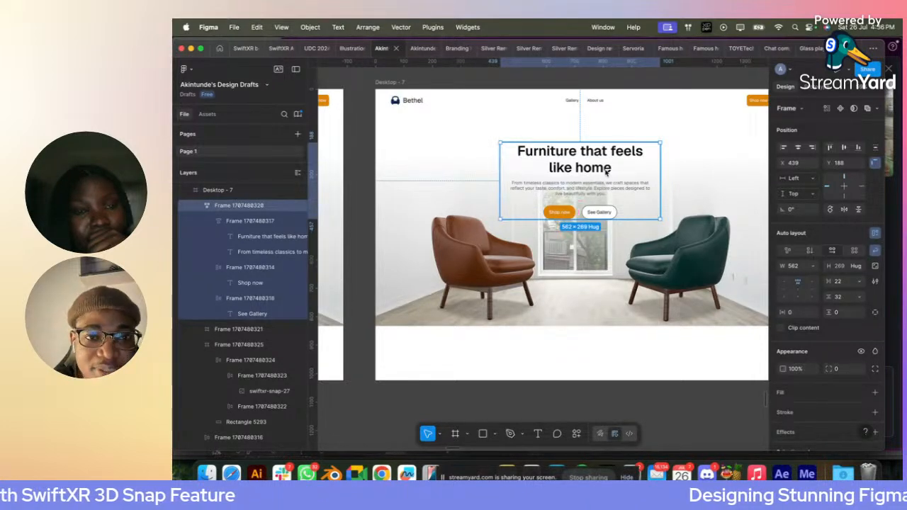
pyautogui.moveTo(574, 161); pyautogui.dragTo(462, 157)
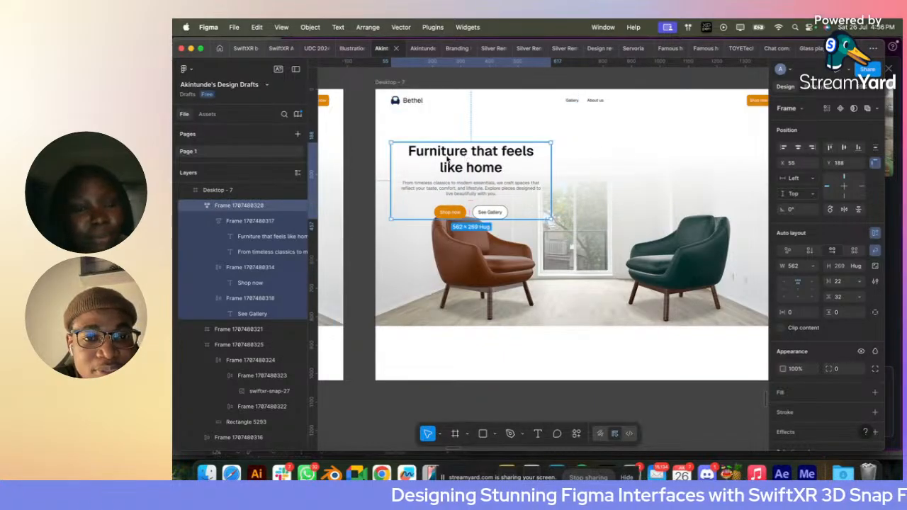
pyautogui.doubleClick(450, 162)
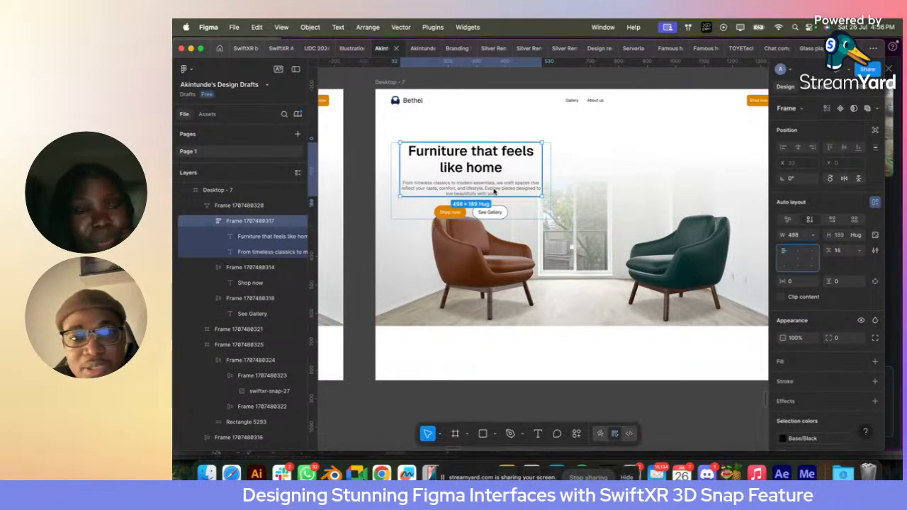
pyautogui.click(461, 167)
pyautogui.doubleClick(461, 167)
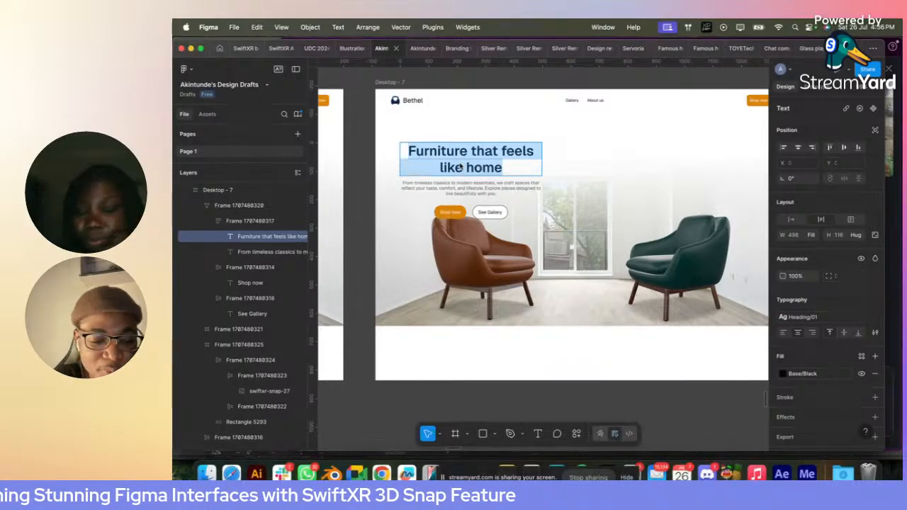
pyautogui.write('Drive ')
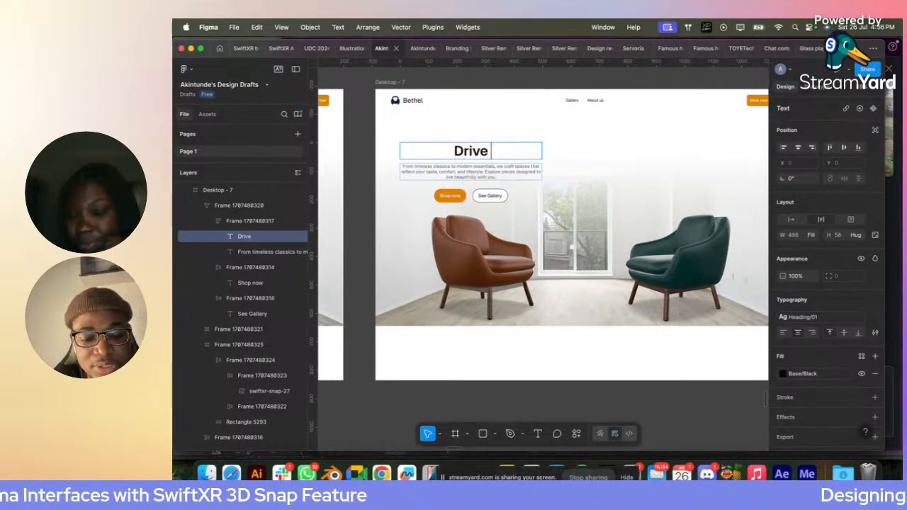
pyautogui.write('the future')
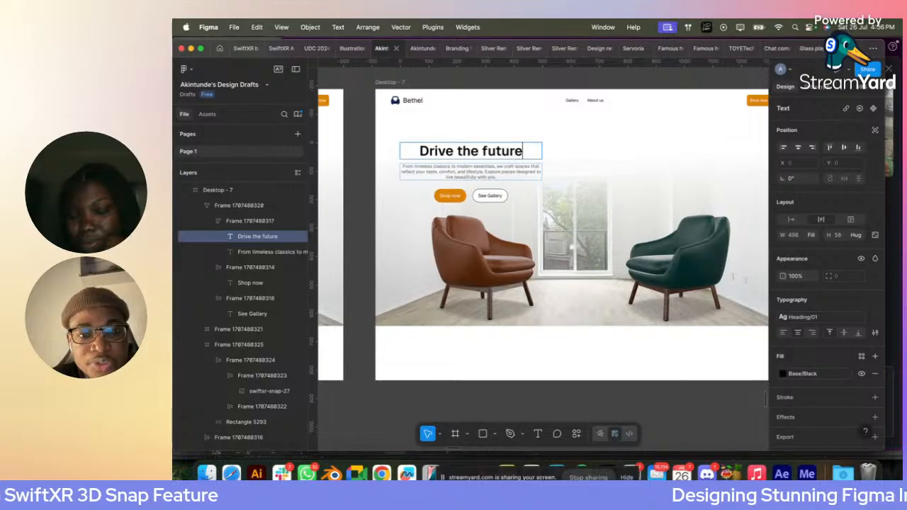
# - Left-align the text of the duplicate's hero headline and description
pyautogui.click(449, 175)
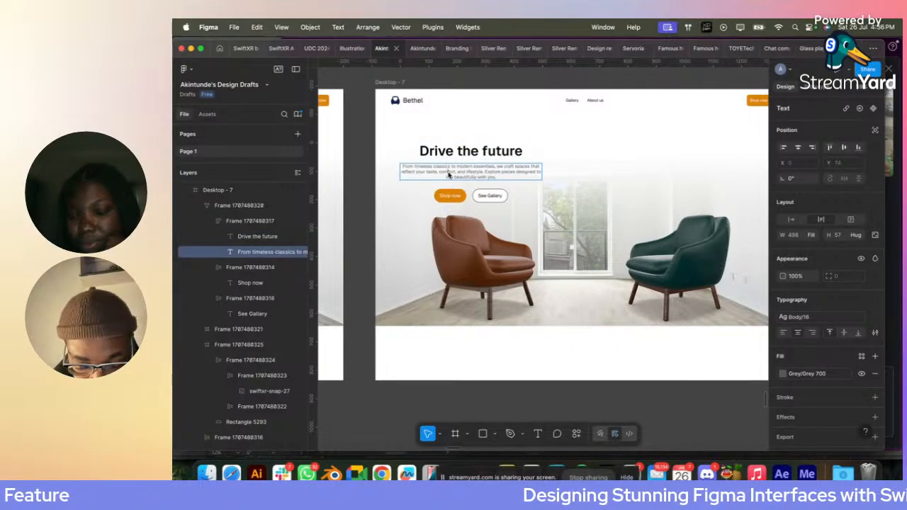
pyautogui.press('super+a')
pyautogui.press('Escape')
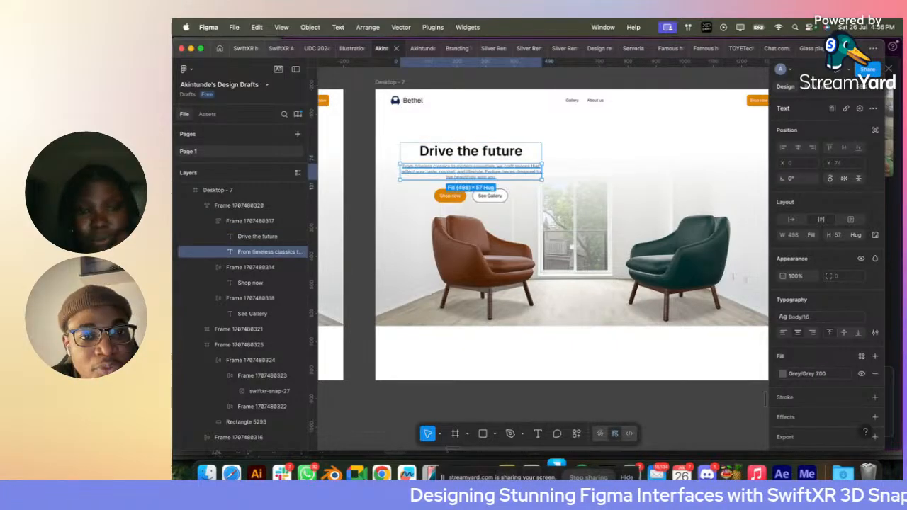
pyautogui.click(403, 153)
pyautogui.doubleClick(495, 152)
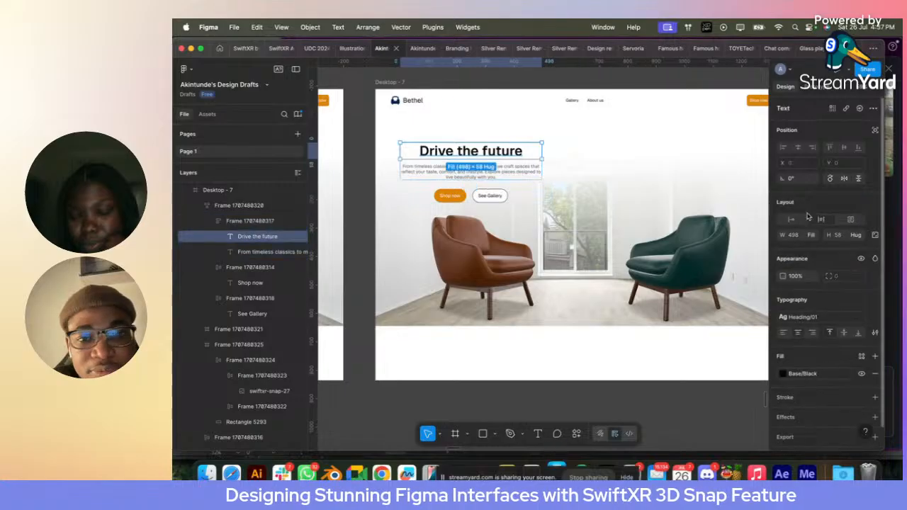
pyautogui.click(783, 333)
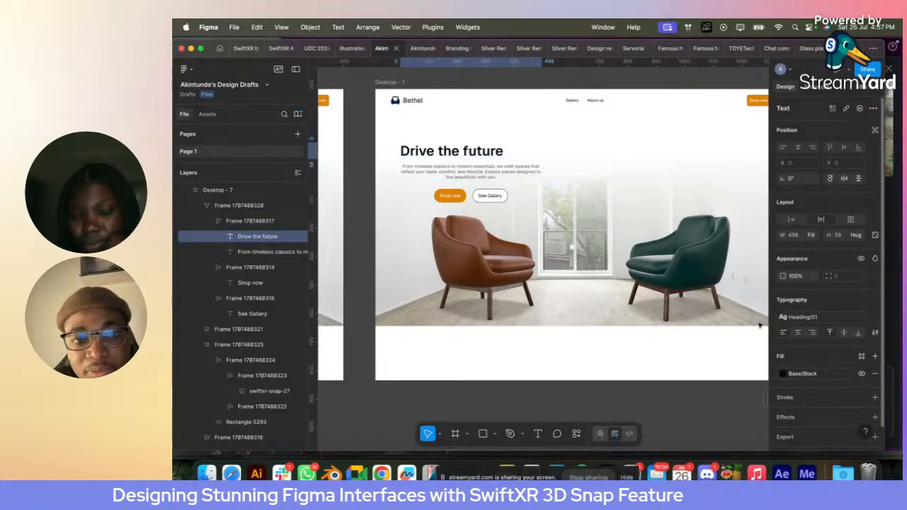
pyautogui.click(503, 173)
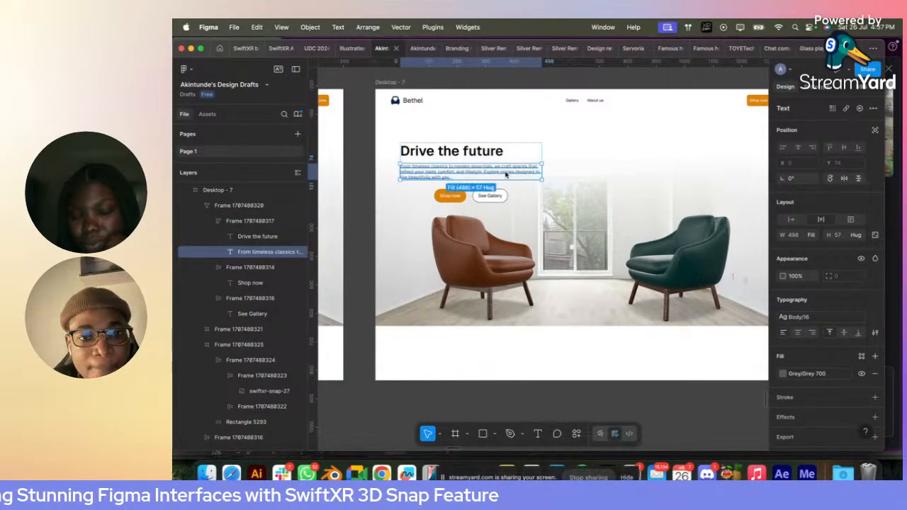
# - Set the corner radius of both hero buttons to 8 and align the hero text block's contents top left
pyautogui.click(496, 196)
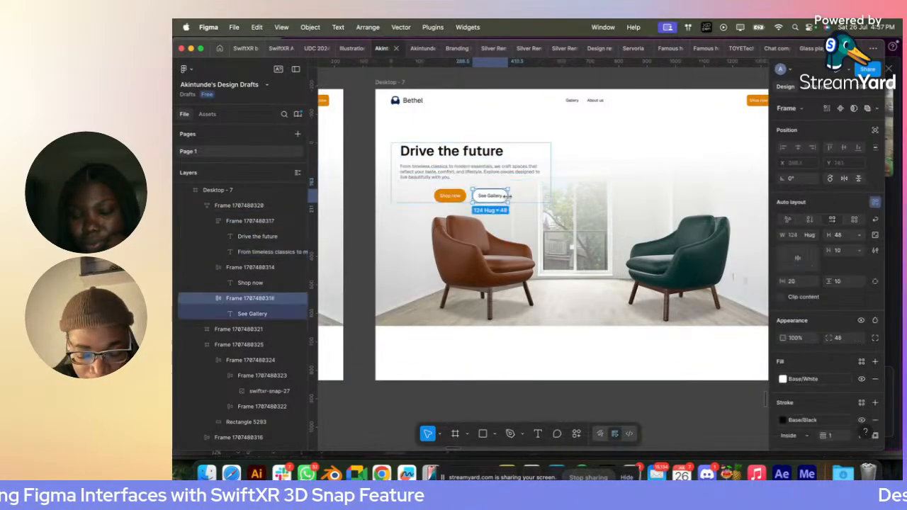
pyautogui.keyDown('shift'); pyautogui.click(459, 195); pyautogui.keyUp('shift')
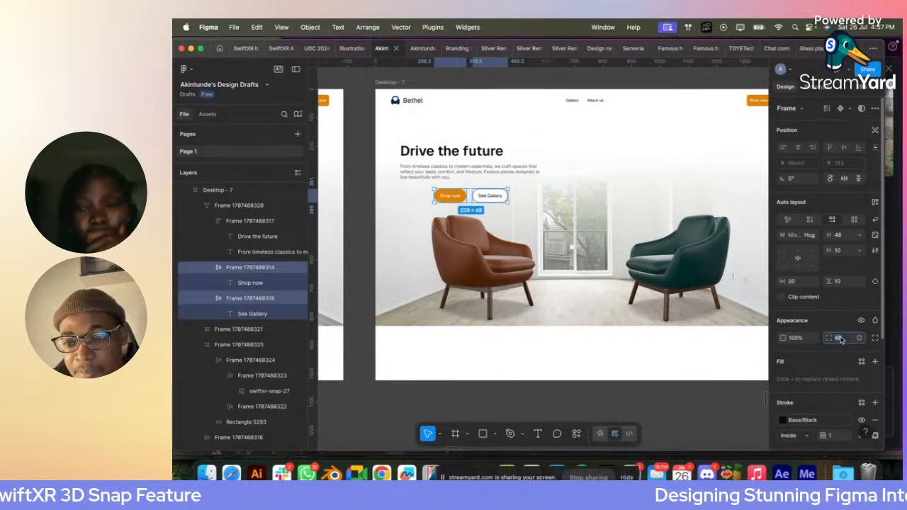
pyautogui.click(527, 194)
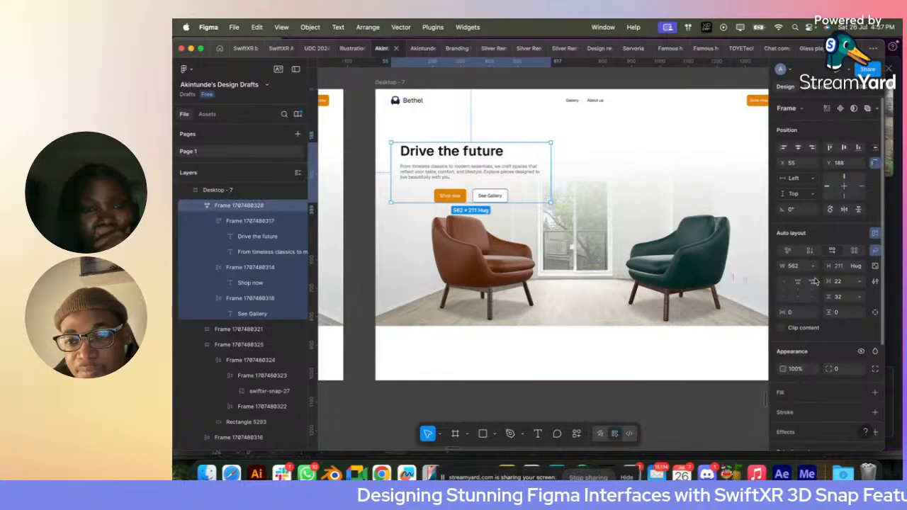
pyautogui.click(785, 282)
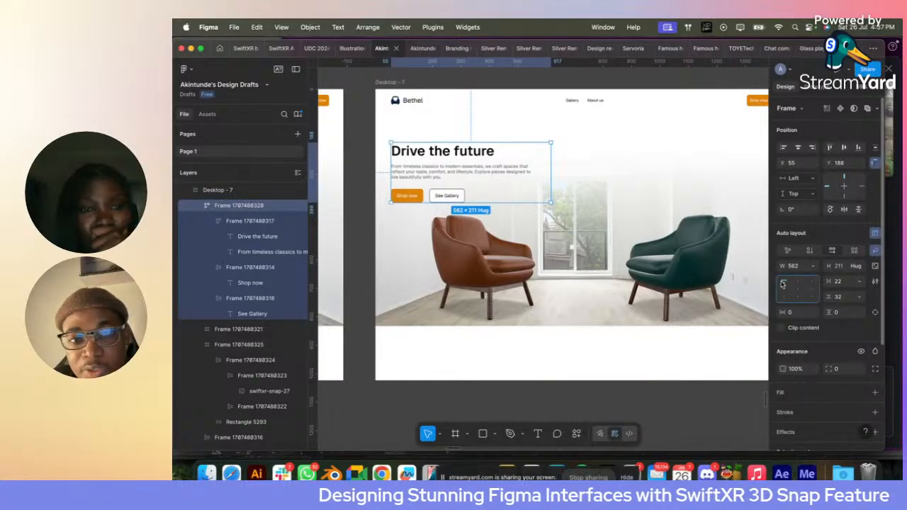
# - Fill the hero's Shop now button with a mid-green library colour
pyautogui.click(419, 197)
pyautogui.click(861, 362)
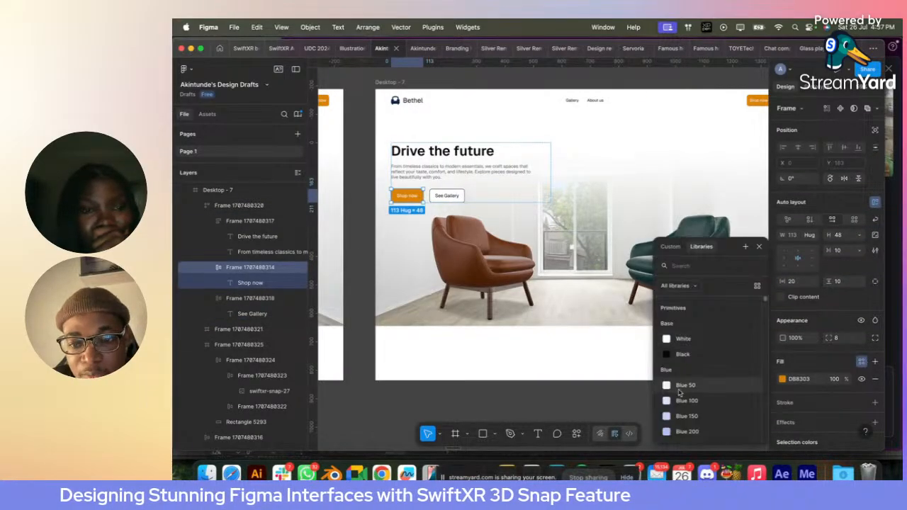
pyautogui.write('GREE')
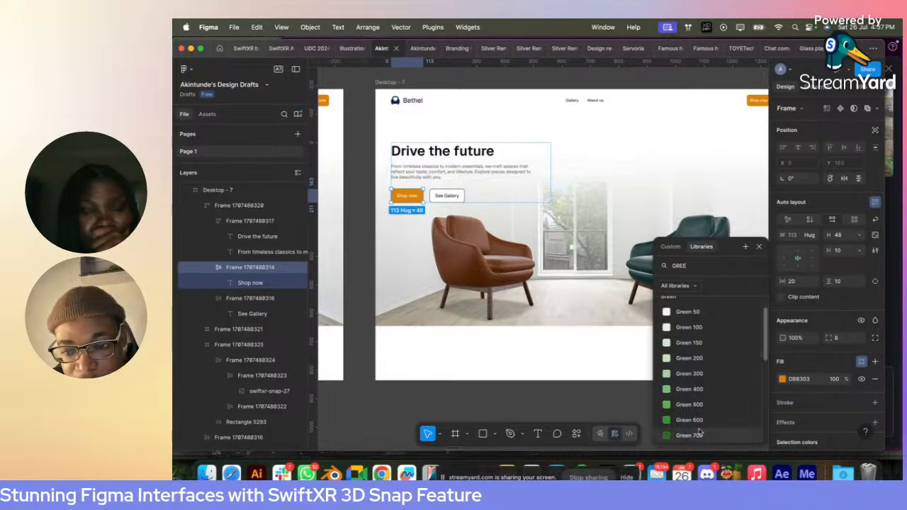
pyautogui.click(712, 409)
# - Set the hero's See Gallery button stroke to the library colour Green 500 and remove its white fill
pyautogui.click(442, 197)
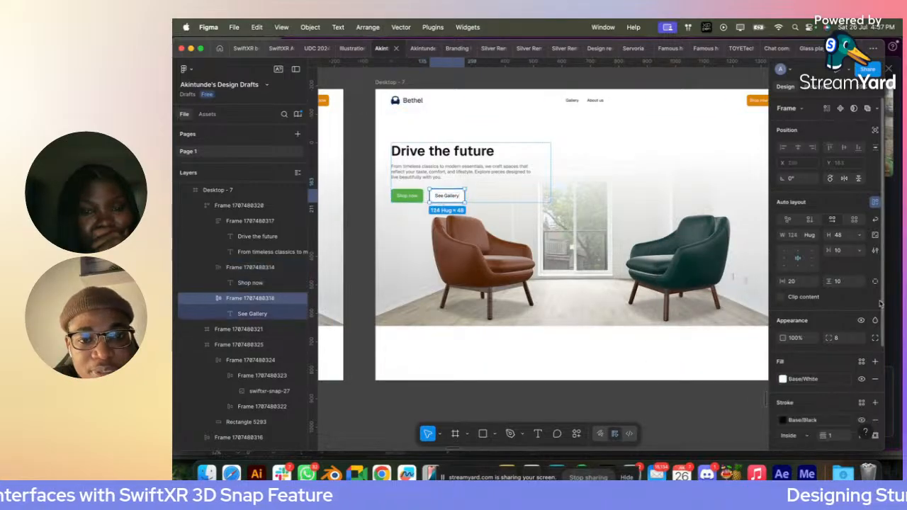
pyautogui.click(801, 421)
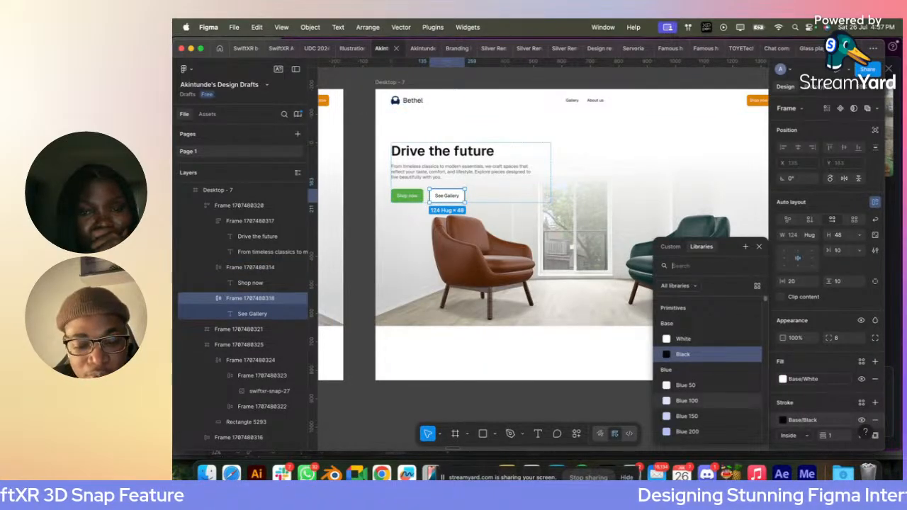
pyautogui.write('green')
pyautogui.click(701, 419)
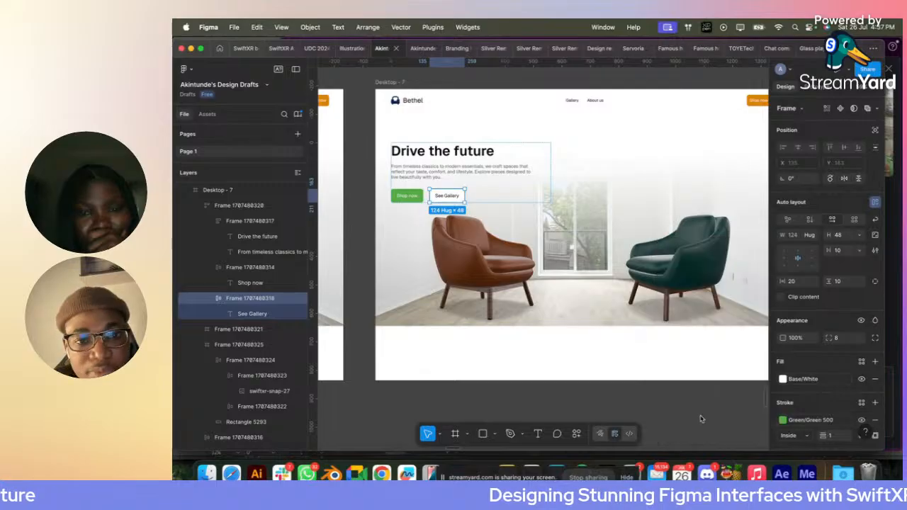
pyautogui.click(874, 379)
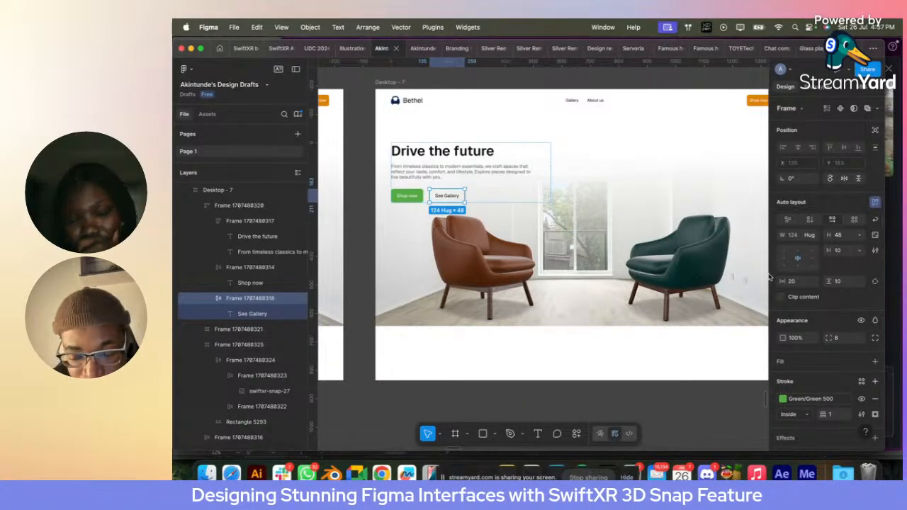
# - Delete the chair scene behind the hero text and align the blank strip below it flush with the page frame
pyautogui.click(613, 244)
pyautogui.press('Delete')
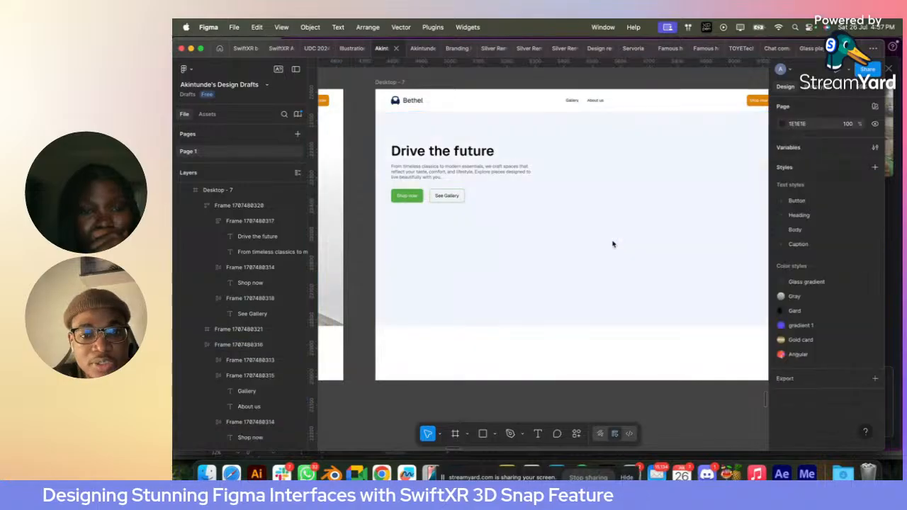
pyautogui.click(411, 101)
pyautogui.click(417, 176)
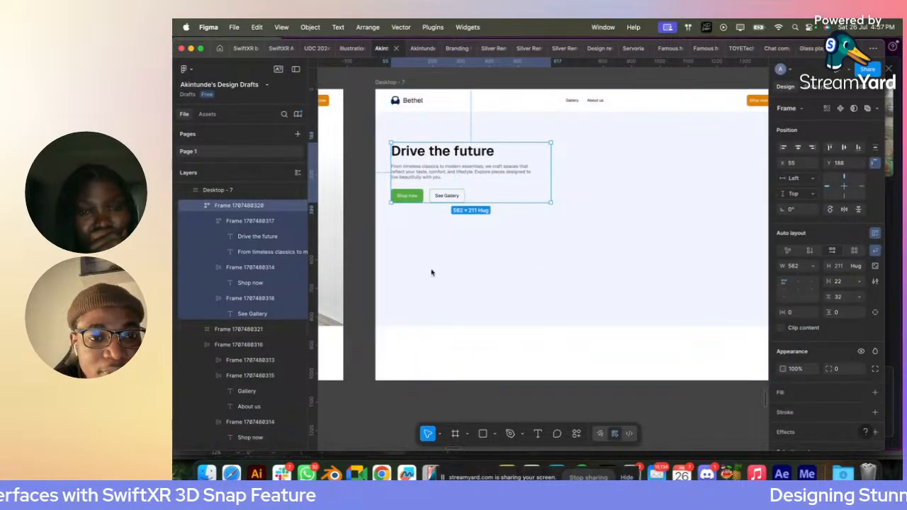
pyautogui.click(437, 340)
pyautogui.click(802, 265)
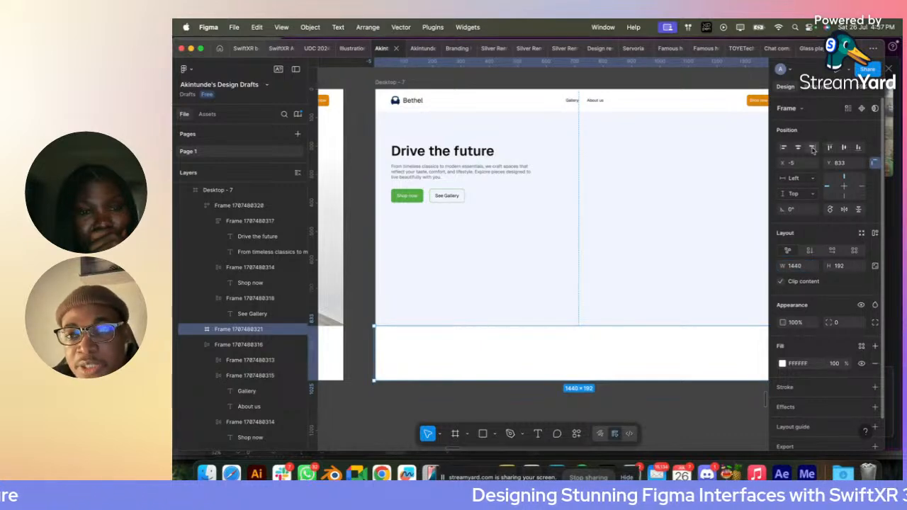
pyautogui.click(418, 282)
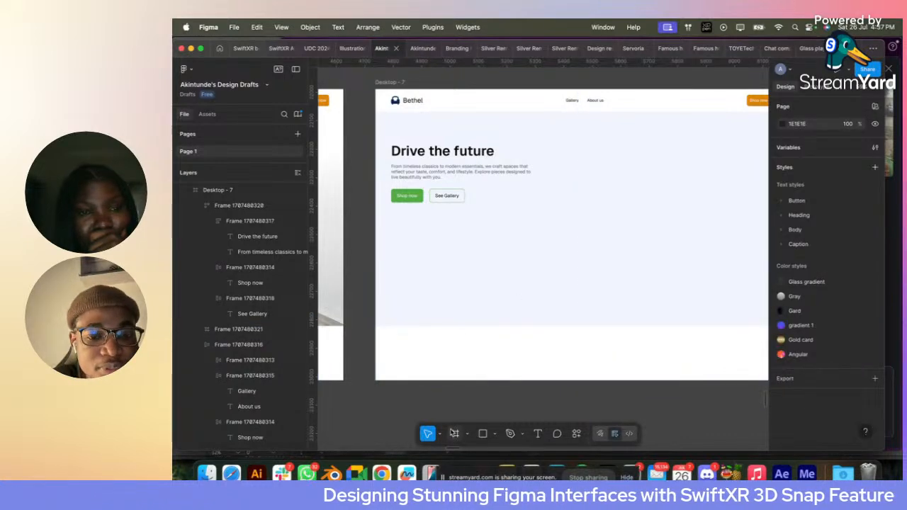
# - Draw a frame about 547 × 547 below the navigation bar and fill it with Base/White
pyautogui.press('f')
pyautogui.moveTo(378, 117); pyautogui.dragTo(512, 271)
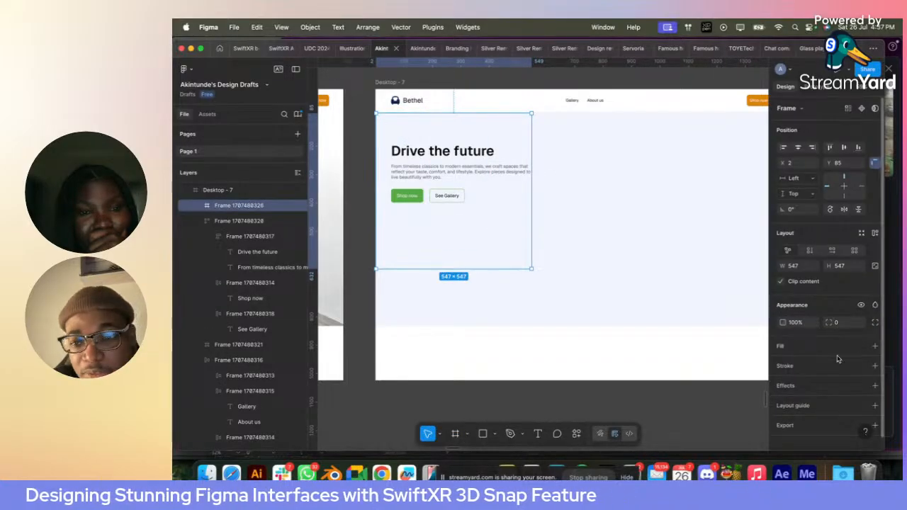
pyautogui.click(860, 347)
pyautogui.click(694, 341)
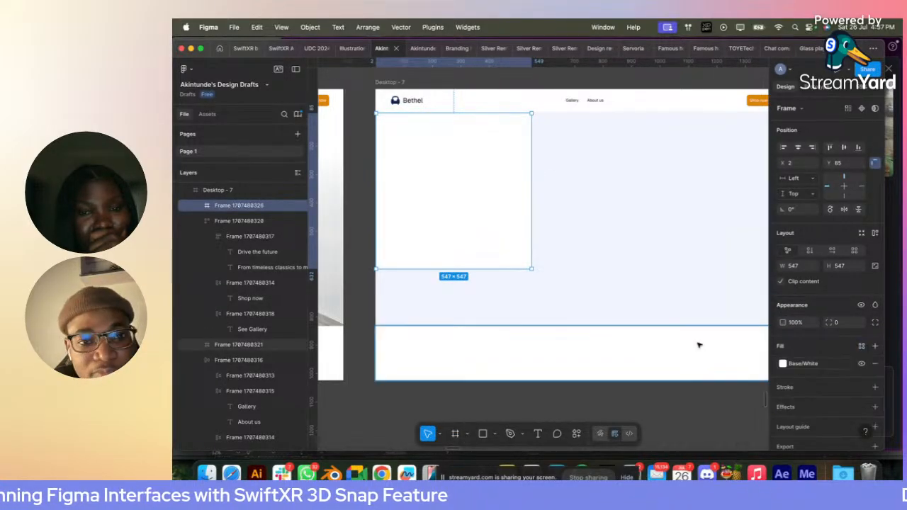
# - Shift the white frame off the hero text block and cut that block from the page
pyautogui.moveTo(454, 198); pyautogui.dragTo(602, 203)
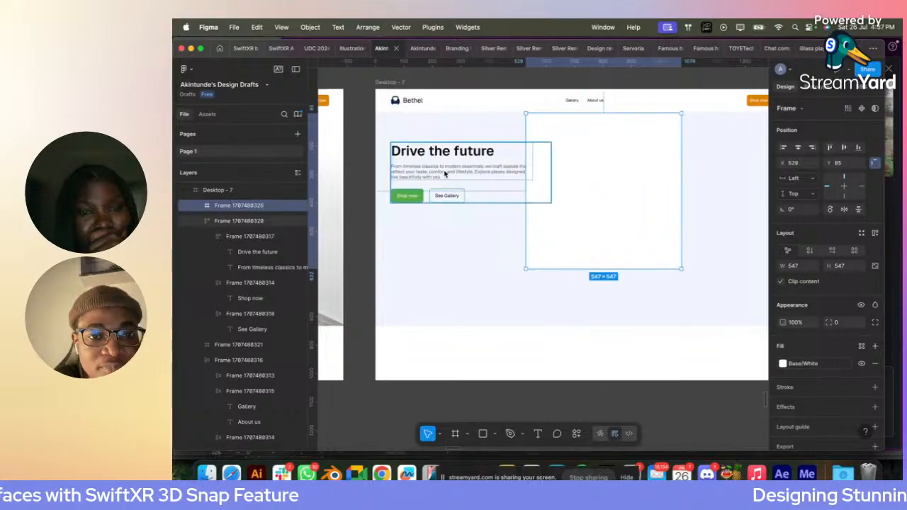
pyautogui.click(445, 174)
pyautogui.press('Delete')
# - Align the white frame to the page's left edge and stretch it to 1440 × 748, down to the lower strip
pyautogui.click(609, 182)
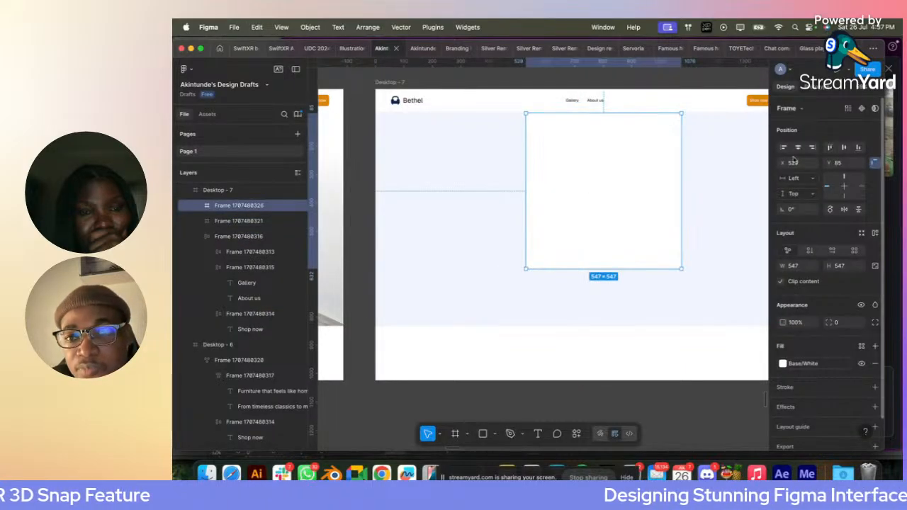
pyautogui.click(784, 148)
pyautogui.hscroll(3, 524, 189)
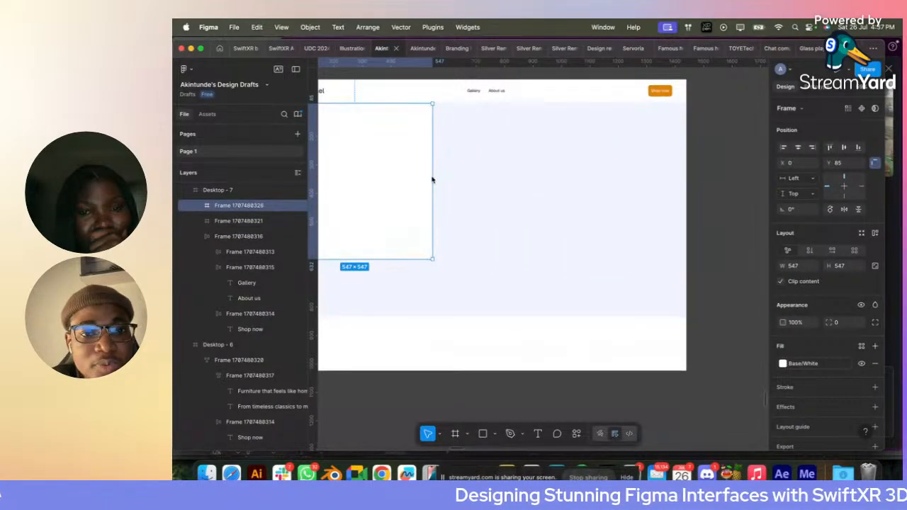
pyautogui.moveTo(432, 180); pyautogui.dragTo(685, 186)
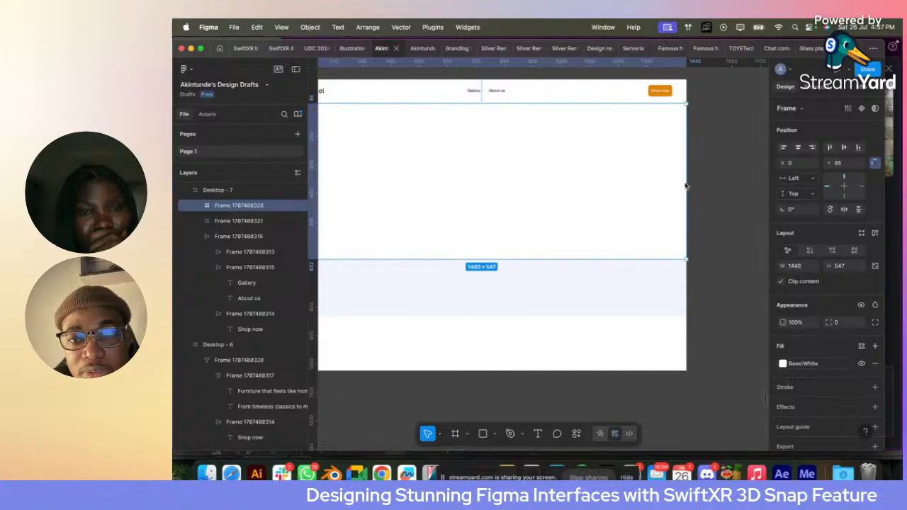
pyautogui.hscroll(-2, 556, 229)
pyautogui.scroll(-1, 556, 228)
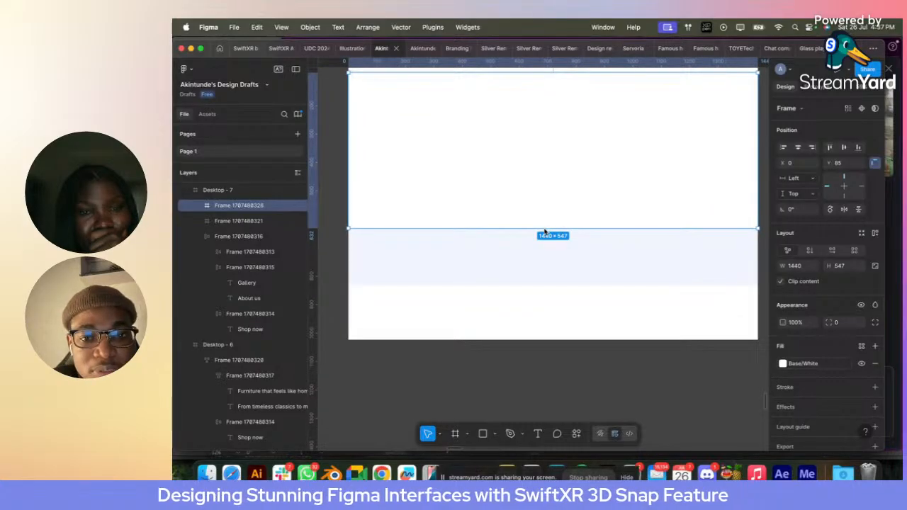
pyautogui.moveTo(544, 229); pyautogui.dragTo(544, 285)
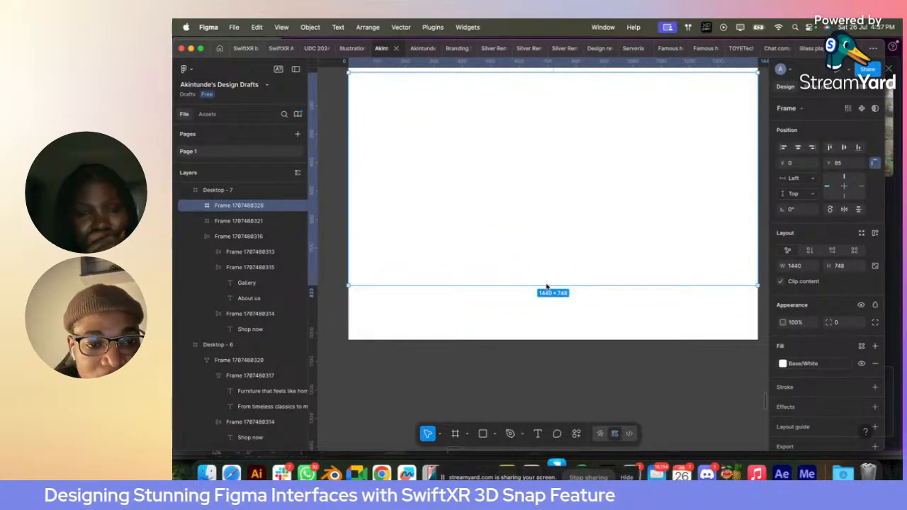
# - Wrap the navigation bar, white frame and lower strip together in one auto layout frame
pyautogui.click(540, 330)
pyautogui.keyDown('shift'); pyautogui.click(480, 253); pyautogui.keyUp('shift')
pyautogui.scroll(3, 480, 253)
pyautogui.hscroll(-1, 479, 253)
pyautogui.keyDown('shift'); pyautogui.click(436, 163); pyautogui.keyUp('shift')
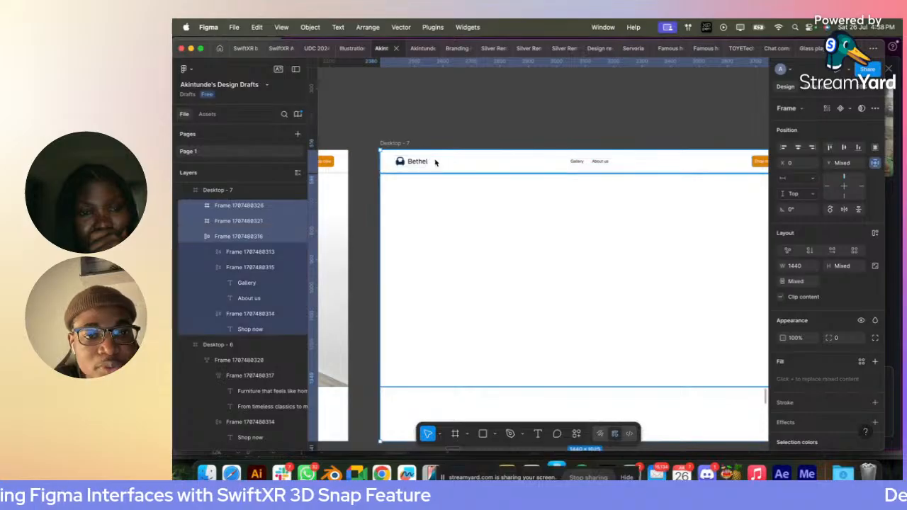
pyautogui.hotkey('shift', 'a')
# - Paste the cut hero text block into the white frame and apply auto layout to that frame
pyautogui.click(486, 251)
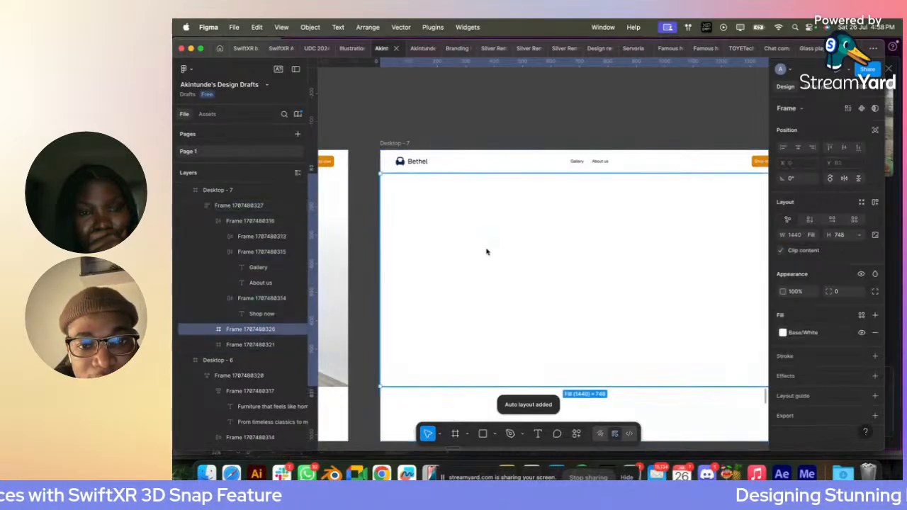
pyautogui.rightClick(486, 252)
pyautogui.click(443, 261)
pyautogui.press('cmd+v')
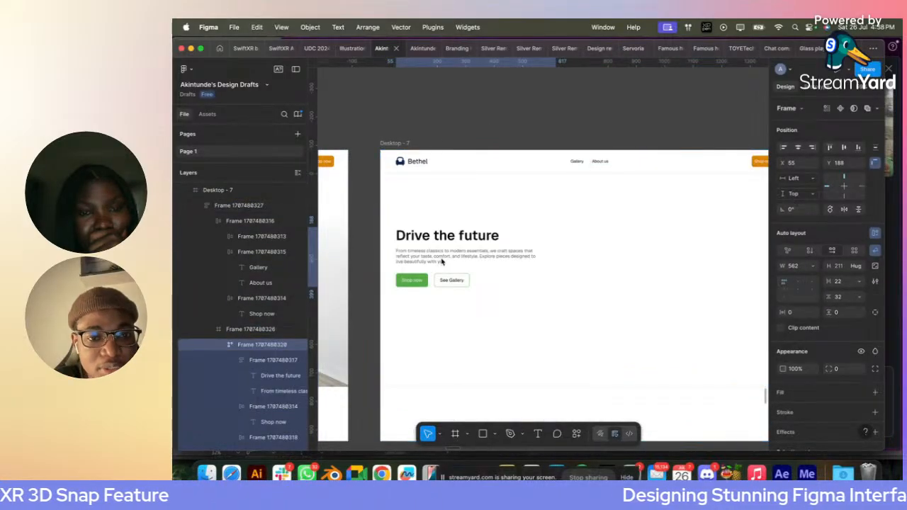
pyautogui.click(504, 215)
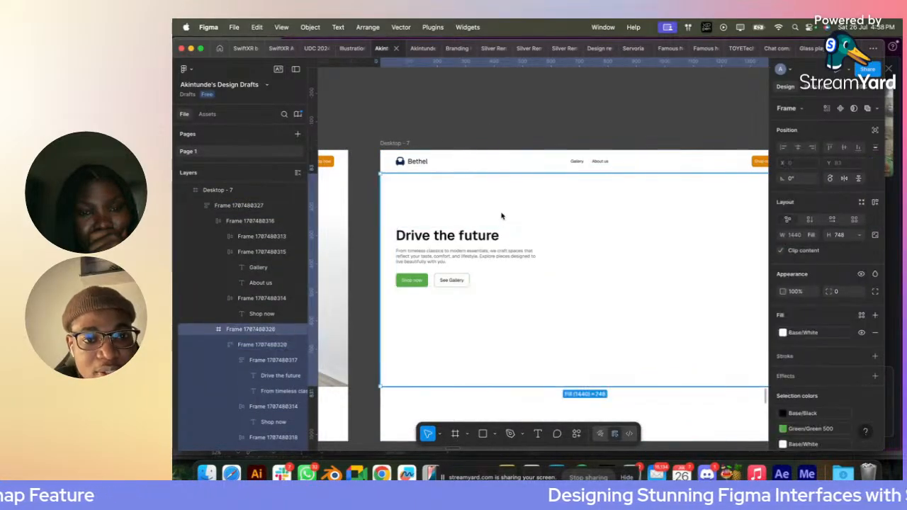
pyautogui.click(876, 203)
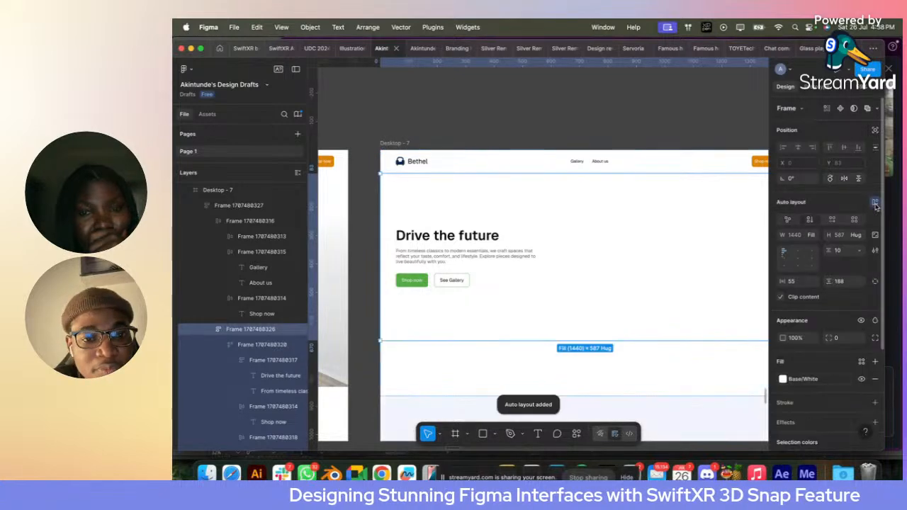
# - Select the white hero frame holding the text block and set its auto layout padding to 50
pyautogui.click(515, 378)
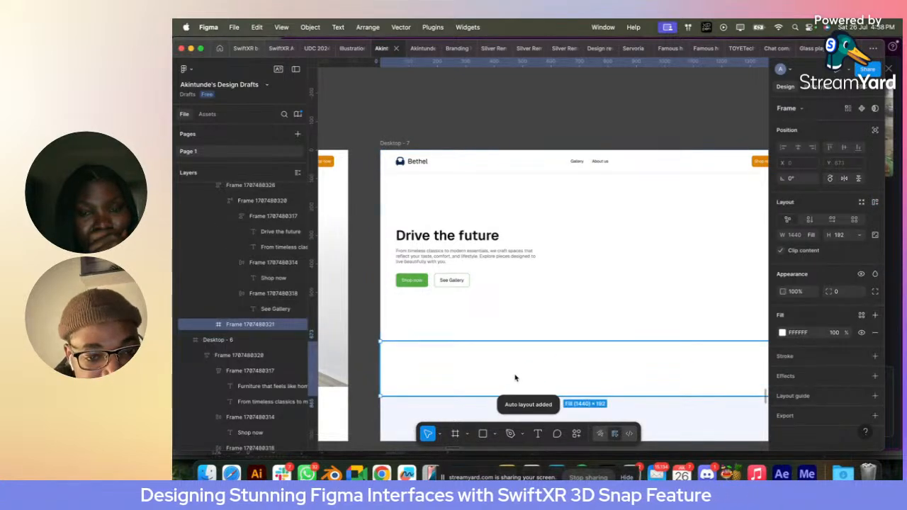
pyautogui.click(460, 311)
pyautogui.scroll(-3, 460, 312)
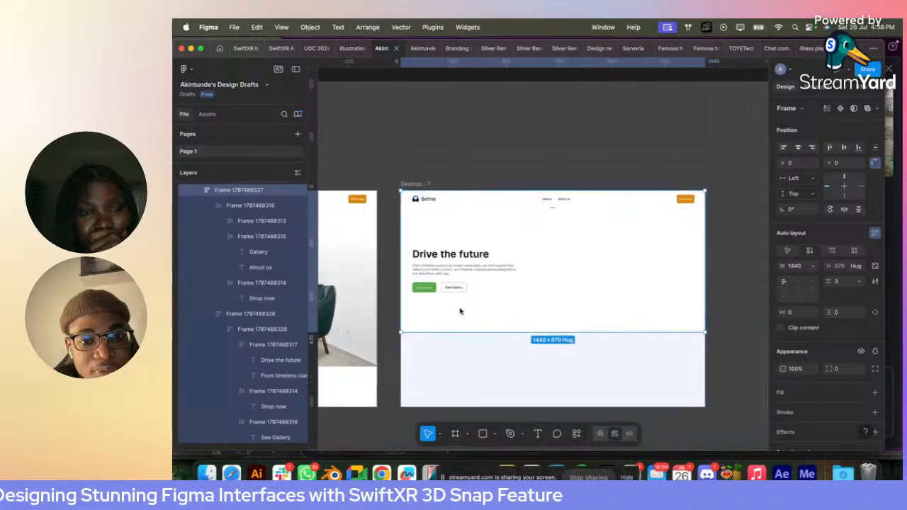
pyautogui.scroll(4, 461, 311)
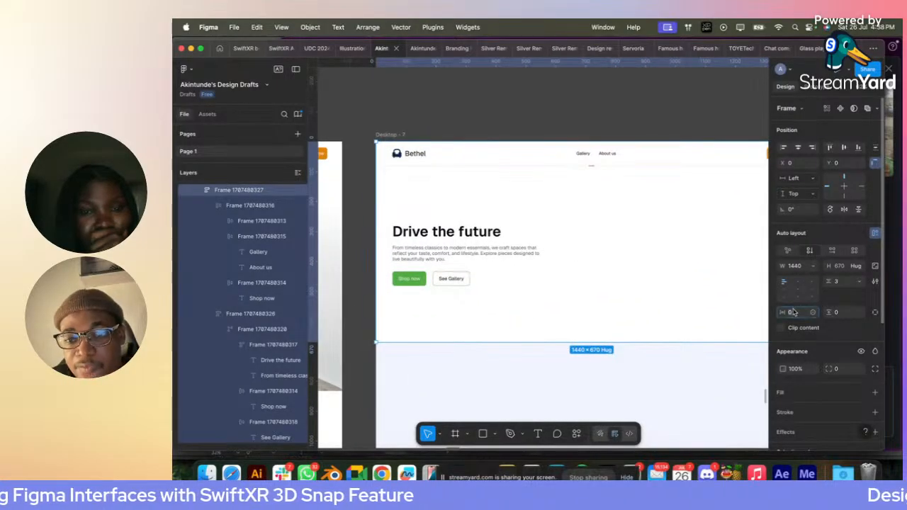
pyautogui.click(462, 255)
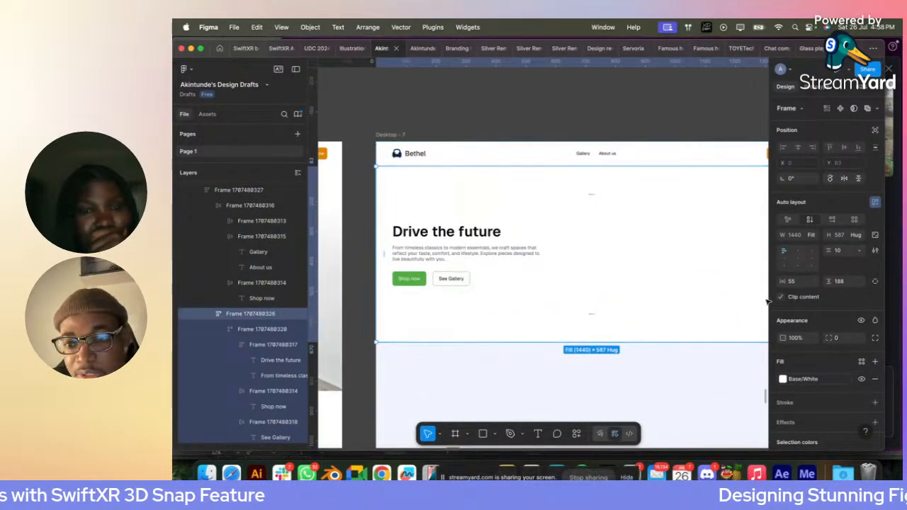
pyautogui.write('50')
pyautogui.press('Return')
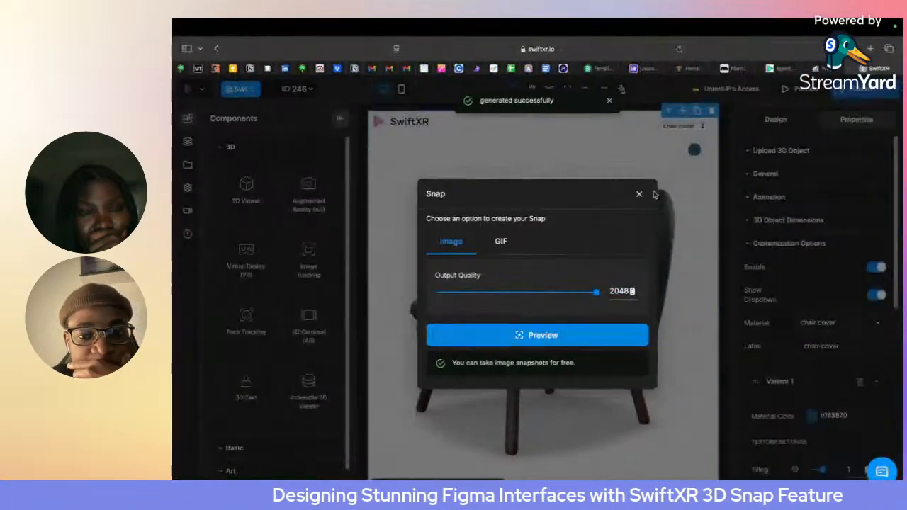
# - Switch to SwiftXR, close the Snap dialog and open the 3D model library to replace the accent chair
pyautogui.click(639, 193)
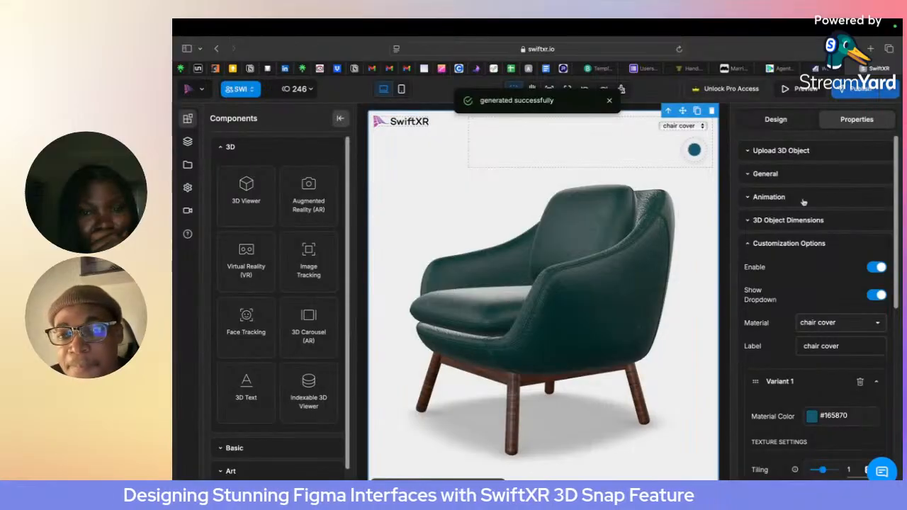
pyautogui.click(794, 151)
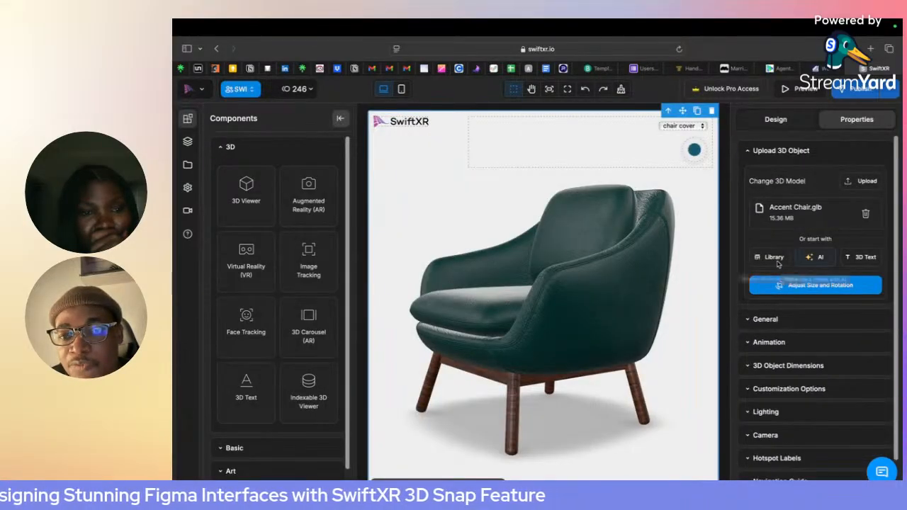
pyautogui.click(773, 258)
pyautogui.click(400, 152)
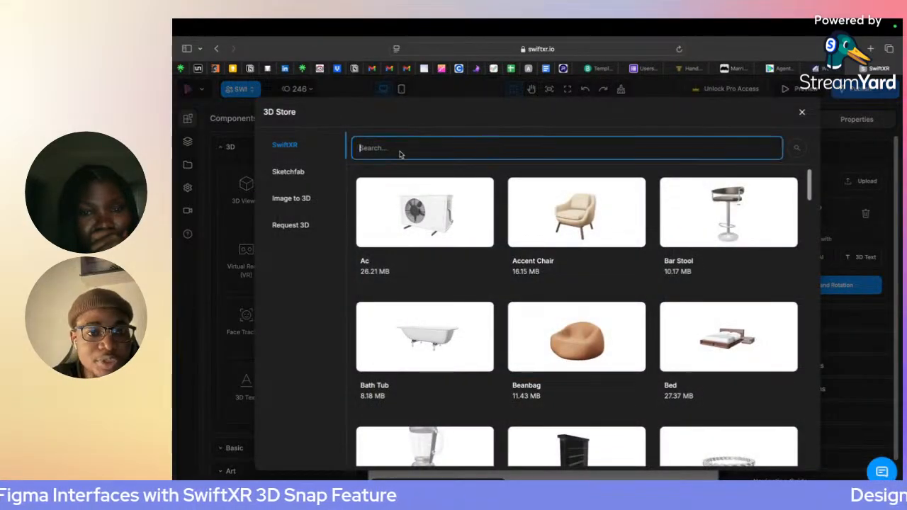
# - Search the Sketchfab source of the 3D store for "future car" and look through the results
pyautogui.click(299, 172)
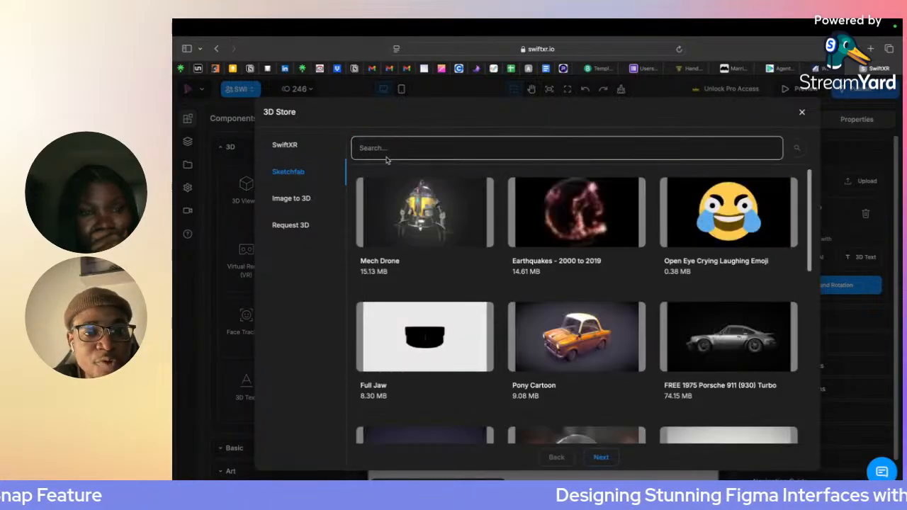
pyautogui.click(385, 157)
pyautogui.write('furn')
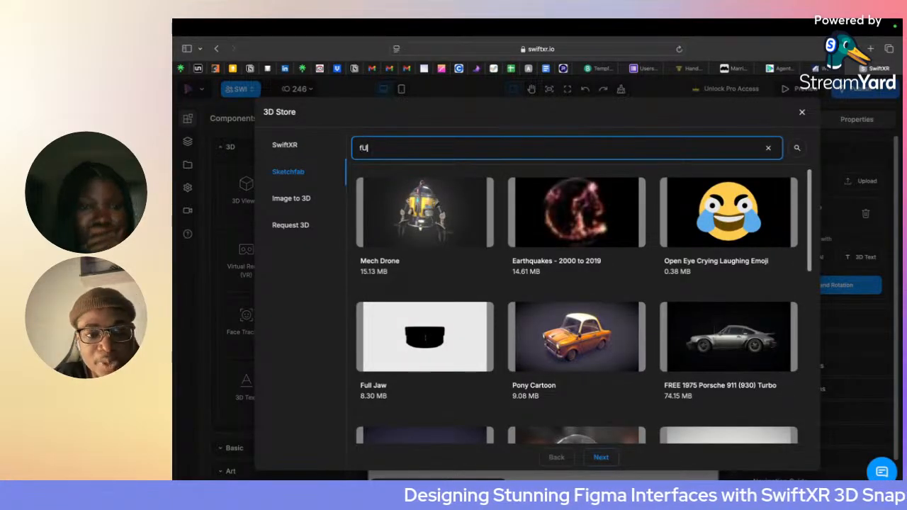
pyautogui.press('BackSpace')
pyautogui.press('BackSpace')
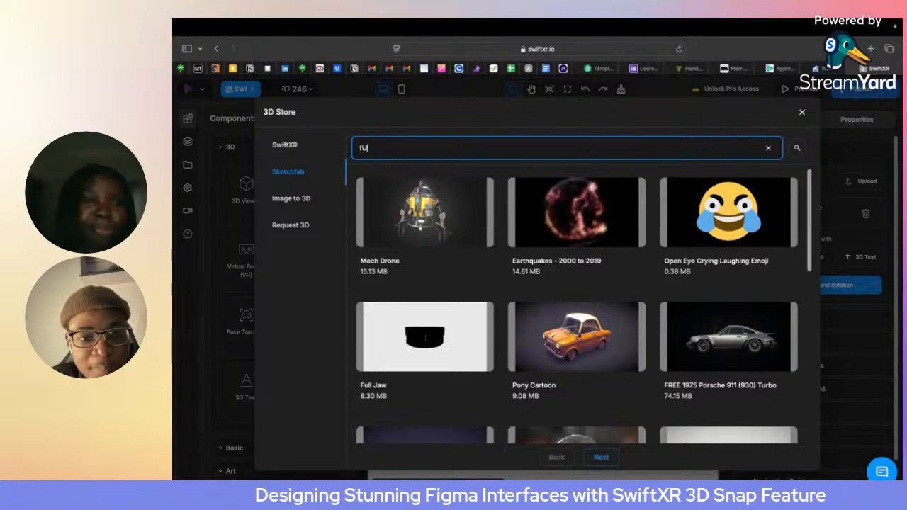
pyautogui.write('ture')
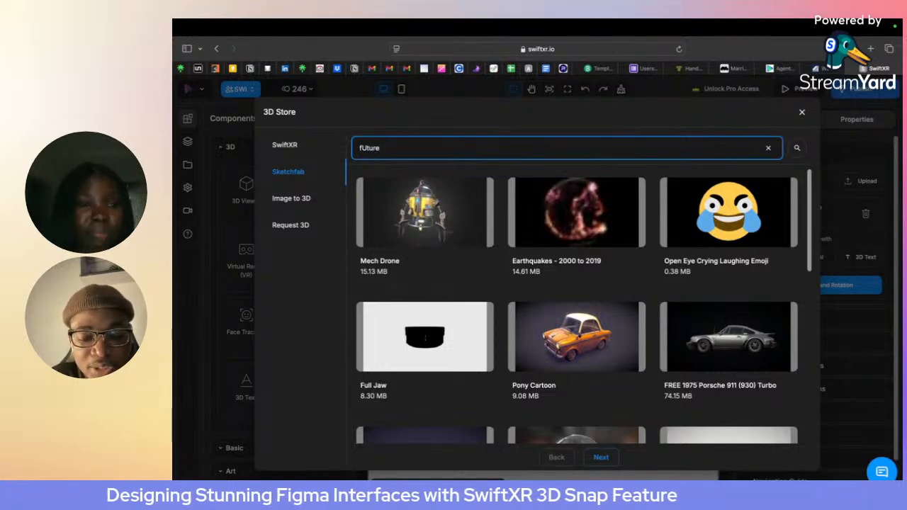
pyautogui.write(' car')
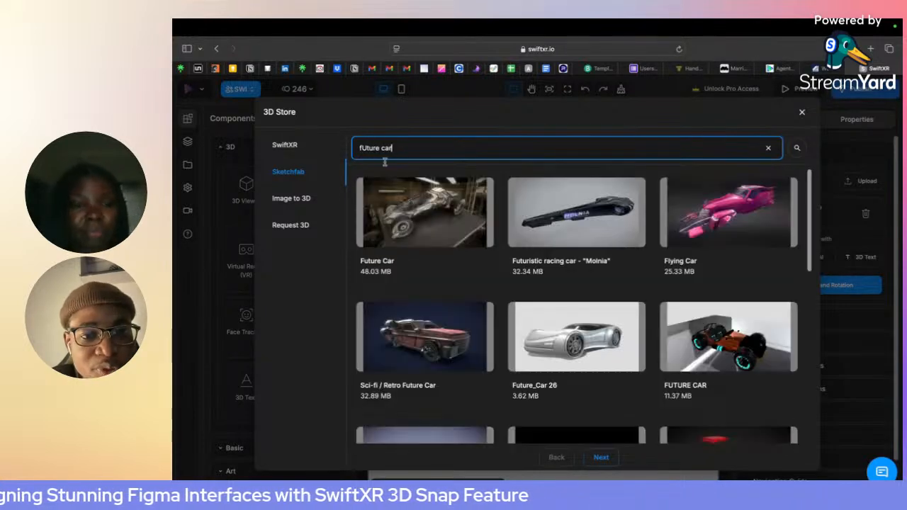
pyautogui.scroll(-10, 406, 278)
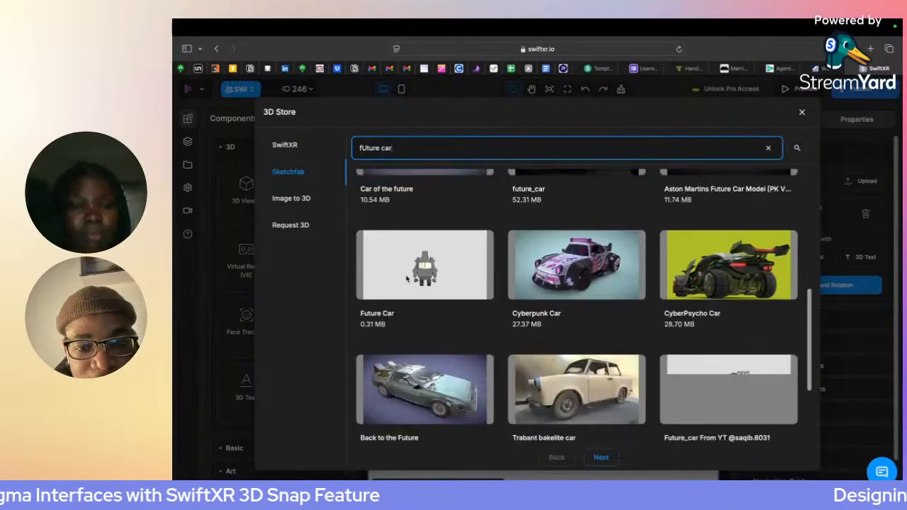
pyautogui.scroll(2, 407, 279)
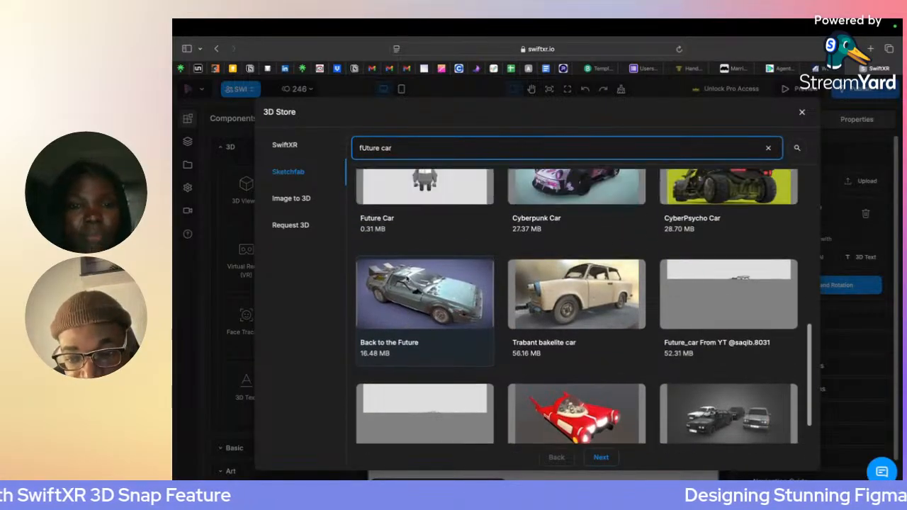
pyautogui.scroll(8, 406, 278)
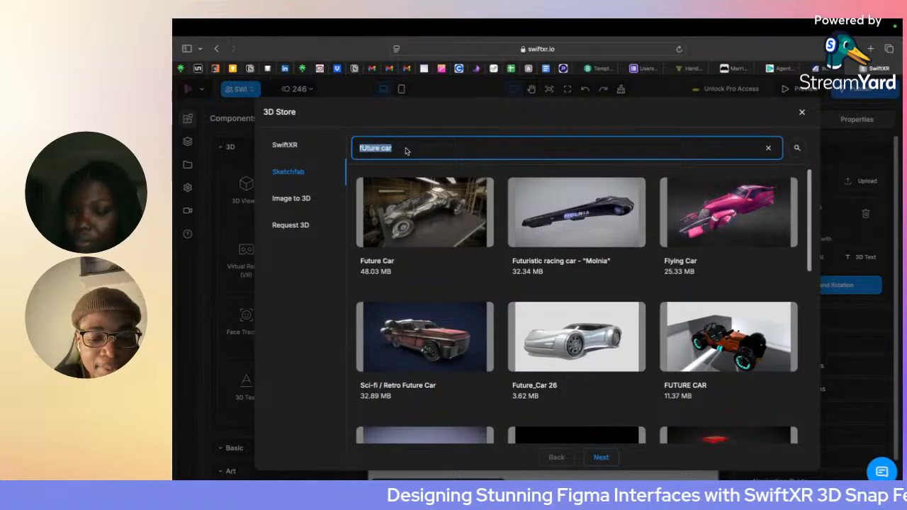
# - Search the Sketchfab models for "Hyundai" and look through the cars offered
pyautogui.press('Return')
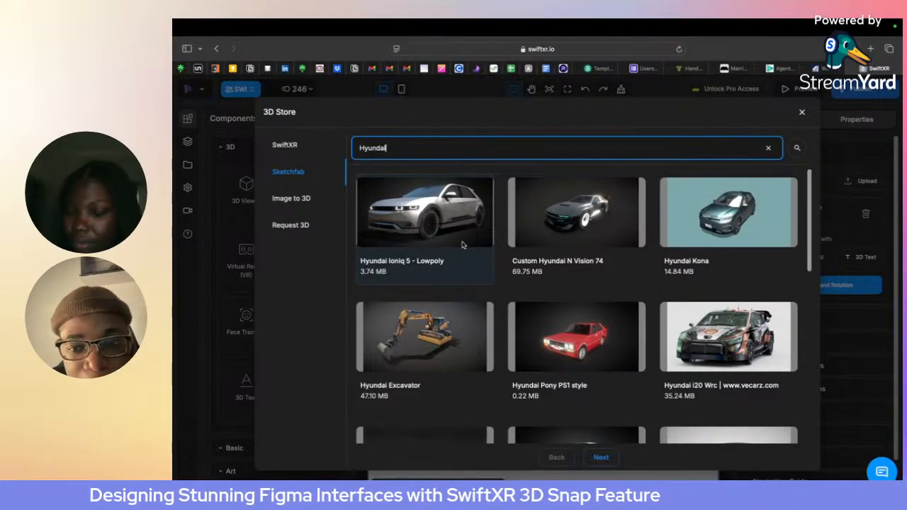
pyautogui.scroll(-5, 462, 244)
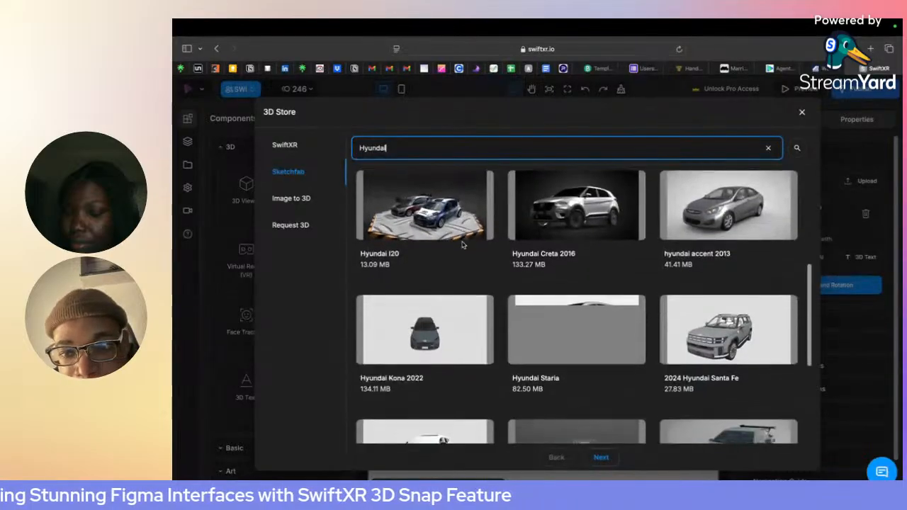
pyautogui.scroll(-1, 462, 245)
pyautogui.scroll(-5, 462, 244)
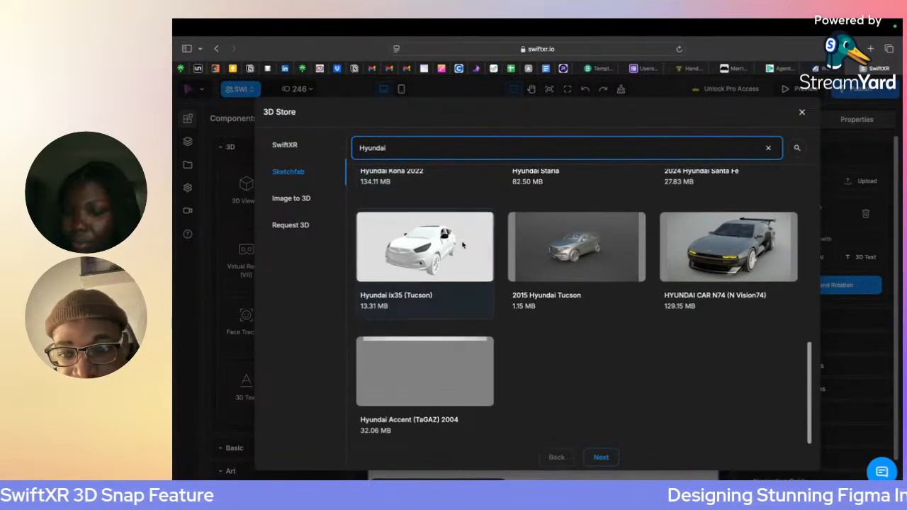
pyautogui.scroll(5, 462, 244)
pyautogui.scroll(7, 462, 244)
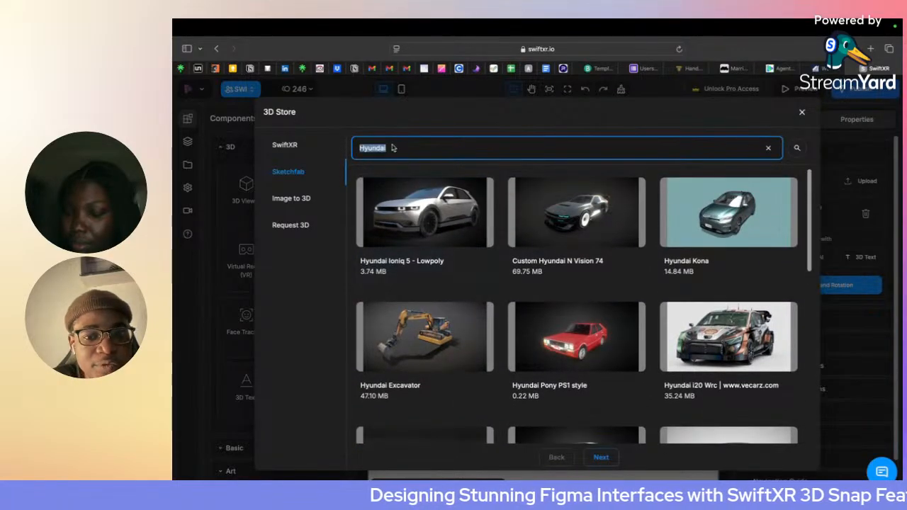
# - Search Sketchfab for "Staria" and load the Hyundai Staria model into the scene, accepting its large file size
pyautogui.press('BackSpace')
pyautogui.write('sTARIA')
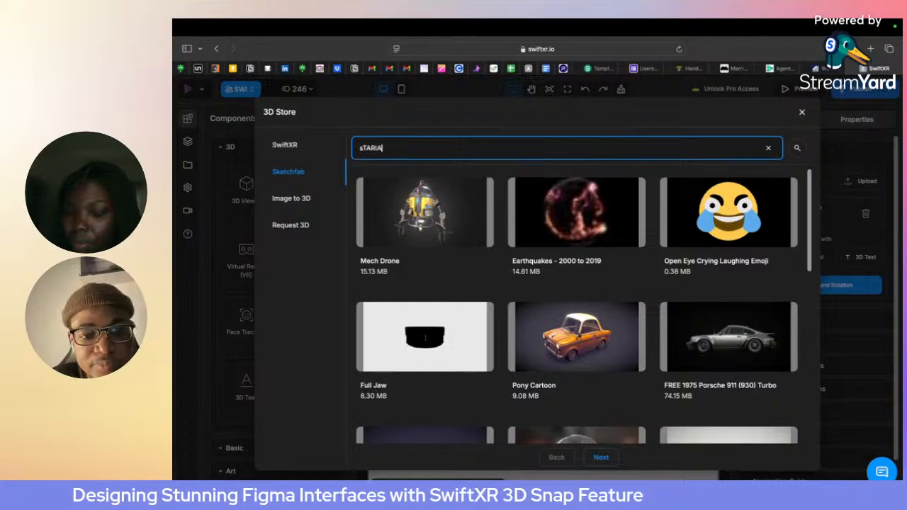
pyautogui.click(411, 220)
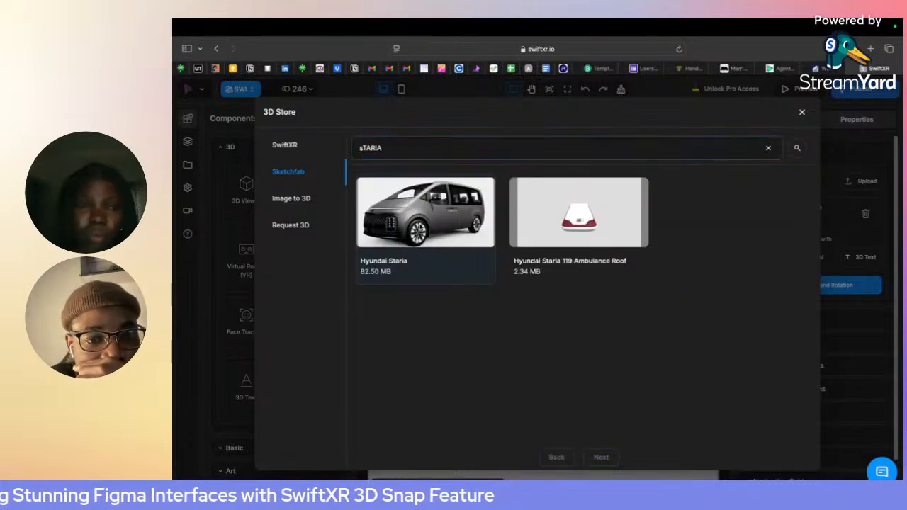
pyautogui.click(644, 374)
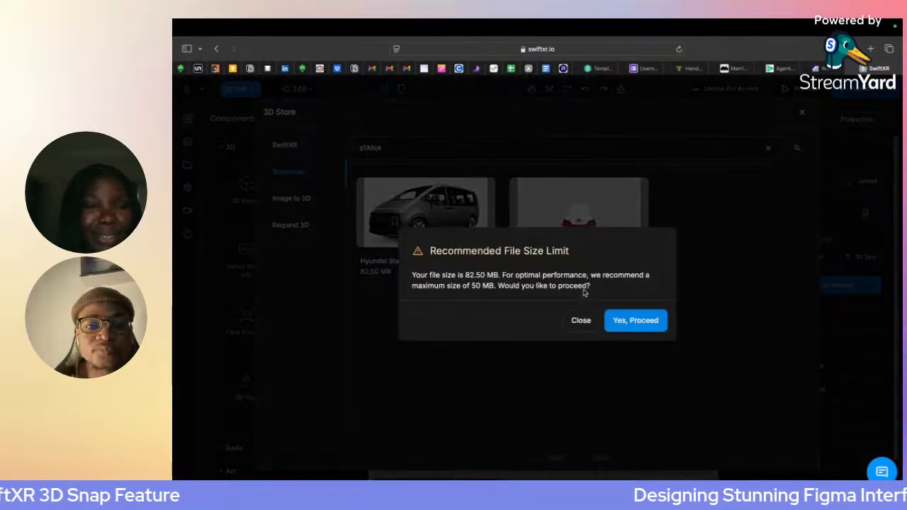
pyautogui.click(640, 323)
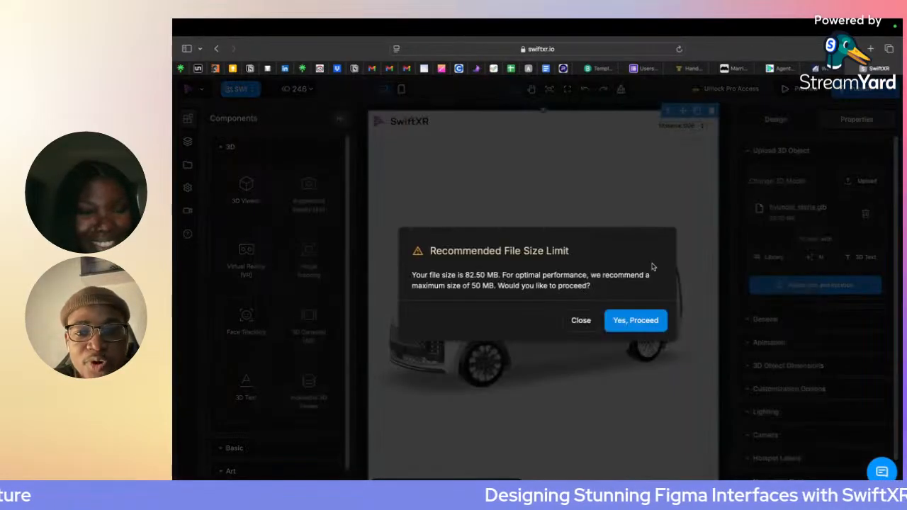
pyautogui.click(629, 320)
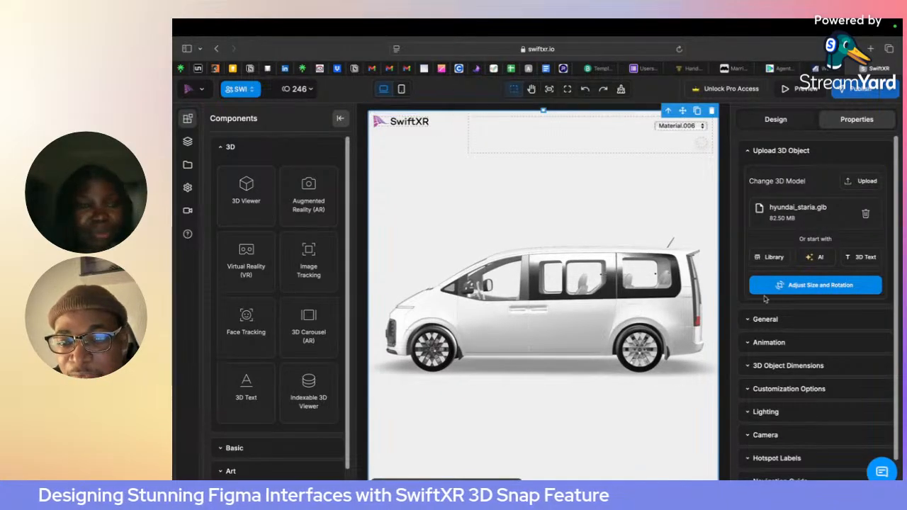
# - Generate an image Snap of the van at an output quality of 2048
pyautogui.click(886, 92)
pyautogui.click(843, 176)
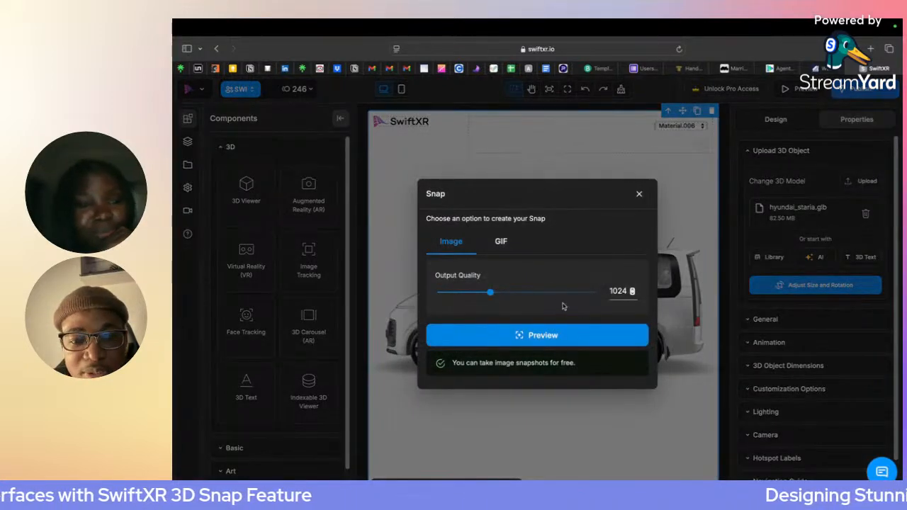
pyautogui.moveTo(490, 291); pyautogui.dragTo(610, 299)
pyautogui.click(586, 327)
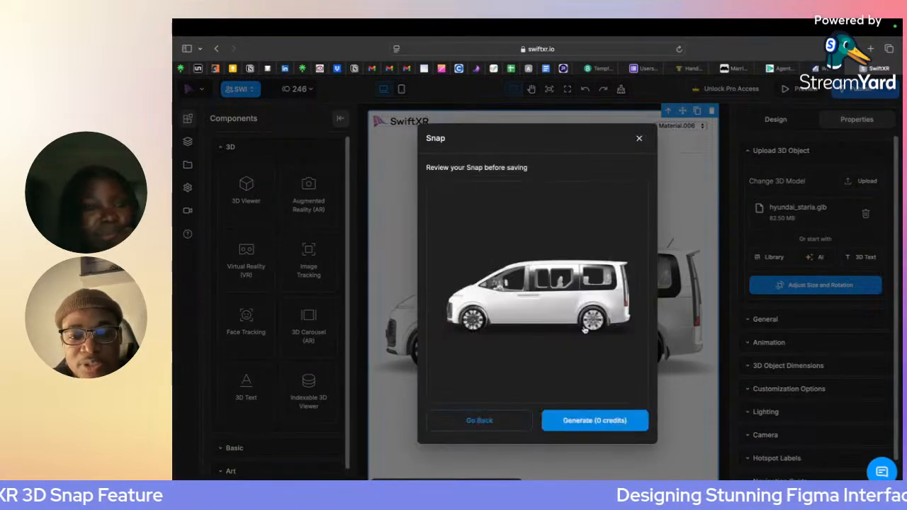
pyautogui.click(595, 423)
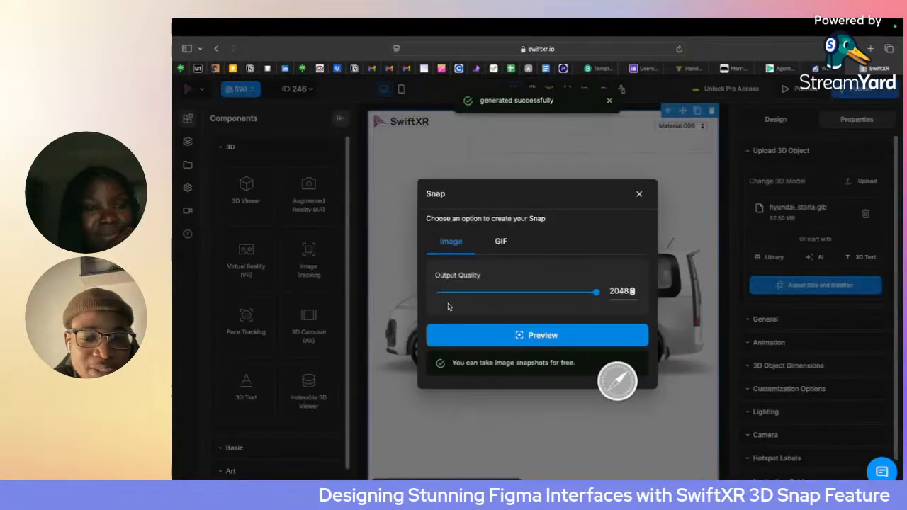
# - Switch to Figma, bring in swiftxr-snap-29.png from Downloads, and place it scaled down to 780 × 780 in the white hero frame
pyautogui.press('super+Tab')
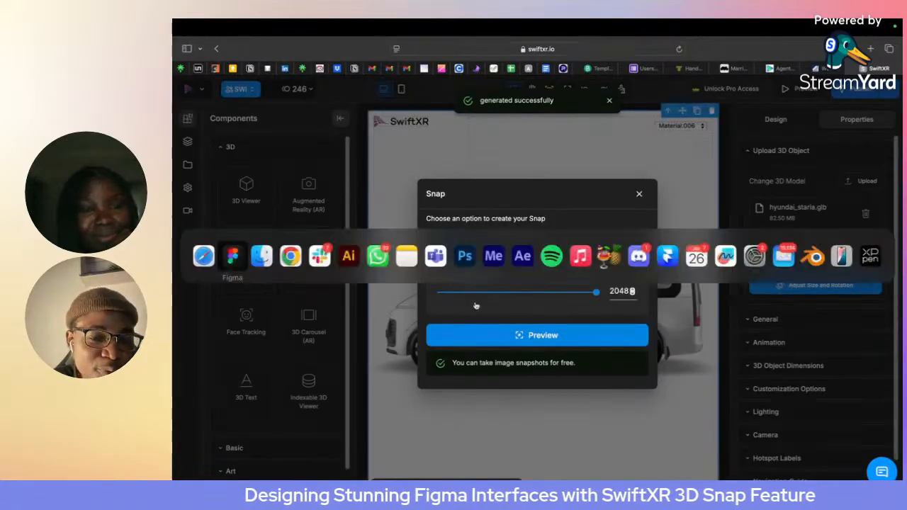
pyautogui.click(289, 256)
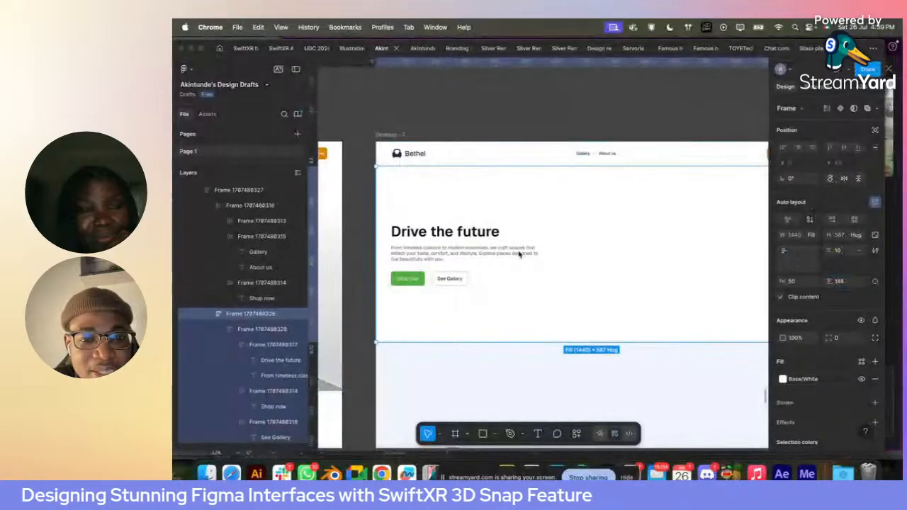
pyautogui.click(206, 473)
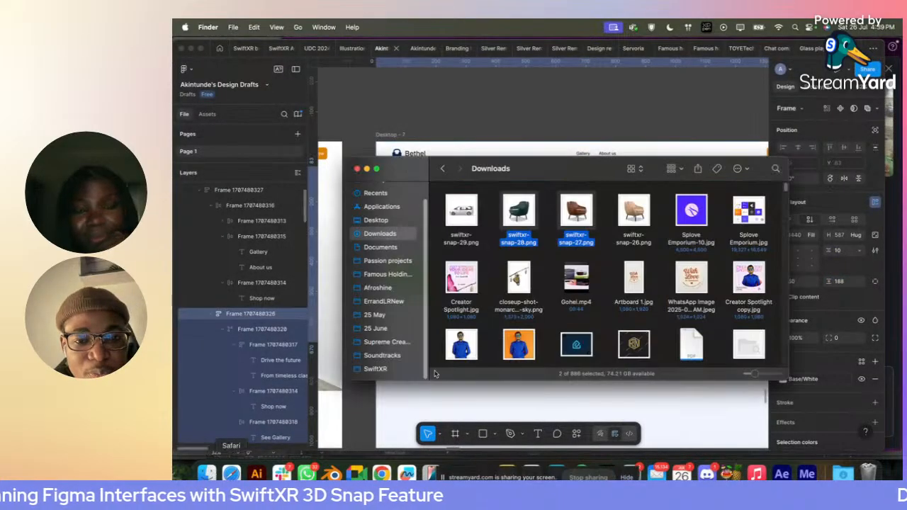
pyautogui.moveTo(461, 209); pyautogui.dragTo(541, 121)
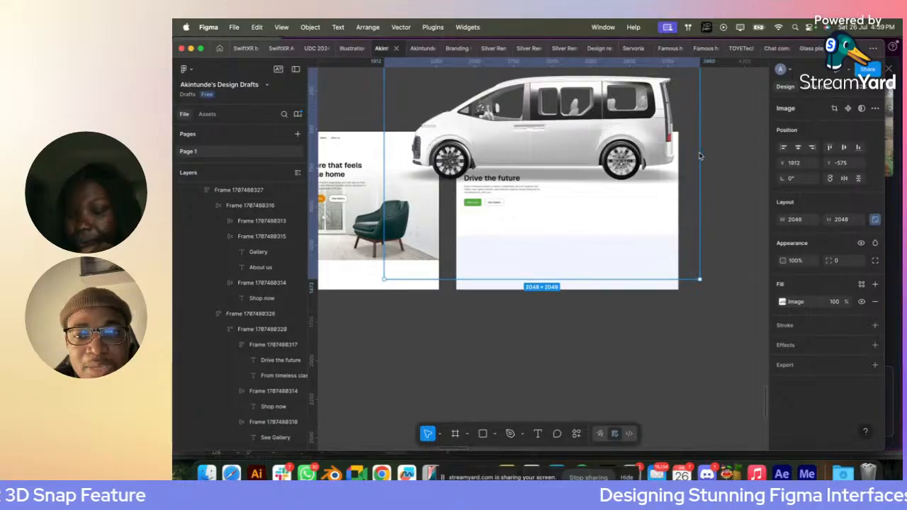
pyautogui.moveTo(700, 156); pyautogui.dragTo(619, 196)
pyautogui.click(621, 198)
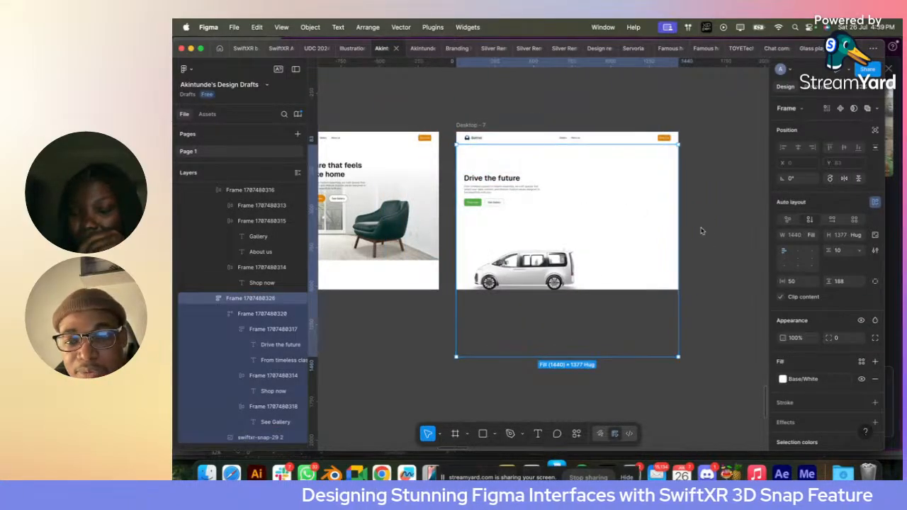
# - Set the white hero frame's height to 800 and remove its auto layout
pyautogui.click(840, 236)
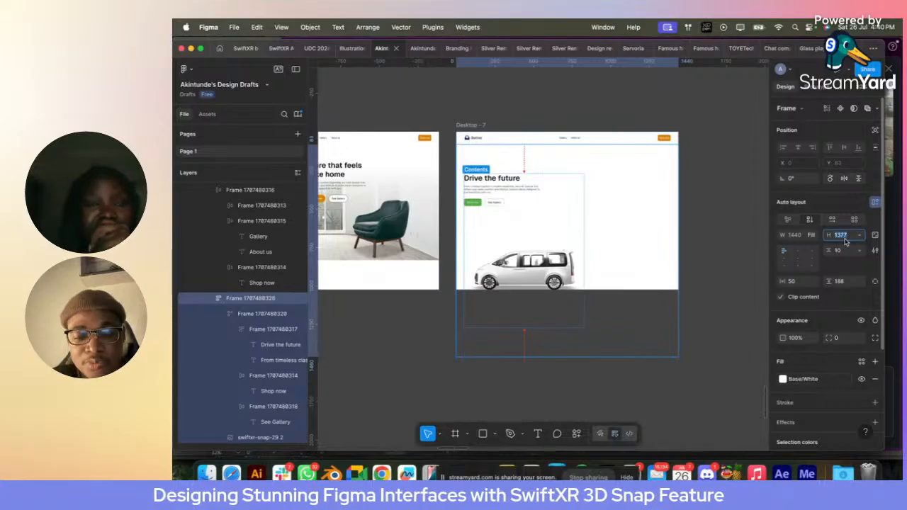
pyautogui.write('800')
pyautogui.press('Return')
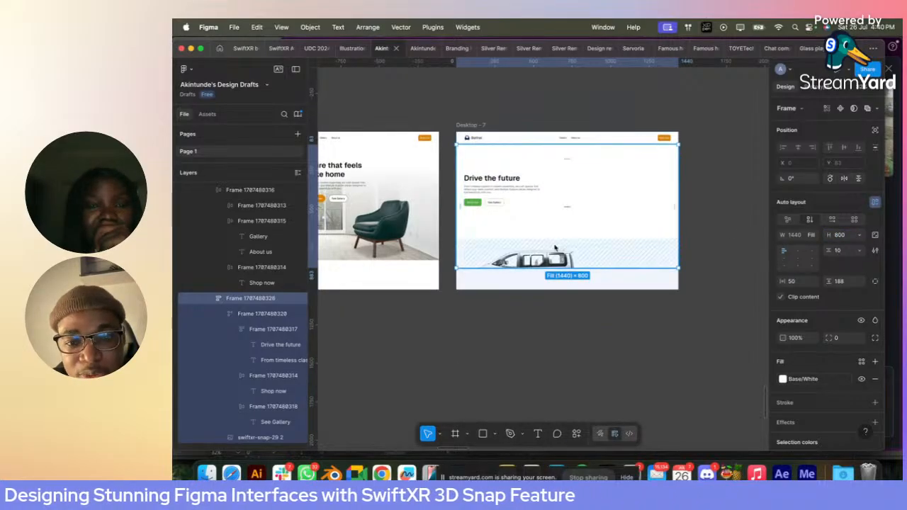
pyautogui.click(875, 202)
# - Align the van image to the hero frame's right edge, enlarge it to about 1561 × 1561, and send it behind the text block
pyautogui.click(570, 248)
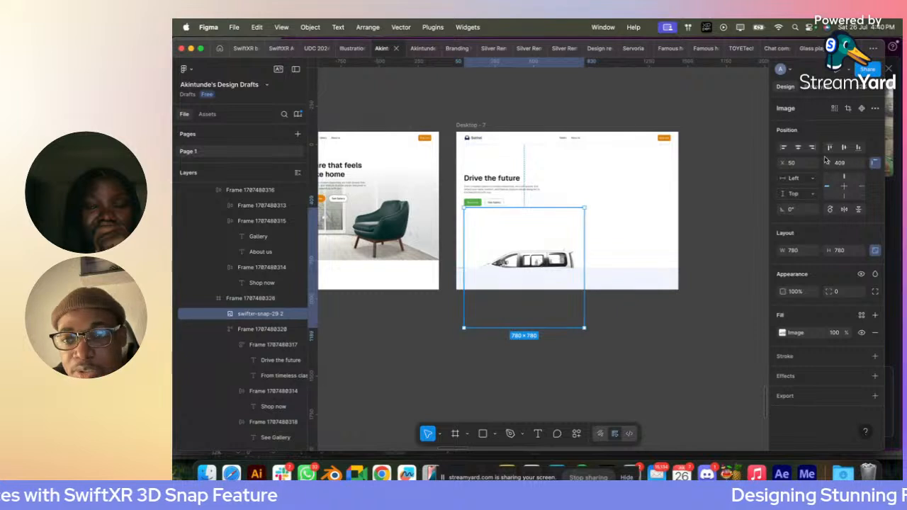
pyautogui.click(812, 147)
pyautogui.moveTo(560, 208); pyautogui.dragTo(470, 182)
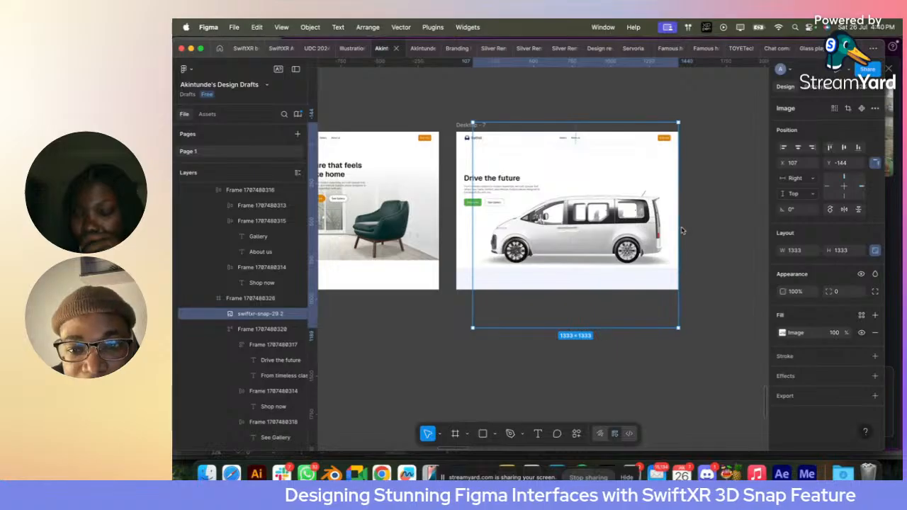
pyautogui.moveTo(682, 231); pyautogui.dragTo(697, 231)
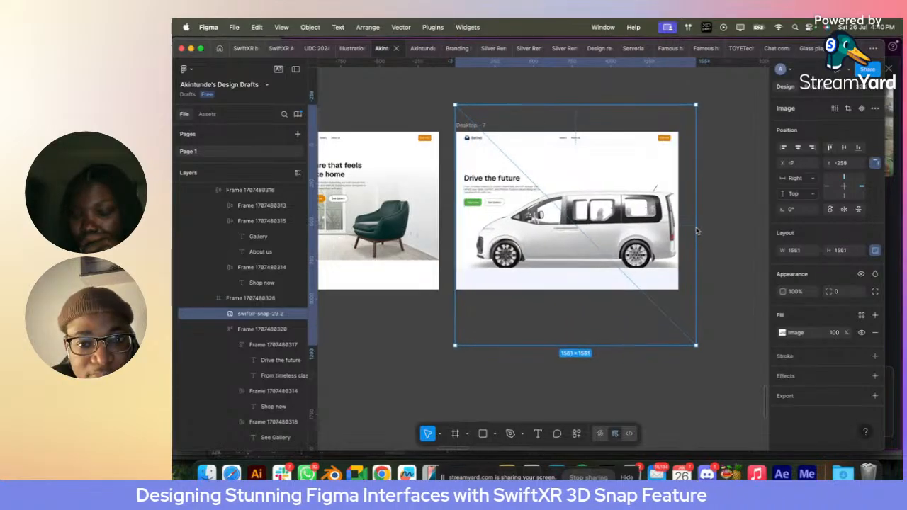
pyautogui.scroll(3, 577, 223)
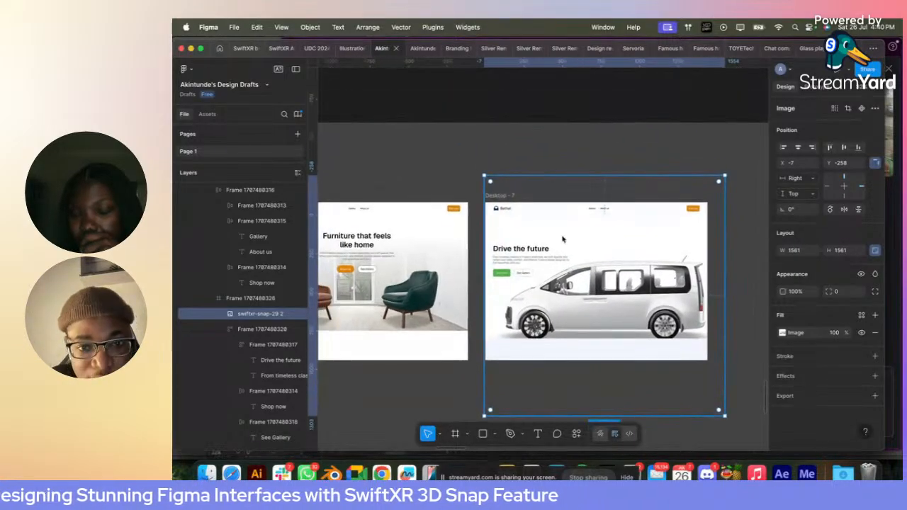
pyautogui.press('super+[')
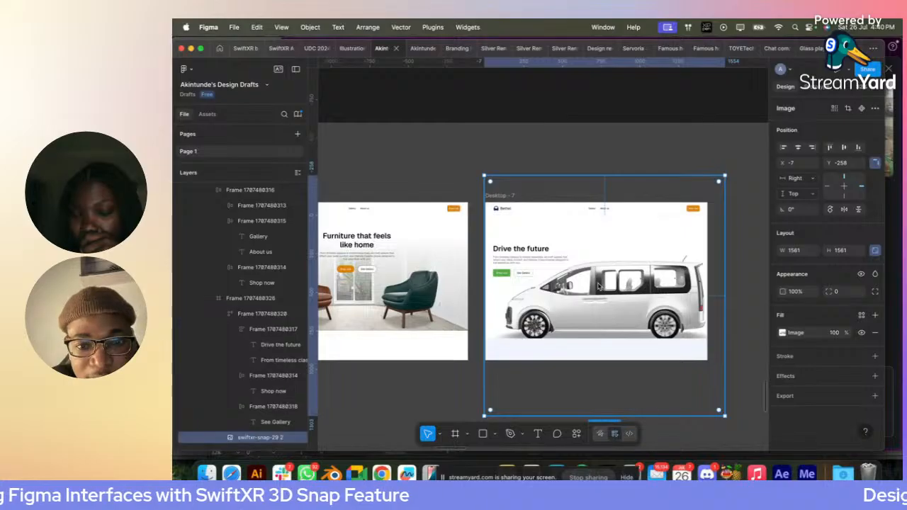
# - Move the "Drive the future" text block up to Y 77 in the hero frame, then select the van image
pyautogui.click(525, 260)
pyautogui.scroll(3, 522, 259)
pyautogui.moveTo(521, 260); pyautogui.dragTo(504, 196)
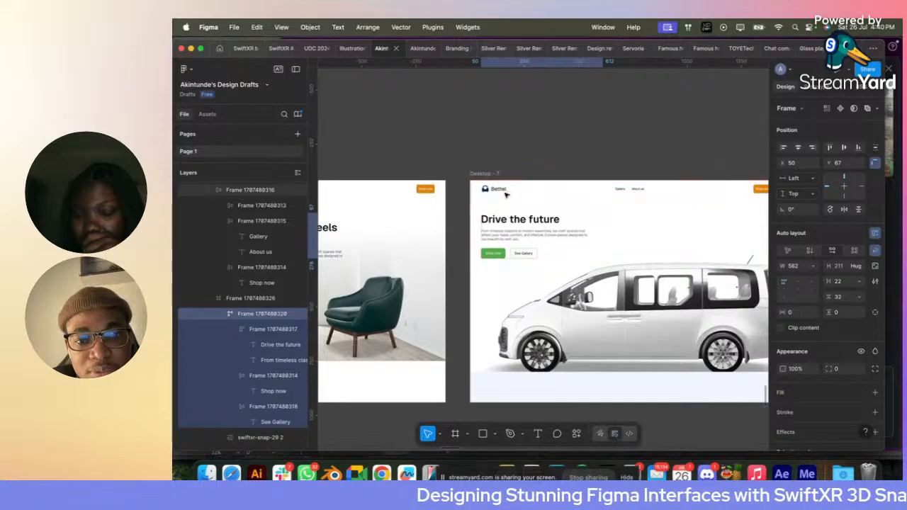
pyautogui.hotkey('shift', 'Down')
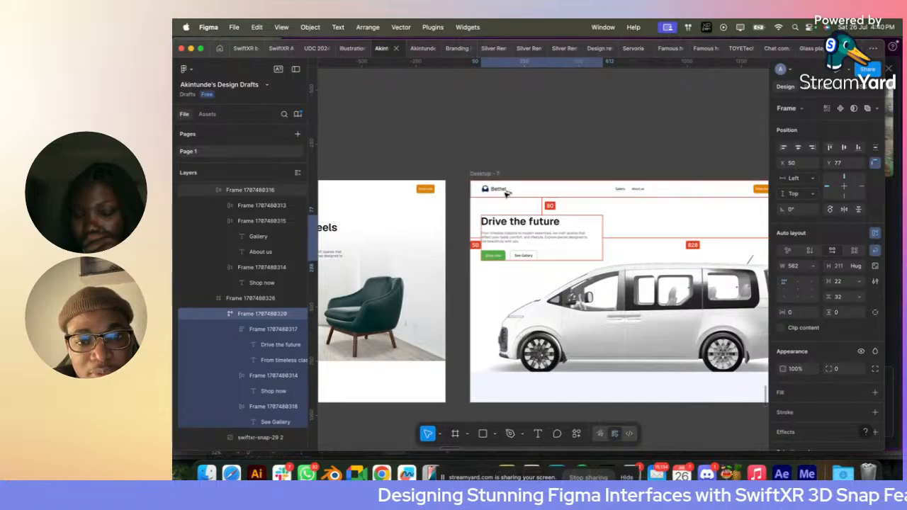
pyautogui.doubleClick(630, 287)
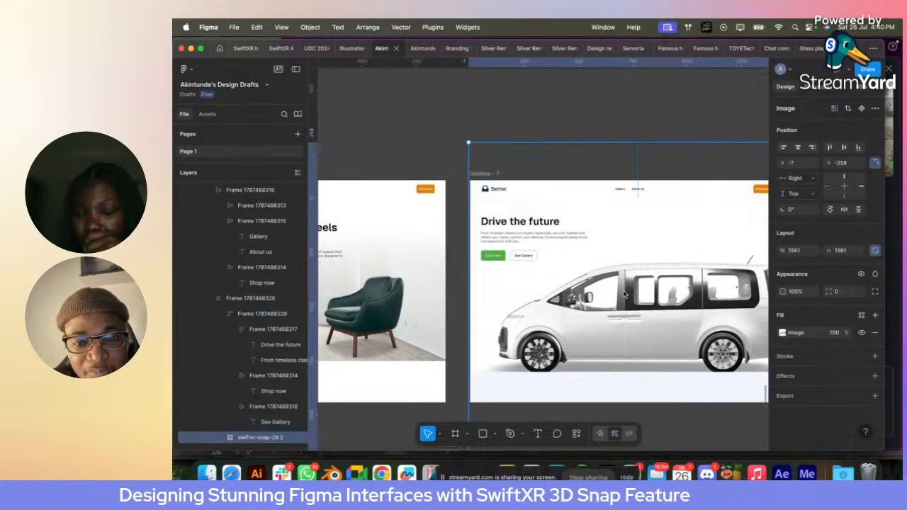
# - Move the van image up to Y -334 in the hero frame and set the hero frame's height to 700
pyautogui.moveTo(626, 292); pyautogui.dragTo(626, 275)
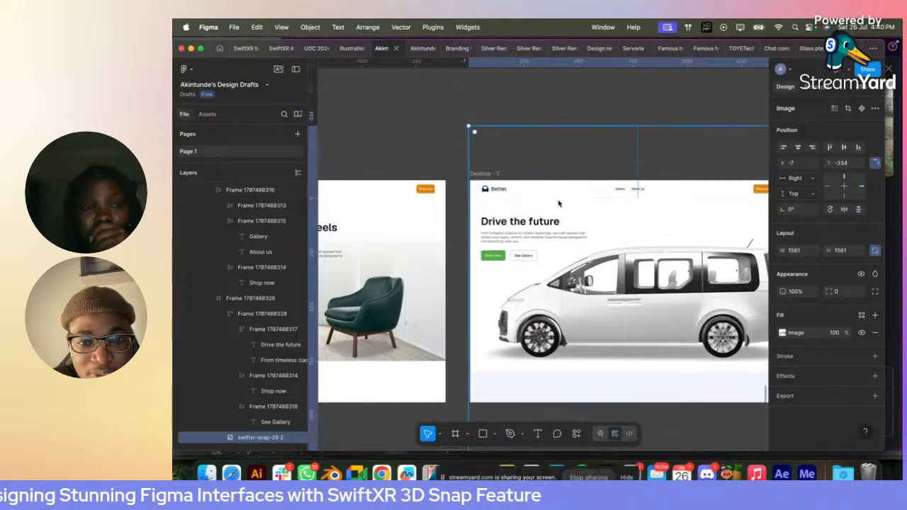
pyautogui.click(498, 216)
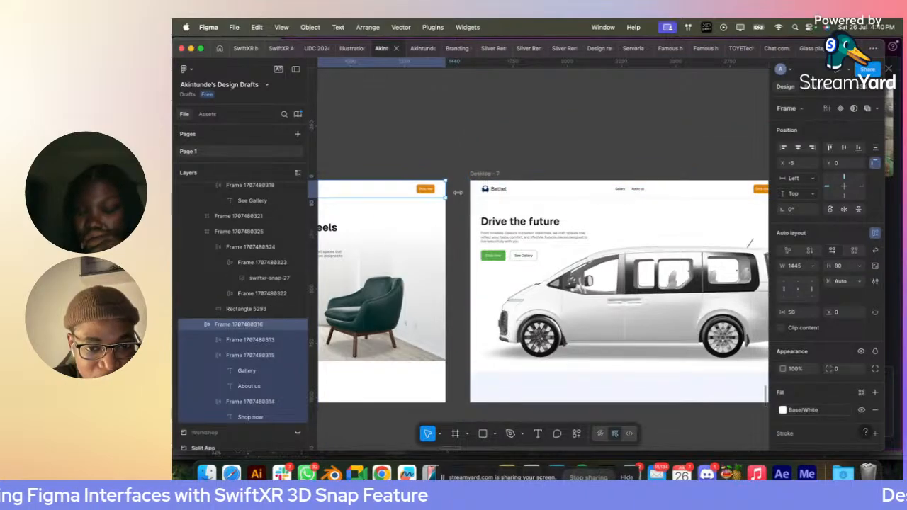
pyautogui.click(499, 216)
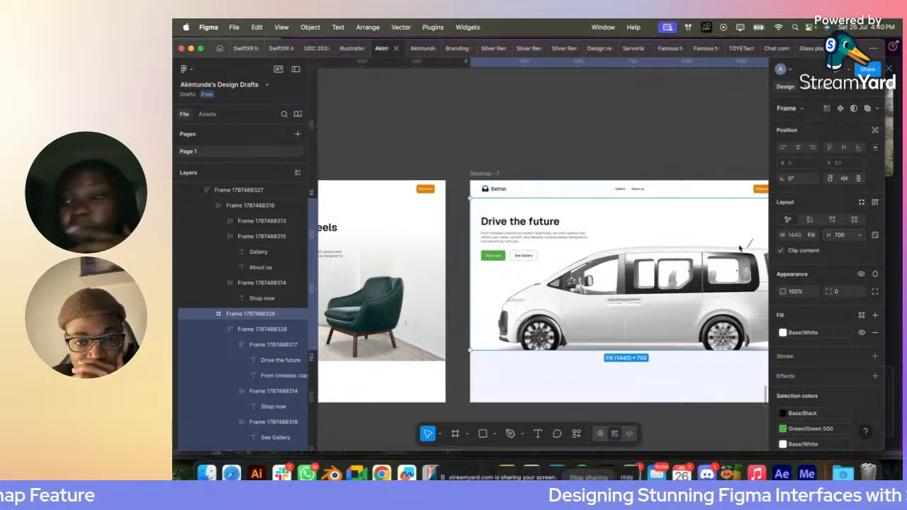
pyautogui.click(594, 162)
pyautogui.hscroll(2, 594, 161)
pyautogui.scroll(-1, 594, 161)
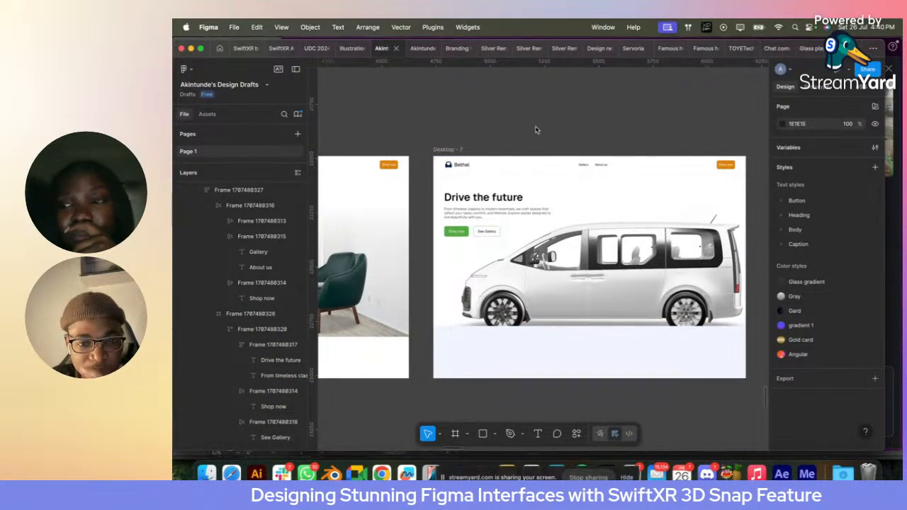
pyautogui.scroll(-3, 536, 130)
pyautogui.hscroll(-1, 536, 130)
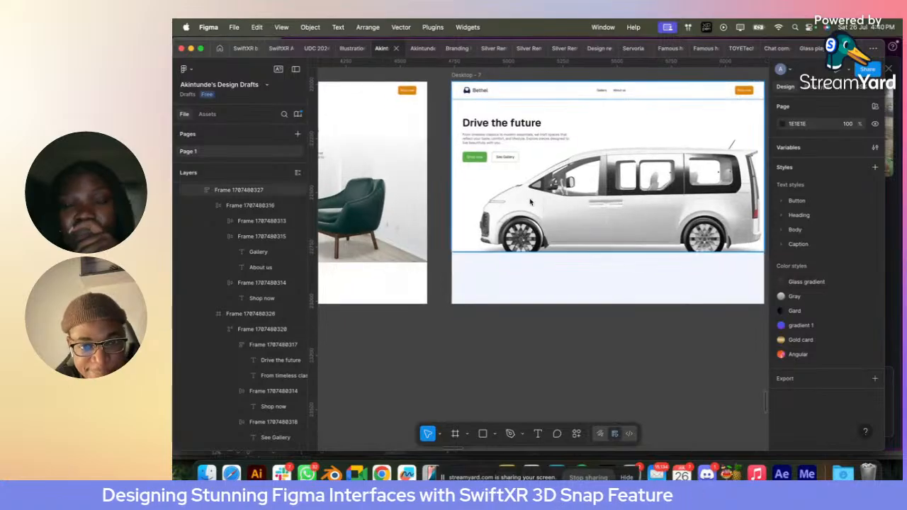
# - Copy the 1445 × 192 white strip below the chair image into the van design, and delete the misplaced copy
pyautogui.click(528, 243)
pyautogui.hscroll(2, 528, 243)
pyautogui.scroll(-1, 528, 243)
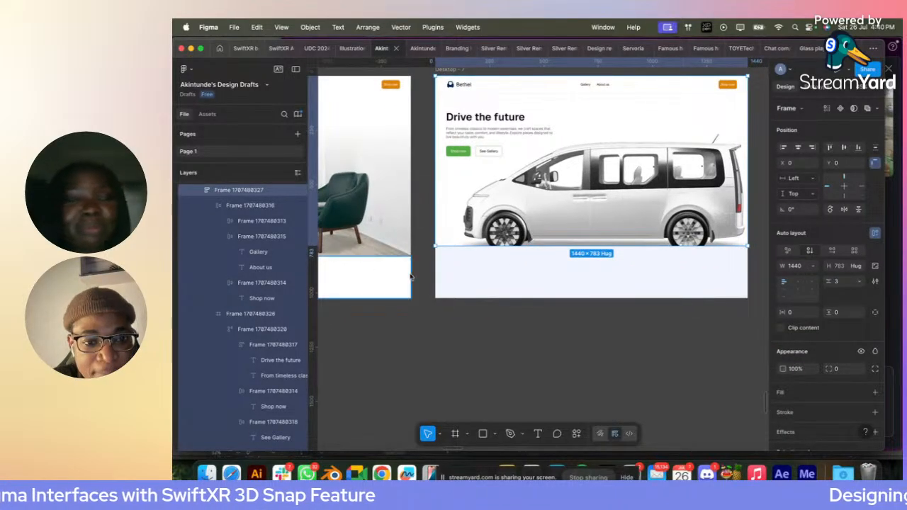
pyautogui.click(506, 267)
pyautogui.moveTo(681, 277); pyautogui.dragTo(698, 278)
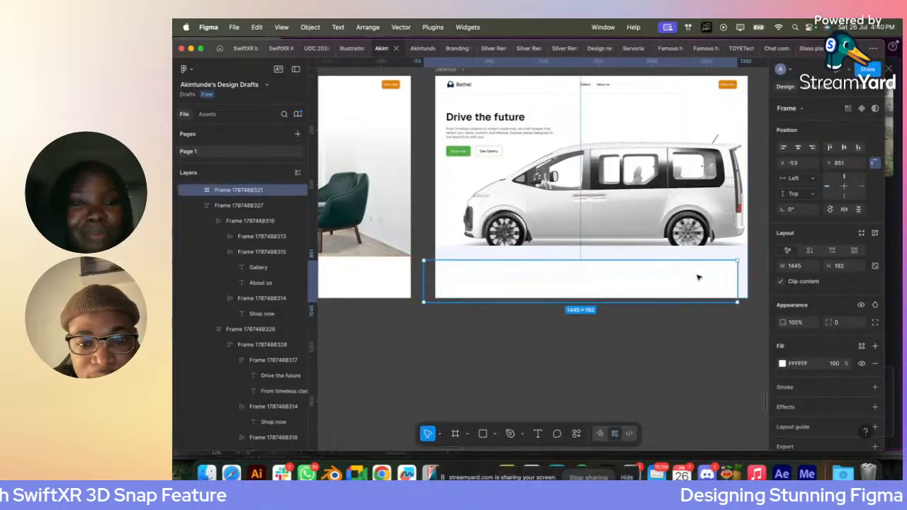
pyautogui.moveTo(454, 283); pyautogui.dragTo(546, 350)
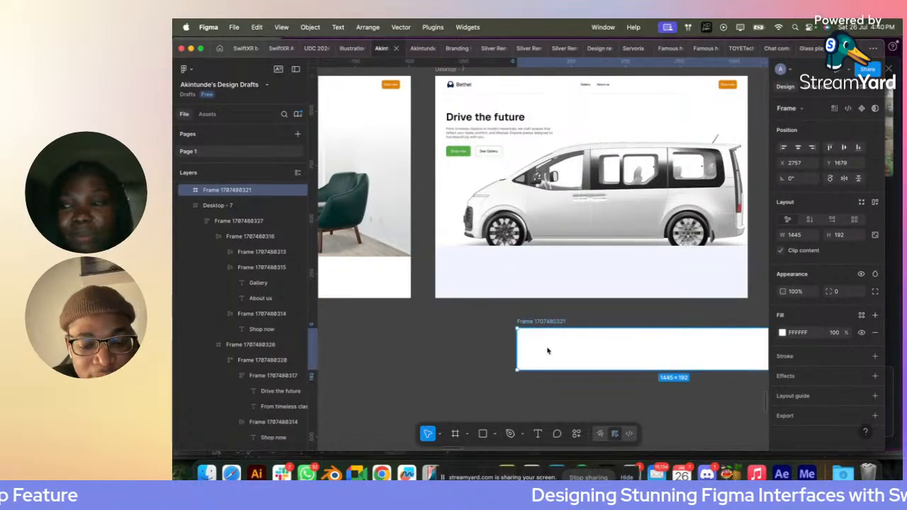
pyautogui.press('BackSpace')
# - Try to paste the white strip inside the van hero frame, and undo it
pyautogui.click(468, 215)
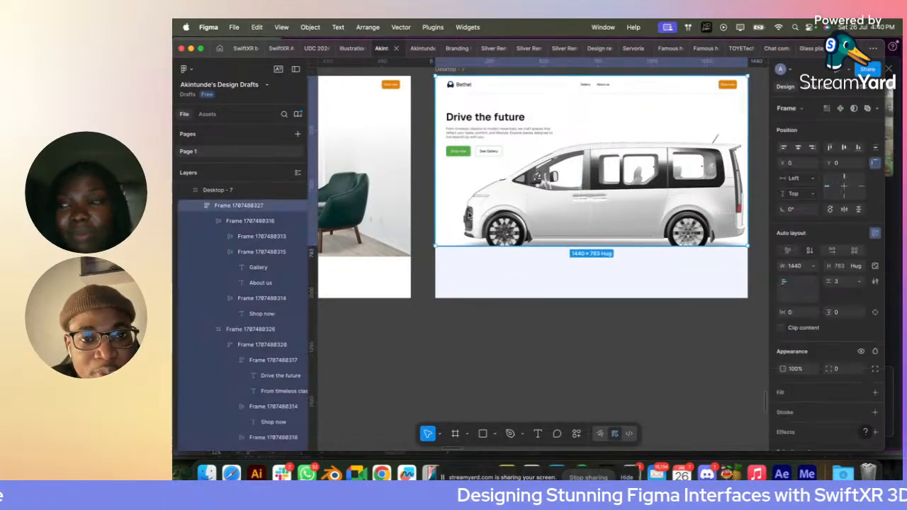
pyautogui.click(449, 201)
pyautogui.press('super+z')
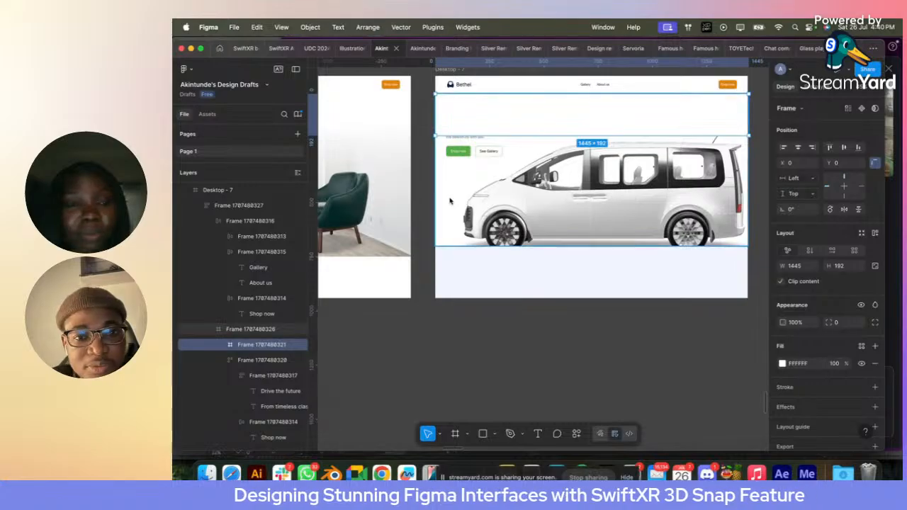
pyautogui.press('super+z')
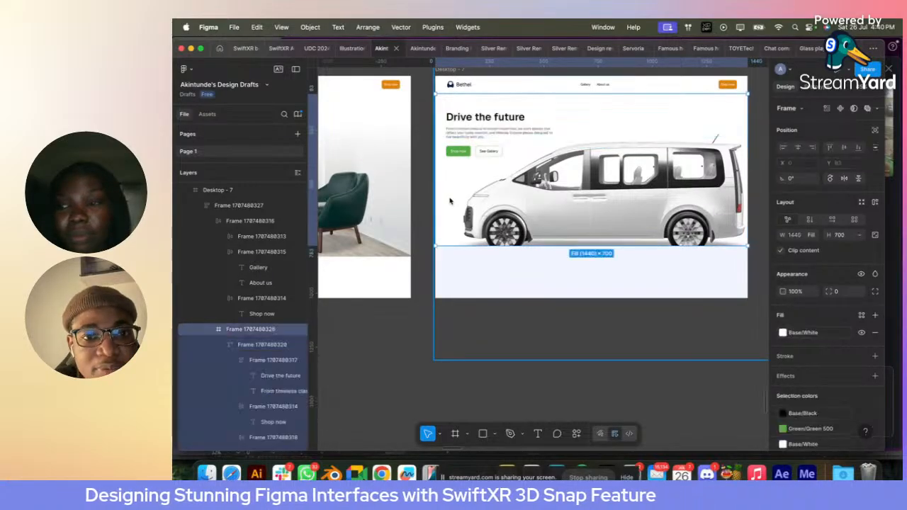
# - Paste the 1445 × 192 white strip into the outer auto layout frame, directly below the van hero frame
pyautogui.press('Escape')
pyautogui.click(505, 210)
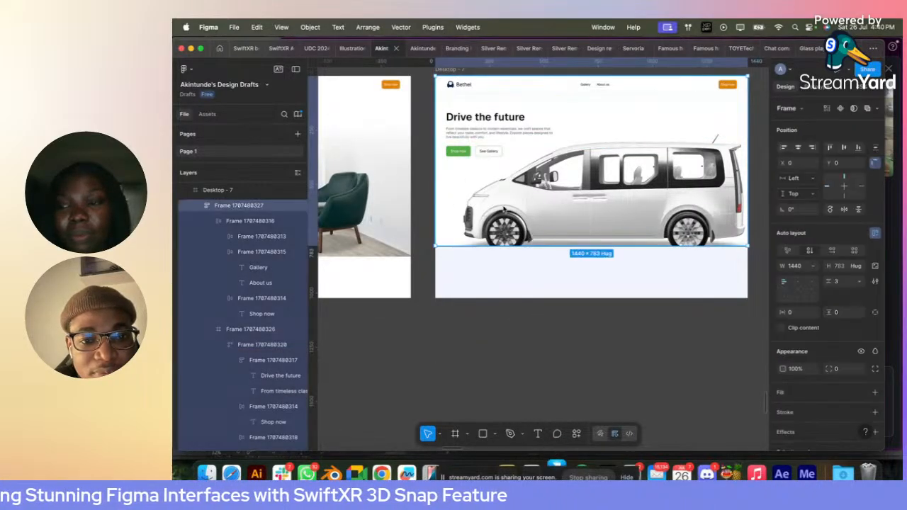
pyautogui.press('super+v')
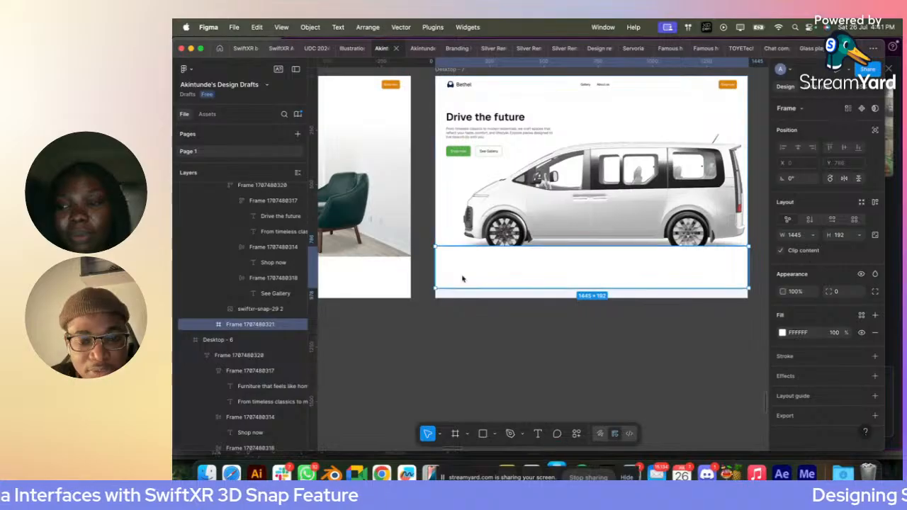
# - Add the text "HYUNDAI" inside the white strip below the van
pyautogui.scroll(5, 494, 289)
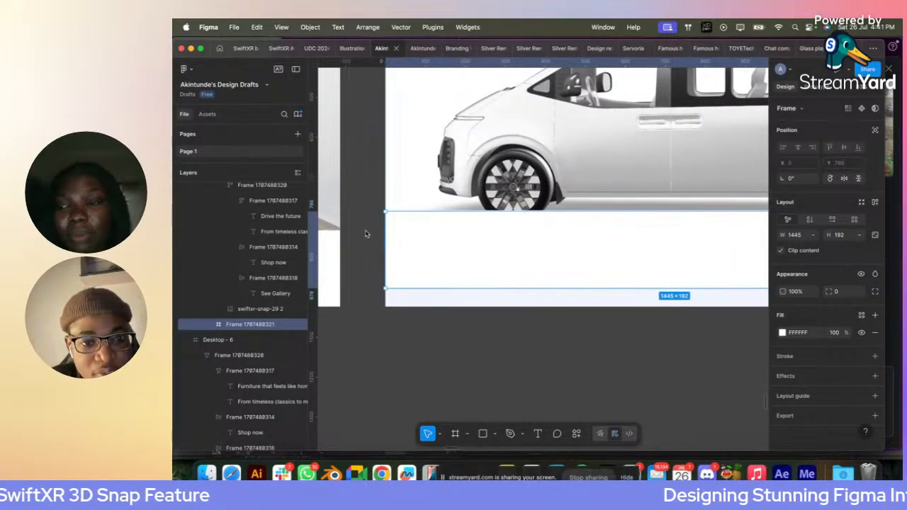
pyautogui.press('t')
pyautogui.scroll(1, 383, 212)
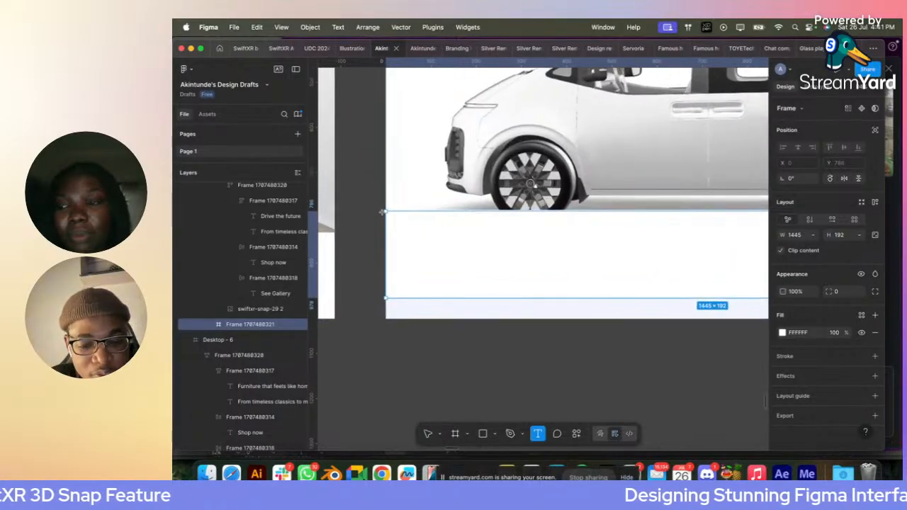
pyautogui.click(421, 242)
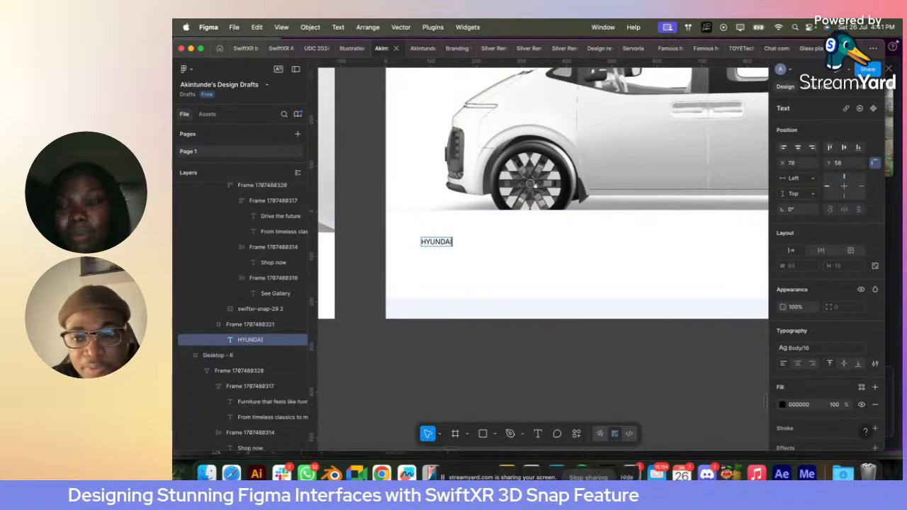
pyautogui.press('Escape')
pyautogui.press('Escape')
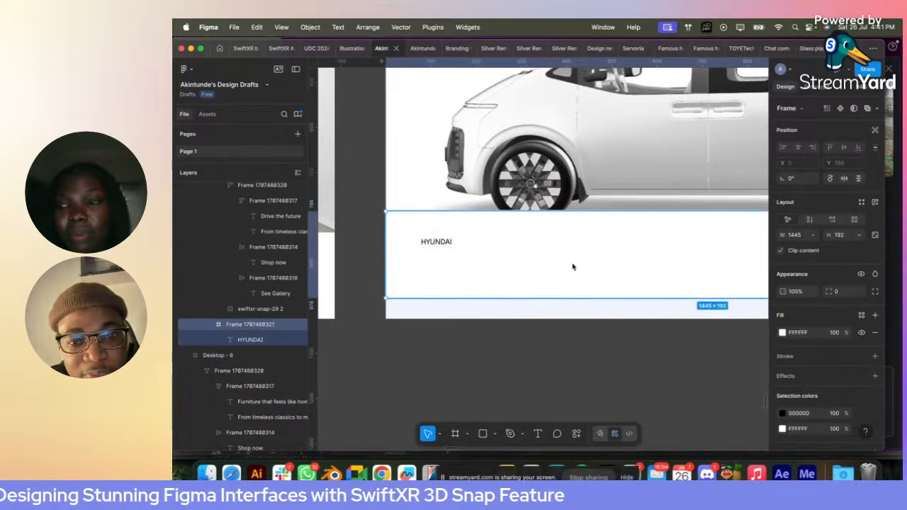
# - Apply auto layout to the white strip and set its horizontal padding to 50
pyautogui.click(876, 203)
pyautogui.click(796, 284)
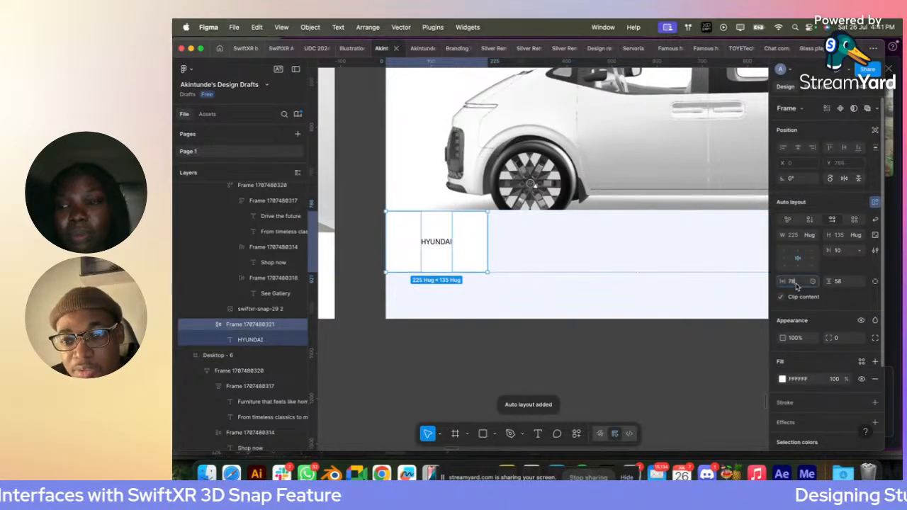
pyautogui.write('50')
pyautogui.press('Return')
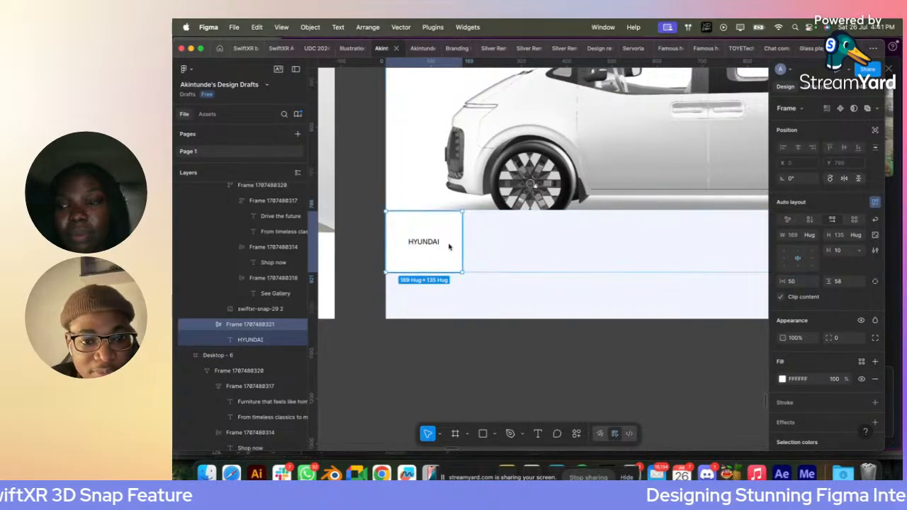
# - Duplicate the "HYUNDAI" text within the strip and change the copy to "Ecoride Staria S5"
pyautogui.doubleClick(421, 245)
pyautogui.press('super+d')
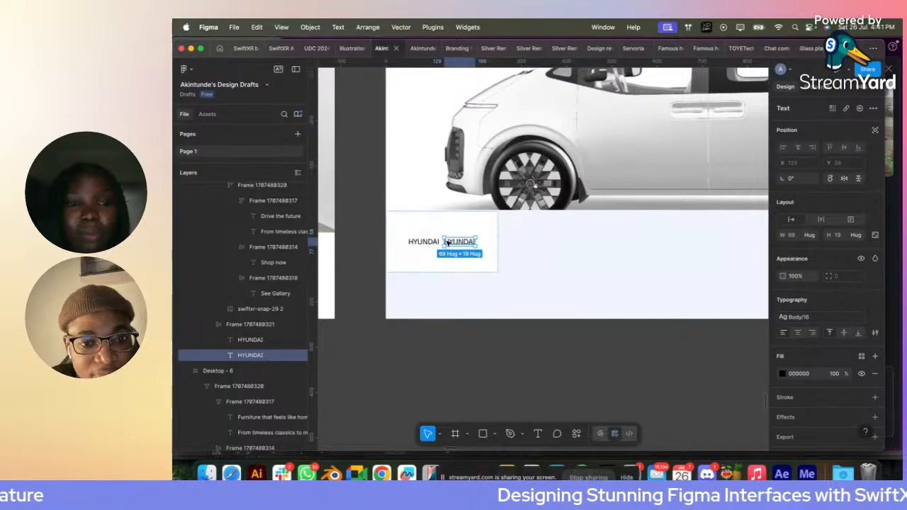
pyautogui.doubleClick(448, 242)
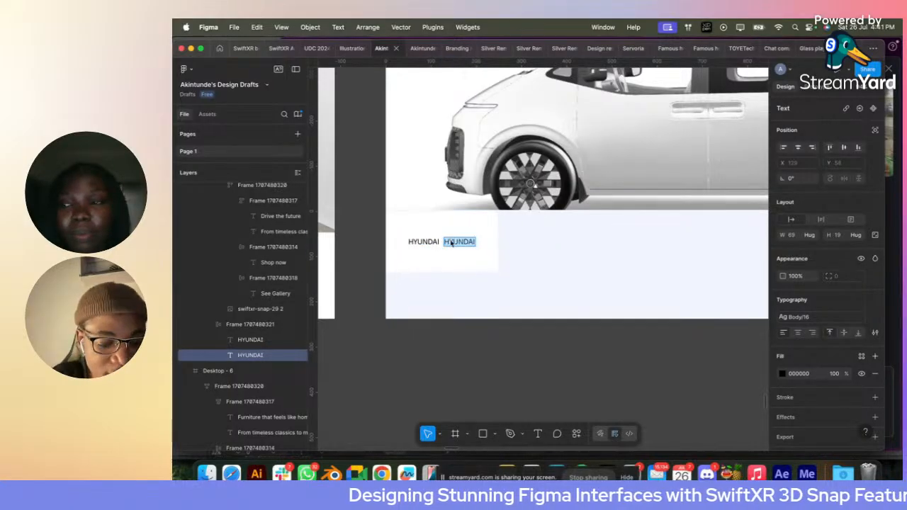
pyautogui.write('Ecoride')
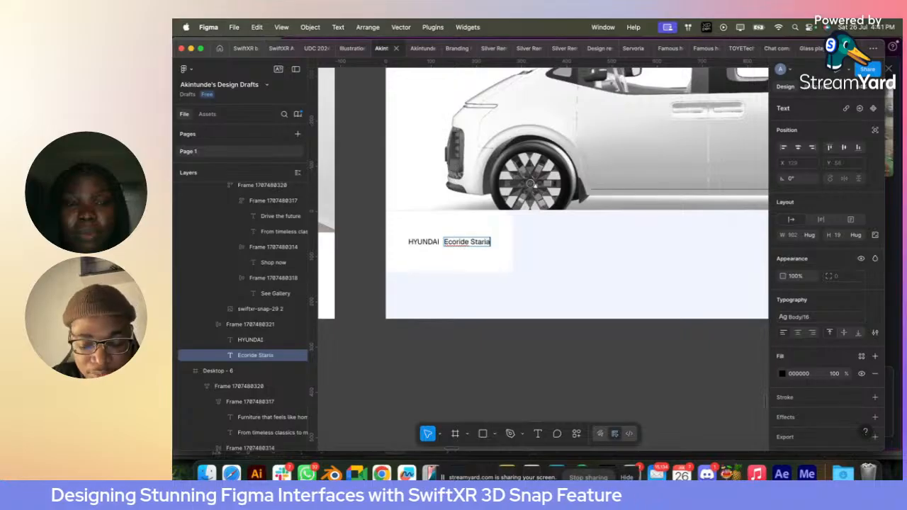
pyautogui.write('Staria')
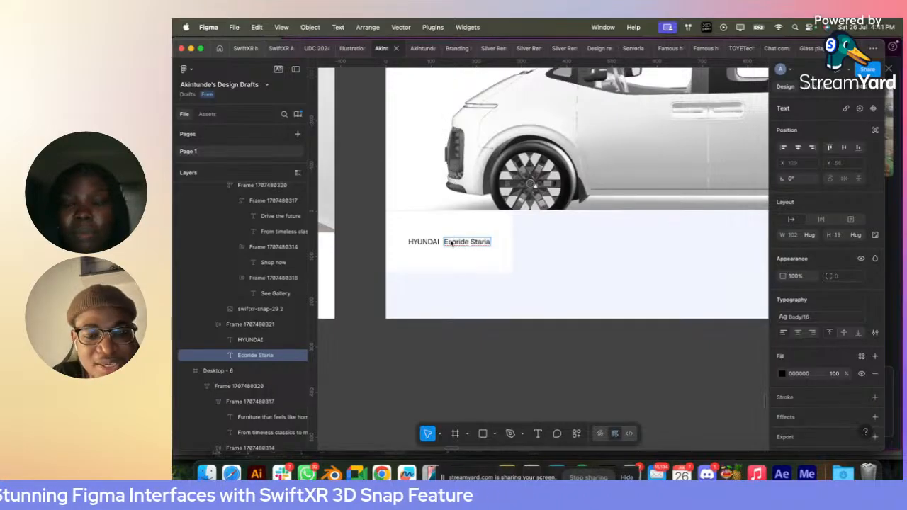
pyautogui.write(' S5')
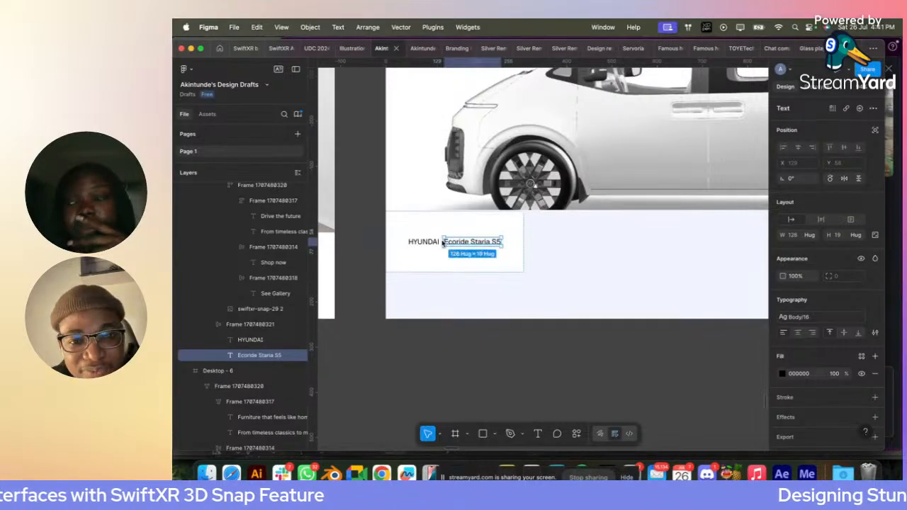
# - Wrap the "HYUNDAI" and "Ecoride Staria S5" texts in a vertical auto layout with the gap bound to number variable 2
pyautogui.keyDown('shift'); pyautogui.click(431, 242); pyautogui.keyUp('shift')
pyautogui.hotkey('shift', 'a')
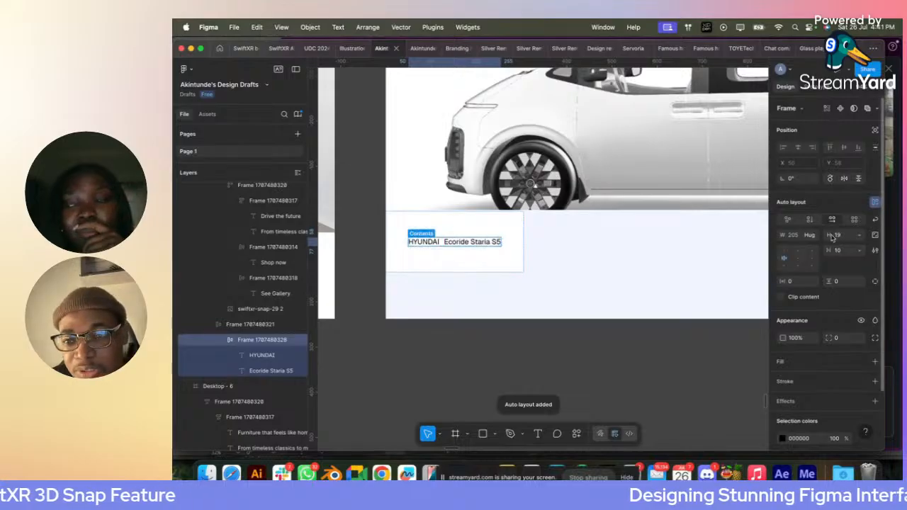
pyautogui.click(810, 220)
pyautogui.click(860, 253)
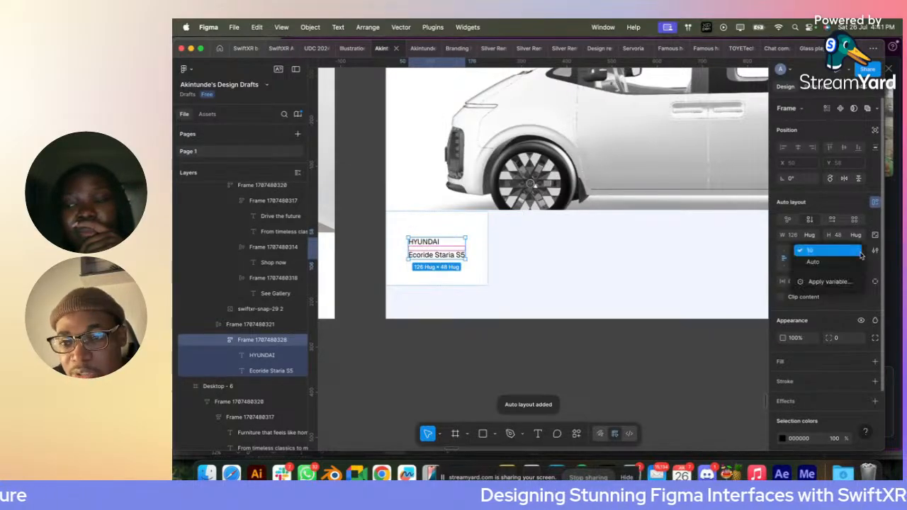
pyautogui.click(819, 281)
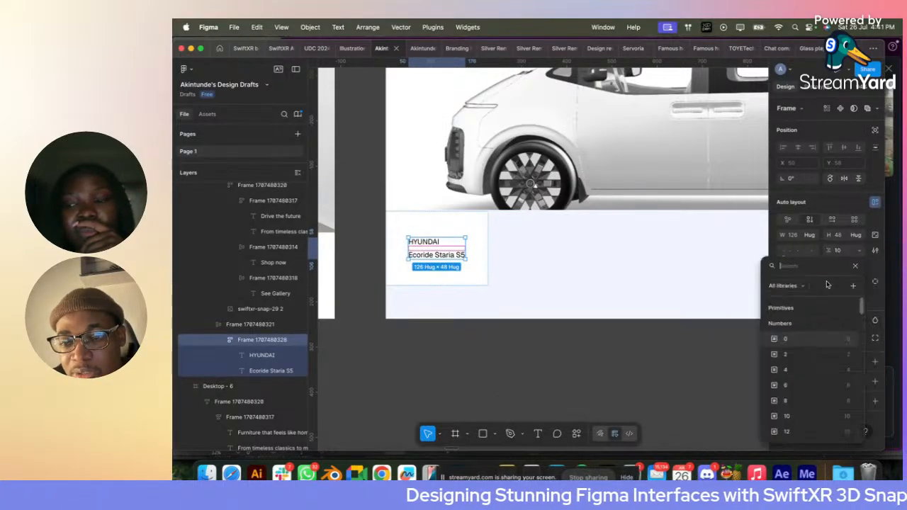
pyautogui.click(795, 354)
# - Apply the 06 · 19/120 text style to the "Ecoride Staria S5" text
pyautogui.scroll(3, 426, 256)
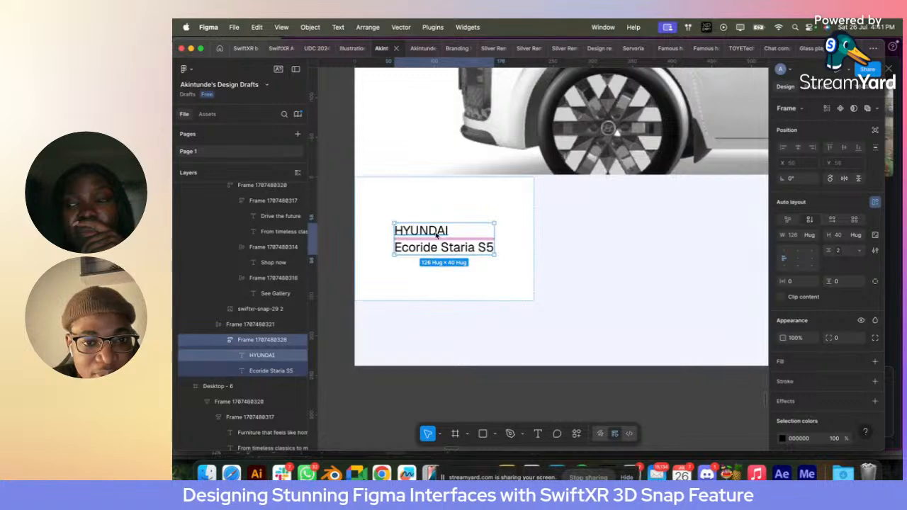
pyautogui.click(437, 235)
pyautogui.click(874, 317)
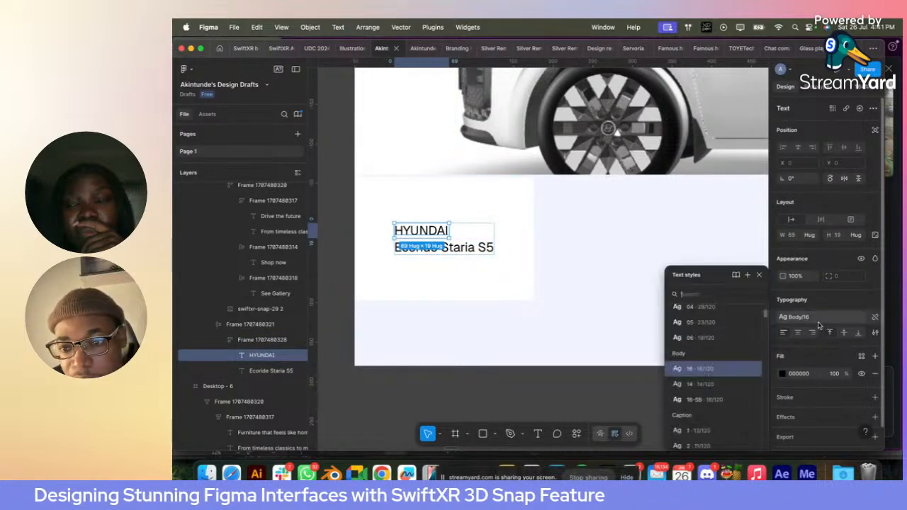
pyautogui.scroll(-1, 749, 382)
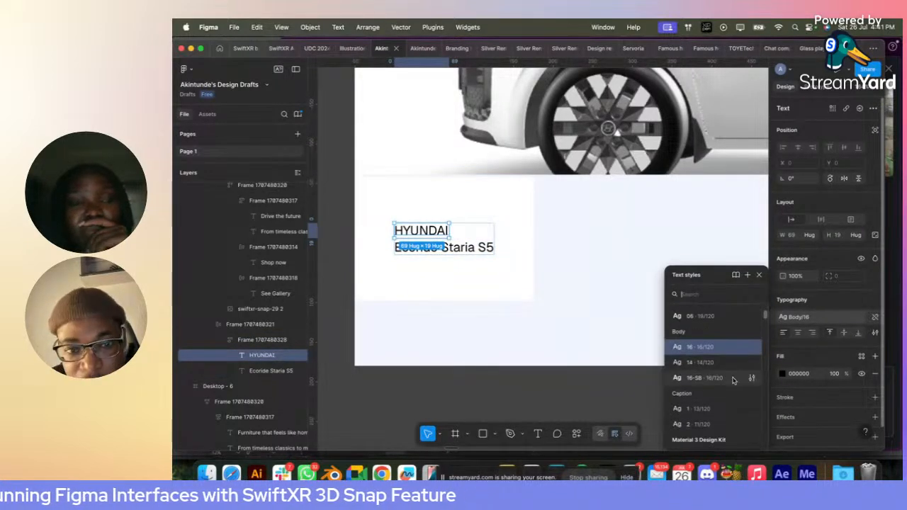
pyautogui.click(473, 247)
pyautogui.click(788, 317)
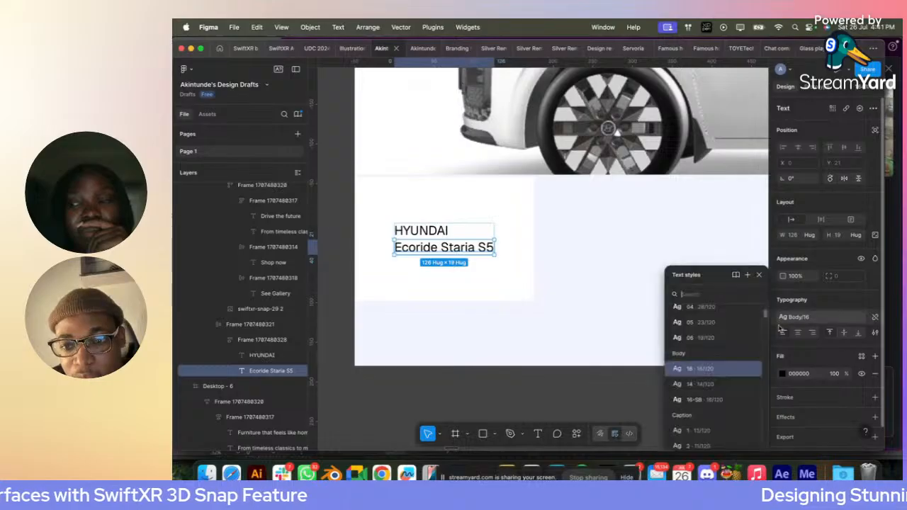
pyautogui.click(705, 340)
# - Apply the Body 16 text style and the Typography/Subtext fill to the "HYUNDAI" text
pyautogui.click(425, 230)
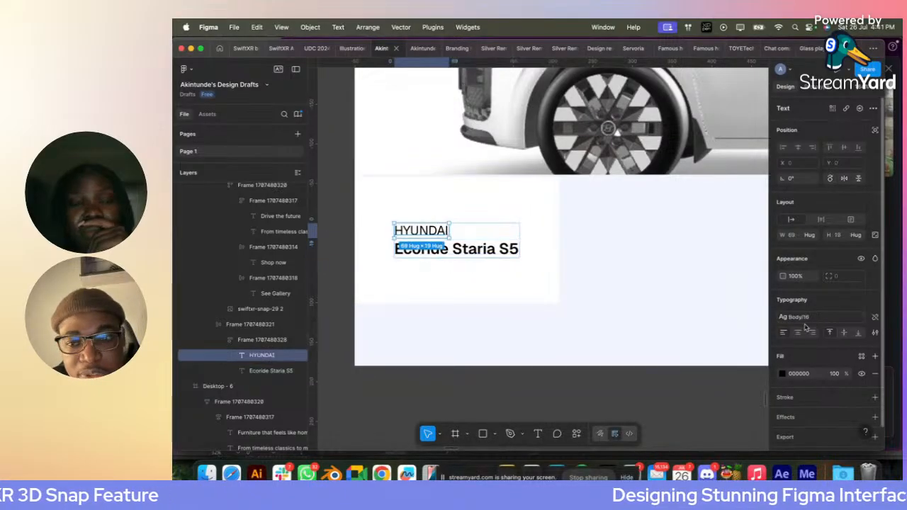
pyautogui.click(796, 319)
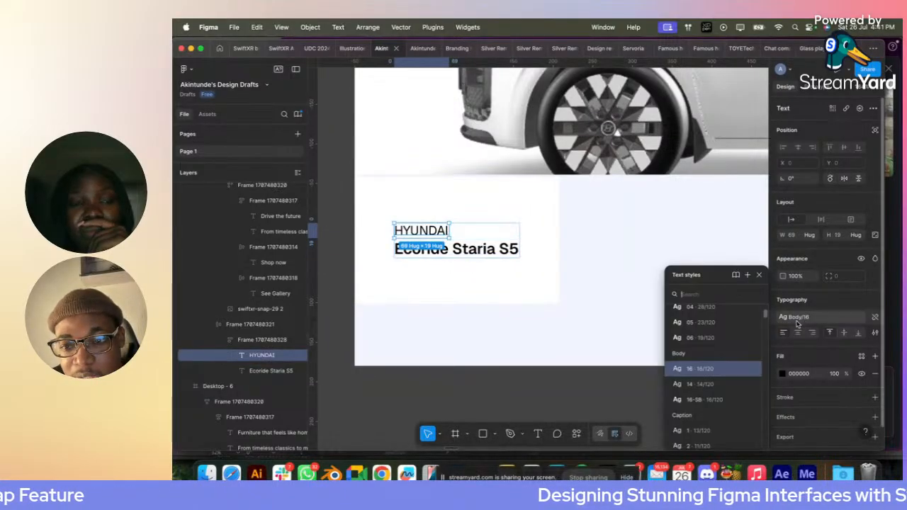
pyautogui.click(710, 372)
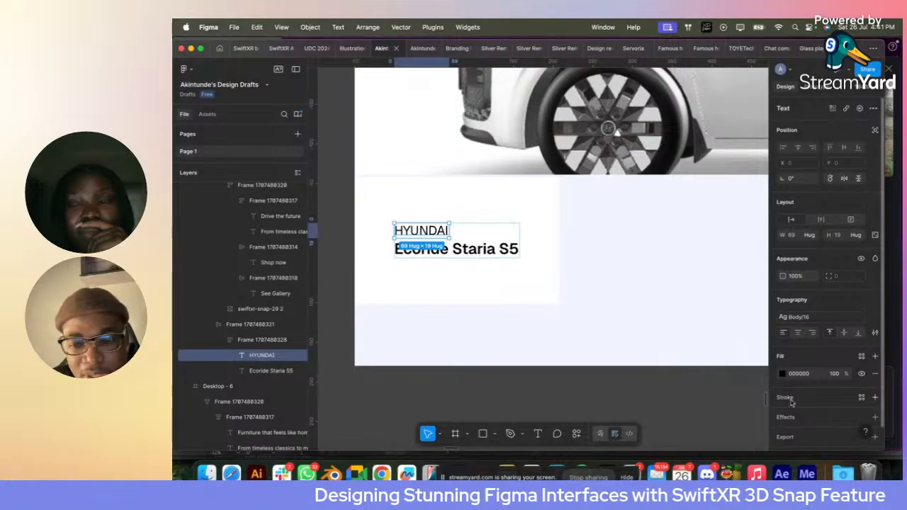
pyautogui.click(860, 356)
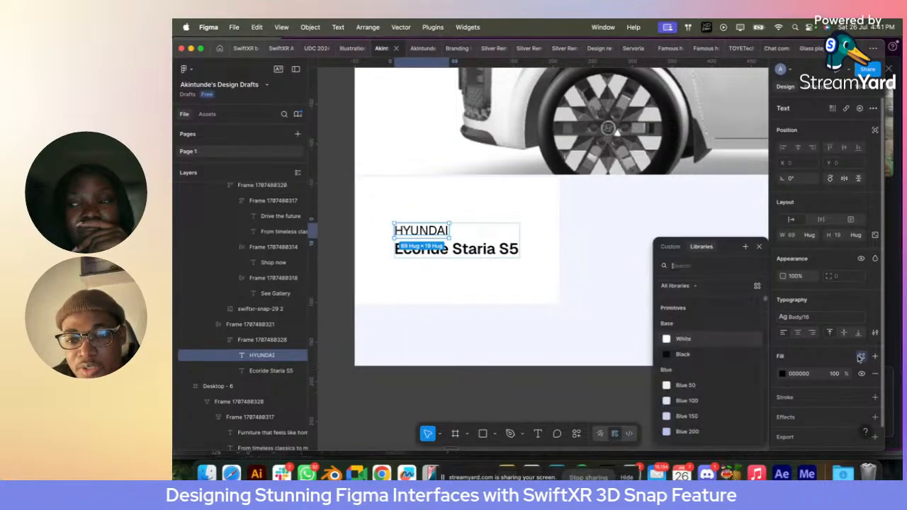
pyautogui.write('ty')
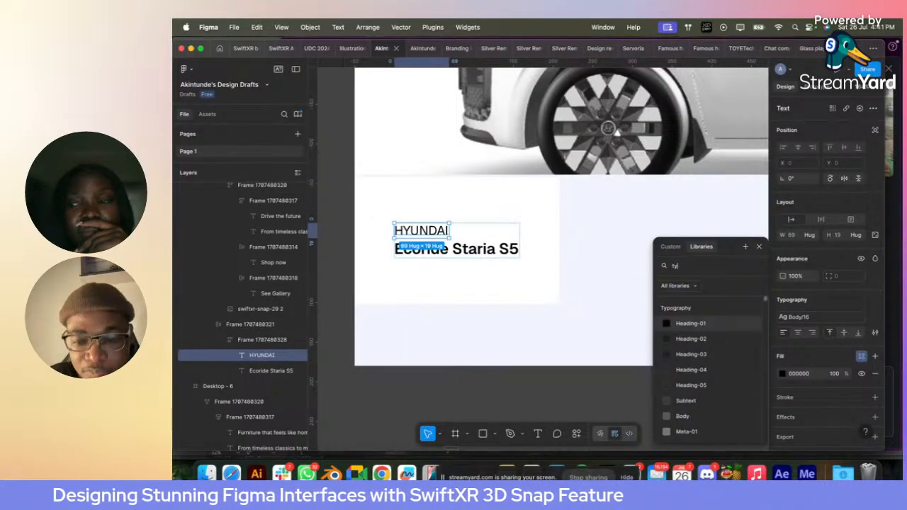
pyautogui.click(684, 400)
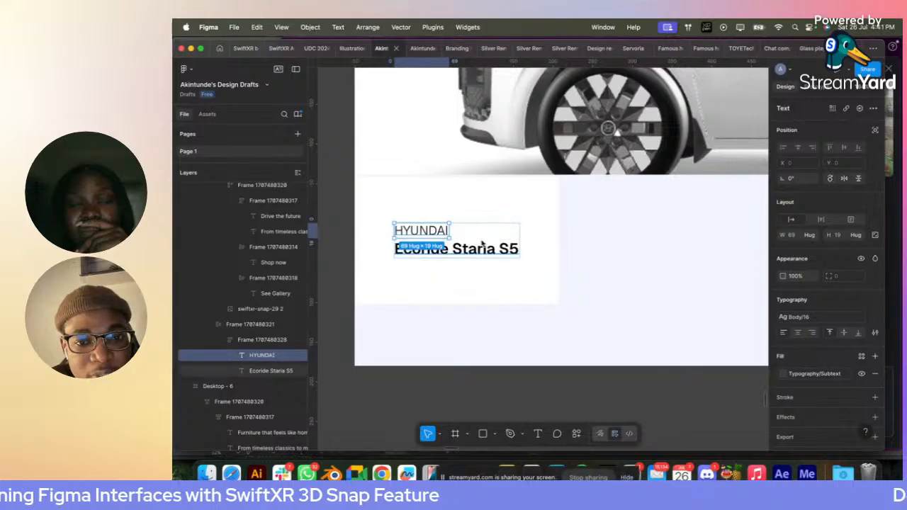
# - Apply the Base/Black library colour to the "Ecoride Staria S5" text
pyautogui.press('Tab')
pyautogui.click(864, 356)
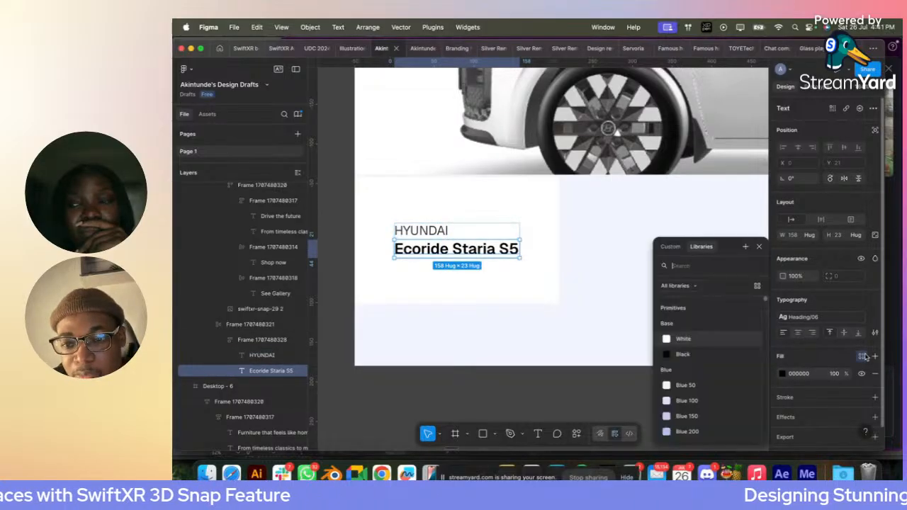
pyautogui.click(739, 356)
pyautogui.click(532, 258)
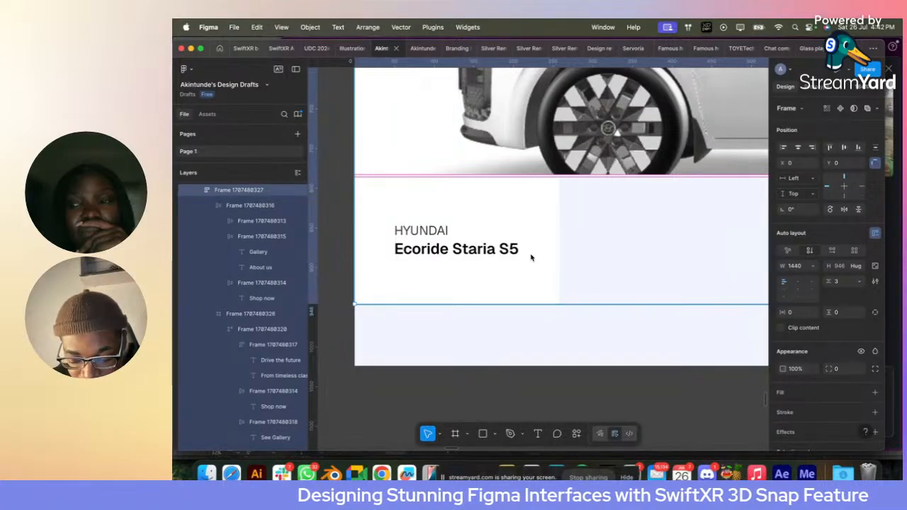
# - Draw a frame about 155 × 83 beside the "Ecoride Staria S5" text in the strip and fill it with Blue 50
pyautogui.click(505, 250)
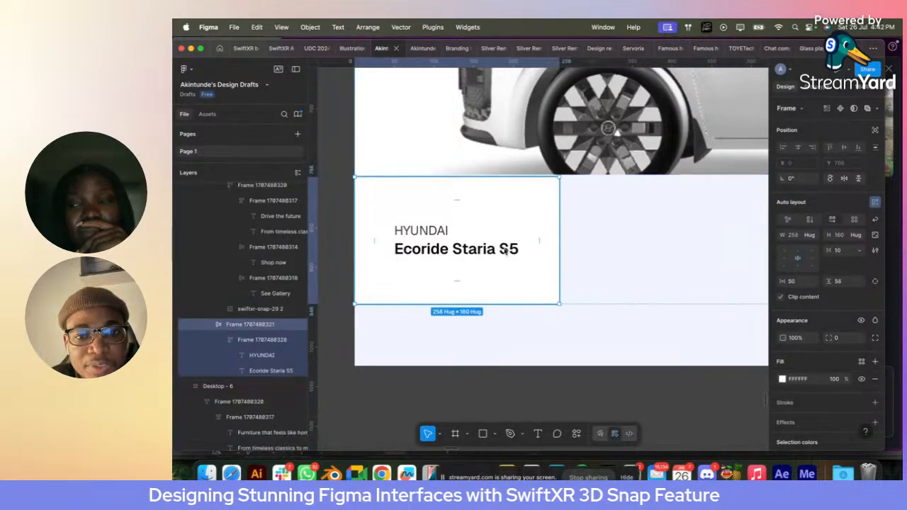
pyautogui.press('f')
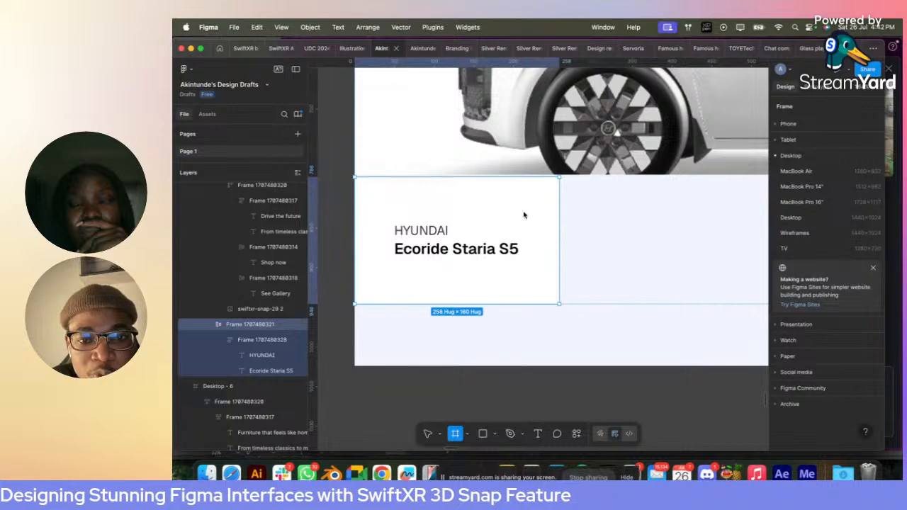
pyautogui.moveTo(526, 223)
pyautogui.mouseDown()
pyautogui.moveTo(583, 283)
pyautogui.moveTo(677, 282)
pyautogui.moveTo(630, 294)
pyautogui.moveTo(674, 290)
pyautogui.moveTo(652, 297)
pyautogui.moveTo(665, 288)
pyautogui.mouseUp()
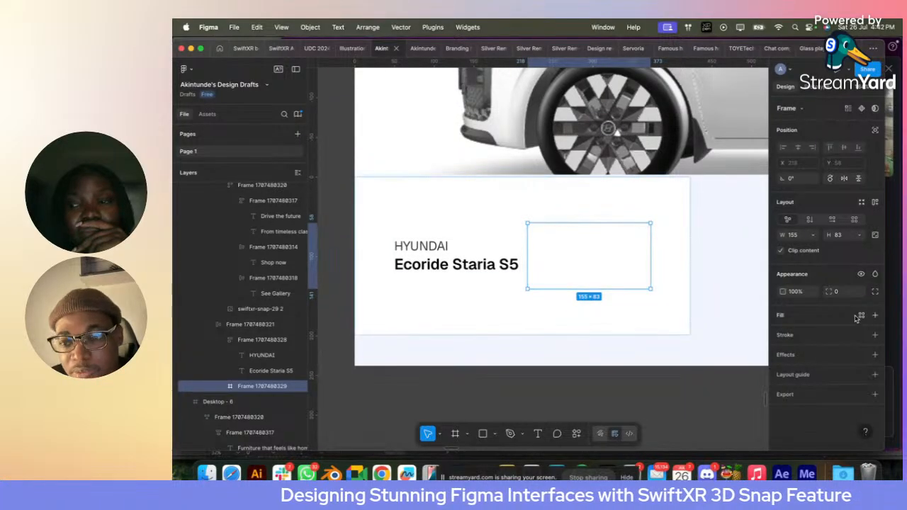
pyautogui.click(861, 316)
pyautogui.click(685, 385)
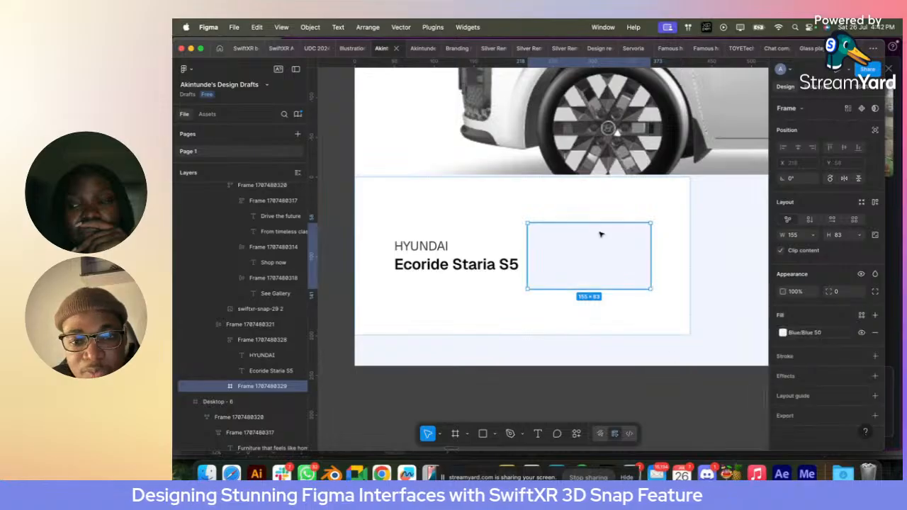
# - Duplicate the Blue 50 frame twice and wrap all three frames in a horizontal auto layout with a gap of 8
pyautogui.press('super+d')
pyautogui.press('super+d')
pyautogui.scroll(-5, 600, 237)
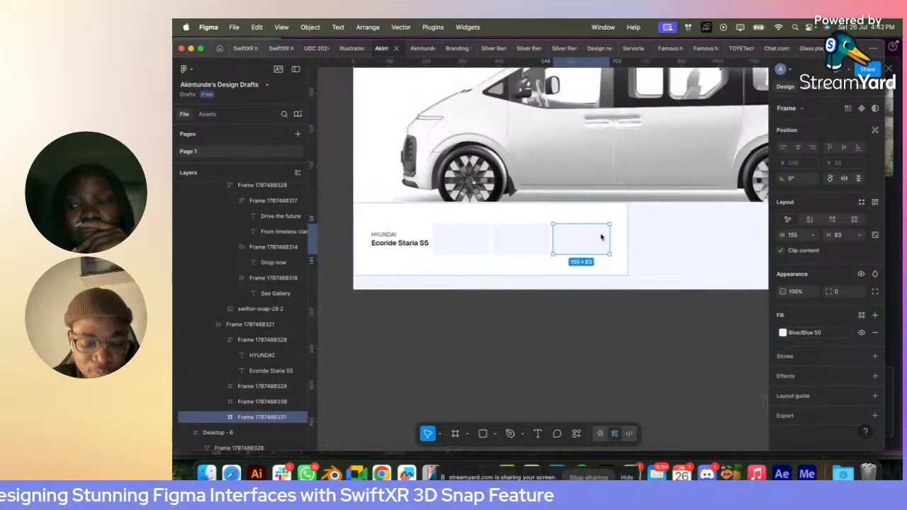
pyautogui.keyDown('shift'); pyautogui.click(528, 245); pyautogui.keyUp('shift')
pyautogui.keyDown('shift'); pyautogui.click(463, 248); pyautogui.keyUp('shift')
pyautogui.hotkey('shift', 'a')
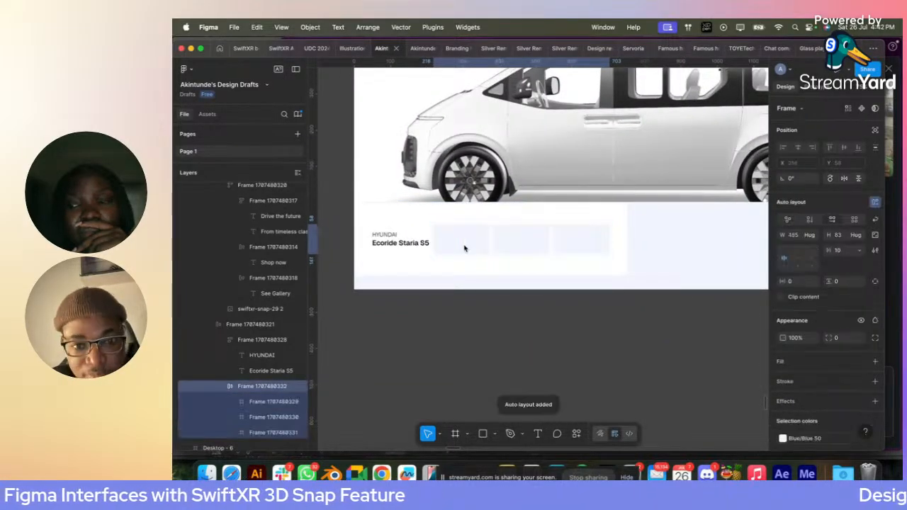
pyautogui.click(840, 252)
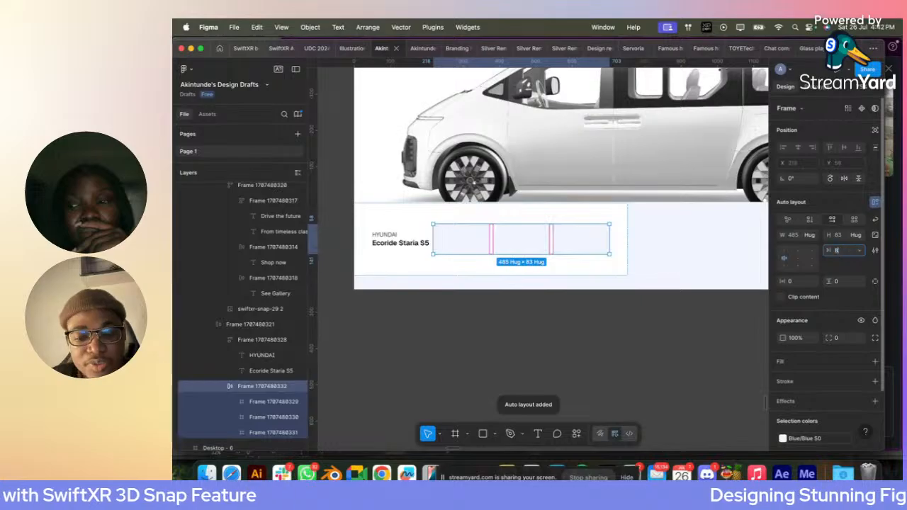
# - Set the white strip's width to fill its container and its horizontal gap to Auto
pyautogui.click(425, 219)
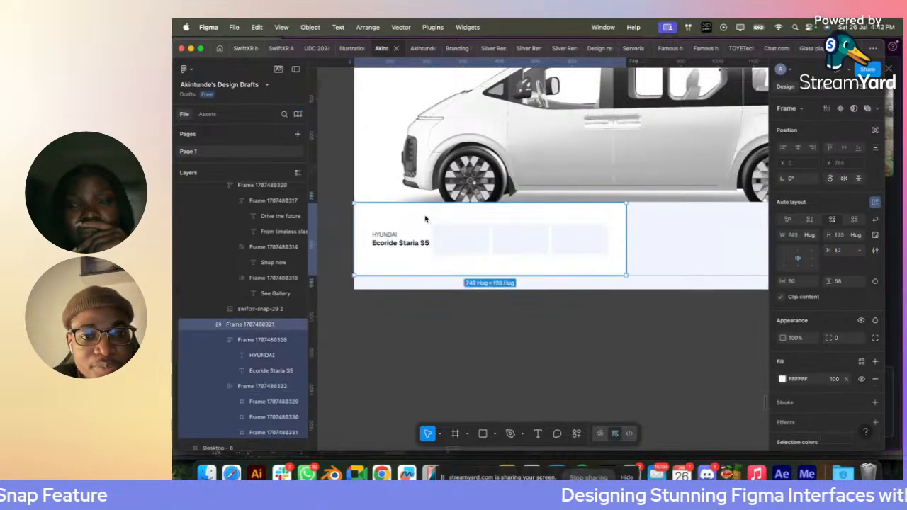
pyautogui.click(811, 235)
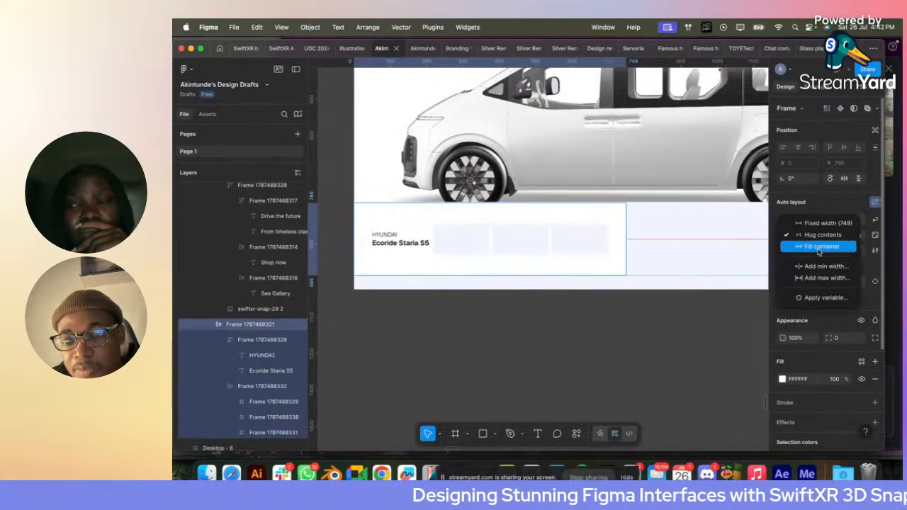
pyautogui.click(818, 247)
pyautogui.click(840, 254)
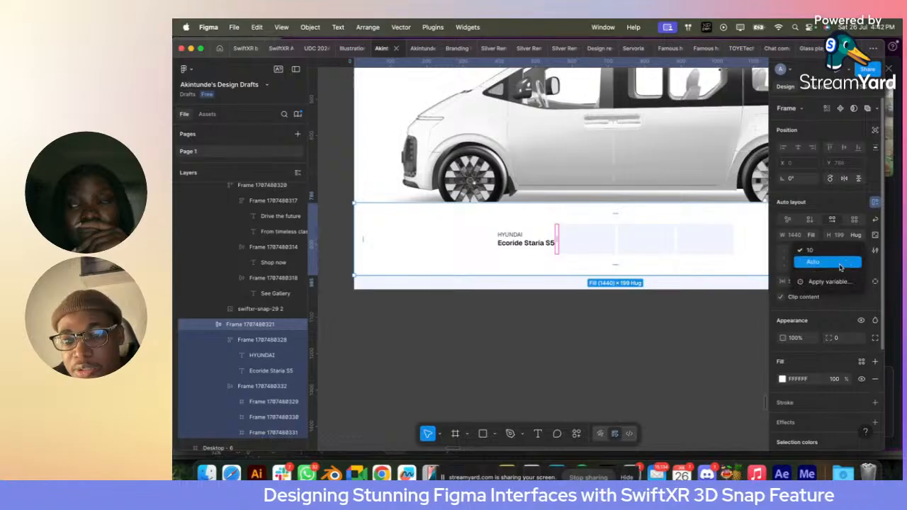
pyautogui.click(840, 263)
pyautogui.scroll(-2, 647, 268)
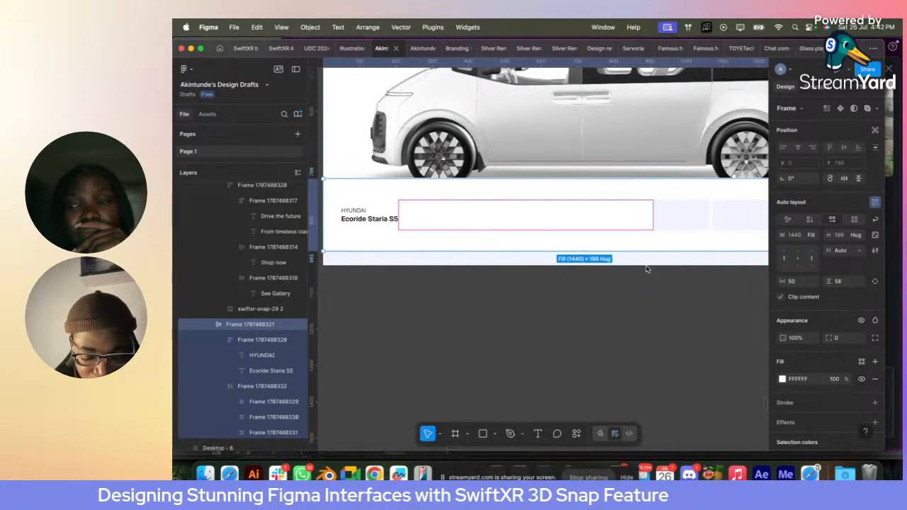
# - Duplicate the "HYUNDAI" / "Ecoride Staria S5" text block within the white strip
pyautogui.scroll(3, 425, 217)
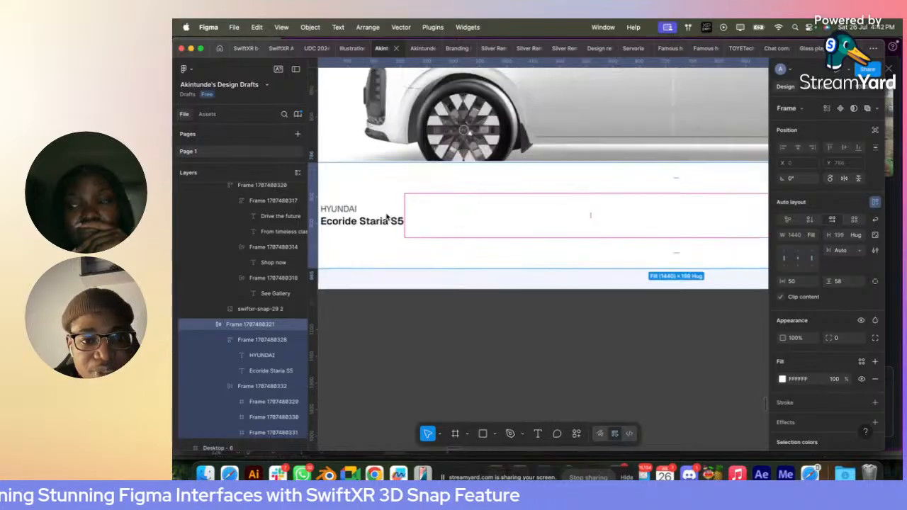
pyautogui.click(354, 220)
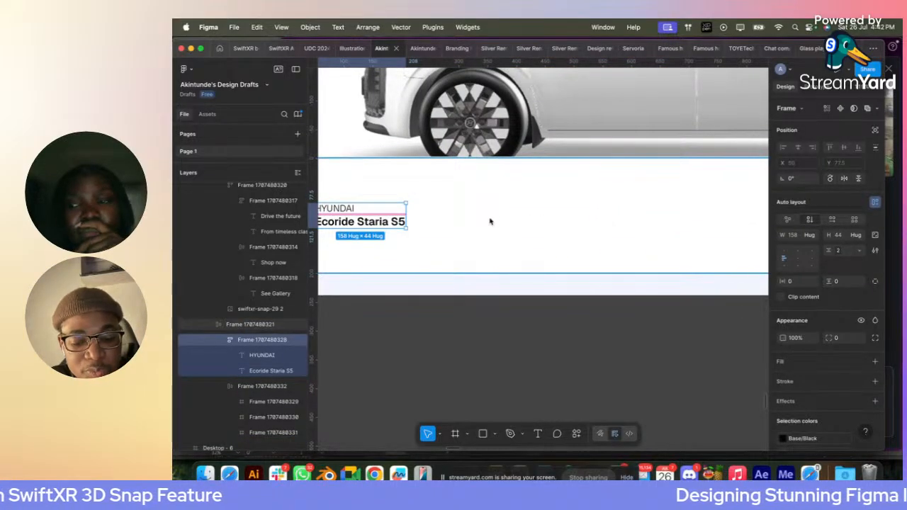
pyautogui.press('super+d')
pyautogui.scroll(5, 597, 204)
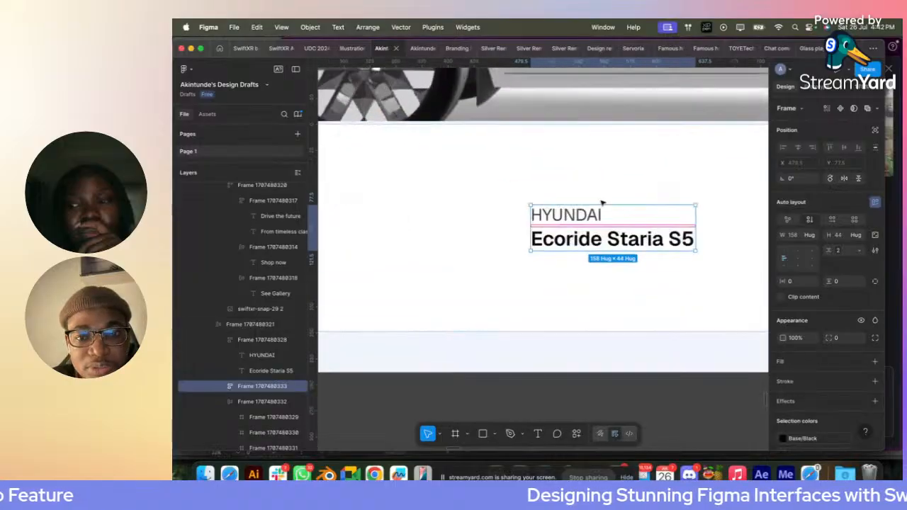
# - Change the duplicated block's label to "WLTP Range" and its bold text to "Up to 525 km"
pyautogui.press('t')
pyautogui.doubleClick(561, 218)
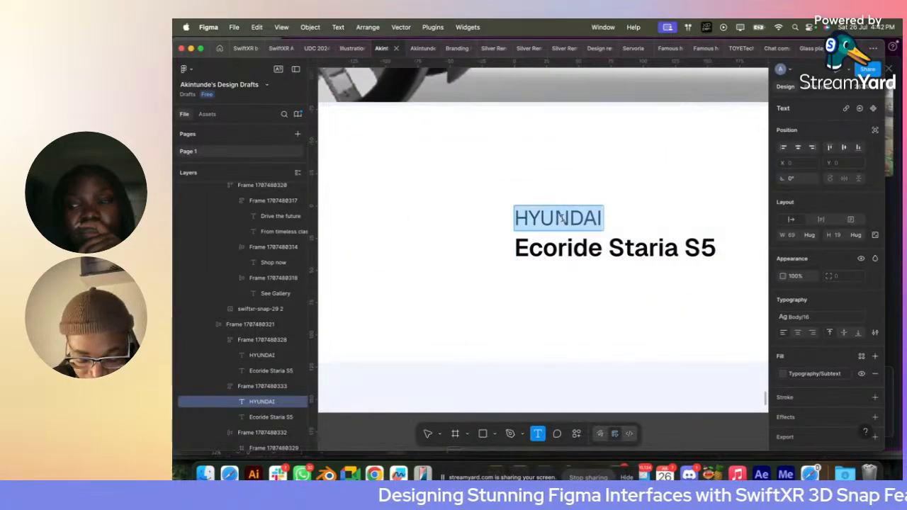
pyautogui.write('W')
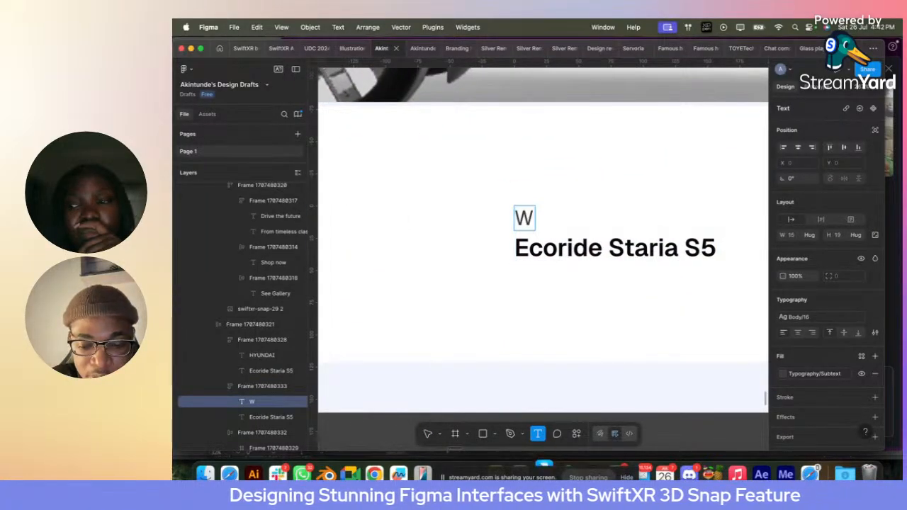
pyautogui.write('LTP R')
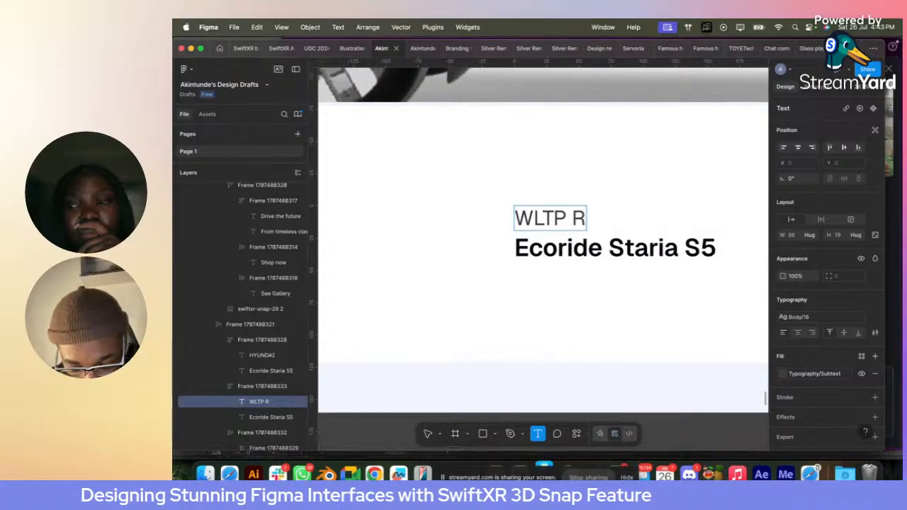
pyautogui.write('ange')
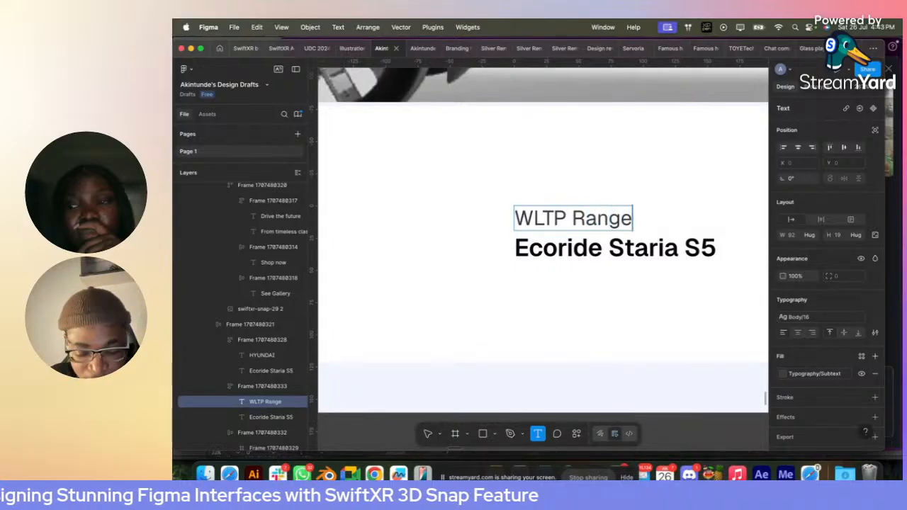
pyautogui.doubleClick(552, 246)
pyautogui.write('U')
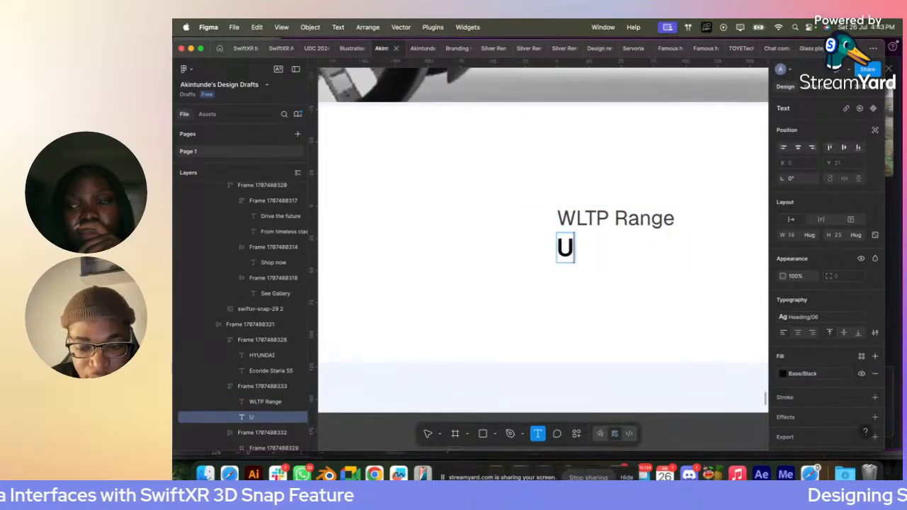
pyautogui.write('p to 525')
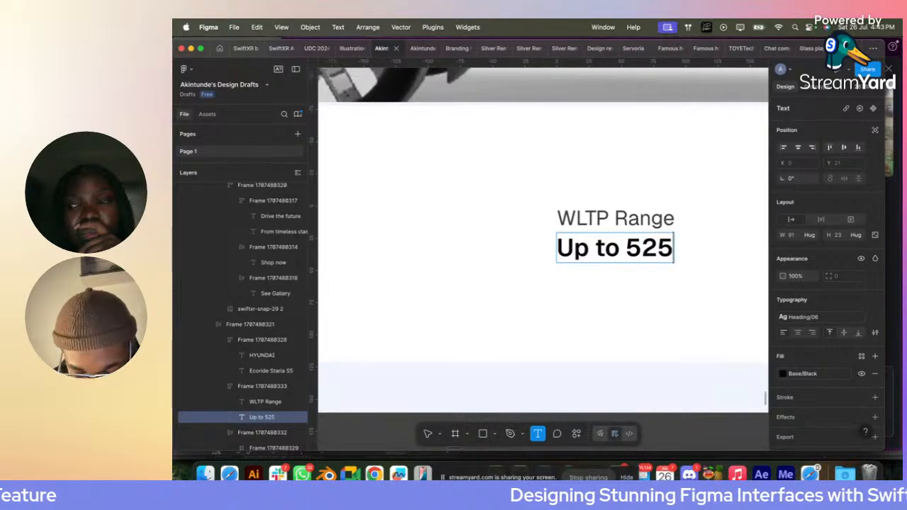
pyautogui.write(' km')
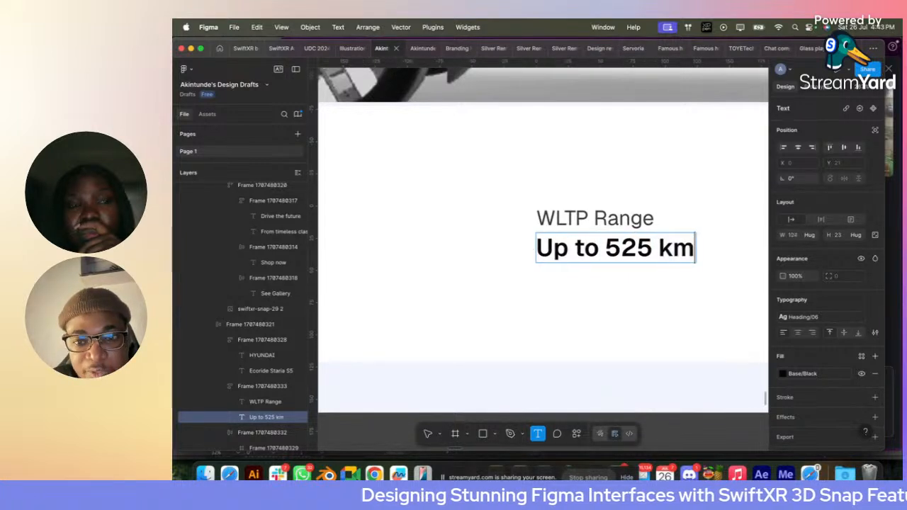
pyautogui.press('Escape')
# - Duplicate the "WLTP Range" text block within the white strip
pyautogui.click(495, 190)
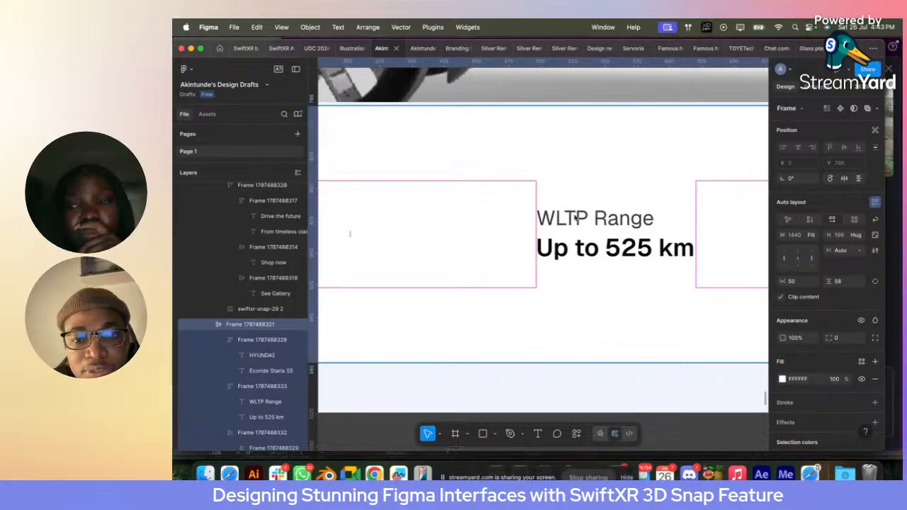
pyautogui.doubleClick(576, 218)
pyautogui.press('super+d')
pyautogui.scroll(-5, 576, 218)
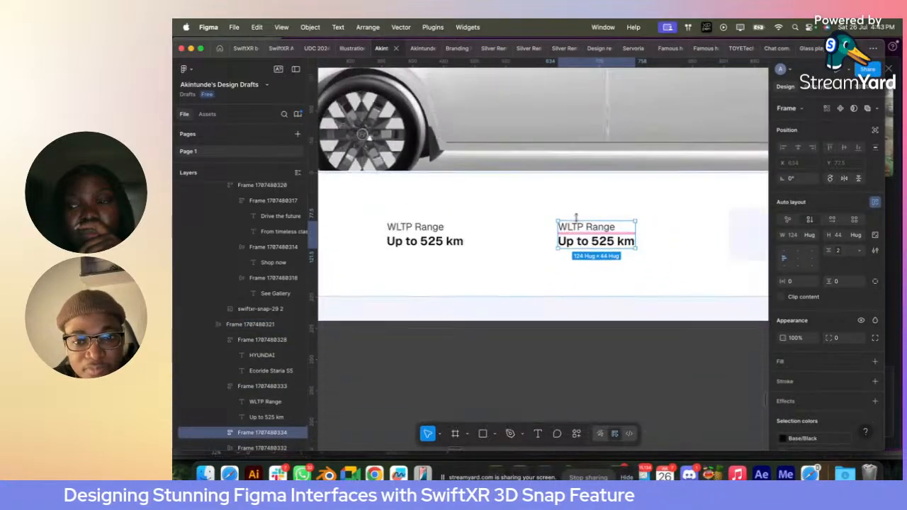
pyautogui.scroll(4, 576, 218)
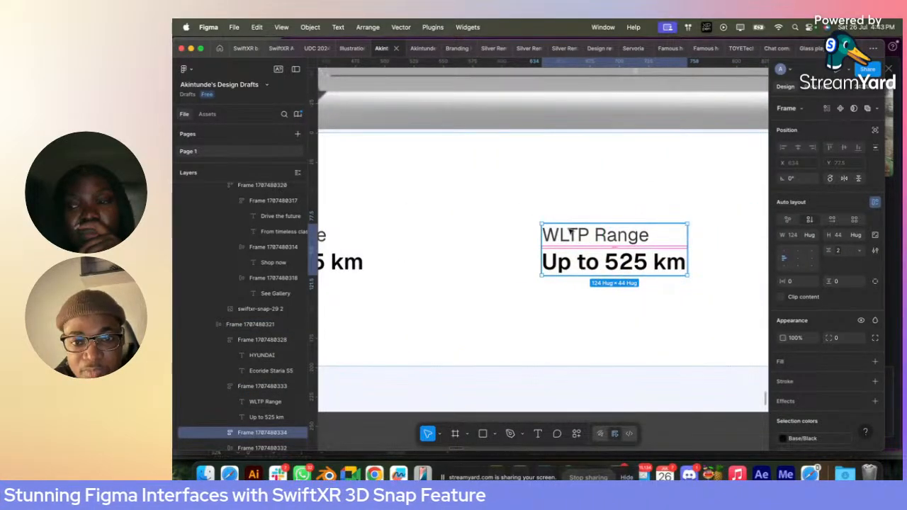
# - Change the duplicated spec block's label to "0-100 km/h" and its bold text to "5.5%"
pyautogui.doubleClick(571, 233)
pyautogui.doubleClick(571, 233)
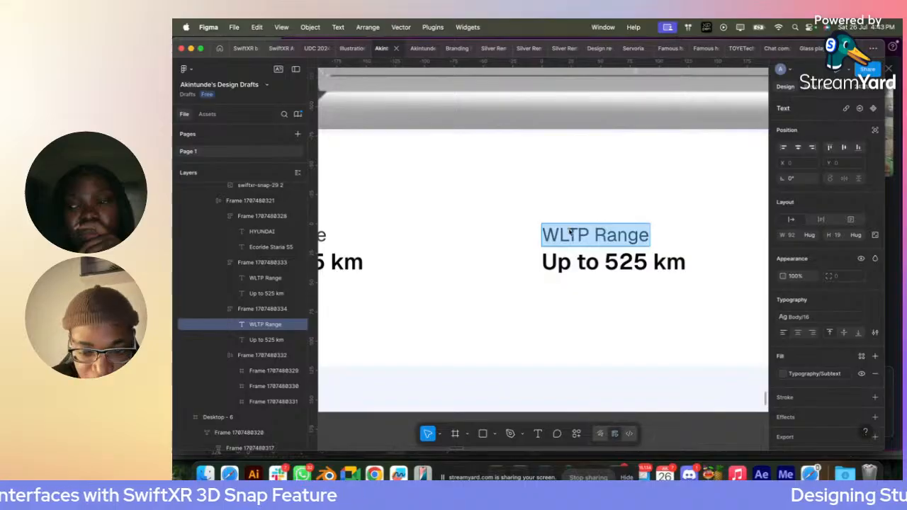
pyautogui.write('0-100')
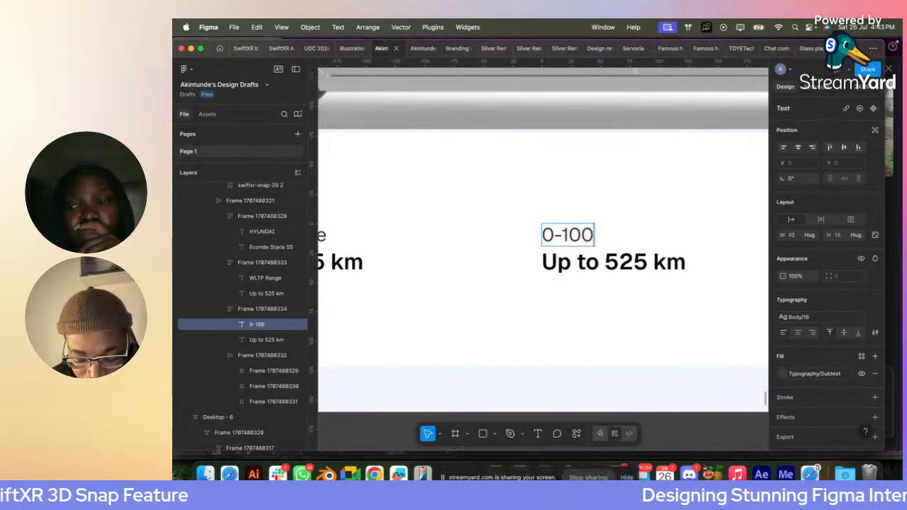
pyautogui.write(' km')
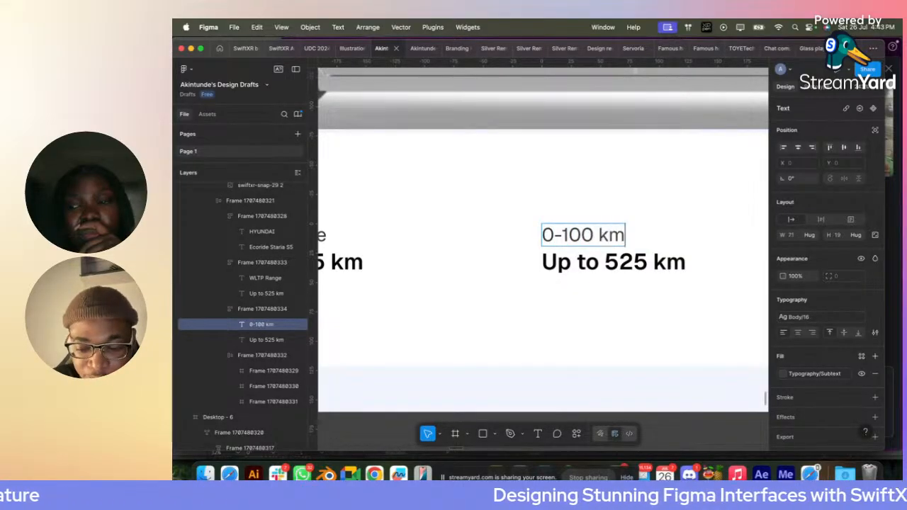
pyautogui.write('/h')
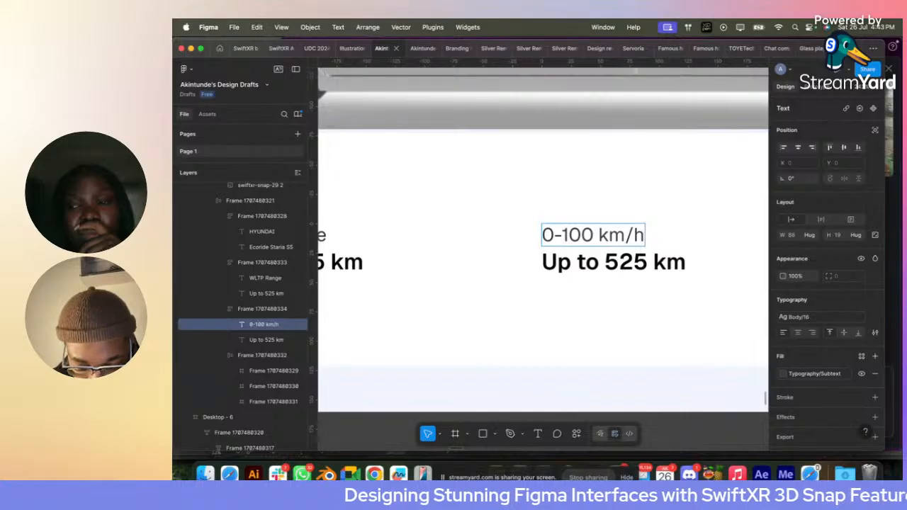
pyautogui.click(573, 264)
pyautogui.doubleClick(572, 263)
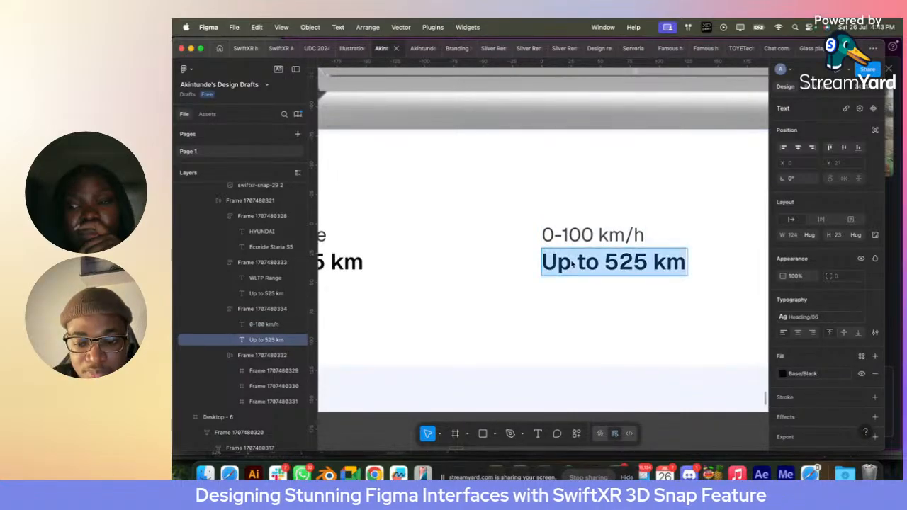
pyautogui.write('5')
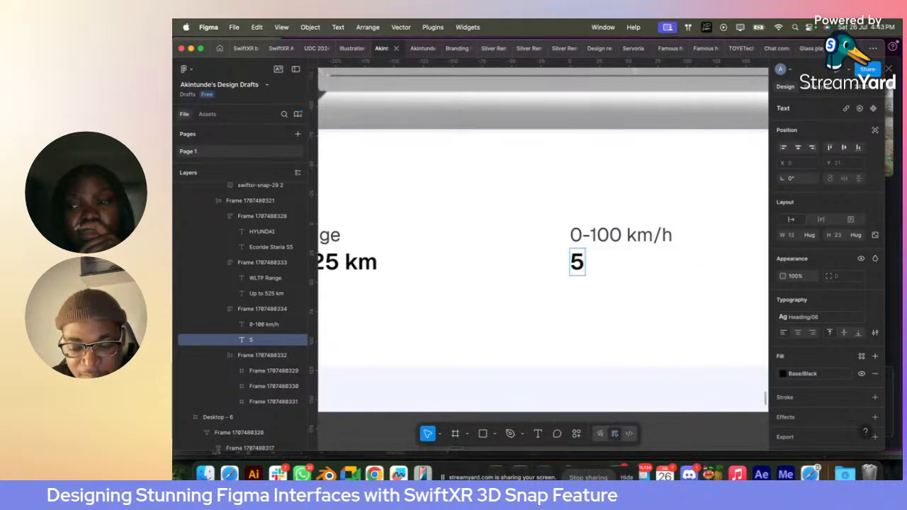
pyautogui.write('.5')
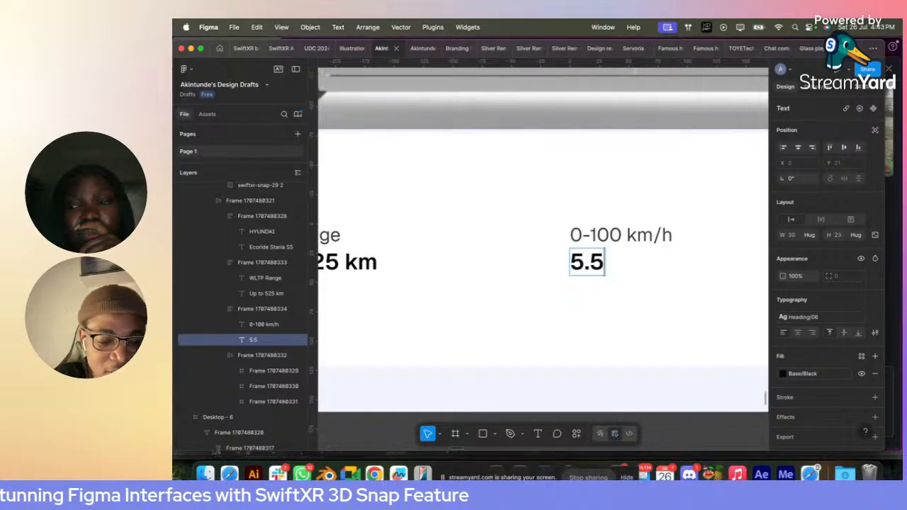
pyautogui.write('%')
pyautogui.press('Escape')
pyautogui.press('Escape')
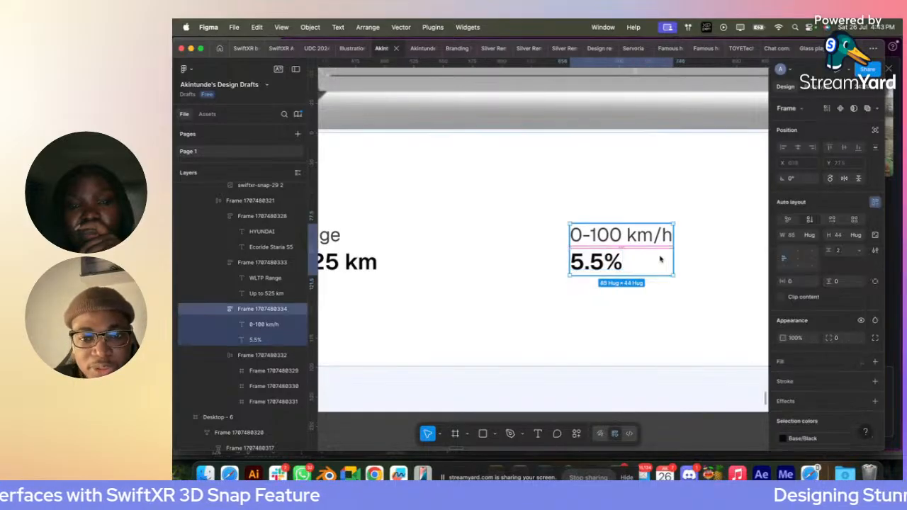
# - Duplicate the "0-100 km/h" block and correct the original's bold text to "5.5s"
pyautogui.scroll(-3, 659, 257)
pyautogui.press('super+d')
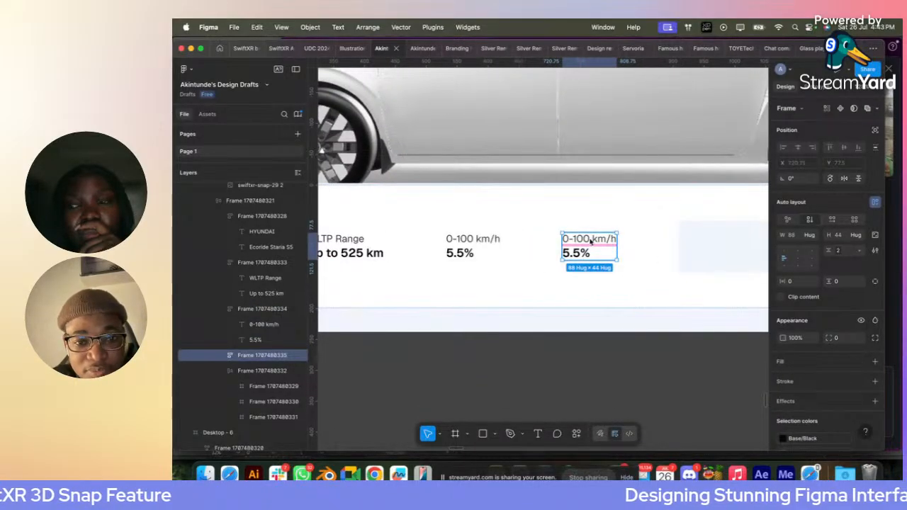
pyautogui.press('t')
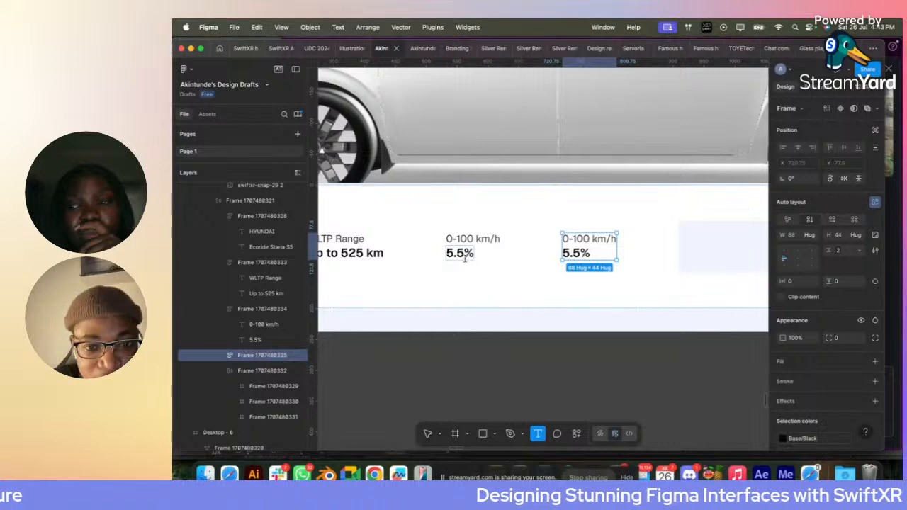
pyautogui.click(473, 253)
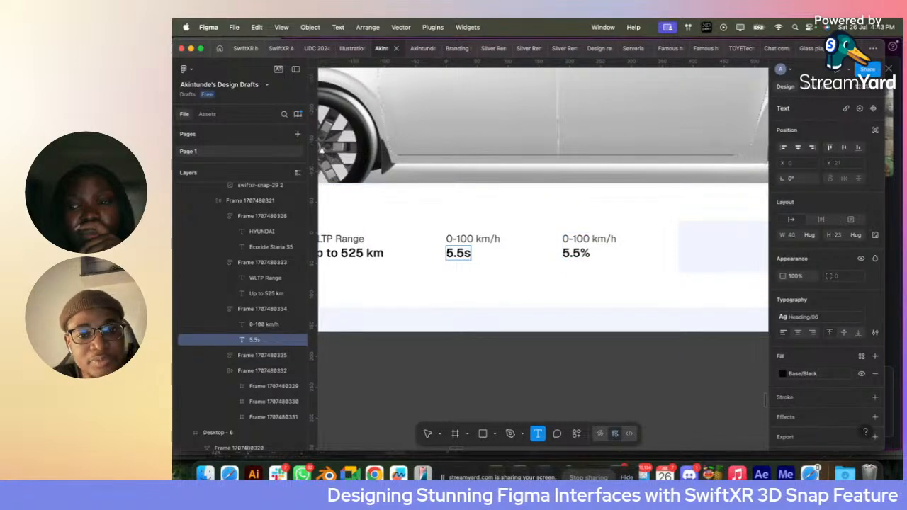
# - Change the newest duplicate's label to "Horsepower" and its bold text to "272 hp"
pyautogui.click(588, 257)
pyautogui.doubleClick(592, 241)
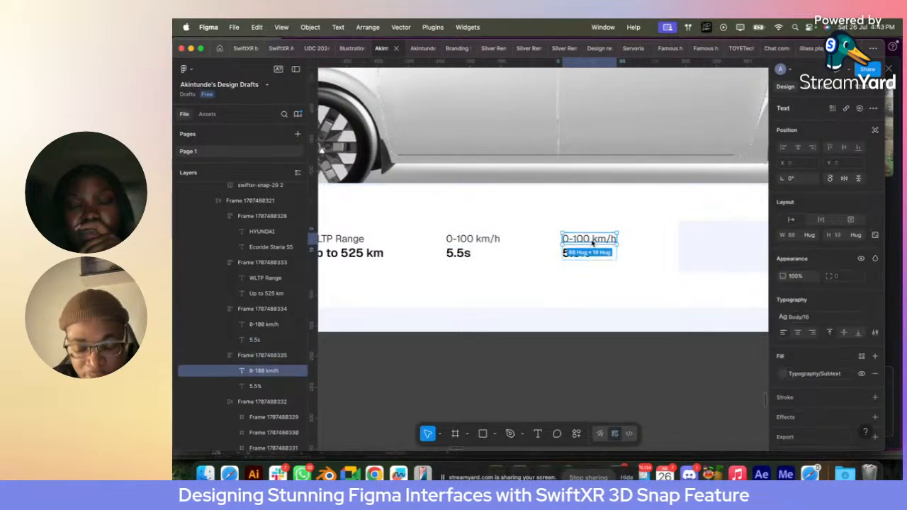
pyautogui.write('Hor')
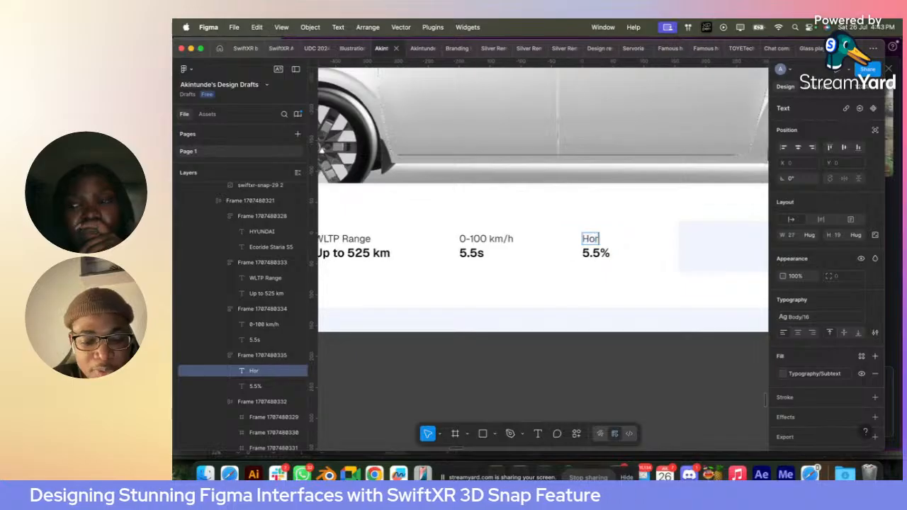
pyautogui.write('sepower')
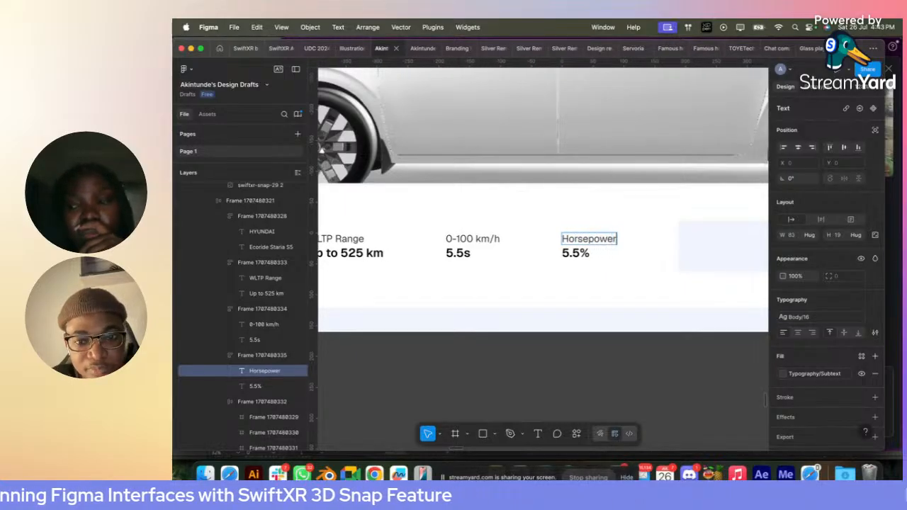
pyautogui.doubleClick(576, 253)
pyautogui.write('2')
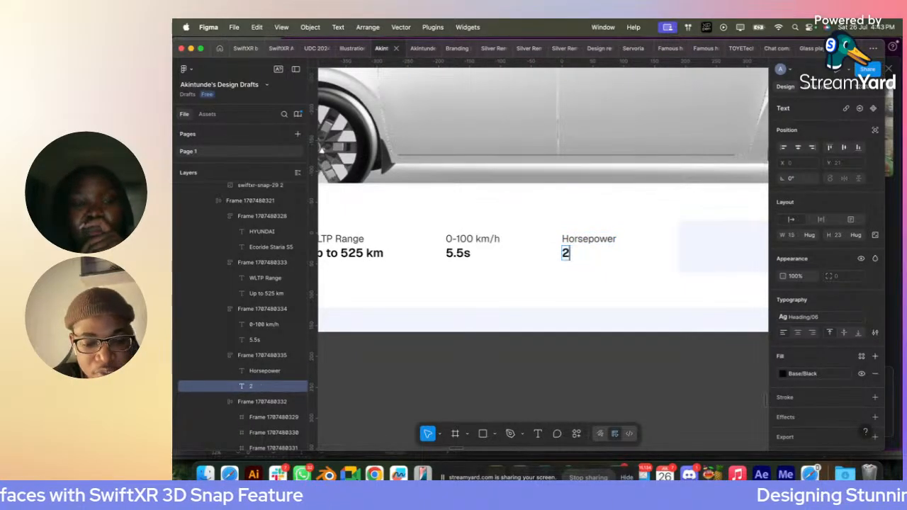
pyautogui.write('72 hp')
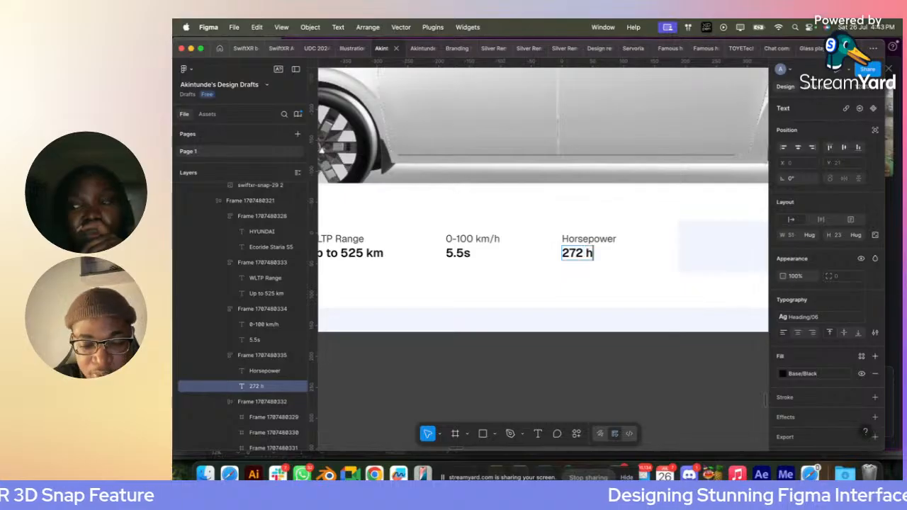
pyautogui.press('Escape')
pyautogui.click(609, 260)
pyautogui.scroll(-3, 607, 260)
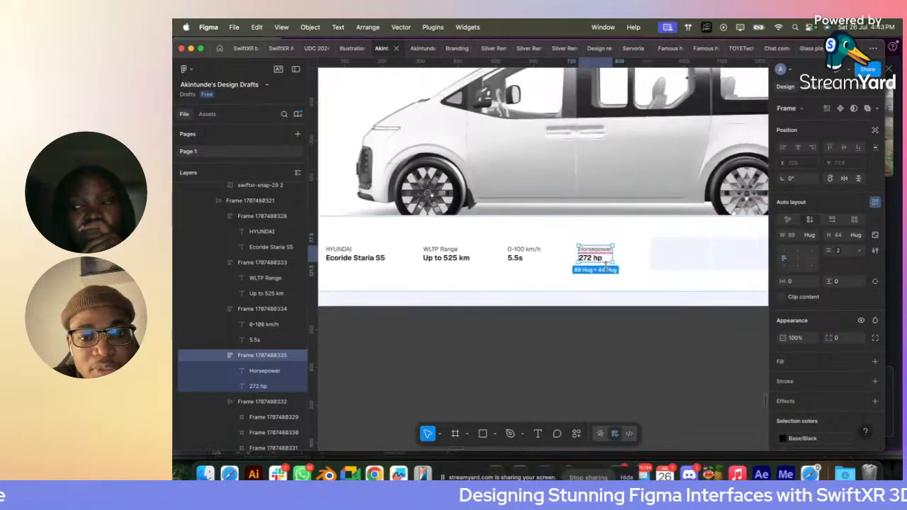
# - Draw a vertical line 52.5 px high with the Pen tool across the design frame's lower edge
pyautogui.scroll(3, 606, 261)
pyautogui.click(460, 253)
pyautogui.hscroll(-5, 504, 254)
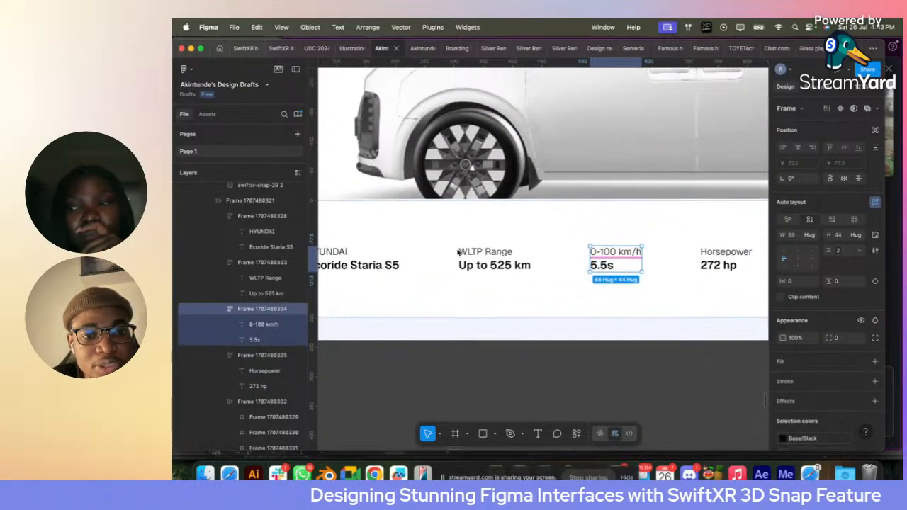
pyautogui.press('p')
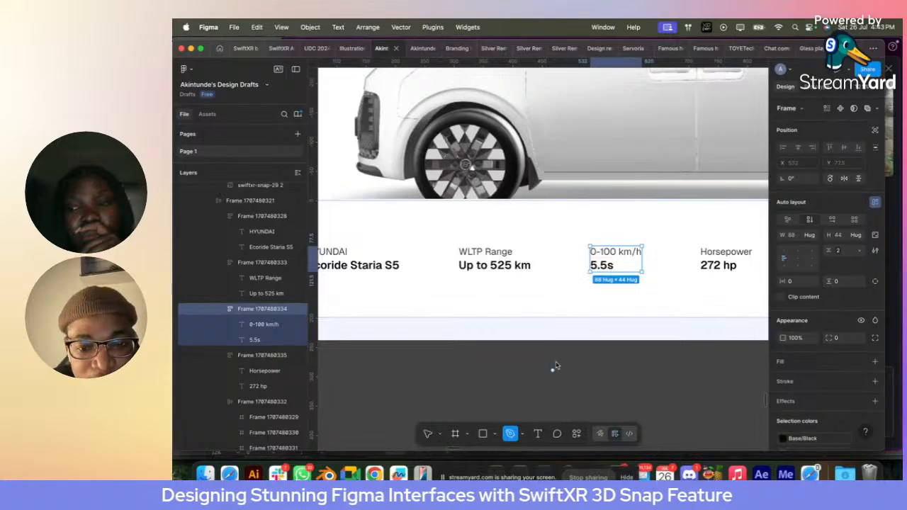
pyautogui.click(557, 339)
pyautogui.click(557, 368)
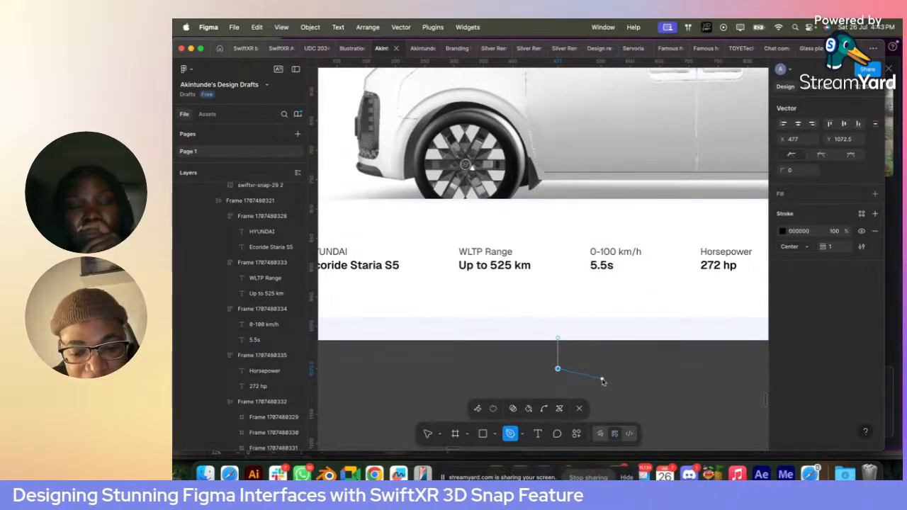
pyautogui.press('Escape')
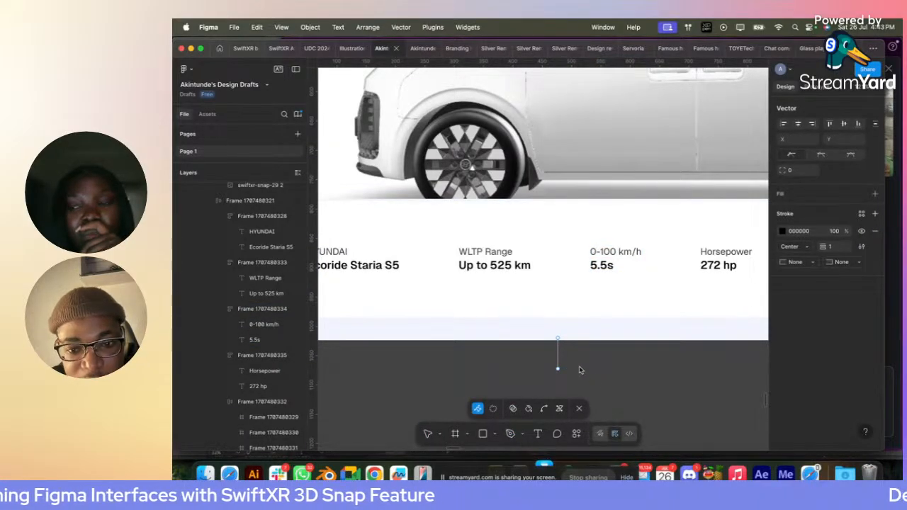
pyautogui.press('Escape')
pyautogui.press('Escape')
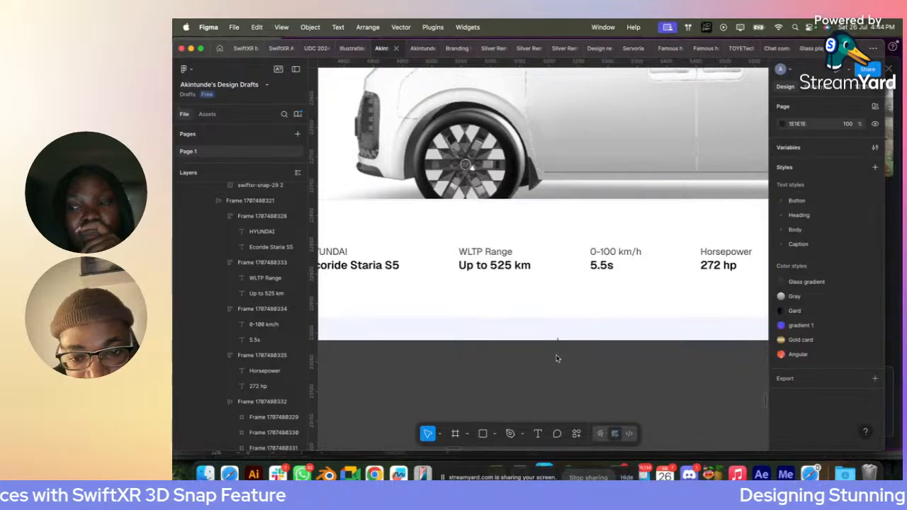
# - Try to place the vertical line in the gap between the "WLTP Range" and "0-100 km/h" blocks
pyautogui.click(558, 343)
pyautogui.press('Delete')
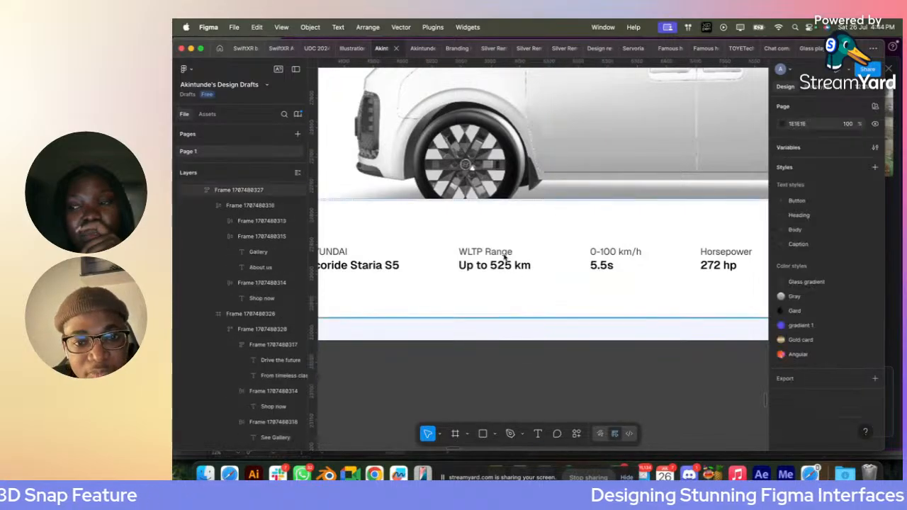
pyautogui.click(504, 256)
pyautogui.doubleClick(505, 256)
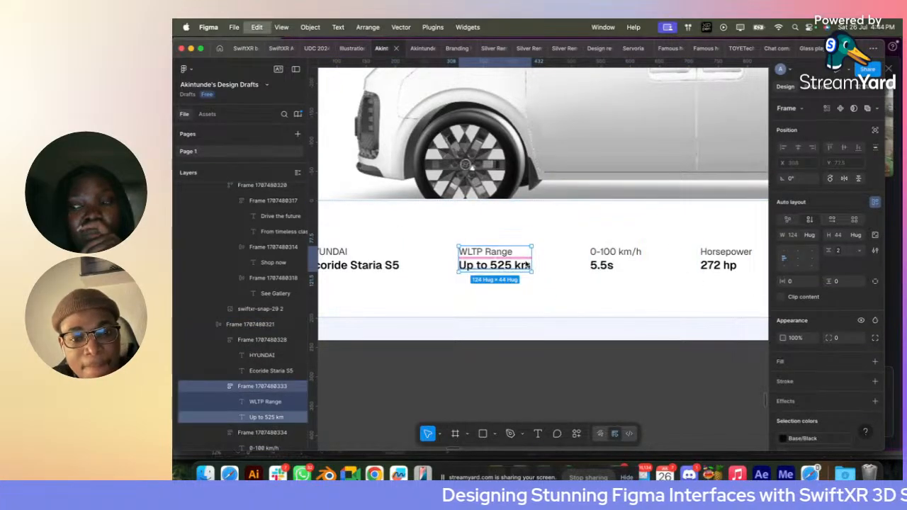
pyautogui.press('super+z')
pyautogui.hotkey('shift', 'Right')
pyautogui.hotkey('shift', 'Right')
pyautogui.hotkey('shift', 'Right')
pyautogui.hotkey('shift', 'Right')
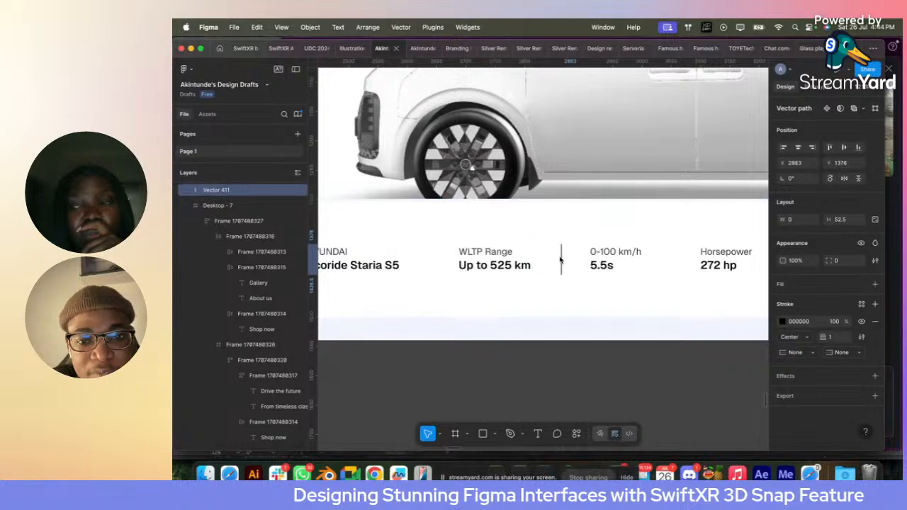
# - Duplicate the "WLTP Range" block within the strip and replace the copy with the vertical line
pyautogui.click(562, 262)
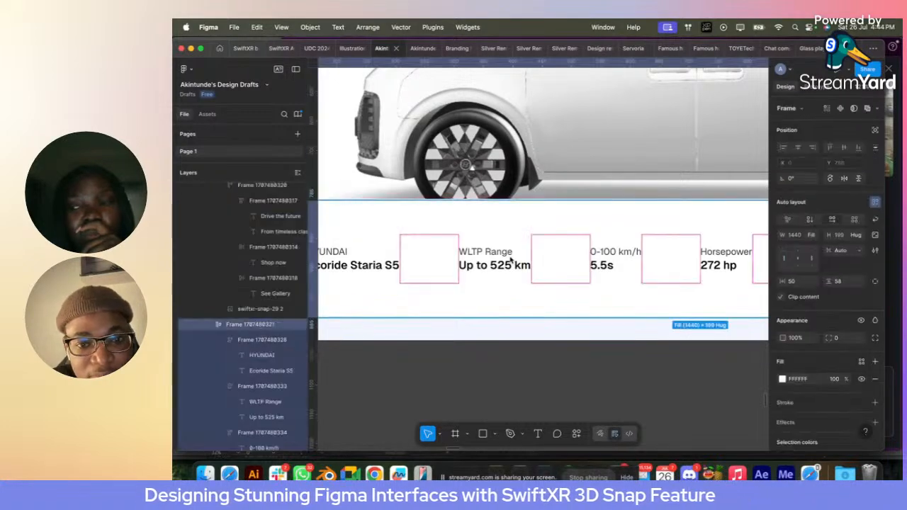
pyautogui.click(496, 263)
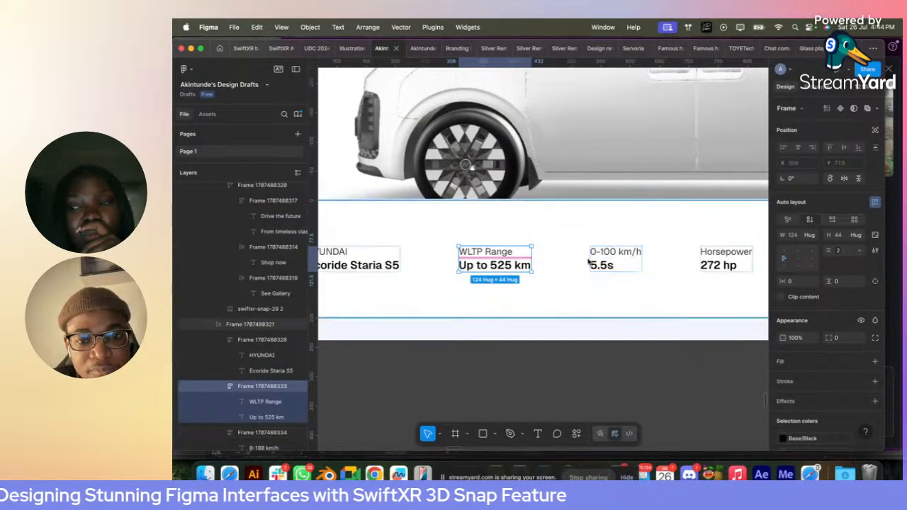
pyautogui.press('super+d')
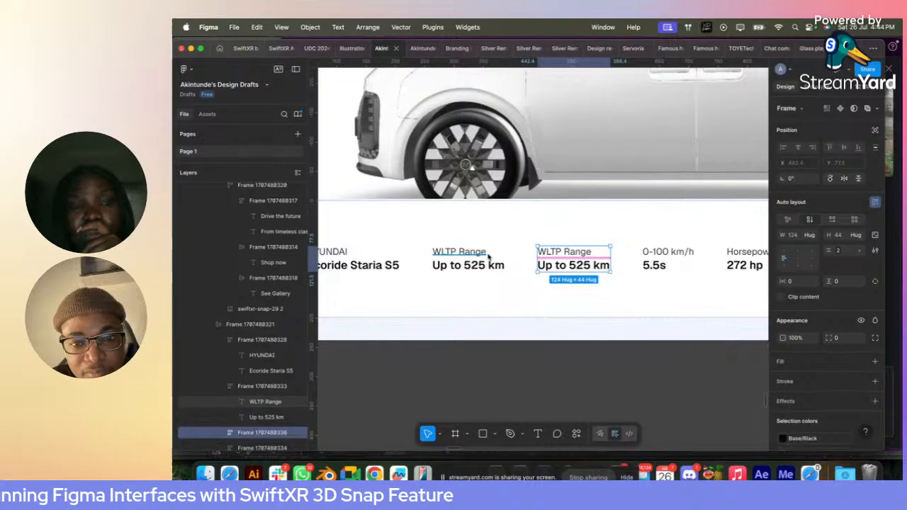
pyautogui.rightClick(557, 264)
pyautogui.click(584, 134)
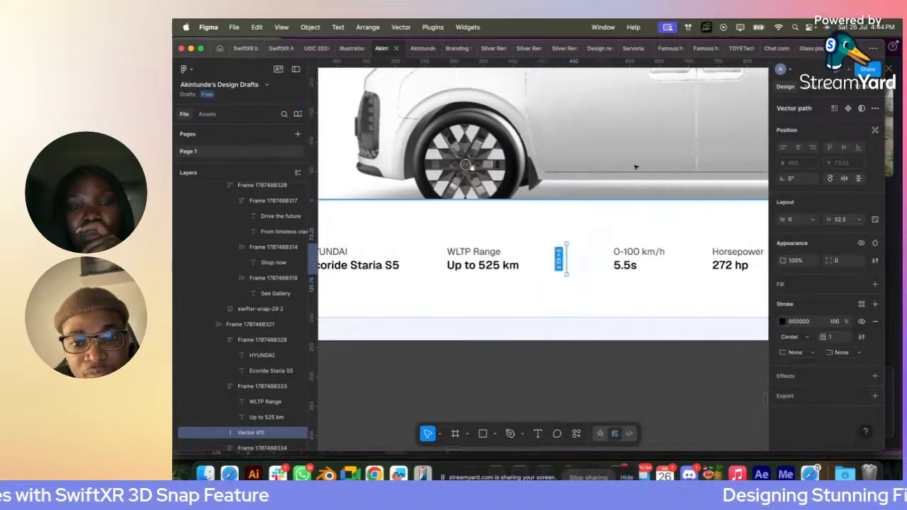
# - Apply the Grey/Grey 150 library color to the vertical divider's stroke
pyautogui.click(861, 304)
pyautogui.write('grey')
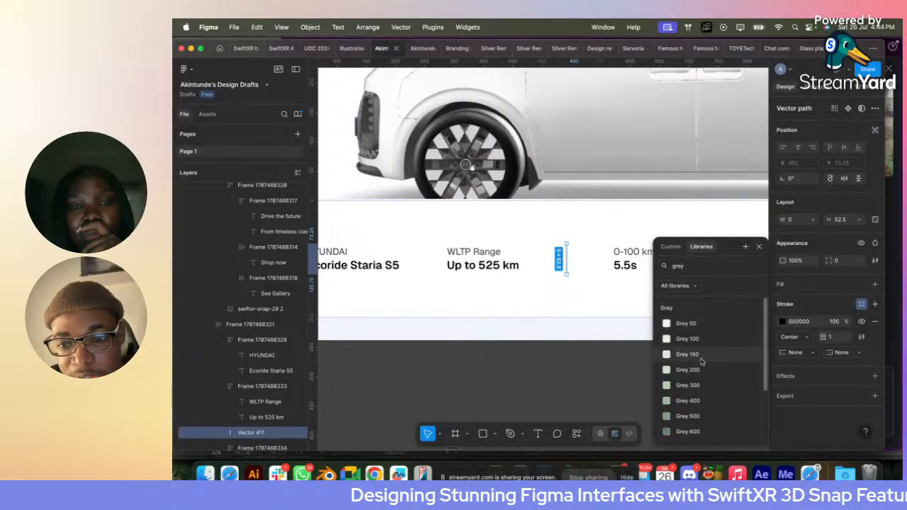
pyautogui.click(701, 360)
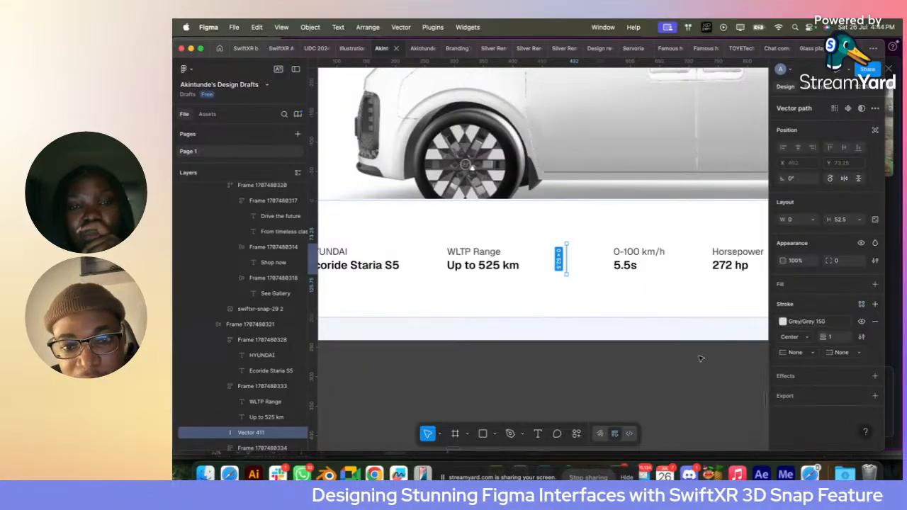
pyautogui.click(582, 246)
pyautogui.click(560, 330)
pyautogui.scroll(3, 575, 302)
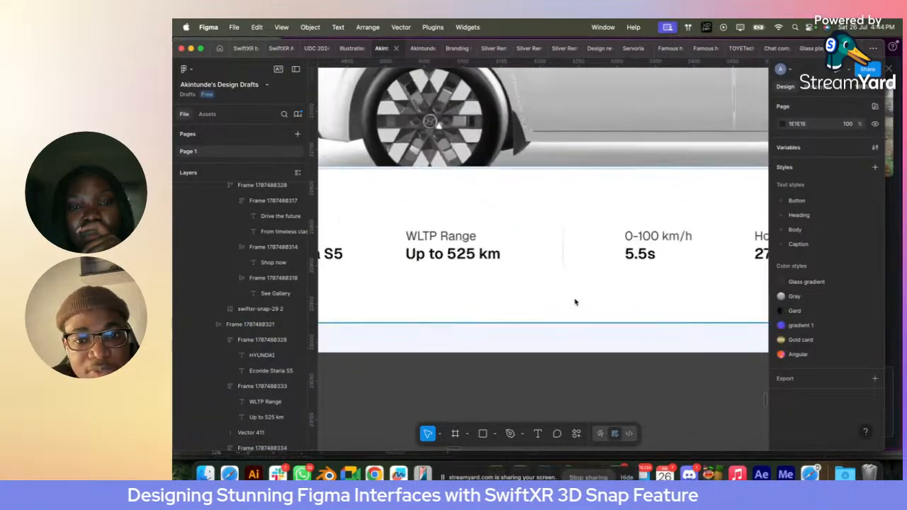
# - Group the "WLTP Range" block, the divider line, and the "0-100 km/h" and "Horsepower" blocks into one auto layout frame
pyautogui.click(461, 254)
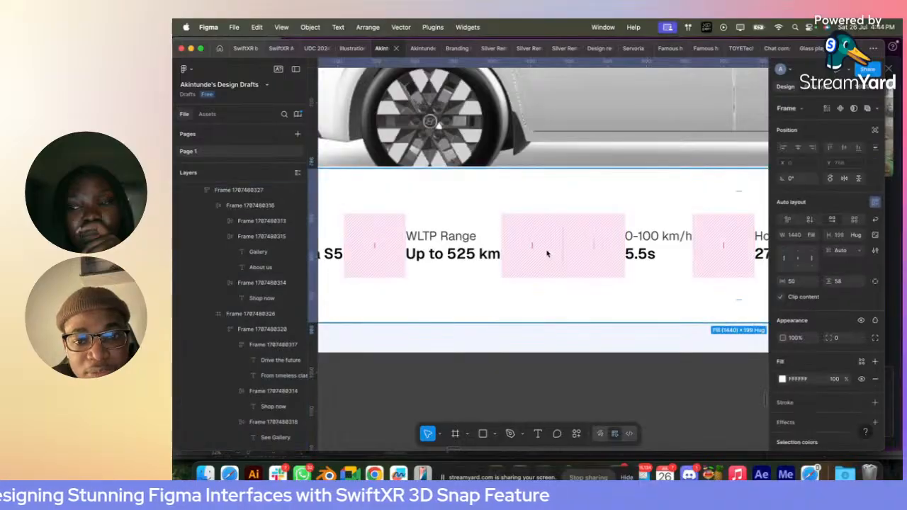
pyautogui.click(461, 254)
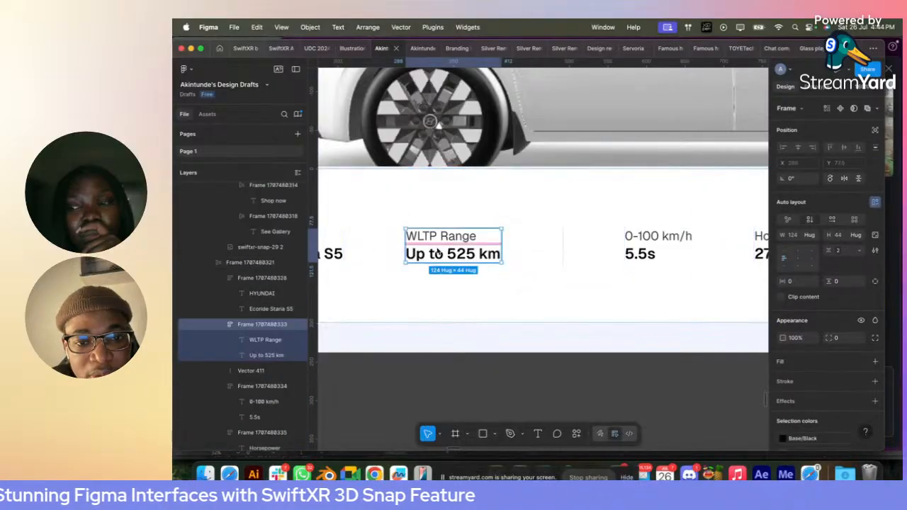
pyautogui.keyDown('shift'); pyautogui.click(564, 252); pyautogui.keyUp('shift')
pyautogui.keyDown('shift'); pyautogui.click(658, 244); pyautogui.keyUp('shift')
pyautogui.hscroll(3, 645, 253)
pyautogui.keyDown('shift'); pyautogui.click(694, 252); pyautogui.keyUp('shift')
pyautogui.hotkey('shift', 'a')
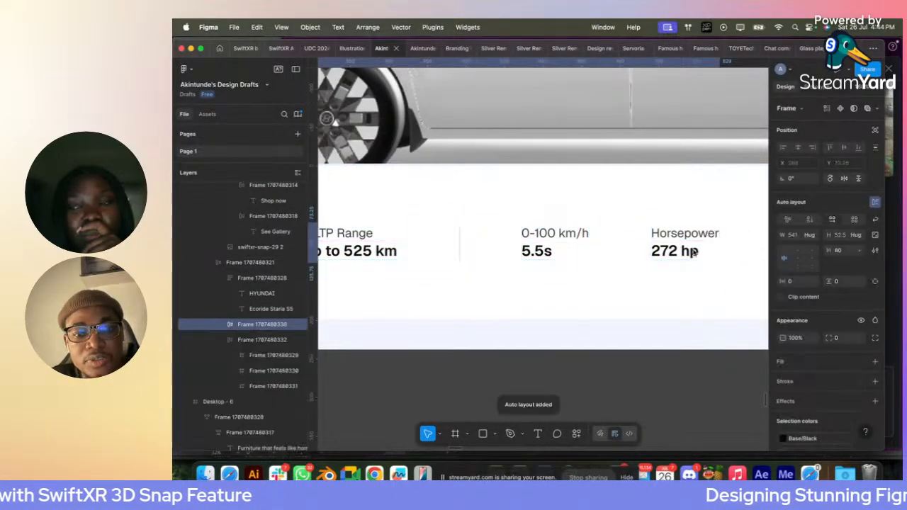
# - Duplicate the vertical divider and place the copy between the "0-100 km/h" and "Horsepower" blocks
pyautogui.click(568, 243)
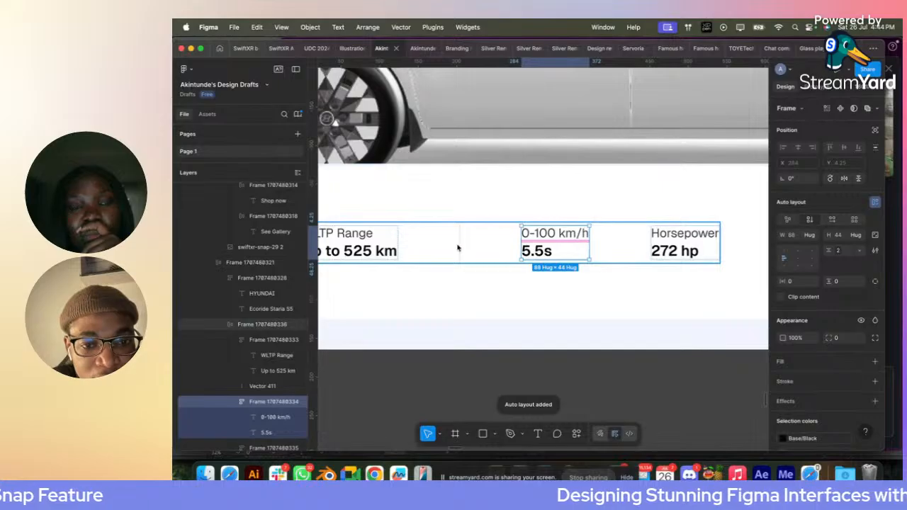
pyautogui.click(459, 249)
pyautogui.press('super+d')
pyautogui.press('Right')
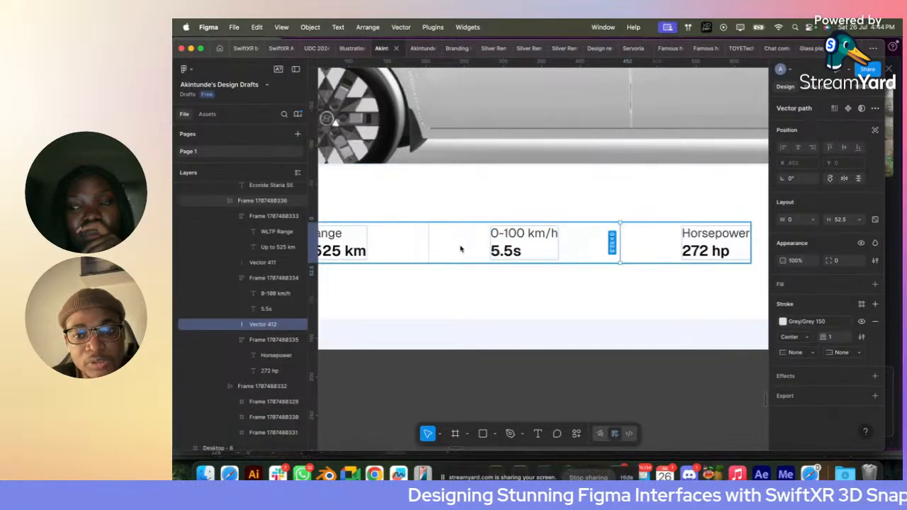
# - Set the horizontal gap between the spec blocks and dividers in their auto layout frame to 16
pyautogui.scroll(-5, 460, 249)
pyautogui.click(464, 251)
pyautogui.click(841, 254)
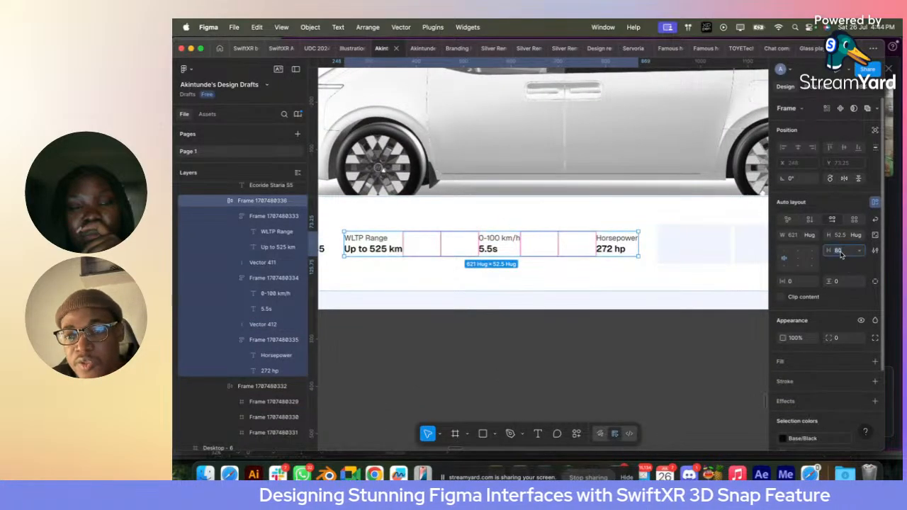
pyautogui.write('16')
pyautogui.press('Return')
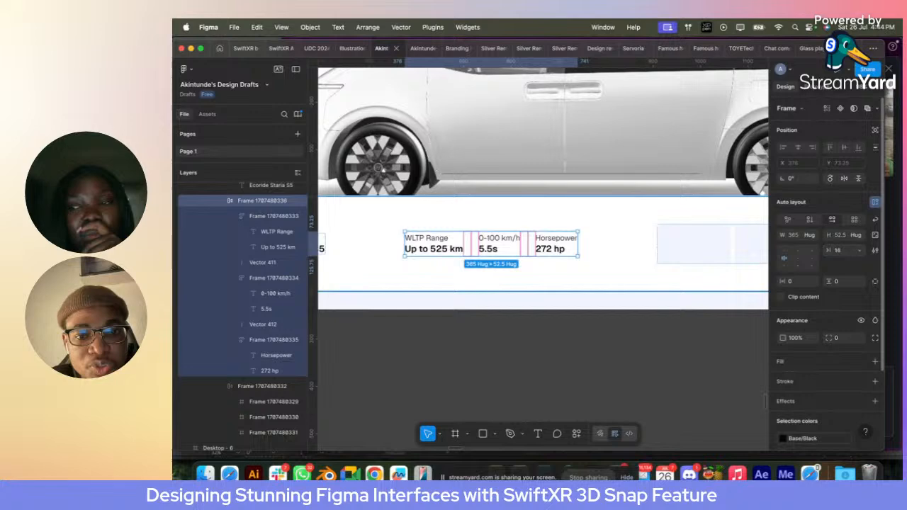
pyautogui.click(610, 323)
pyautogui.scroll(-5, 606, 326)
pyautogui.hscroll(3, 606, 326)
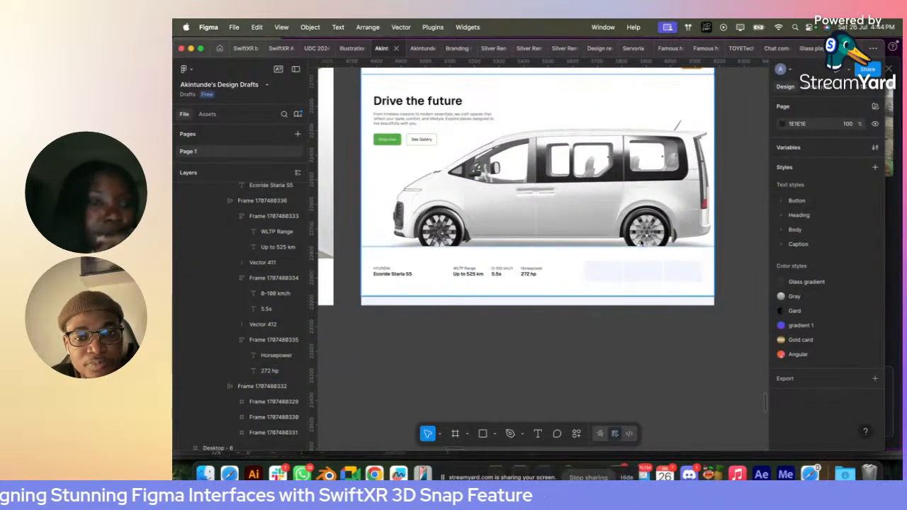
pyautogui.click(629, 268)
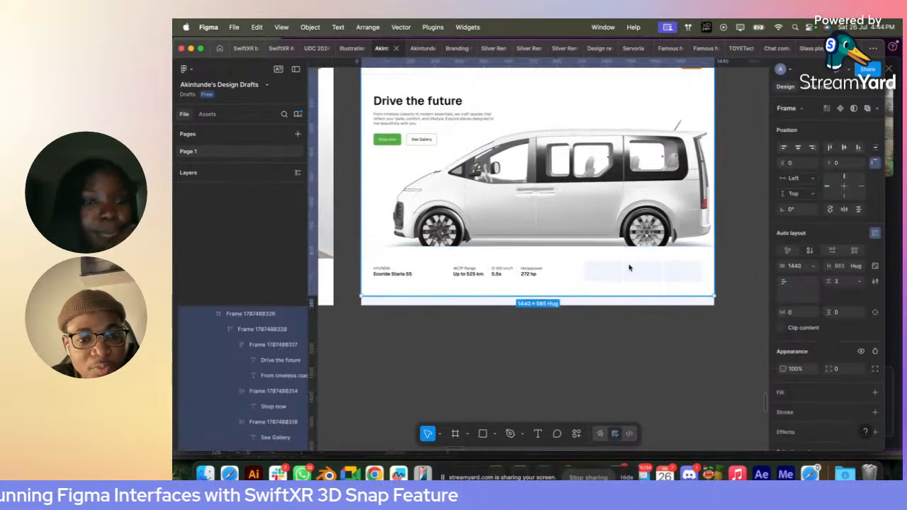
pyautogui.click(861, 270)
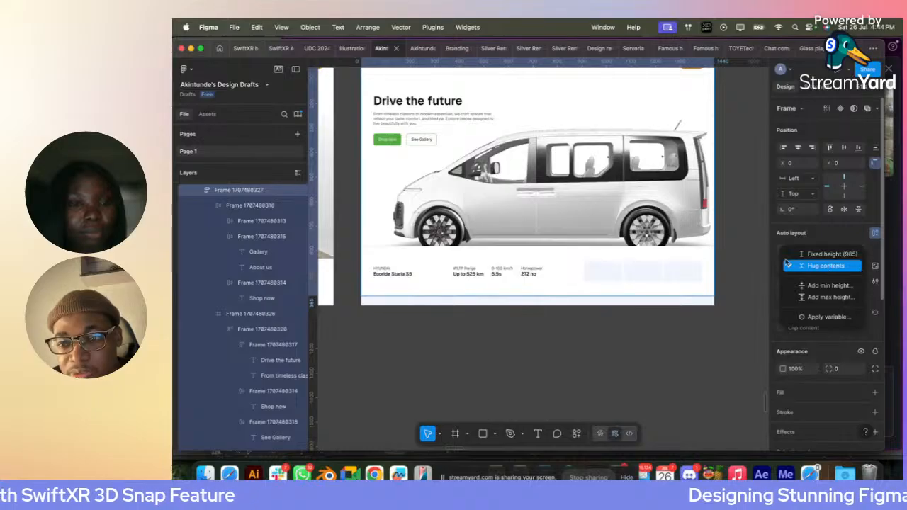
pyautogui.click(857, 265)
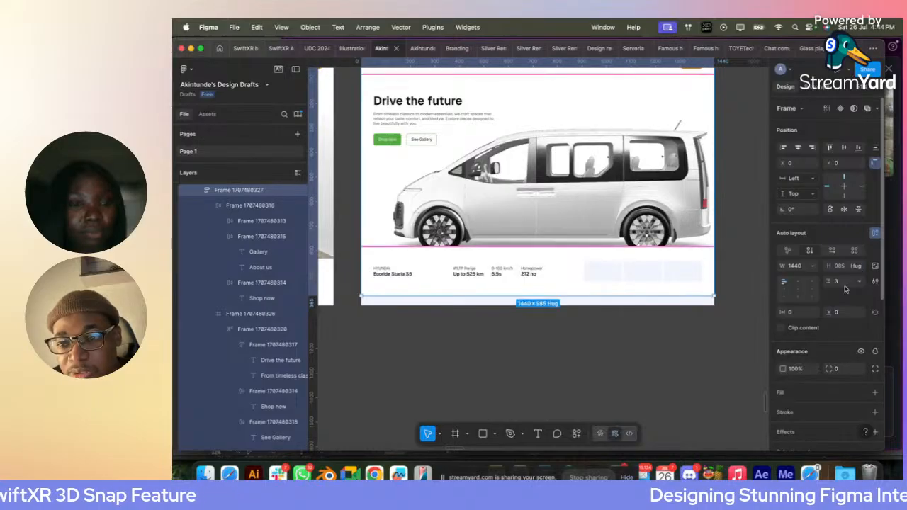
# - Set the vertical padding of the car details strip to 24, keeping its item gap on Auto
pyautogui.click(554, 275)
pyautogui.click(860, 252)
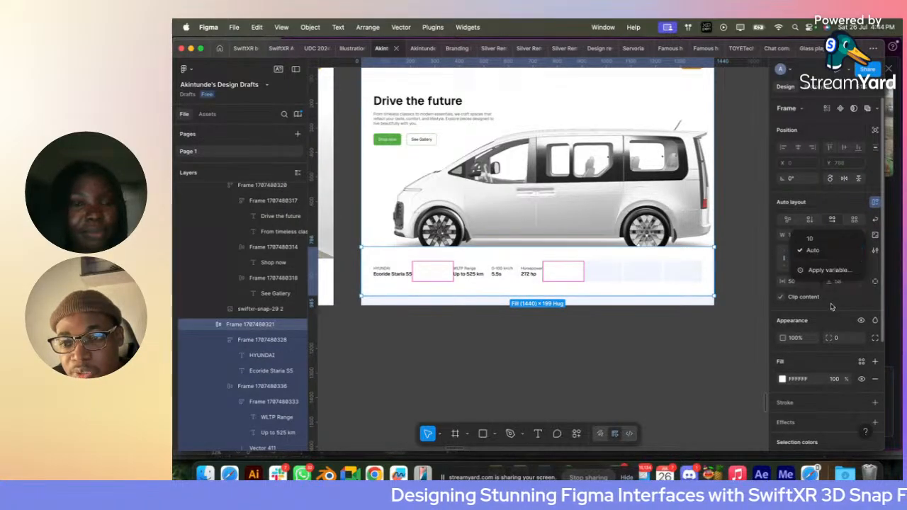
pyautogui.click(812, 250)
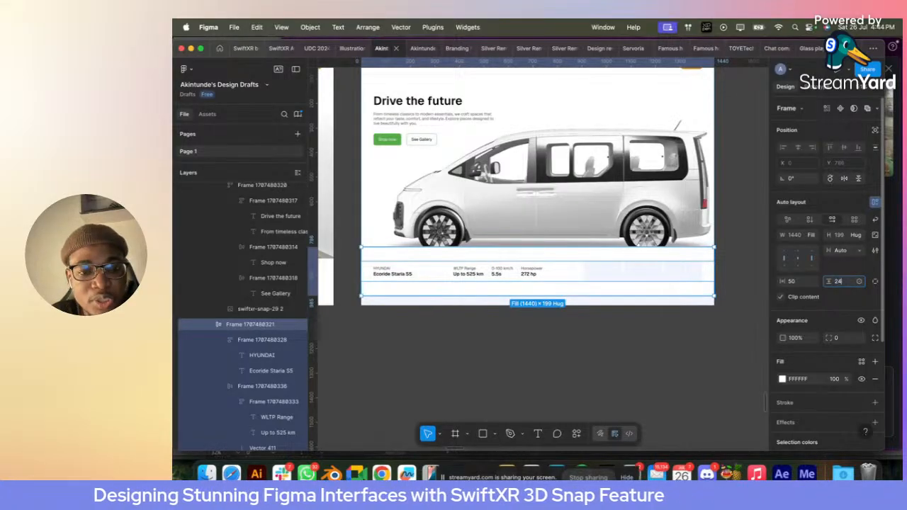
pyautogui.press('Return')
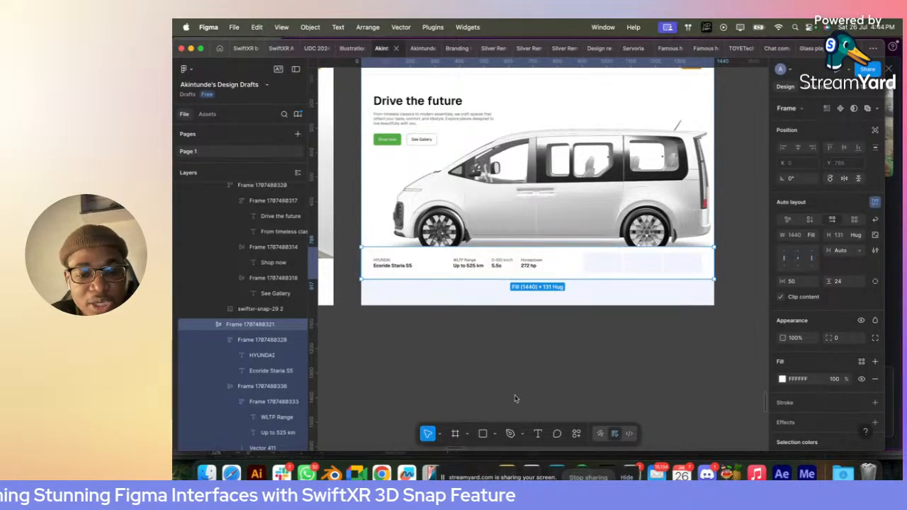
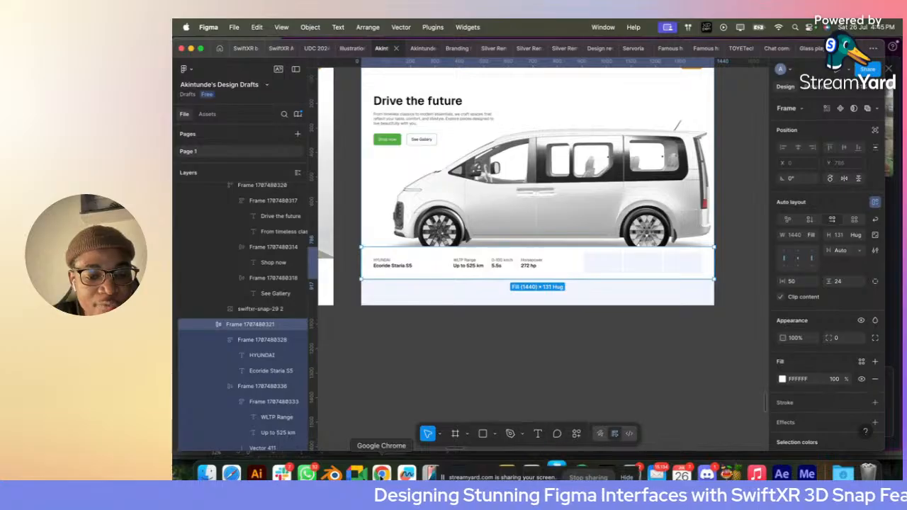
# - Switch to Safari, search Google for "electric vehicle" and show the image results
pyautogui.click(382, 474)
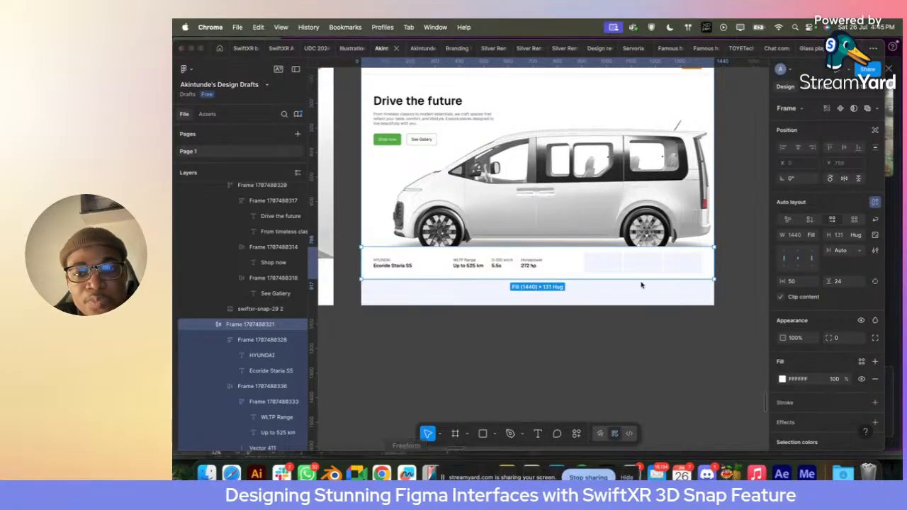
pyautogui.click(231, 473)
pyautogui.click(871, 49)
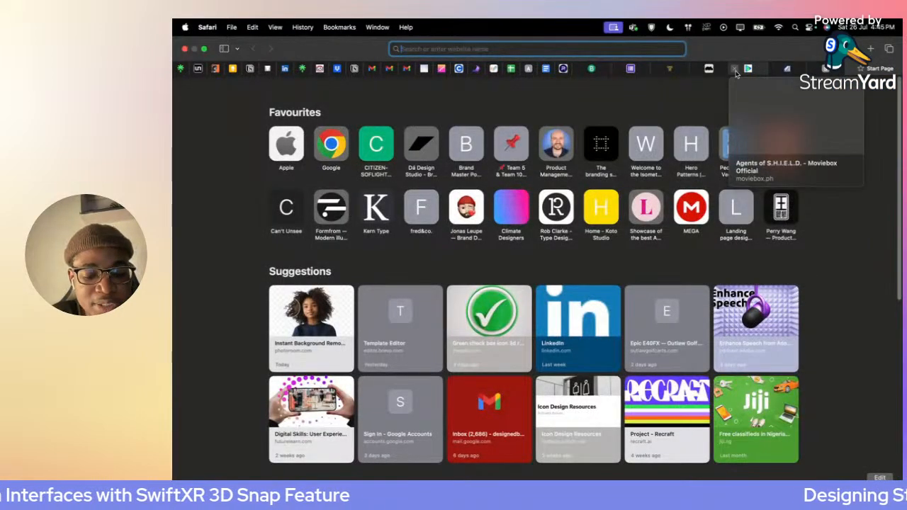
pyautogui.write('electric vehicle')
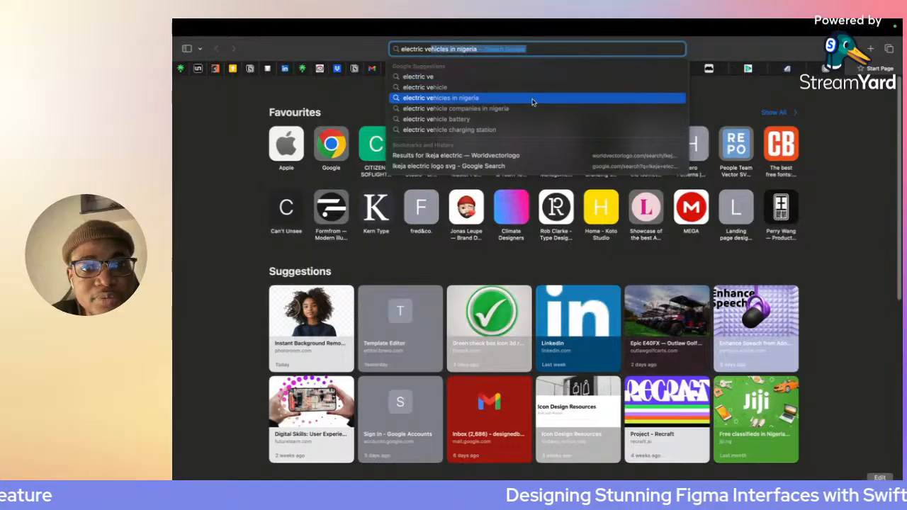
pyautogui.click(457, 87)
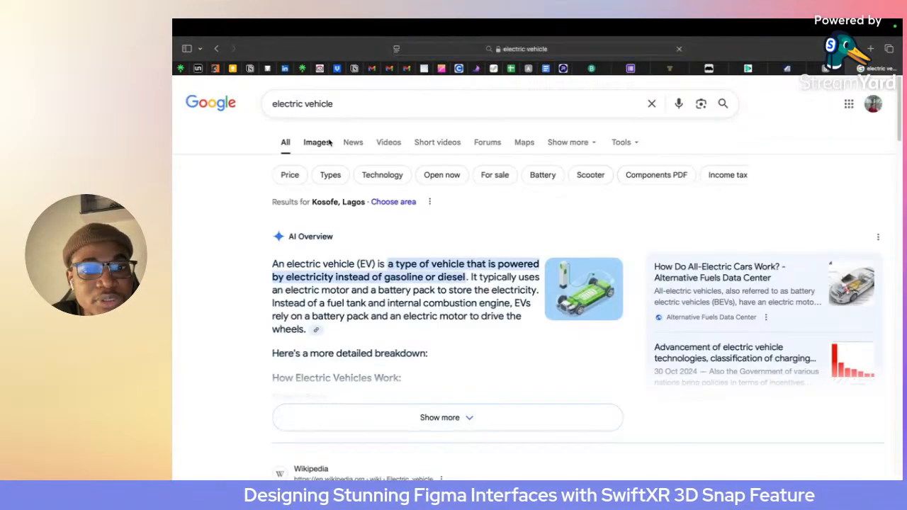
pyautogui.click(318, 141)
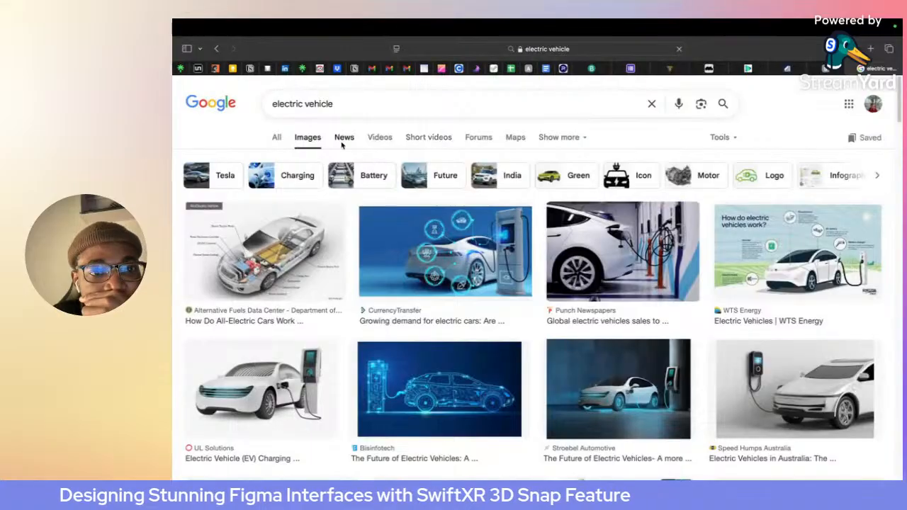
# - Change the image search to "electric vehicle images" and limit the results to large pictures
pyautogui.click(343, 107)
pyautogui.write('images')
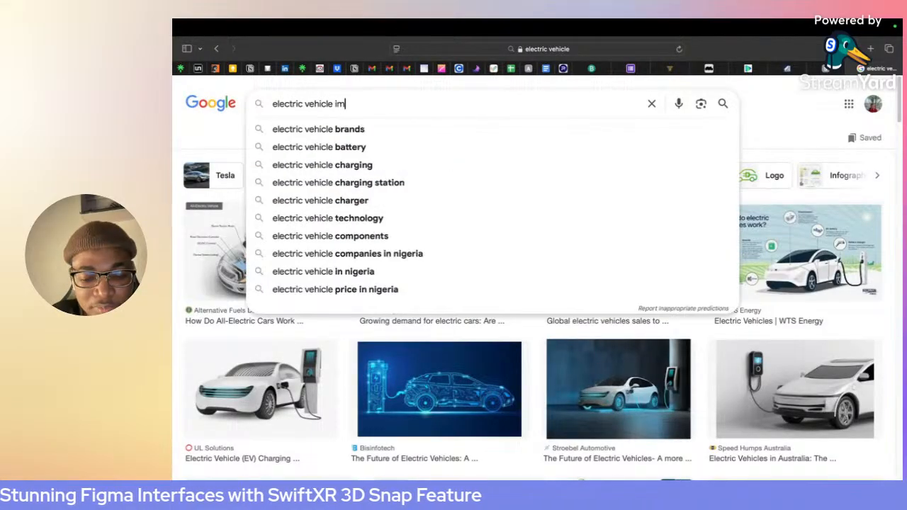
pyautogui.press('Return')
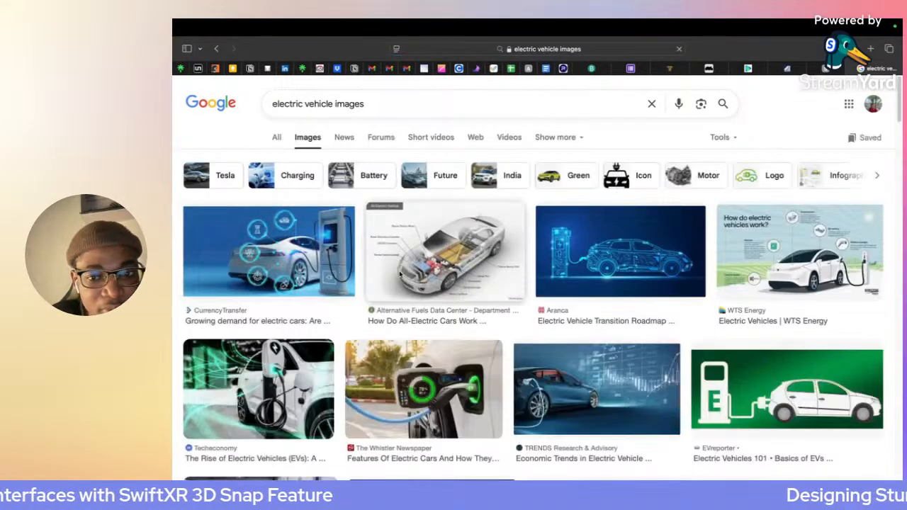
pyautogui.scroll(-5, 510, 291)
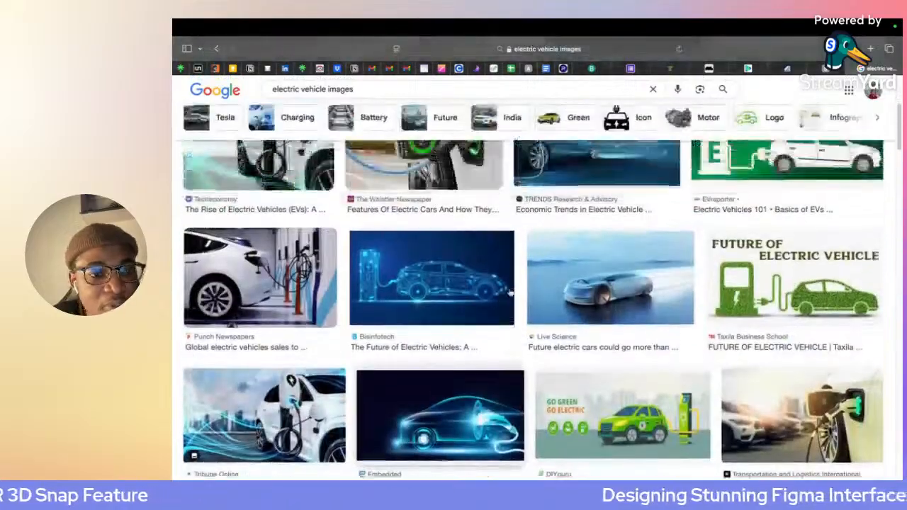
pyautogui.scroll(5, 510, 291)
pyautogui.click(723, 137)
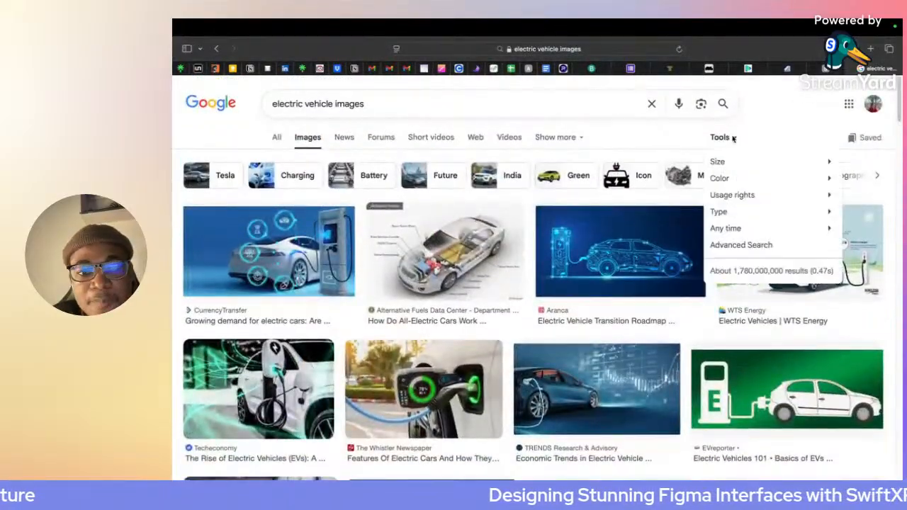
pyautogui.click(793, 190)
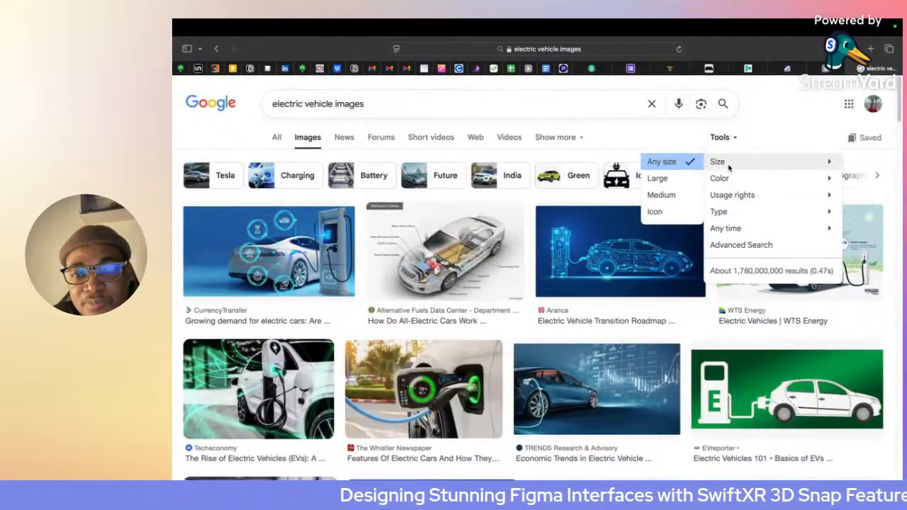
pyautogui.moveTo(730, 178)
pyautogui.moveTo(717, 163)
pyautogui.click(658, 179)
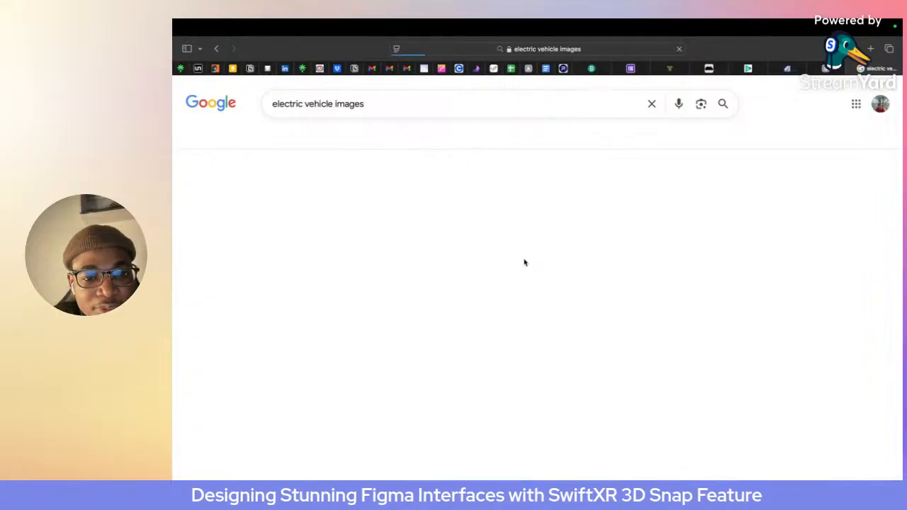
# - Open the Live Science result showing a blue futuristic car on a road and copy its full image
pyautogui.scroll(-5, 454, 284)
pyautogui.scroll(1, 387, 316)
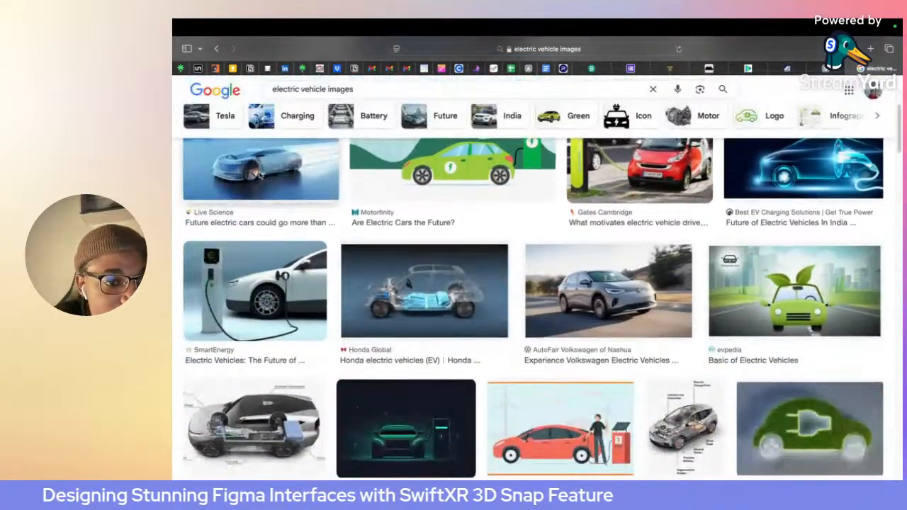
pyautogui.click(261, 170)
pyautogui.rightClick(677, 250)
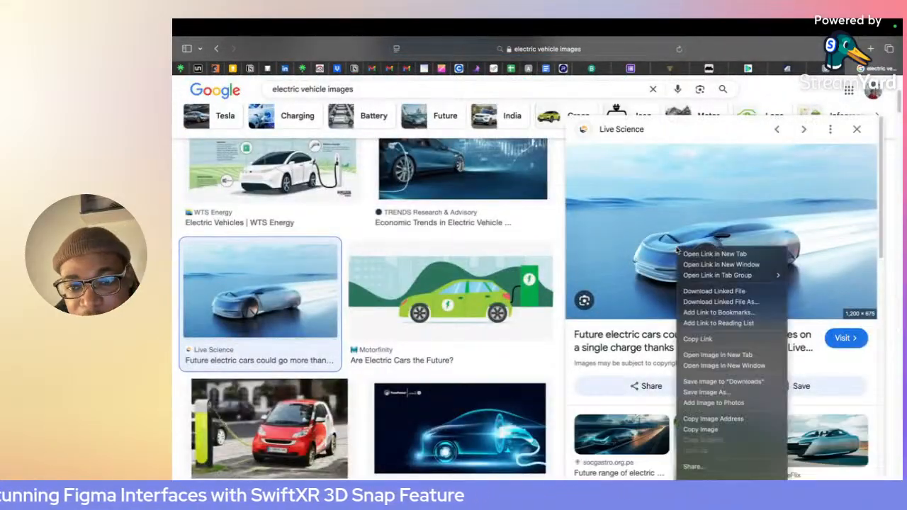
pyautogui.click(700, 429)
# - Switch to Figma, paste the copied car image into the first placeholder of the details strip and scale it to about 214 × 121
pyautogui.press('super+Tab')
pyautogui.press('super+Tab')
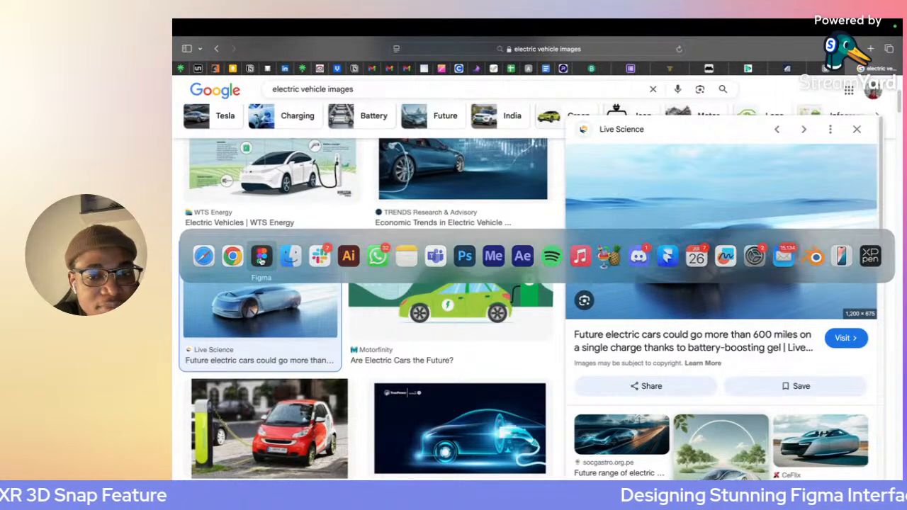
pyautogui.scroll(5, 603, 266)
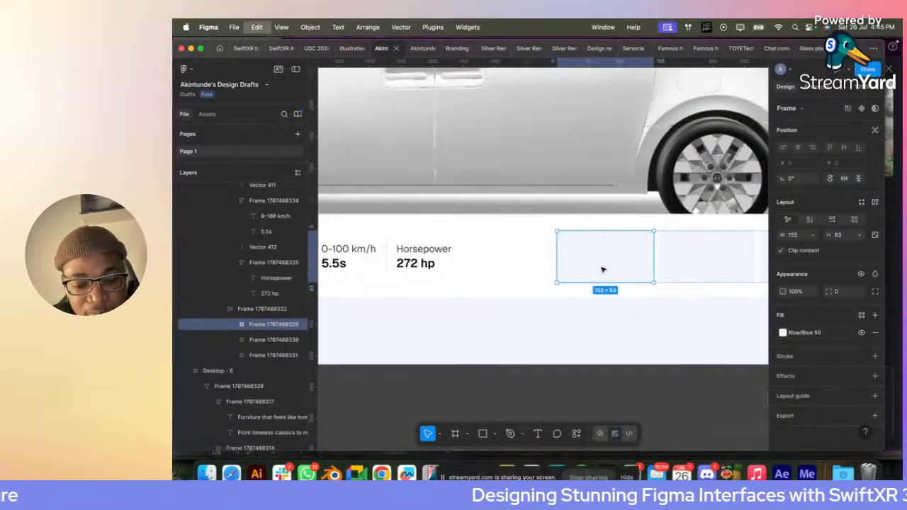
pyautogui.press('super+v')
pyautogui.scroll(-5, 602, 268)
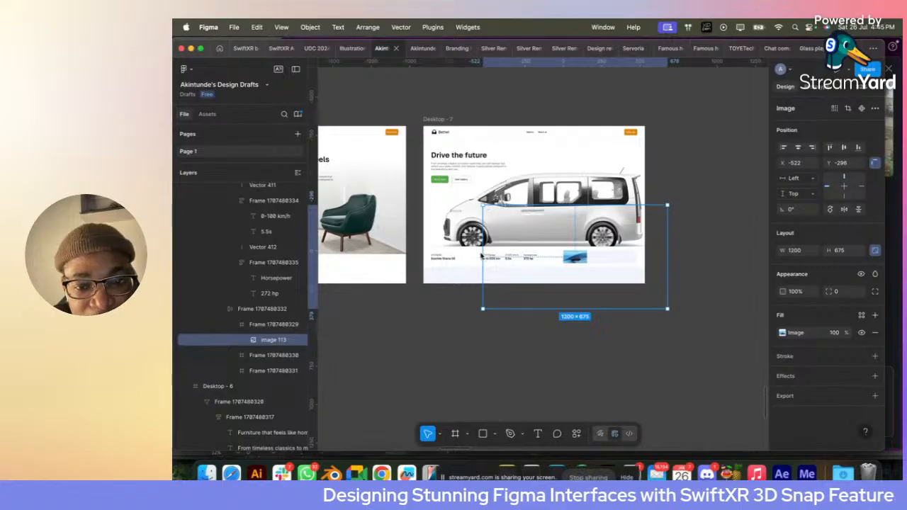
pyautogui.moveTo(481, 255); pyautogui.dragTo(559, 264)
pyautogui.scroll(5, 558, 264)
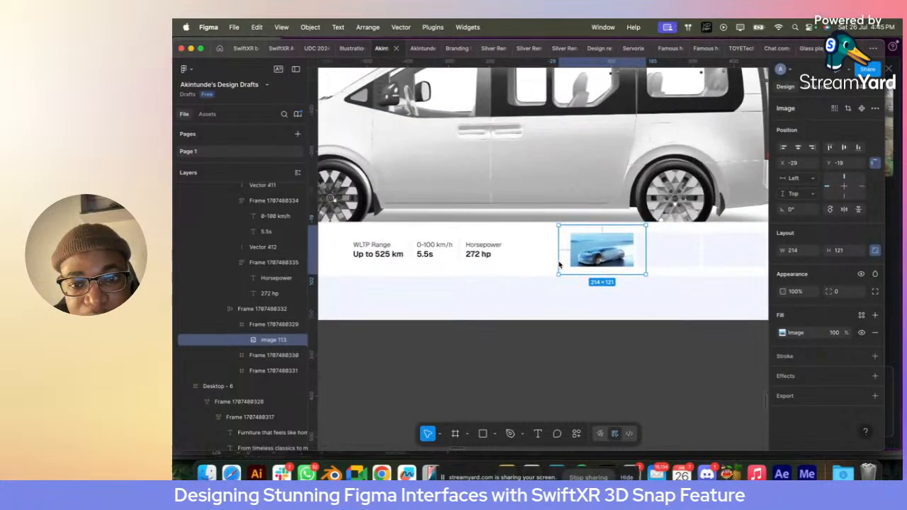
# - Return to Safari, open the related CeFlix picture of a wheelless teal car and copy the image
pyautogui.press('super+Tab')
pyautogui.scroll(-4, 813, 306)
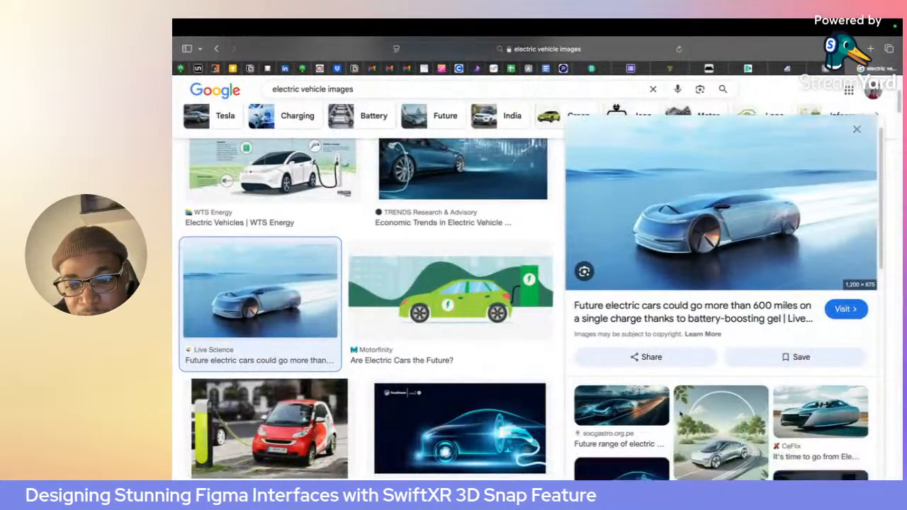
pyautogui.click(813, 307)
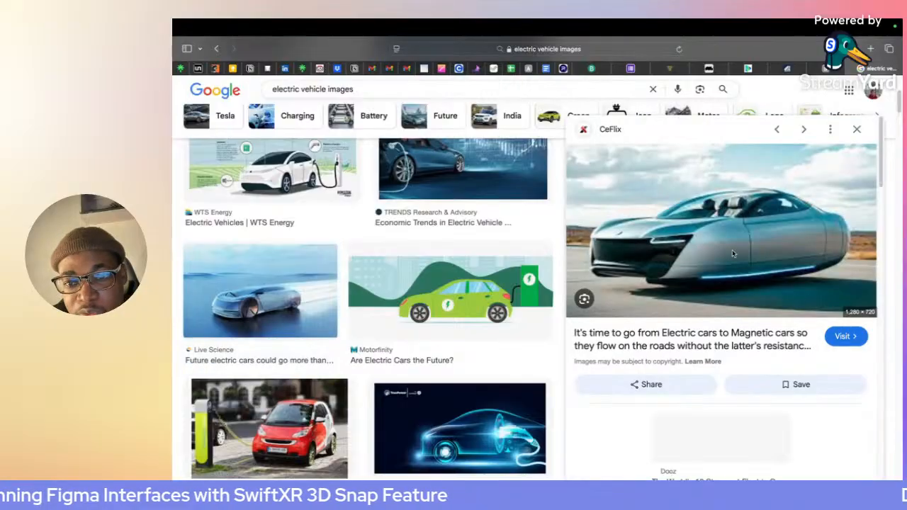
pyautogui.rightClick(712, 250)
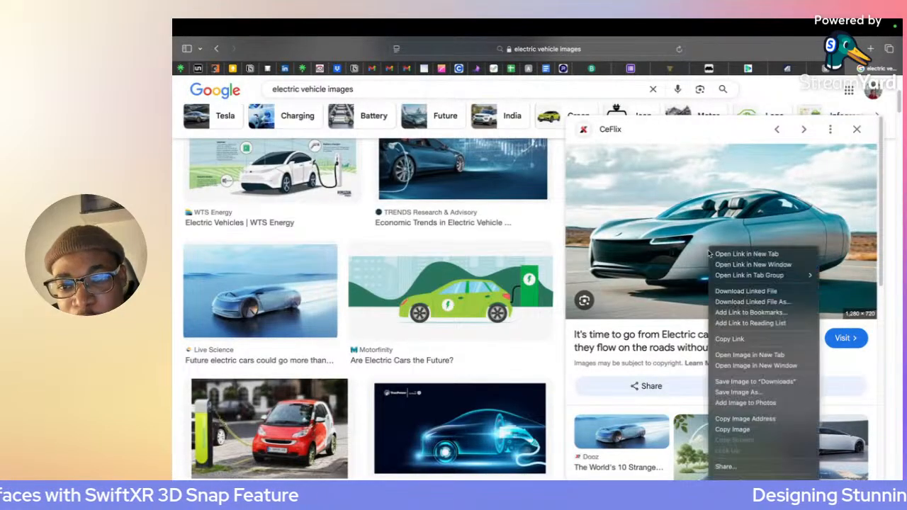
pyautogui.click(743, 430)
# - Switch to Figma, paste the teal car image into the second placeholder and scale it to about 172 × 96
pyautogui.press('super+Tab')
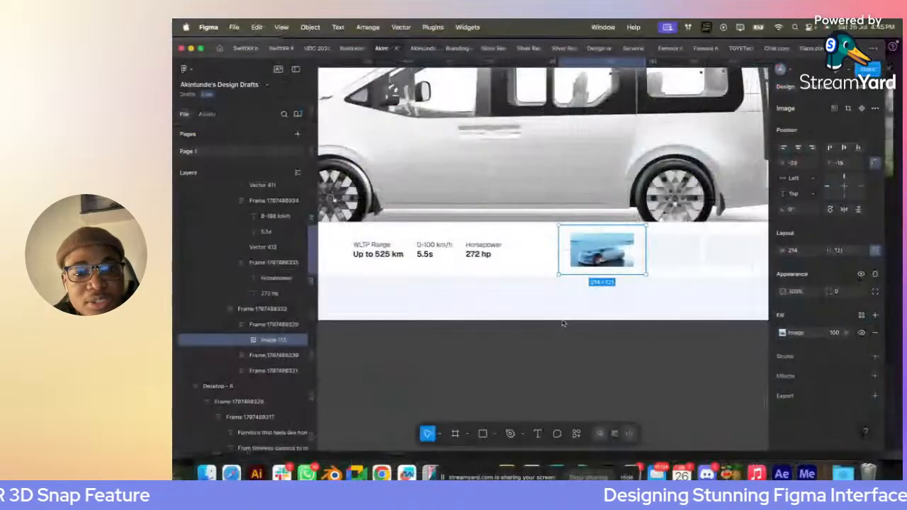
pyautogui.click(670, 266)
pyautogui.press('super+v')
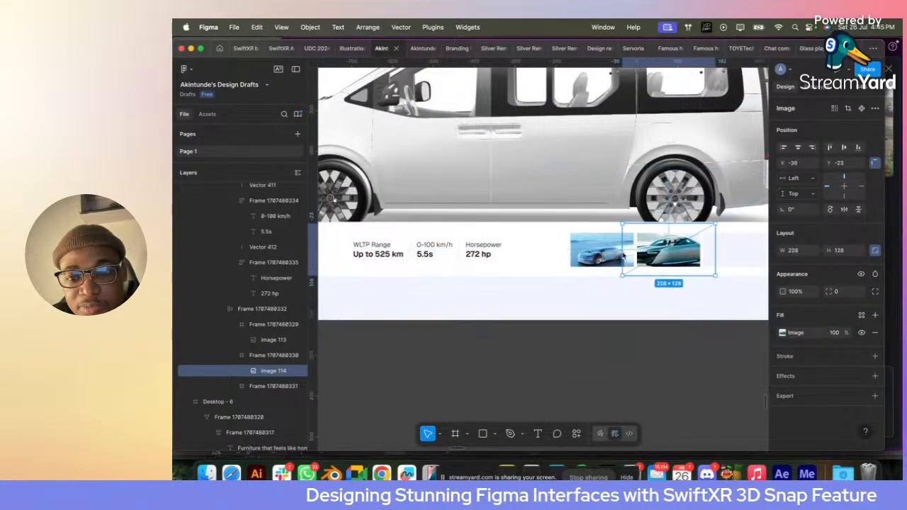
pyautogui.moveTo(635, 257); pyautogui.dragTo(634, 256)
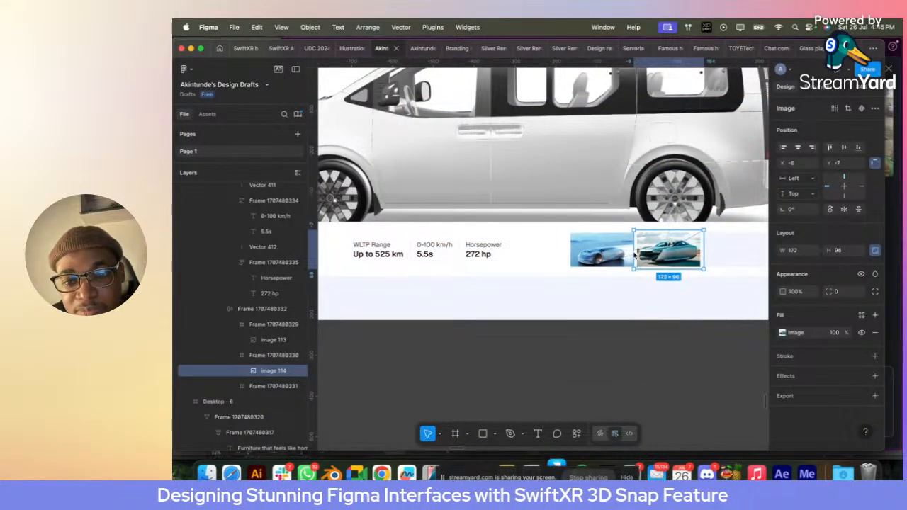
# - Back in Safari, browse the related pictures, open "Revolutionary Electric Car Design Unveiled" and copy its image
pyautogui.hscroll(2, 703, 256)
pyautogui.hotkey('ctrl', 'Right')
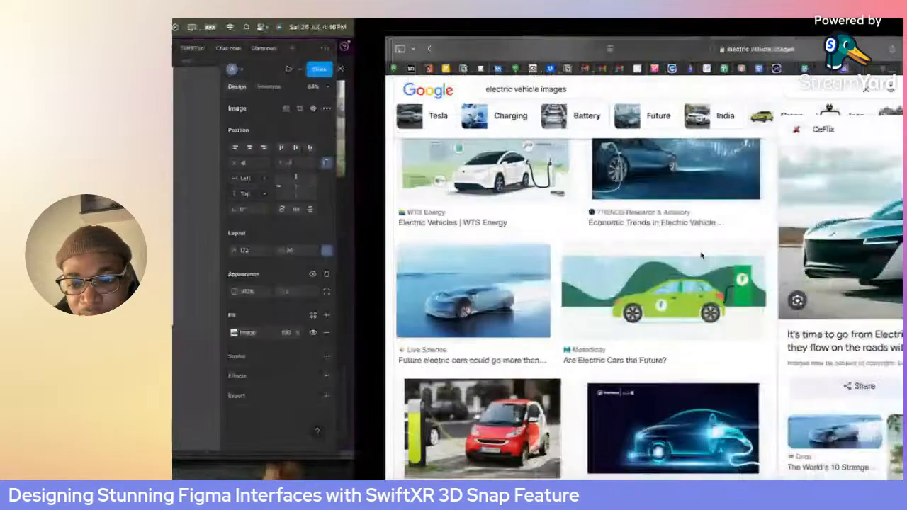
pyautogui.scroll(-3, 721, 319)
pyautogui.scroll(-1, 808, 286)
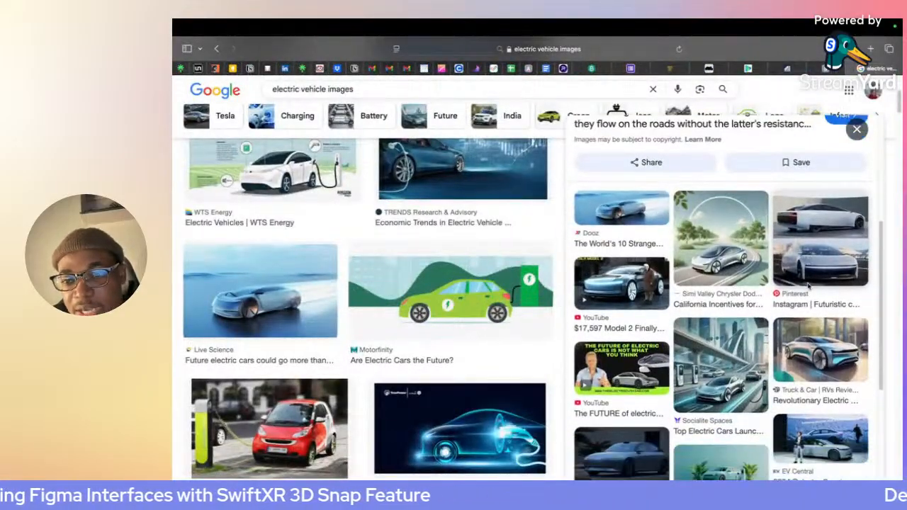
pyautogui.scroll(-4, 837, 260)
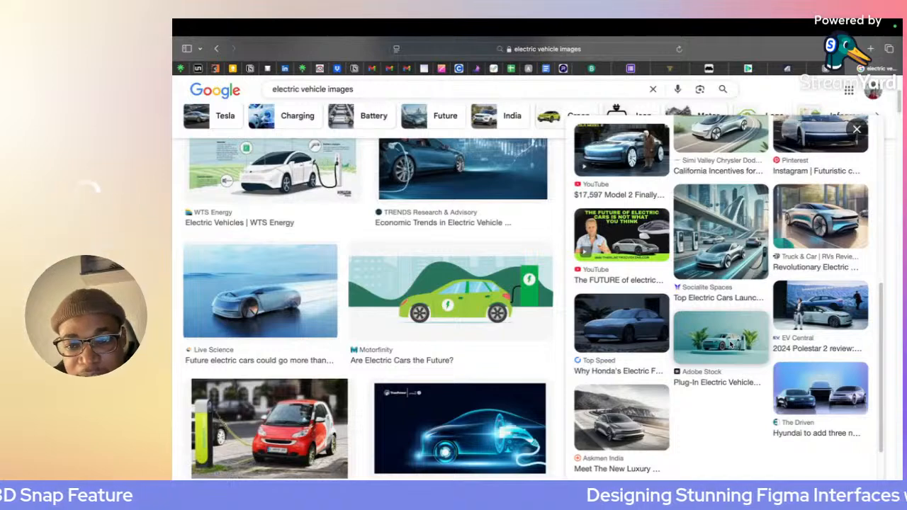
pyautogui.click(731, 345)
pyautogui.scroll(-2, 666, 413)
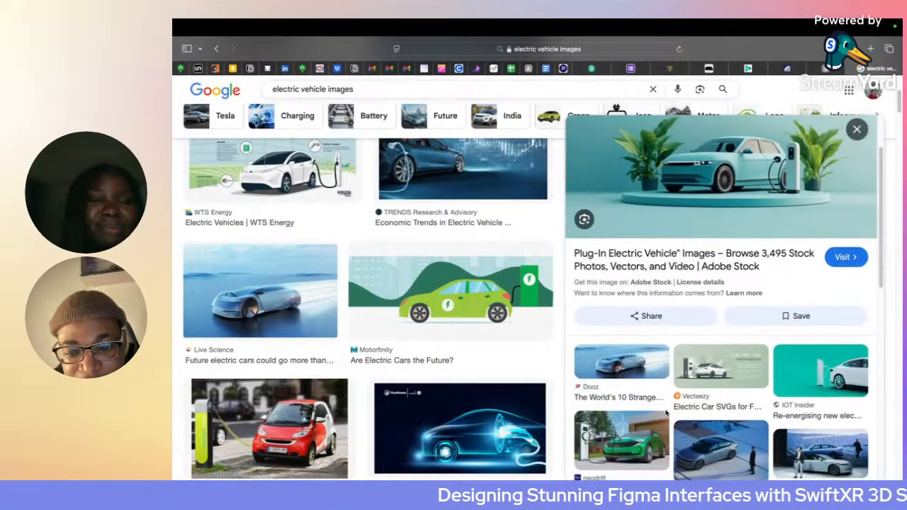
pyautogui.scroll(-3, 666, 413)
pyautogui.click(642, 397)
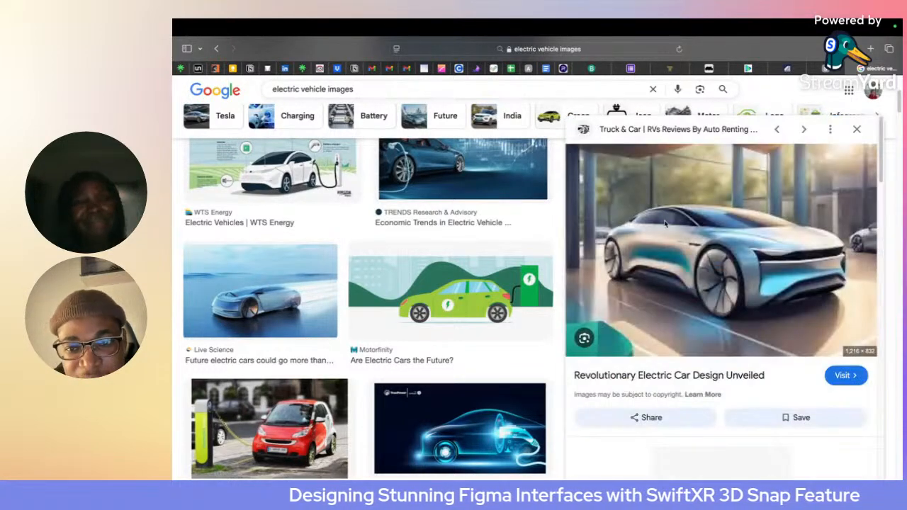
pyautogui.rightClick(666, 224)
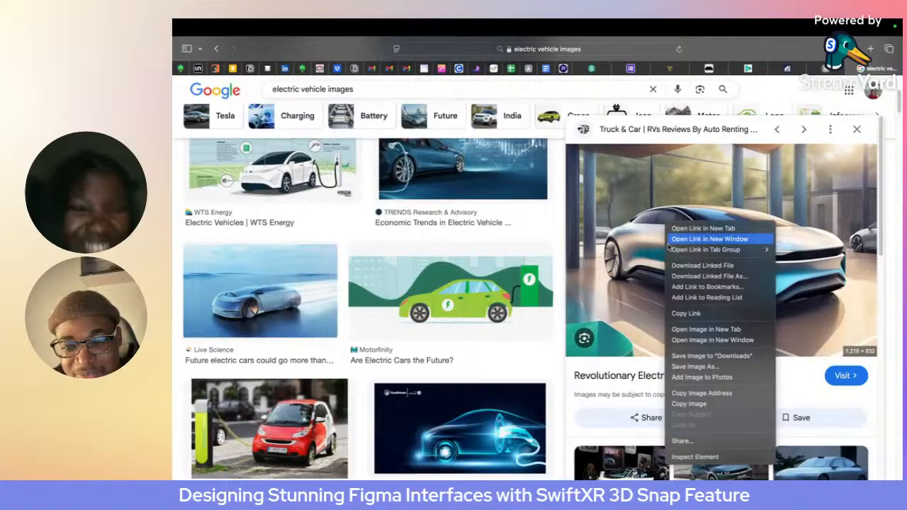
pyautogui.click(686, 403)
# - Switch to Figma, paste the copied concept car image into the third placeholder and scale it to about 178 × 122
pyautogui.press('super+Tab')
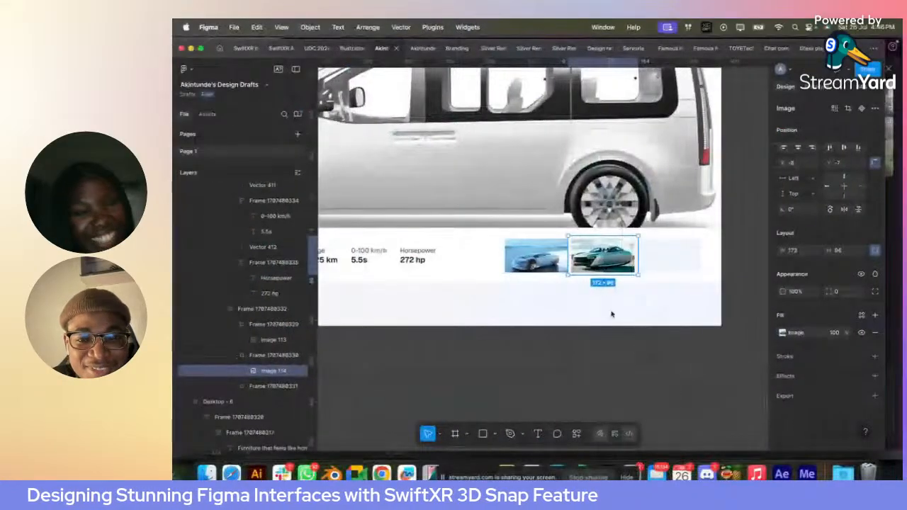
pyautogui.click(647, 265)
pyautogui.press('super+v')
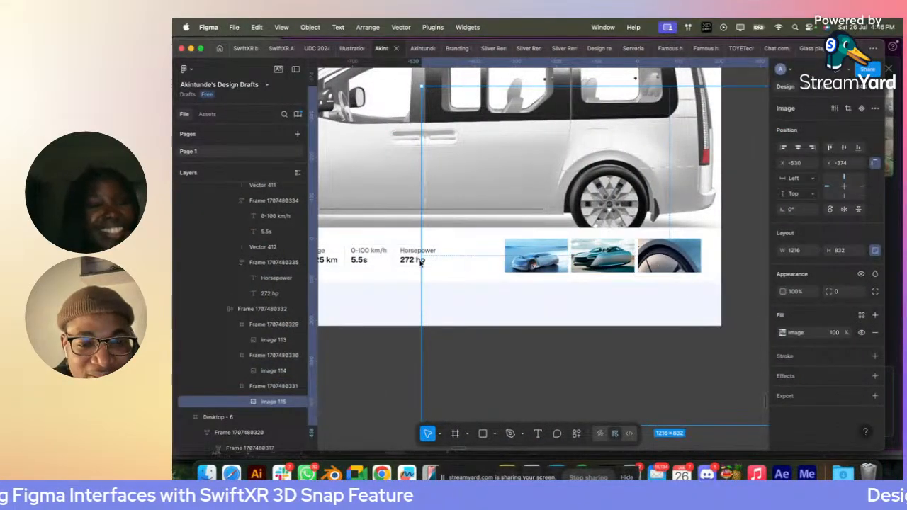
pyautogui.moveTo(421, 263); pyautogui.dragTo(634, 268)
# - Select the three car thumbnail frames in the details strip and set their corner radius to 8
pyautogui.scroll(3, 634, 267)
pyautogui.keyDown('shift'); pyautogui.click(609, 260); pyautogui.keyUp('shift')
pyautogui.keyDown('shift'); pyautogui.click(528, 257); pyautogui.keyUp('shift')
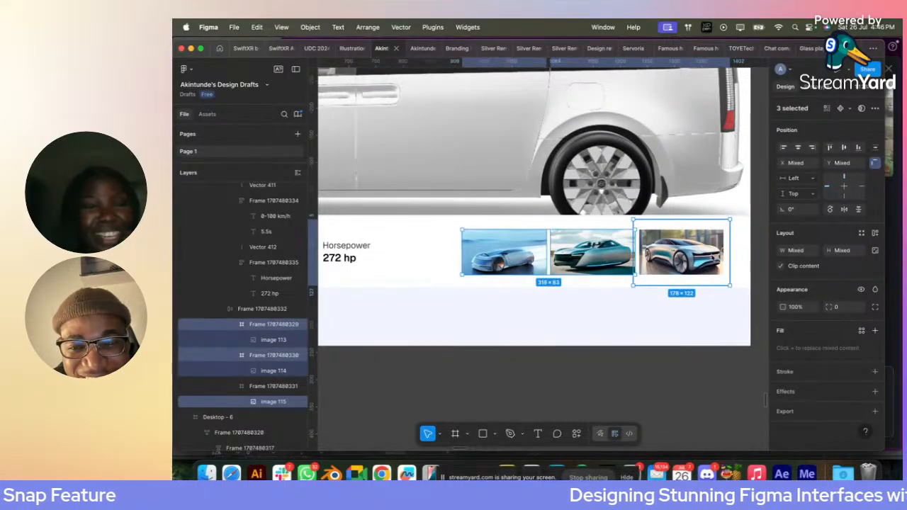
pyautogui.keyDown('shift'); pyautogui.click(666, 254); pyautogui.keyUp('shift')
pyautogui.keyDown('shift'); pyautogui.click(670, 254); pyautogui.keyUp('shift')
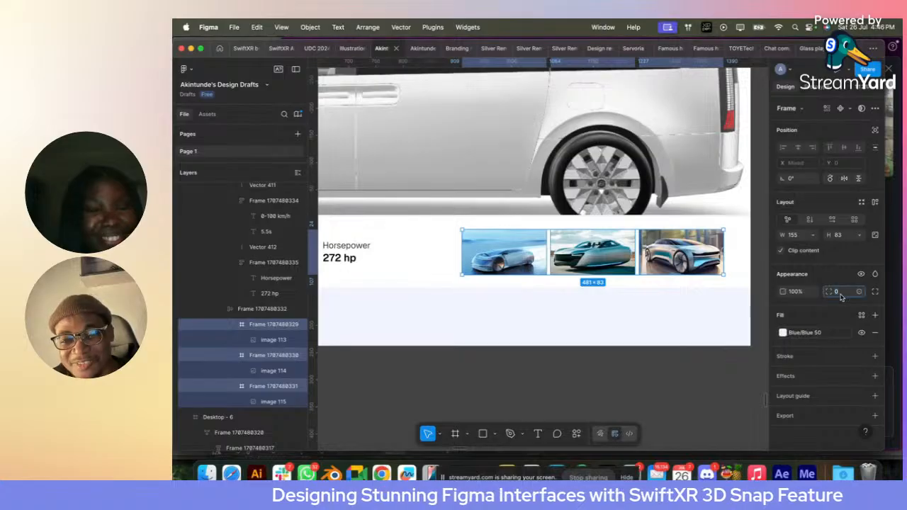
pyautogui.write('8')
pyautogui.click(579, 380)
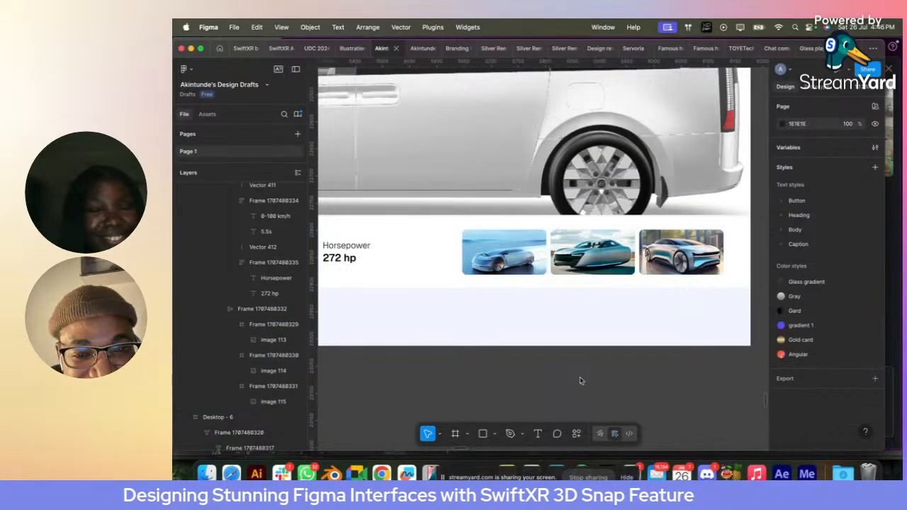
pyautogui.scroll(-5, 579, 380)
pyautogui.scroll(-3, 580, 381)
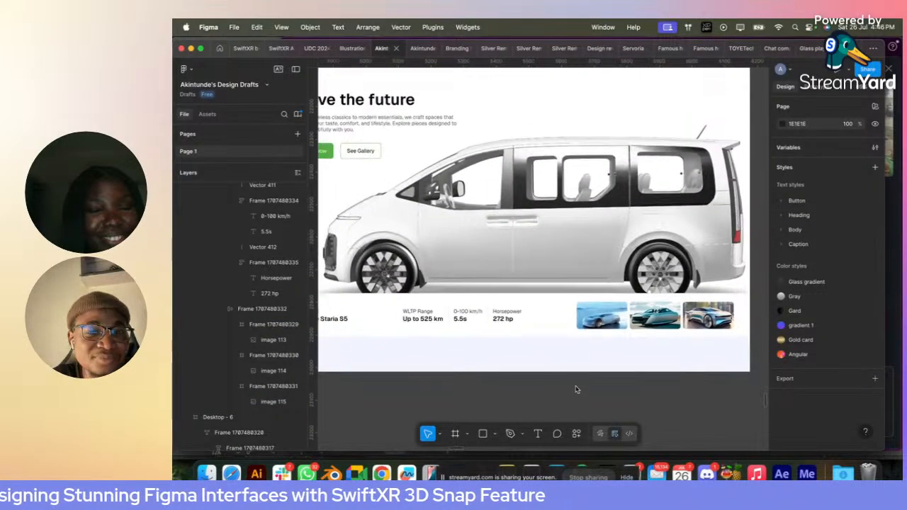
pyautogui.click(365, 115)
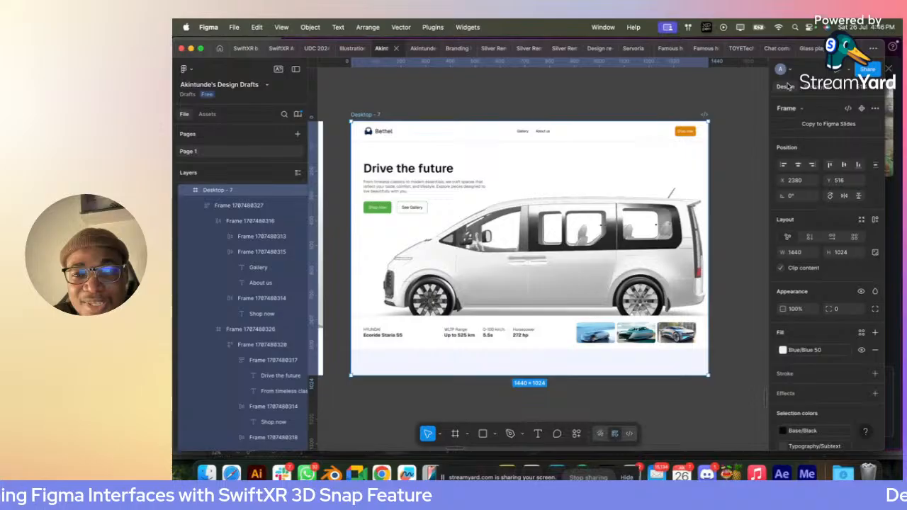
pyautogui.doubleClick(678, 134)
pyautogui.doubleClick(678, 133)
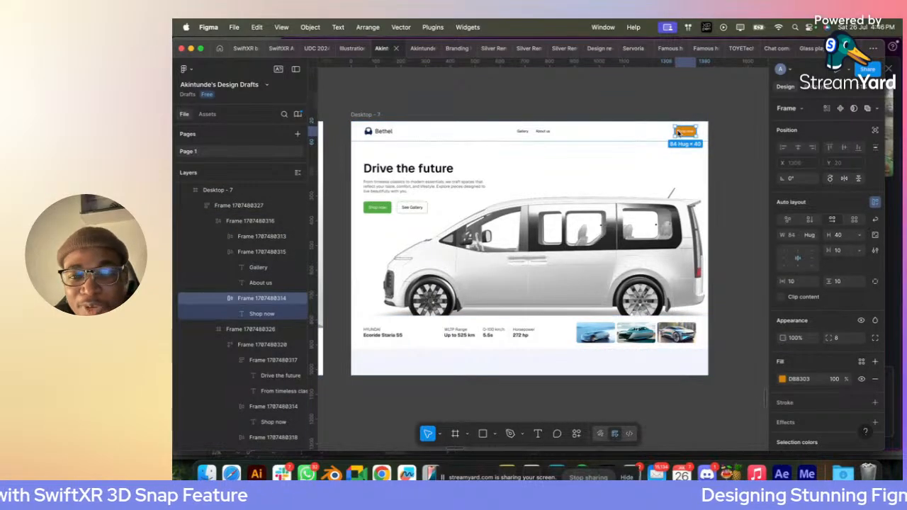
pyautogui.click(376, 209)
pyautogui.click(376, 208)
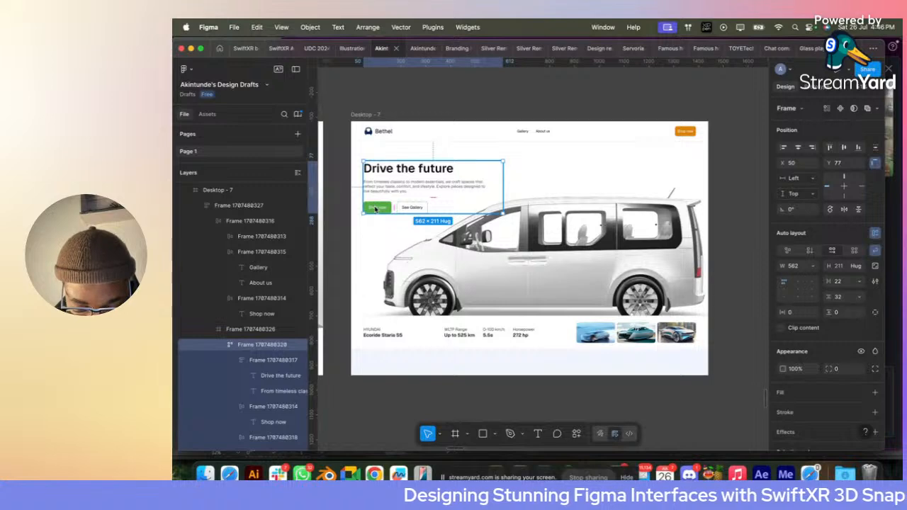
# - Change the "See Gallery" button label in the Drive the future hero to "Learn more"
pyautogui.scroll(5, 375, 208)
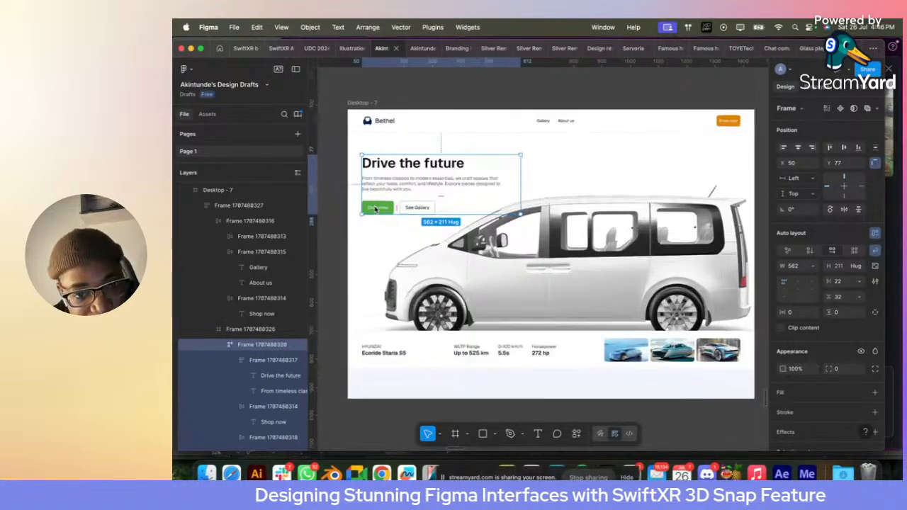
pyautogui.doubleClick(455, 216)
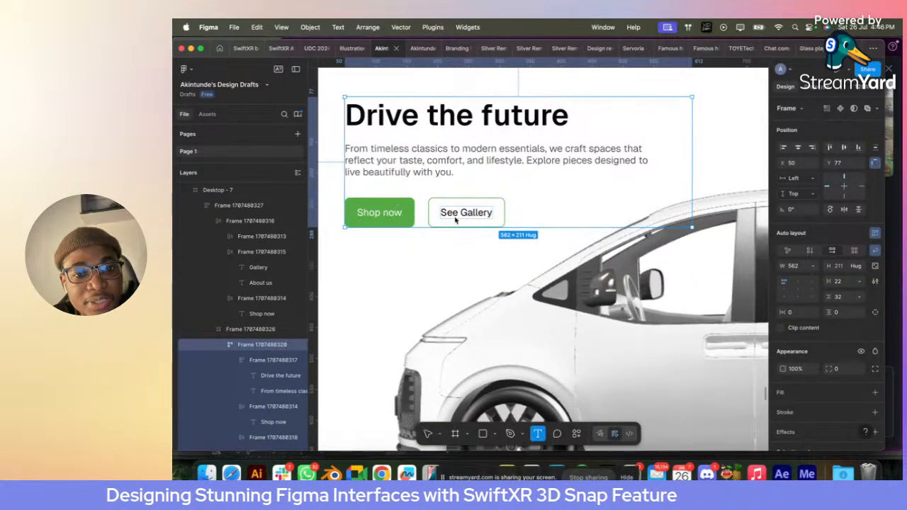
pyautogui.write('Lean')
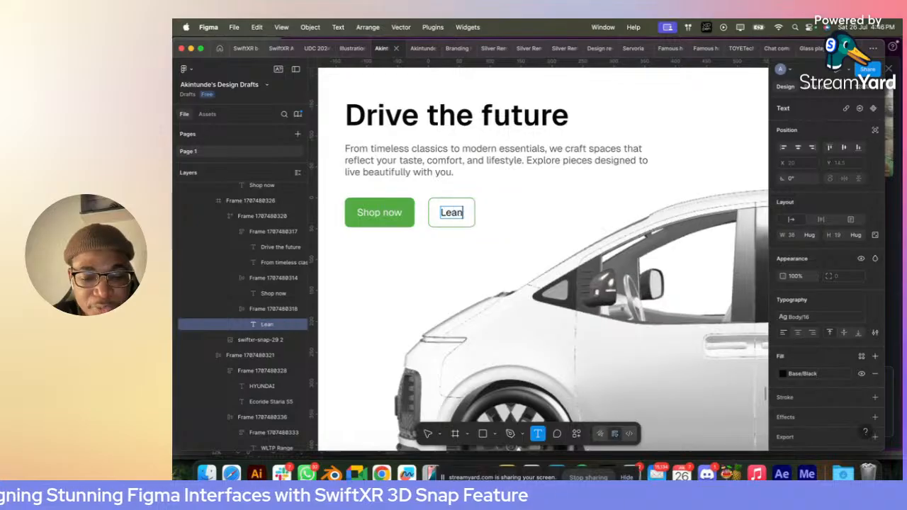
pyautogui.write('n')
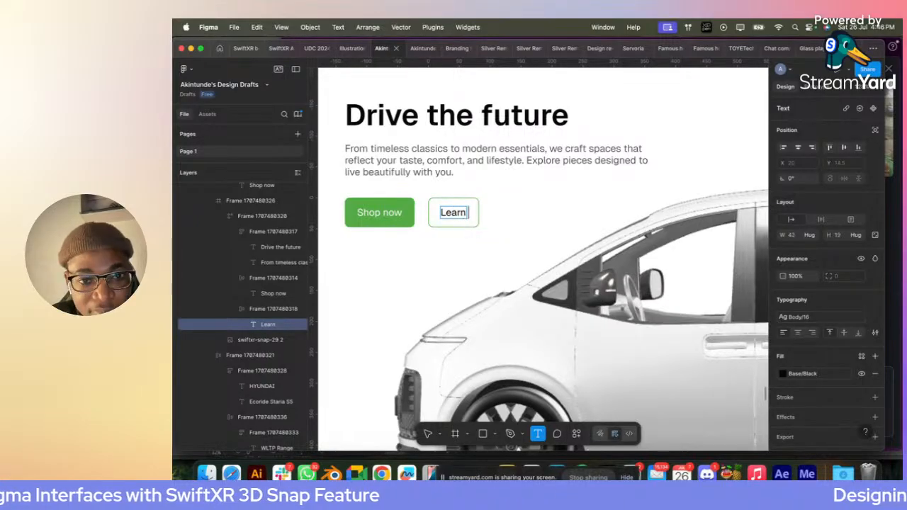
pyautogui.write(' more')
pyautogui.press('Escape')
pyautogui.scroll(-5, 506, 234)
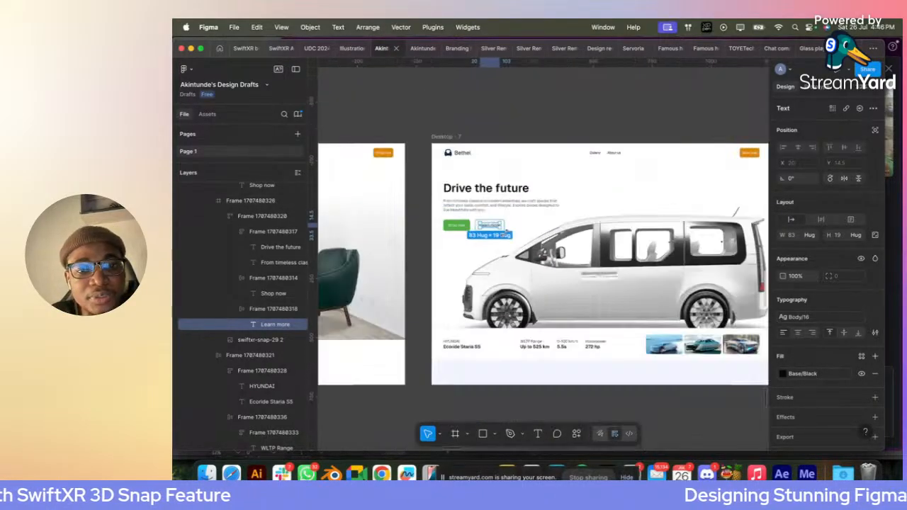
# - Replace the orange Shop now button in the Bethel navigation bar with a copy of the hero's green Shop now button
pyautogui.click(389, 220)
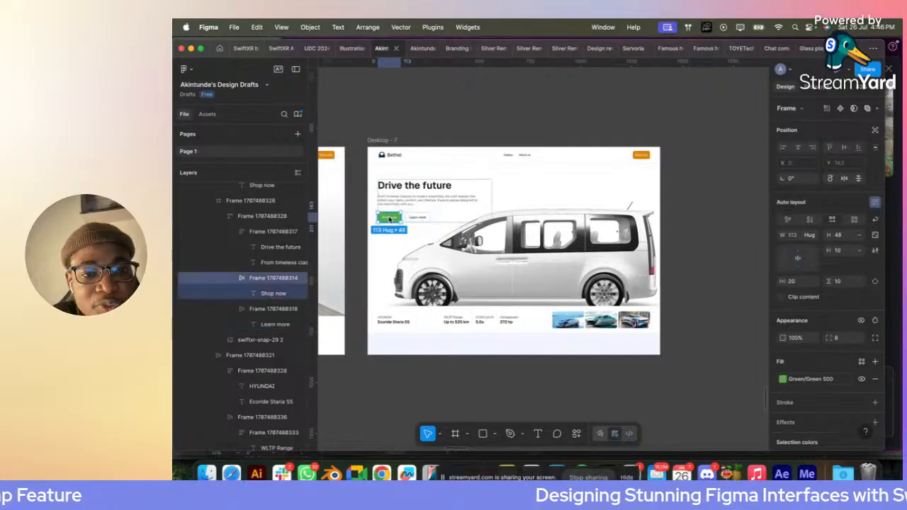
pyautogui.press('super+c')
pyautogui.click(641, 156)
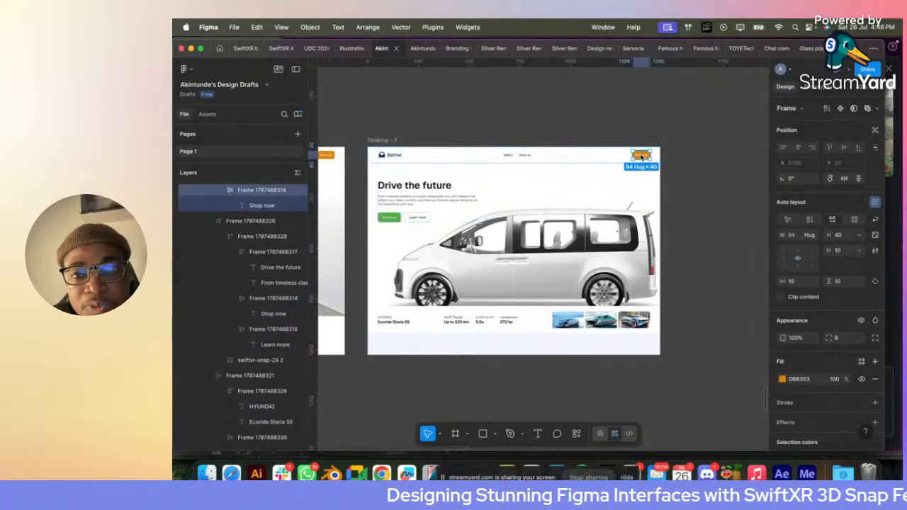
pyautogui.rightClick(643, 153)
pyautogui.click(676, 136)
pyautogui.click(691, 148)
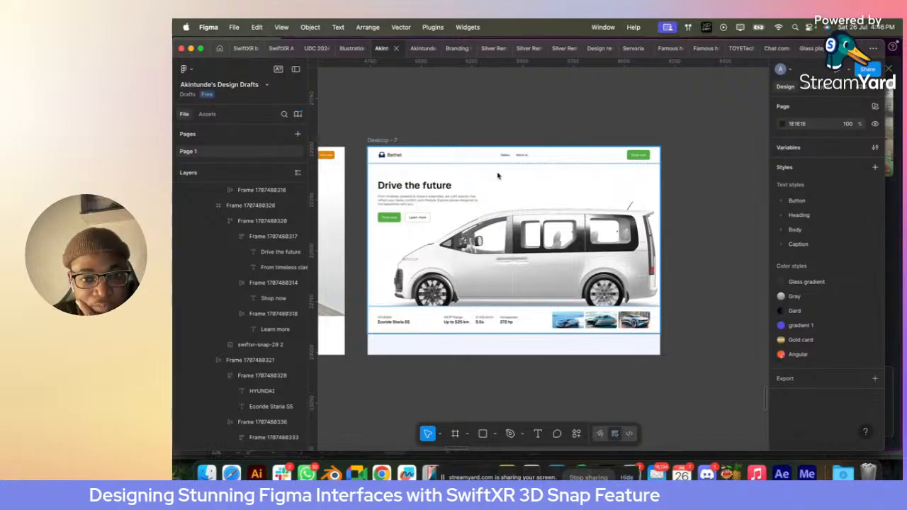
pyautogui.scroll(-2, 498, 176)
pyautogui.click(531, 193)
pyautogui.click(683, 209)
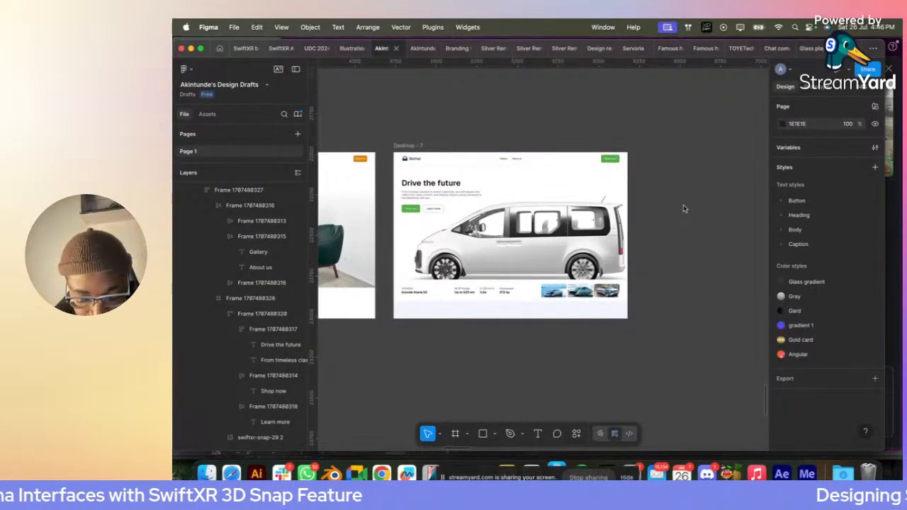
# - Duplicate the hero section below the car details strip and extend the Desktop - 7 frame's height to 1636
pyautogui.click(419, 232)
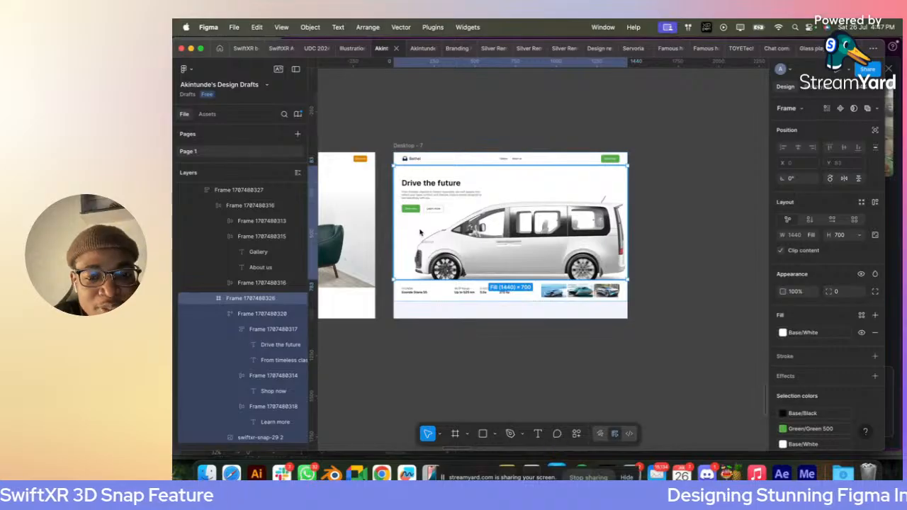
pyautogui.press('super+d')
pyautogui.press('Down')
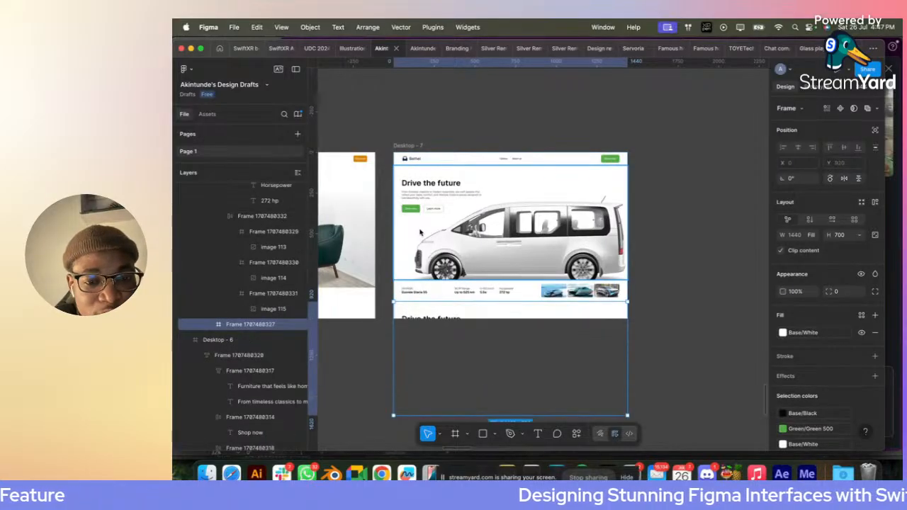
pyautogui.click(413, 145)
pyautogui.scroll(-3, 506, 208)
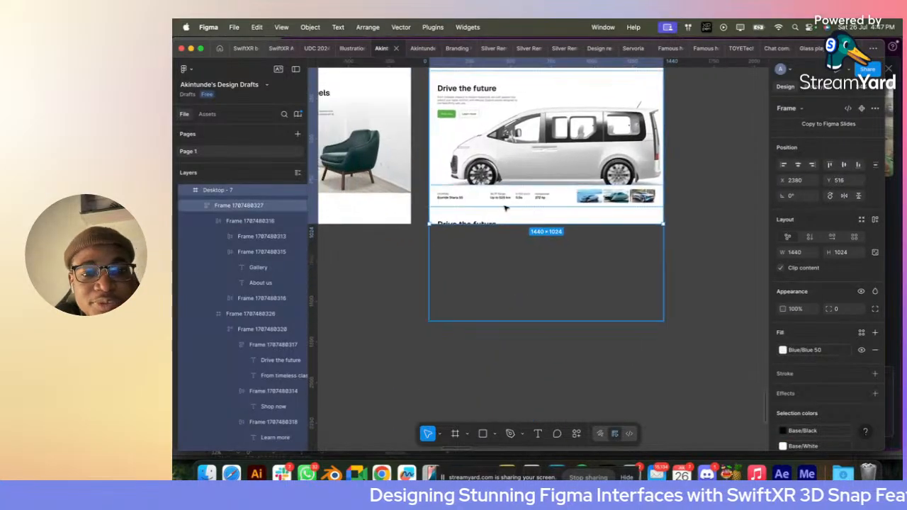
pyautogui.moveTo(508, 225); pyautogui.dragTo(512, 326)
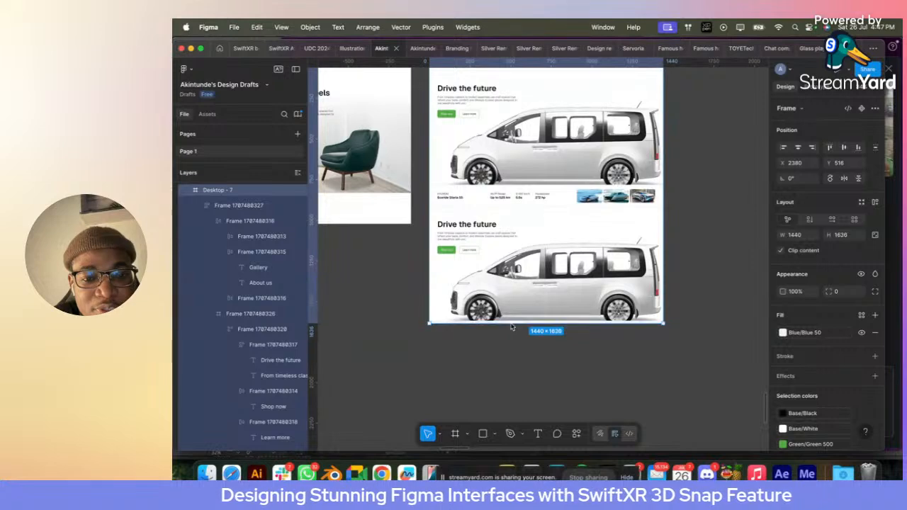
pyautogui.scroll(5, 512, 326)
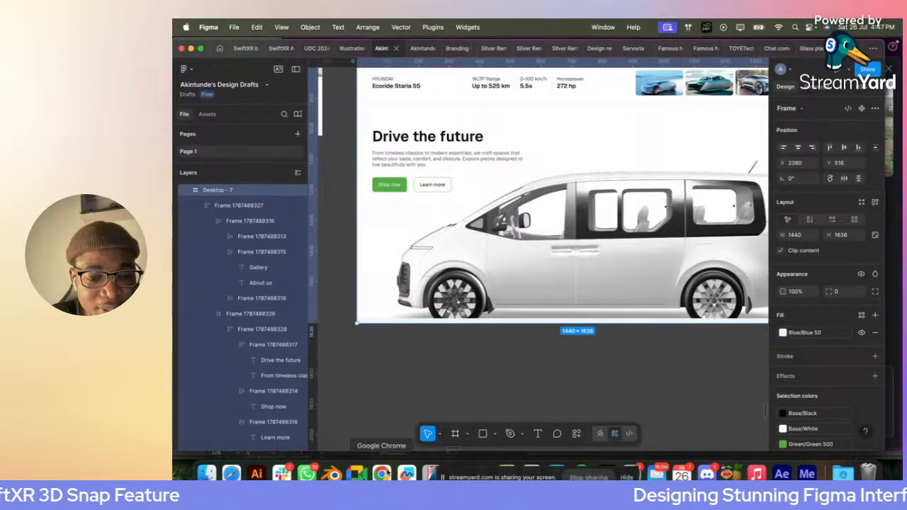
# - Switch to SwiftXR in Safari, rotate the Hyundai Staria to a top-down view and generate an image snap at 2048 quality
pyautogui.click(231, 474)
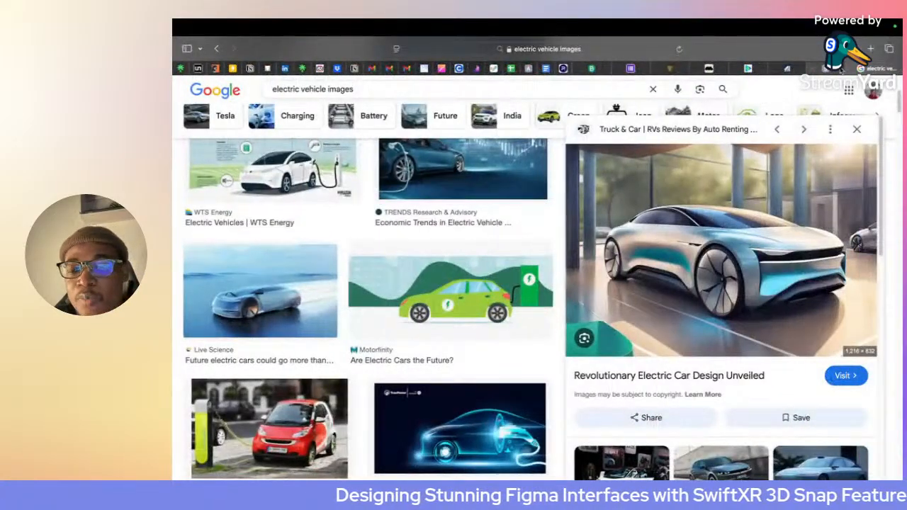
pyautogui.click(836, 68)
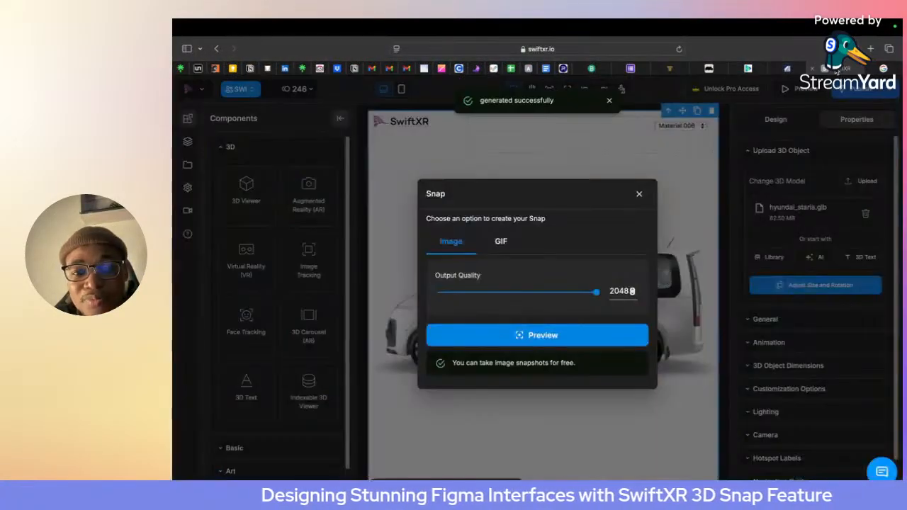
pyautogui.click(638, 193)
pyautogui.moveTo(522, 316); pyautogui.dragTo(618, 406)
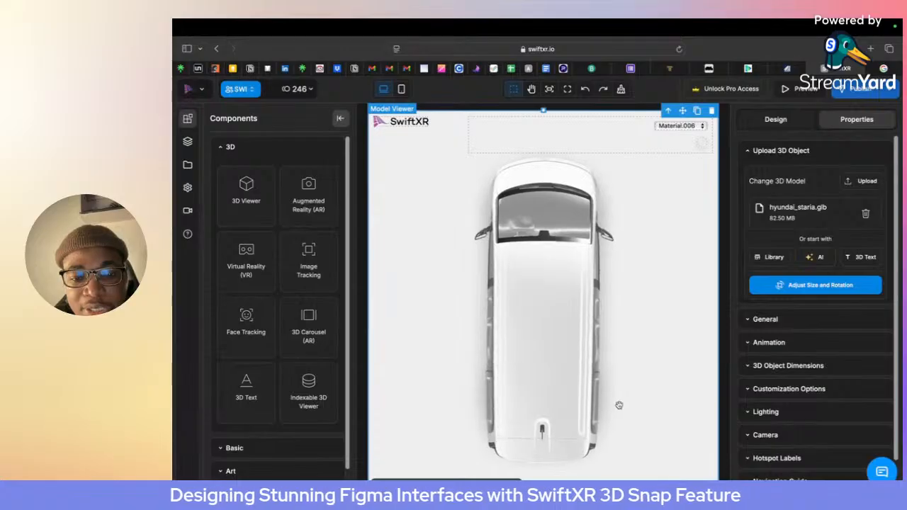
pyautogui.click(863, 89)
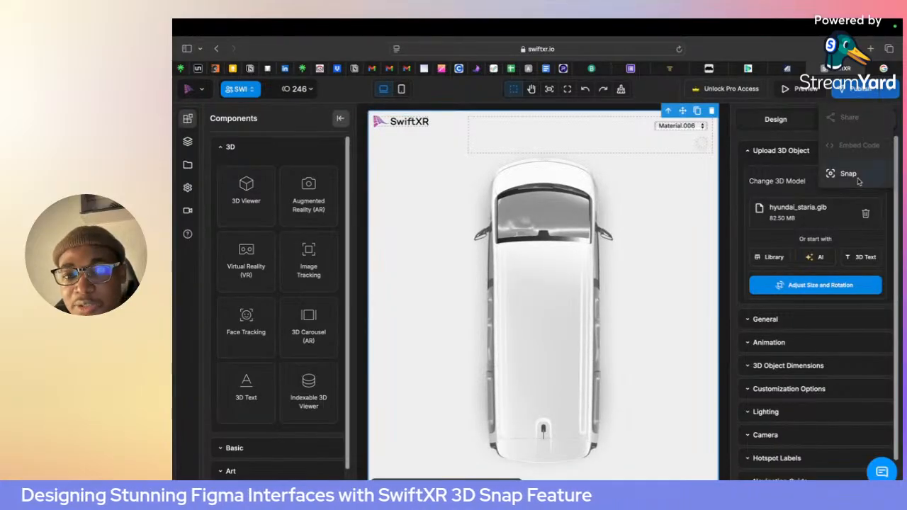
pyautogui.click(848, 174)
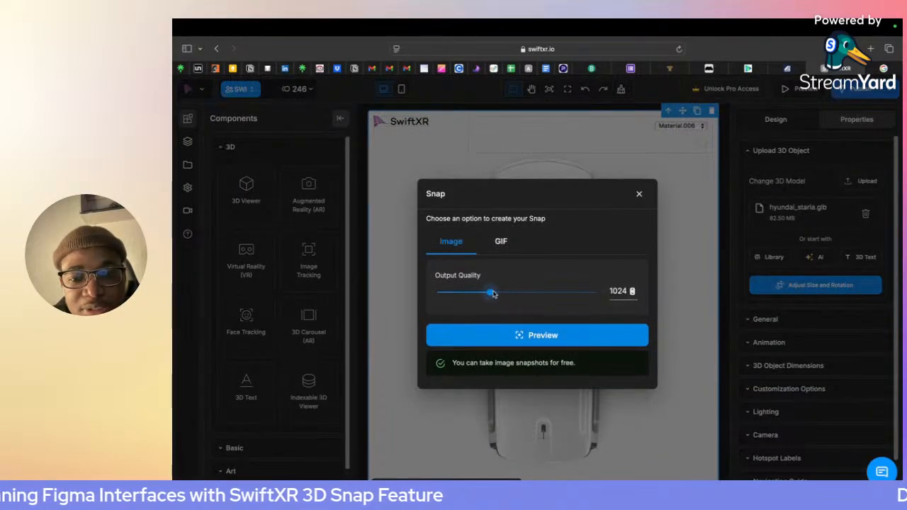
pyautogui.click(564, 336)
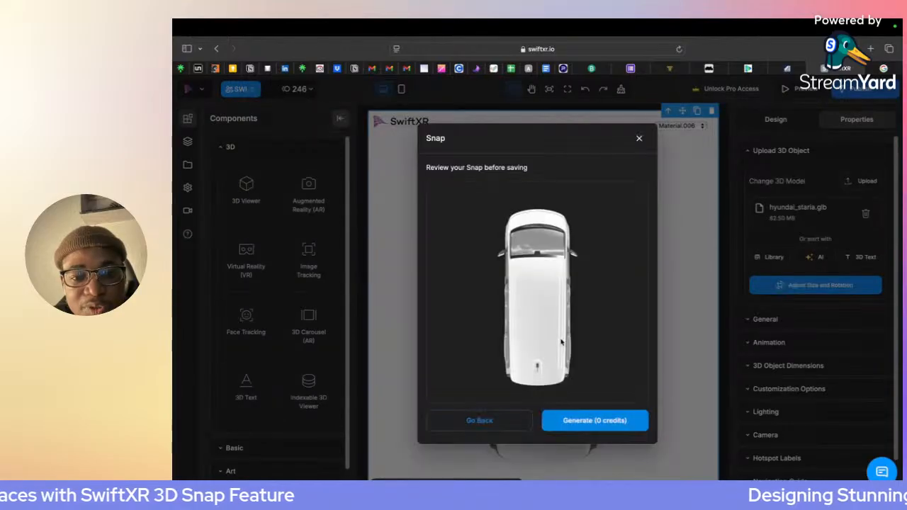
pyautogui.click(606, 416)
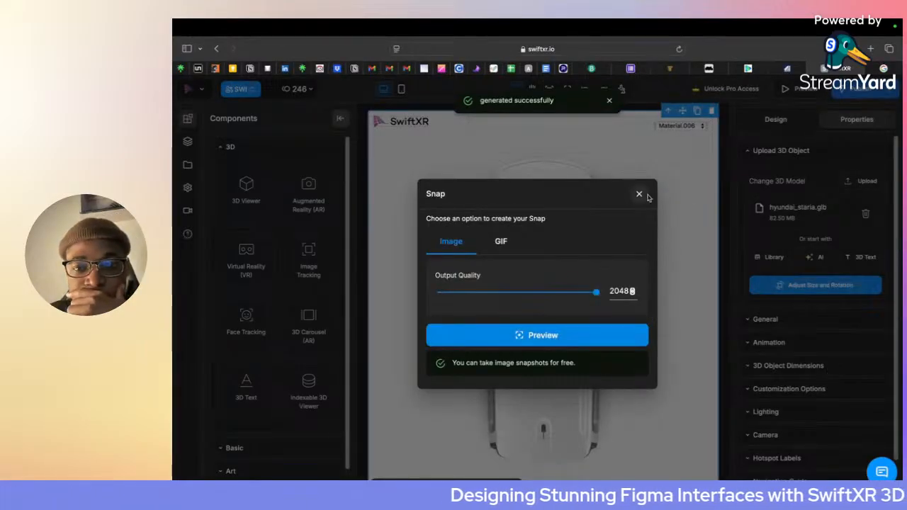
pyautogui.click(641, 194)
# - Rotate the Staria to an elevated rear three-quarter close-up and generate another image snap at 2048 quality
pyautogui.moveTo(537, 310); pyautogui.dragTo(553, 246)
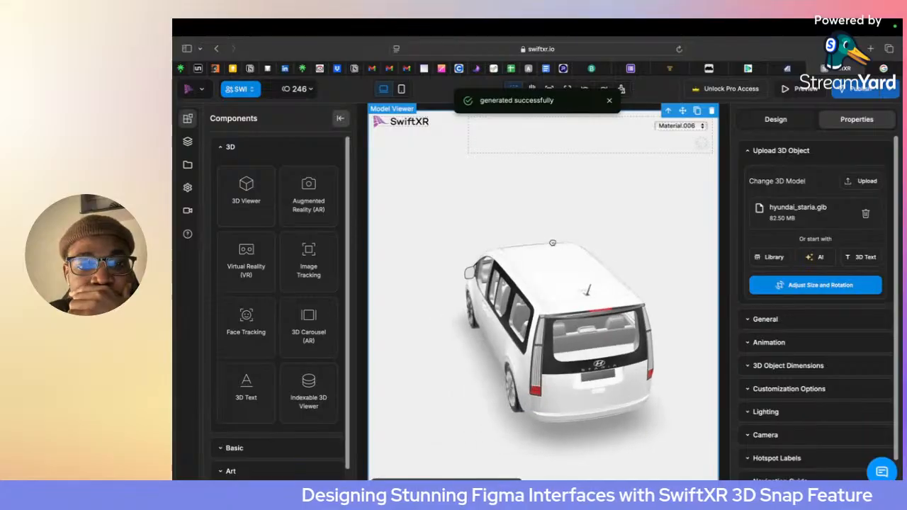
pyautogui.scroll(10, 553, 245)
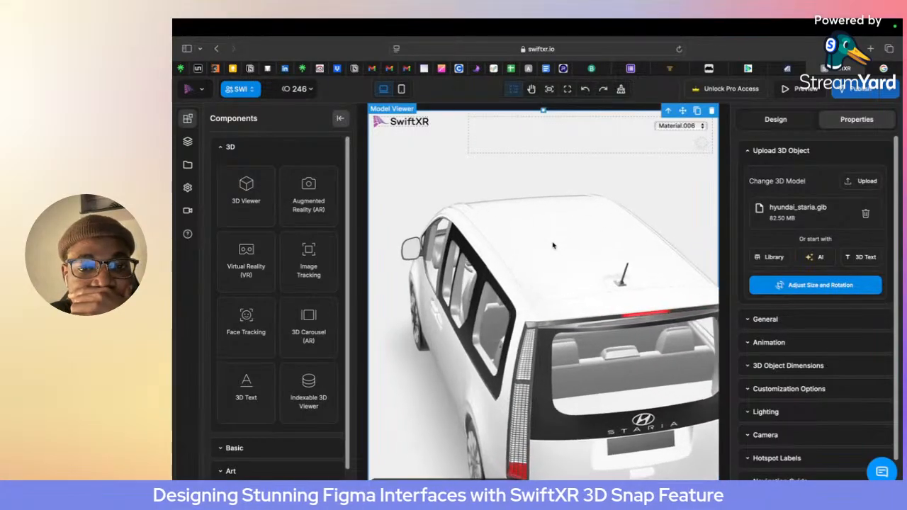
pyautogui.scroll(2, 553, 246)
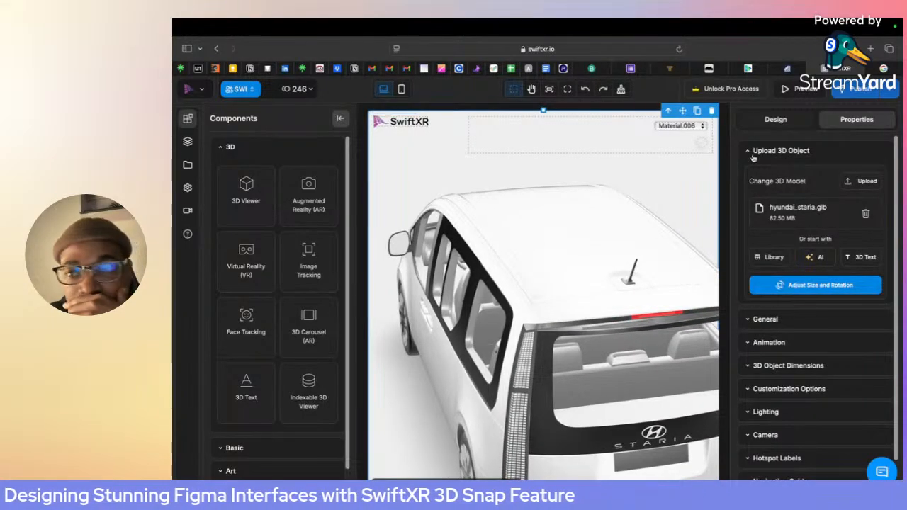
pyautogui.click(890, 89)
pyautogui.click(848, 173)
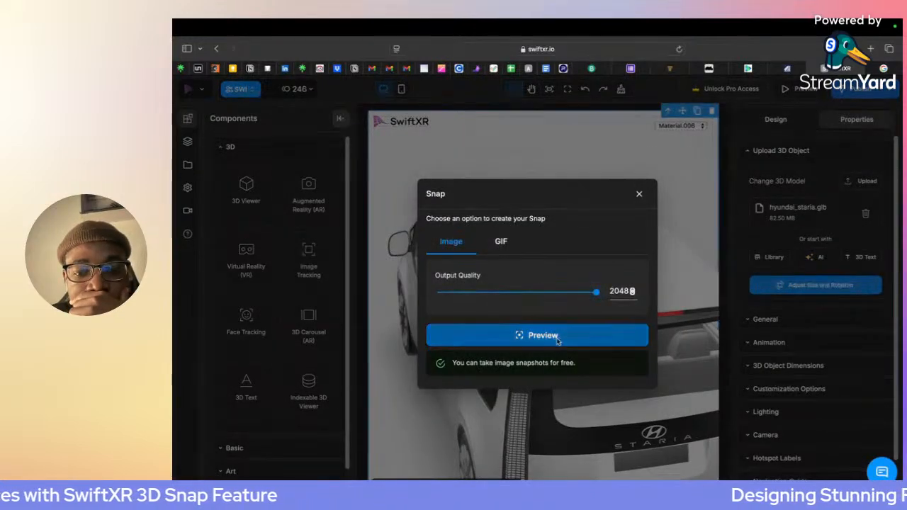
pyautogui.click(599, 335)
pyautogui.click(594, 424)
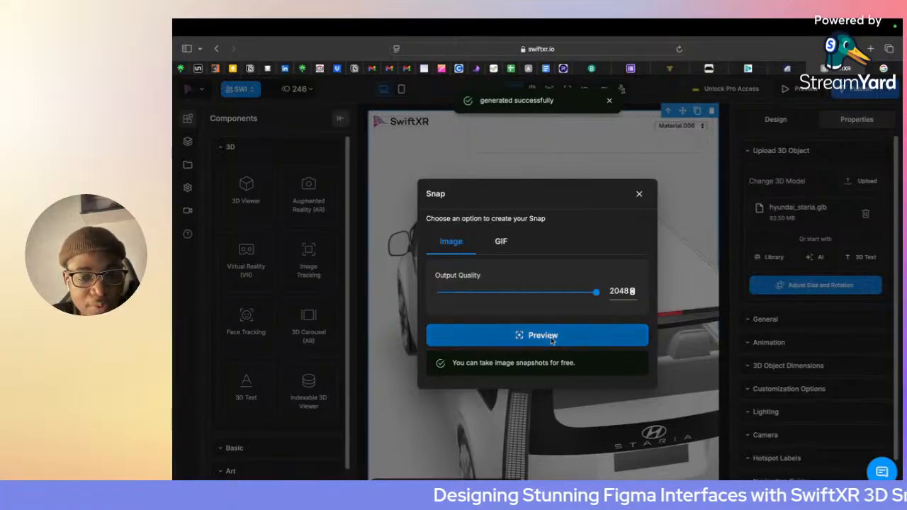
# - Switch to Figma and empty the duplicated hero section by deleting its van image and its Drive the future text block
pyautogui.press('super+Tab')
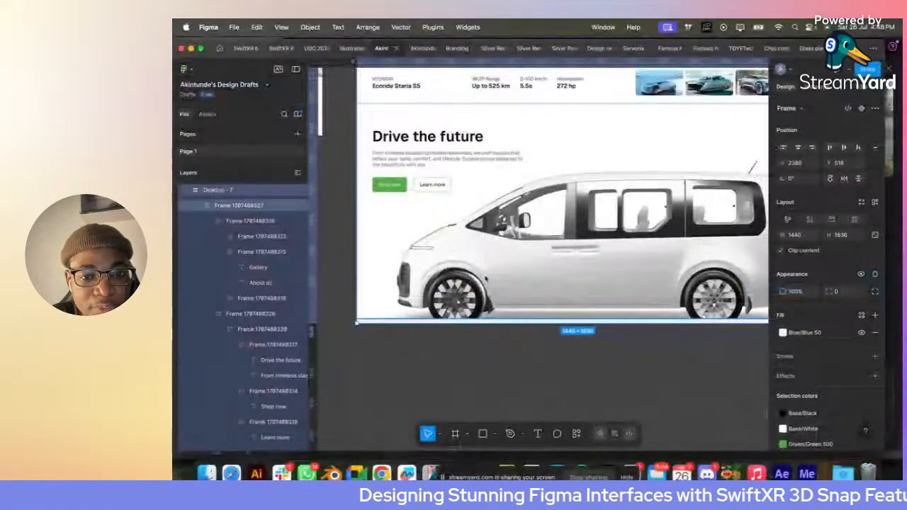
pyautogui.click(445, 224)
pyautogui.scroll(-1, 552, 204)
pyautogui.scroll(3, 579, 213)
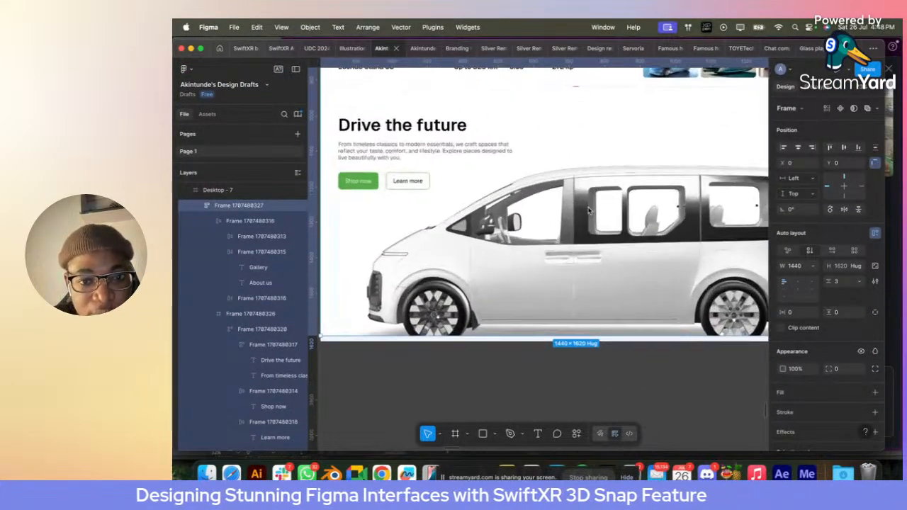
pyautogui.doubleClick(587, 231)
pyautogui.doubleClick(587, 231)
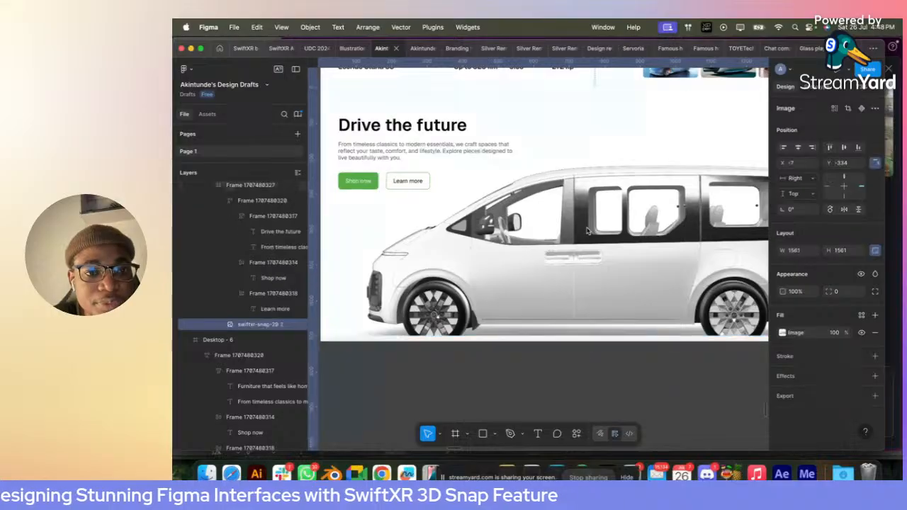
pyautogui.press('BackSpace')
pyautogui.scroll(-3, 588, 228)
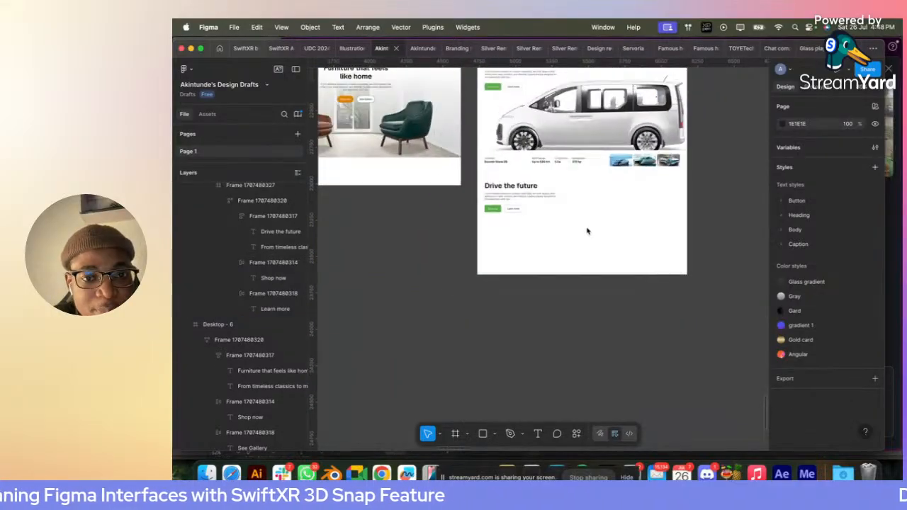
pyautogui.doubleClick(515, 201)
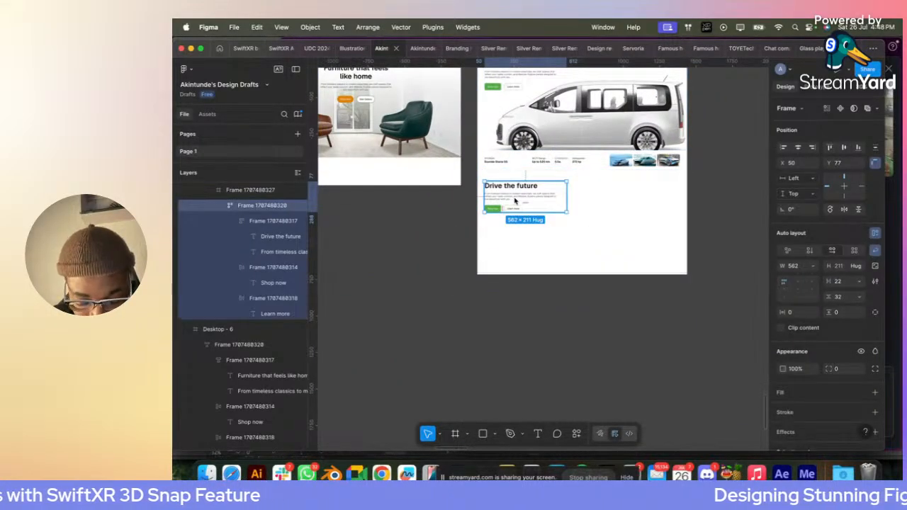
pyautogui.press('BackSpace')
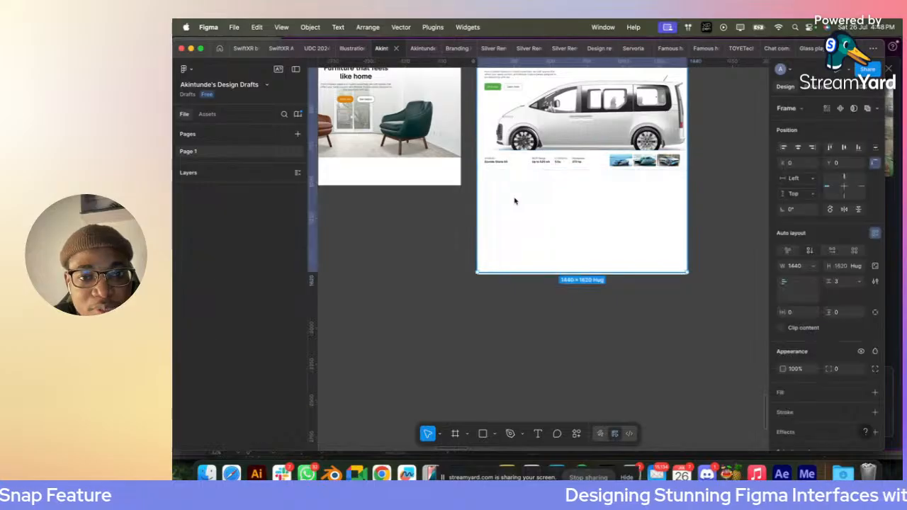
# - Draw a card frame about 488 × 584 near the empty section's left side and fill it with Grey/Grey 50
pyautogui.click(456, 434)
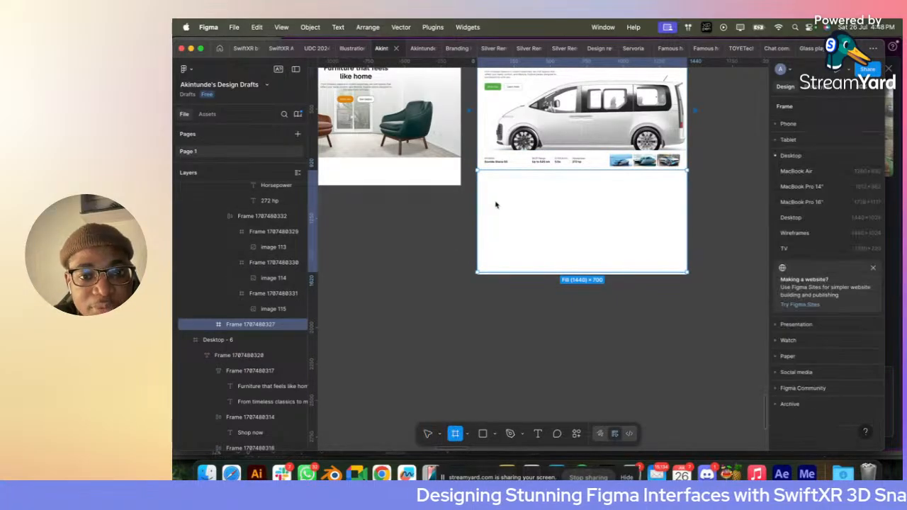
pyautogui.moveTo(483, 174); pyautogui.dragTo(555, 262)
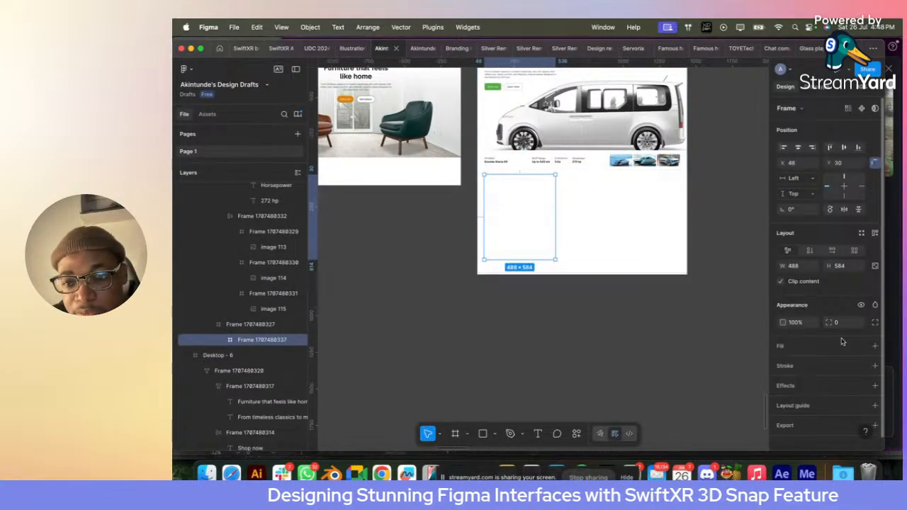
pyautogui.click(861, 345)
pyautogui.write('grey')
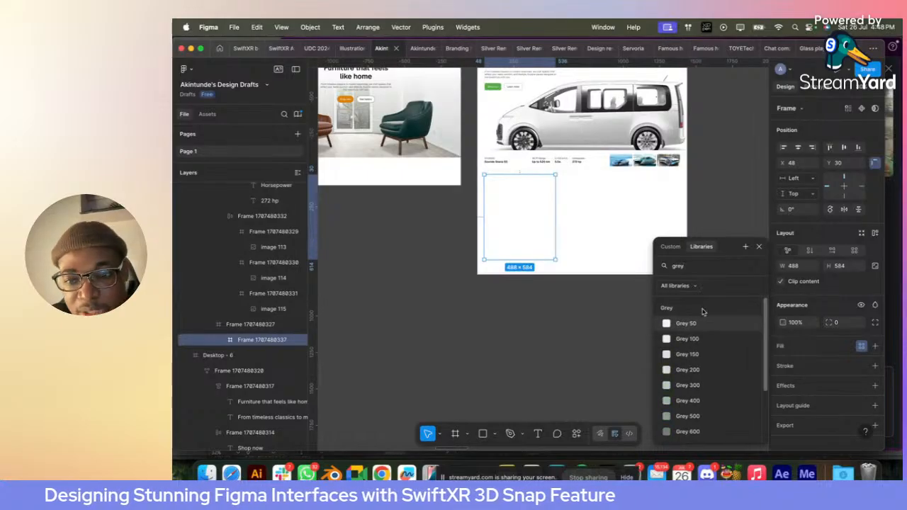
pyautogui.click(698, 325)
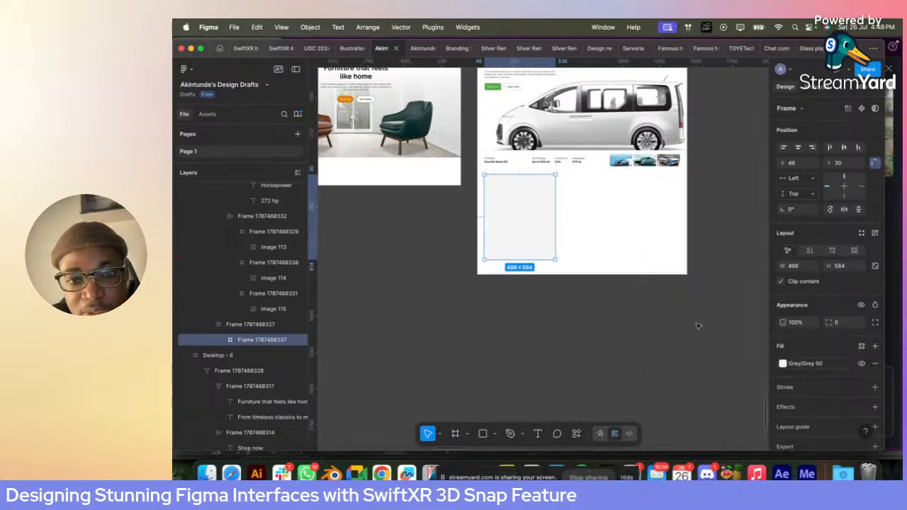
# - Duplicate the grey card beside the original, wrap both in an auto layout row and add a third card to it
pyautogui.moveTo(500, 210); pyautogui.dragTo(579, 210)
pyautogui.keyDown('shift'); pyautogui.click(522, 215); pyautogui.keyUp('shift')
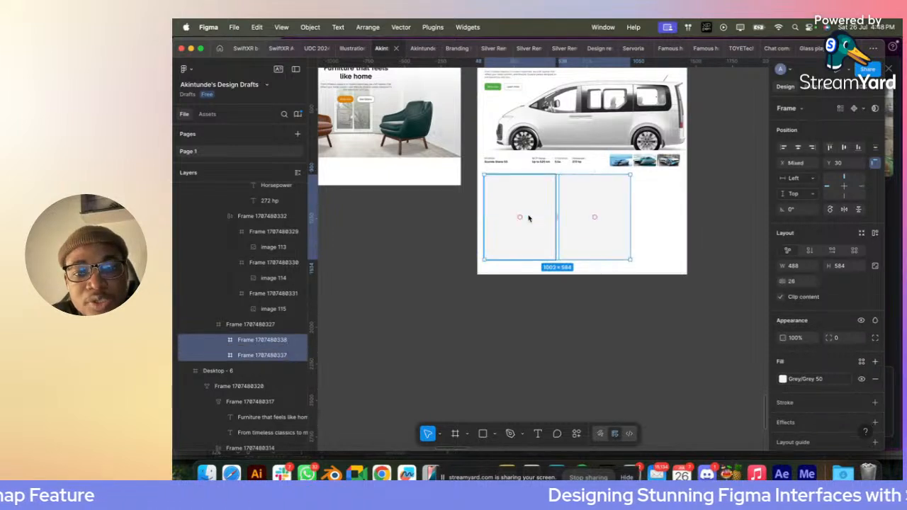
pyautogui.hotkey('shift', 'a')
pyautogui.click(584, 224)
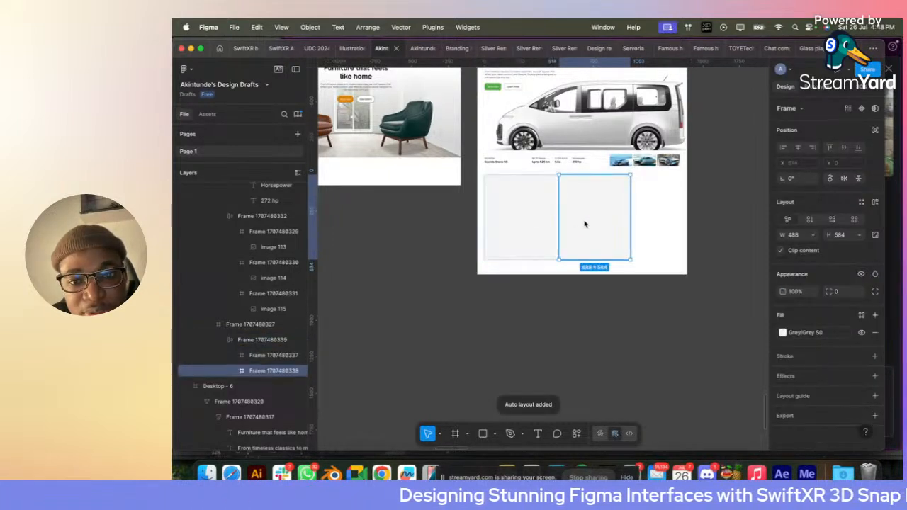
pyautogui.press('super+d')
pyautogui.press('Escape')
# - Set the width of all three grey cards to 500
pyautogui.doubleClick(541, 203)
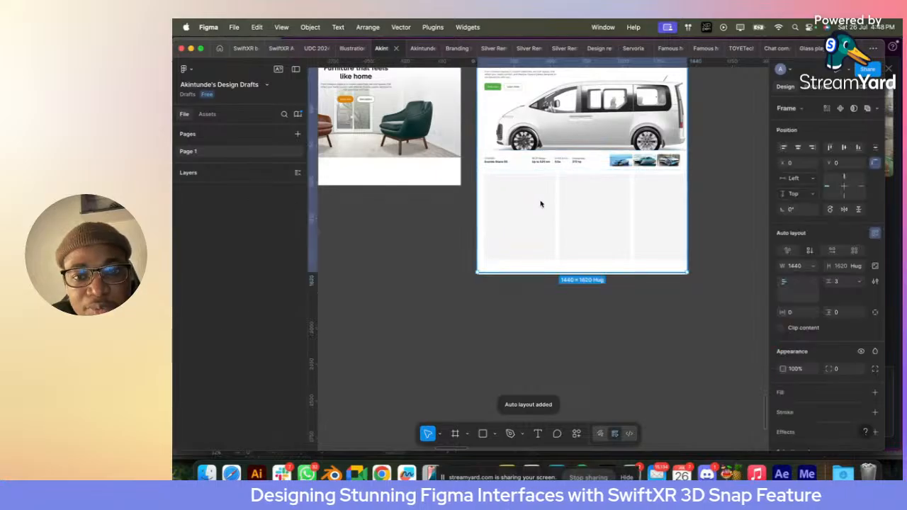
pyautogui.doubleClick(541, 203)
pyautogui.doubleClick(541, 204)
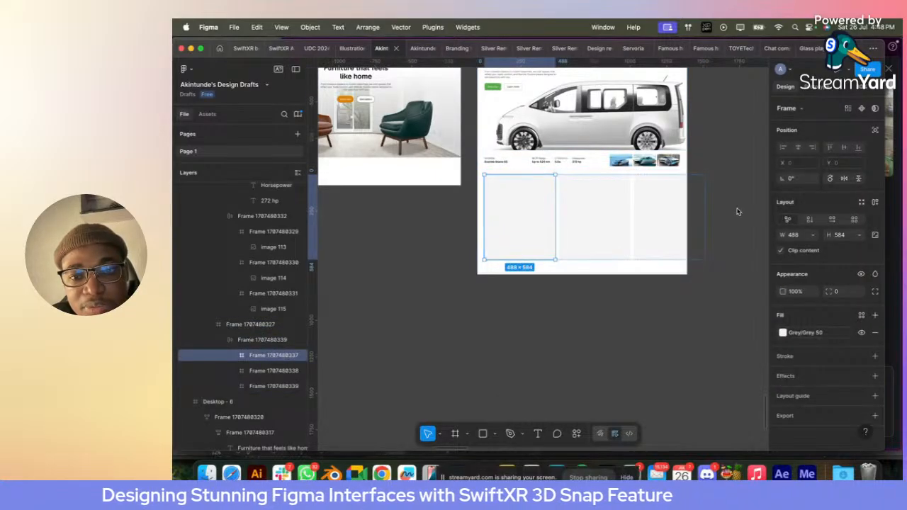
pyautogui.click(737, 212)
pyautogui.click(530, 213)
pyautogui.keyDown('super'); pyautogui.click(530, 214); pyautogui.keyUp('super')
pyautogui.keyDown('shift'); pyautogui.click(566, 217); pyautogui.keyUp('shift')
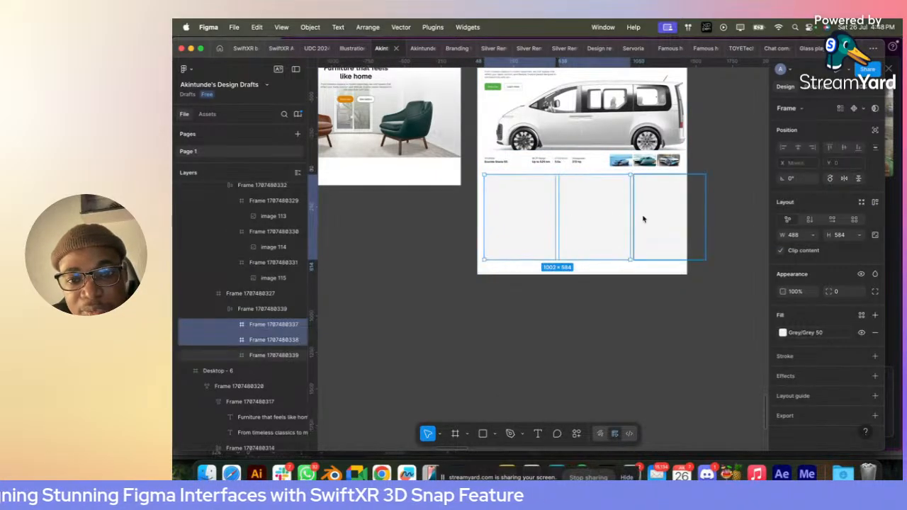
pyautogui.keyDown('shift'); pyautogui.click(642, 218); pyautogui.keyUp('shift')
pyautogui.click(802, 239)
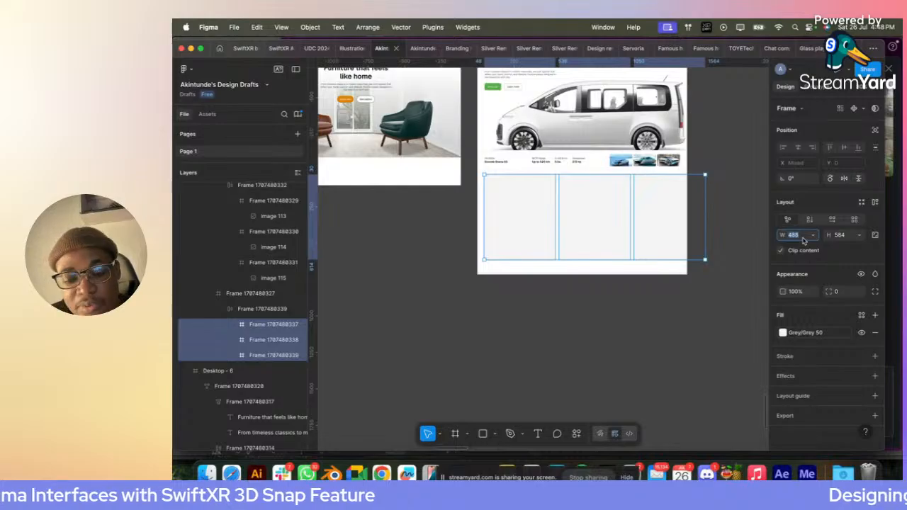
pyautogui.write('500')
pyautogui.press('Return')
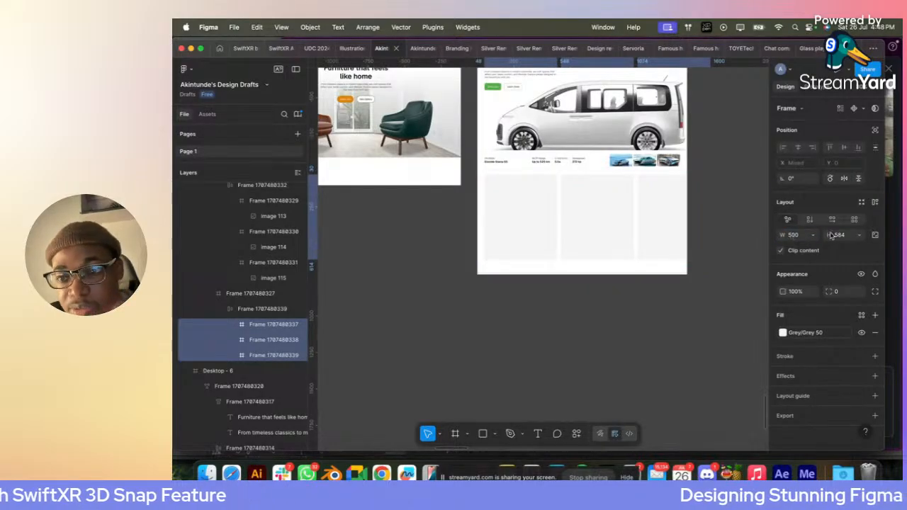
# - Set the height of the three grey cards to 600
pyautogui.click(834, 235)
pyautogui.write('60')
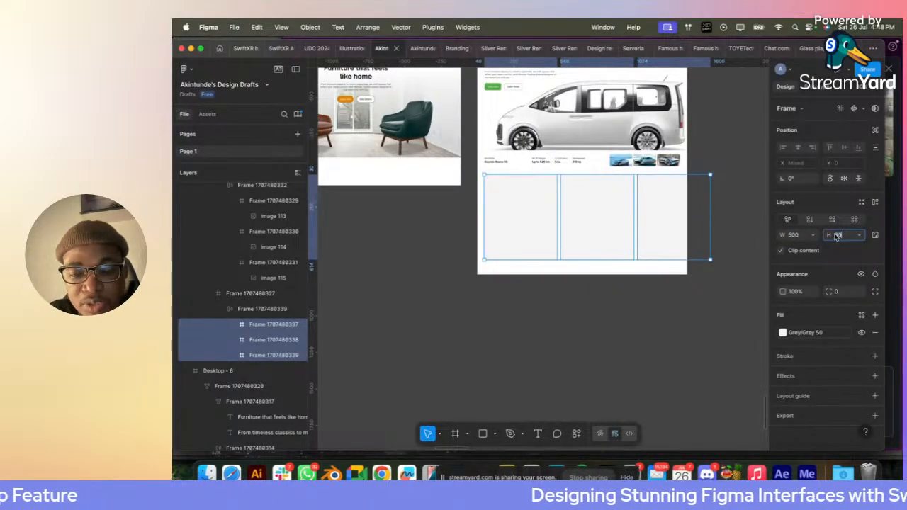
pyautogui.write('0')
pyautogui.press('Return')
pyautogui.click(736, 195)
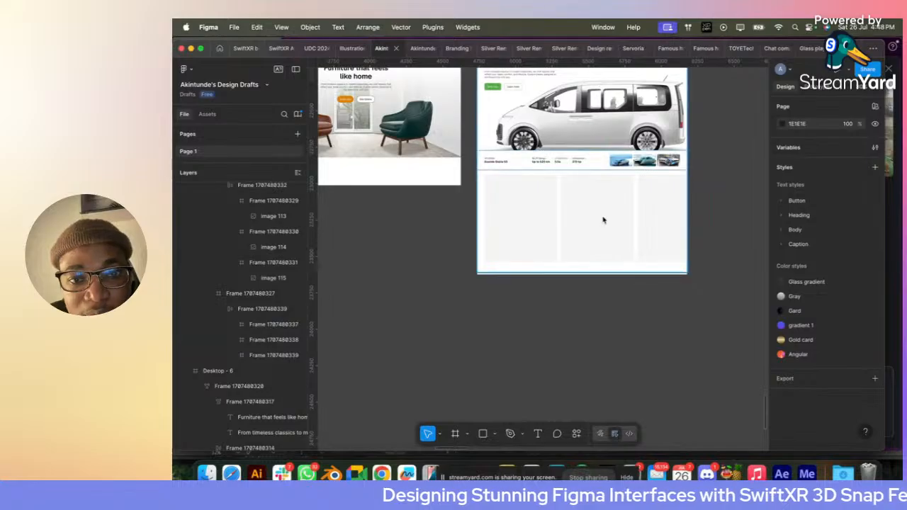
# - Apply auto layout to the section frame holding the cards and set its vertical padding to 64
pyautogui.click(603, 220)
pyautogui.doubleClick(575, 223)
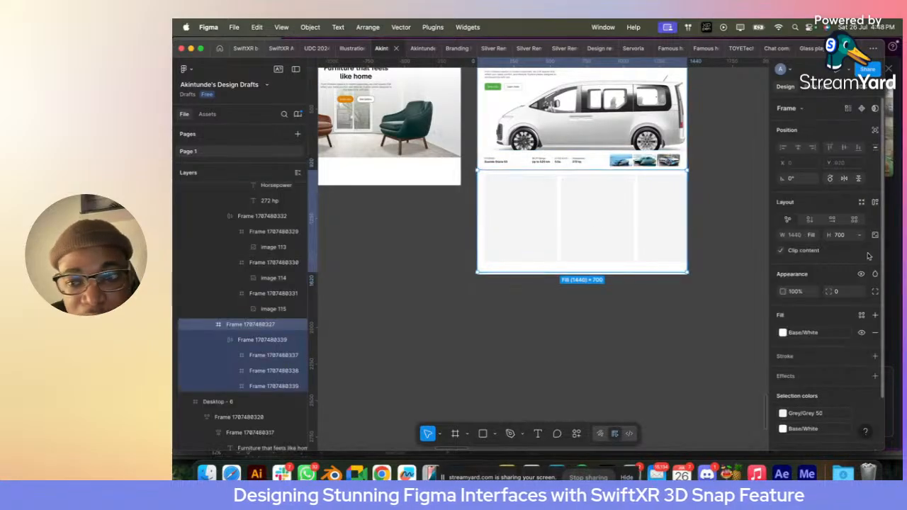
pyautogui.click(875, 203)
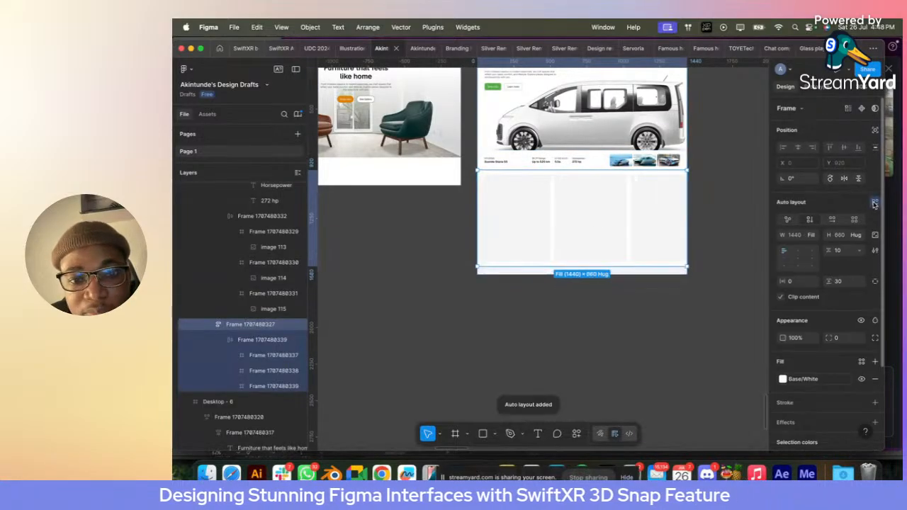
pyautogui.click(847, 283)
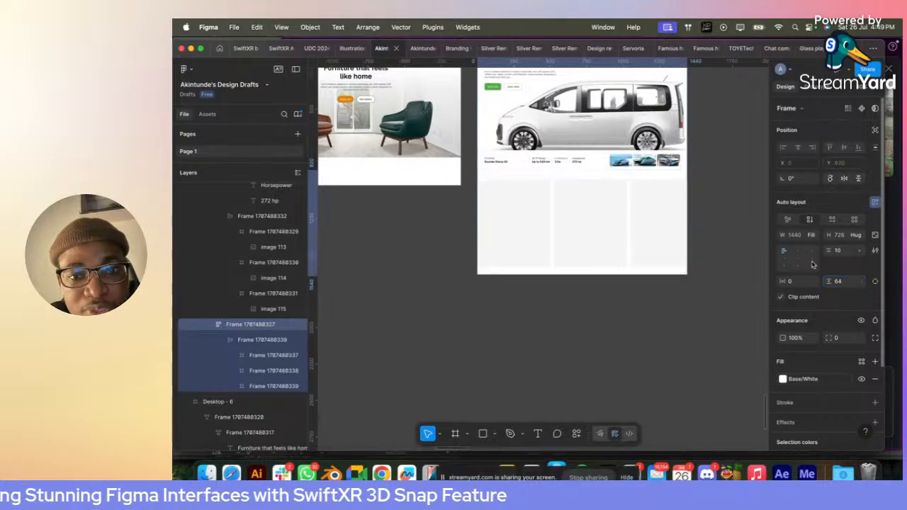
pyautogui.click(715, 200)
pyautogui.scroll(3, 713, 199)
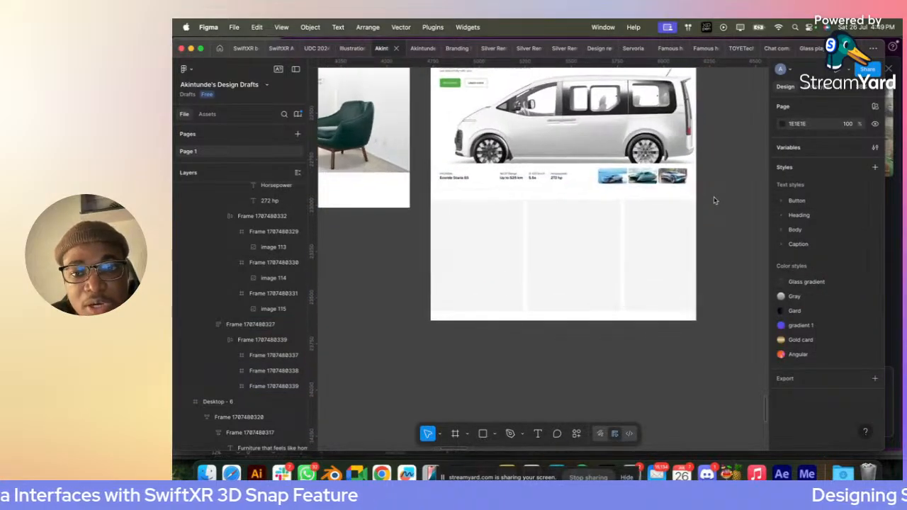
# - Set the card section's horizontal padding to 50
pyautogui.click(474, 194)
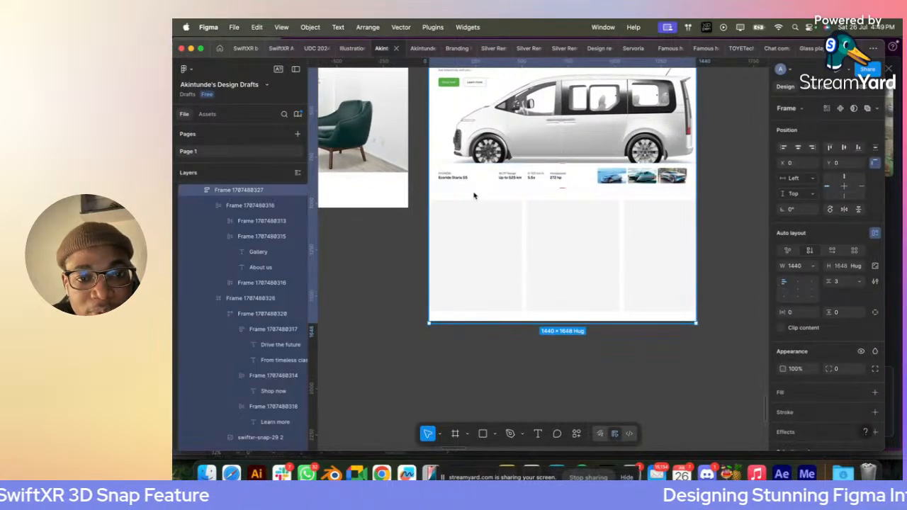
pyautogui.click(474, 194)
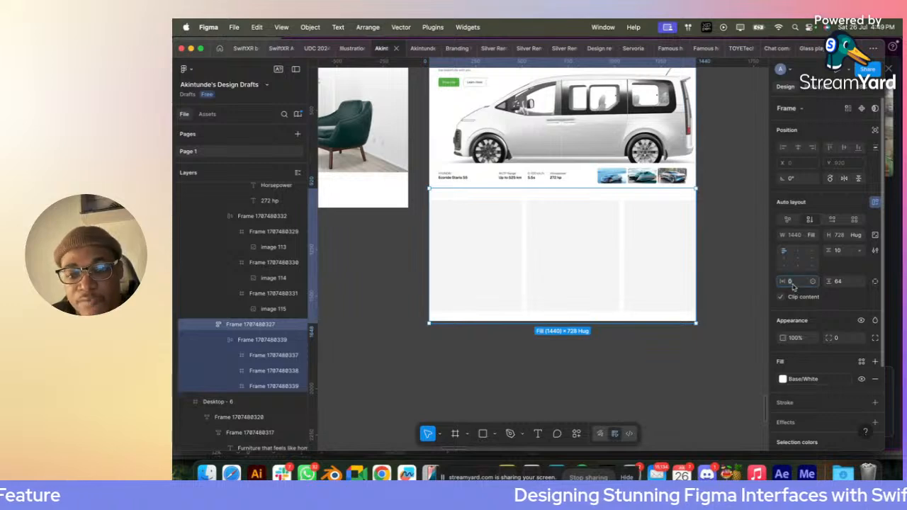
pyautogui.write('50')
pyautogui.press('Return')
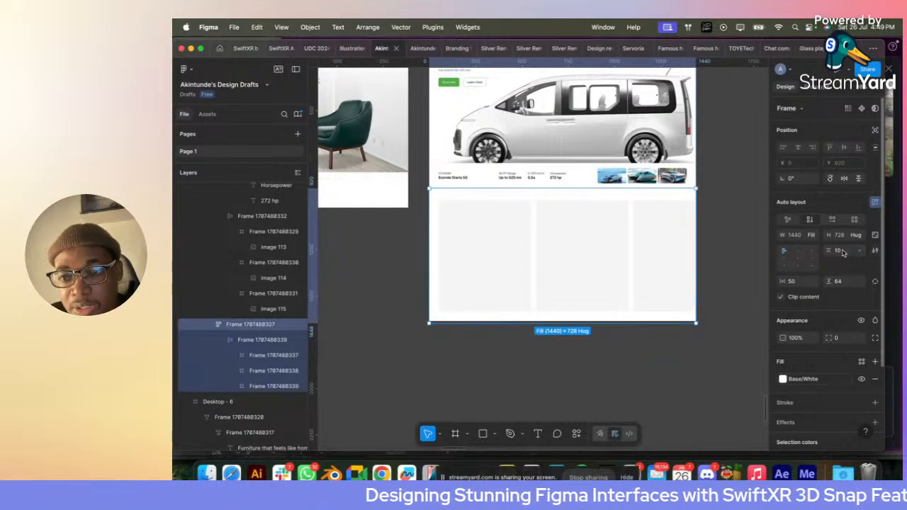
pyautogui.click(757, 231)
# - Give all three grey cards a corner radius of 8
pyautogui.click(473, 283)
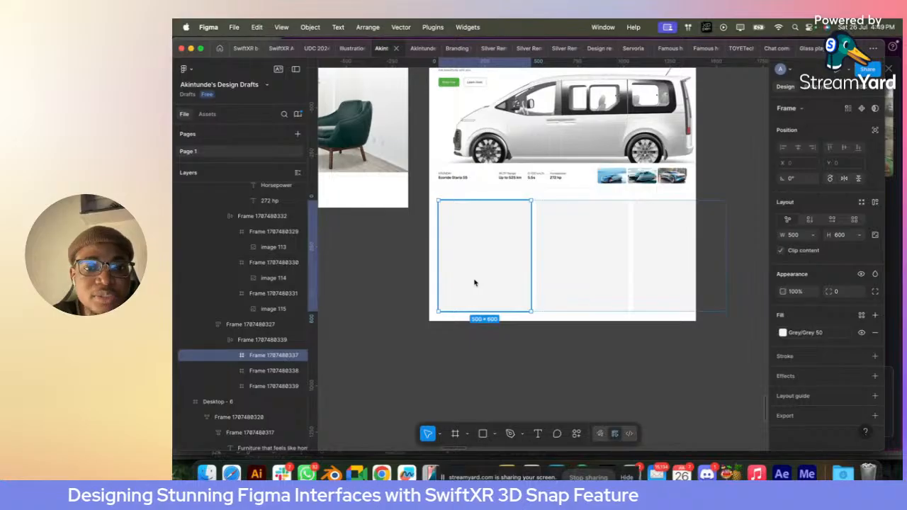
pyautogui.keyDown('shift'); pyautogui.click(596, 280); pyautogui.keyUp('shift')
pyautogui.keyDown('shift'); pyautogui.click(643, 279); pyautogui.keyUp('shift')
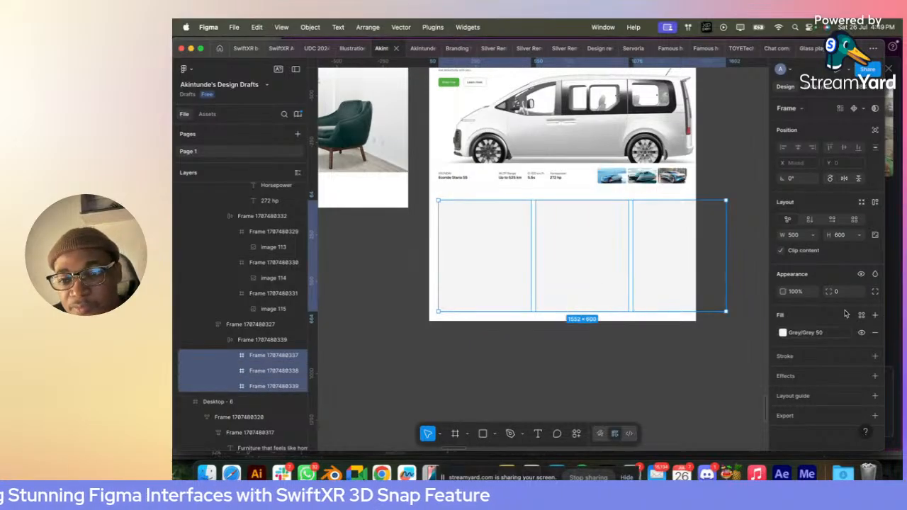
pyautogui.press('Return')
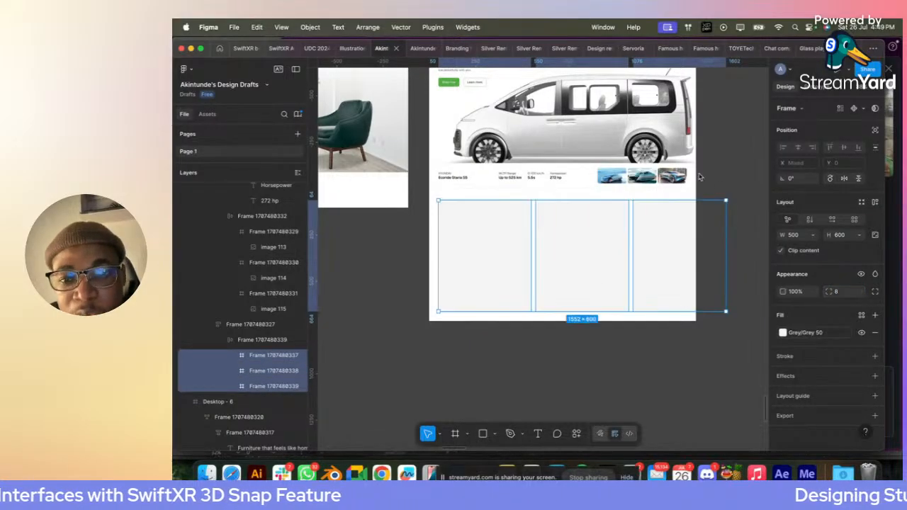
pyautogui.scroll(5, 697, 179)
pyautogui.scroll(4, 698, 180)
pyautogui.click(697, 180)
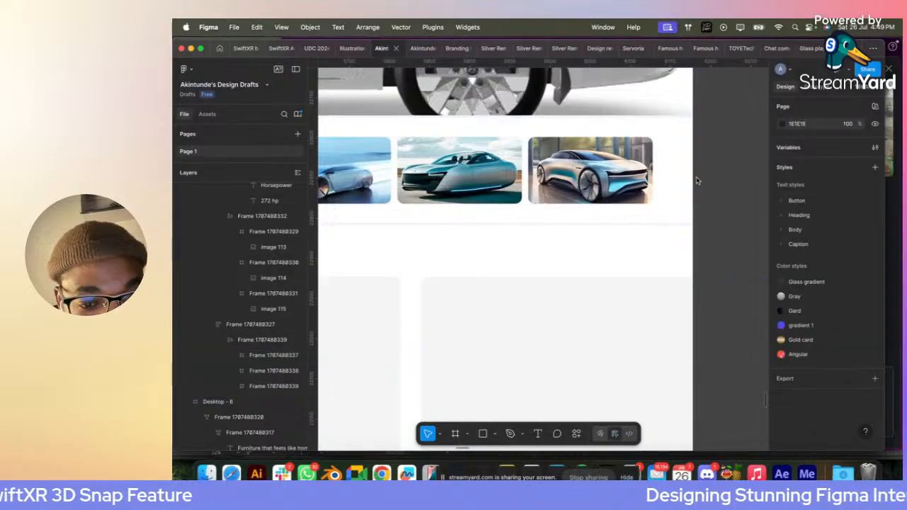
pyautogui.scroll(-10, 697, 180)
pyautogui.click(537, 229)
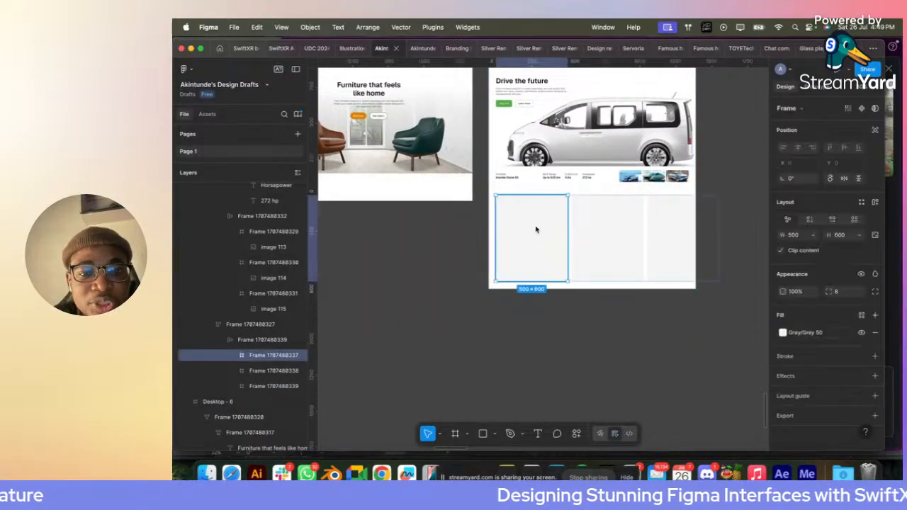
pyautogui.click(608, 140)
pyautogui.press('Delete')
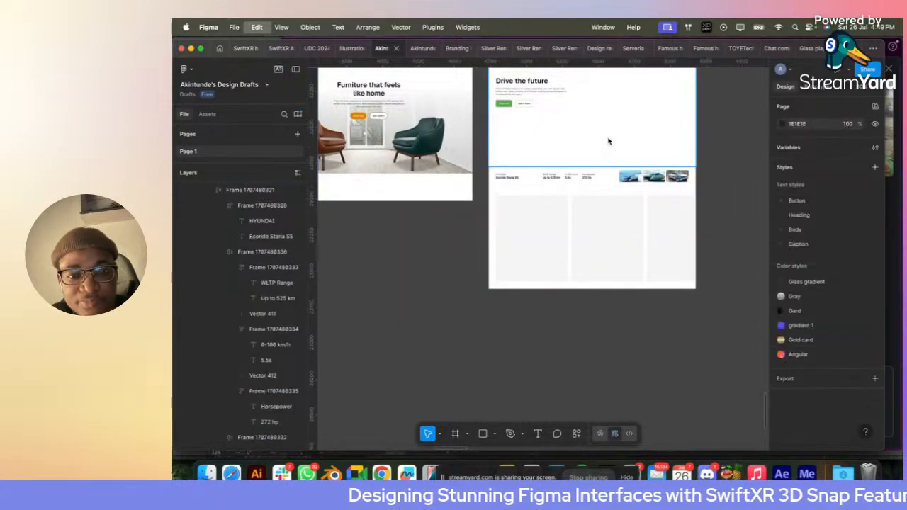
pyautogui.press('super+z')
pyautogui.press('Delete')
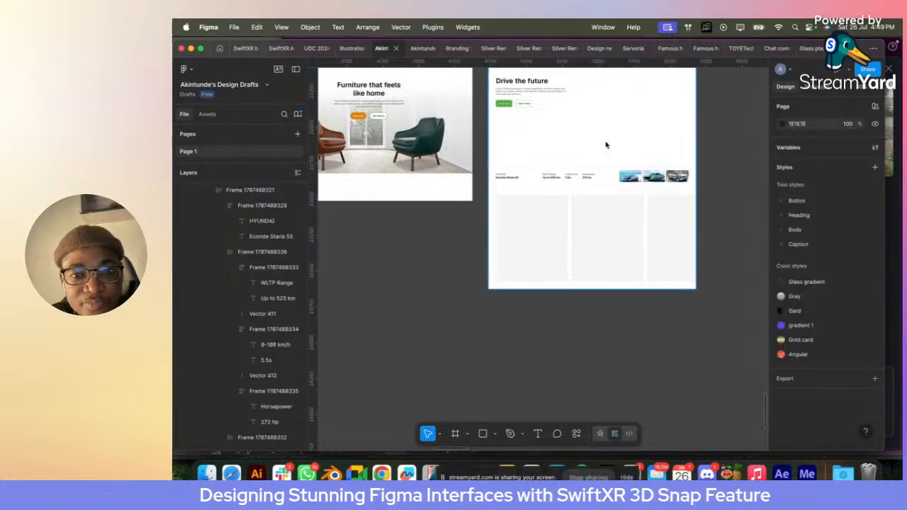
pyautogui.press('super+z')
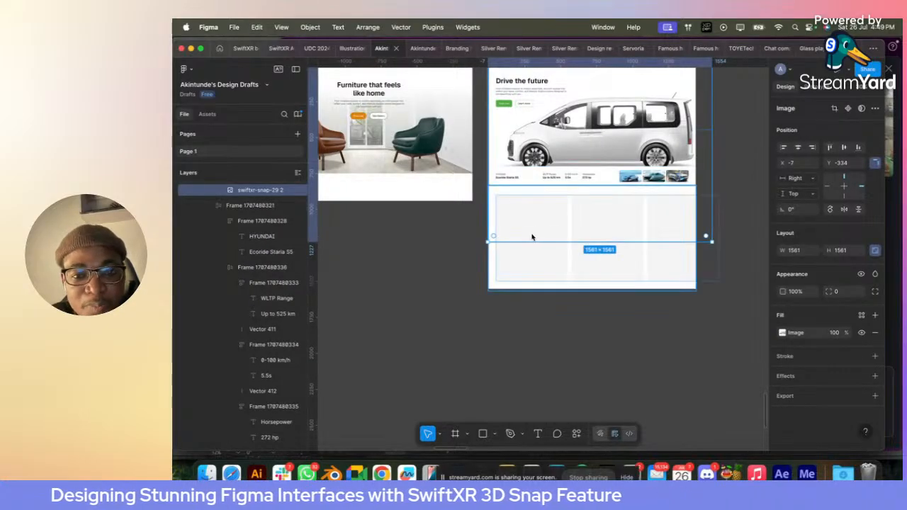
pyautogui.click(531, 237)
pyautogui.scroll(3, 530, 235)
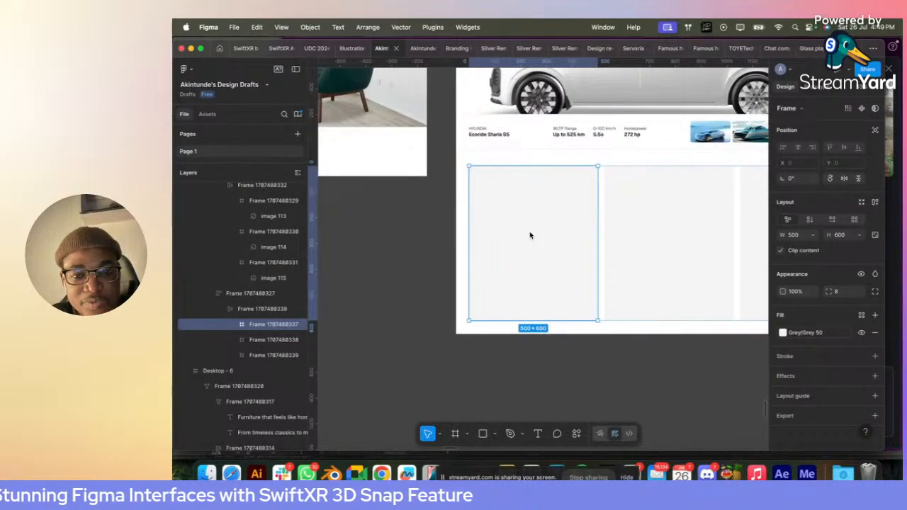
pyautogui.scroll(-3, 530, 236)
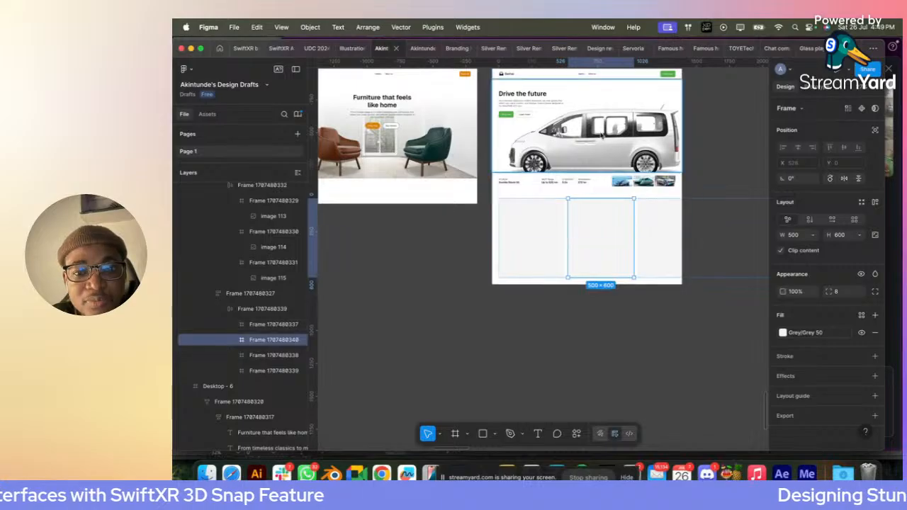
# - Copy the hero van image into the first grey card and reposition it so the van's front wheel area fills the card
pyautogui.click(599, 134)
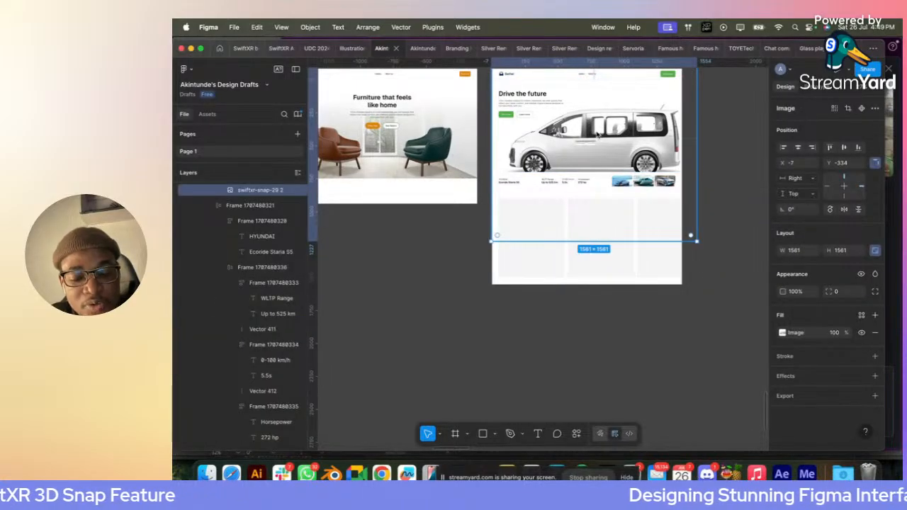
pyautogui.click(527, 270)
pyautogui.press('super+v')
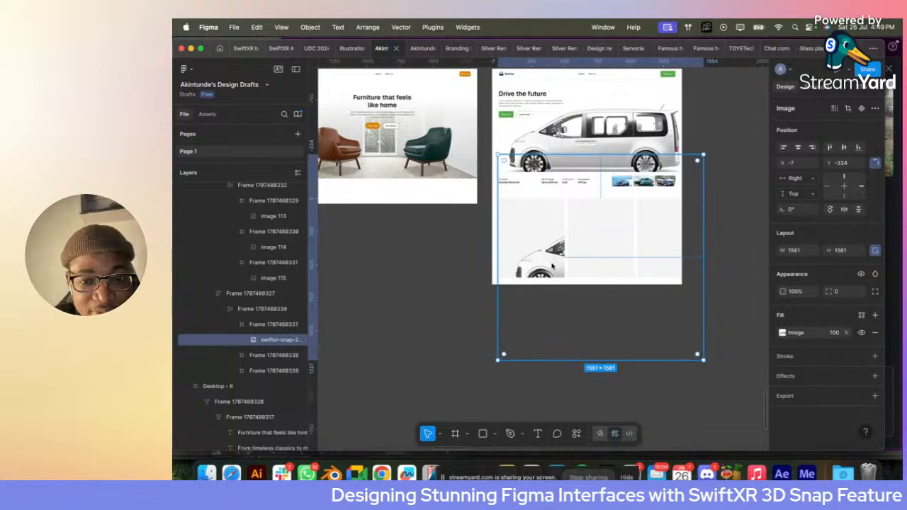
pyautogui.moveTo(553, 266); pyautogui.dragTo(542, 235)
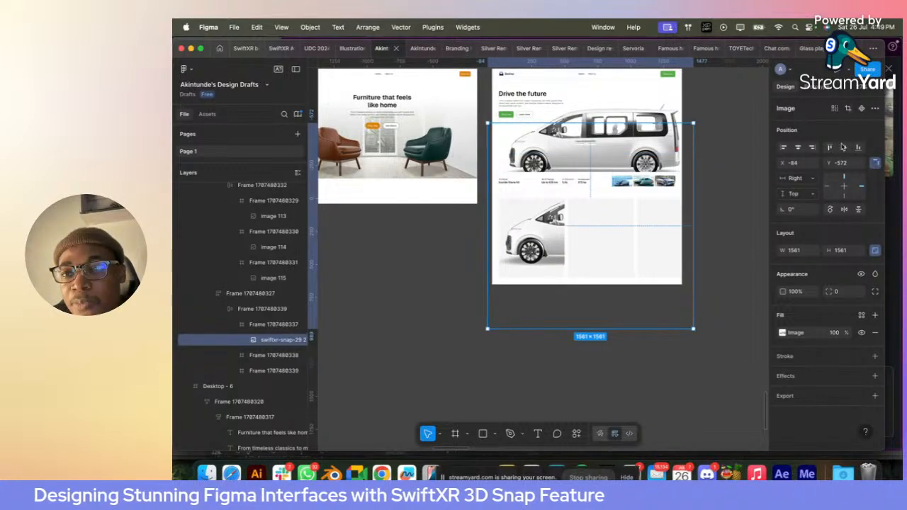
# - Flip the van image in the first card horizontally and undo the trial move made after the flip
pyautogui.click(844, 209)
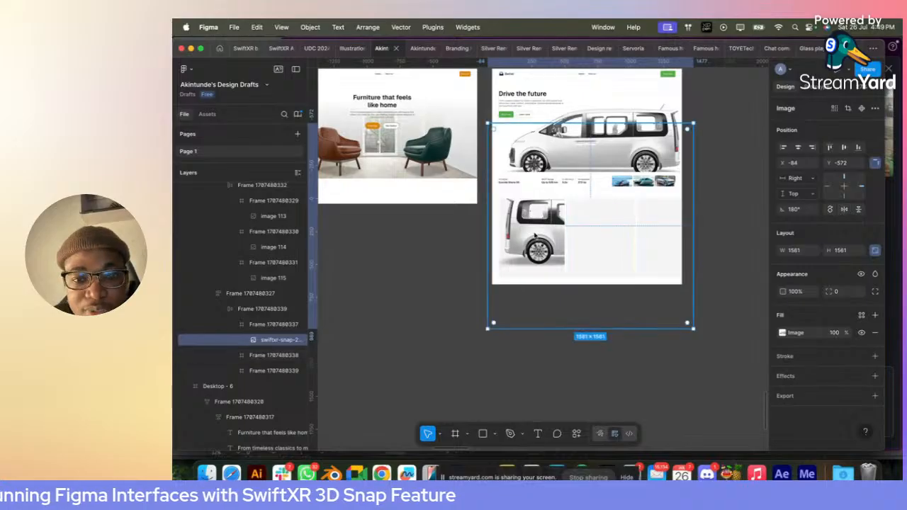
pyautogui.moveTo(537, 237); pyautogui.dragTo(508, 235)
pyautogui.hotkey('ctrl', 'z')
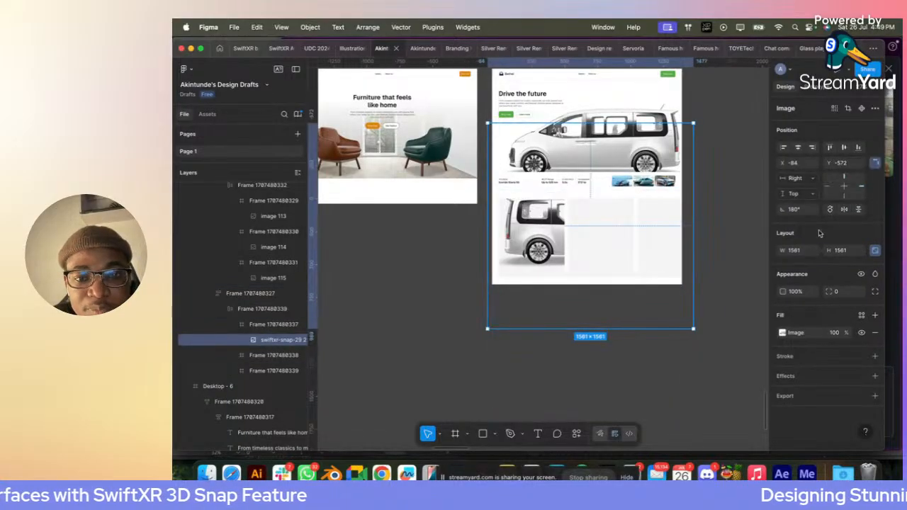
# - Align the van image in the first card to the card's right edge, then shift it to about X -961, Y -592
pyautogui.click(812, 148)
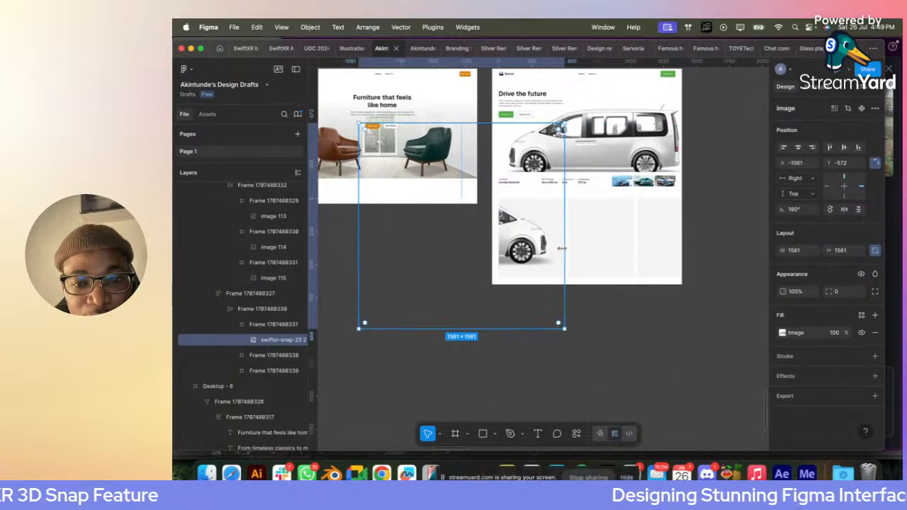
pyautogui.hotkey('shift', 'Right')
pyautogui.hotkey('shift', 'Right')
pyautogui.hotkey('shift', 'Right')
pyautogui.hotkey('shift', 'Right')
pyautogui.hotkey('shift', 'Right')
pyautogui.hotkey('shift', 'Right')
pyautogui.hotkey('shift', 'Right')
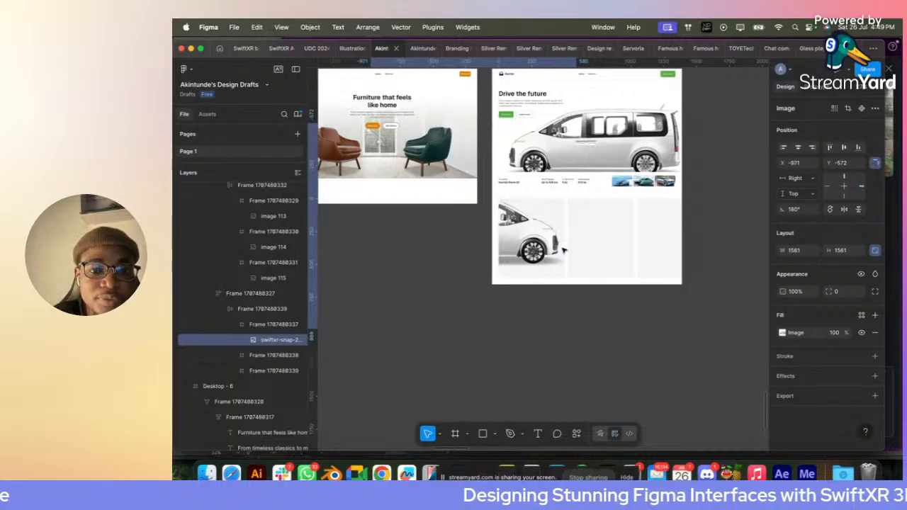
pyautogui.hotkey('shift', 'Up')
pyautogui.hotkey('shift', 'Right')
pyautogui.hotkey('shift', 'Up')
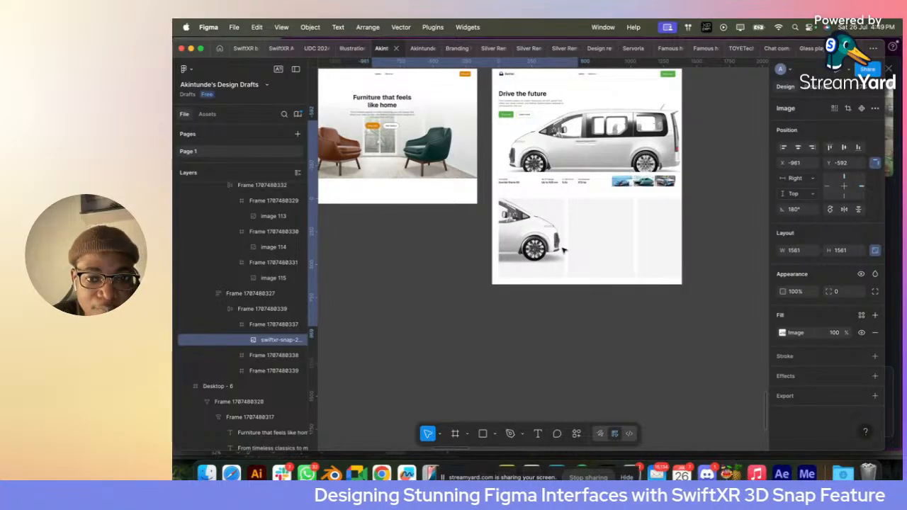
# - Bring swiftxr-snap-31.png in from the Downloads folder and place it inside the second grey card
pyautogui.click(589, 263)
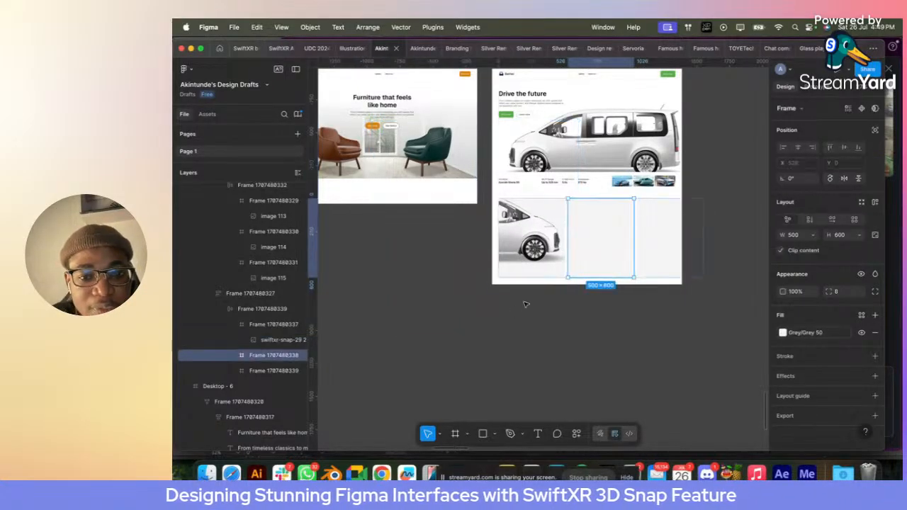
pyautogui.click(207, 473)
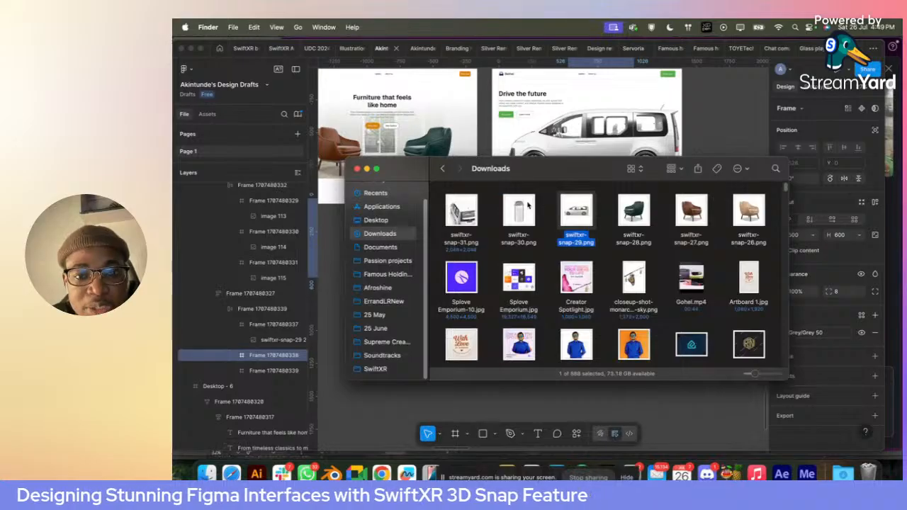
pyautogui.click(472, 217)
pyautogui.moveTo(464, 213); pyautogui.dragTo(414, 412)
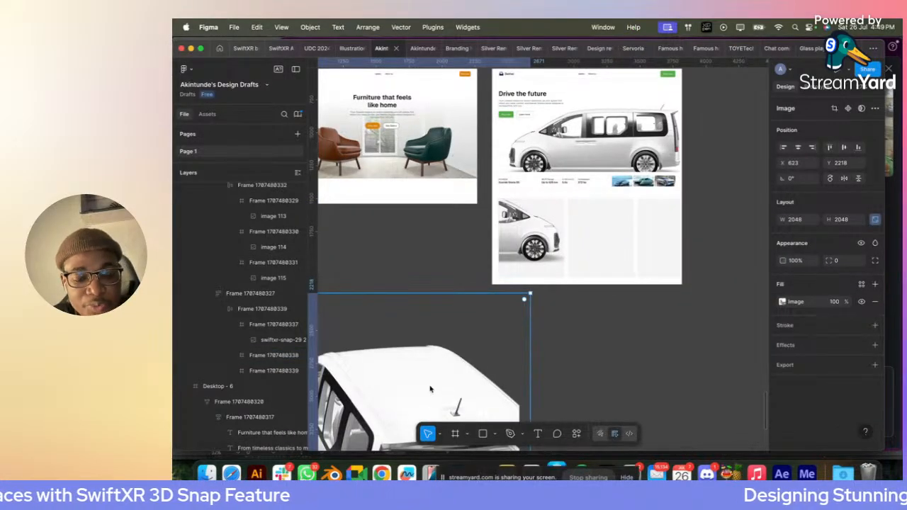
pyautogui.press('super+z')
pyautogui.click(580, 274)
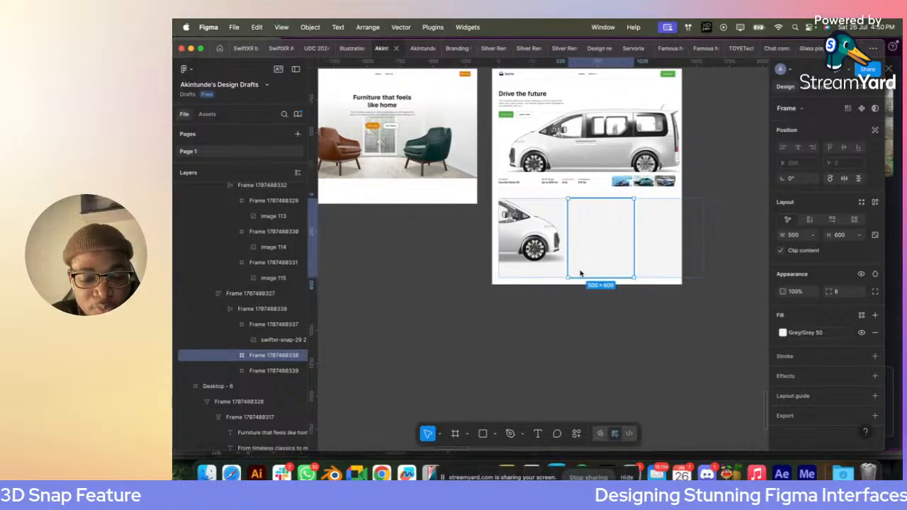
pyautogui.press('super+v')
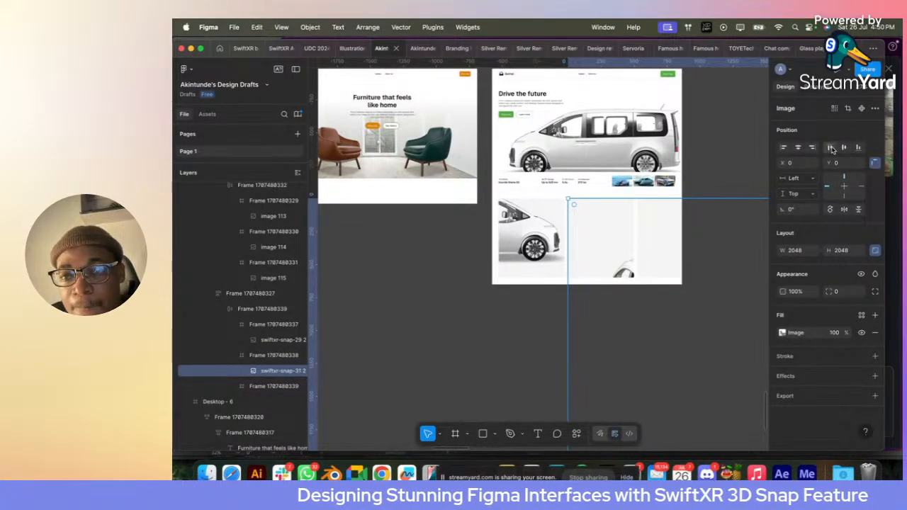
# - Scale the second card's van image down to about 642 × 642 and centre it in the card both ways
pyautogui.click(857, 147)
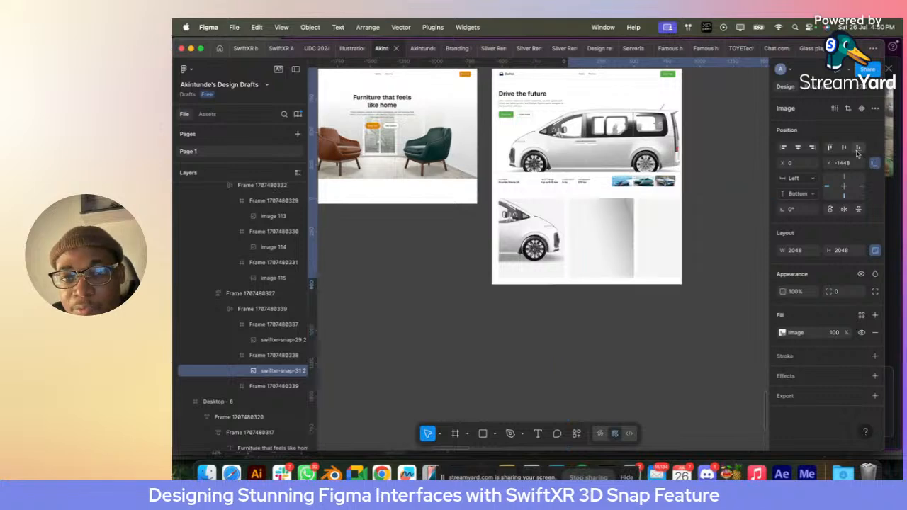
pyautogui.moveTo(568, 213); pyautogui.dragTo(660, 219)
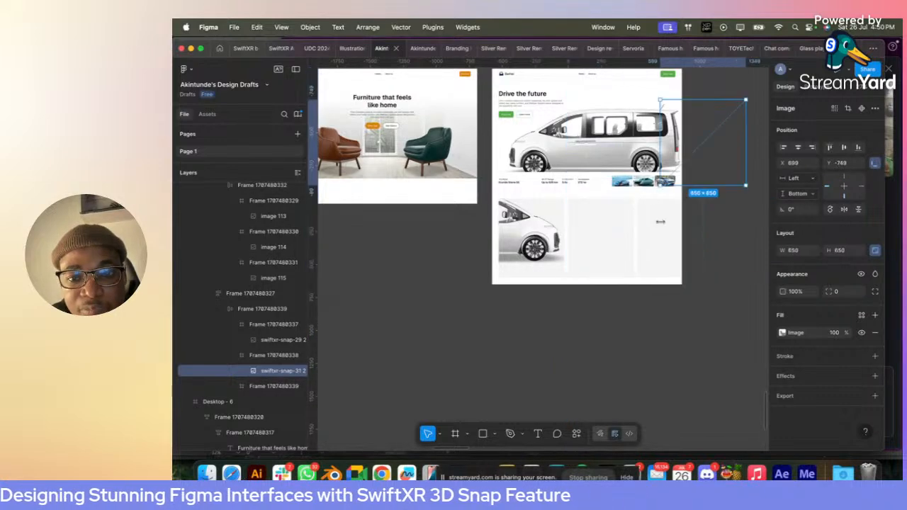
pyautogui.click(798, 148)
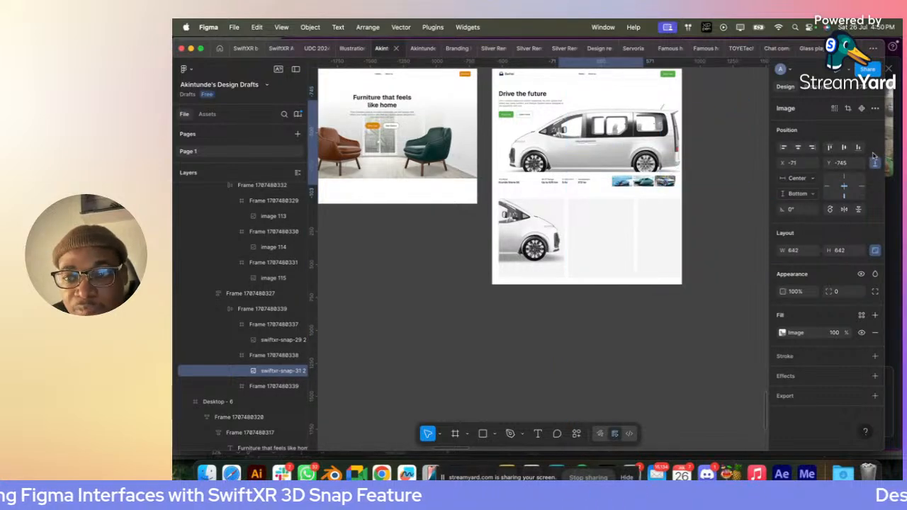
pyautogui.click(843, 147)
pyautogui.scroll(3, 580, 246)
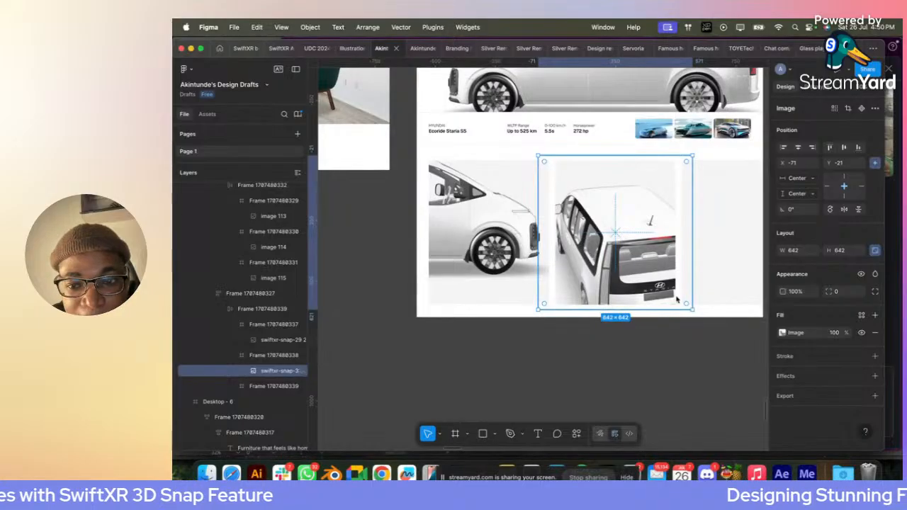
# - Enlarge the second card's van image to about 1366 × 1366 and move it to about X -76, Y -333, framing the side windows
pyautogui.moveTo(692, 309); pyautogui.dragTo(748, 365)
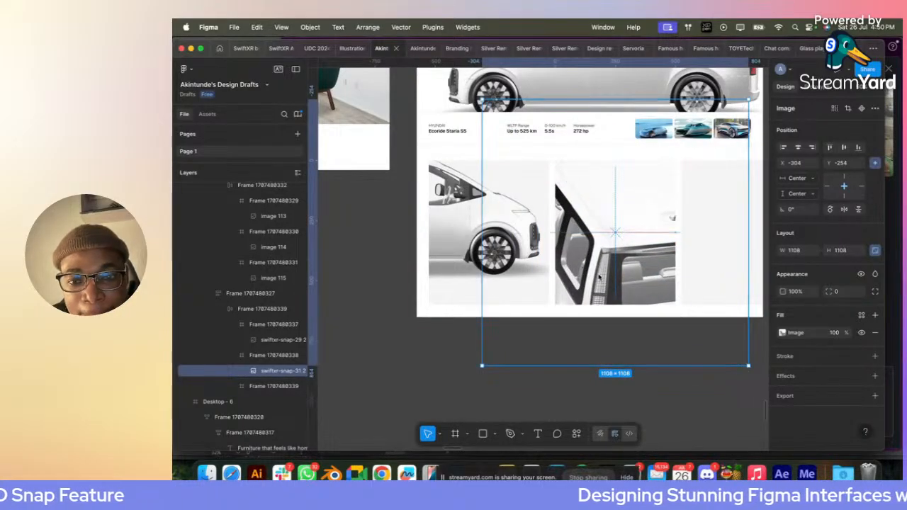
pyautogui.moveTo(598, 276); pyautogui.dragTo(638, 276)
pyautogui.moveTo(598, 238); pyautogui.dragTo(623, 238)
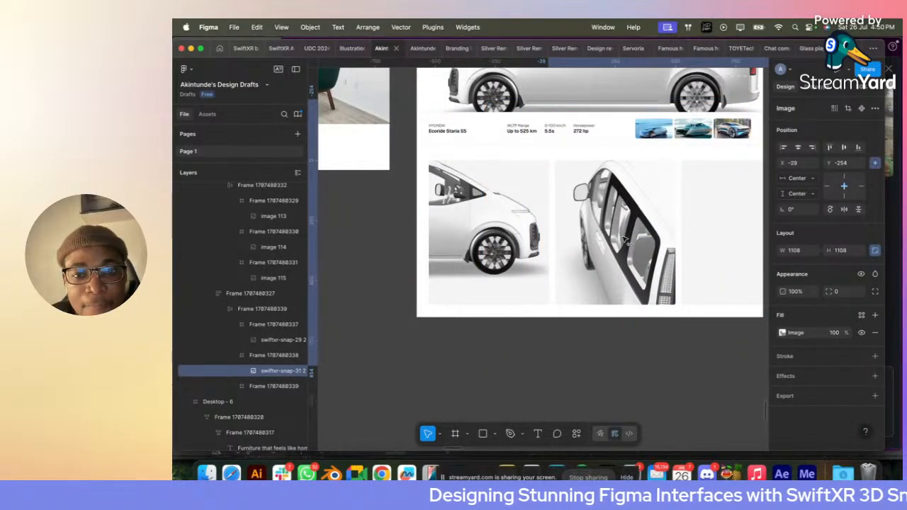
pyautogui.moveTo(607, 363); pyautogui.dragTo(590, 400)
pyautogui.moveTo(611, 218); pyautogui.dragTo(631, 231)
pyautogui.hscroll(2, 630, 231)
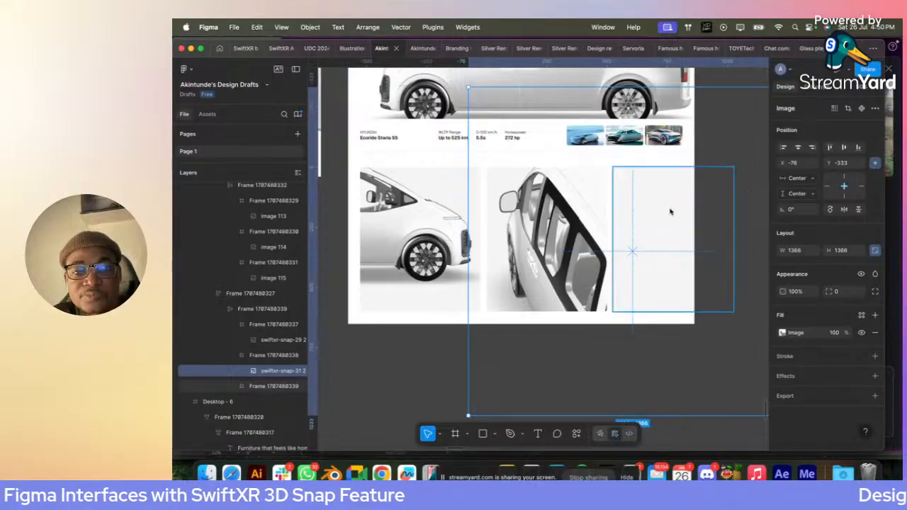
# - Bring swiftxr-snap-30.png in from the Downloads folder and place it inside the third grey card
pyautogui.click(671, 212)
pyautogui.click(207, 473)
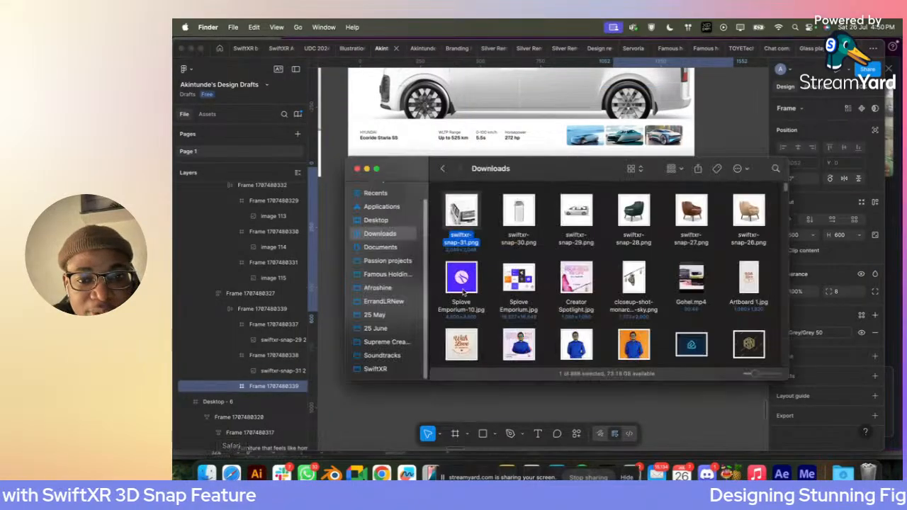
pyautogui.click(519, 210)
pyautogui.moveTo(524, 204); pyautogui.dragTo(375, 405)
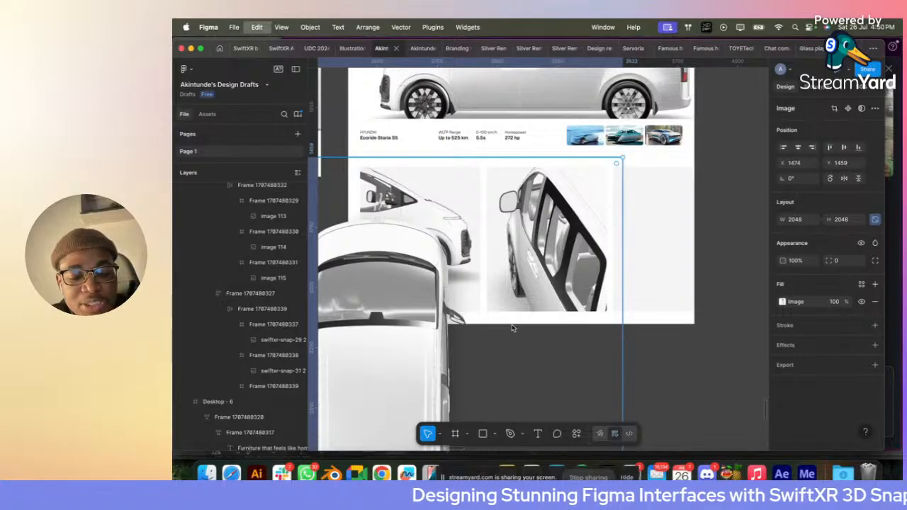
pyautogui.press('super+z')
pyautogui.press('super+v')
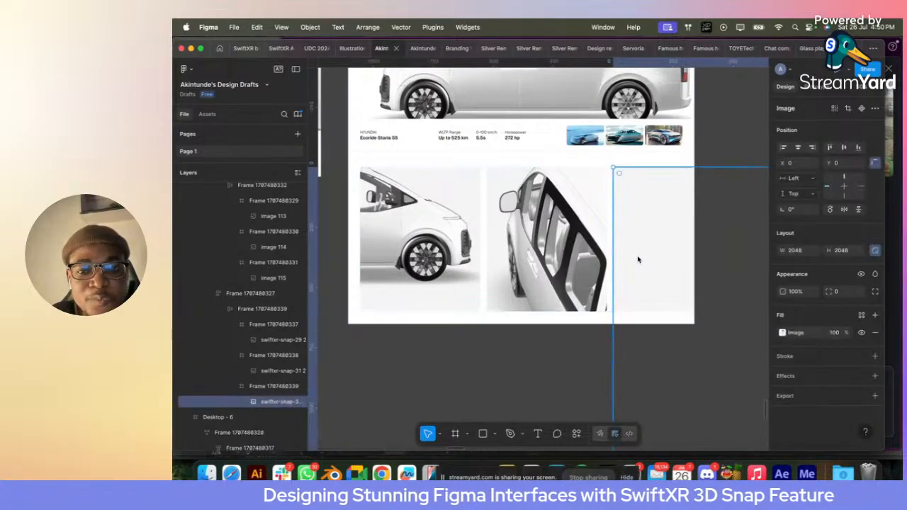
# - Scale the third card's top-view van image down to about 604 × 604 and centre it in the card
pyautogui.moveTo(638, 262); pyautogui.dragTo(579, 261)
pyautogui.scroll(-5, 580, 261)
pyautogui.moveTo(502, 262); pyautogui.dragTo(591, 260)
pyautogui.scroll(5, 590, 258)
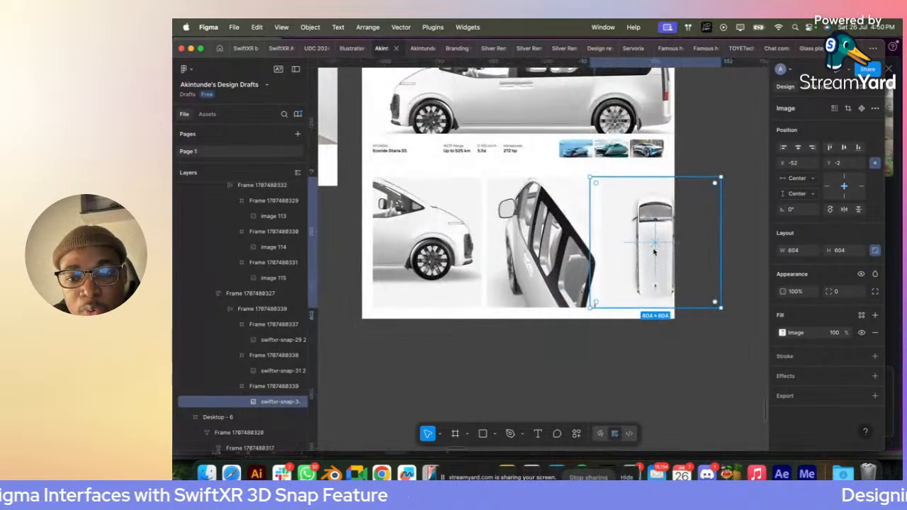
pyautogui.click(717, 245)
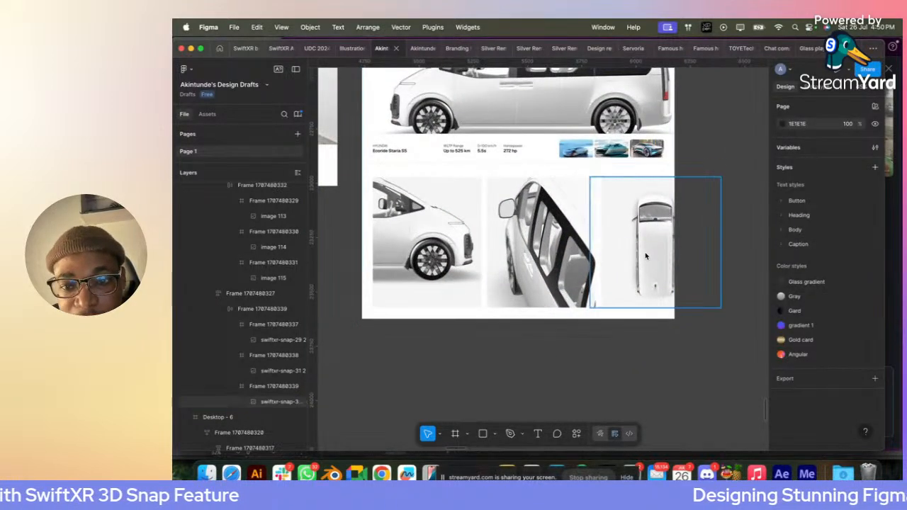
# - Enlarge the third card's van image to about 788 × 788 and position it at about X -144, Y -49
pyautogui.click(593, 253)
pyautogui.moveTo(588, 247); pyautogui.dragTo(569, 248)
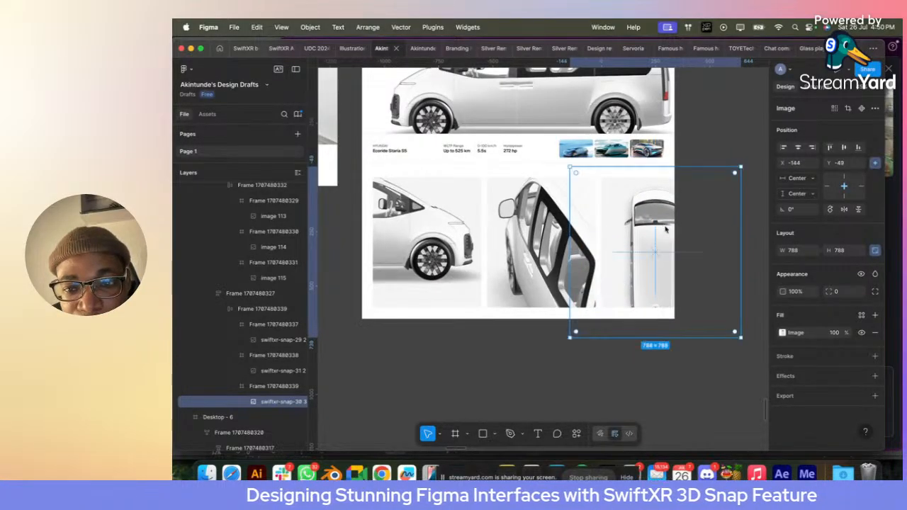
pyautogui.click(704, 128)
pyautogui.keyDown('super'); pyautogui.click(662, 241); pyautogui.keyUp('super')
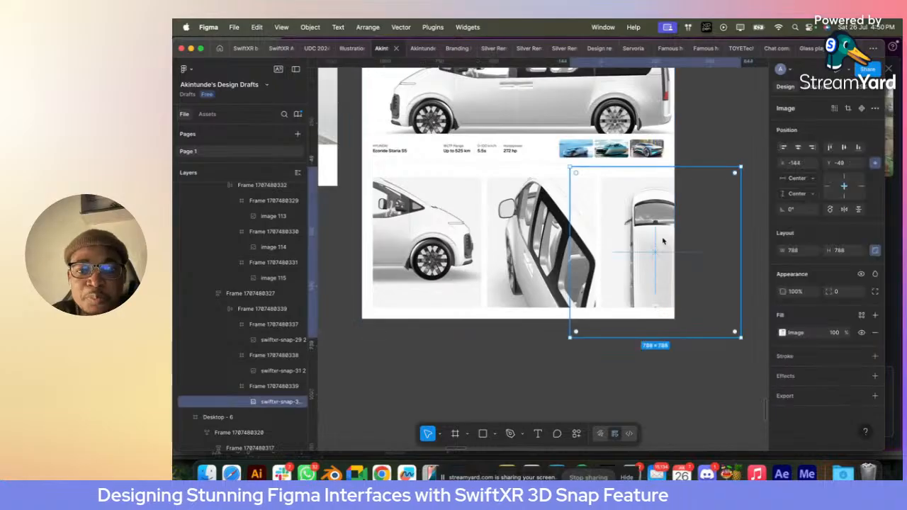
pyautogui.click(717, 145)
# - Add the text "Engineered for precision" below the wheel near the bottom of the first card
pyautogui.click(448, 251)
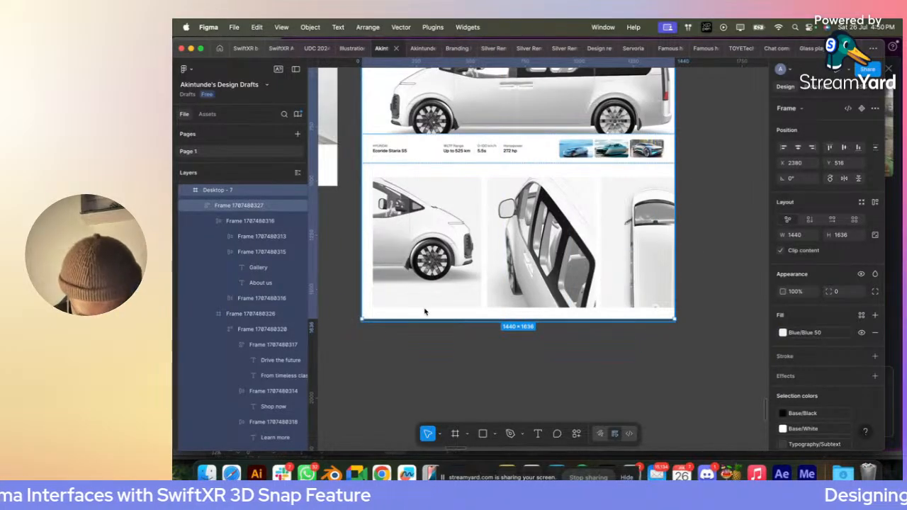
pyautogui.keyDown('ctrl'); pyautogui.scroll(5, 424, 312); pyautogui.keyUp('ctrl')
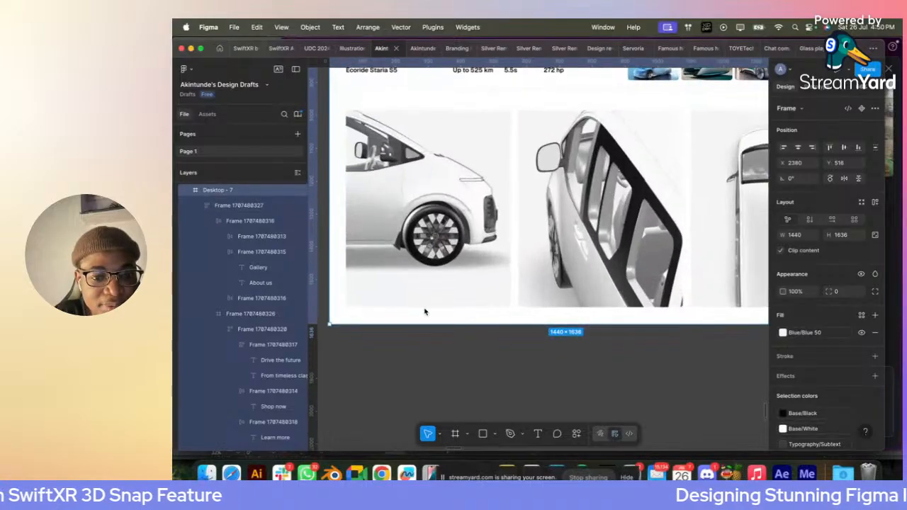
pyautogui.press('t')
pyautogui.click(498, 309)
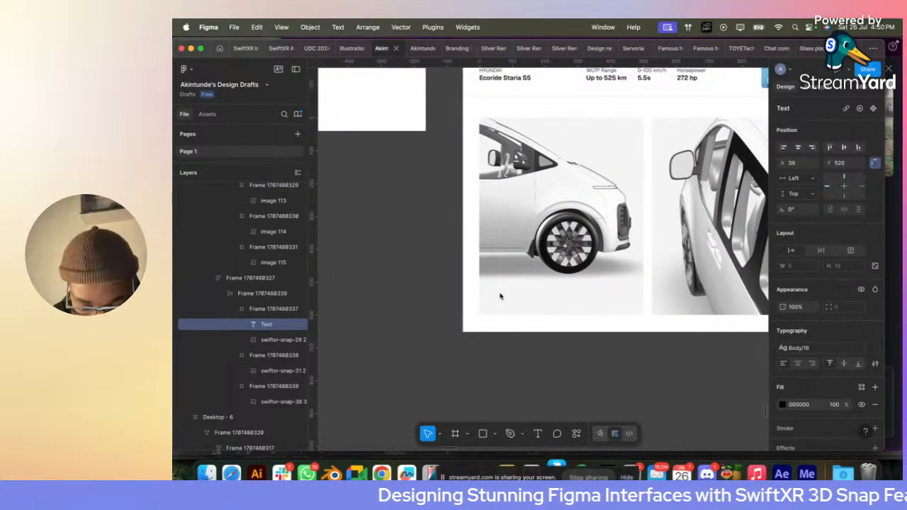
pyautogui.write('Engineered for precision')
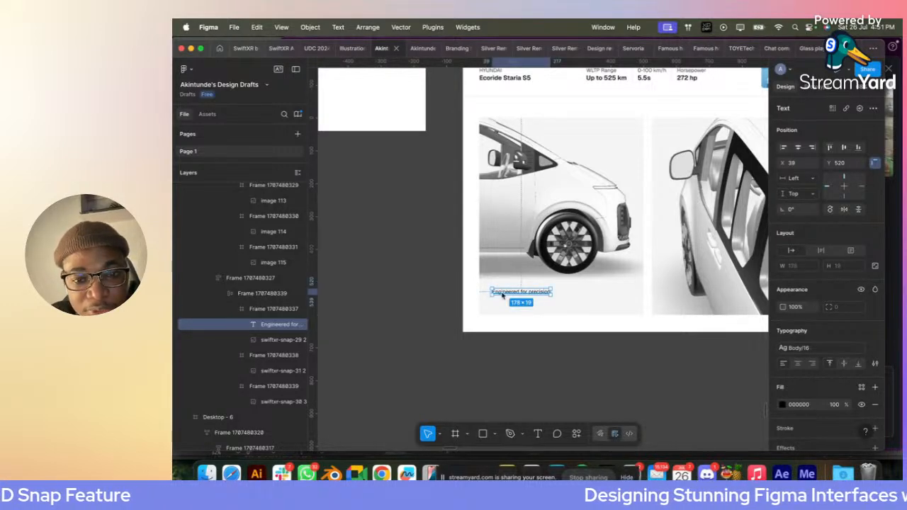
# - Duplicate the "Engineered for precision" text just below itself and change the copy to "Dynamic Traction Hubs"
pyautogui.scroll(5, 503, 297)
pyautogui.moveTo(507, 292); pyautogui.dragTo(507, 317)
pyautogui.doubleClick(508, 316)
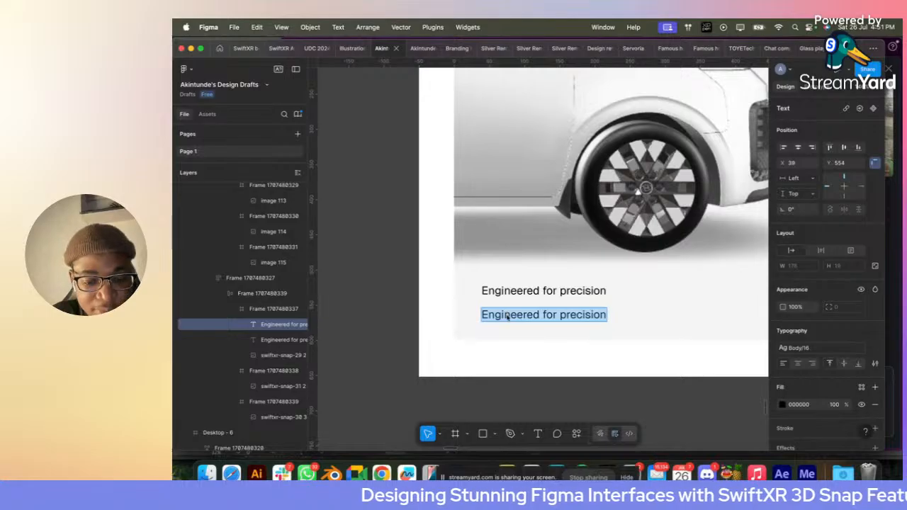
pyautogui.write('Dynami')
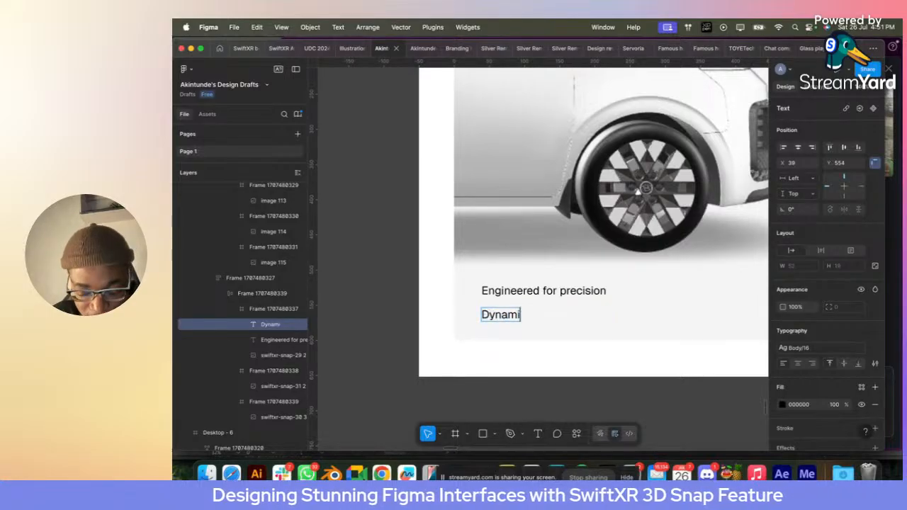
pyautogui.write('c Tra')
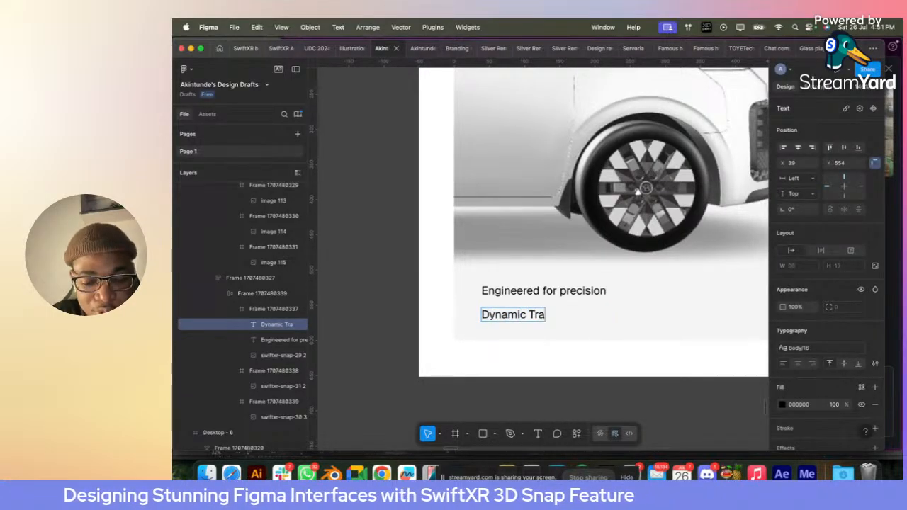
pyautogui.write('ction')
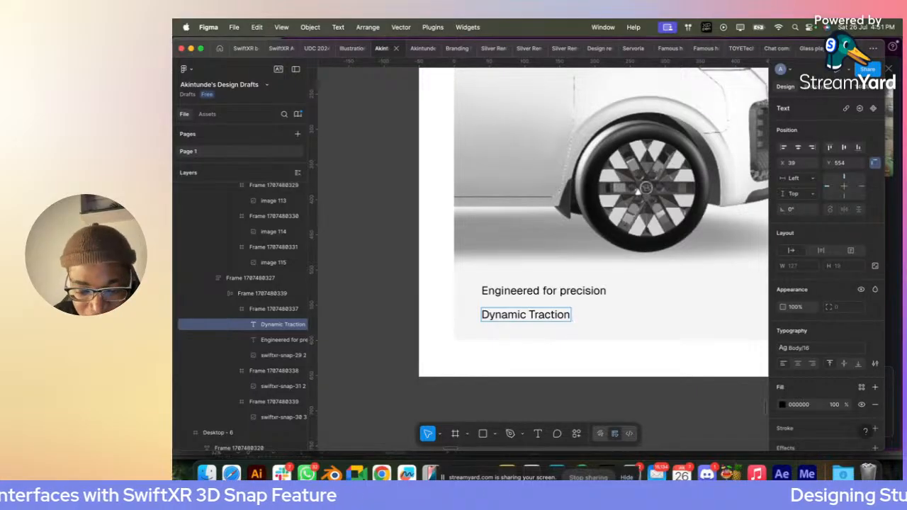
pyautogui.write(' Hubs')
pyautogui.press('Escape')
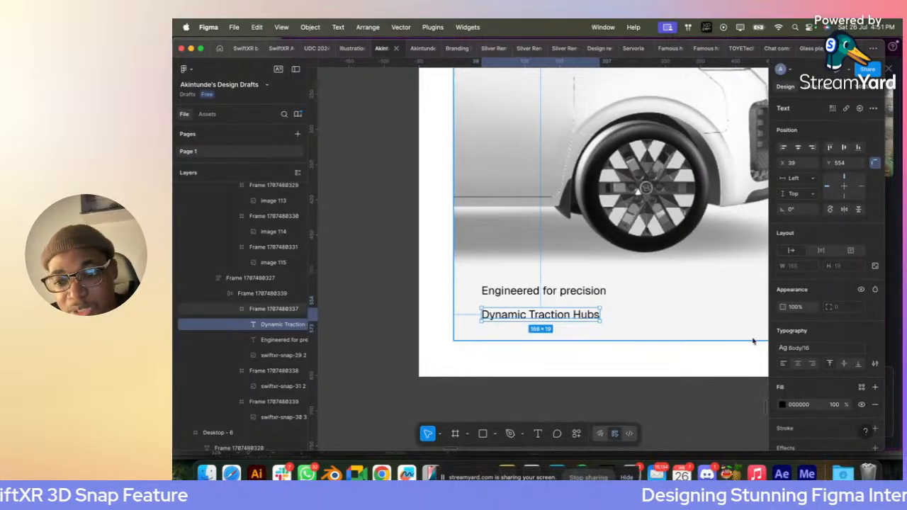
# - Apply the Heading 03 text style to "Dynamic Traction Hubs" and select the "Engineered for precision" line above it
pyautogui.click(820, 350)
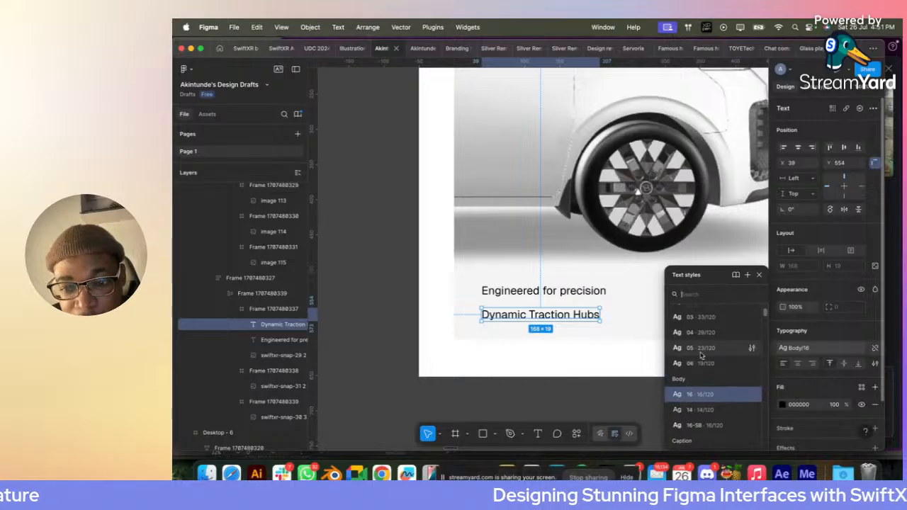
pyautogui.click(705, 353)
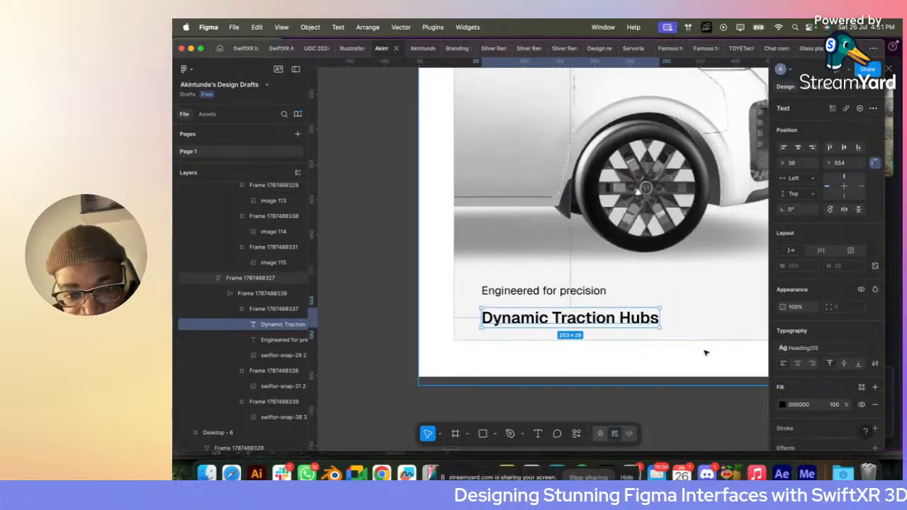
pyautogui.click(813, 350)
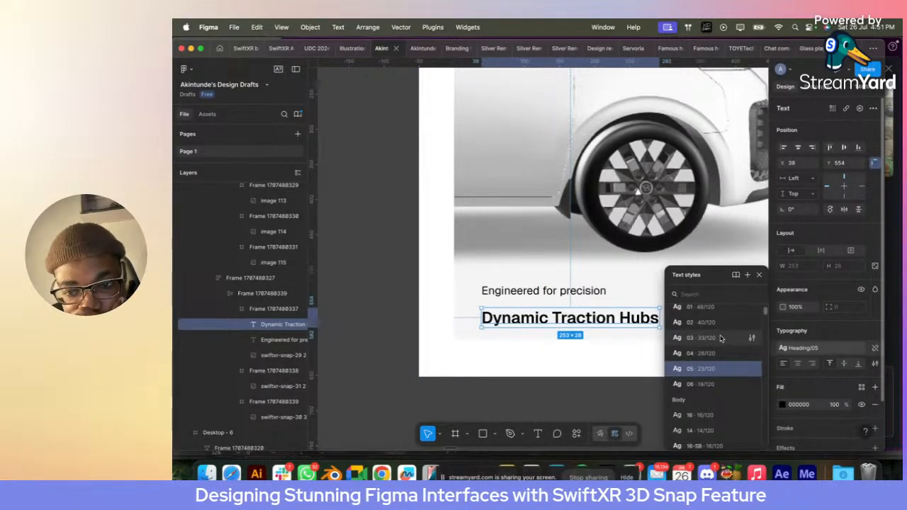
pyautogui.click(720, 338)
pyautogui.click(583, 293)
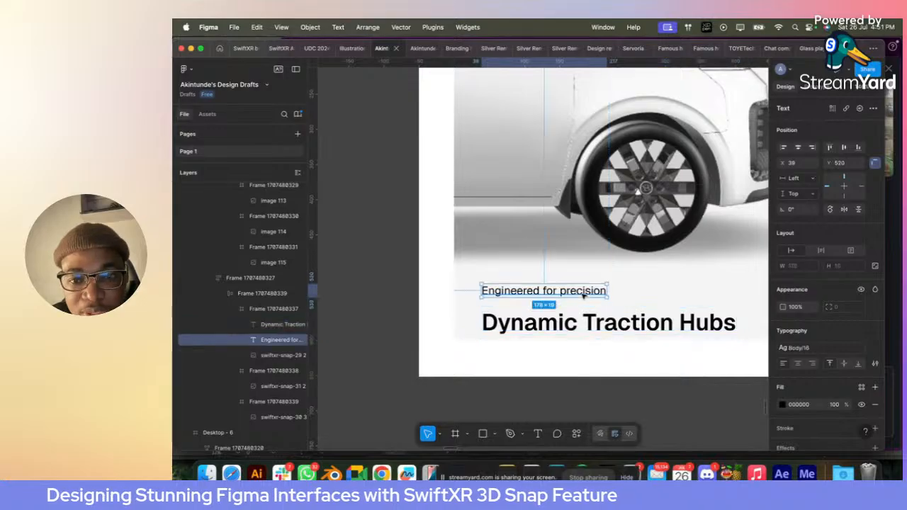
# - Apply Heading 05 to "Engineered for precision" and wrap both caption lines in an auto layout positioned at about X 25, Y 483
pyautogui.click(800, 348)
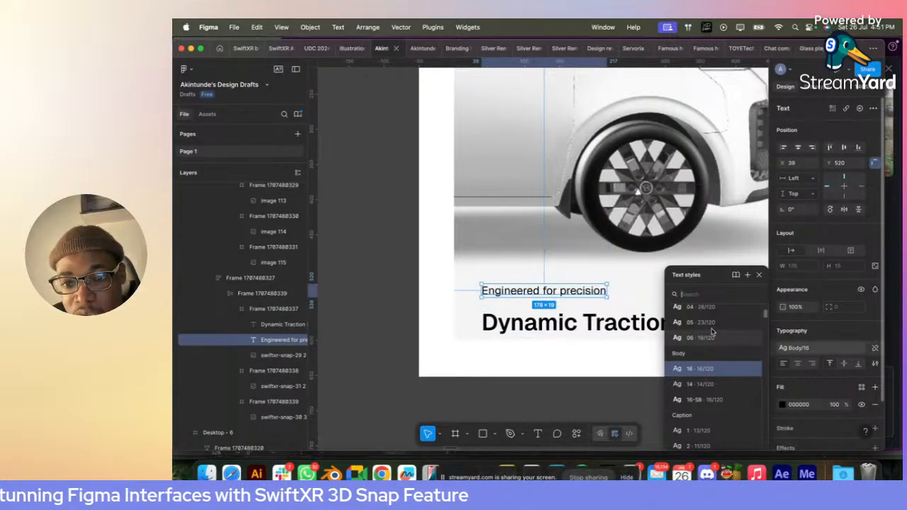
pyautogui.click(712, 325)
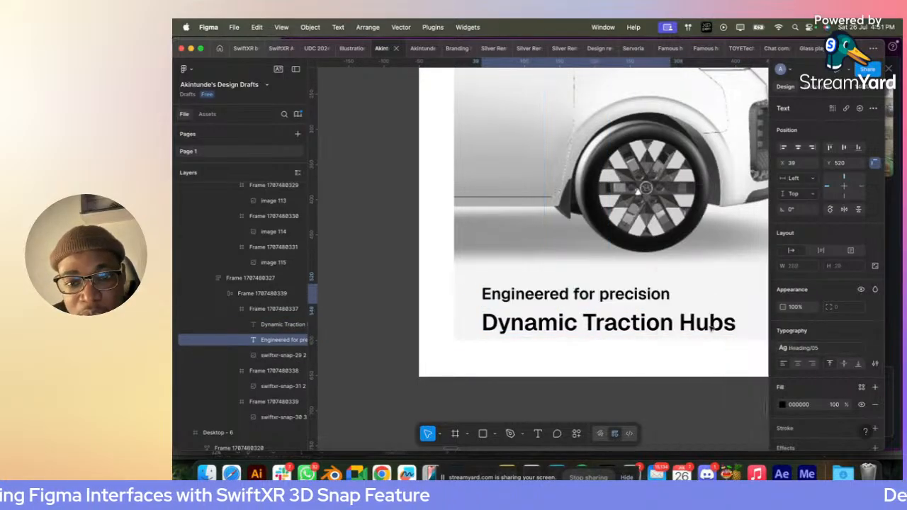
pyautogui.keyDown('shift'); pyautogui.click(618, 326); pyautogui.keyUp('shift')
pyautogui.hotkey('shift', 'a')
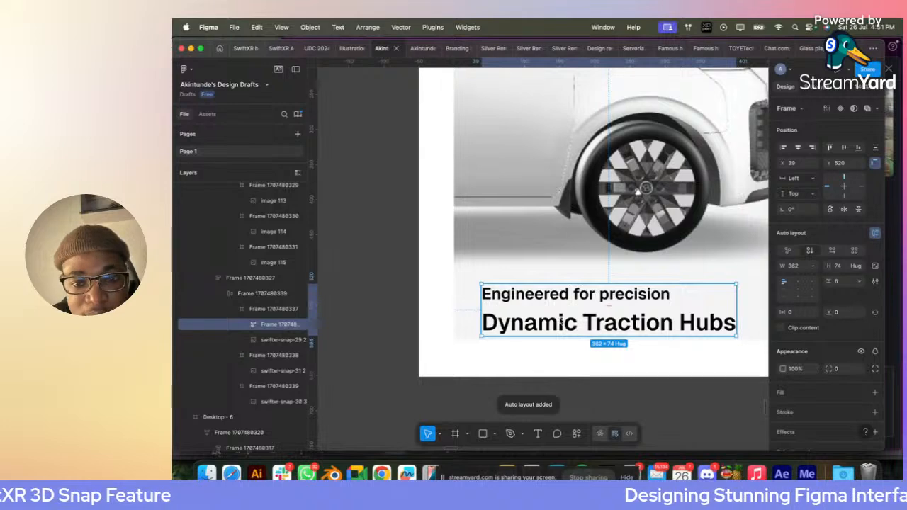
pyautogui.moveTo(559, 323); pyautogui.dragTo(550, 297)
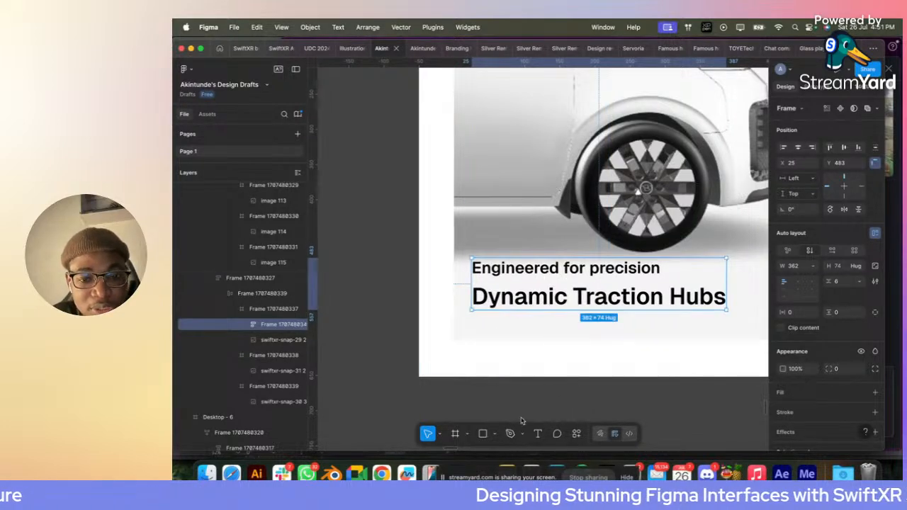
# - Add the text "Learn more" below "Dynamic Traction Hubs" at about X 40, Y 581 in the first card
pyautogui.click(538, 434)
pyautogui.click(483, 329)
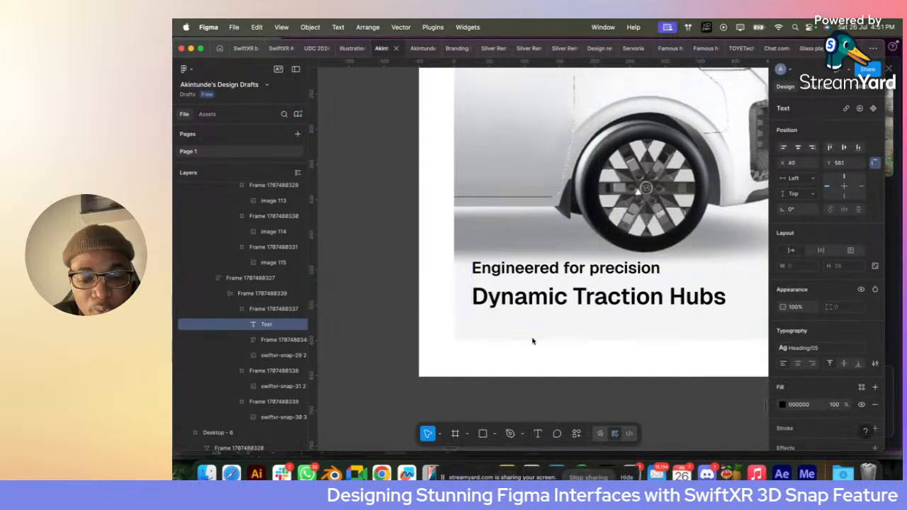
pyautogui.write('Learn')
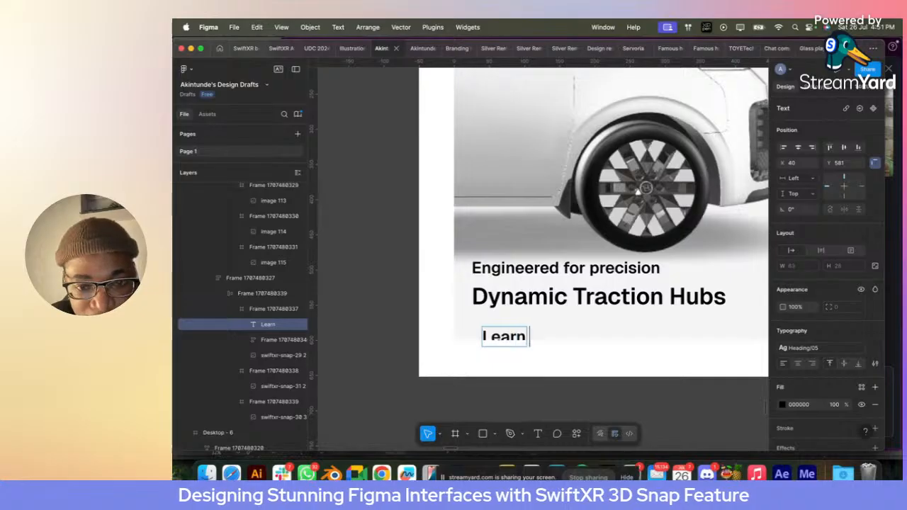
pyautogui.write(' more')
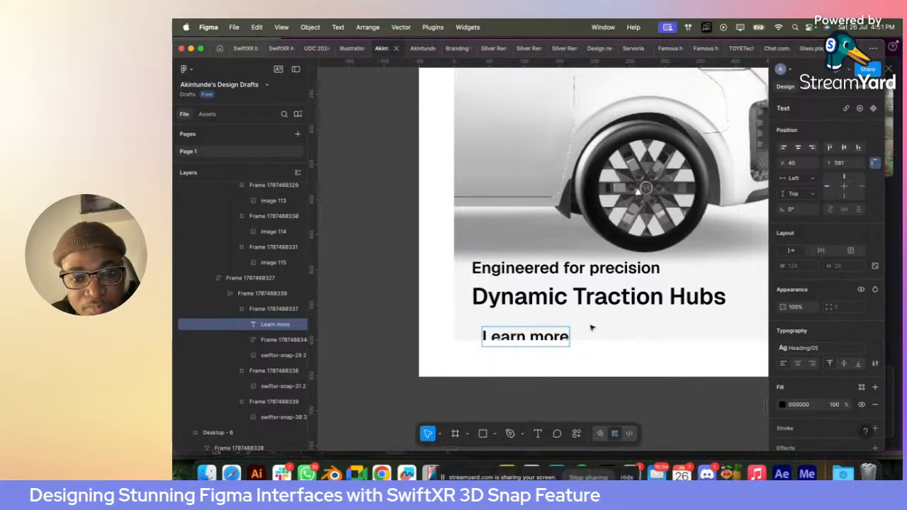
pyautogui.press('Escape')
pyautogui.press('Escape')
# - Open the Hugeicons Icon Library plugin and limit the icons to the free Stroke (Rounded) variant
pyautogui.rightClick(604, 106)
pyautogui.moveTo(645, 334)
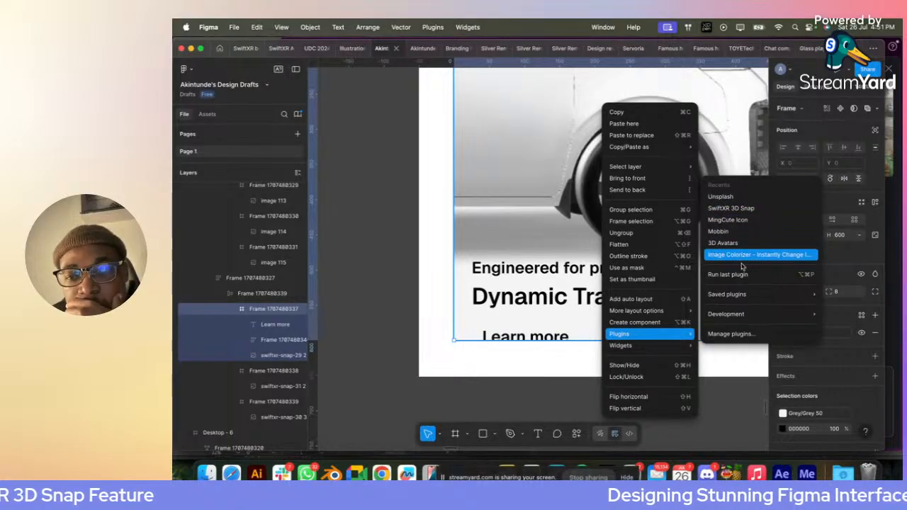
pyautogui.moveTo(748, 300)
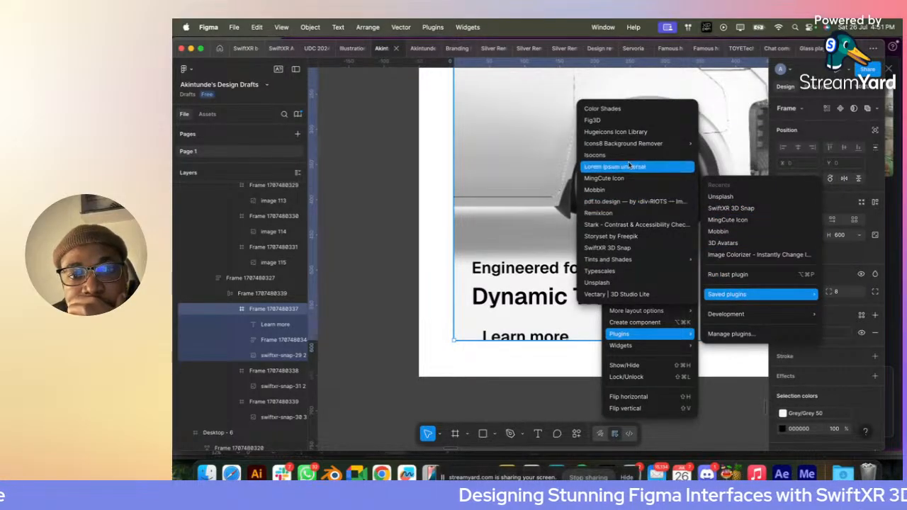
pyautogui.moveTo(621, 145)
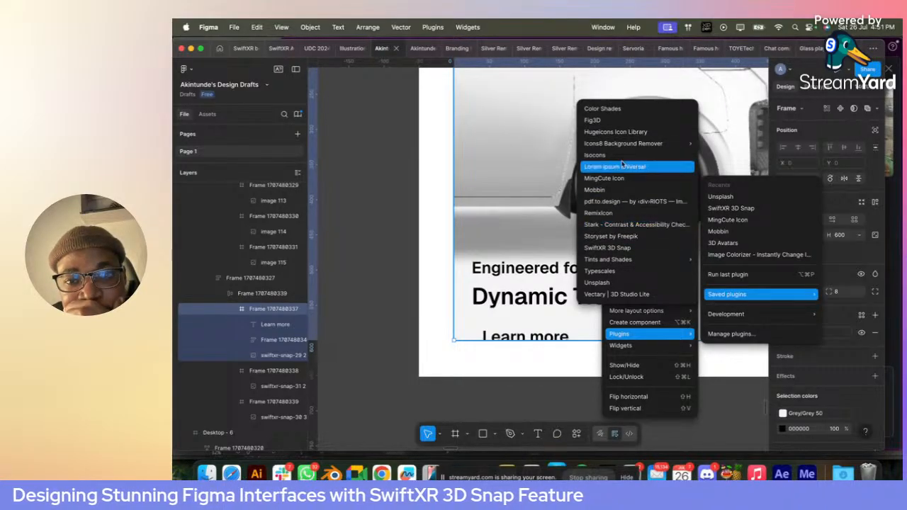
pyautogui.click(608, 134)
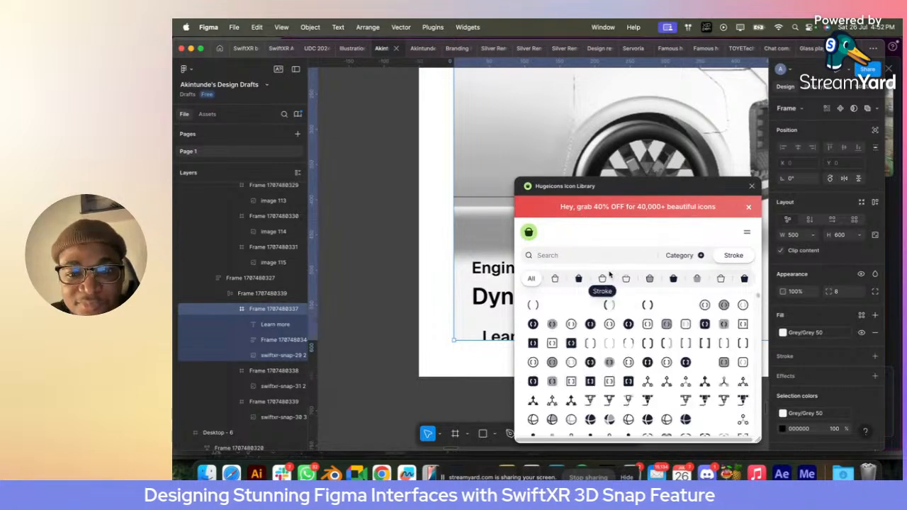
pyautogui.click(603, 279)
# - Search the icon library for "right", insert the arrow-up-right-01 icon and close the plugin
pyautogui.click(580, 253)
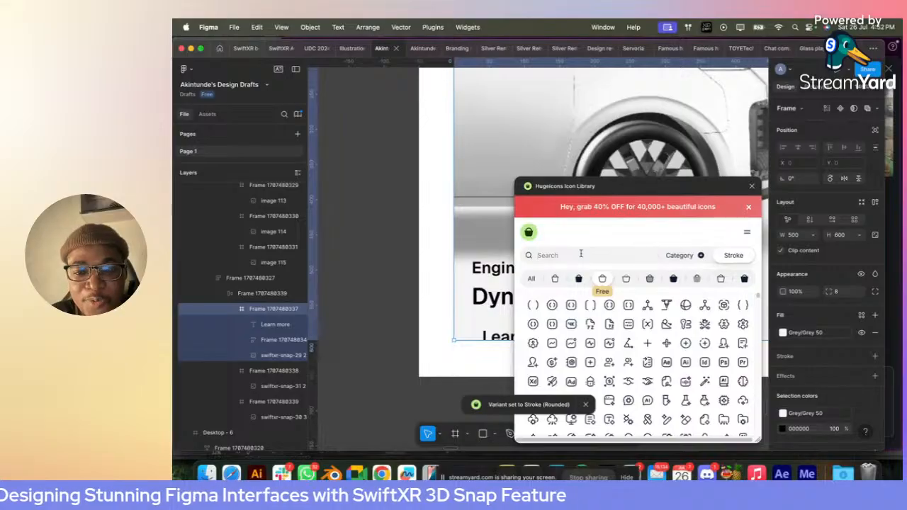
pyautogui.write('right')
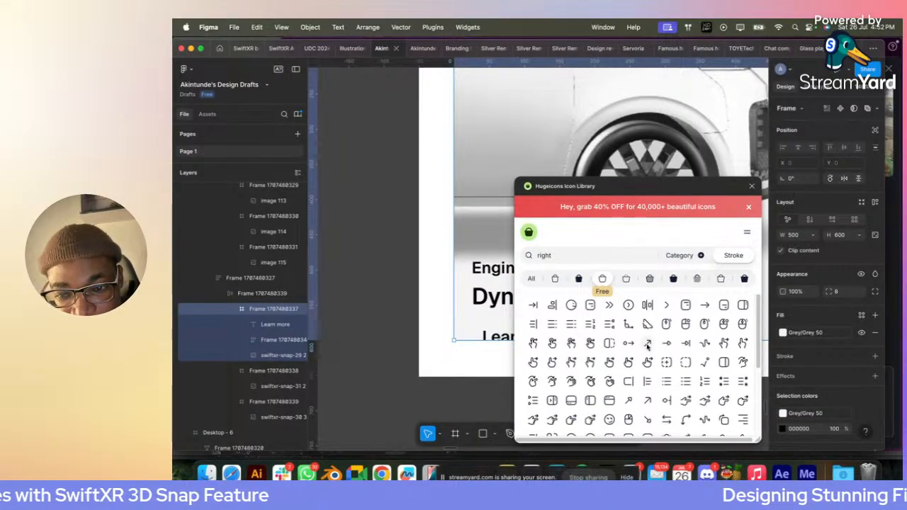
pyautogui.click(647, 343)
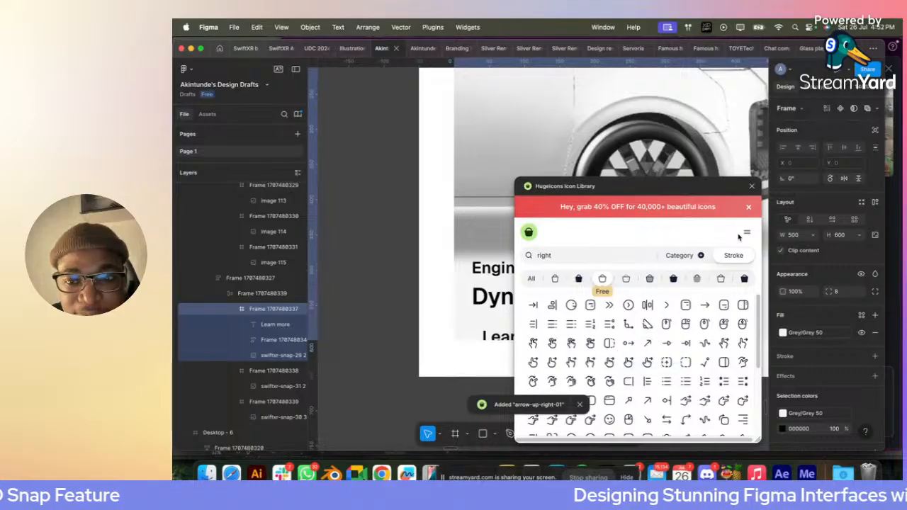
pyautogui.click(751, 186)
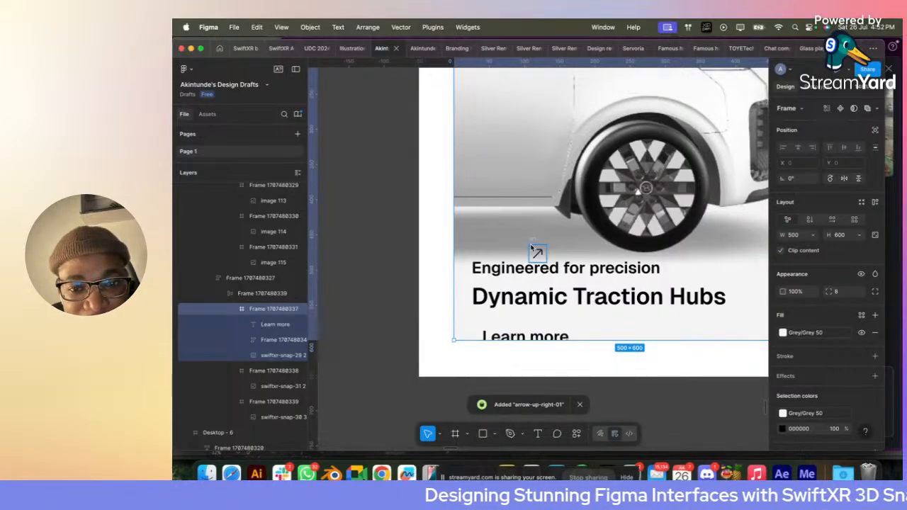
# - Cut the arrow icon, wrap "Learn more" in an auto layout and paste the arrow inside it beside the text
pyautogui.click(532, 241)
pyautogui.press('Delete')
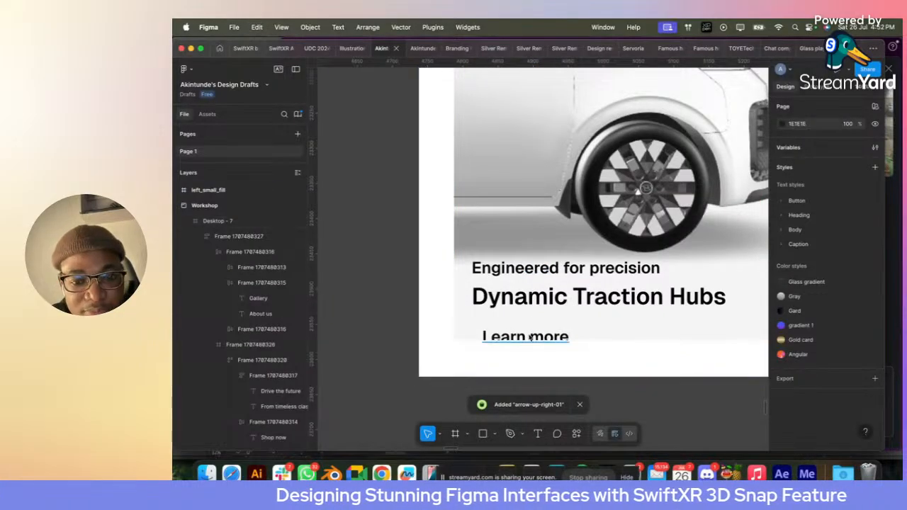
pyautogui.click(530, 323)
pyautogui.hotkey('shift', 'a')
pyautogui.scroll(3, 530, 326)
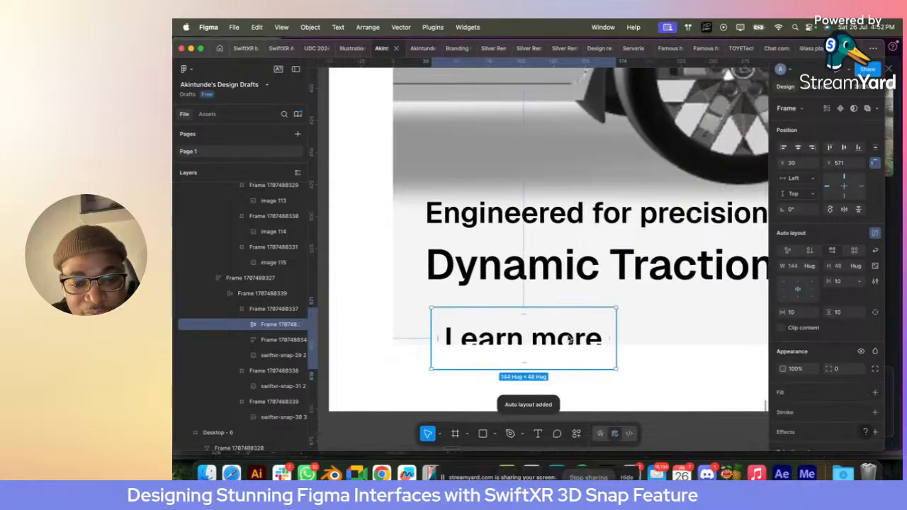
pyautogui.hotkey('ctrl', 'v')
# - Combine the caption block and the "Learn more" row in one vertical auto layout and move it up to about Y 443
pyautogui.click(597, 322)
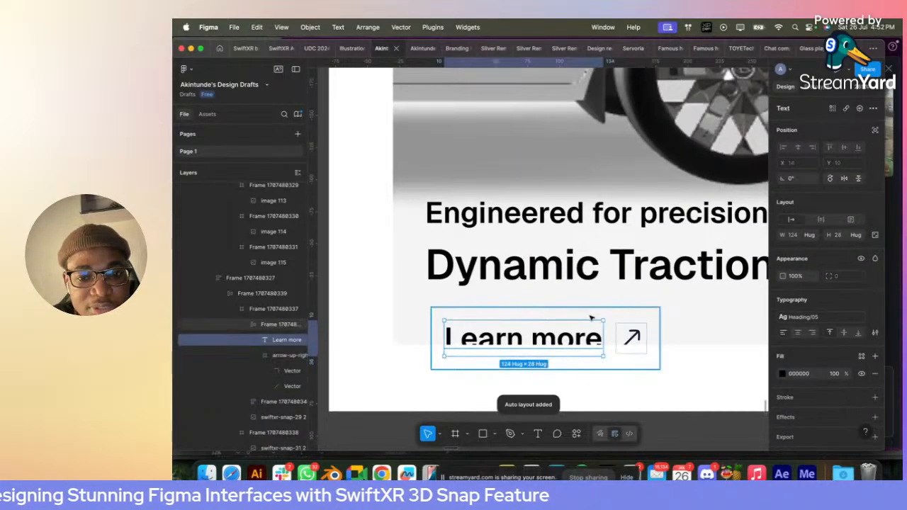
pyautogui.click(591, 316)
pyautogui.keyDown('shift'); pyautogui.click(497, 273); pyautogui.keyUp('shift')
pyautogui.hotkey('shift', 'a')
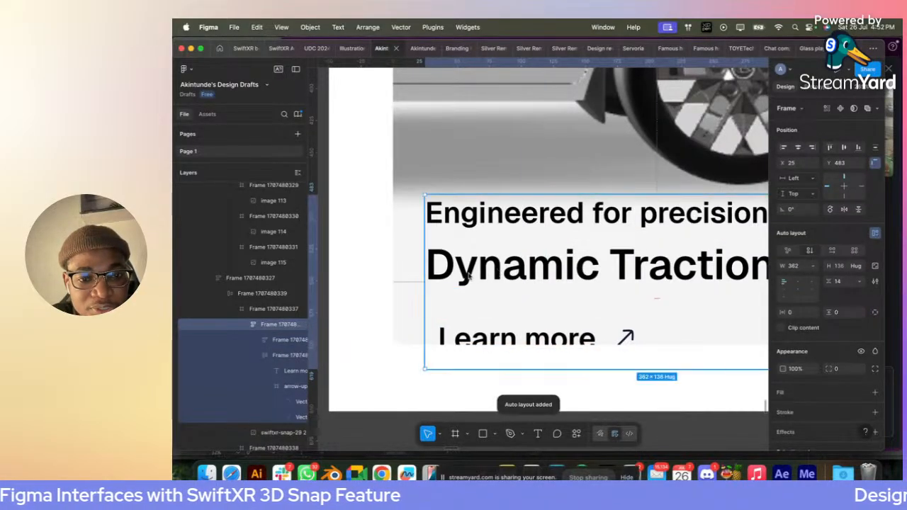
pyautogui.moveTo(470, 274); pyautogui.dragTo(469, 223)
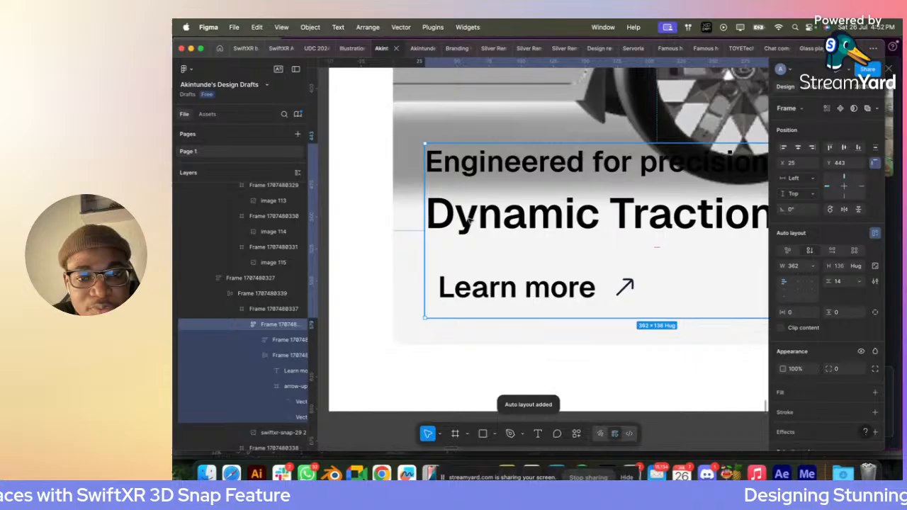
# - Apply the number variable 10 to the vertical gap between the caption block and the "Learn more" row
pyautogui.click(859, 281)
pyautogui.click(833, 315)
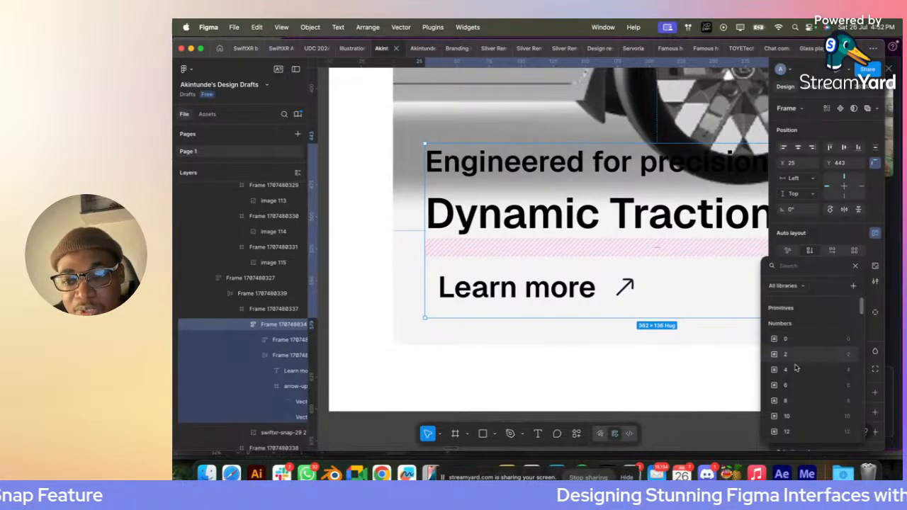
pyautogui.scroll(-3, 790, 389)
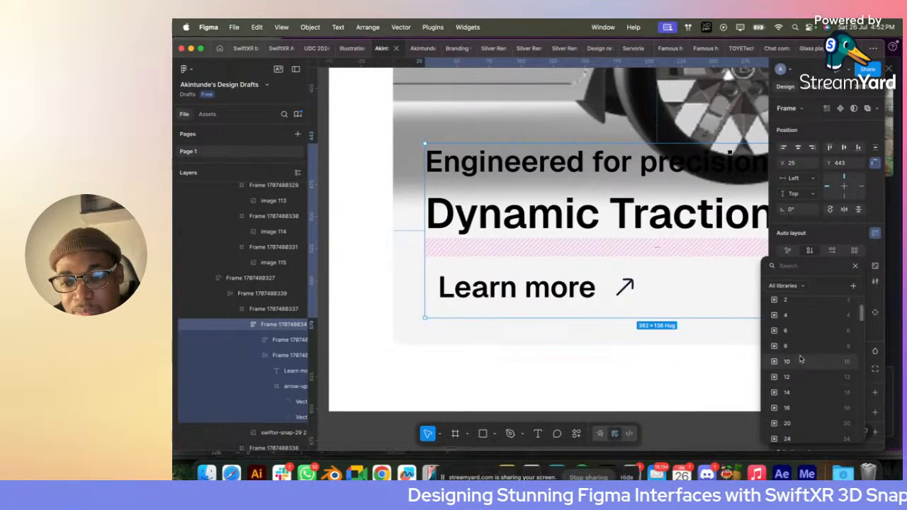
pyautogui.click(801, 361)
# - Apply the number variable 2 to the gap between "Engineered for precision" and "Dynamic Traction Hubs"
pyautogui.doubleClick(580, 226)
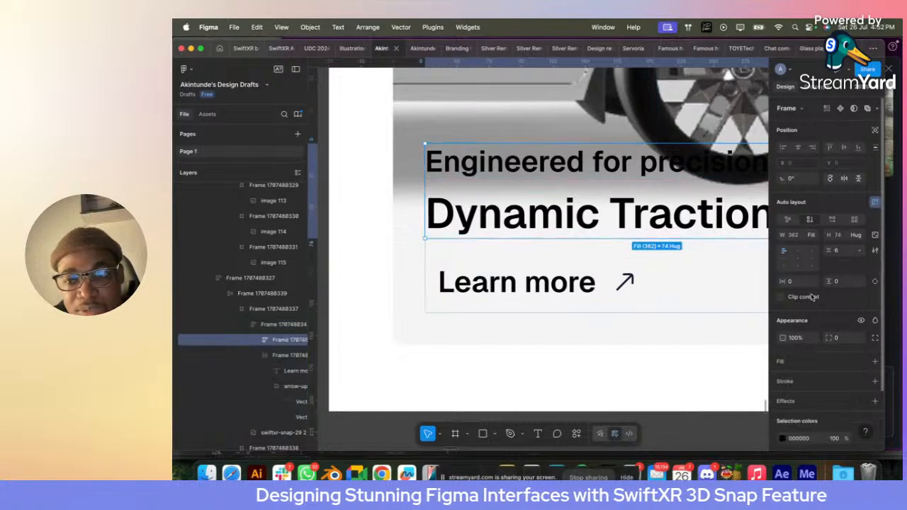
pyautogui.click(859, 250)
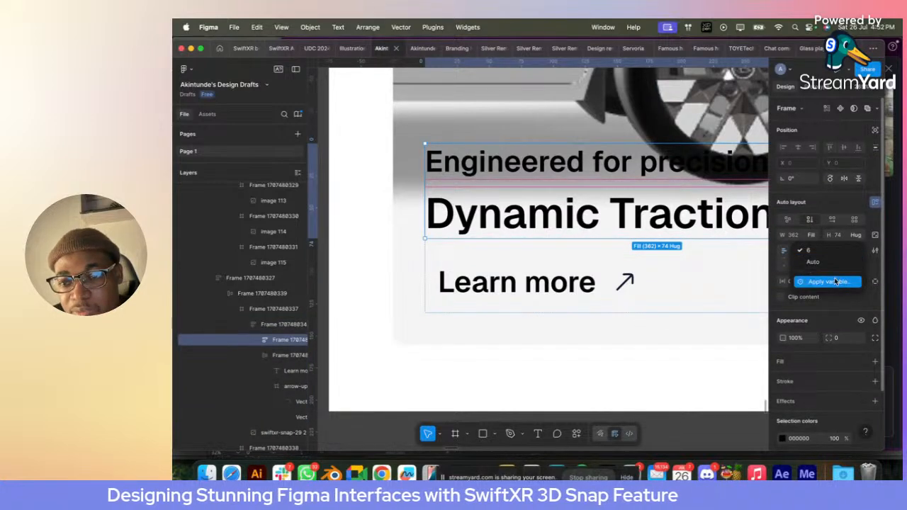
pyautogui.click(837, 282)
pyautogui.click(796, 355)
# - Move the whole text block to X 16, Y 456, leaving 16 px to the first card's left and bottom edges
pyautogui.scroll(-5, 576, 303)
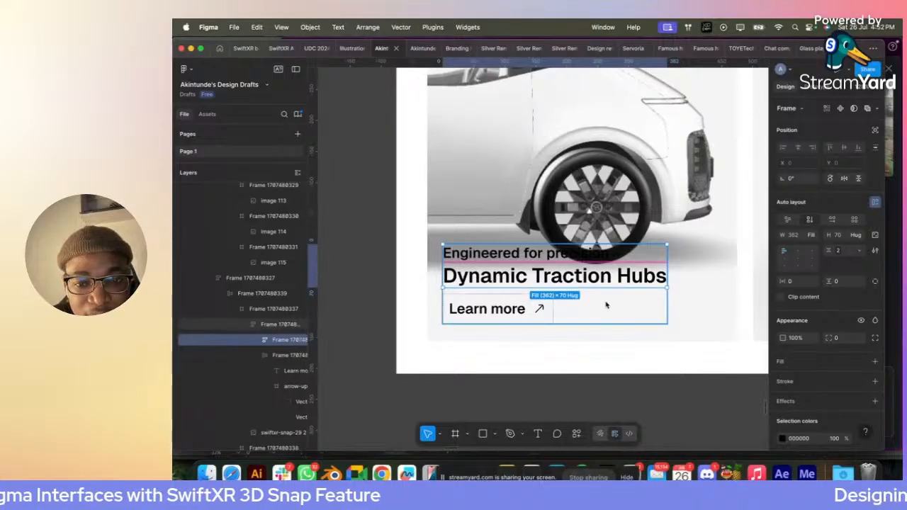
pyautogui.moveTo(608, 304); pyautogui.dragTo(609, 309)
pyautogui.press('alt')
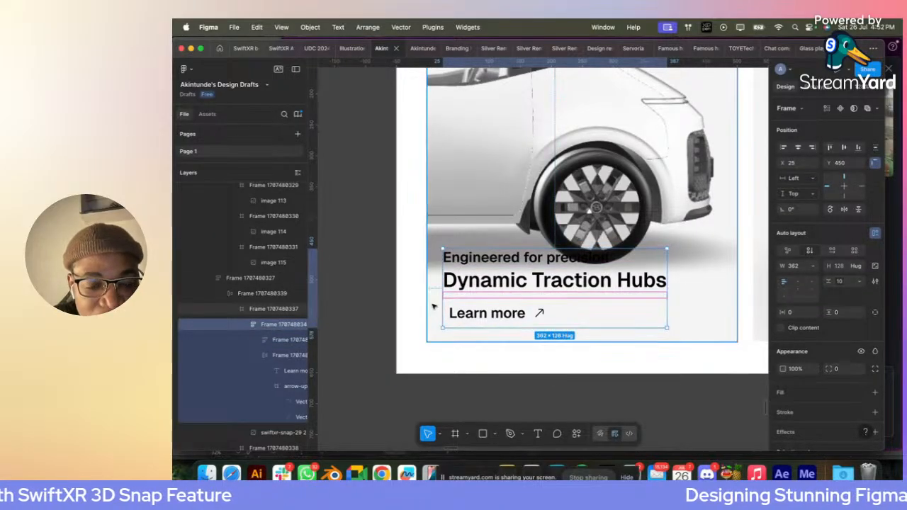
pyautogui.press('Left')
pyautogui.press('Left')
pyautogui.press('Left')
pyautogui.press('Left')
pyautogui.press('Left')
pyautogui.press('Left')
pyautogui.press('Left')
pyautogui.press('Left')
pyautogui.press('Left')
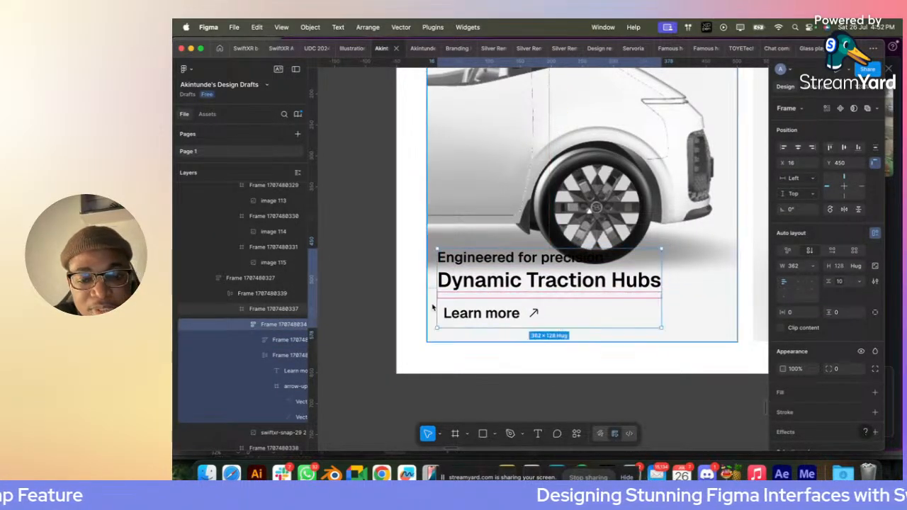
pyautogui.press('Down')
pyautogui.press('Down')
pyautogui.press('Down')
pyautogui.press('Down')
pyautogui.press('Down')
pyautogui.press('Down')
pyautogui.press('Down')
pyautogui.press('Down')
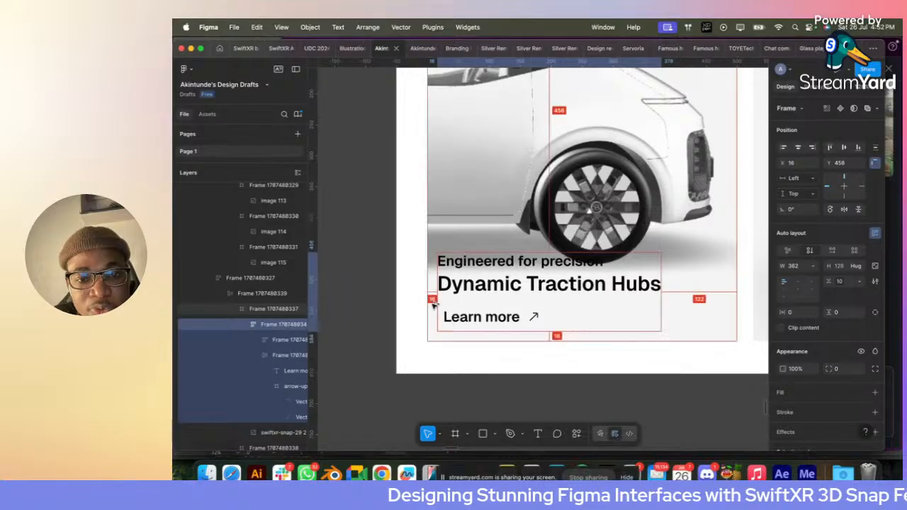
# - Nudge the first card's van image up to Y -682 so the wheel clears the caption text
pyautogui.click(517, 143)
pyautogui.scroll(-1, 517, 143)
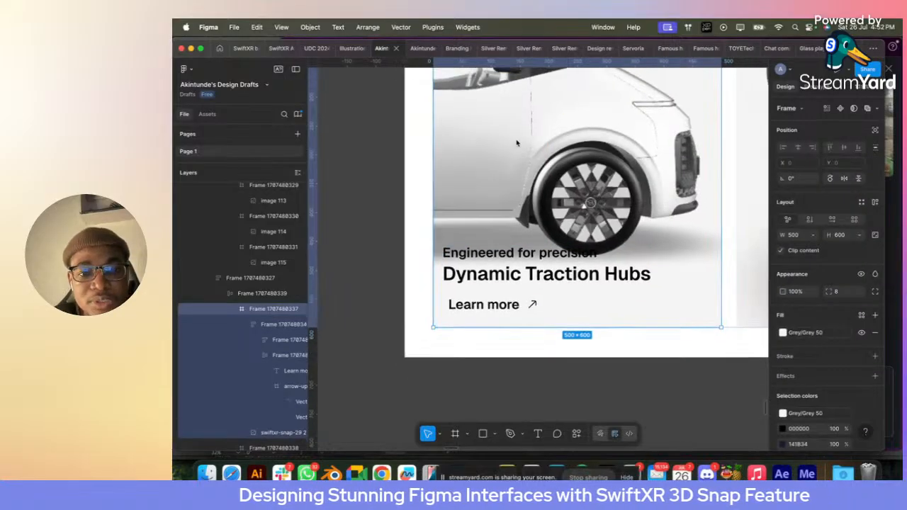
pyautogui.scroll(-3, 556, 193)
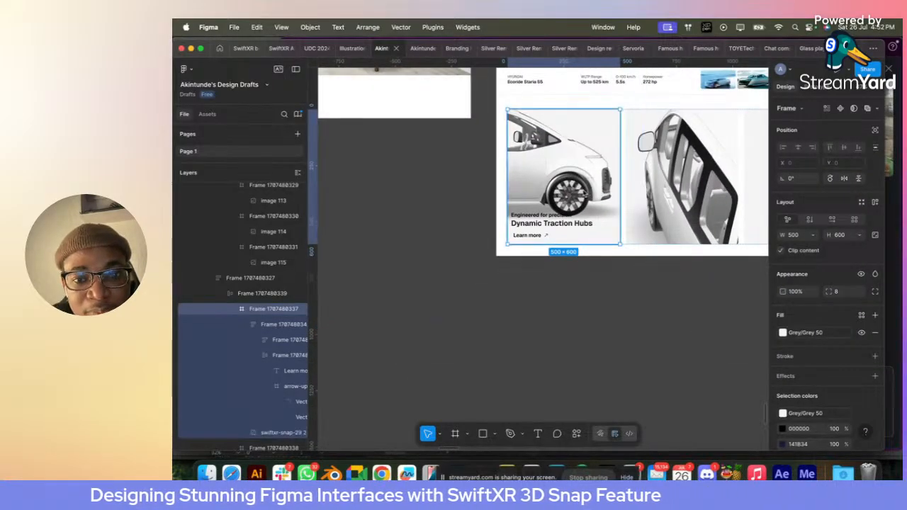
pyautogui.doubleClick(582, 192)
pyautogui.hotkey('shift', 'Up')
pyautogui.hotkey('shift', 'Up')
pyautogui.hotkey('shift', 'Up')
pyautogui.hotkey('shift', 'Up')
pyautogui.hotkey('shift', 'Up')
pyautogui.hotkey('shift', 'Up')
pyautogui.hotkey('shift', 'Up')
pyautogui.hotkey('shift', 'Up')
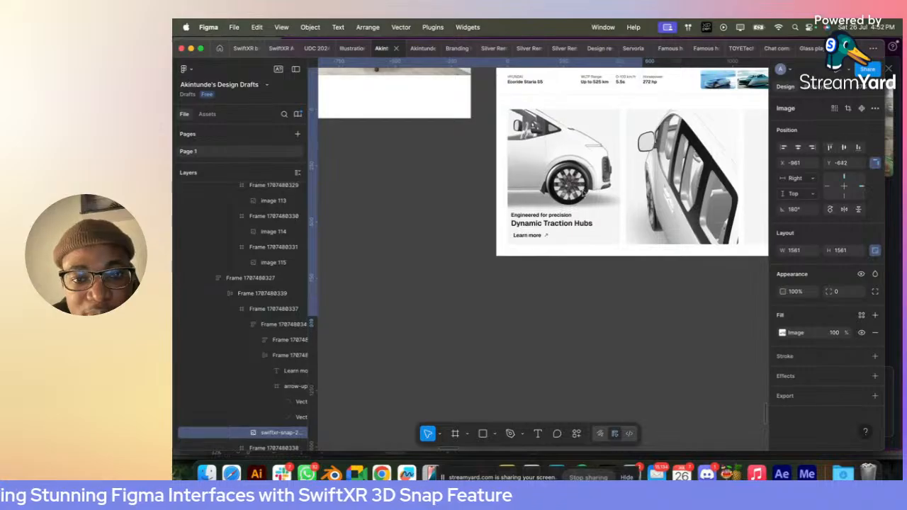
pyautogui.hotkey('shift', 'Up')
# - Set the horizontal padding of the first card's "Learn more" row to 0
pyautogui.scroll(5, 584, 193)
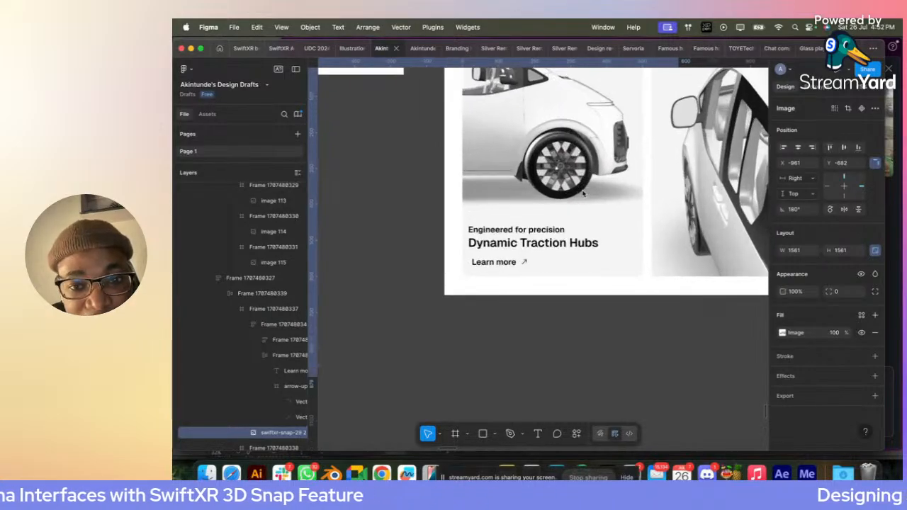
pyautogui.doubleClick(425, 316)
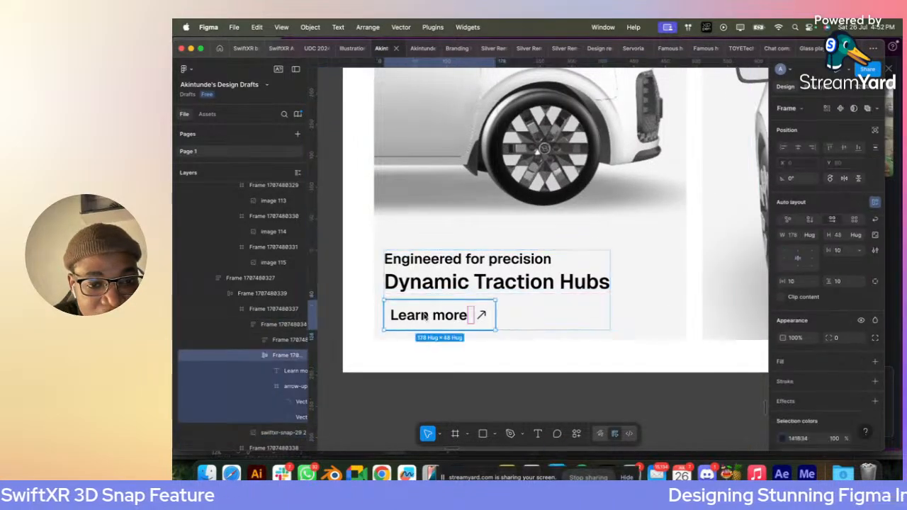
pyautogui.write('0')
pyautogui.press('Return')
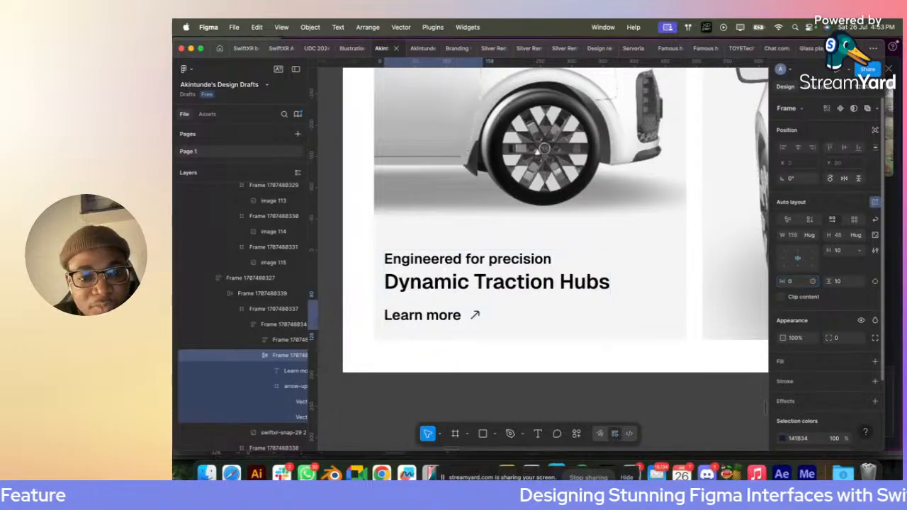
# - Try a vertical padding of 2 on the "Learn more" row, and undo it
pyautogui.click(849, 285)
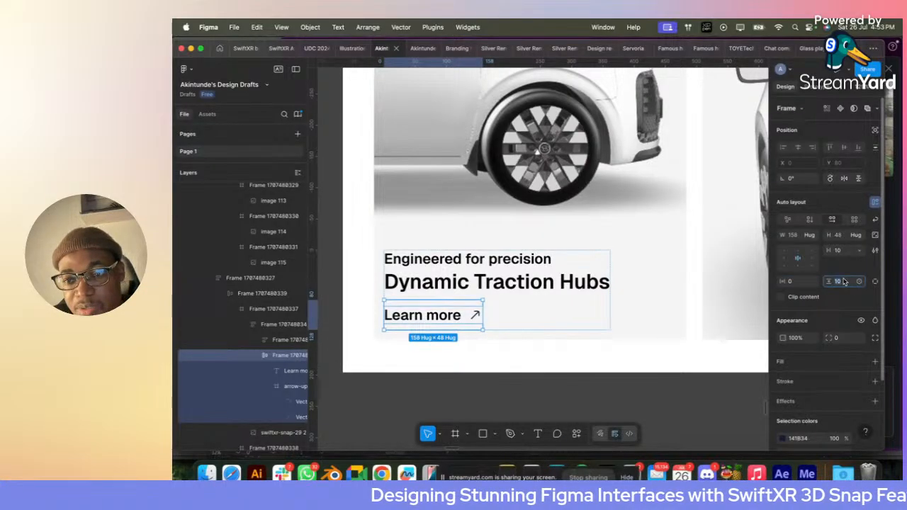
pyautogui.write('2')
pyautogui.press('Return')
pyautogui.click(546, 367)
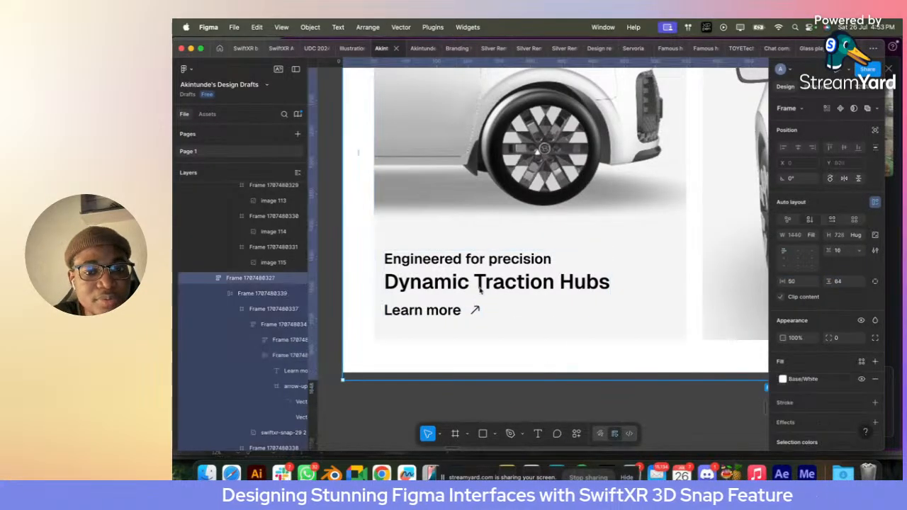
pyautogui.keyDown('super'); pyautogui.click(466, 314); pyautogui.keyUp('super')
pyautogui.click(464, 314)
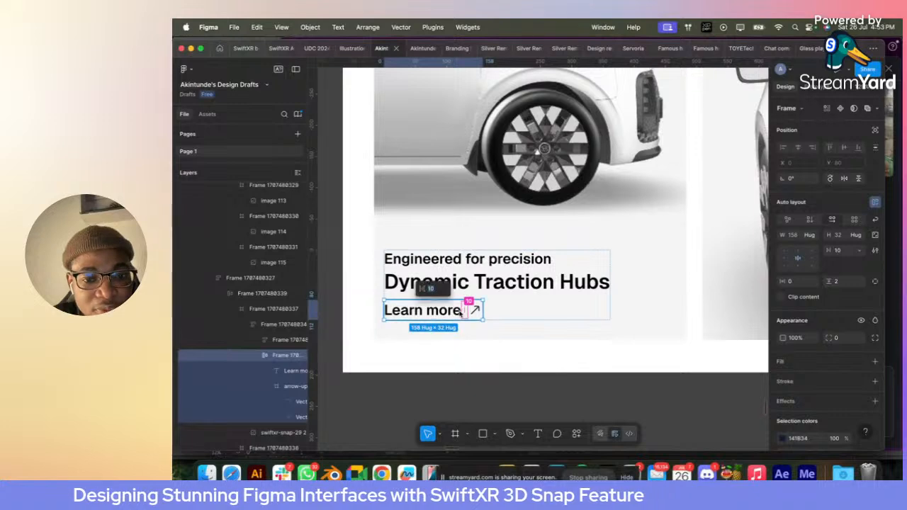
pyautogui.press('super+z')
# - Apply a heading color from the Typography library to the "Dynamic Traction Hubs" text
pyautogui.click(498, 279)
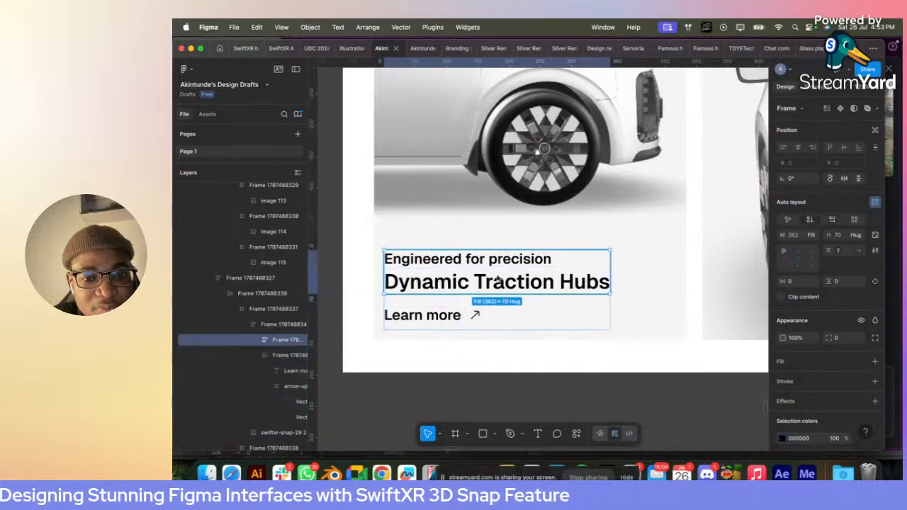
pyautogui.click(537, 282)
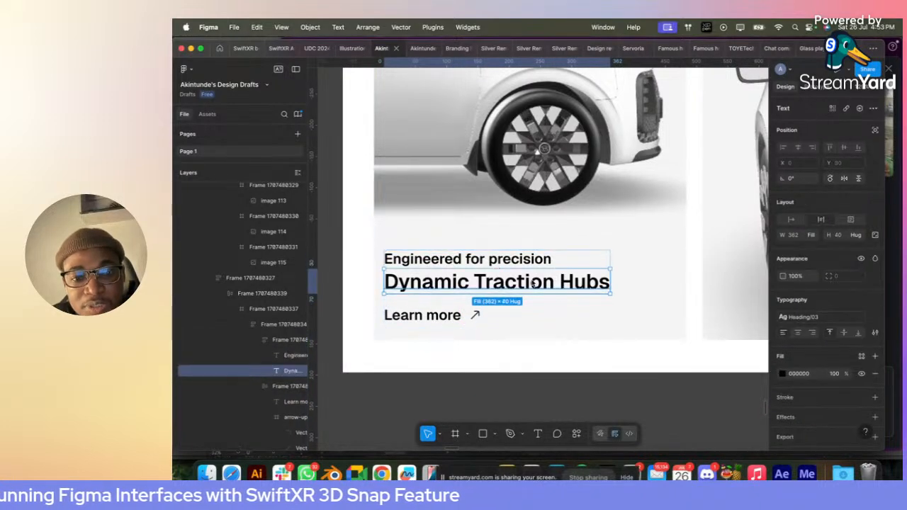
pyautogui.click(862, 356)
pyautogui.write('ty')
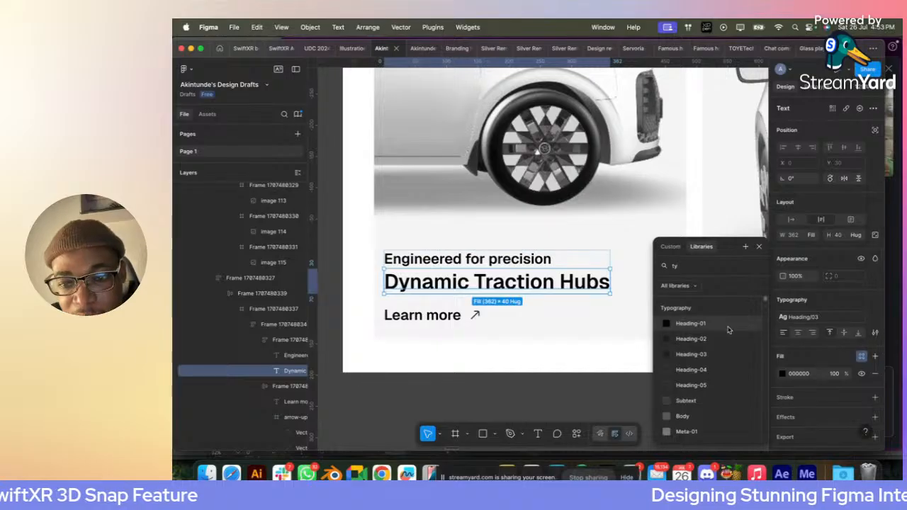
pyautogui.click(717, 332)
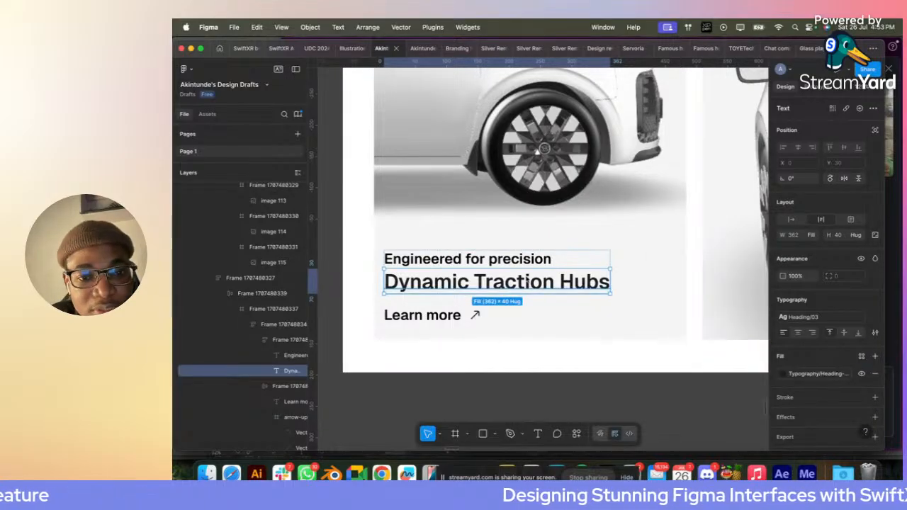
# - Apply the Typography library color Heading-05 to the "Engineered for precision" caption
pyautogui.click(518, 261)
pyautogui.click(811, 318)
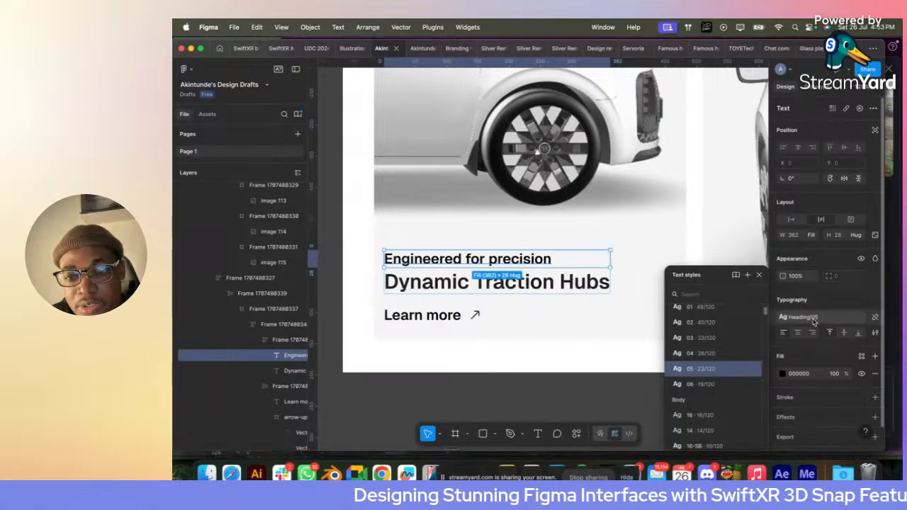
pyautogui.click(860, 357)
pyautogui.write('hea')
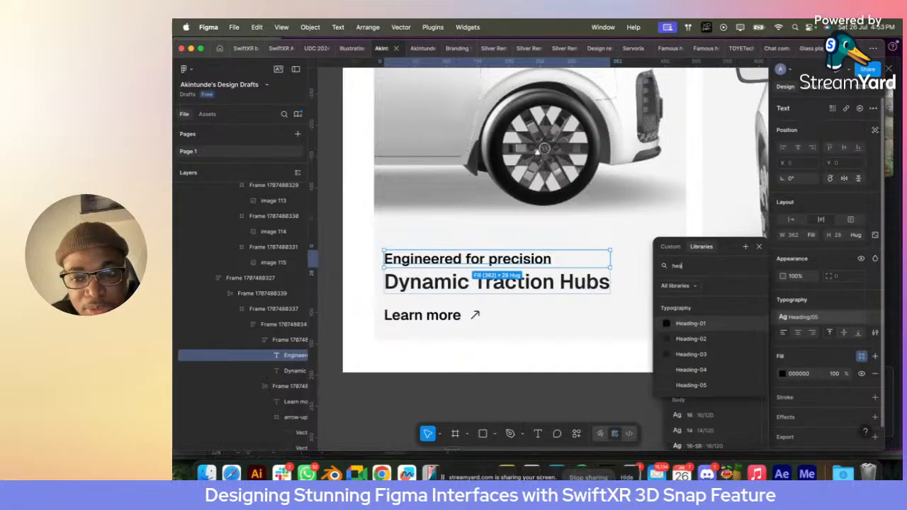
pyautogui.click(720, 385)
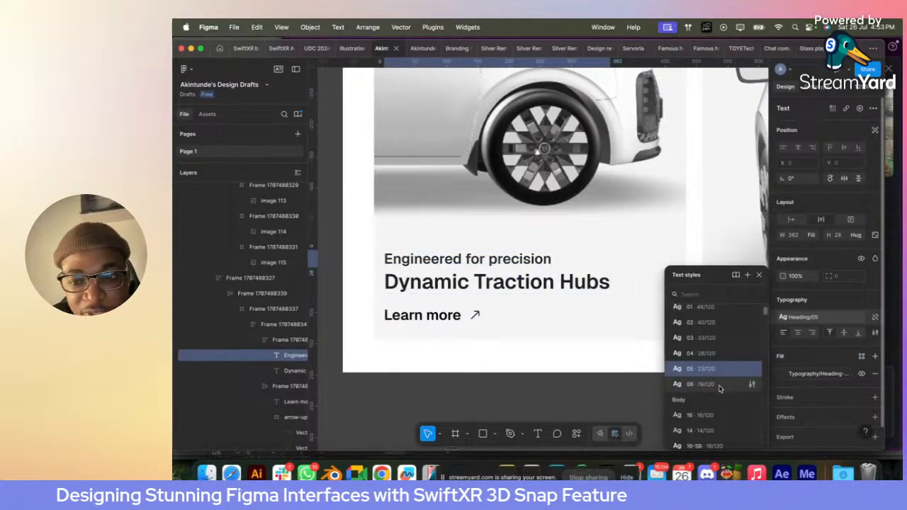
pyautogui.click(817, 353)
pyautogui.click(521, 388)
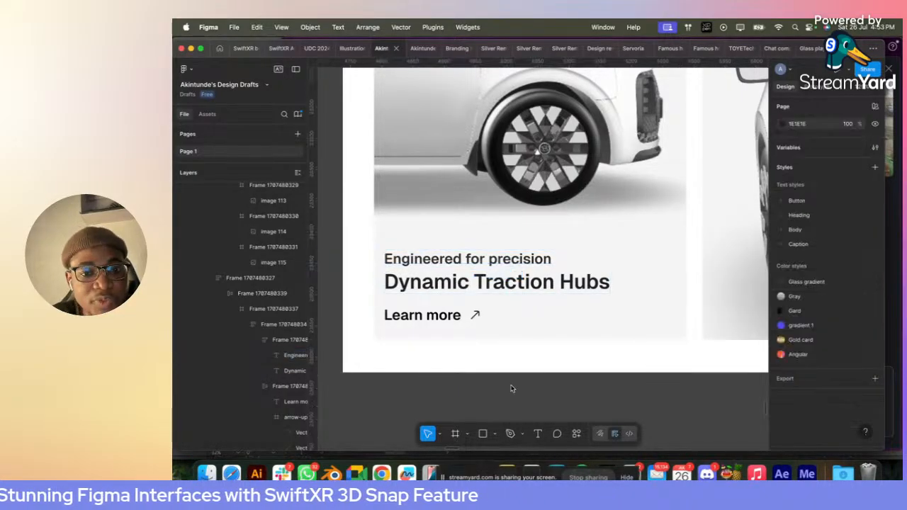
# - Change the first card's "Learn more" text to the Body/14 text style
pyautogui.scroll(-3, 512, 387)
pyautogui.scroll(-3, 511, 388)
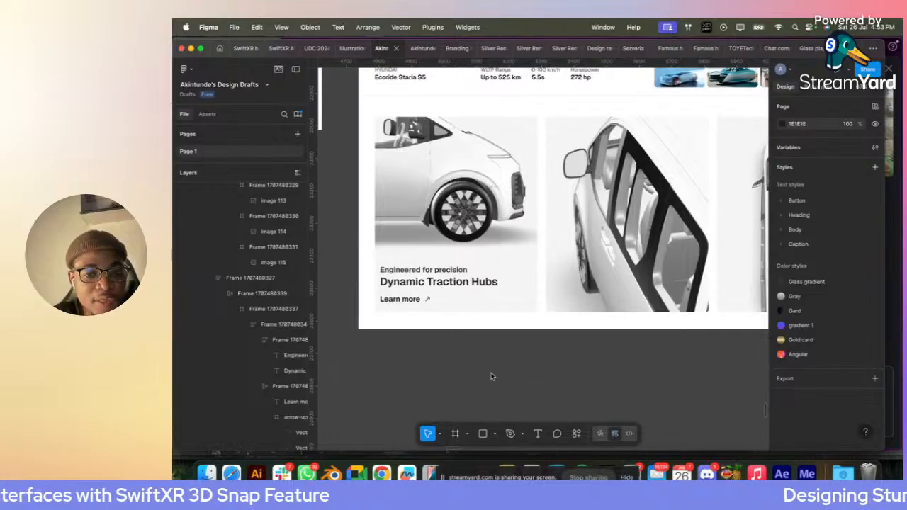
pyautogui.click(403, 299)
pyautogui.click(822, 316)
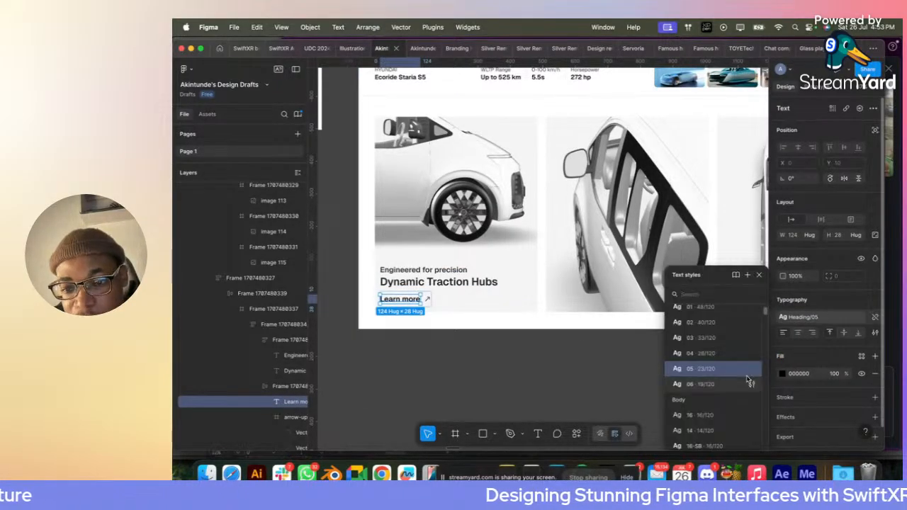
pyautogui.scroll(-3, 713, 350)
pyautogui.click(698, 349)
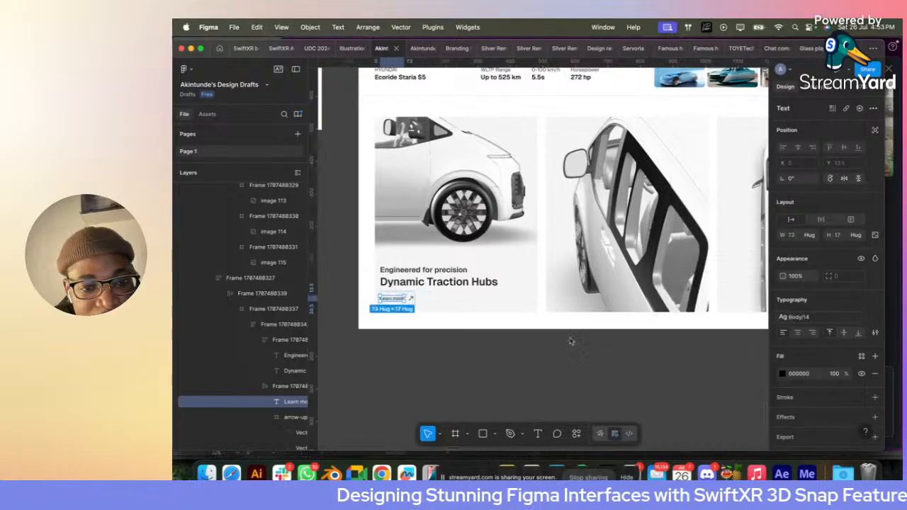
# - Resize the arrow icon beside "Learn more" to 20 × 20 and apply the library color Icon-System to it
pyautogui.scroll(5, 399, 301)
pyautogui.click(473, 299)
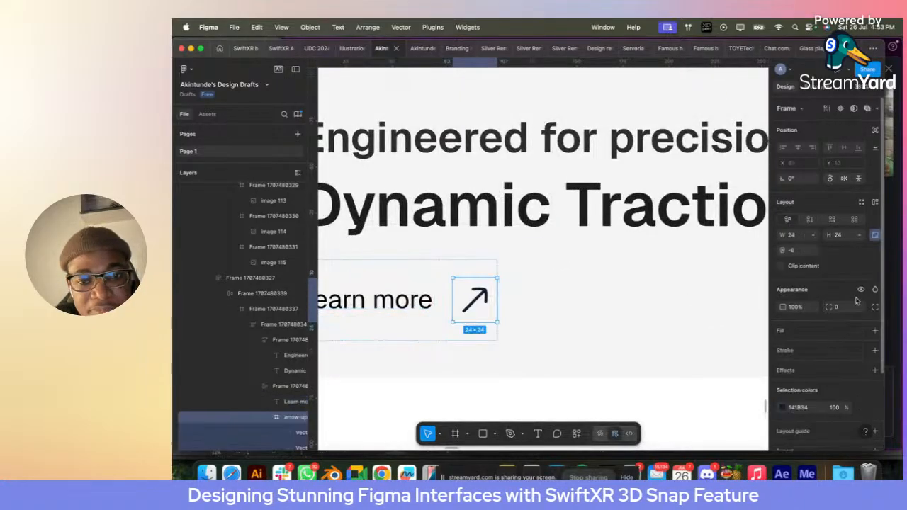
pyautogui.click(876, 239)
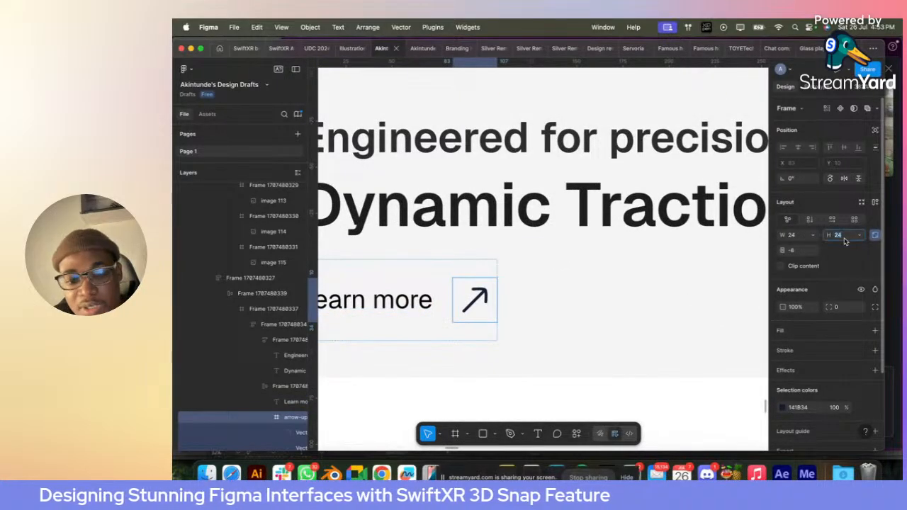
pyautogui.write('20')
pyautogui.press('Return')
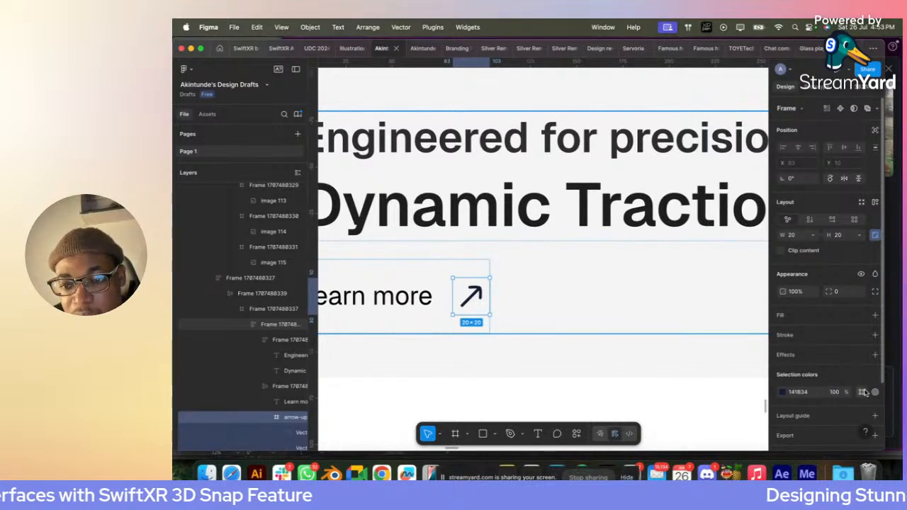
pyautogui.click(862, 392)
pyautogui.write('icon')
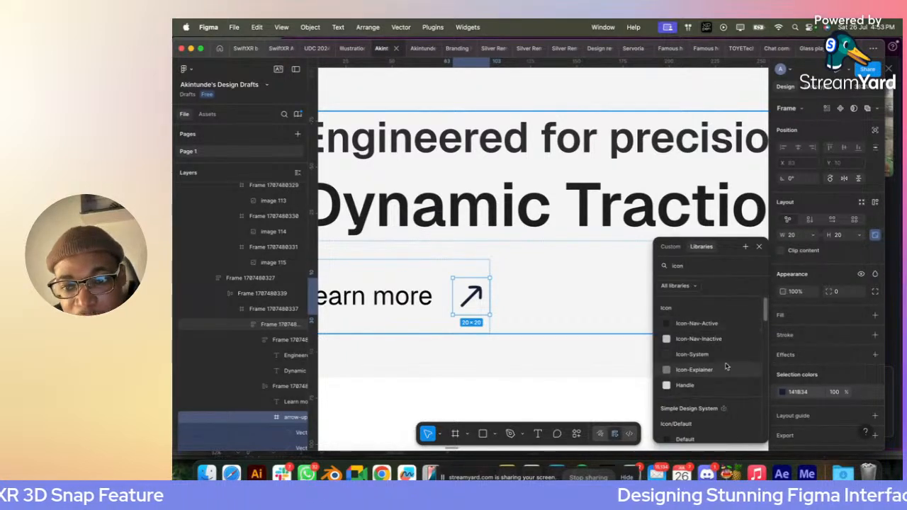
pyautogui.click(694, 355)
# - Apply a smaller number variable to the gap between "Learn more" and its arrow icon
pyautogui.keyDown('ctrl'); pyautogui.scroll(-5, 438, 313); pyautogui.keyUp('ctrl')
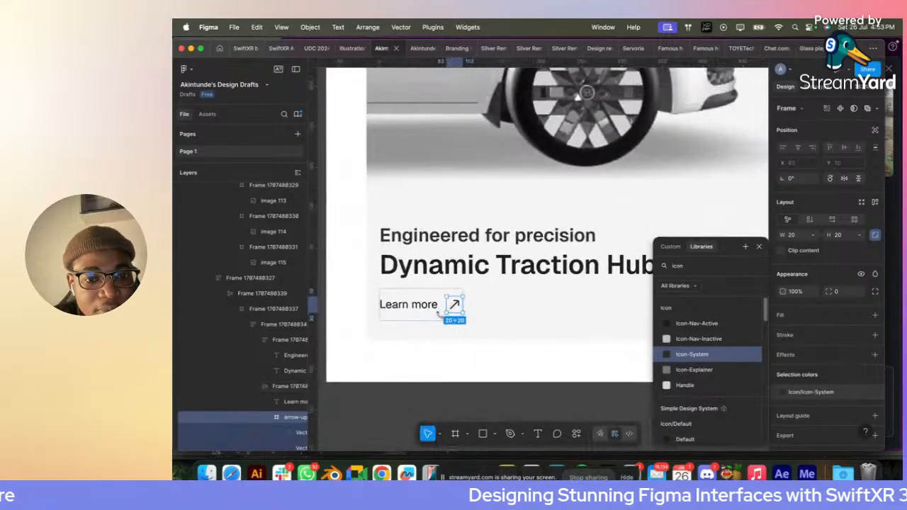
pyautogui.click(438, 312)
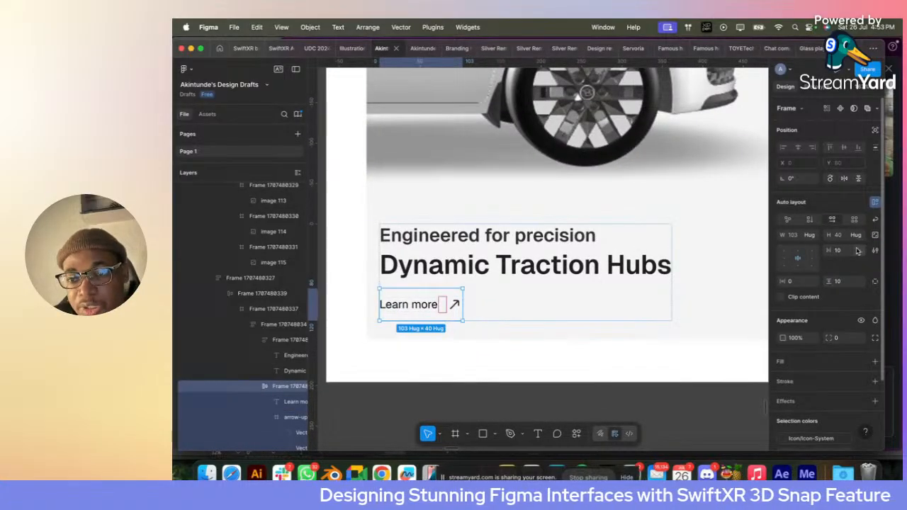
pyautogui.click(856, 253)
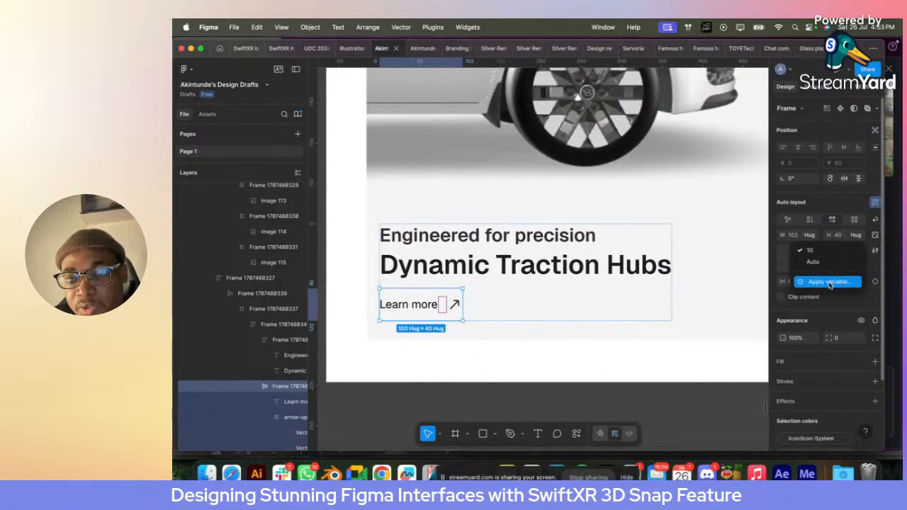
pyautogui.click(826, 282)
pyautogui.click(801, 370)
pyautogui.click(463, 399)
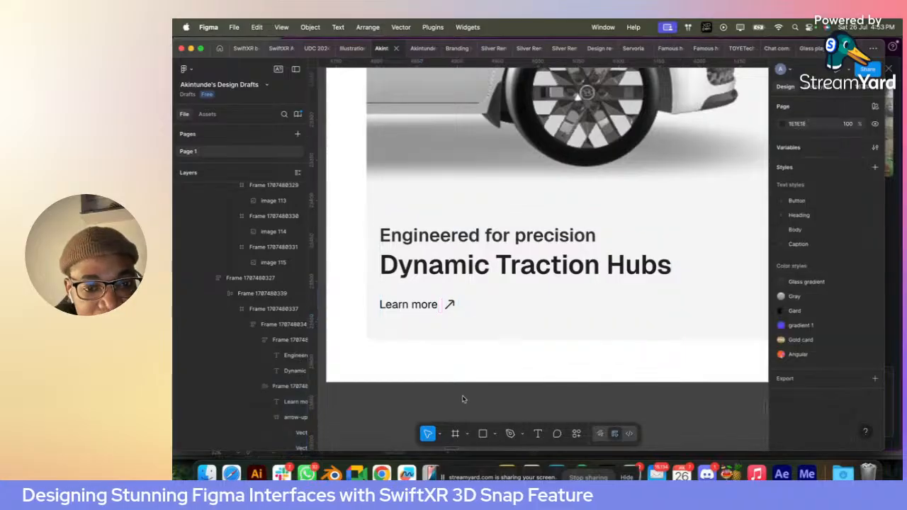
# - Duplicate the first card's whole text block into the second card, over the lower part of its van image
pyautogui.scroll(-5, 463, 399)
pyautogui.hscroll(3, 462, 399)
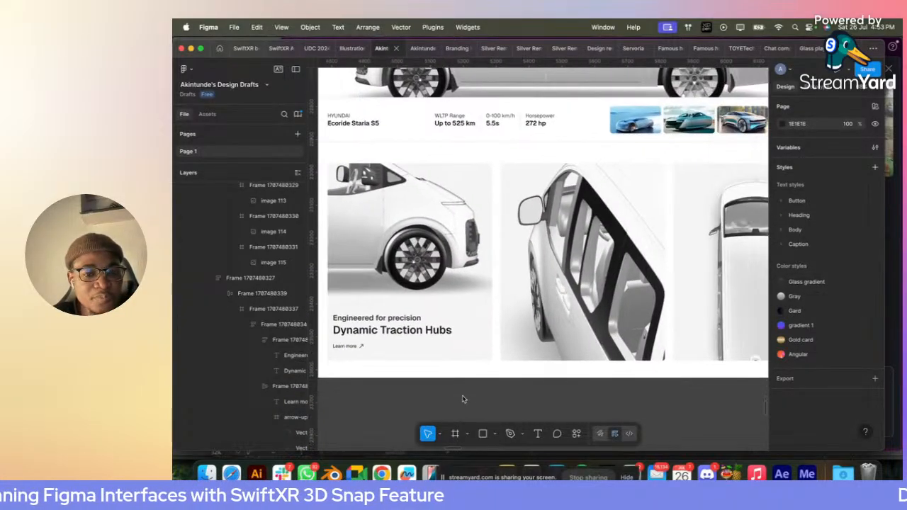
pyautogui.click(458, 389)
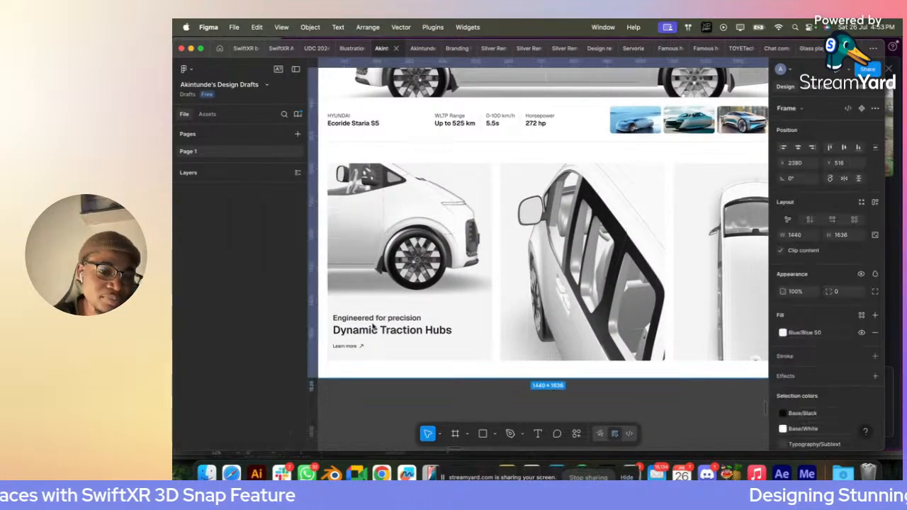
pyautogui.click(358, 330)
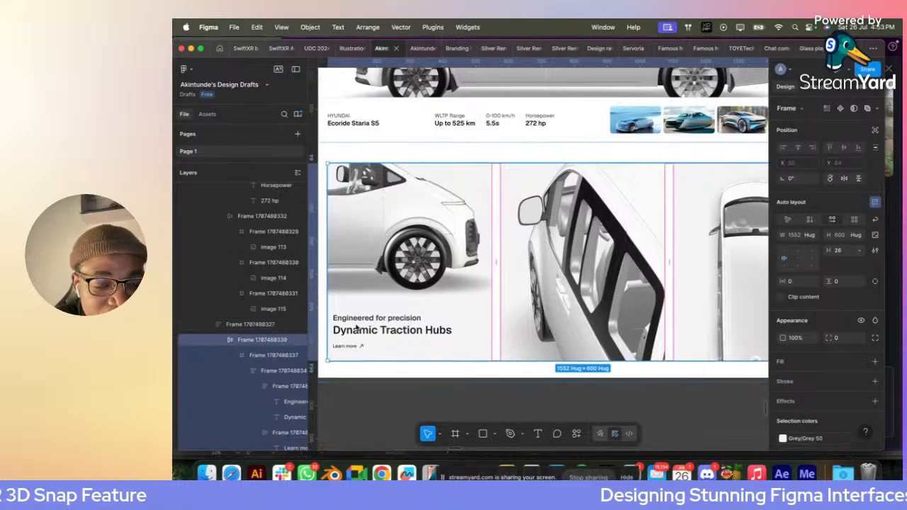
pyautogui.click(358, 329)
pyautogui.click(357, 329)
pyautogui.moveTo(358, 329); pyautogui.dragTo(503, 330)
# - Move the copied text block to X 16, Y 464 within the second card
pyautogui.scroll(3, 503, 330)
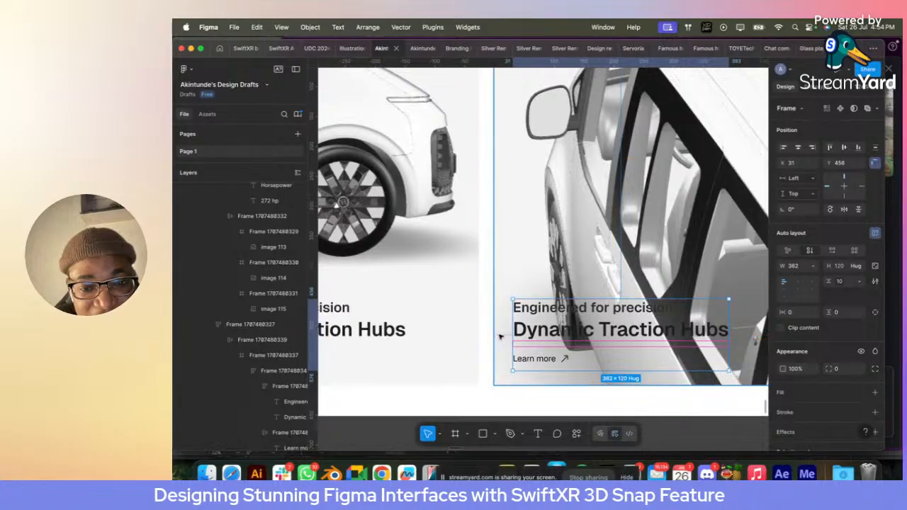
pyautogui.hotkey('shift', 'Left')
pyautogui.press('Left')
pyautogui.press('Left')
pyautogui.press('Left')
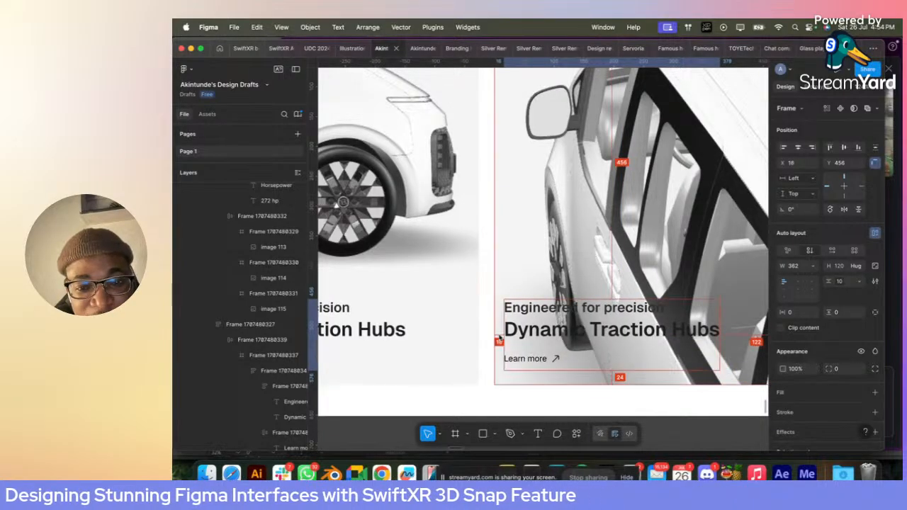
pyautogui.press('Up')
pyautogui.press('Up')
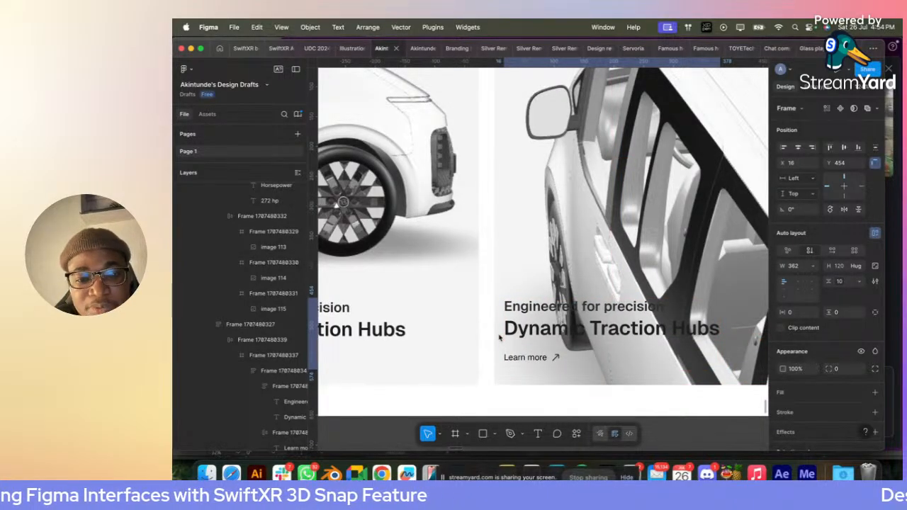
pyautogui.hotkey('shift', 'Down')
pyautogui.hscroll(4, 500, 336)
pyautogui.scroll(-4, 499, 333)
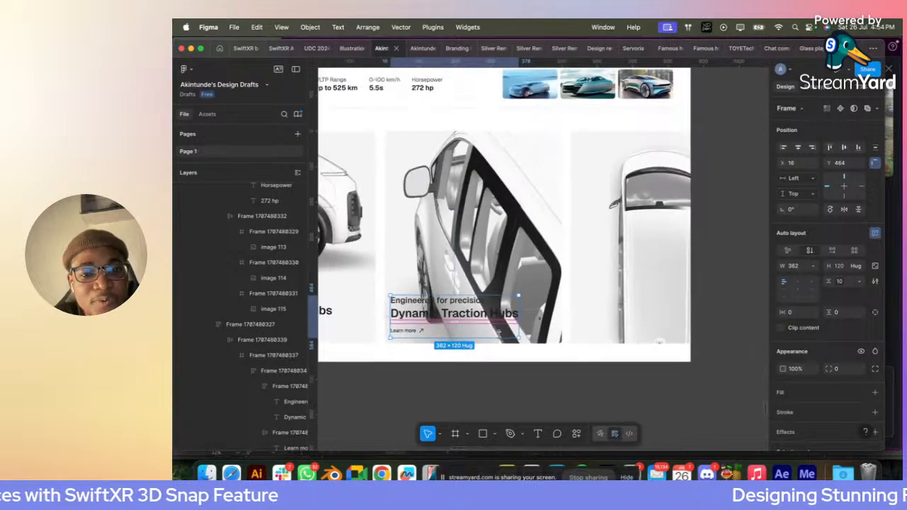
pyautogui.click(441, 262)
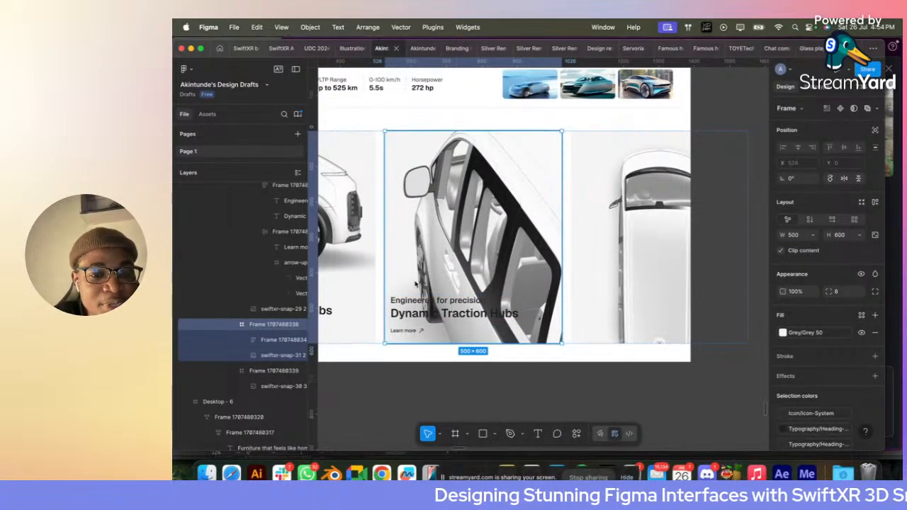
pyautogui.click(484, 435)
pyautogui.moveTo(385, 131)
pyautogui.mouseDown()
pyautogui.moveTo(421, 189)
pyautogui.moveTo(466, 223)
pyautogui.mouseUp()
pyautogui.scroll(-5, 401, 193)
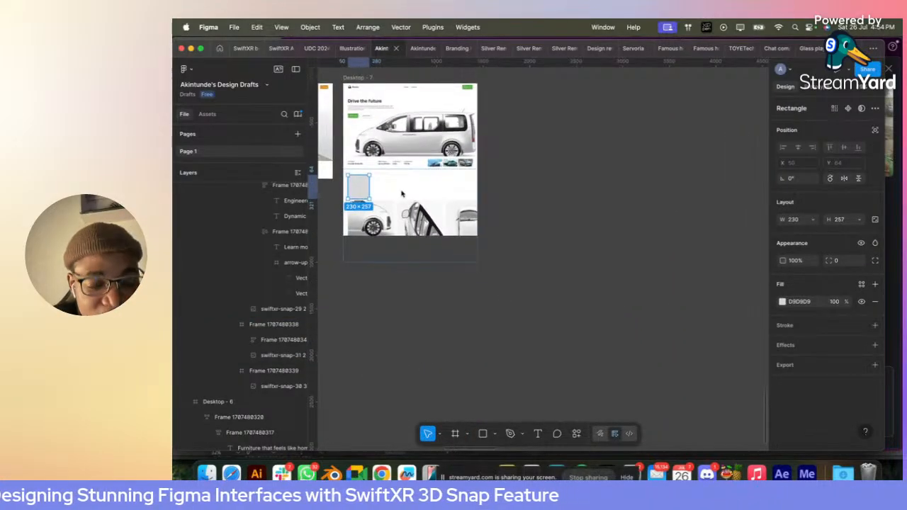
pyautogui.press('Delete')
# - Remove auto layout from the copied text block in the second card
pyautogui.keyDown('super'); pyautogui.click(415, 199); pyautogui.keyUp('super')
pyautogui.scroll(5, 416, 199)
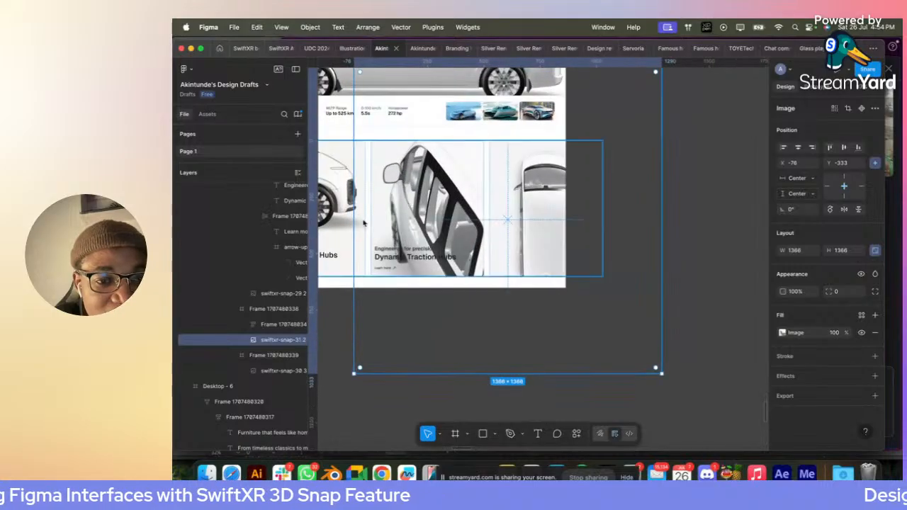
pyautogui.click(273, 324)
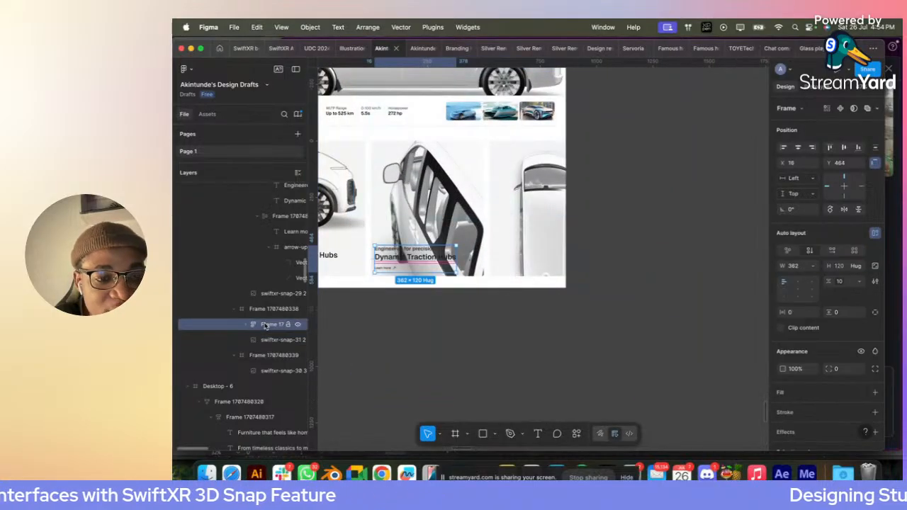
pyautogui.click(876, 235)
pyautogui.press('super+v')
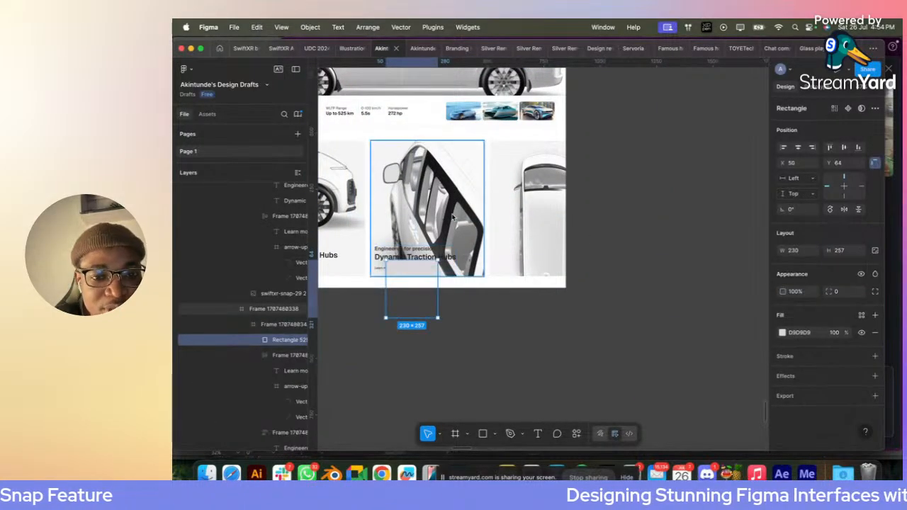
pyautogui.click(798, 148)
pyautogui.click(844, 148)
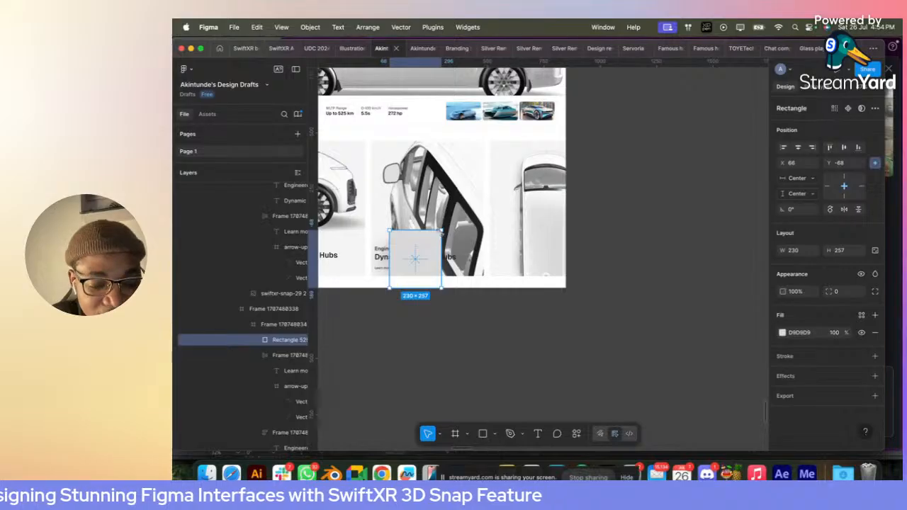
pyautogui.press('Delete')
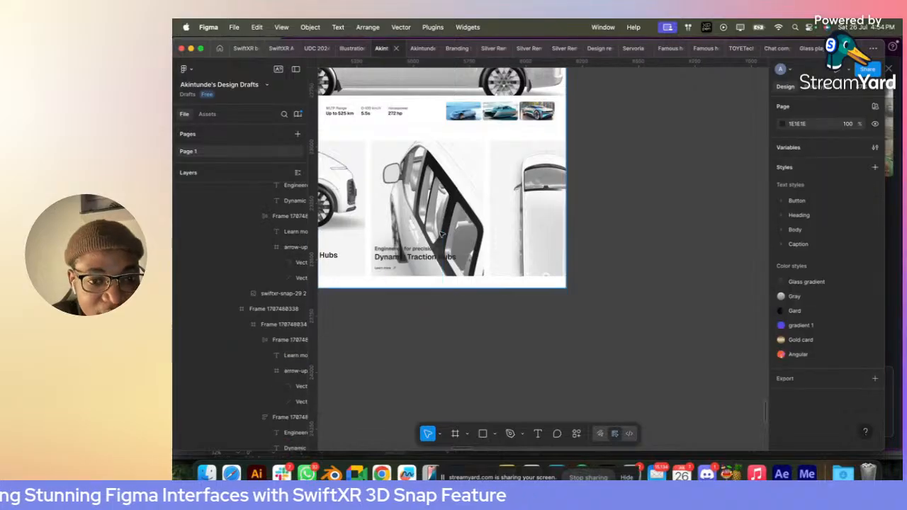
# - Paste the grey rectangle directly into the second card's frame and center it horizontally and vertically
pyautogui.click(406, 211)
pyautogui.click(407, 258)
pyautogui.scroll(1, 291, 257)
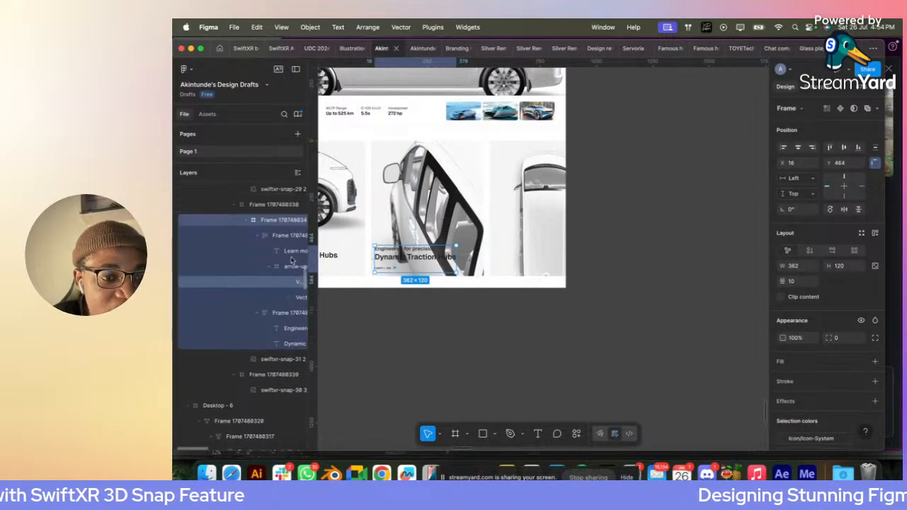
pyautogui.scroll(1, 291, 260)
pyautogui.click(260, 237)
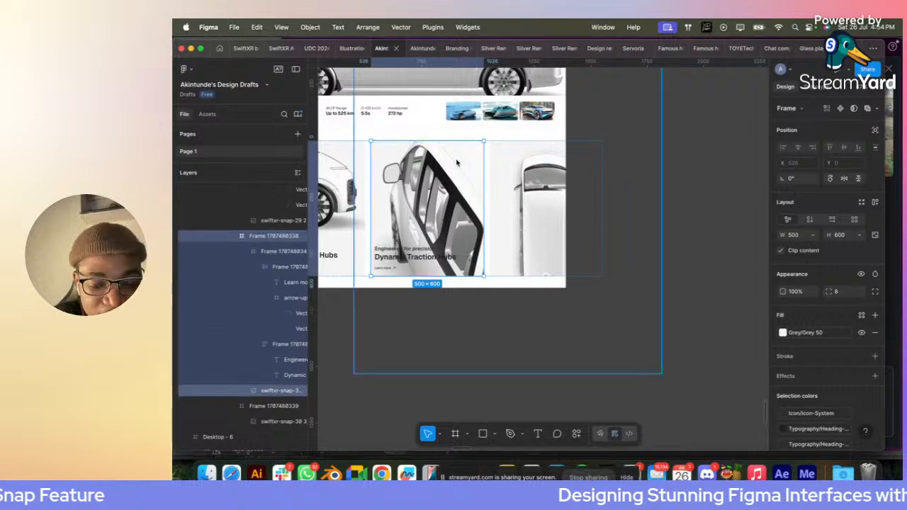
pyautogui.press('super+z')
pyautogui.click(844, 148)
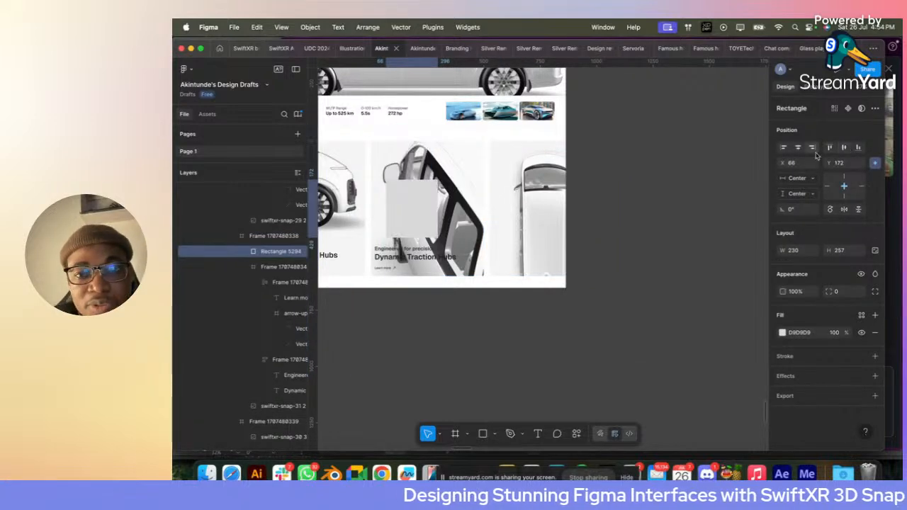
pyautogui.click(797, 148)
# - Stretch the rectangle over the second card to about 500 × 599 and place it beneath the text block in the layer order
pyautogui.moveTo(454, 205); pyautogui.dragTo(485, 207)
pyautogui.moveTo(438, 234); pyautogui.dragTo(439, 275)
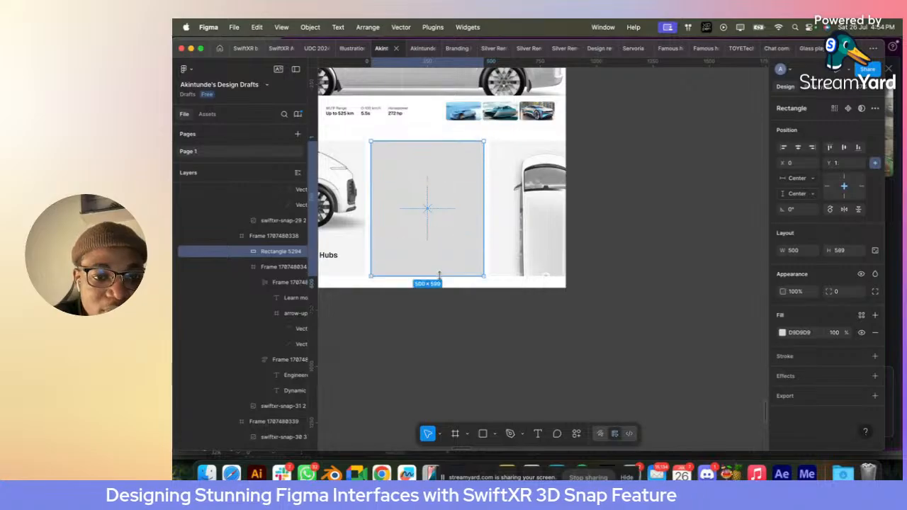
pyautogui.click(243, 270)
pyautogui.moveTo(268, 271); pyautogui.dragTo(263, 245)
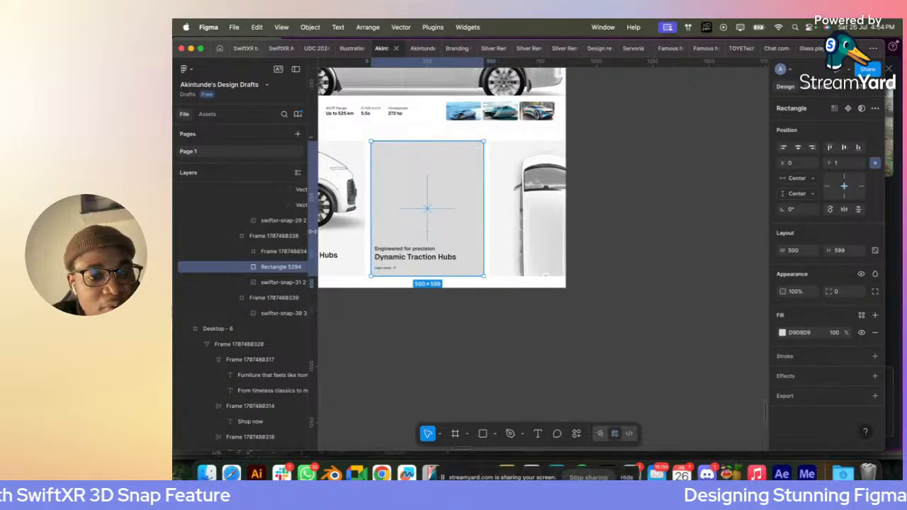
# - Change the rectangle's fill to a linear gradient and sample the light card background F4F4F5 for its 100% stop
pyautogui.click(784, 332)
pyautogui.click(678, 210)
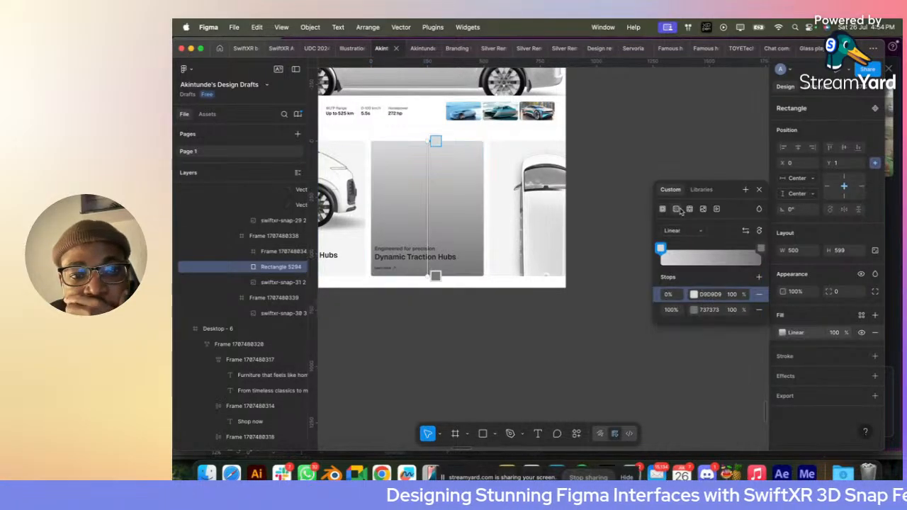
pyautogui.click(695, 311)
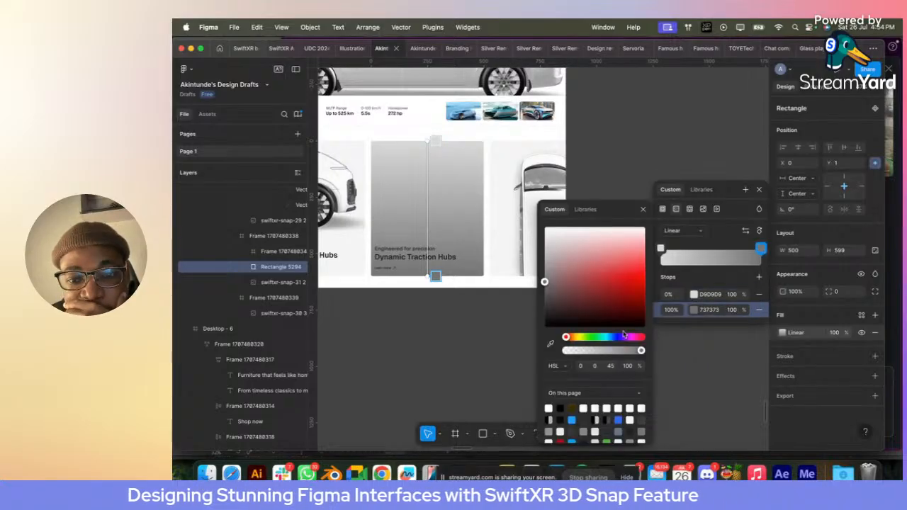
pyautogui.click(550, 344)
pyautogui.click(528, 274)
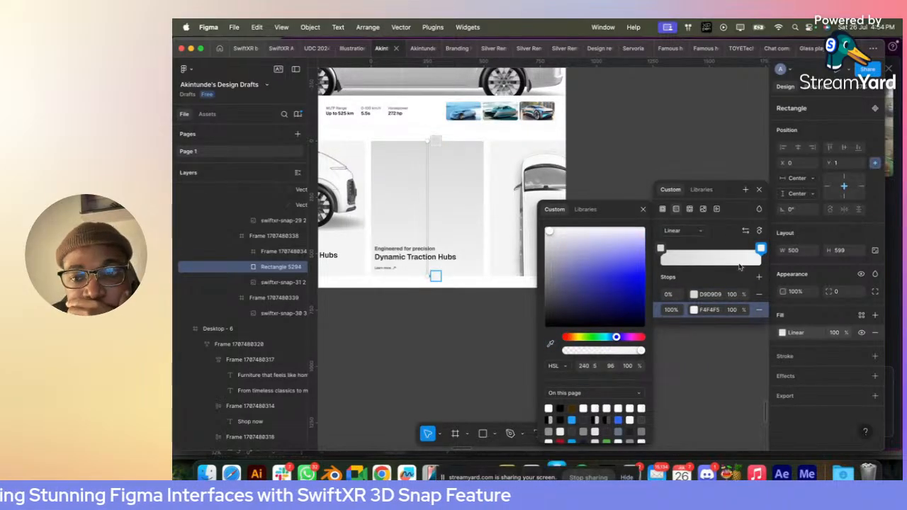
# - Set the gradient's 0% stop to F4F4F5 at 0% opacity and raise the gradient's end point to just above the caption text
pyautogui.click(709, 294)
pyautogui.moveTo(544, 242); pyautogui.dragTo(544, 285)
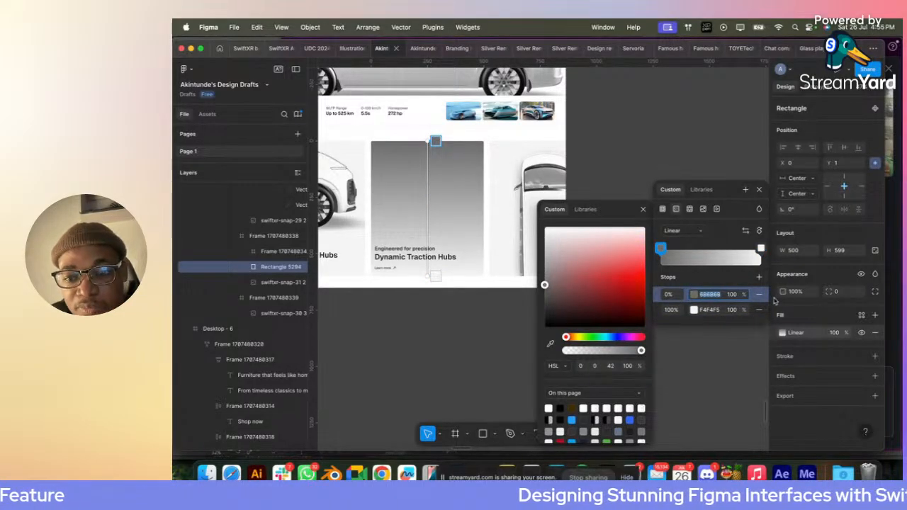
pyautogui.click(707, 309)
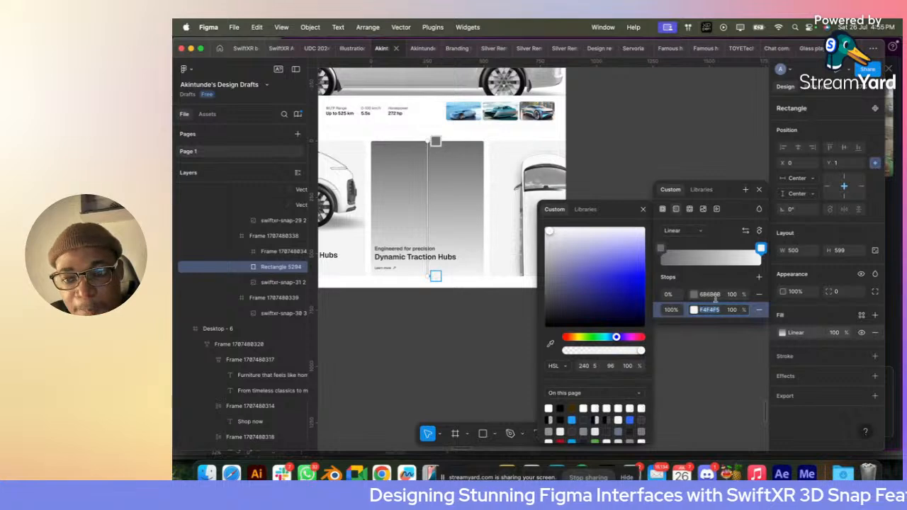
pyautogui.click(714, 295)
pyautogui.write('F4F4F5')
pyautogui.click(734, 294)
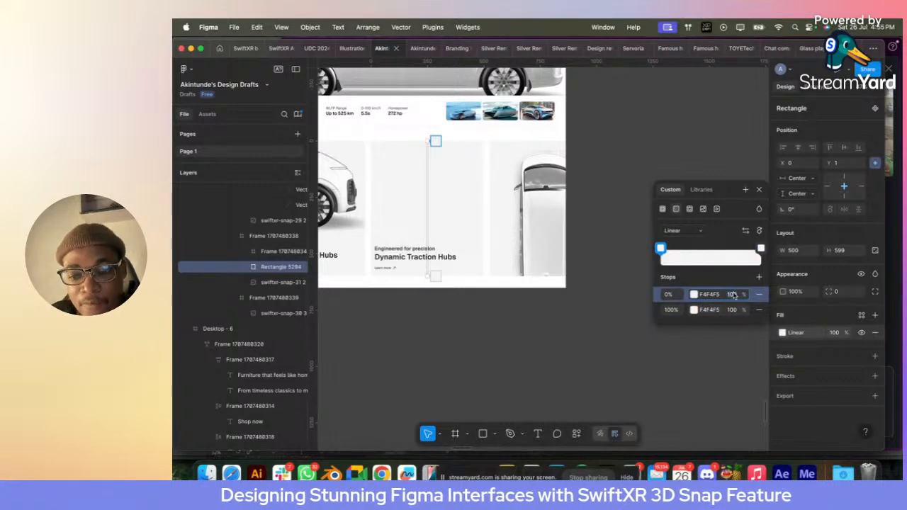
pyautogui.write('0')
pyautogui.press('Return')
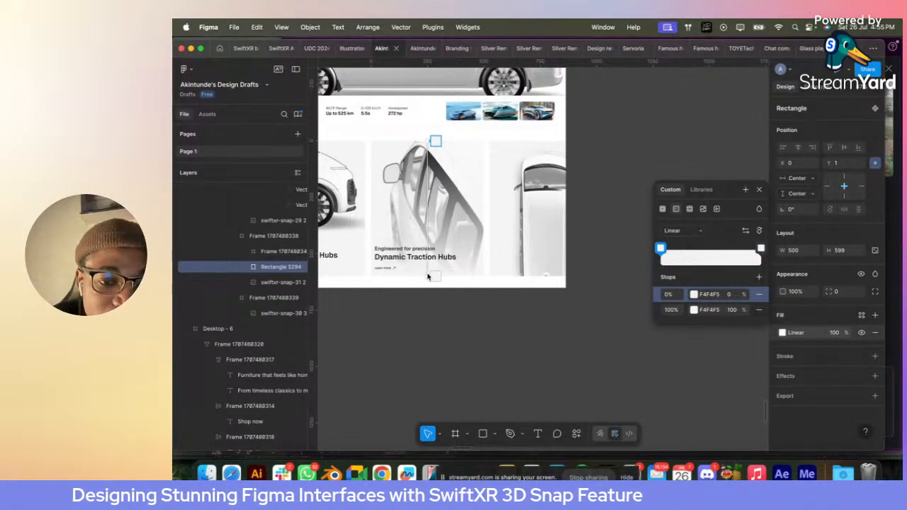
pyautogui.moveTo(427, 276); pyautogui.dragTo(428, 255)
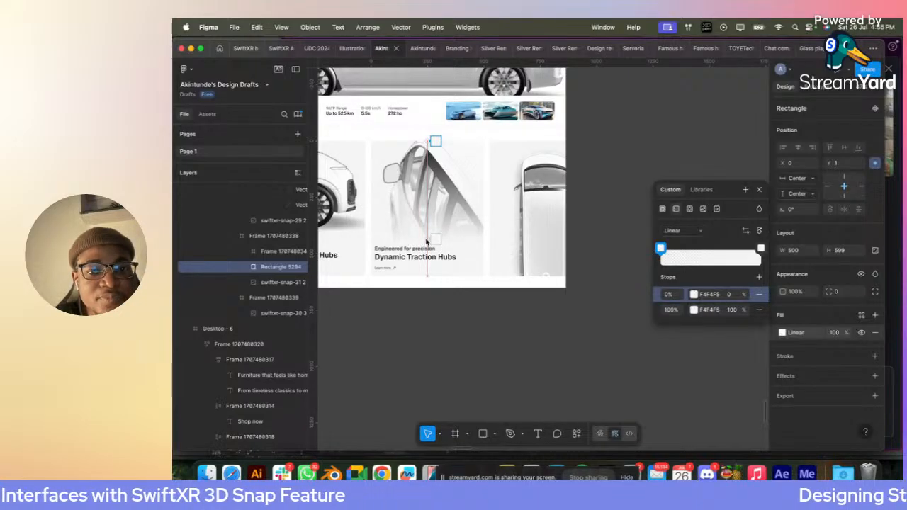
pyautogui.press('Escape')
# - Copy the second card's text block and gradient rectangle together into the third card, over its van image
pyautogui.click(537, 222)
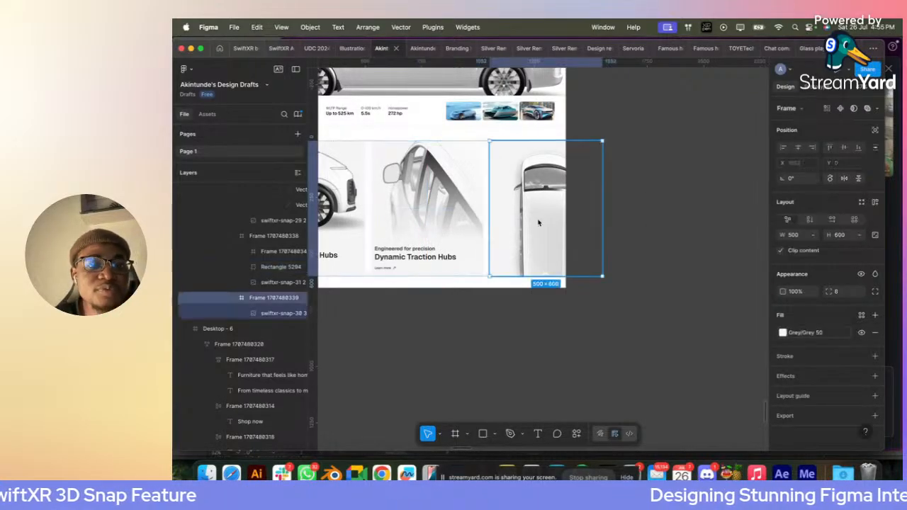
pyautogui.hscroll(-2, 538, 222)
pyautogui.click(485, 245)
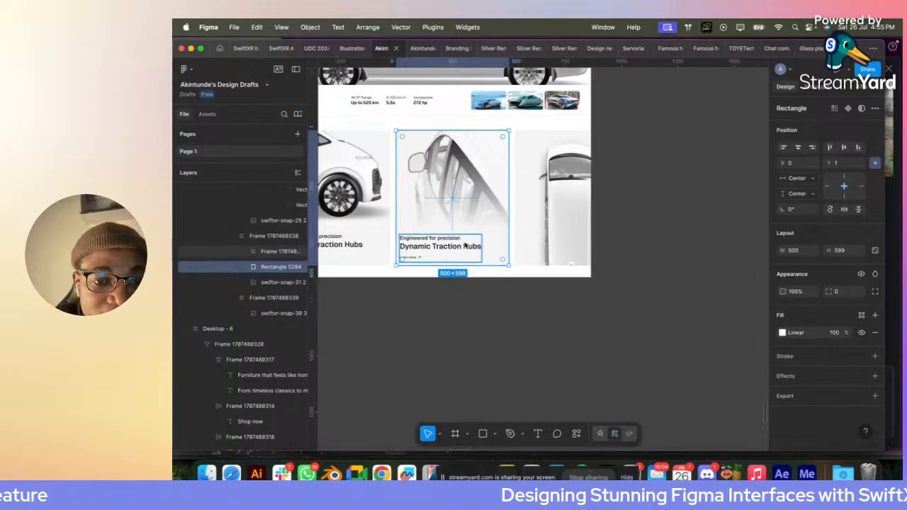
pyautogui.keyDown('shift'); pyautogui.click(268, 252); pyautogui.keyUp('shift')
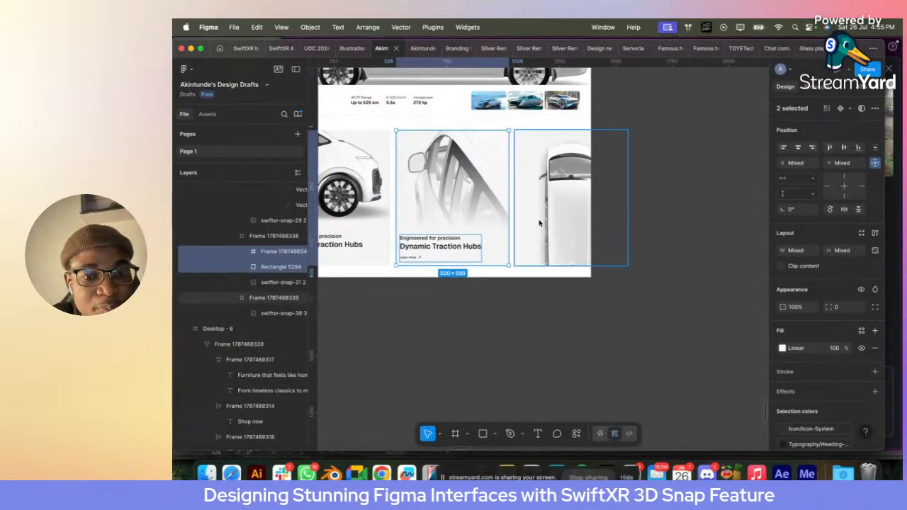
pyautogui.click(577, 211)
pyautogui.press('cmd+v')
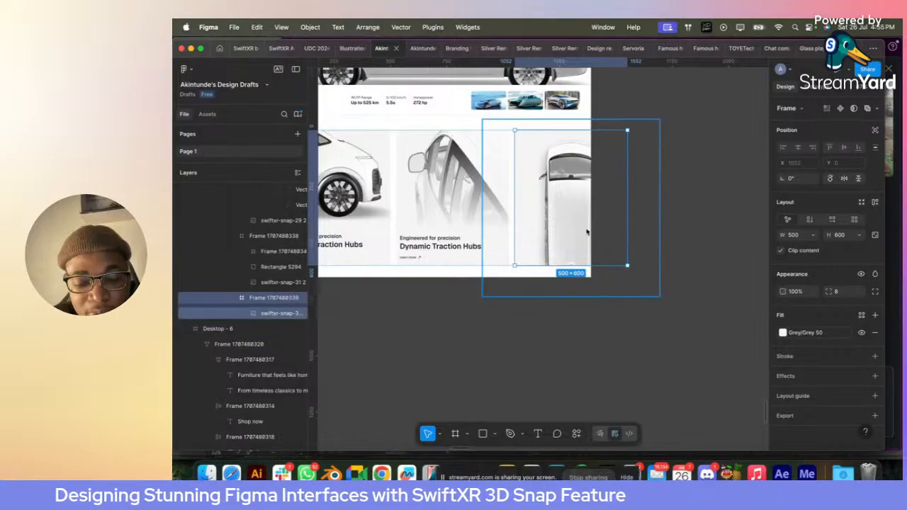
pyautogui.scroll(5, 535, 237)
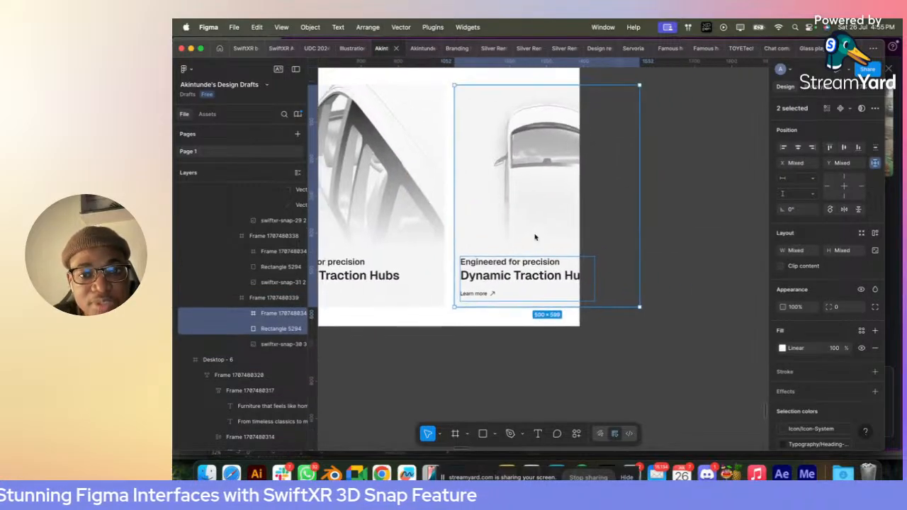
pyautogui.hscroll(-2, 535, 246)
pyautogui.scroll(-1, 535, 246)
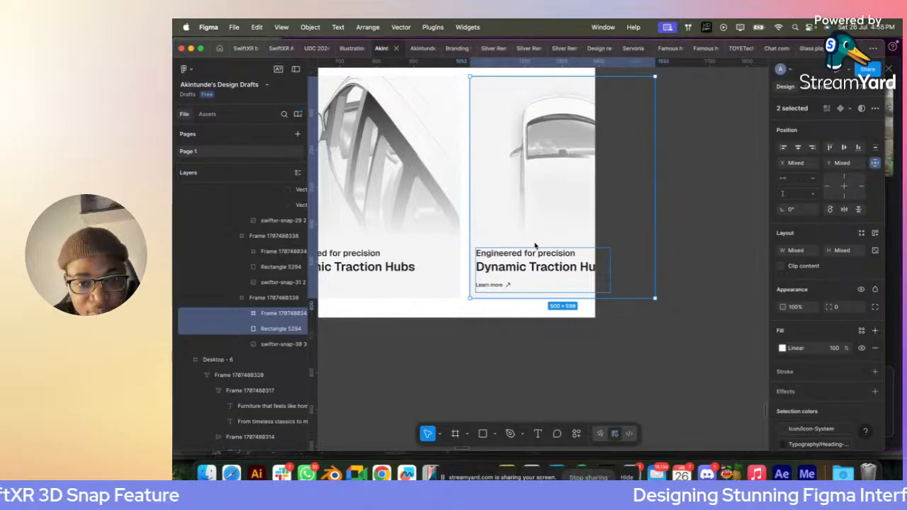
# - Present the Desktop - 7 frame as a prototype and hide the list of flows
pyautogui.click(679, 332)
pyautogui.scroll(-5, 679, 332)
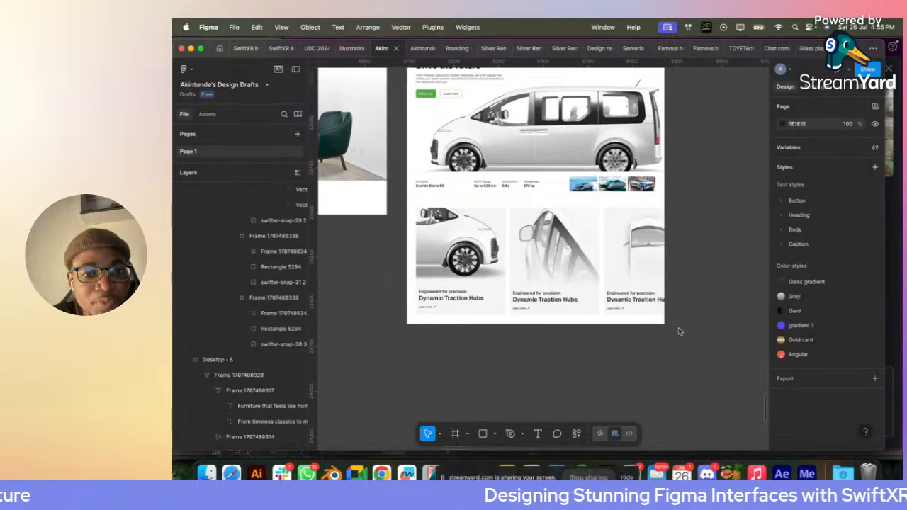
pyautogui.scroll(3, 679, 331)
pyautogui.hscroll(-1, 679, 332)
pyautogui.click(460, 111)
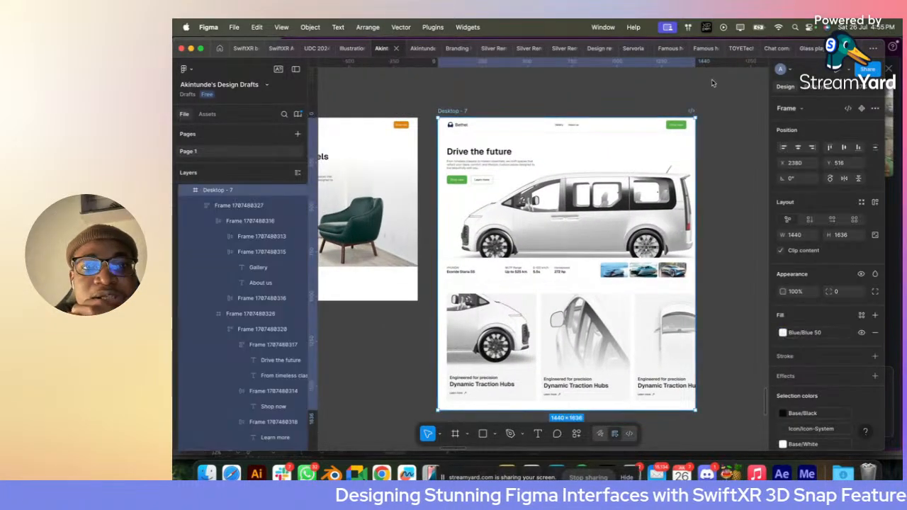
pyautogui.click(838, 71)
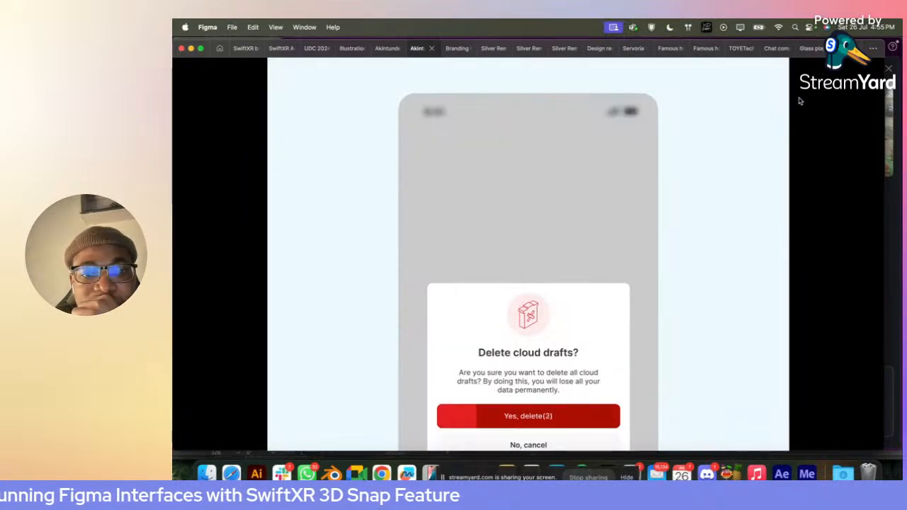
pyautogui.click(383, 49)
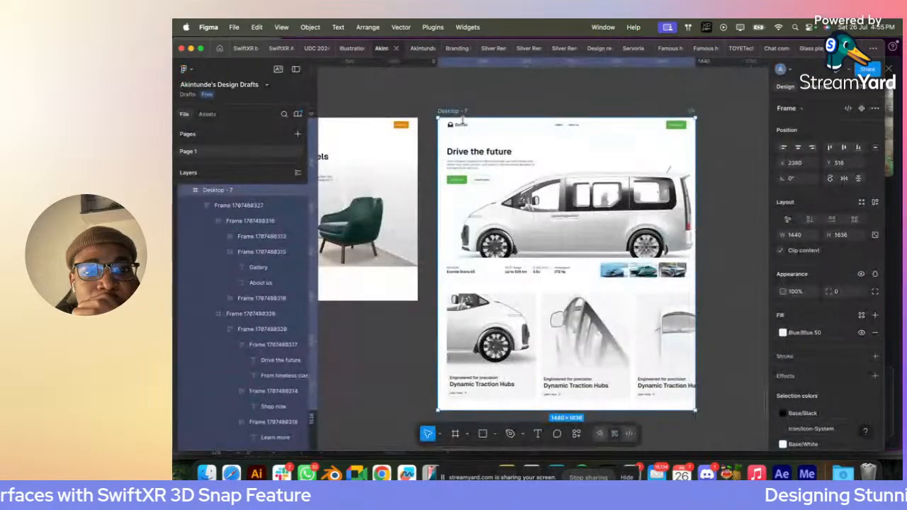
pyautogui.click(838, 71)
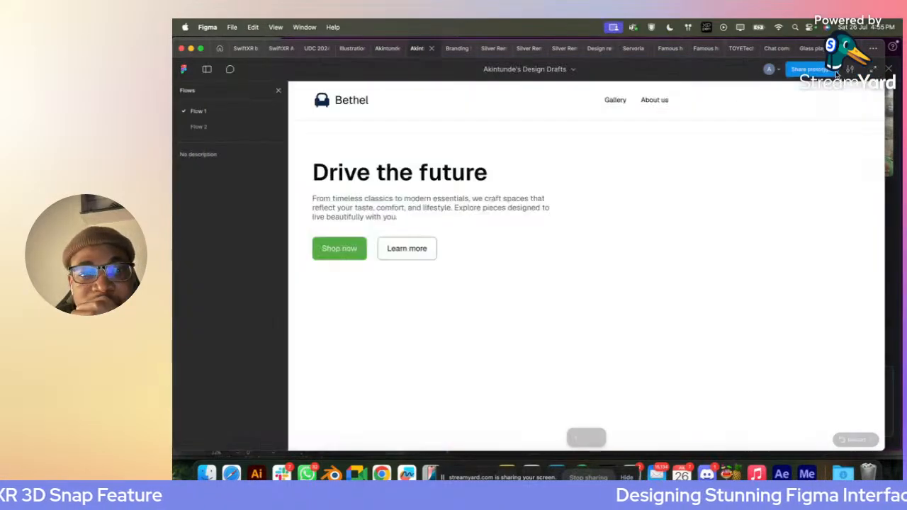
pyautogui.click(278, 91)
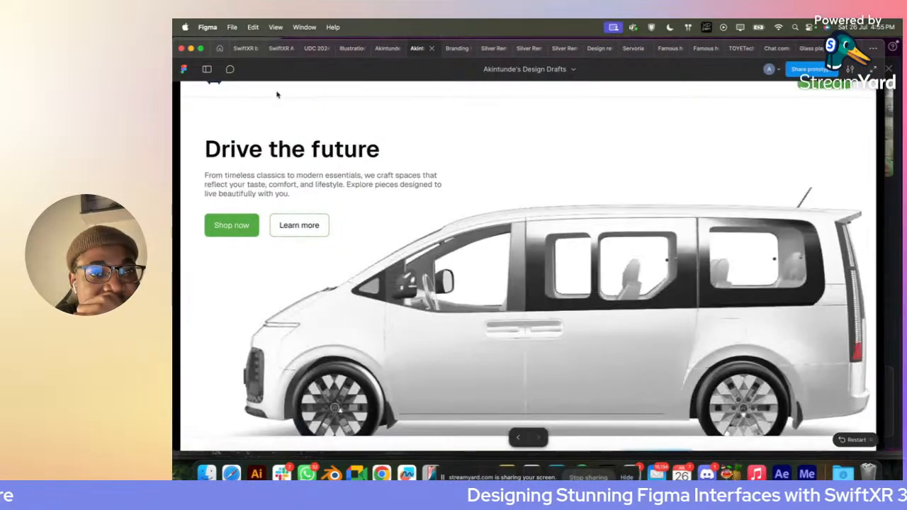
# - Choose Fit width scaling for the prototype, show it full screen and review the page from hero to van-image cards
pyautogui.click(859, 71)
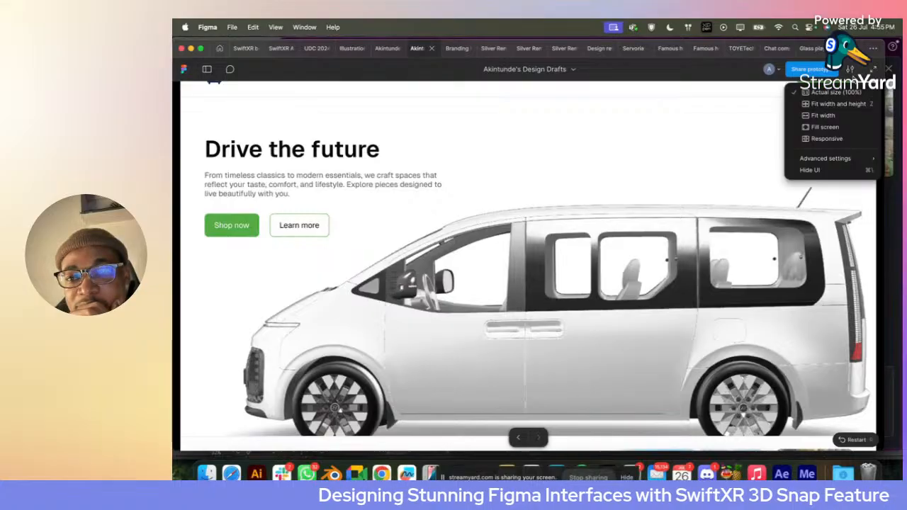
pyautogui.click(843, 116)
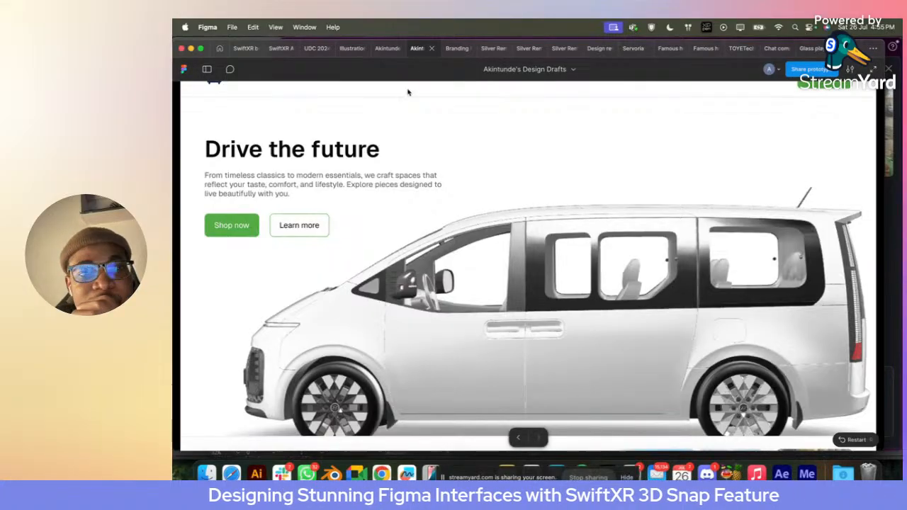
pyautogui.click(201, 48)
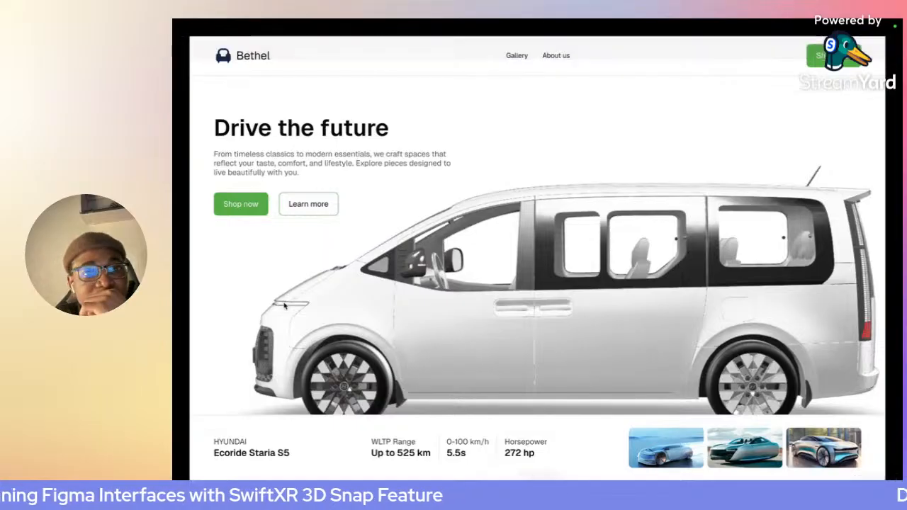
pyautogui.scroll(-5, 284, 305)
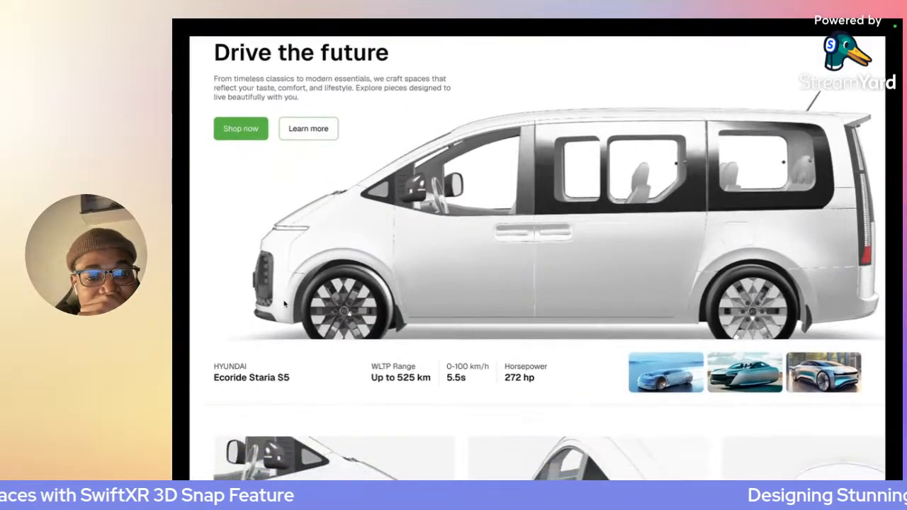
pyautogui.scroll(-2, 284, 305)
pyautogui.scroll(4, 284, 305)
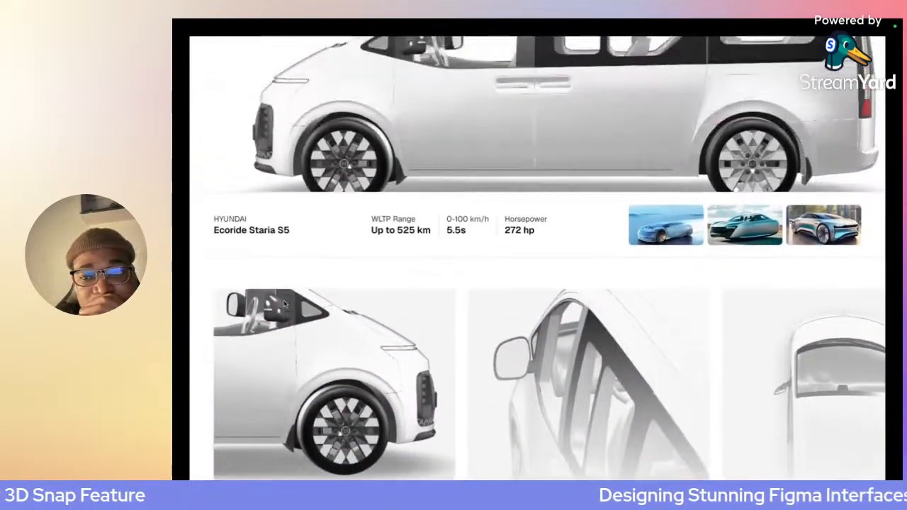
# - Examine the full-screen prototype page repeatedly from the Drive the future hero down to the captioned van-image cards
pyautogui.scroll(-3, 284, 305)
pyautogui.scroll(4, 284, 305)
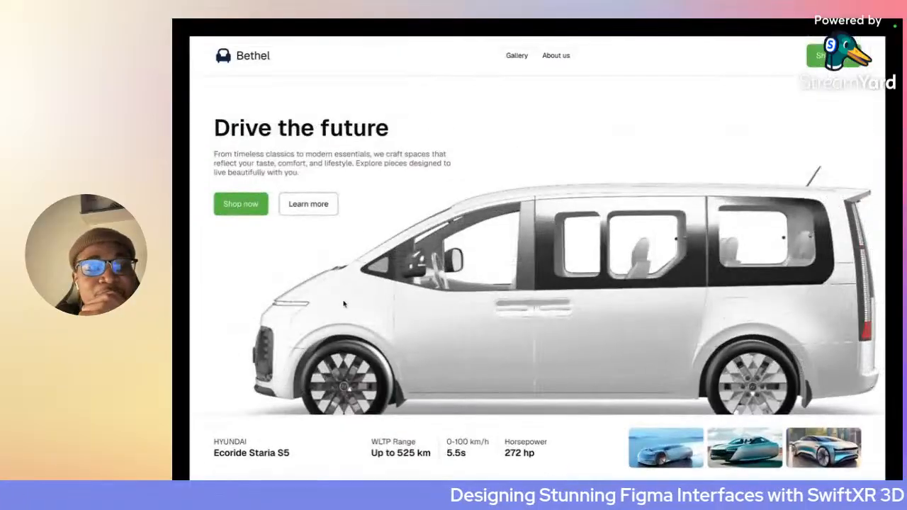
pyautogui.scroll(-6, 424, 310)
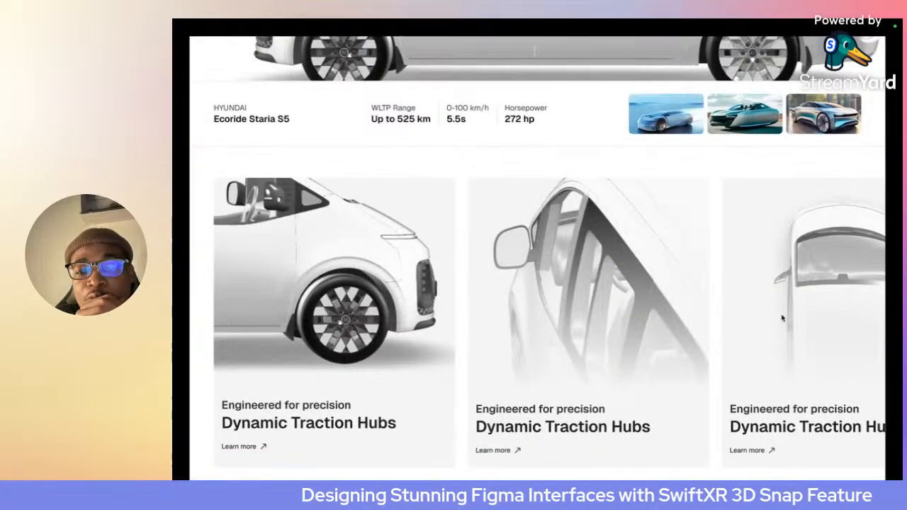
pyautogui.scroll(4, 615, 317)
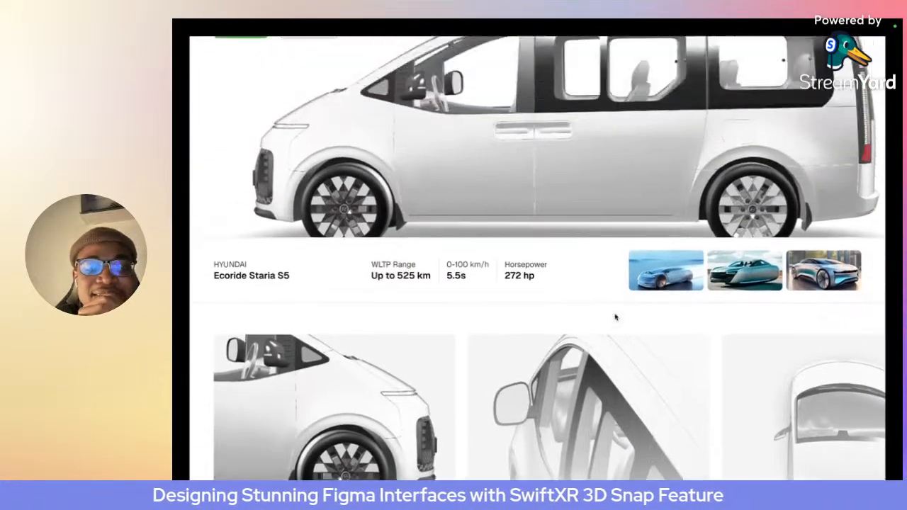
pyautogui.scroll(1, 615, 317)
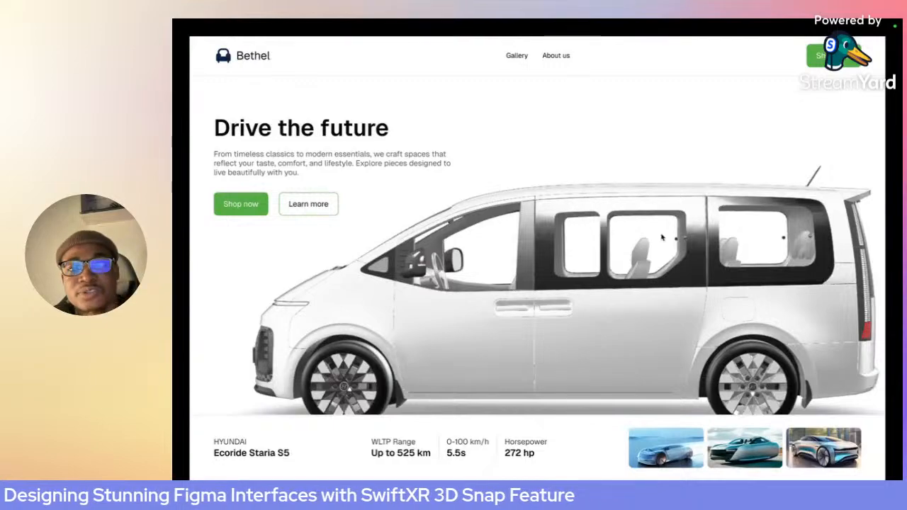
pyautogui.scroll(-3, 435, 254)
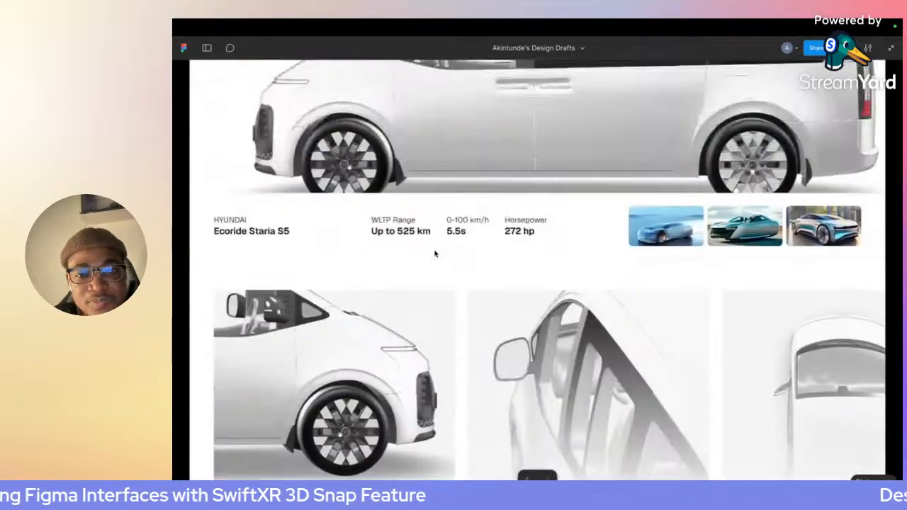
pyautogui.scroll(3, 435, 254)
pyautogui.scroll(-4, 435, 253)
pyautogui.scroll(4, 435, 254)
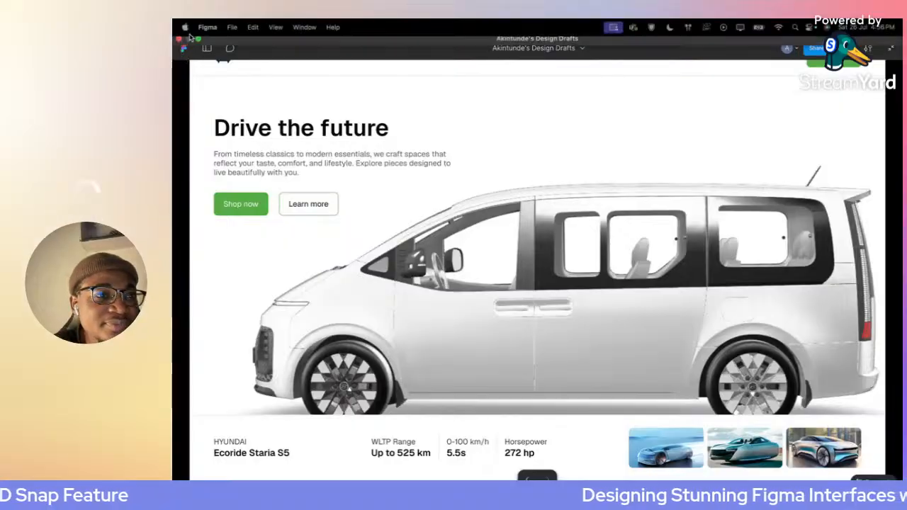
# - Leave the full-screen prototype, switch back to Figma and open the design drafts file
pyautogui.click(189, 39)
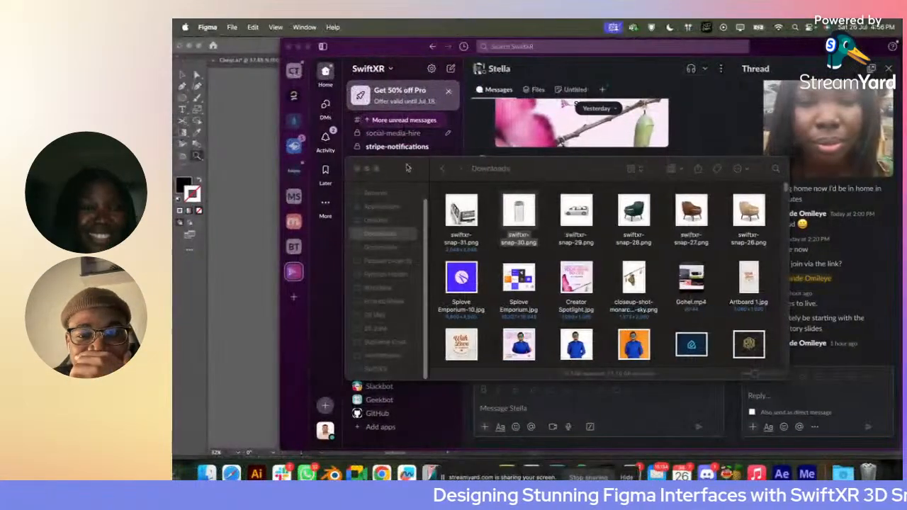
pyautogui.click(224, 360)
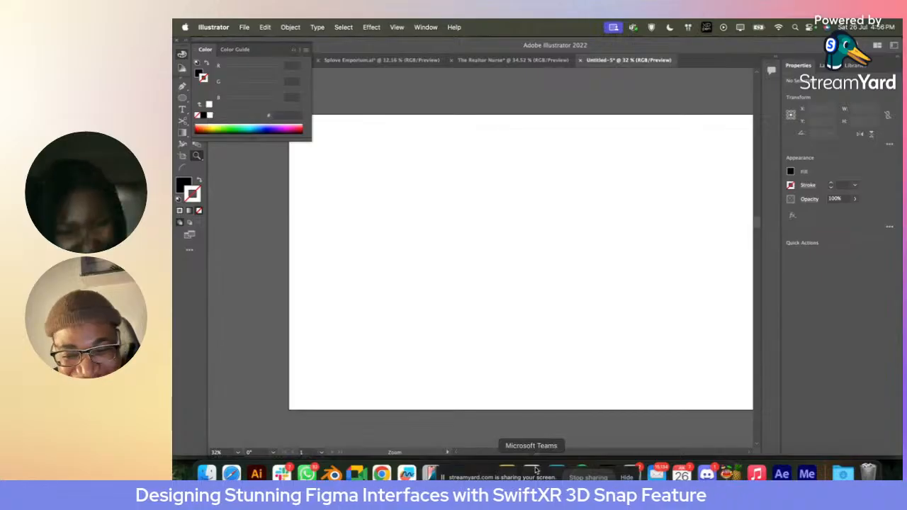
pyautogui.moveTo(524, 475); pyautogui.dragTo(354, 379)
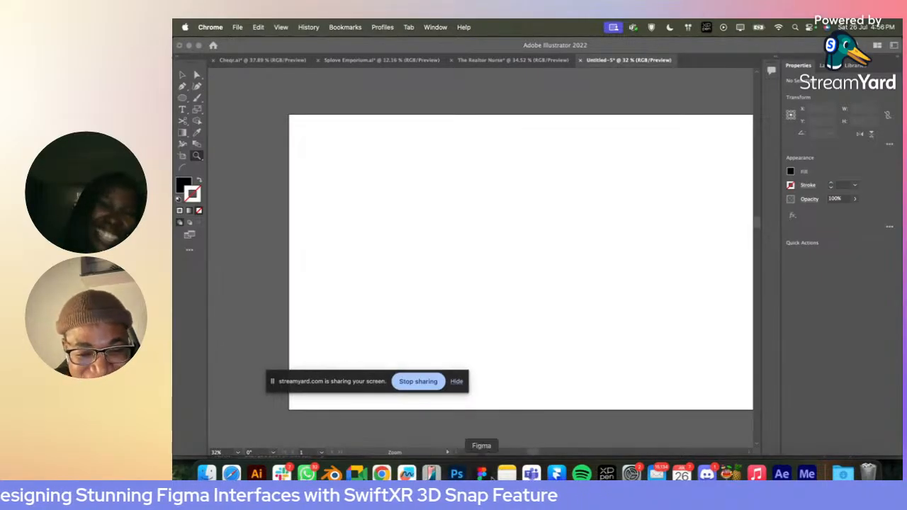
pyautogui.click(482, 473)
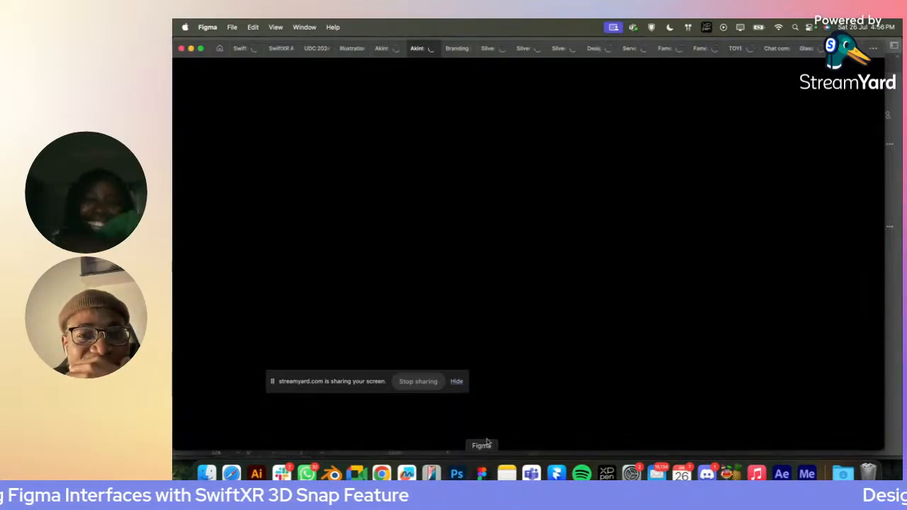
pyautogui.click(381, 48)
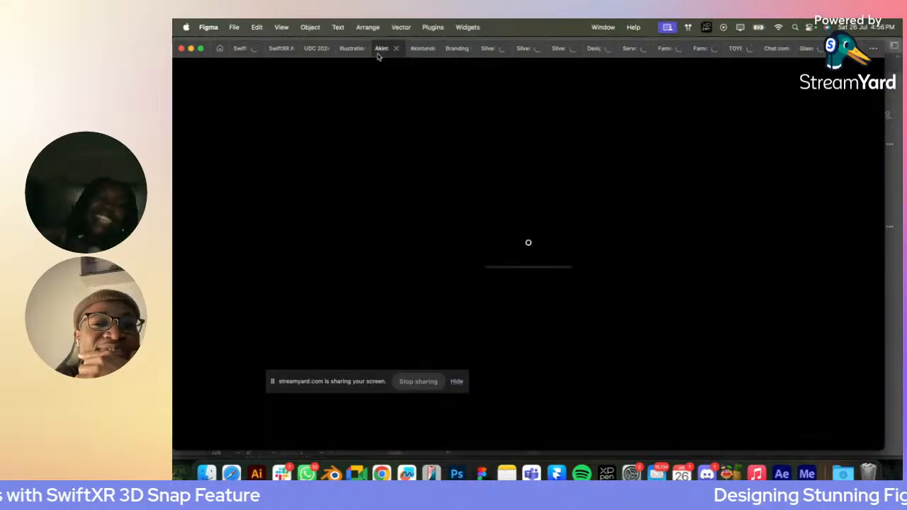
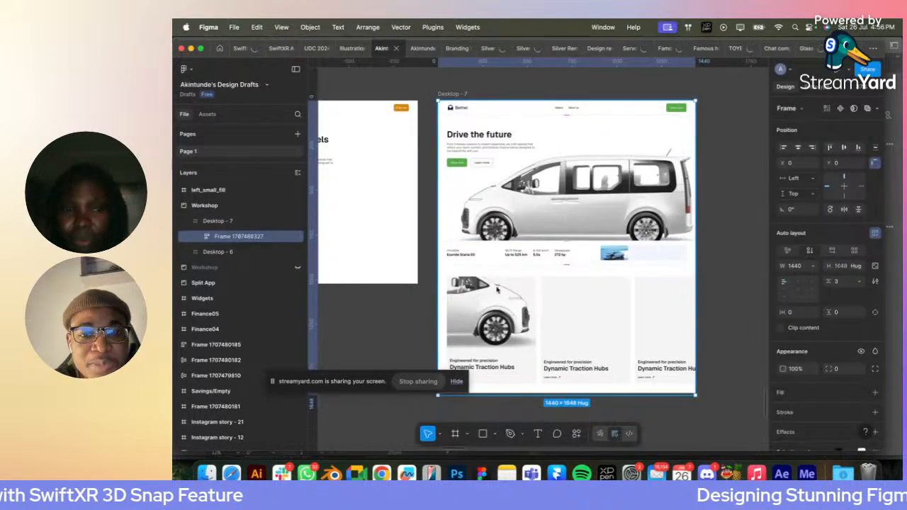
pyautogui.press('super+d')
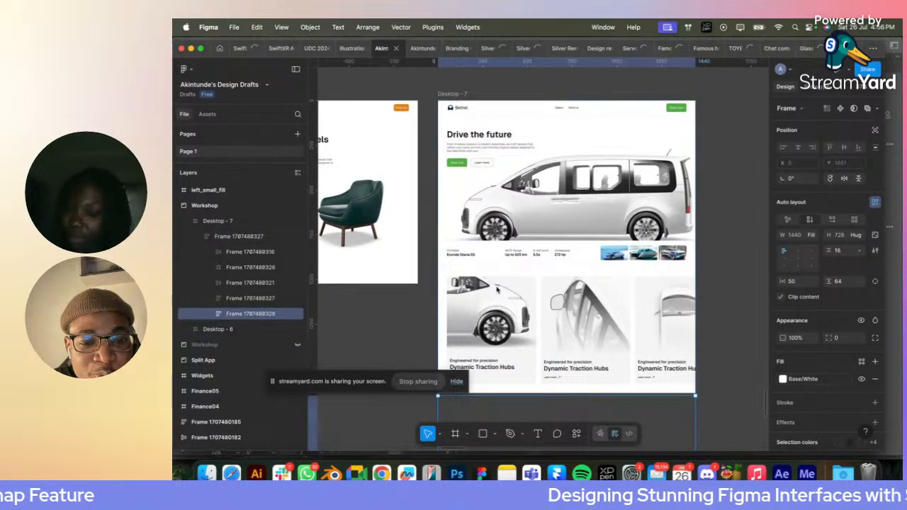
pyautogui.press('-')
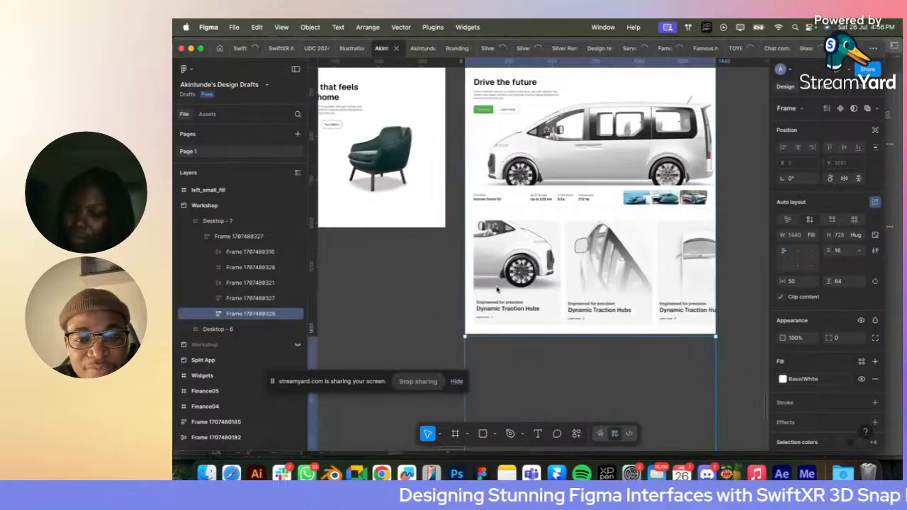
pyautogui.press('Delete')
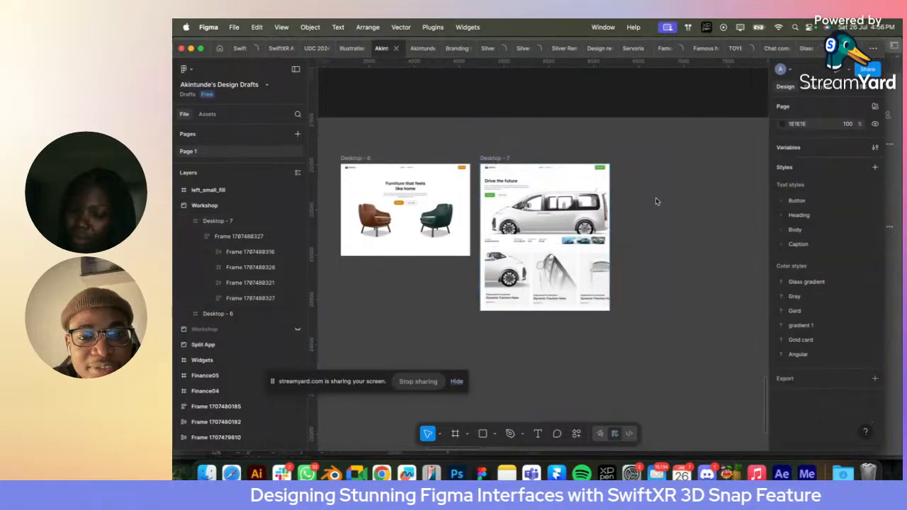
# - Apply auto layout to the Desktop - 7 frame and set its item spacing to 0
pyautogui.click(507, 158)
pyautogui.hotkey('shift', 'a')
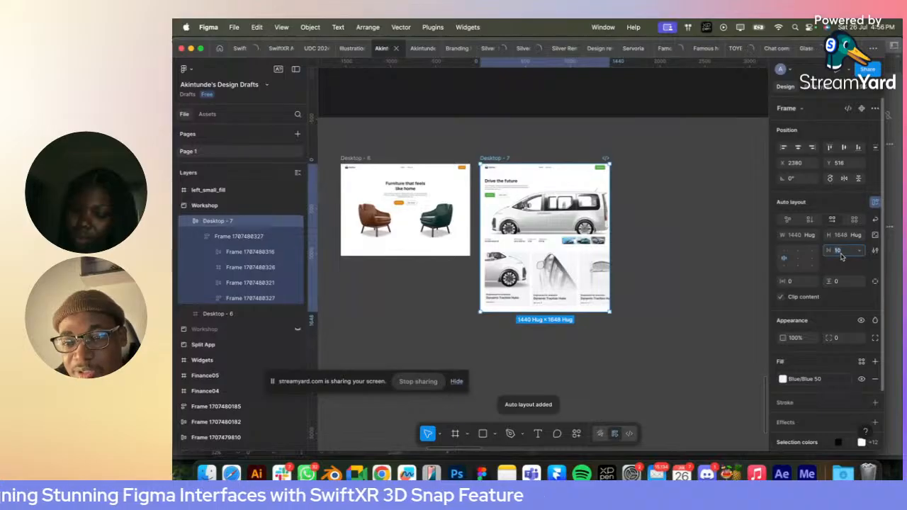
pyautogui.click(840, 253)
pyautogui.write('0')
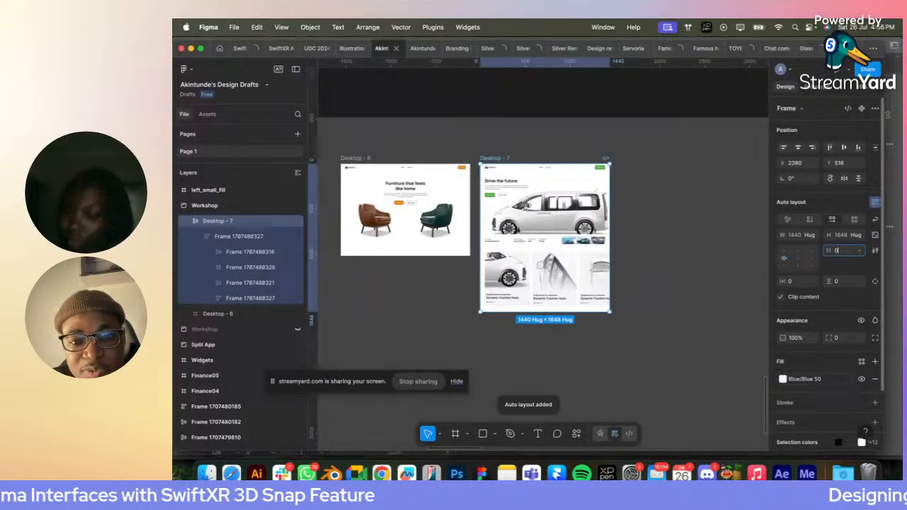
pyautogui.press('Return')
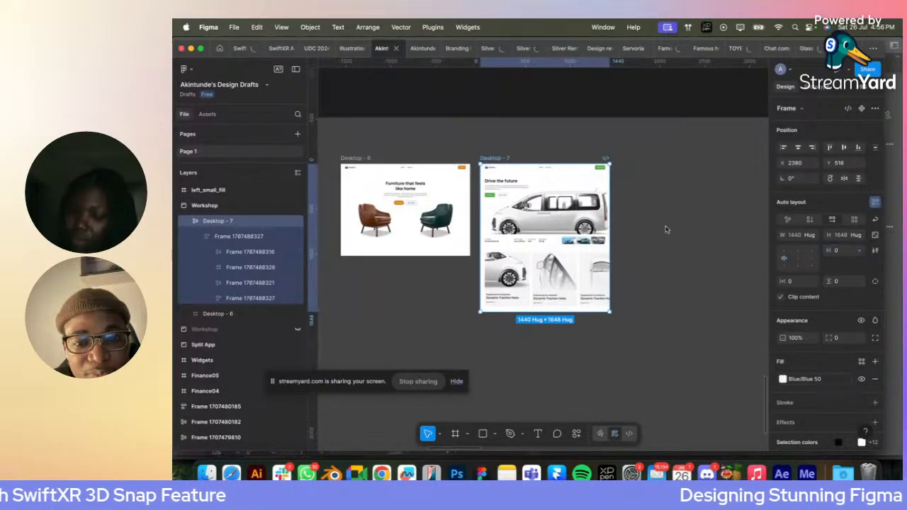
# - Duplicate the "Dynamic Traction Hubs" card section within the Desktop - 7 frame
pyautogui.keyDown('super'); pyautogui.click(550, 309); pyautogui.keyUp('super')
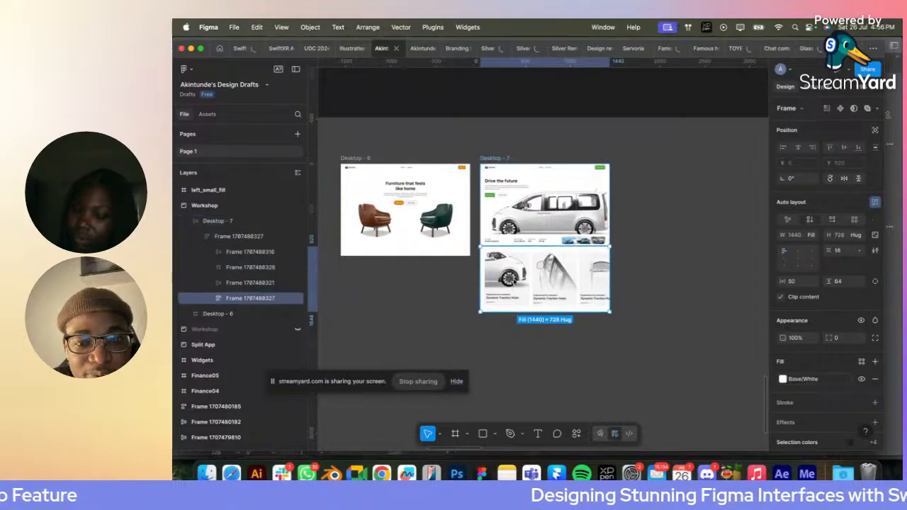
pyautogui.press('super+d')
pyautogui.scroll(-2, 552, 346)
pyautogui.scroll(5, 550, 346)
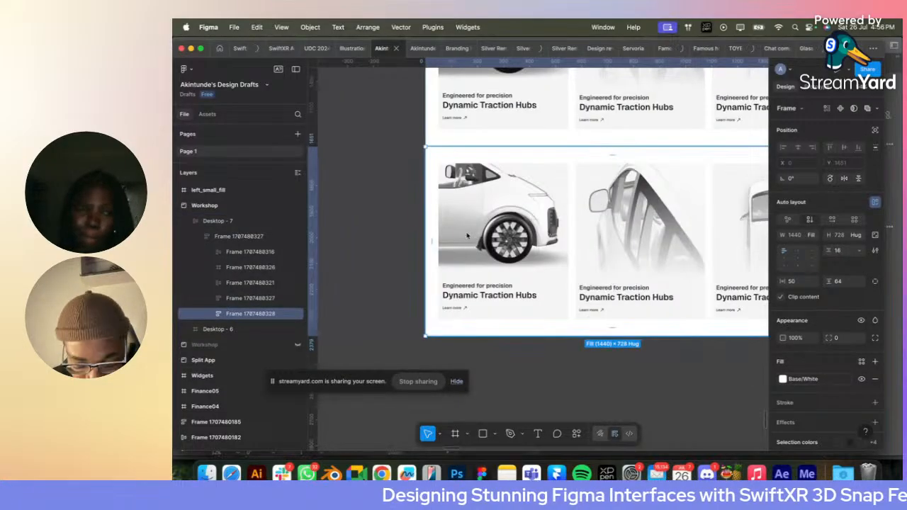
# - Delete the three feature cards inside the duplicated section, keeping their empty container frame
pyautogui.hotkey('shift', 'a')
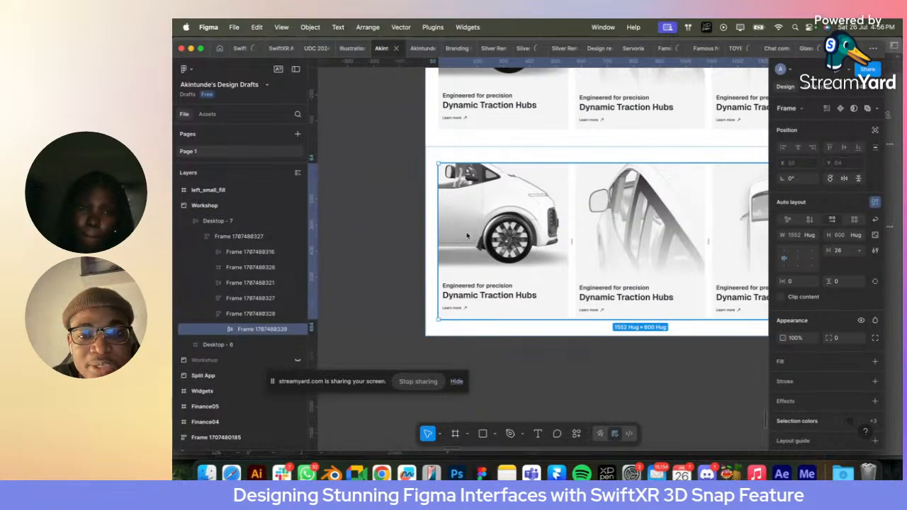
pyautogui.click(224, 330)
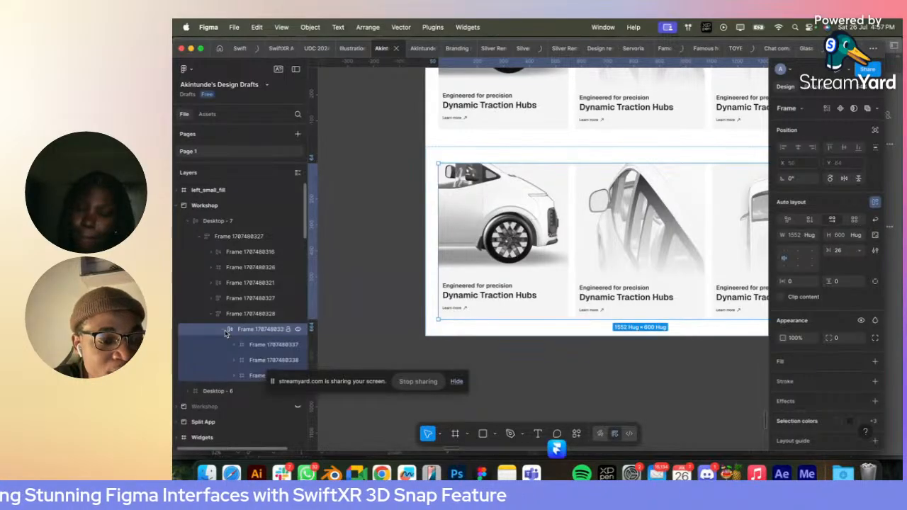
pyautogui.press('Return')
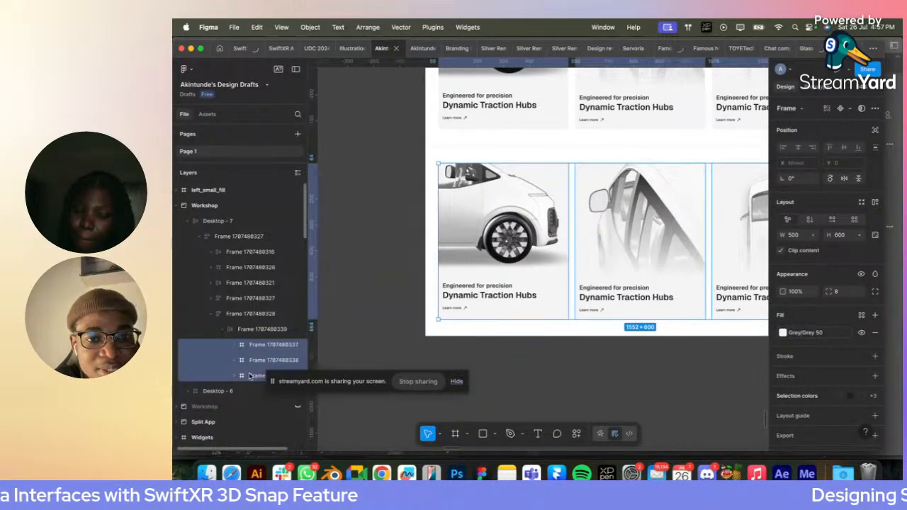
pyautogui.press('Delete')
# - Fill the empty container frame with the Grey 50 library color
pyautogui.click(248, 333)
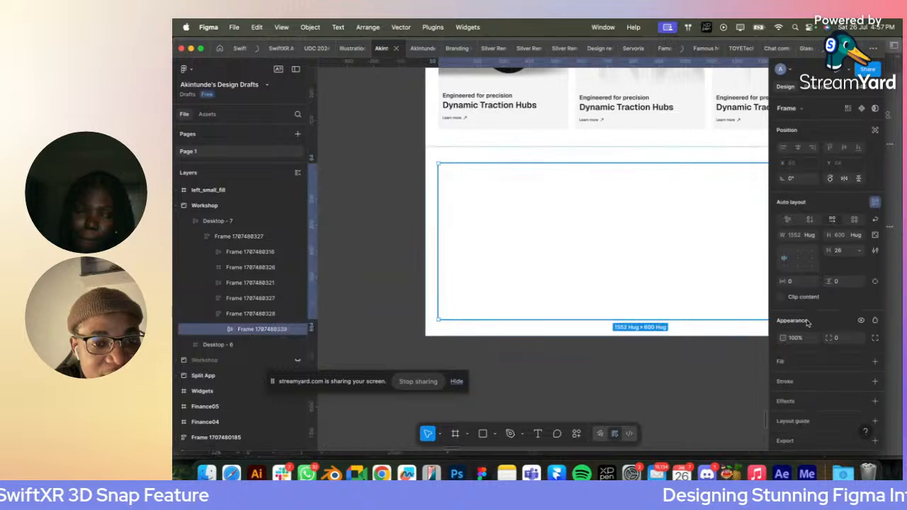
pyautogui.click(861, 360)
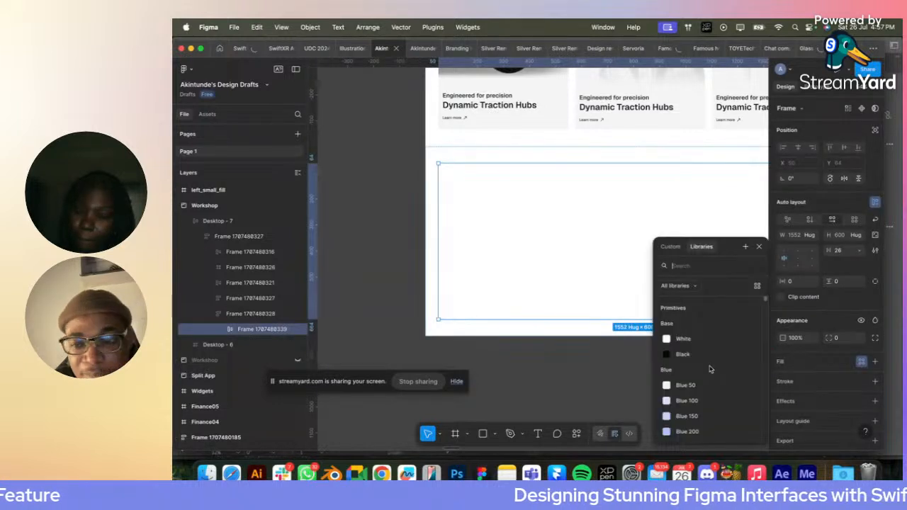
pyautogui.write('grey')
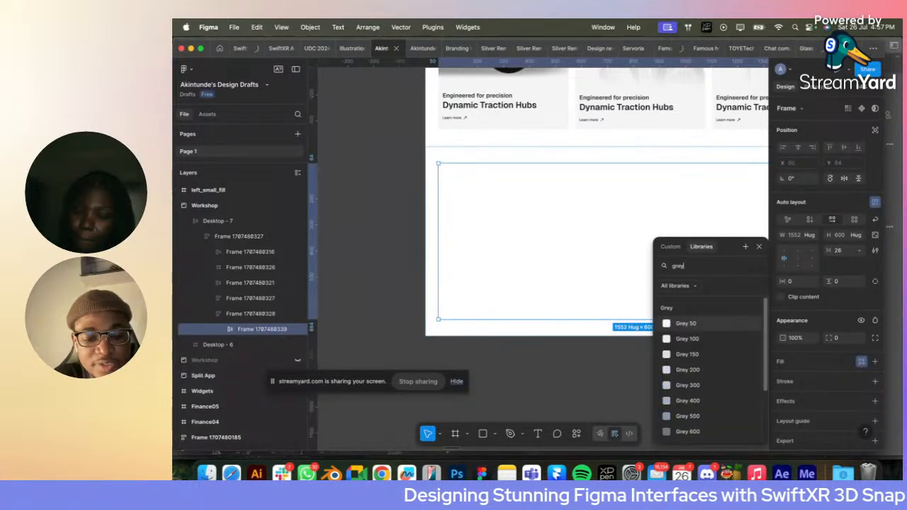
pyautogui.click(685, 324)
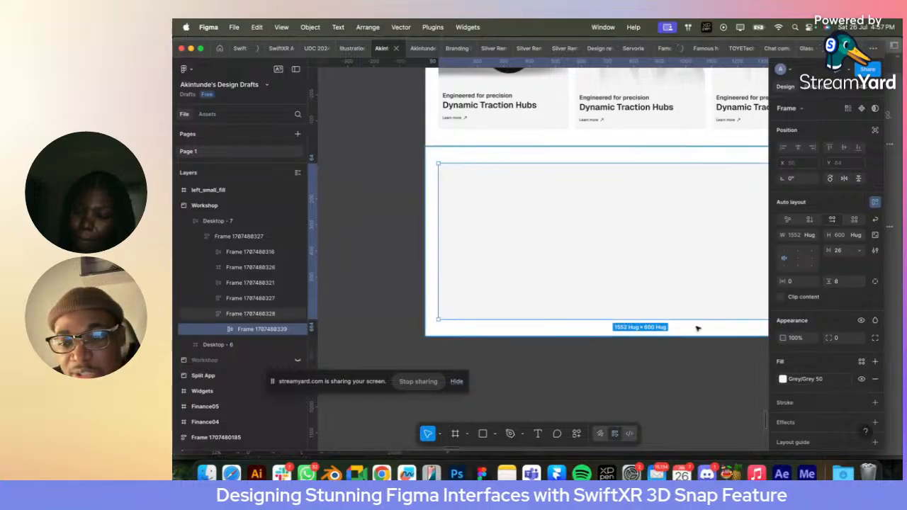
pyautogui.click(650, 358)
# - Set the grey container's width to fill its parent section
pyautogui.hscroll(2, 649, 358)
pyautogui.scroll(-2, 648, 358)
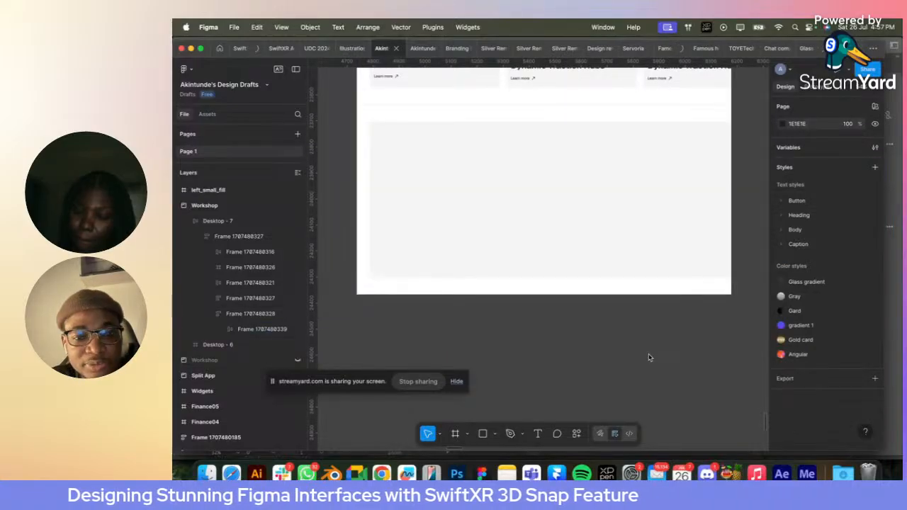
pyautogui.click(471, 235)
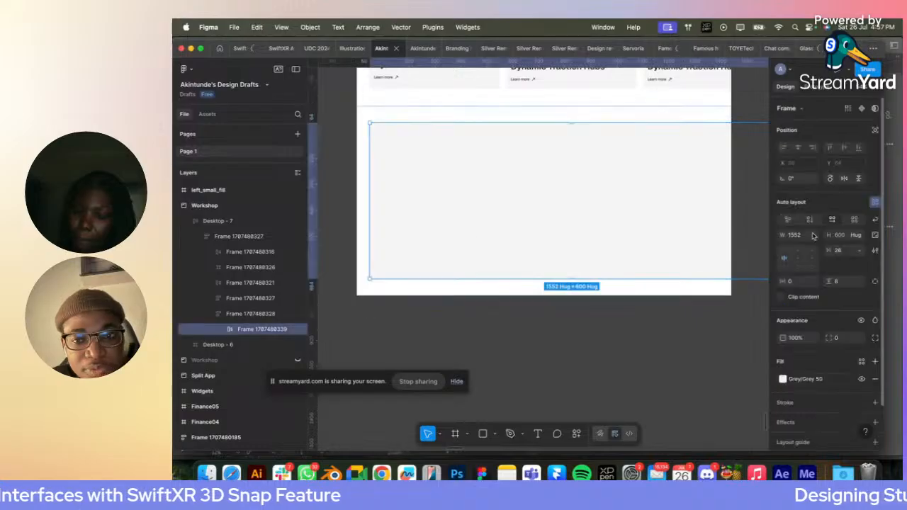
pyautogui.click(814, 235)
pyautogui.click(821, 246)
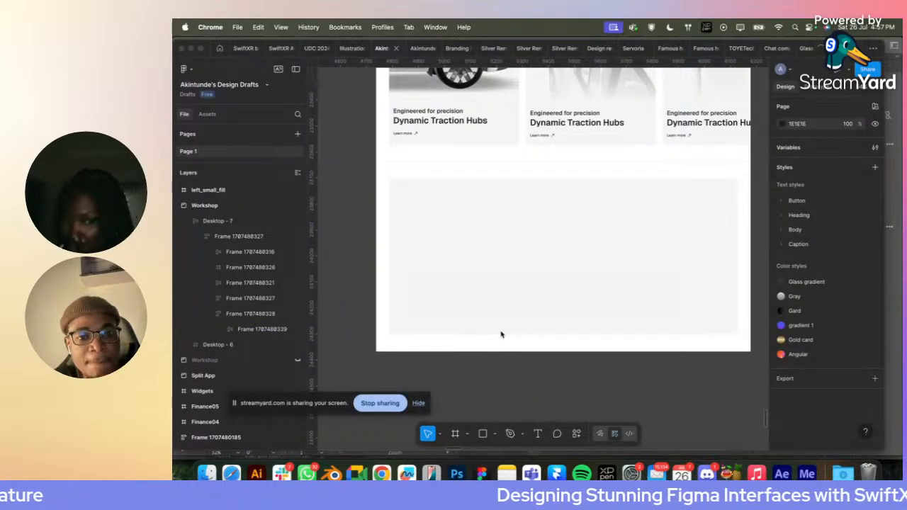
# - Copy the first card's "Engineered for precision" and "Dynamic Traction Hubs" text group into the empty grey container
pyautogui.scroll(-1, 501, 334)
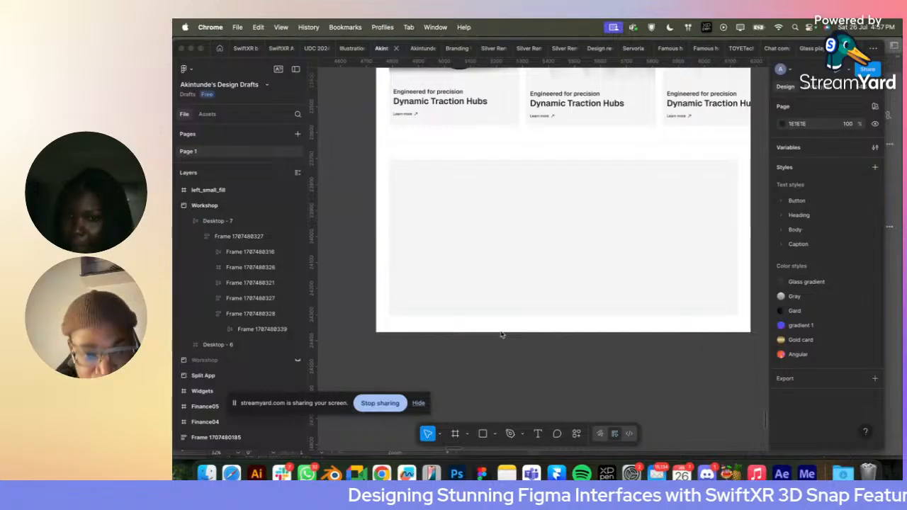
pyautogui.hscroll(-5, 501, 334)
pyautogui.scroll(2, 501, 334)
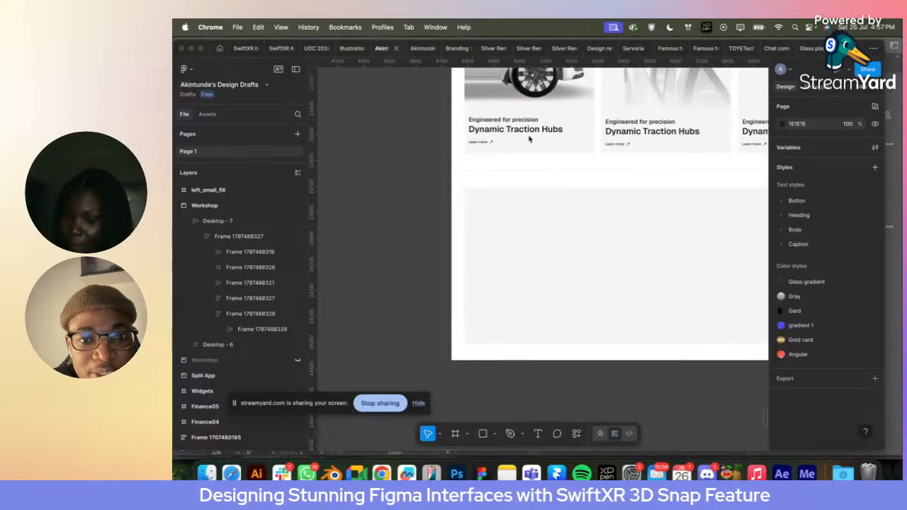
pyautogui.click(513, 131)
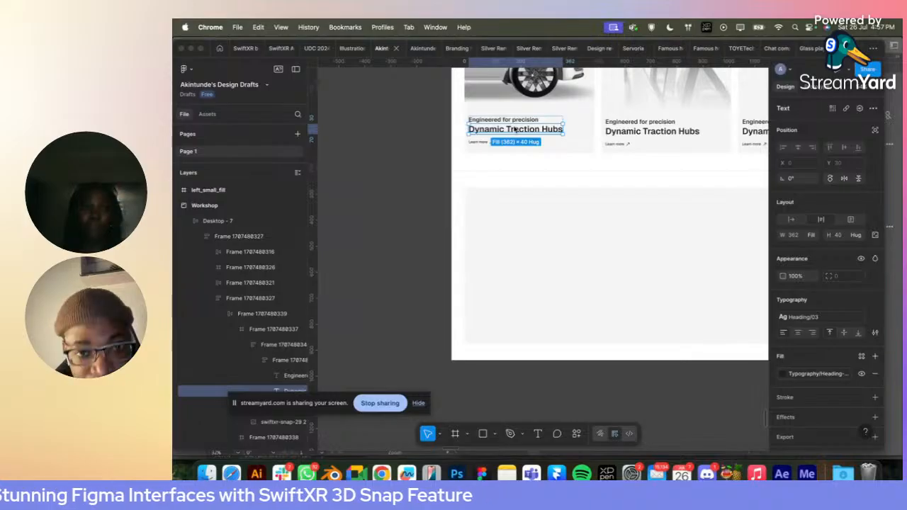
pyautogui.click(515, 130)
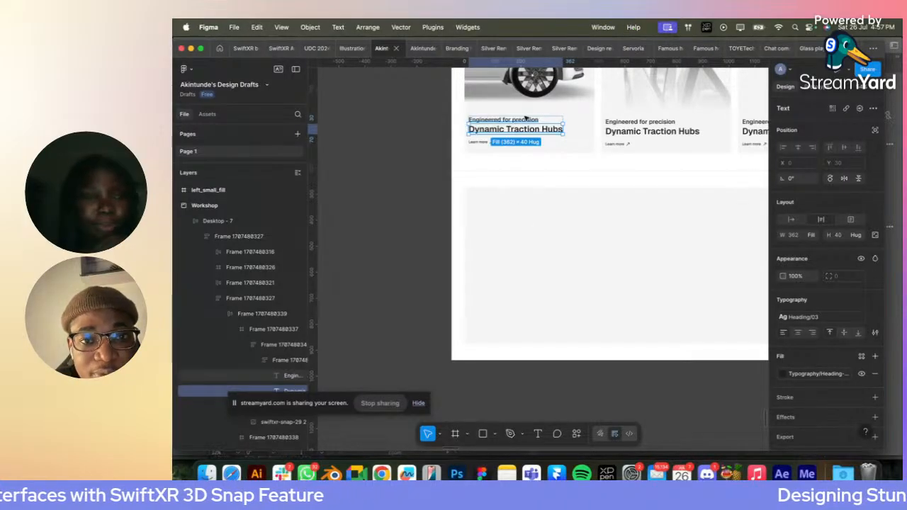
pyautogui.click(554, 122)
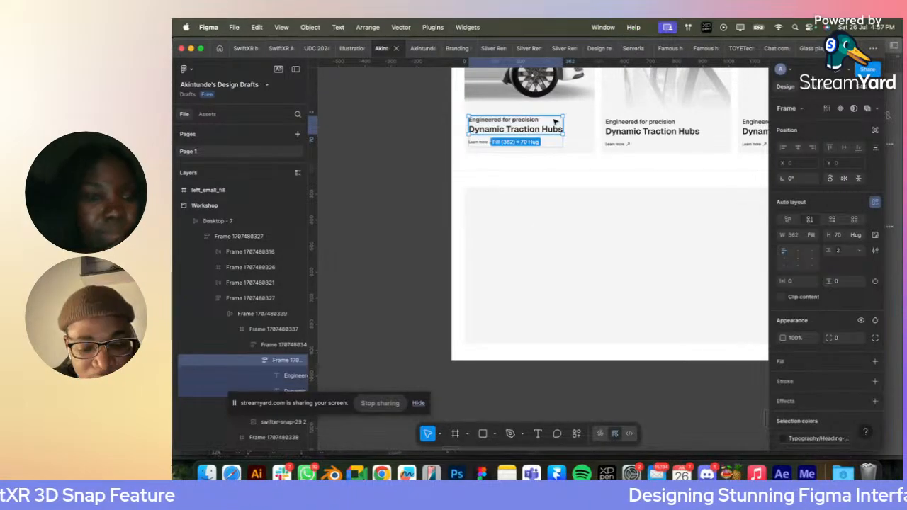
pyautogui.click(522, 216)
pyautogui.press('super+v')
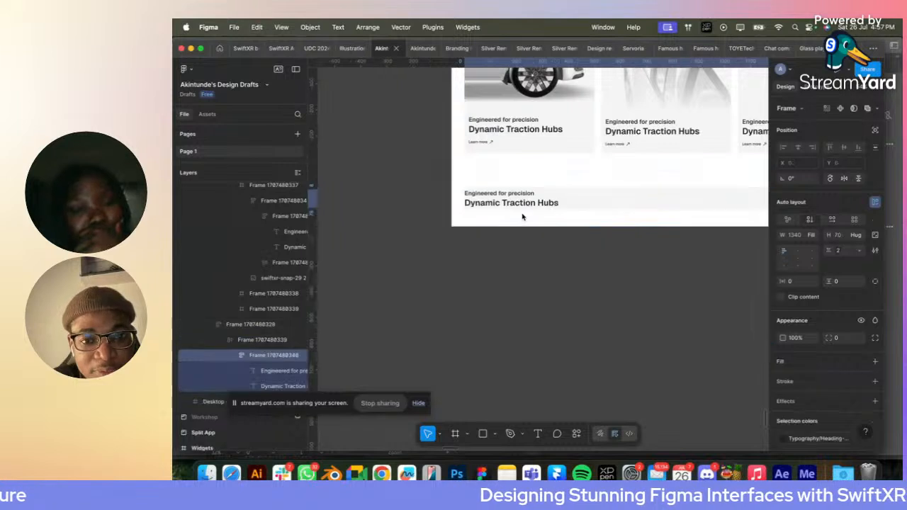
# - Move the pasted "Engineered for precision" line below the "Dynamic Traction Hubs" heading
pyautogui.scroll(5, 499, 200)
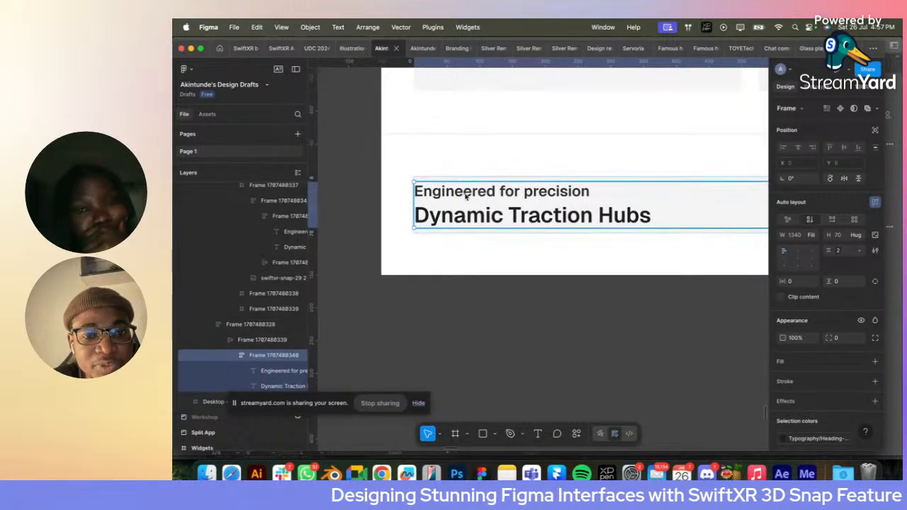
pyautogui.click(466, 196)
pyautogui.press('Down')
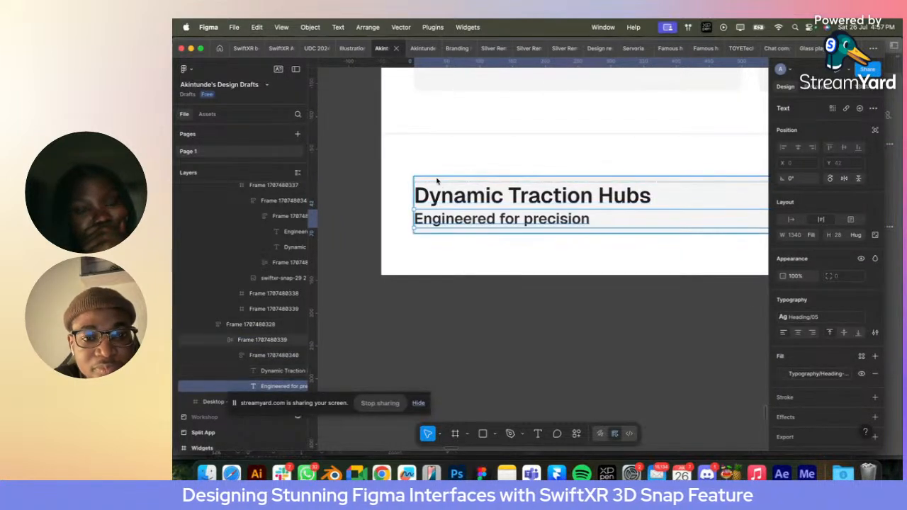
# - Stretch the grey container to a height of about 386 and set its horizontal padding to 20
pyautogui.click(436, 180)
pyautogui.moveTo(553, 233); pyautogui.dragTo(556, 429)
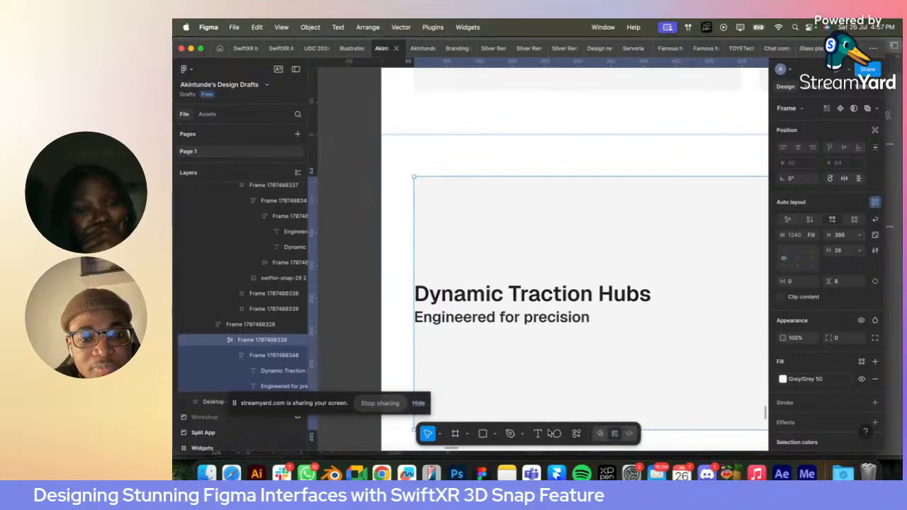
pyautogui.click(794, 285)
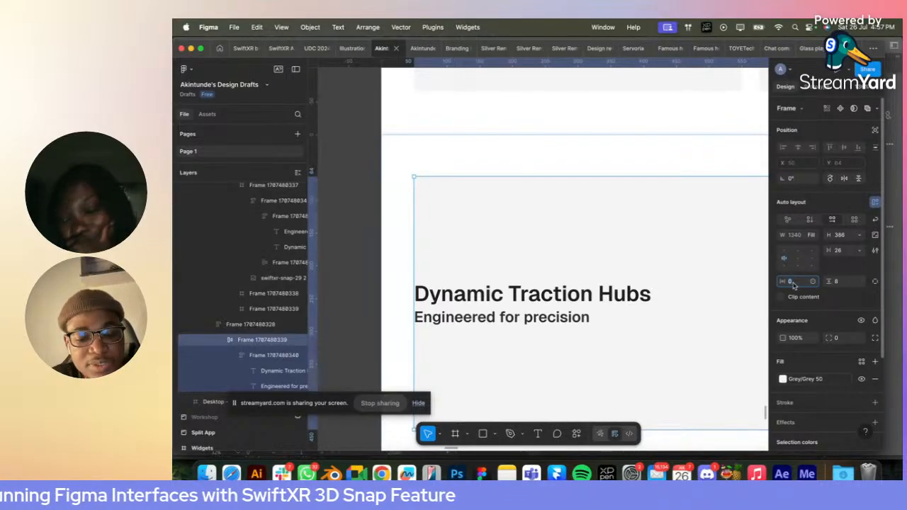
pyautogui.write('20')
pyautogui.press('Return')
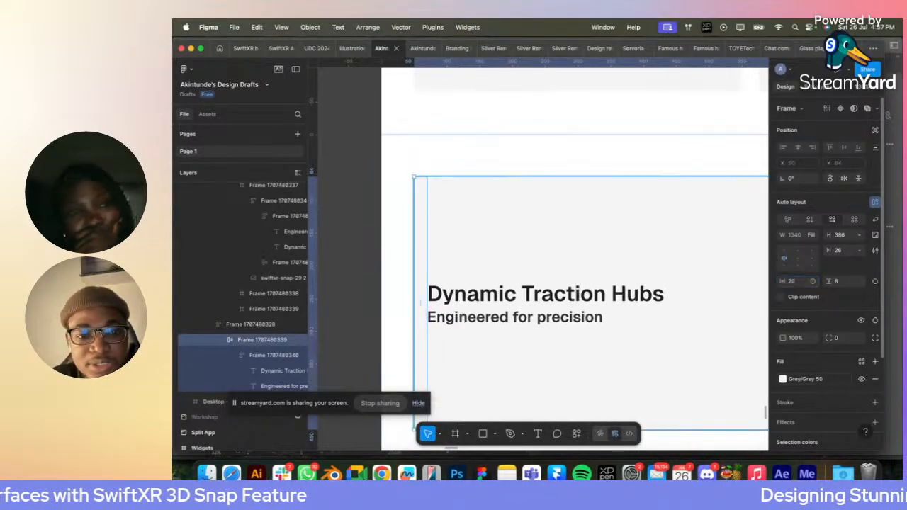
# - Align the grey container's content to its top left and set its vertical padding to 20
pyautogui.scroll(-5, 550, 276)
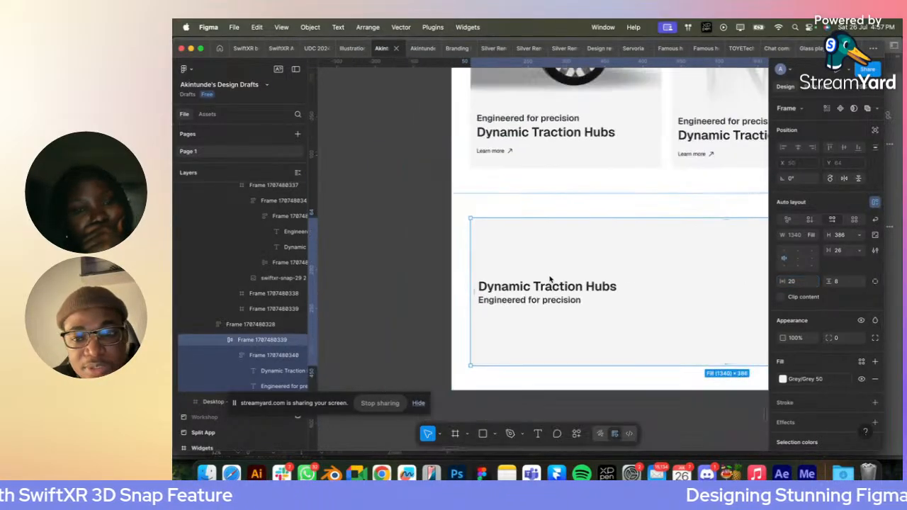
pyautogui.click(785, 249)
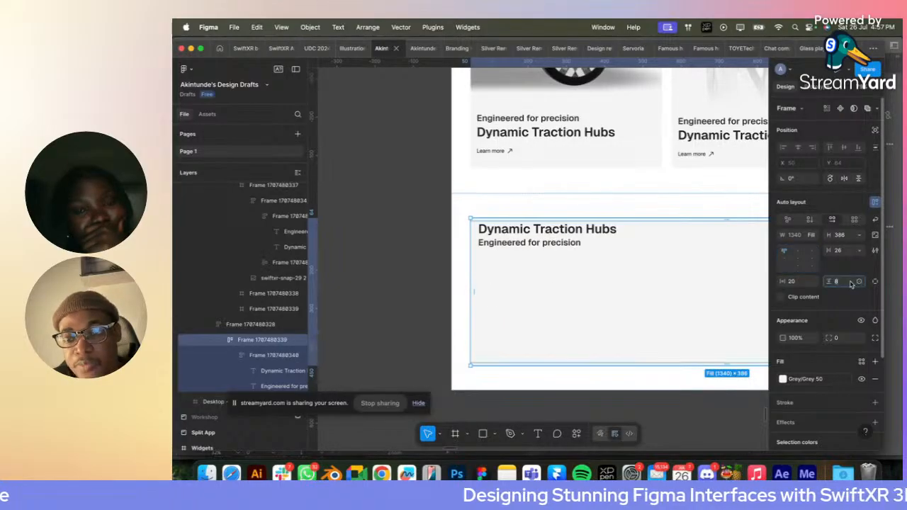
pyautogui.write('20')
pyautogui.press('Return')
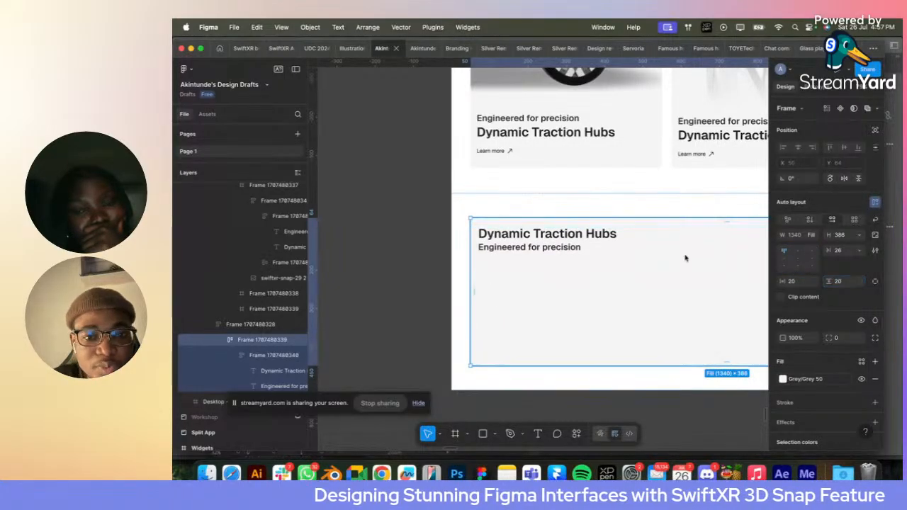
# - Replace the "Dynamic Traction Hubs" heading in the grey container with "Ecoride Staria S5"
pyautogui.scroll(-3, 553, 271)
pyautogui.hscroll(2, 553, 272)
pyautogui.scroll(-2, 548, 272)
pyautogui.hscroll(-3, 547, 273)
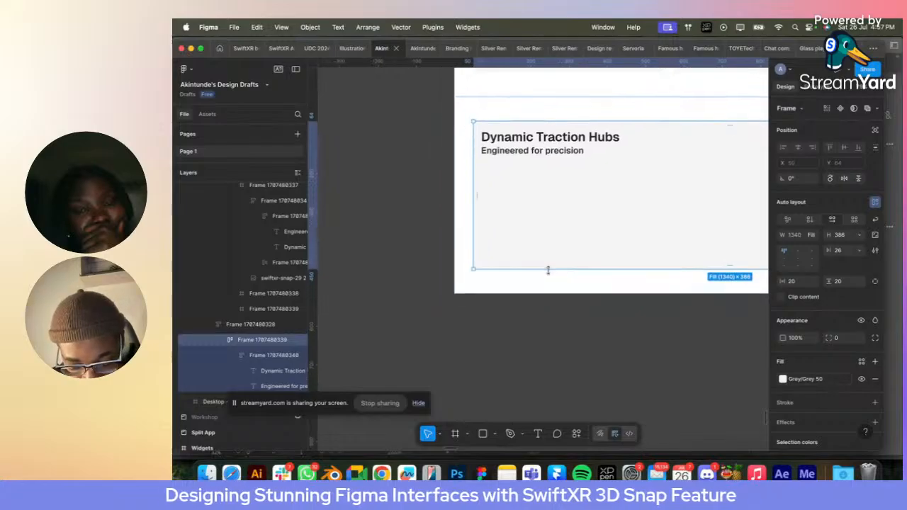
pyautogui.doubleClick(534, 138)
pyautogui.write('Ecori')
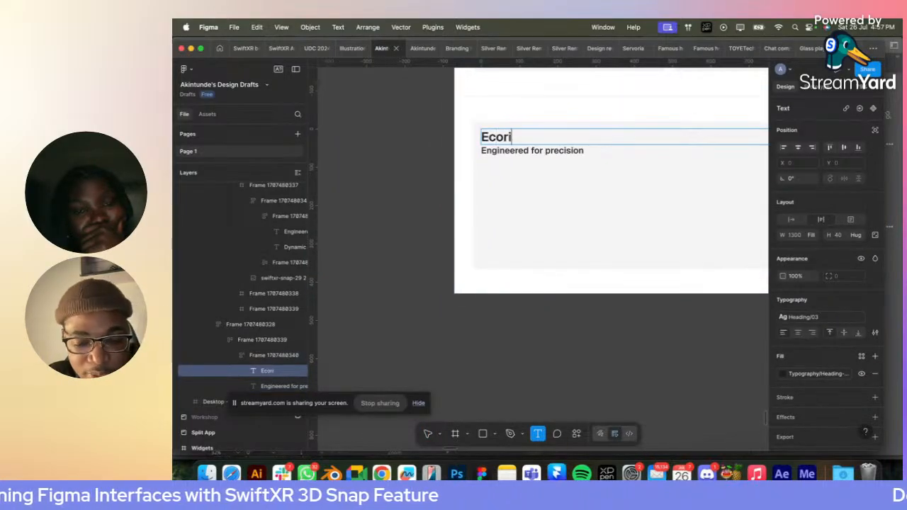
pyautogui.write('de S')
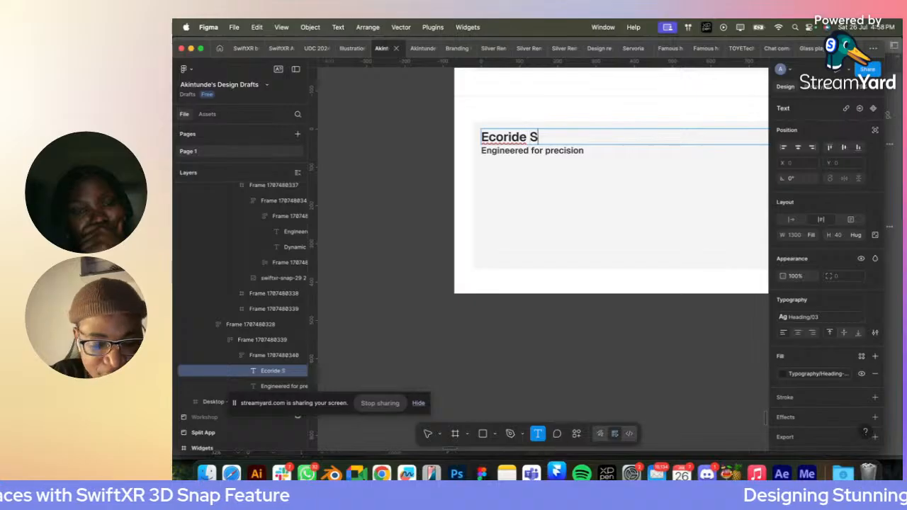
pyautogui.write('taria S5')
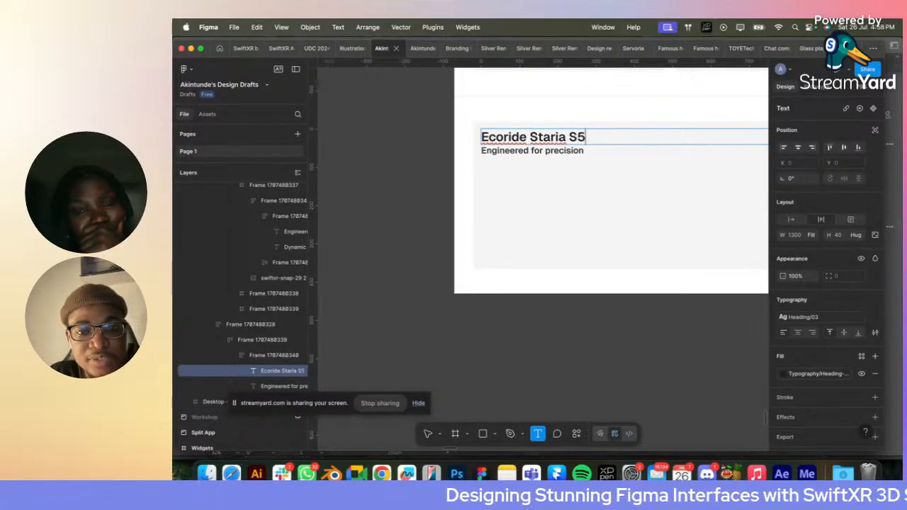
pyautogui.press('Escape')
# - Replace the "Engineered for precision" line under the Ecoride heading with "Fully Electric"
pyautogui.click(511, 151)
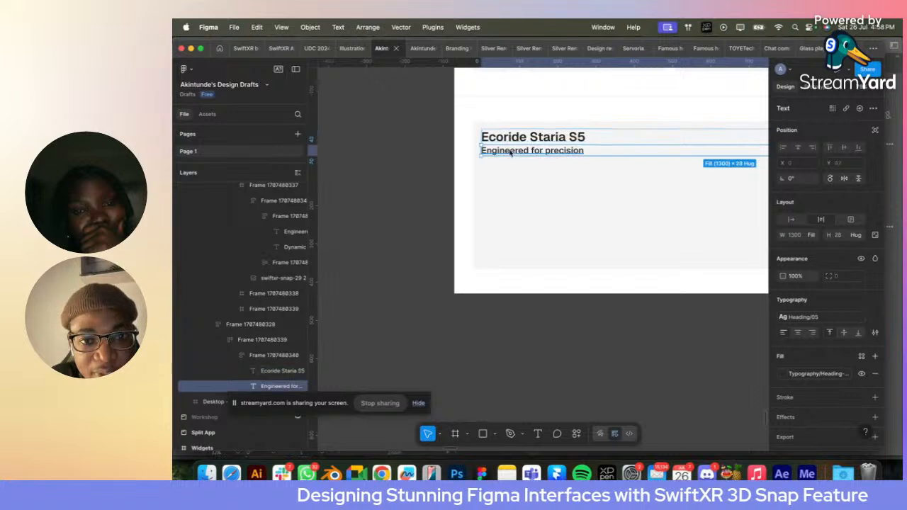
pyautogui.doubleClick(511, 151)
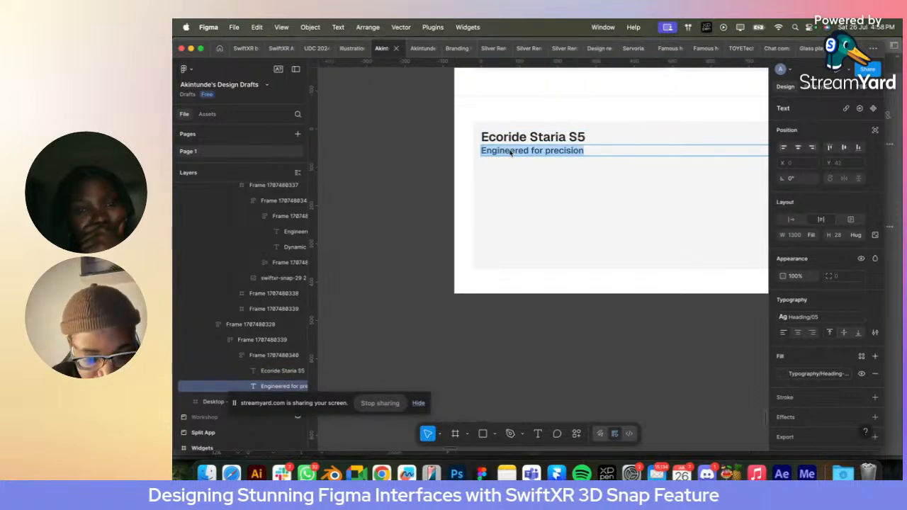
pyautogui.write('Fully Electric')
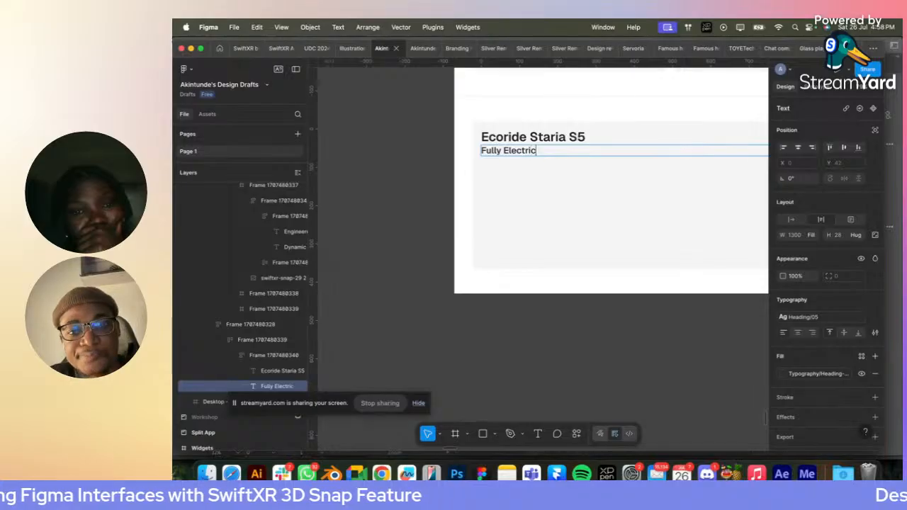
pyautogui.press('Escape')
# - Apply the Typography Meta-01 colour style to the "Fully Electric" line
pyautogui.hscroll(3, 558, 153)
pyautogui.scroll(-1, 558, 153)
pyautogui.scroll(2, 506, 159)
pyautogui.hscroll(-1, 505, 158)
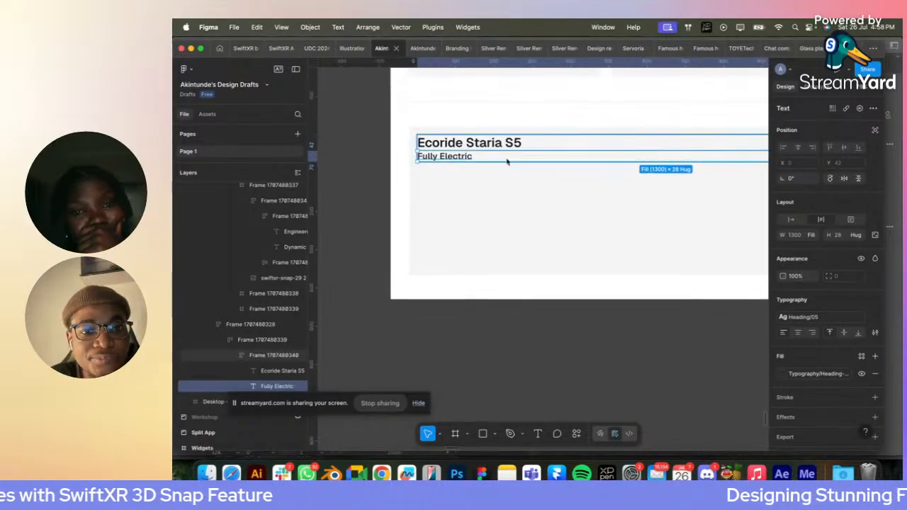
pyautogui.scroll(3, 434, 157)
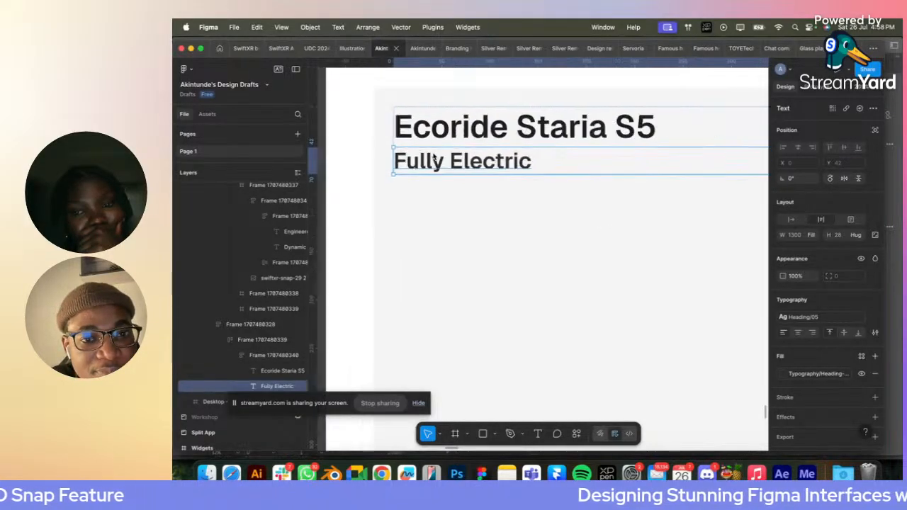
pyautogui.scroll(-3, 461, 158)
pyautogui.moveTo(466, 144); pyautogui.dragTo(467, 141)
pyautogui.press('super+z')
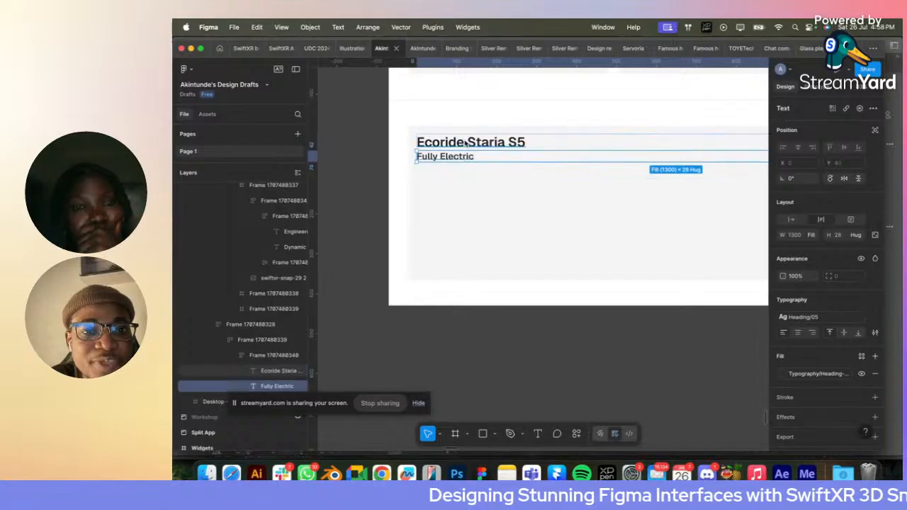
pyautogui.scroll(3, 452, 143)
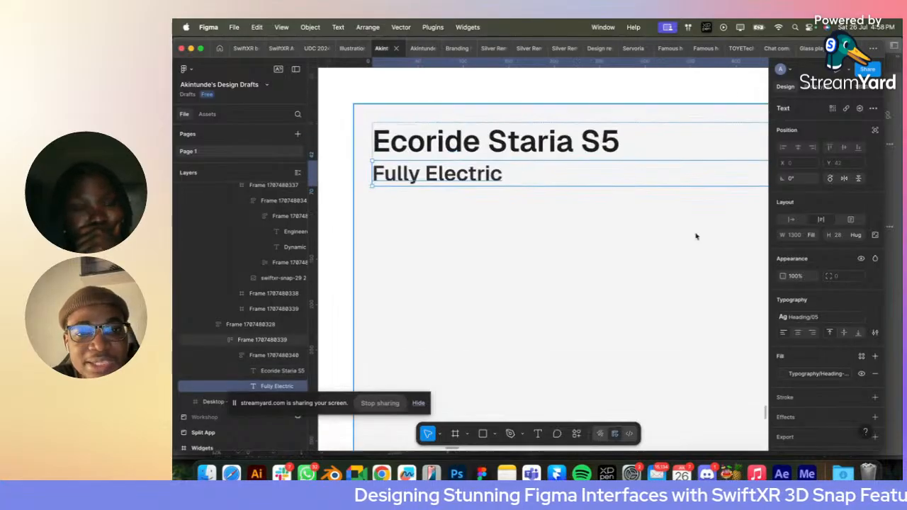
pyautogui.click(815, 374)
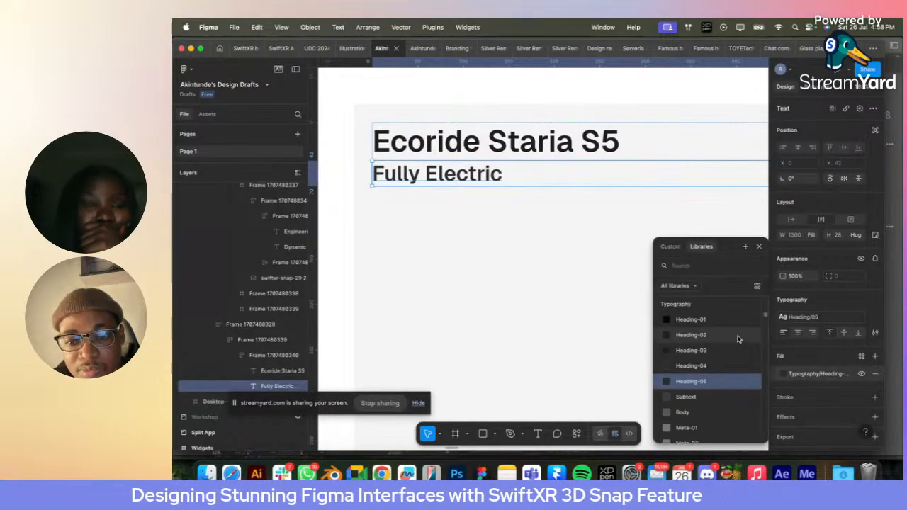
pyautogui.click(705, 407)
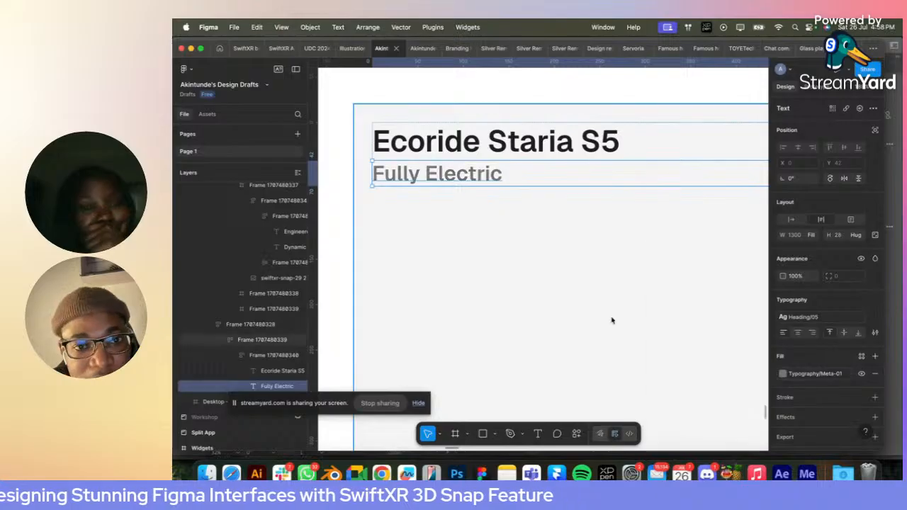
# - Remove auto layout from the grey container and stretch its height to about 599
pyautogui.click(496, 227)
pyautogui.scroll(-5, 496, 227)
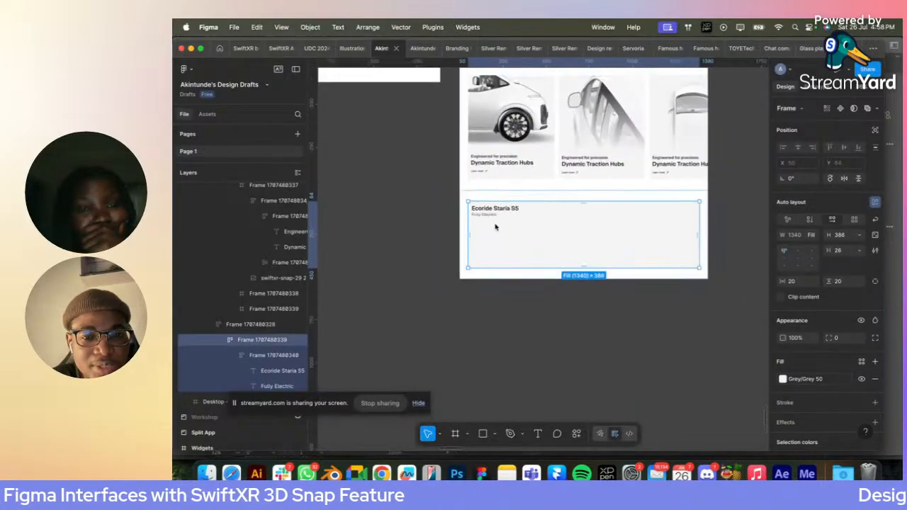
pyautogui.scroll(-2, 495, 227)
pyautogui.hscroll(1, 495, 227)
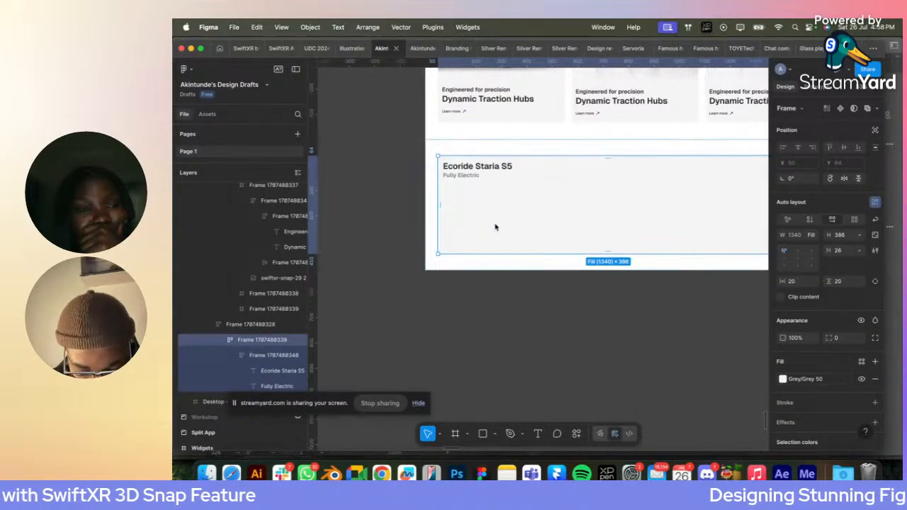
pyautogui.scroll(-3, 496, 227)
pyautogui.hscroll(2, 495, 227)
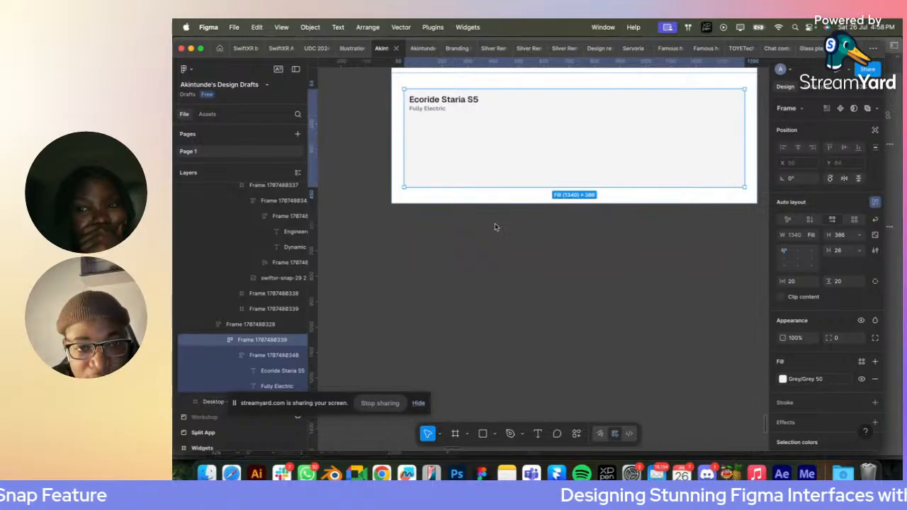
pyautogui.scroll(3, 496, 226)
pyautogui.hscroll(2, 496, 227)
pyautogui.scroll(-5, 416, 196)
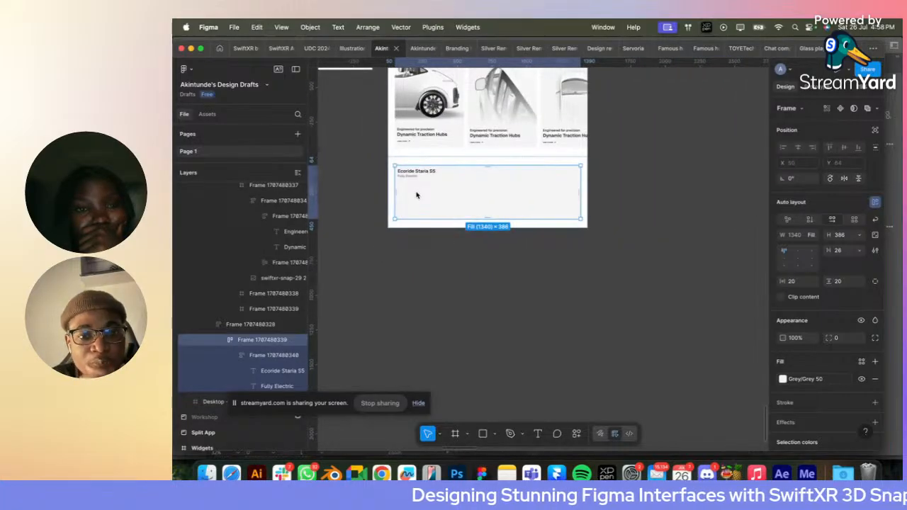
pyautogui.click(459, 435)
pyautogui.moveTo(398, 173); pyautogui.dragTo(546, 210)
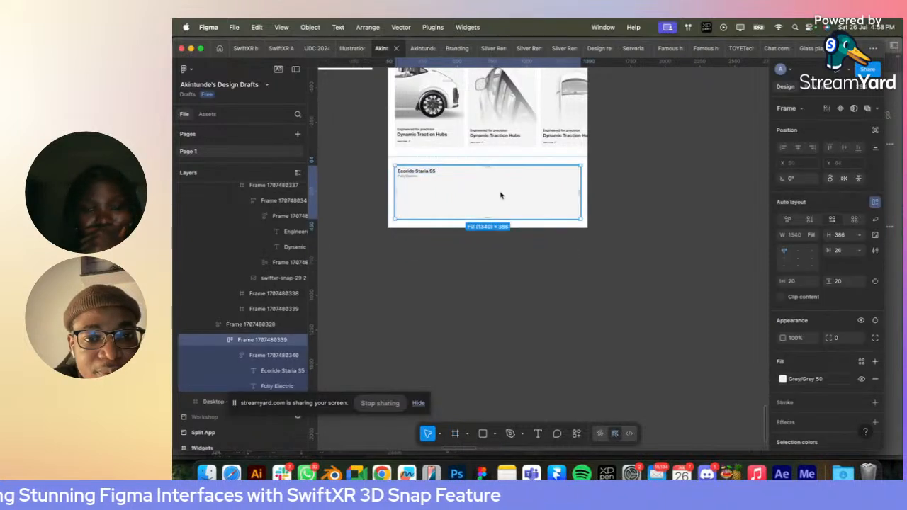
pyautogui.click(875, 204)
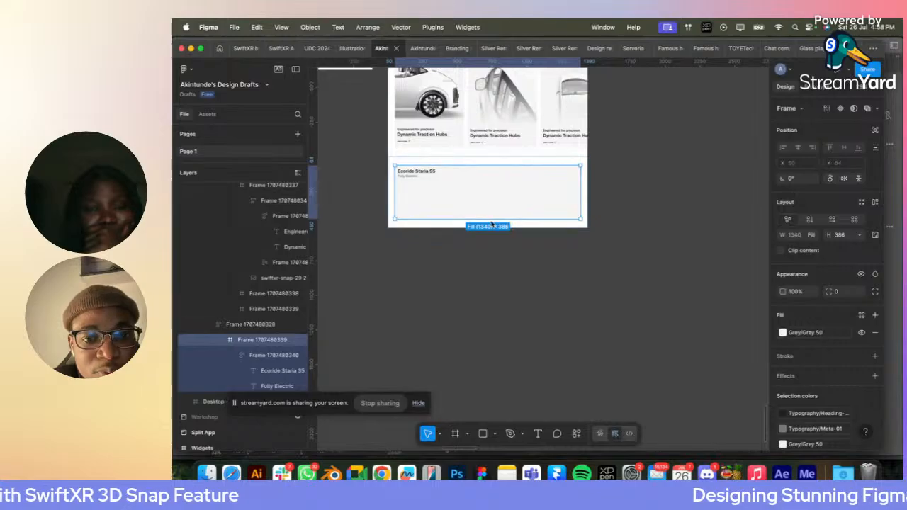
pyautogui.moveTo(492, 223); pyautogui.dragTo(492, 252)
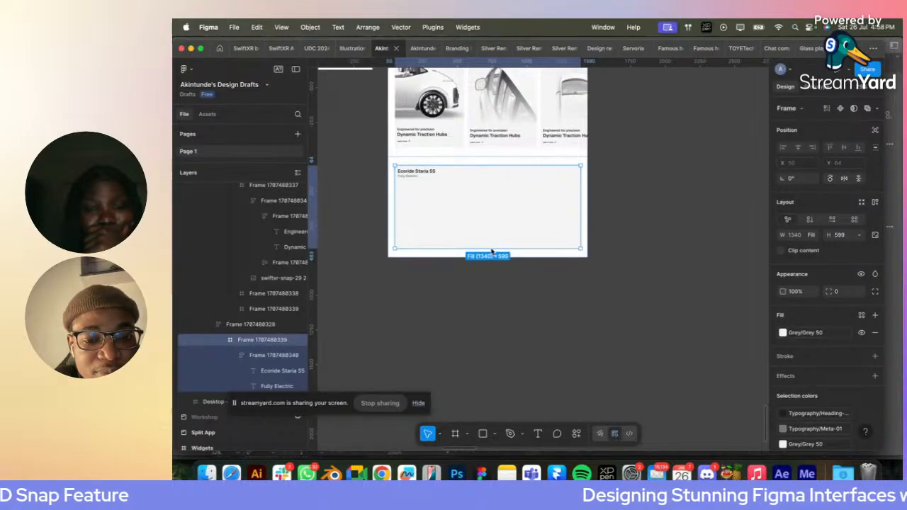
# - Draw a frame about 680 × 483 beneath the heading text in the grey container
pyautogui.click(455, 434)
pyautogui.moveTo(397, 178); pyautogui.dragTo(482, 237)
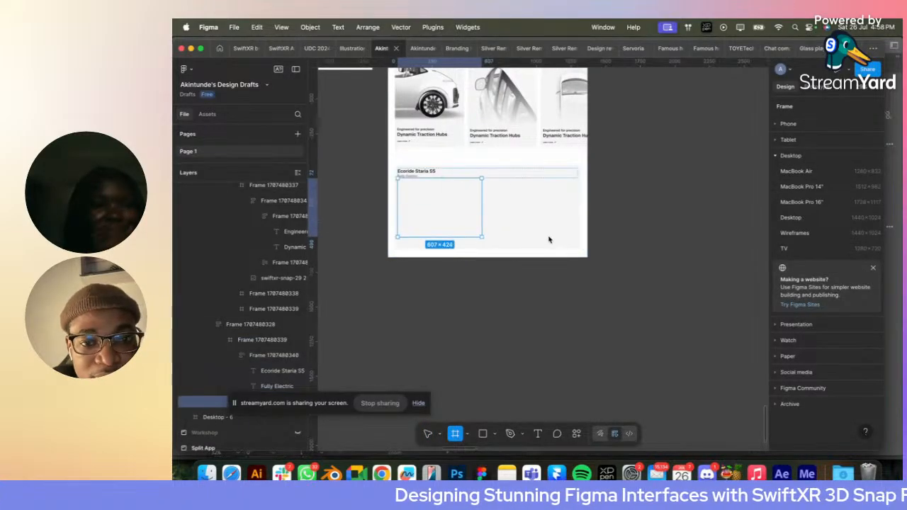
pyautogui.moveTo(549, 240); pyautogui.dragTo(559, 248)
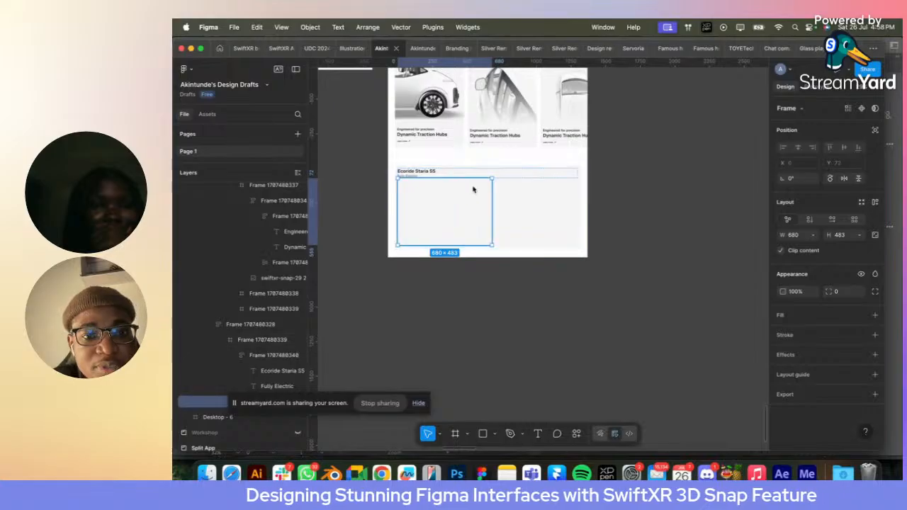
# - Set the width of the heading text group to hug its contents
pyautogui.click(500, 174)
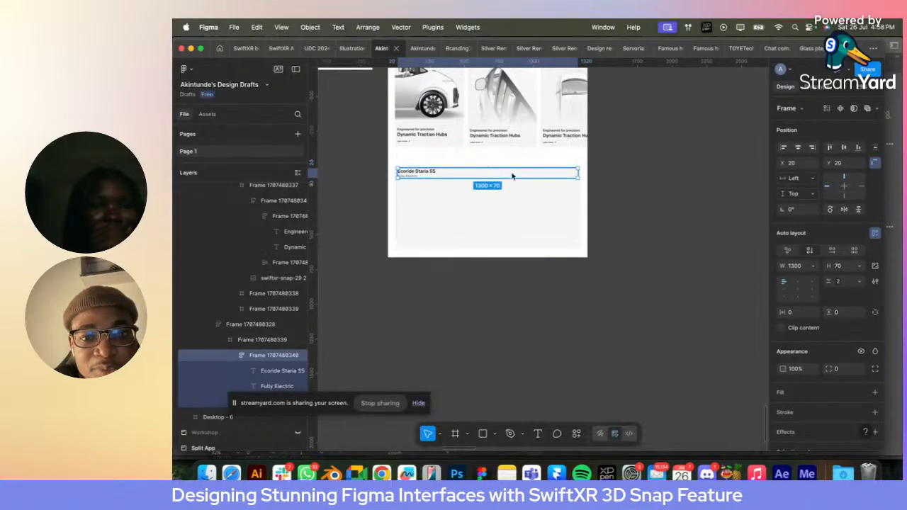
pyautogui.click(813, 268)
pyautogui.click(814, 277)
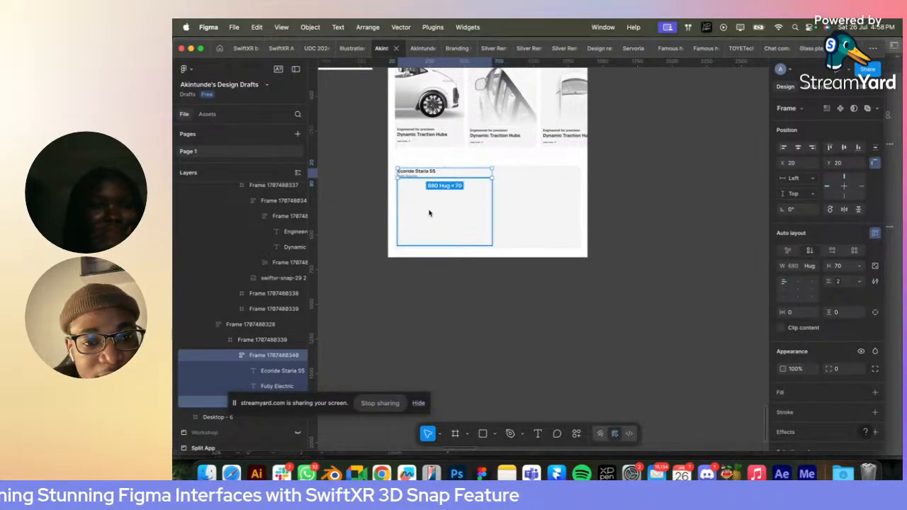
# - Move the new empty frame out of the heading text group and directly into the grey container
pyautogui.click(430, 212)
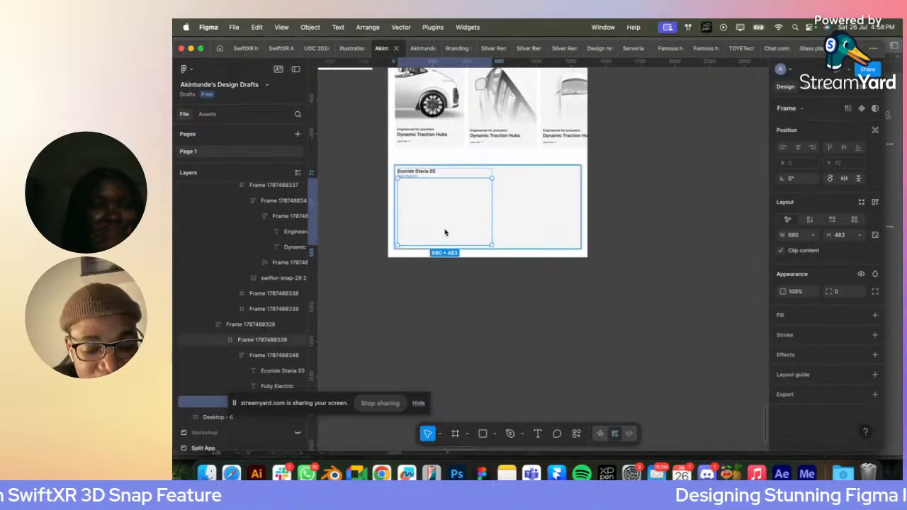
pyautogui.press('Delete')
pyautogui.doubleClick(510, 217)
pyautogui.doubleClick(510, 218)
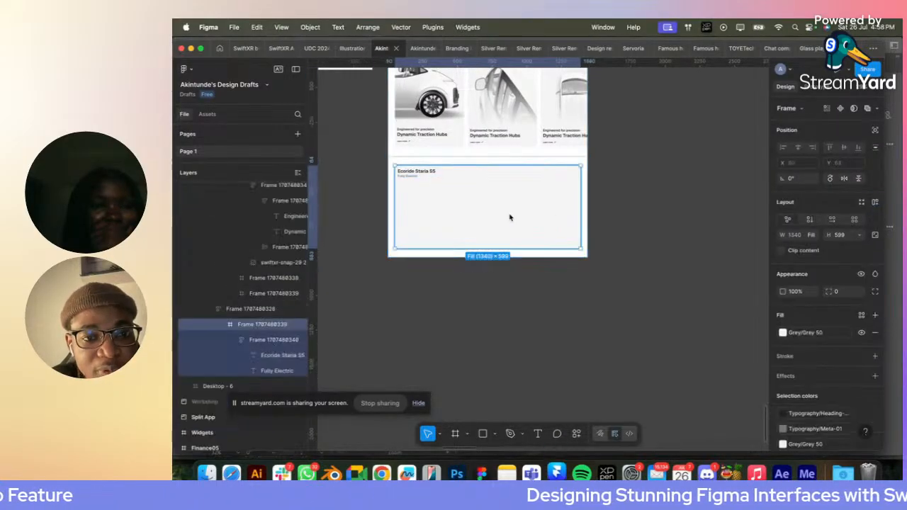
pyautogui.press('super+z')
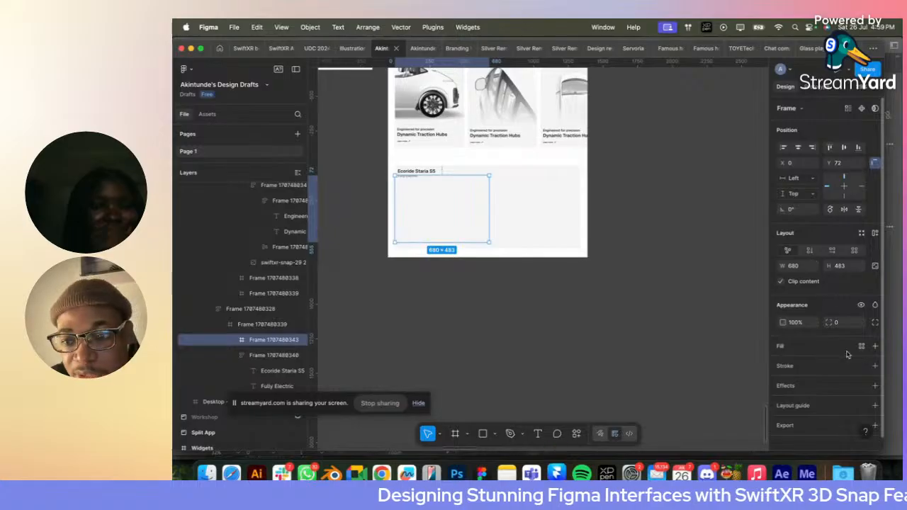
# - Fill the new frame with Base/White and place it near the container's right edge, at about X 601
pyautogui.click(863, 347)
pyautogui.click(677, 342)
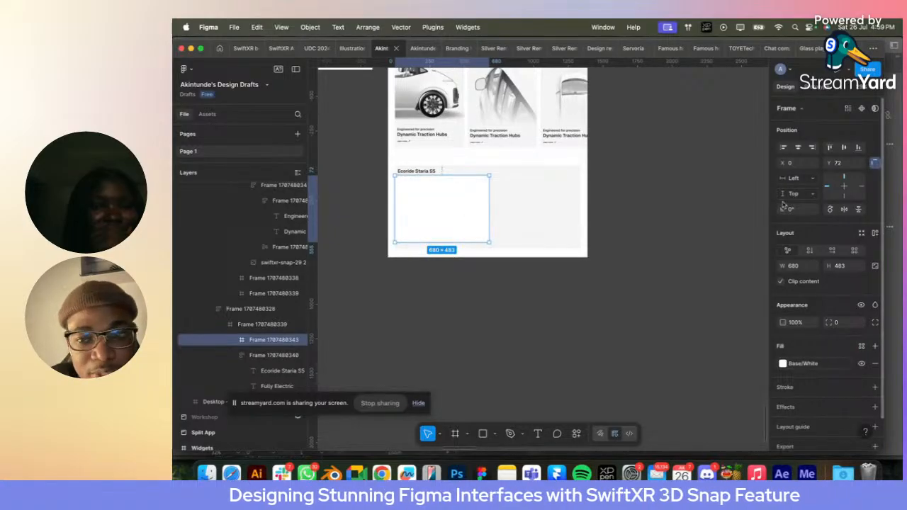
pyautogui.click(813, 147)
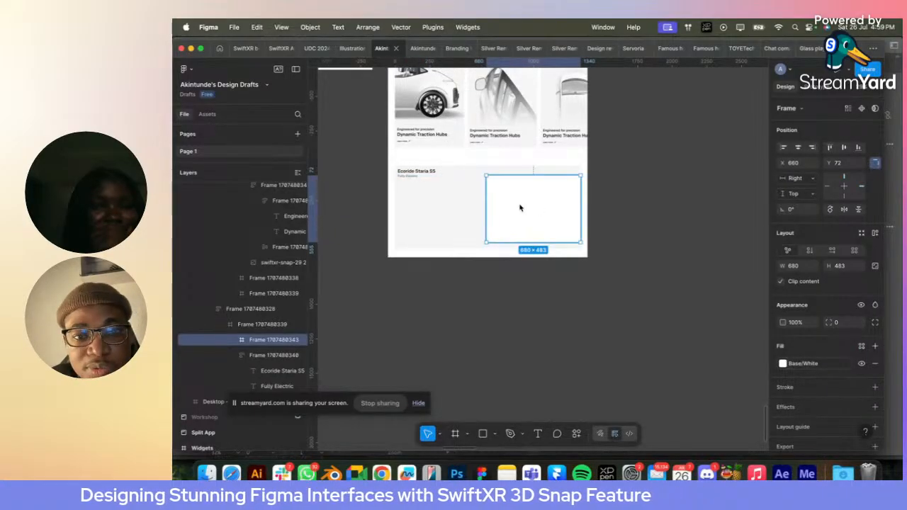
pyautogui.moveTo(521, 208); pyautogui.dragTo(513, 207)
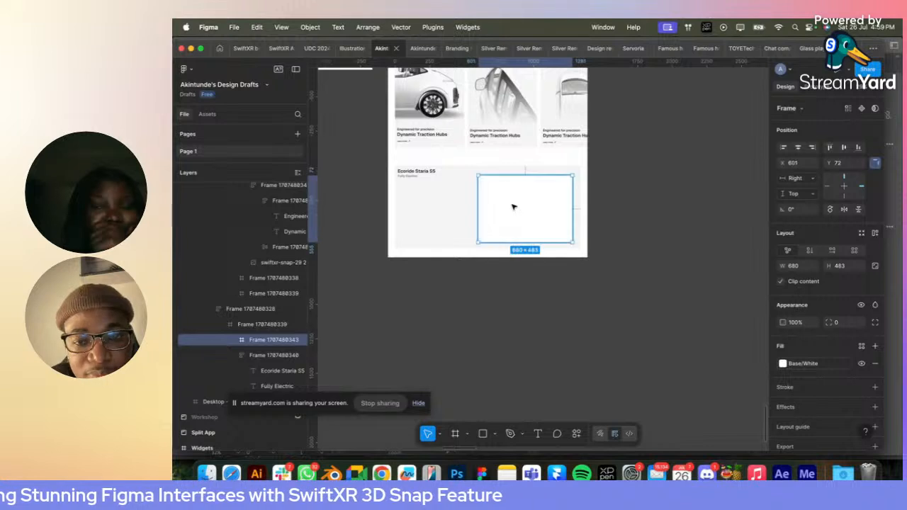
pyautogui.scroll(3, 514, 207)
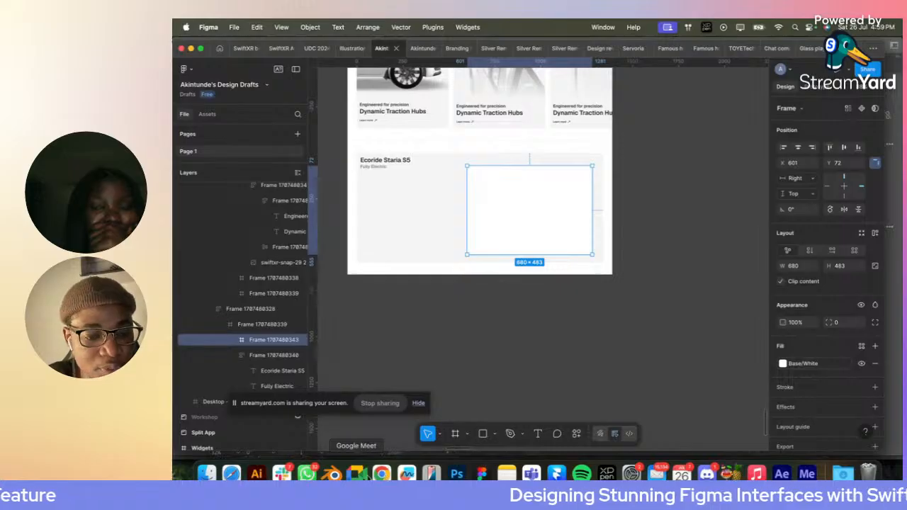
# - Switch to SwiftXR and generate an image snap of the van's front view at output quality 2048
pyautogui.click(381, 474)
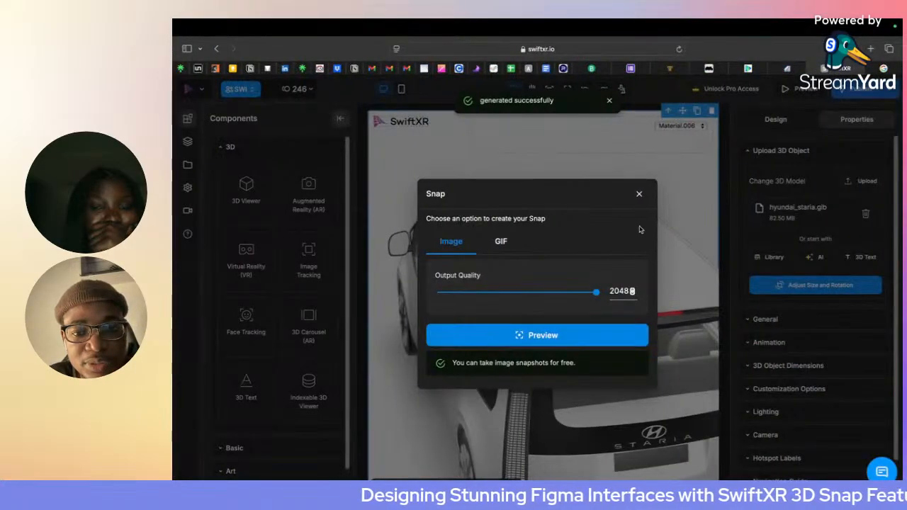
pyautogui.click(639, 195)
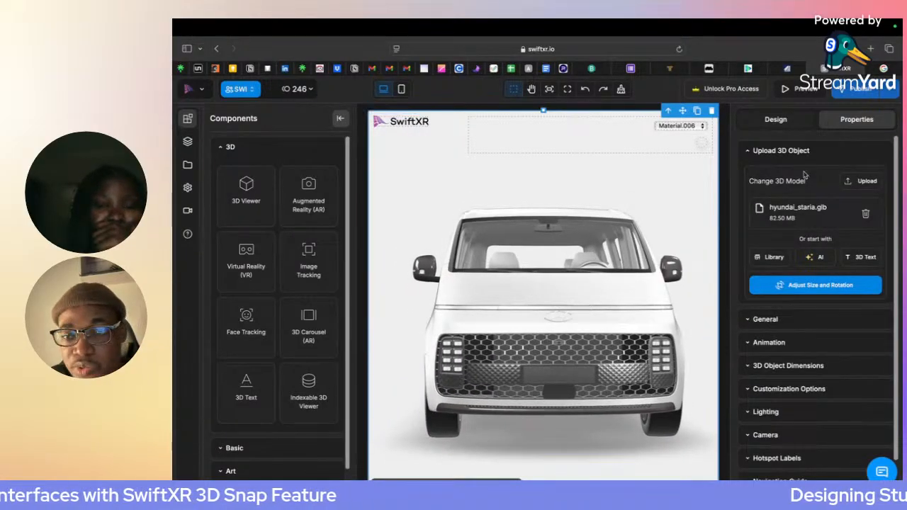
pyautogui.click(877, 97)
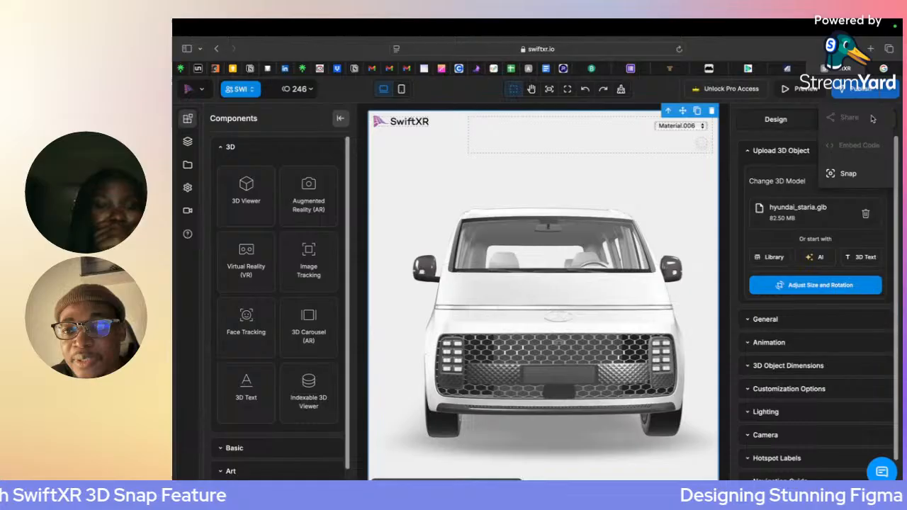
pyautogui.click(848, 177)
pyautogui.moveTo(494, 296); pyautogui.dragTo(593, 295)
pyautogui.click(552, 334)
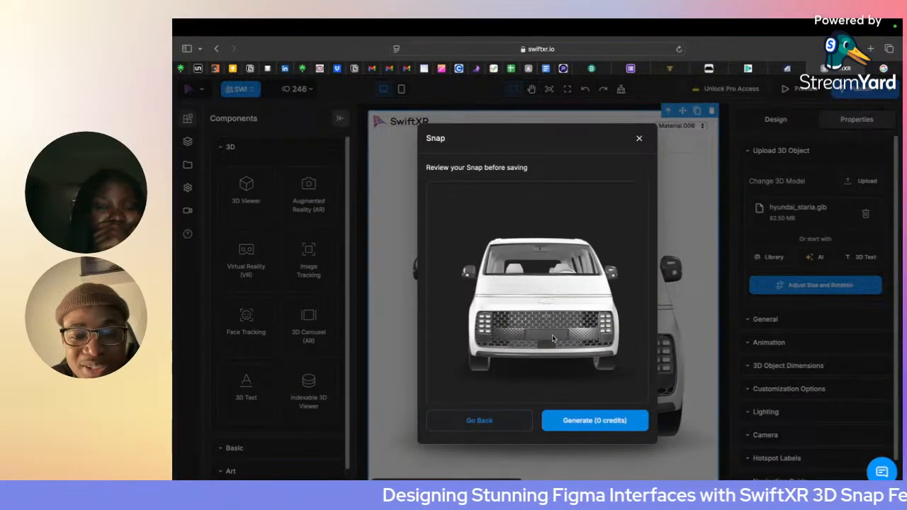
pyautogui.click(595, 422)
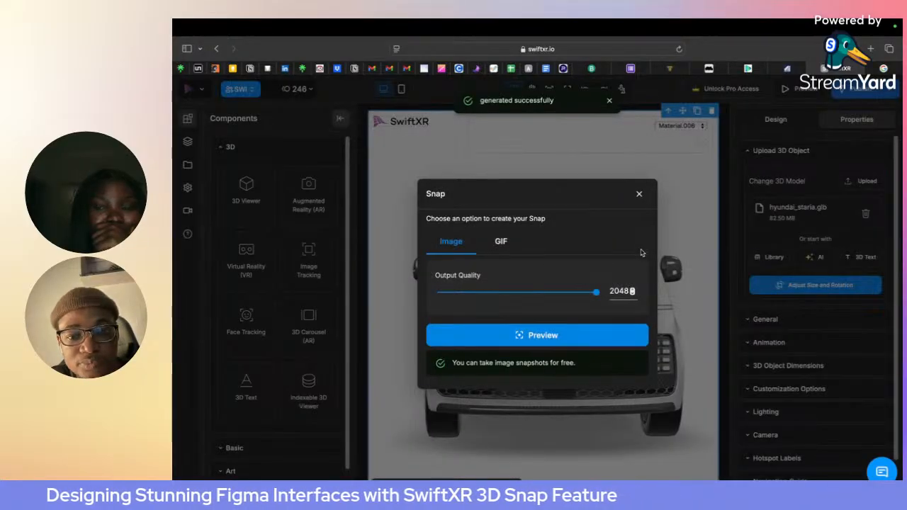
pyautogui.click(503, 243)
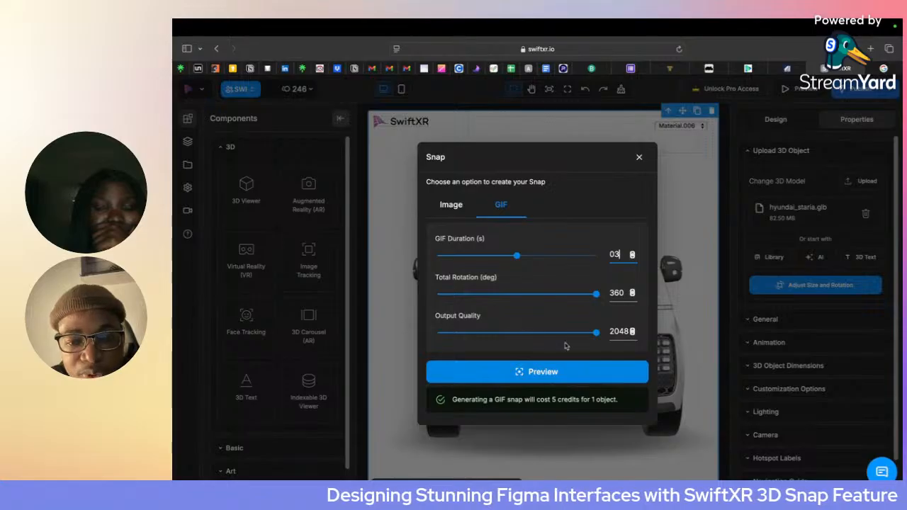
pyautogui.click(552, 372)
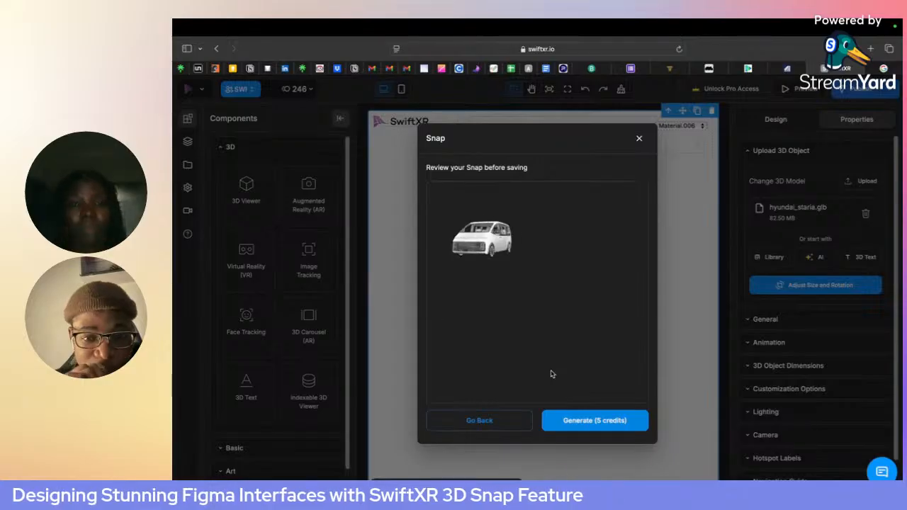
pyautogui.click(639, 140)
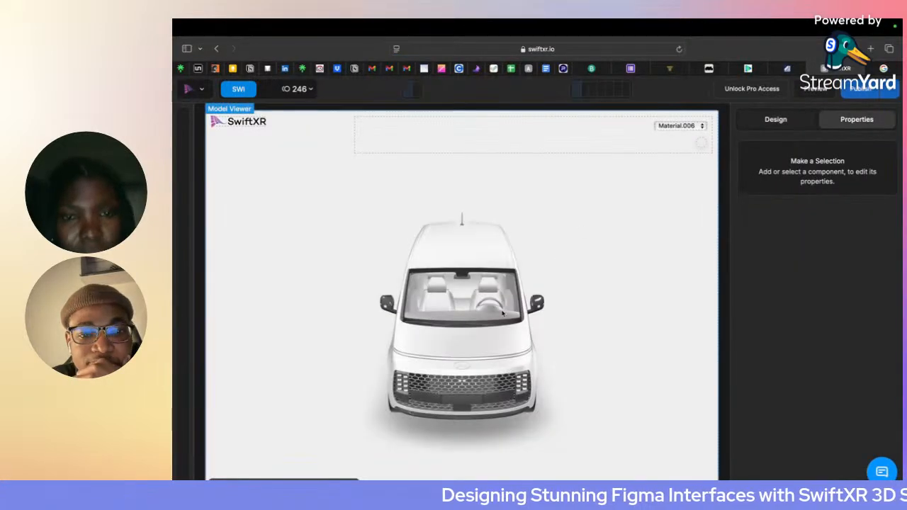
# - Generate a GIF snap of the van from the raised front view with 3 s duration, 360° rotation and output quality 1536
pyautogui.click(889, 94)
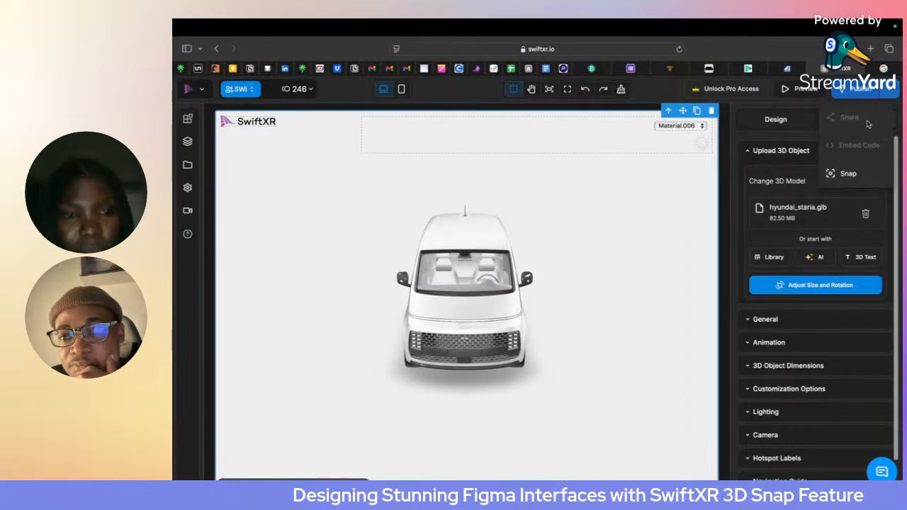
pyautogui.click(848, 174)
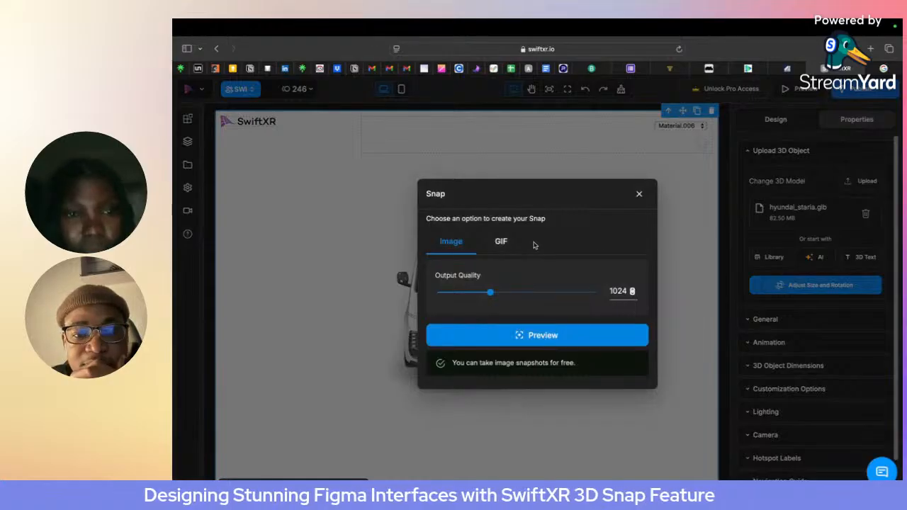
pyautogui.click(503, 242)
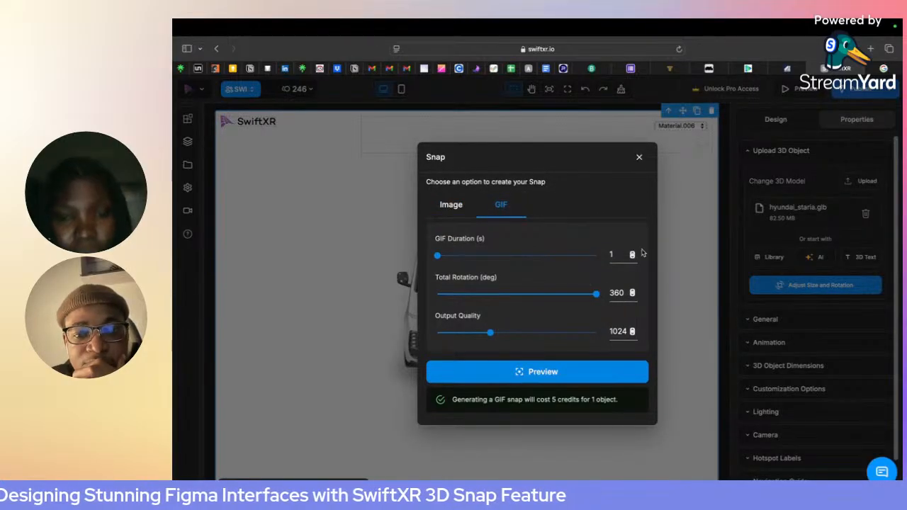
pyautogui.click(550, 333)
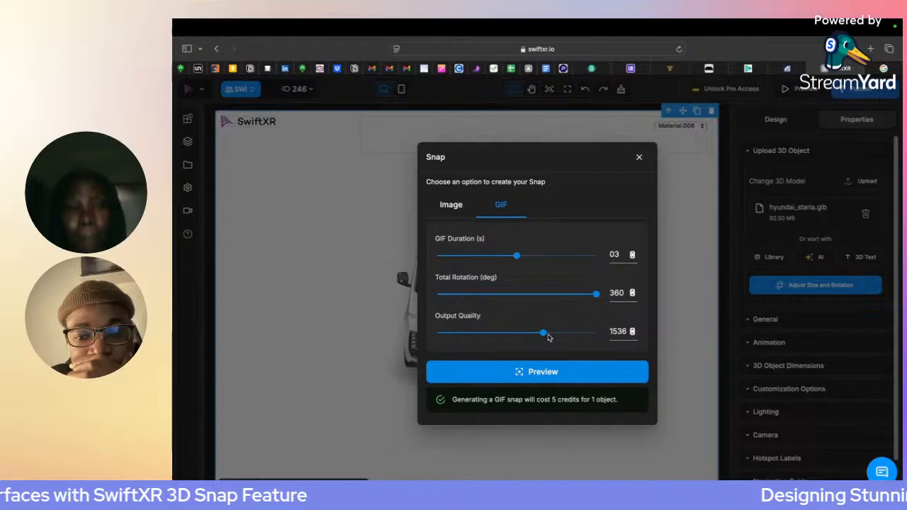
pyautogui.click(562, 381)
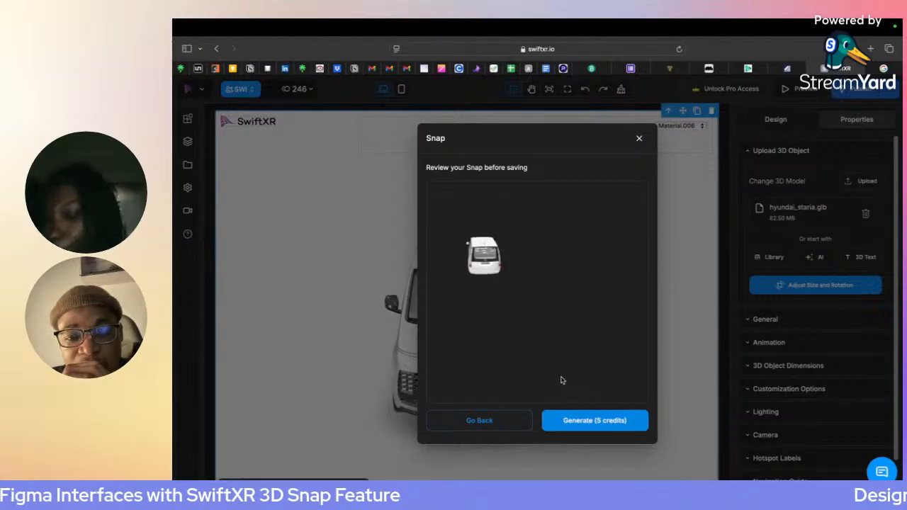
pyautogui.click(595, 425)
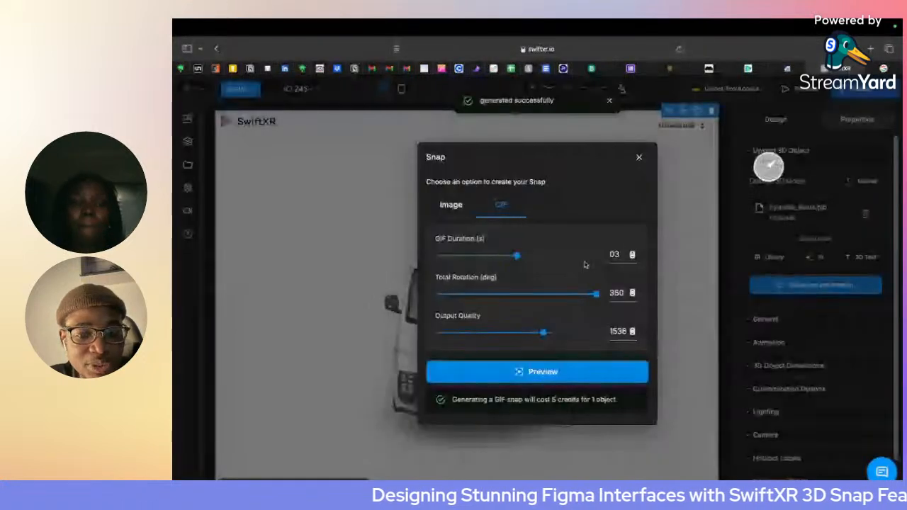
pyautogui.click(638, 157)
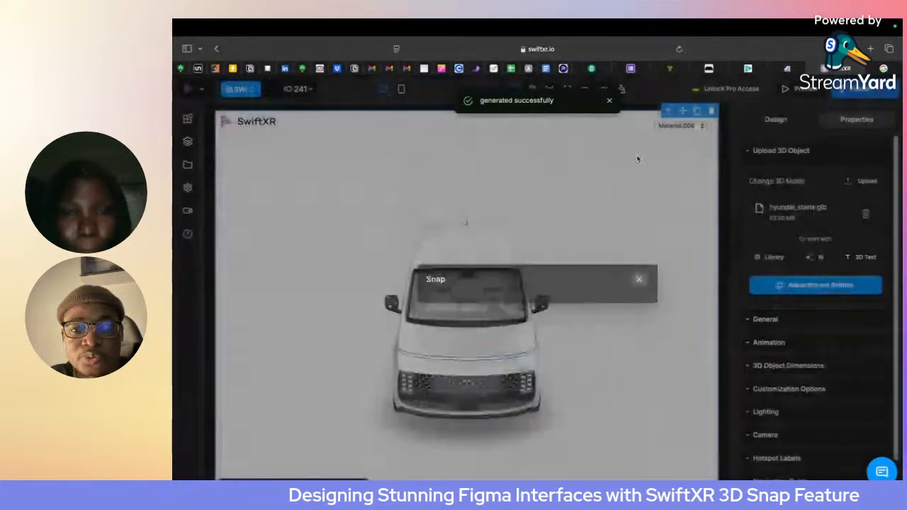
# - Switch to Figma, bring swiftxr-snap-32.png from Downloads onto the canvas and cut it
pyautogui.press('super+Tab')
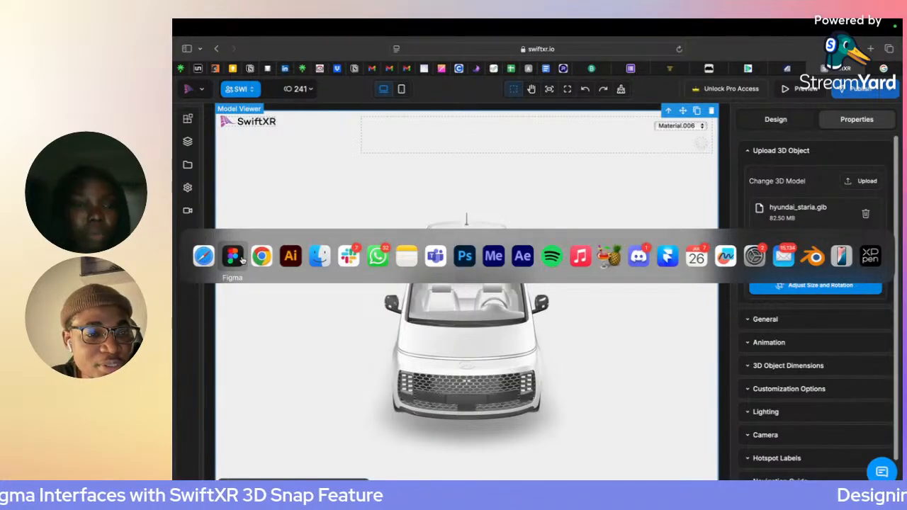
pyautogui.click(241, 259)
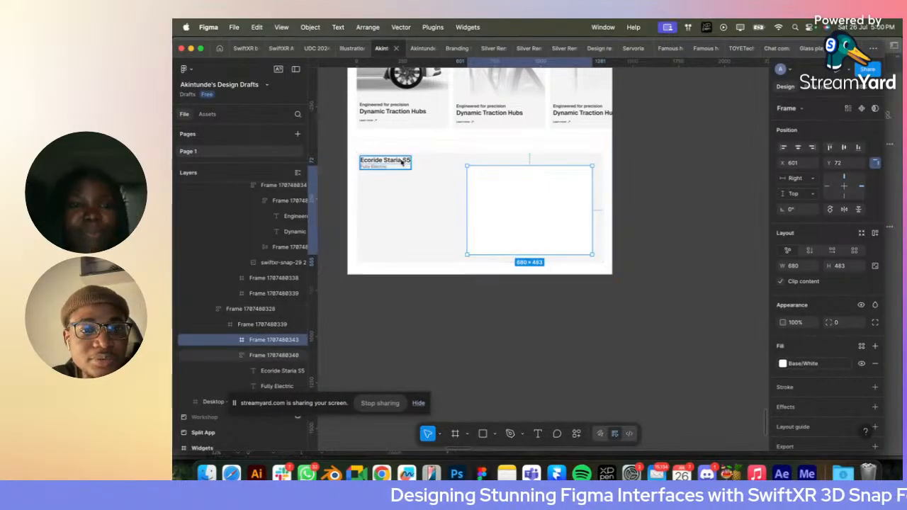
pyautogui.click(435, 164)
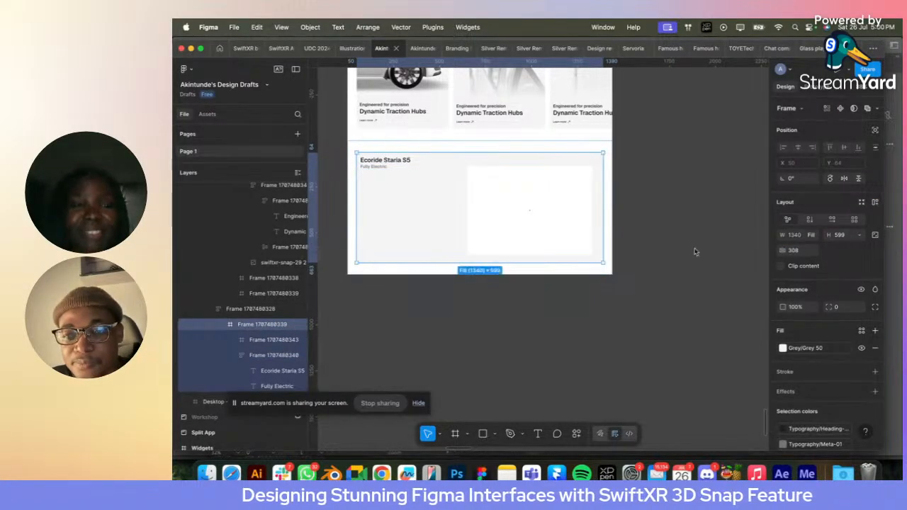
pyautogui.click(494, 202)
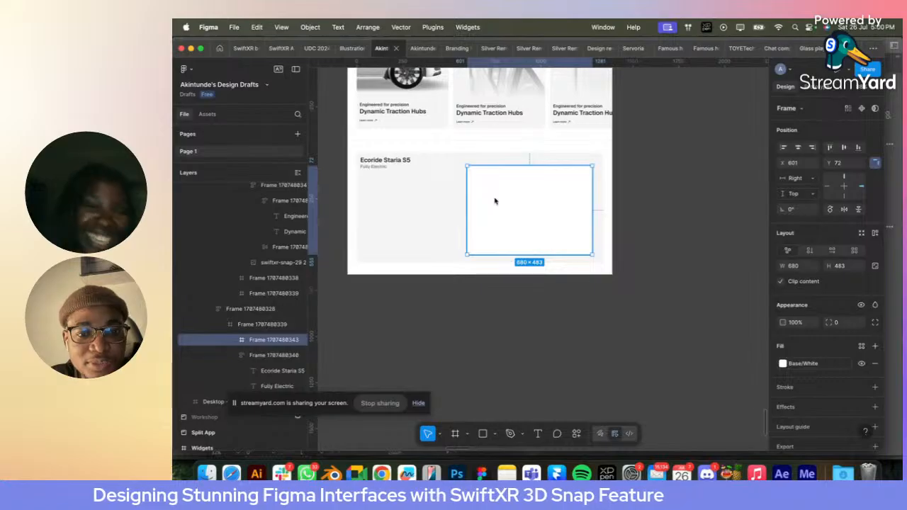
pyautogui.press('super+Tab')
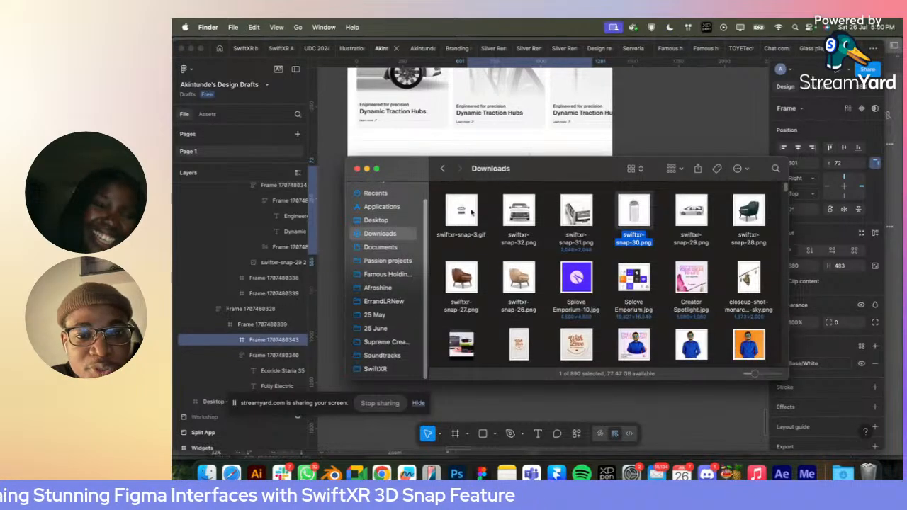
pyautogui.moveTo(519, 211); pyautogui.dragTo(597, 209)
pyautogui.moveTo(647, 164); pyautogui.dragTo(685, 271)
pyautogui.press('BackSpace')
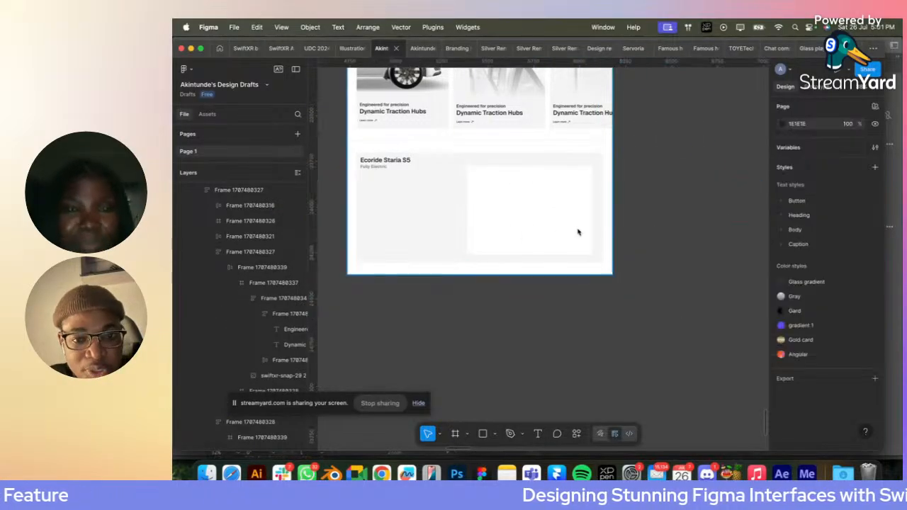
# - Paste the front-view van image into the white frame and centre it vertically
pyautogui.click(553, 229)
pyautogui.press('super+v')
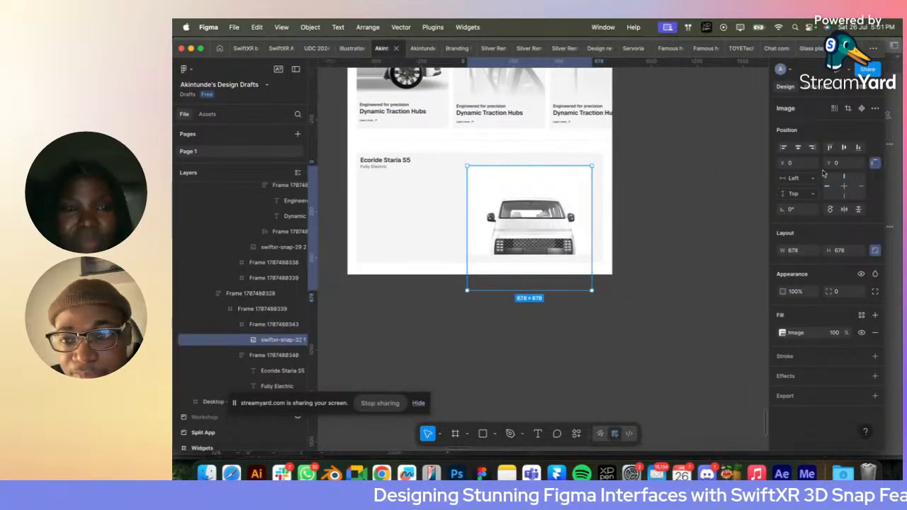
pyautogui.click(843, 148)
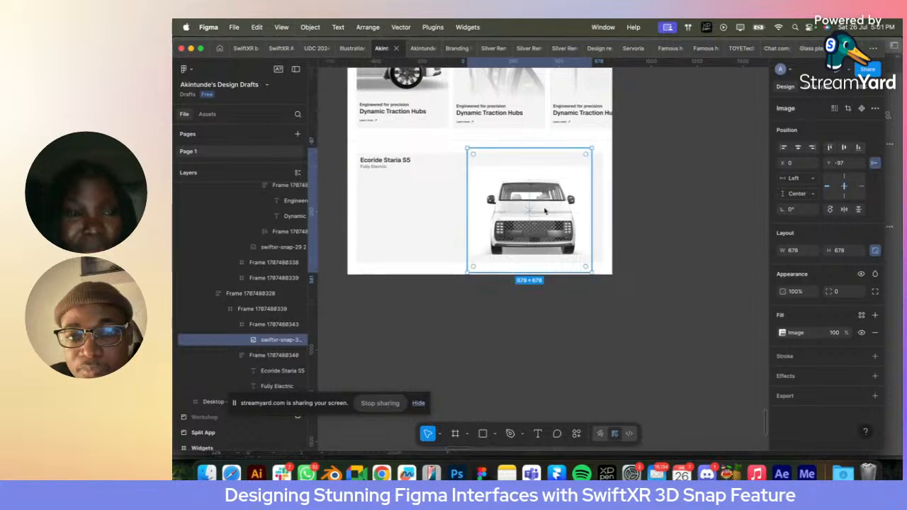
# - Cut the van image out of the white frame and replace the frame itself with the image
pyautogui.scroll(3, 496, 199)
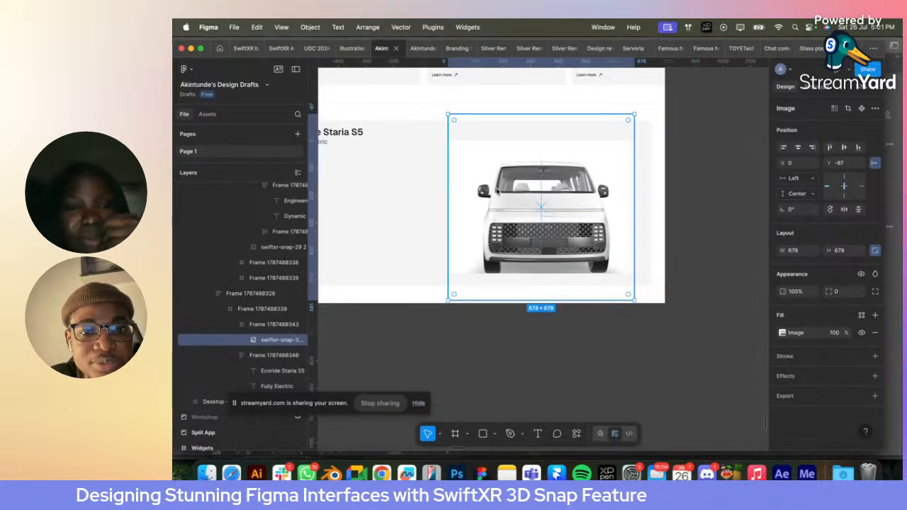
pyautogui.press('BackSpace')
pyautogui.click(496, 192)
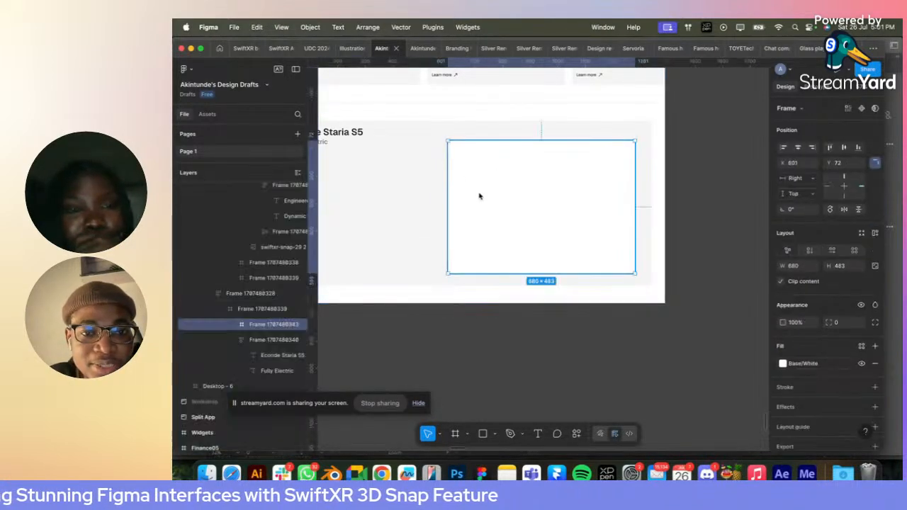
pyautogui.rightClick(489, 190)
pyautogui.click(524, 159)
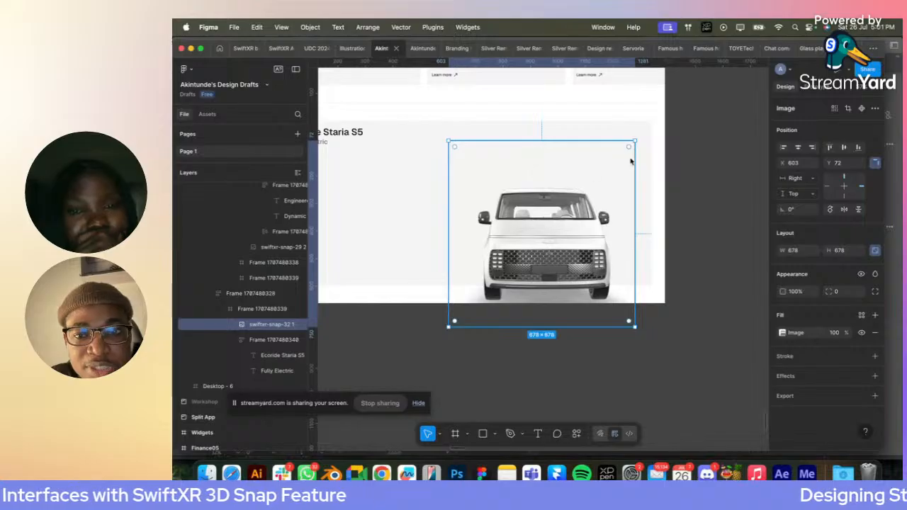
# - Extend the grey container downward to a height of about 750 so it encloses the van image
pyautogui.hscroll(-4, 631, 162)
pyautogui.click(555, 269)
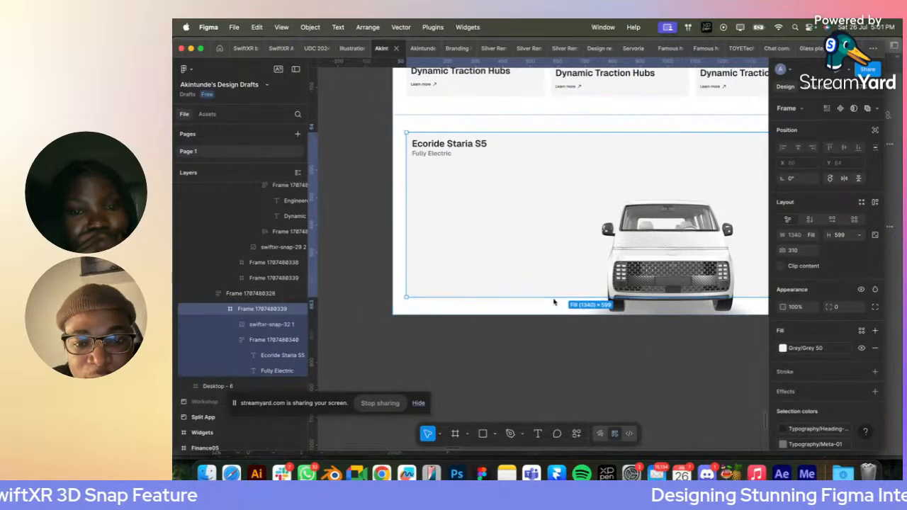
pyautogui.moveTo(555, 302); pyautogui.dragTo(557, 342)
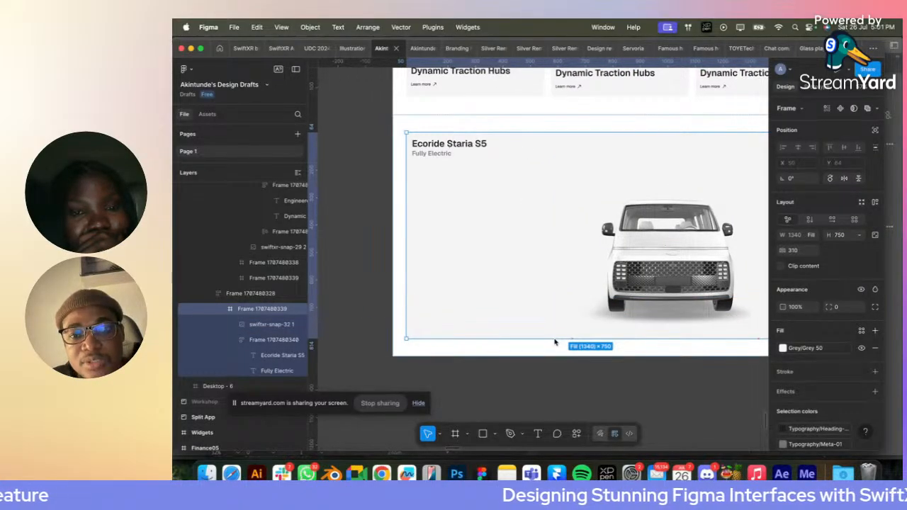
# - Enlarge the van image proportionally to about 866 × 866, near the right side of the grey container
pyautogui.click(640, 224)
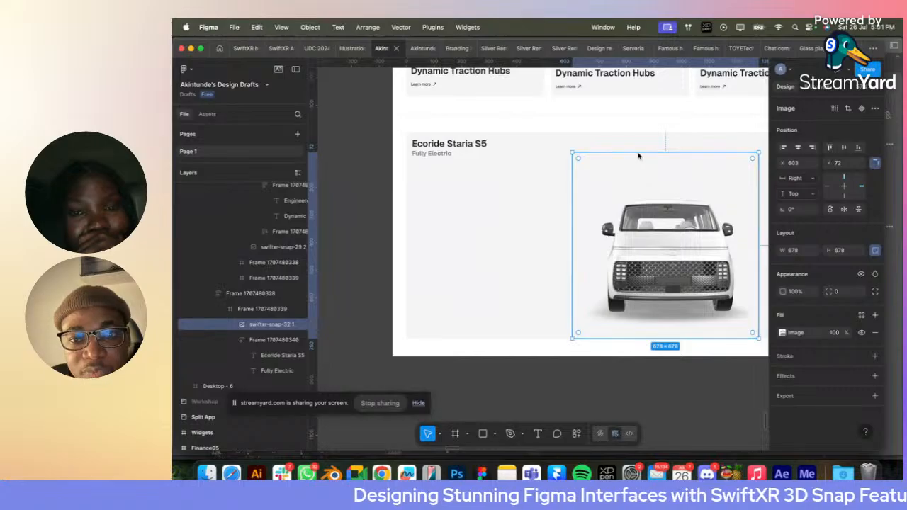
pyautogui.moveTo(638, 152); pyautogui.dragTo(607, 112)
pyautogui.hscroll(3, 606, 116)
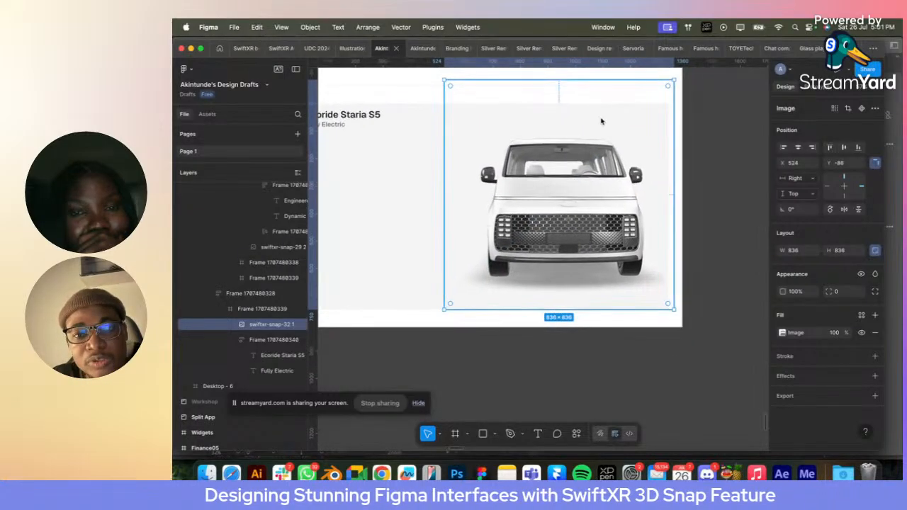
pyautogui.scroll(-5, 599, 123)
pyautogui.moveTo(635, 148); pyautogui.dragTo(637, 150)
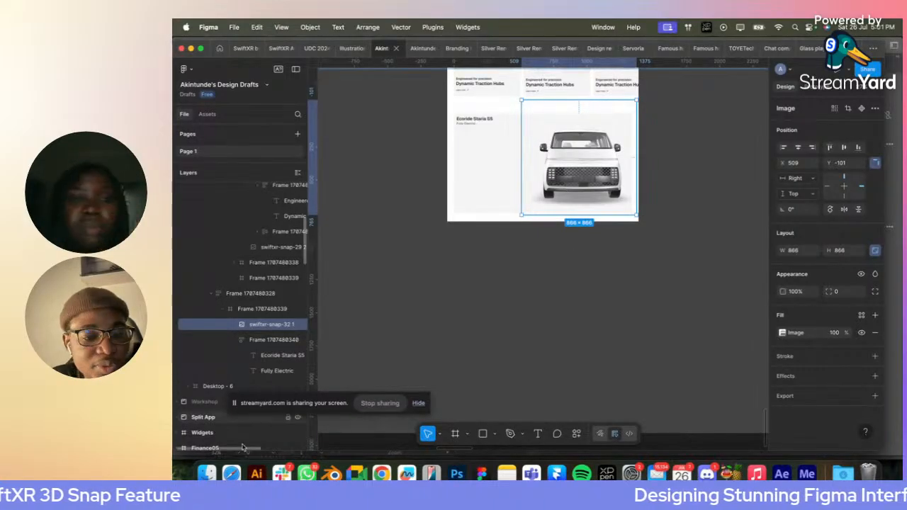
# - Bring swiftxr-snap-3.gif from Downloads onto the canvas and cut it
pyautogui.click(207, 473)
pyautogui.click(450, 217)
pyautogui.moveTo(445, 218); pyautogui.dragTo(546, 305)
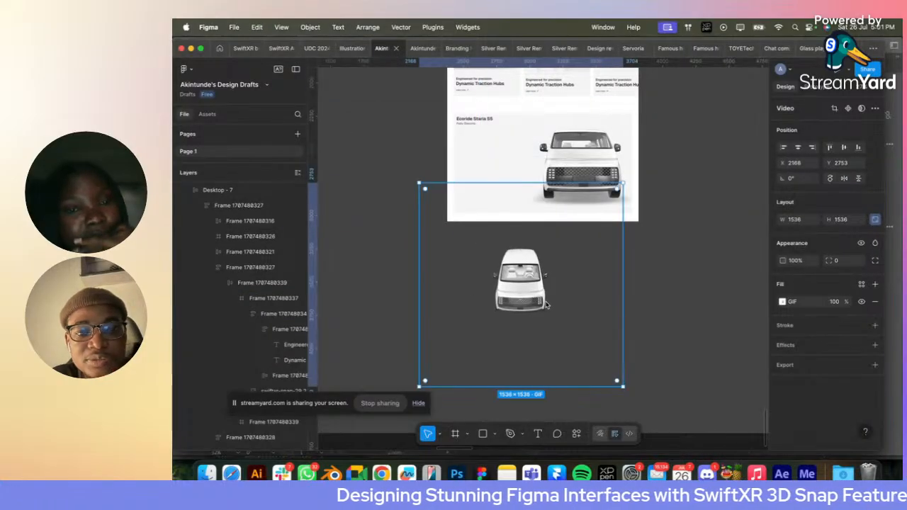
pyautogui.press('Delete')
# - Replace the van image in the grey container with the cut GIF
pyautogui.click(578, 184)
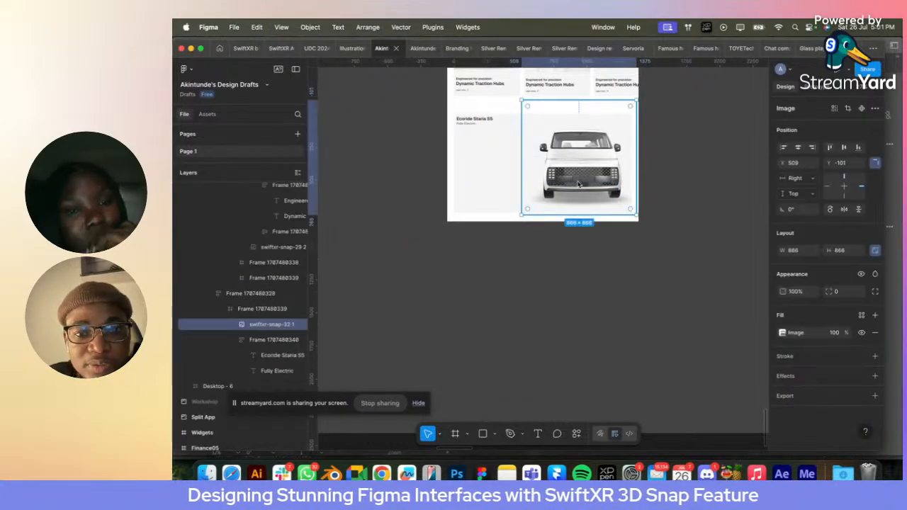
pyautogui.scroll(3, 578, 185)
pyautogui.rightClick(578, 185)
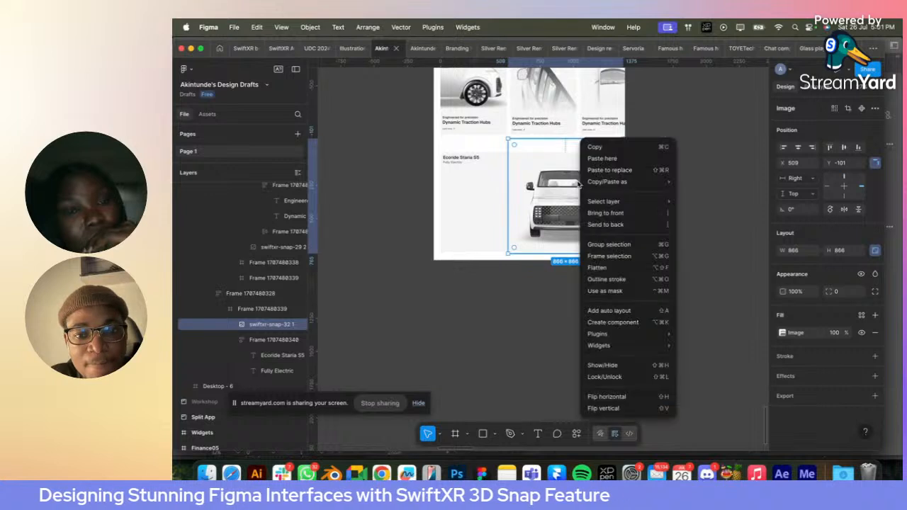
pyautogui.click(609, 171)
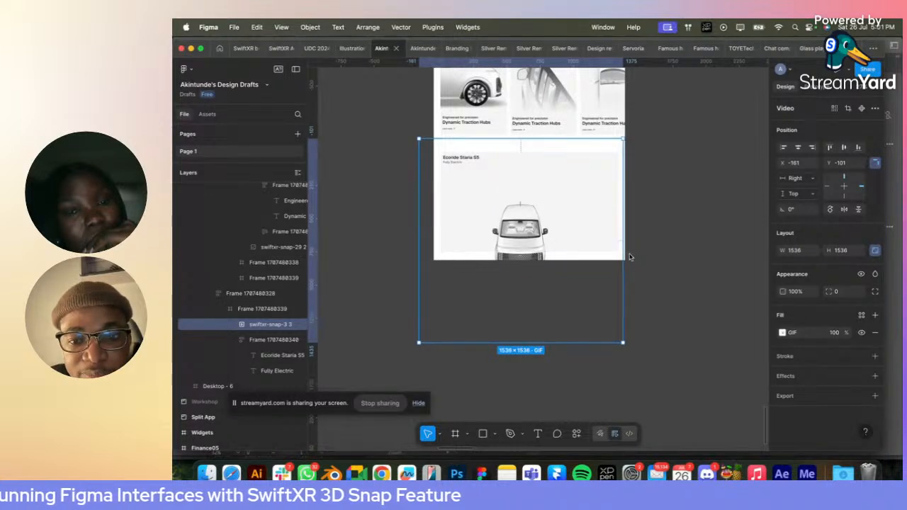
# - Enlarge the van GIF proportionally to about 2518 × 2518, shift it up and to the right, and send it behind the title text
pyautogui.moveTo(630, 257); pyautogui.dragTo(684, 257)
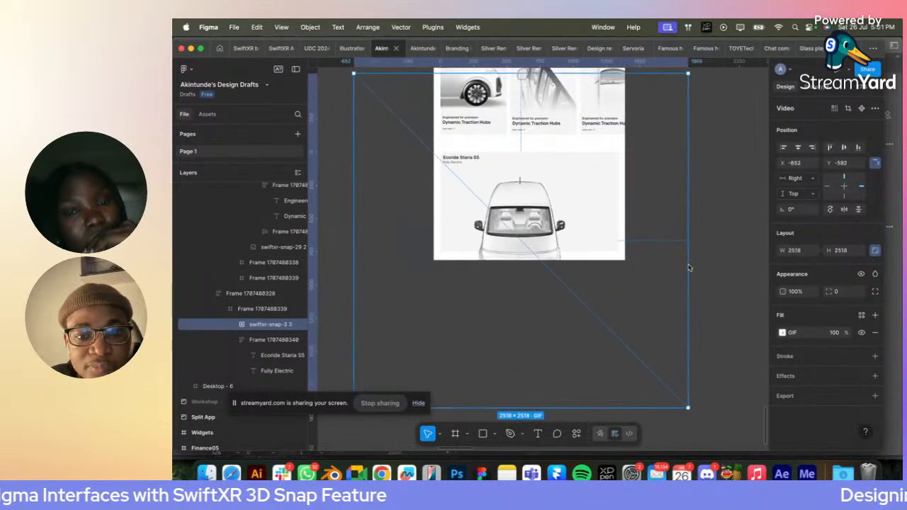
pyautogui.press('super+x')
pyautogui.keyDown('super'); pyautogui.click(504, 237); pyautogui.keyUp('super')
pyautogui.press('super+v')
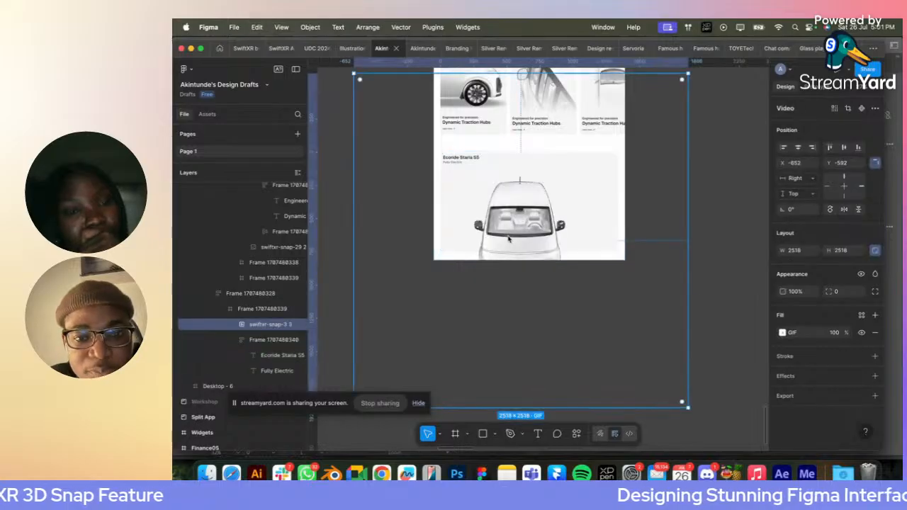
pyautogui.moveTo(508, 239); pyautogui.dragTo(544, 222)
pyautogui.press('super+bracketleft')
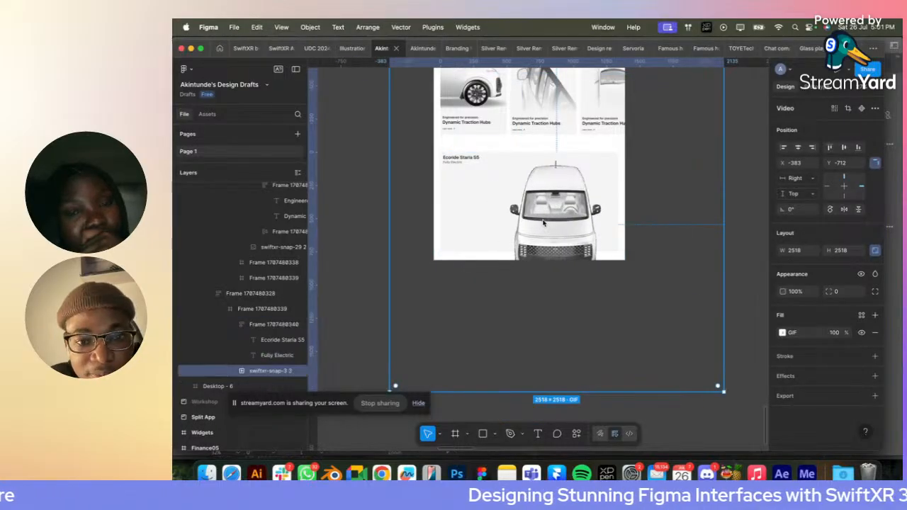
# - Clip the grey container's content, scale the van GIF to about 1980 × 1980, and fit the whole van in the container's right half
pyautogui.click(298, 308)
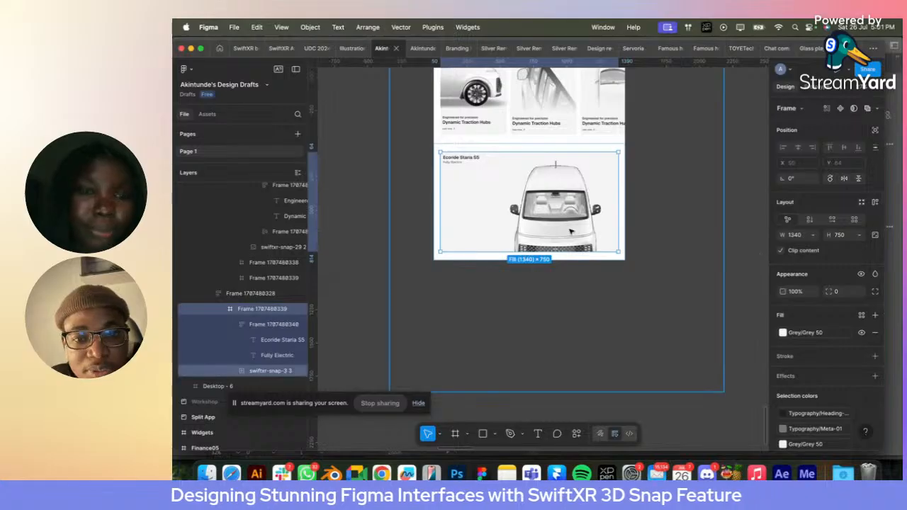
pyautogui.click(721, 221)
pyautogui.moveTo(724, 220); pyautogui.dragTo(688, 227)
pyautogui.moveTo(557, 218); pyautogui.dragTo(568, 199)
pyautogui.click(711, 191)
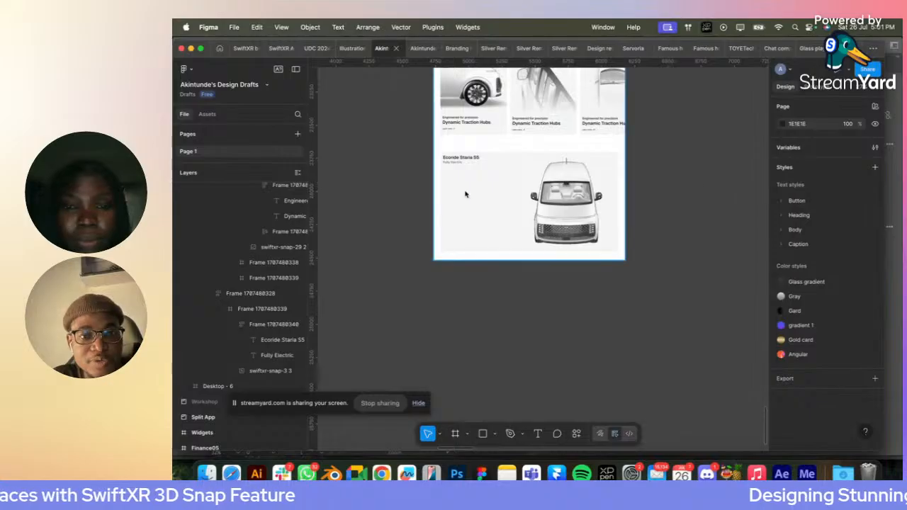
# - Lock the van GIF layer so that it cannot be selected on the canvas
pyautogui.scroll(5, 453, 185)
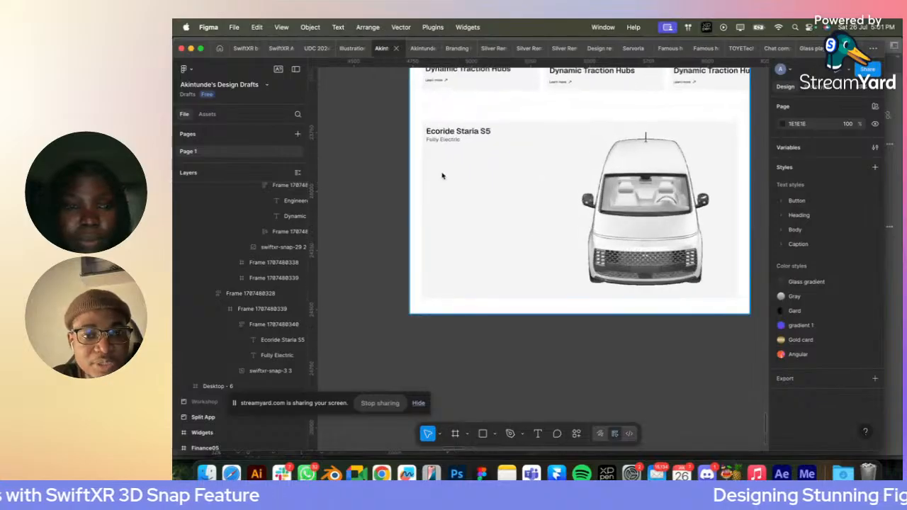
pyautogui.click(571, 174)
pyautogui.click(642, 212)
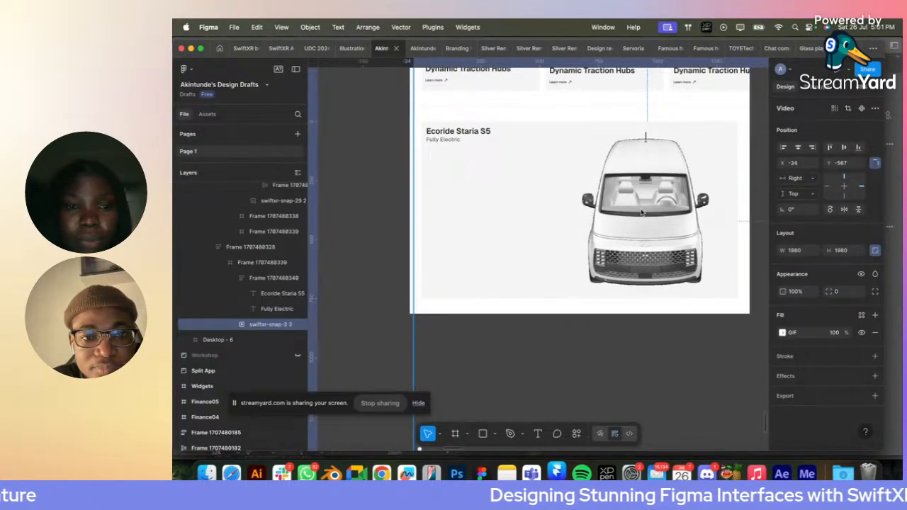
pyautogui.doubleClick(469, 158)
pyautogui.click(761, 205)
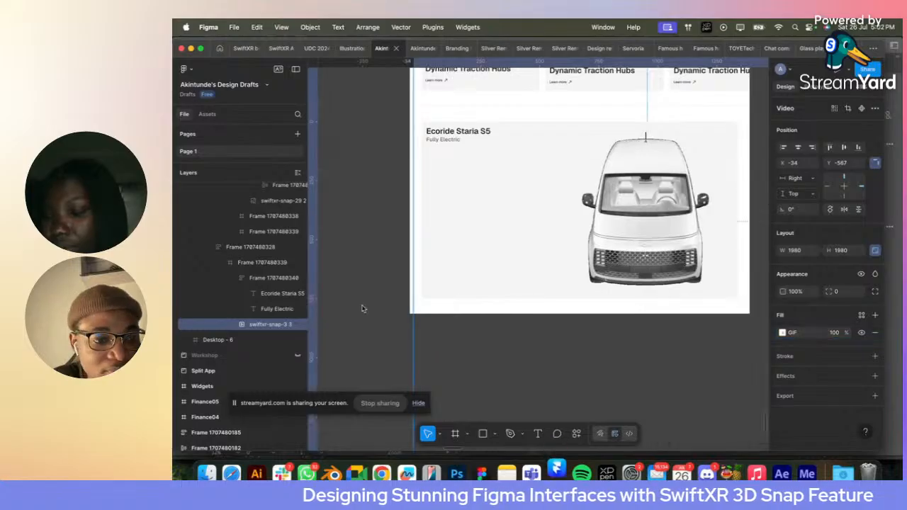
pyautogui.click(288, 323)
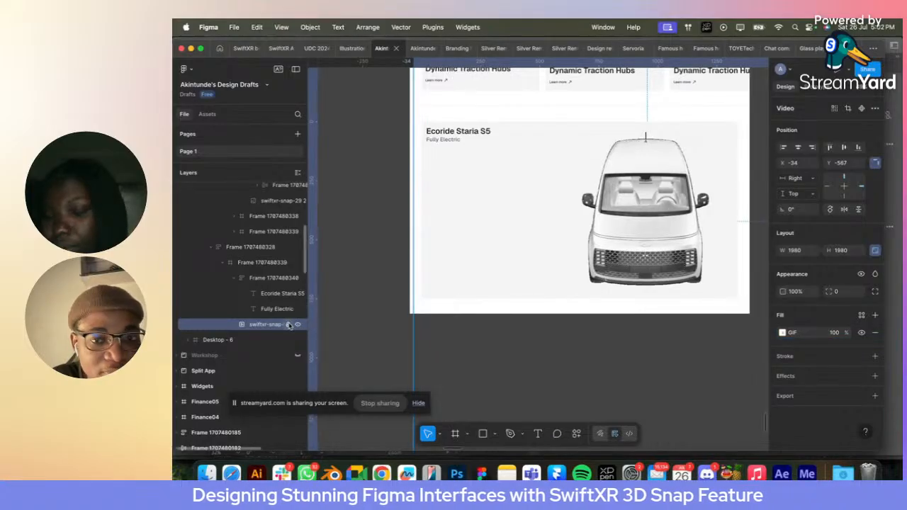
# - Move the "Ecoride Staria S5" title frame to X 60, Y 80 inside the grey container
pyautogui.click(510, 170)
pyautogui.click(446, 139)
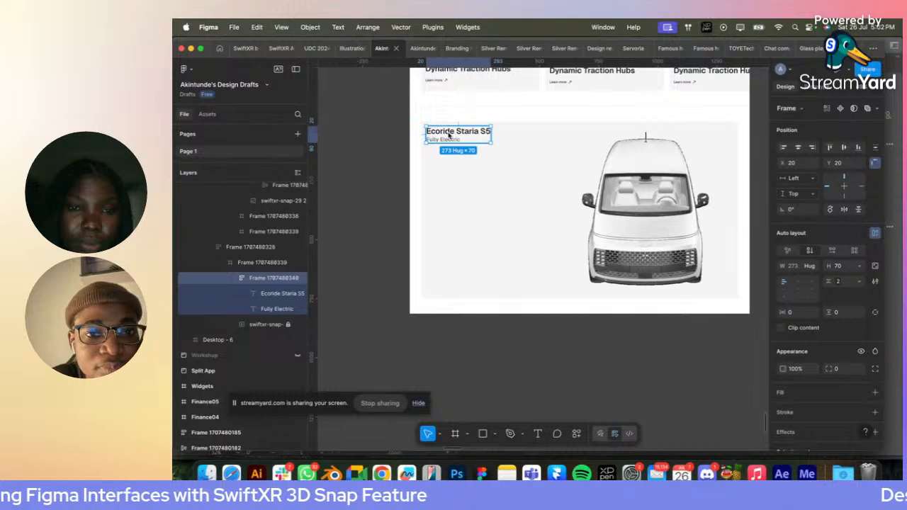
pyautogui.hotkey('shift', 'Down')
pyautogui.hotkey('shift', 'Down')
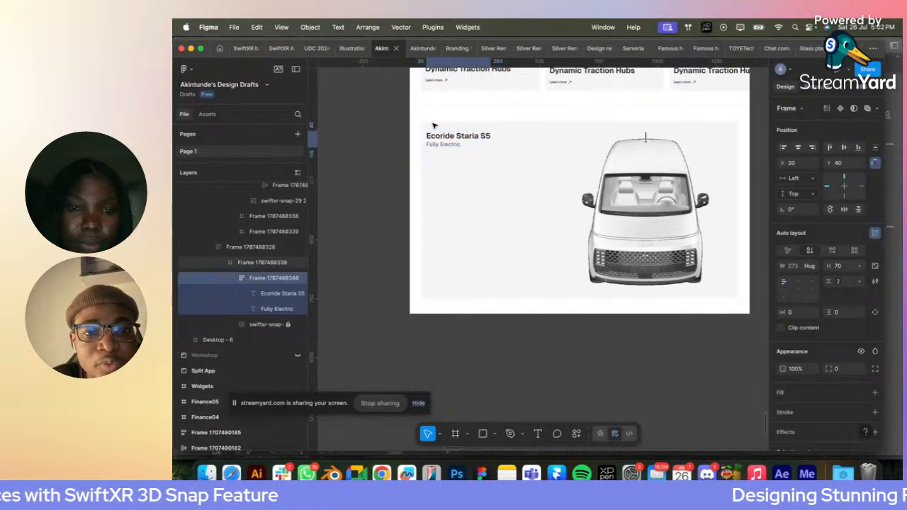
pyautogui.hotkey('shift', 'Down')
pyautogui.hotkey('shift', 'Down')
pyautogui.hotkey('shift', 'Down')
pyautogui.hotkey('shift', 'Down')
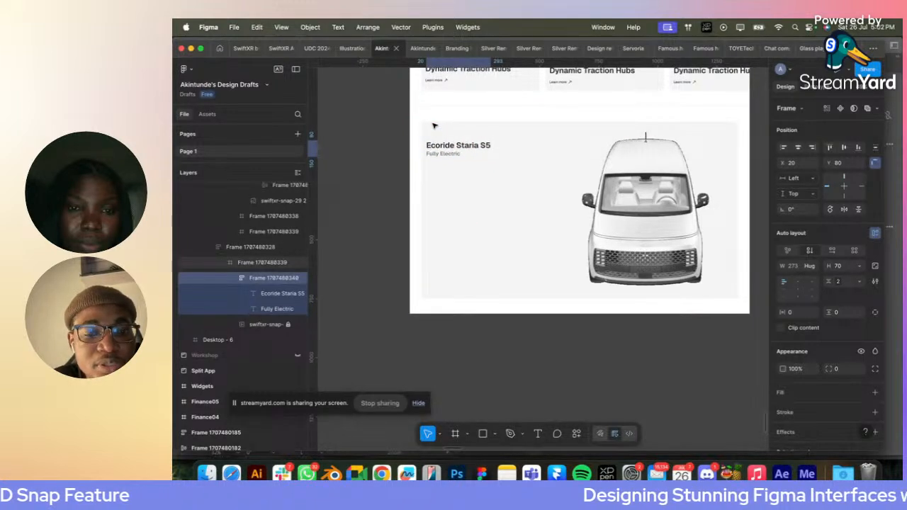
pyautogui.hotkey('shift', 'Right')
pyautogui.hotkey('shift', 'Right')
pyautogui.hotkey('shift', 'Right')
pyautogui.hotkey('shift', 'Right')
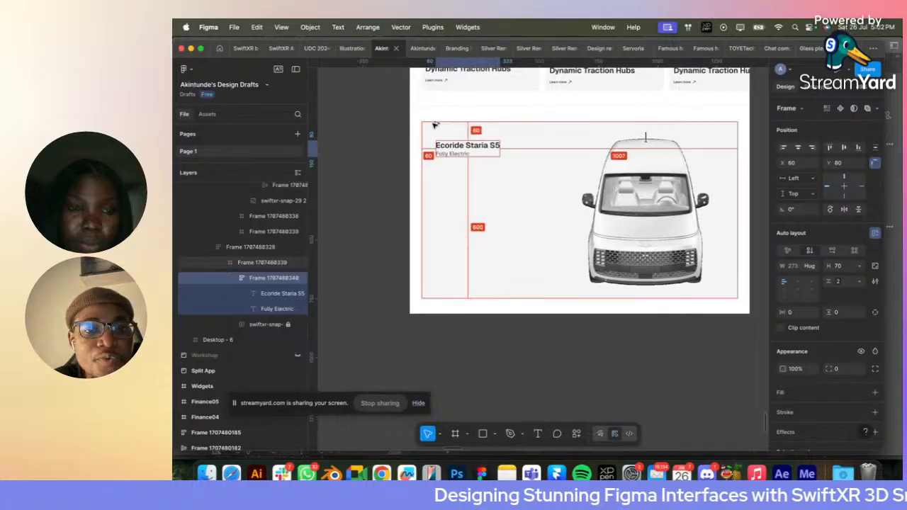
pyautogui.click(378, 167)
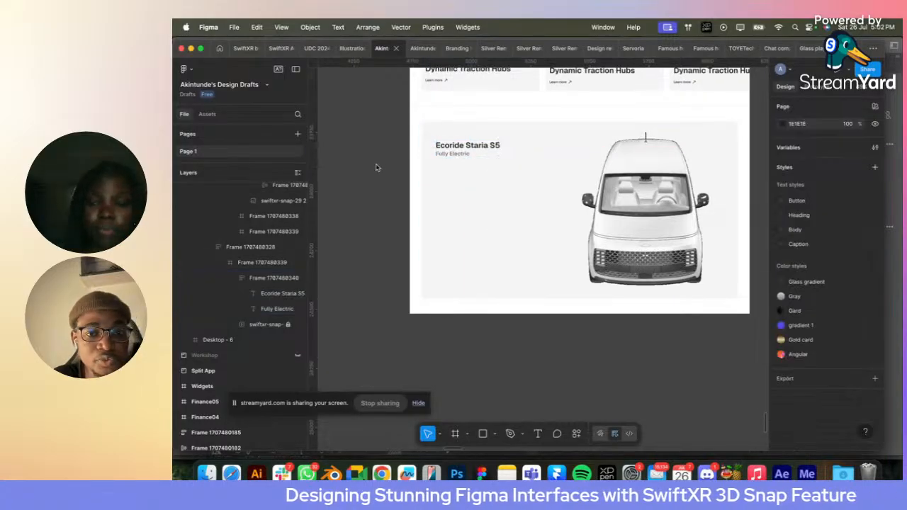
# - Apply the Heading/02 text style to "Ecoride Staria S5" and Heading/04 to "Fully Electric"
pyautogui.keyDown('super'); pyautogui.click(472, 147); pyautogui.keyUp('super')
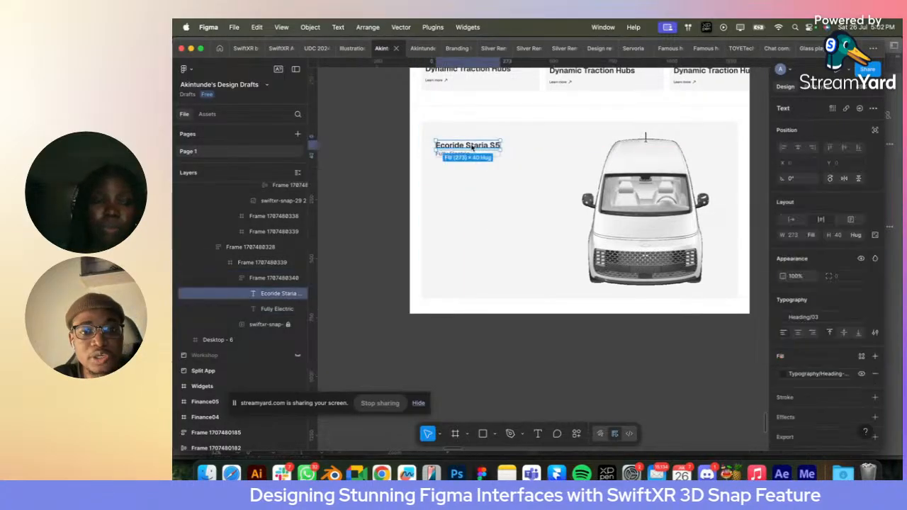
pyautogui.click(794, 317)
pyautogui.click(721, 352)
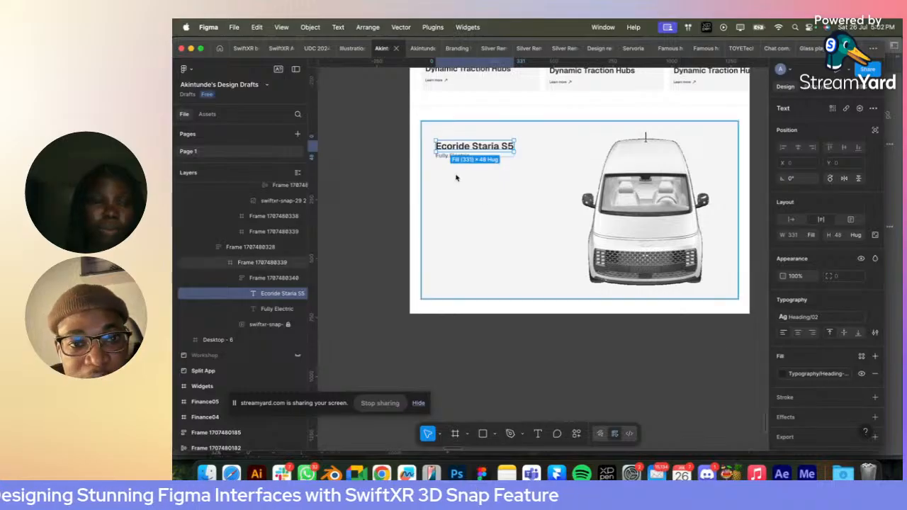
pyautogui.click(277, 309)
pyautogui.click(804, 318)
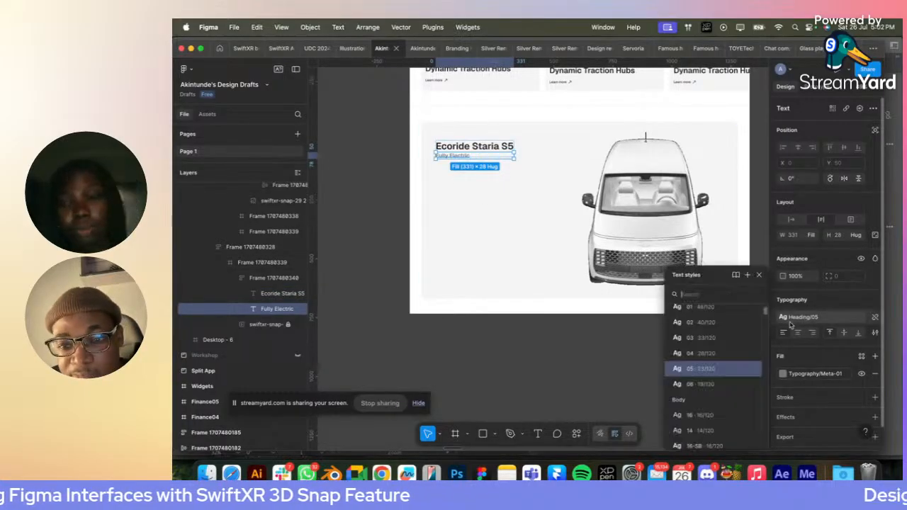
pyautogui.click(723, 363)
pyautogui.click(588, 324)
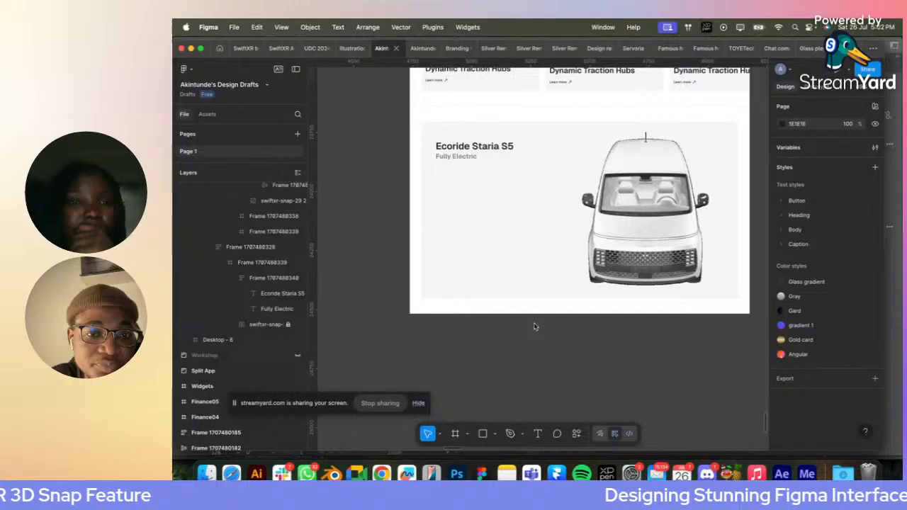
# - Add a two-line text "GUARANTEED SAFETY" in Heading/04 below the title, at about X 90, Y 413 in the grey container
pyautogui.click(466, 158)
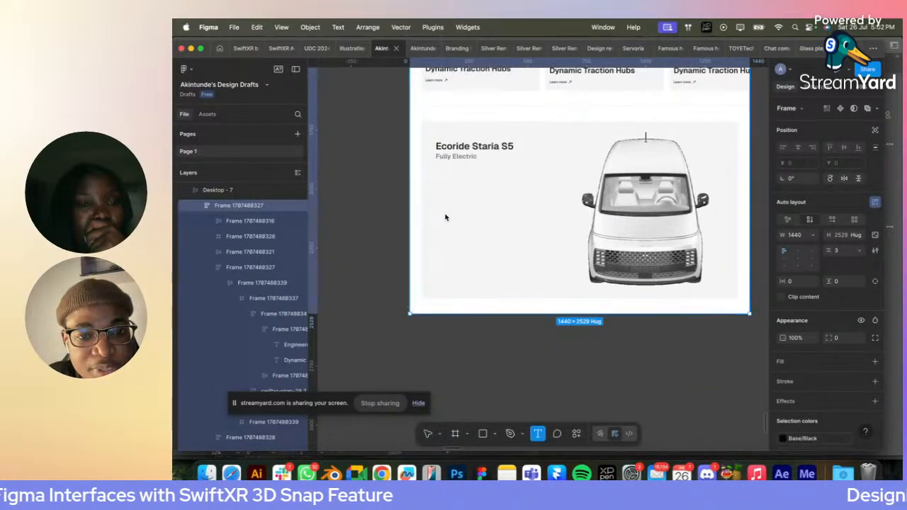
pyautogui.press('t')
pyautogui.click(457, 226)
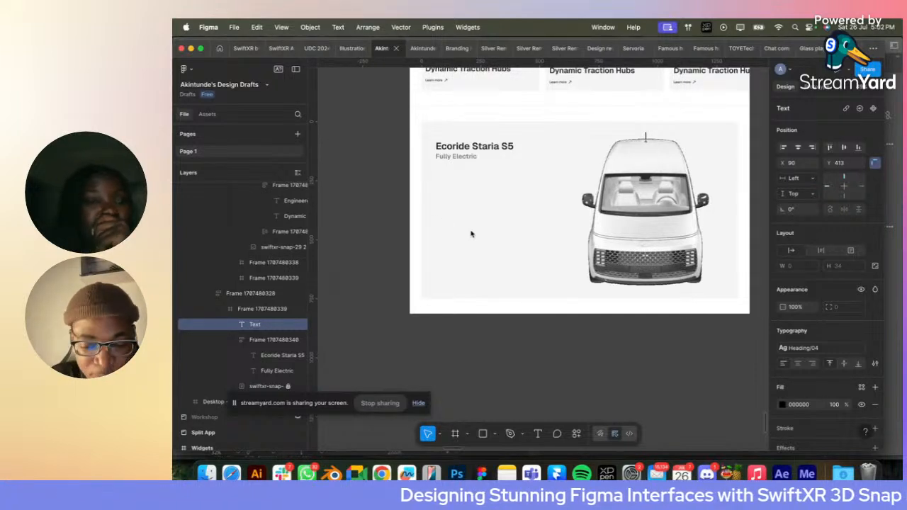
pyautogui.write('GUARAB')
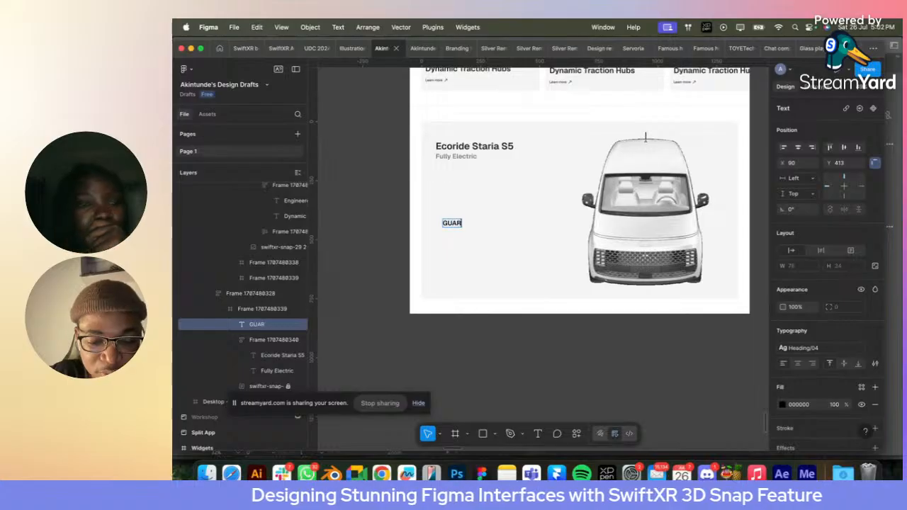
pyautogui.press('BackSpace')
pyautogui.write('NTEE')
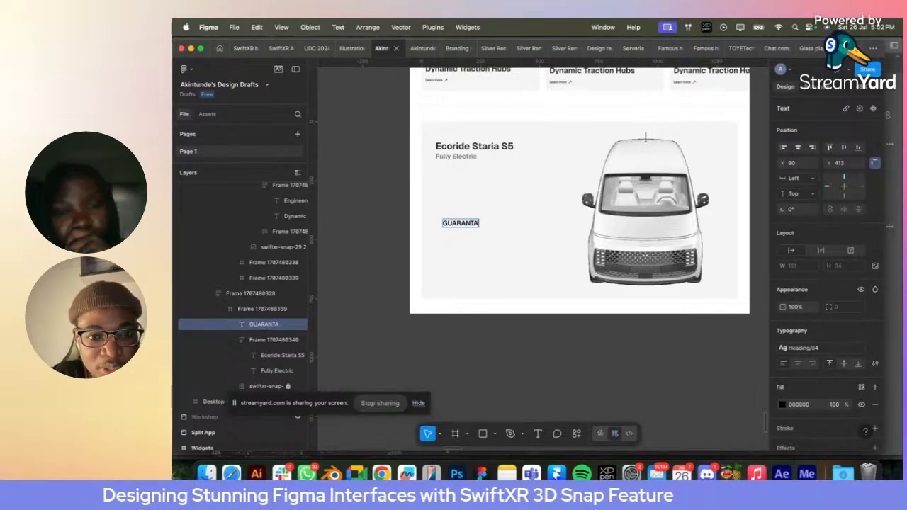
pyautogui.write('D')
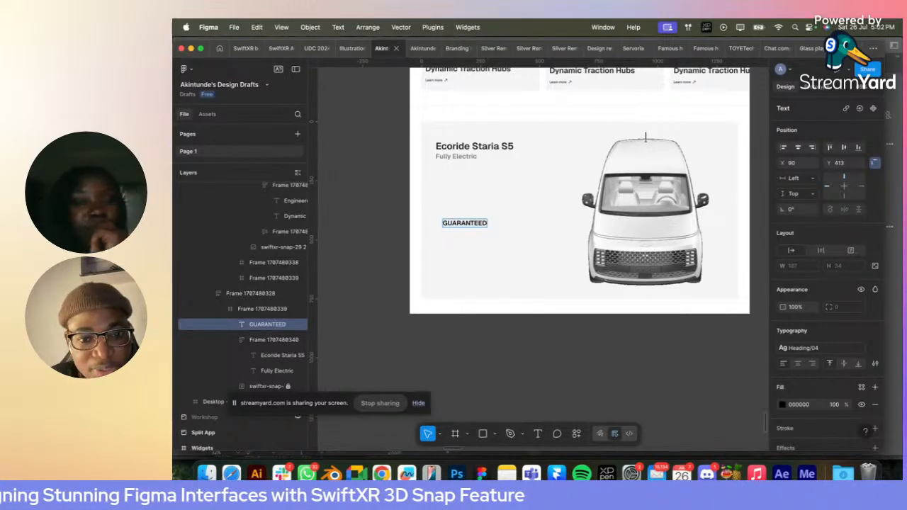
pyautogui.write(' SAFETY')
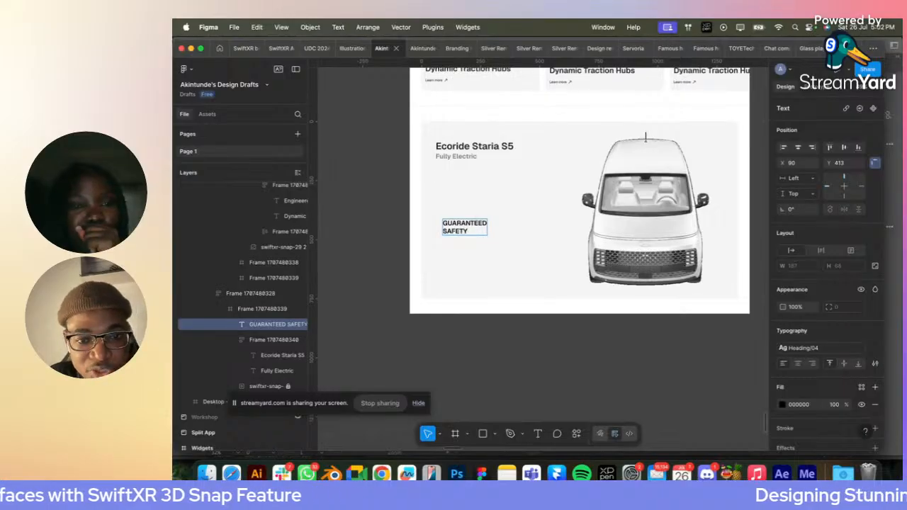
pyautogui.press('Escape')
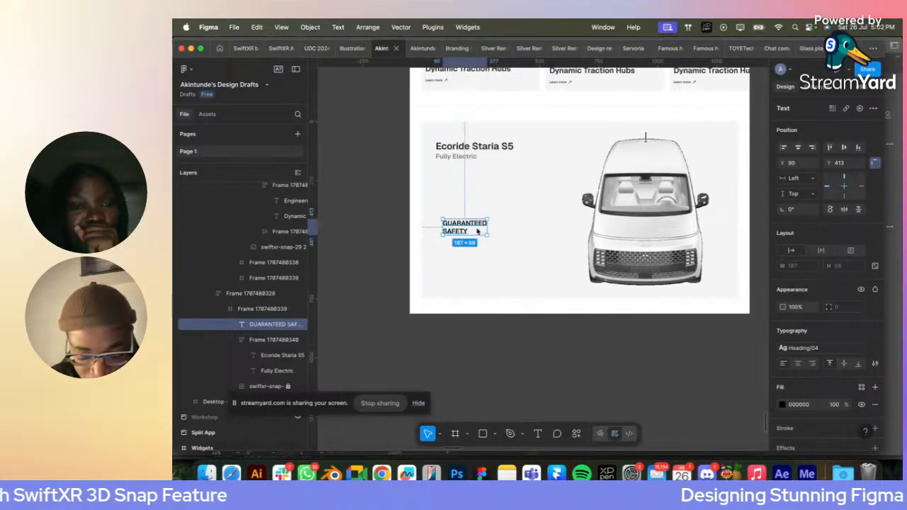
# - Duplicate the "GUARANTEED SAFETY" text to about Y 538 and replace the copy with the hero section's "From timeless classics" paragraph
pyautogui.moveTo(464, 228); pyautogui.dragTo(464, 257)
pyautogui.scroll(-5, 464, 256)
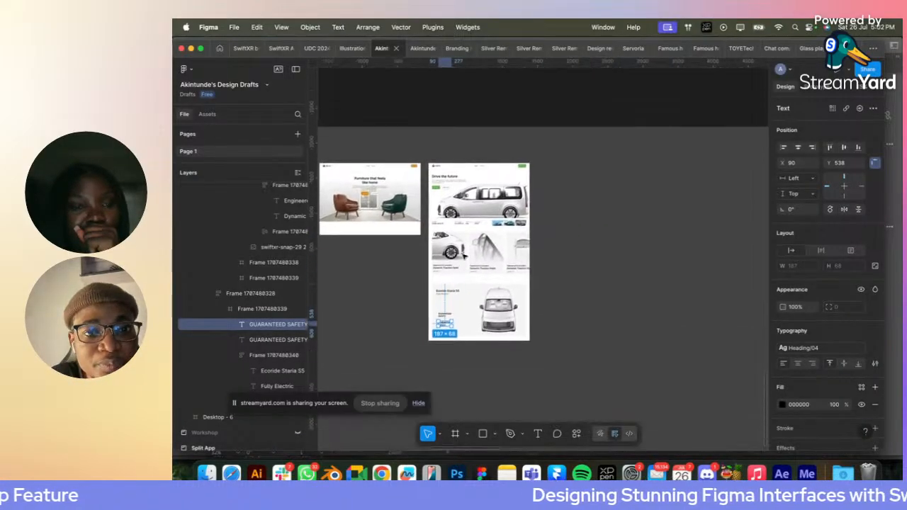
pyautogui.scroll(5, 439, 203)
pyautogui.click(437, 208)
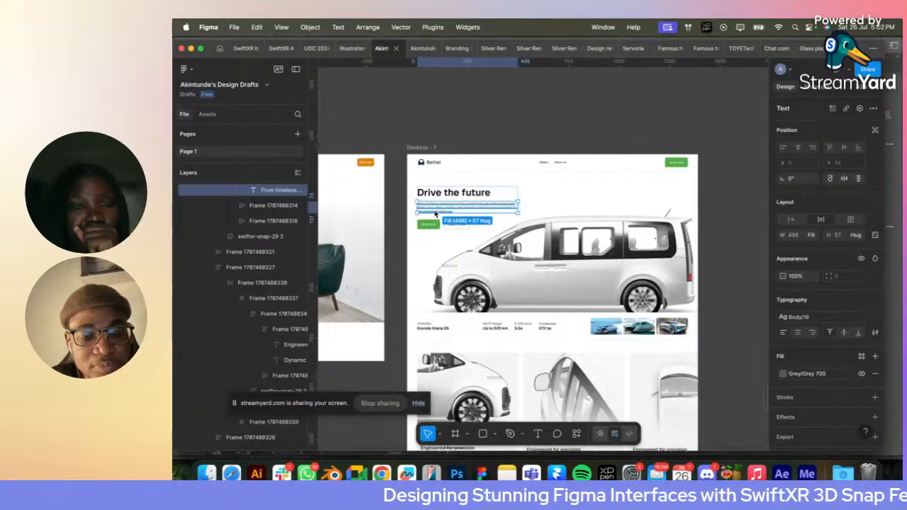
pyautogui.scroll(-5, 482, 298)
pyautogui.scroll(5, 516, 369)
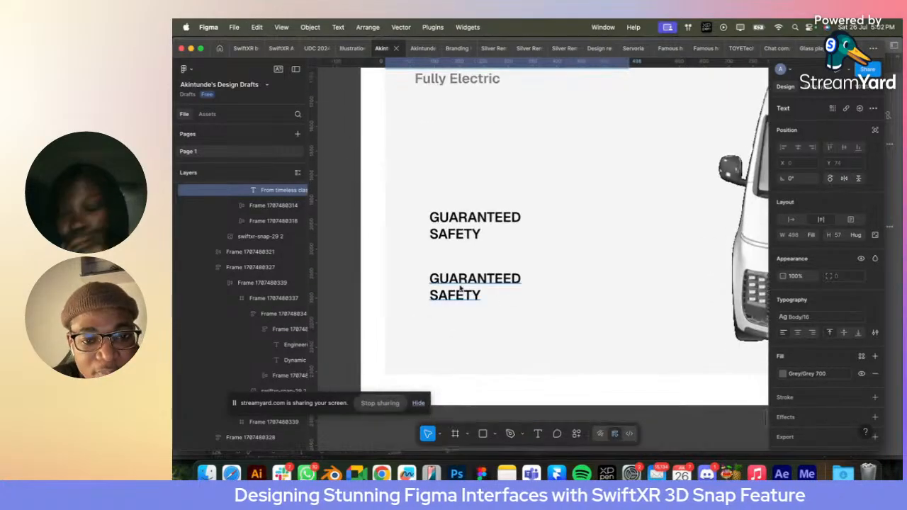
pyautogui.click(461, 291)
pyautogui.rightClick(447, 287)
pyautogui.click(489, 170)
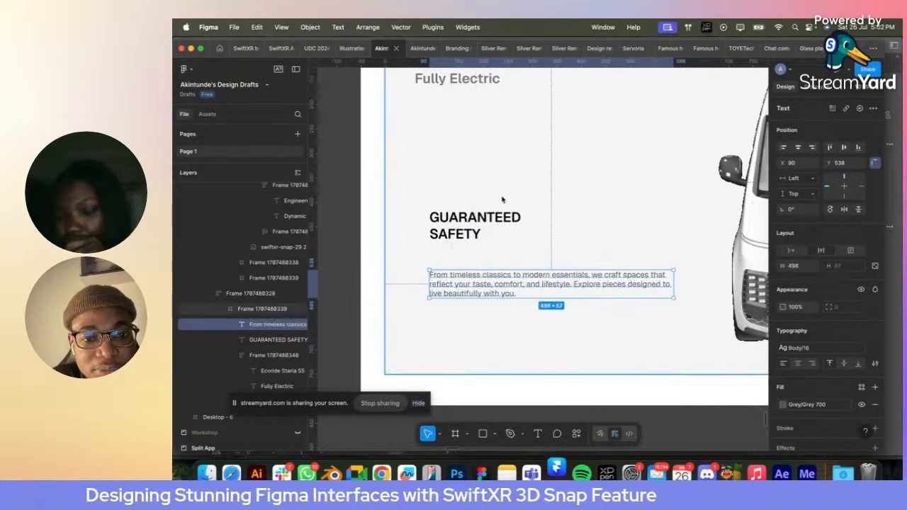
# - Wrap the "GUARANTEED SAFETY" heading and its paragraph in an auto layout frame and put the heading on a single line
pyautogui.keyDown('shift'); pyautogui.click(468, 234); pyautogui.keyUp('shift')
pyautogui.hotkey('shift', 'a')
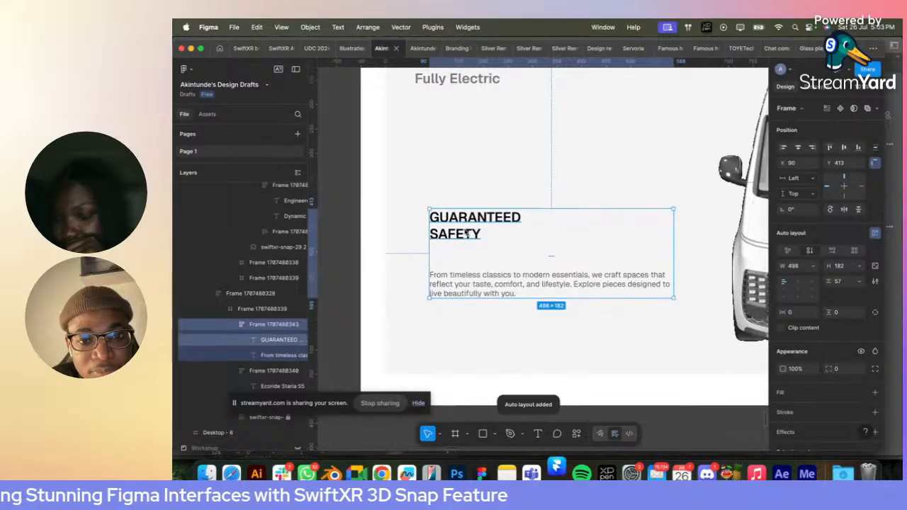
pyautogui.click(468, 234)
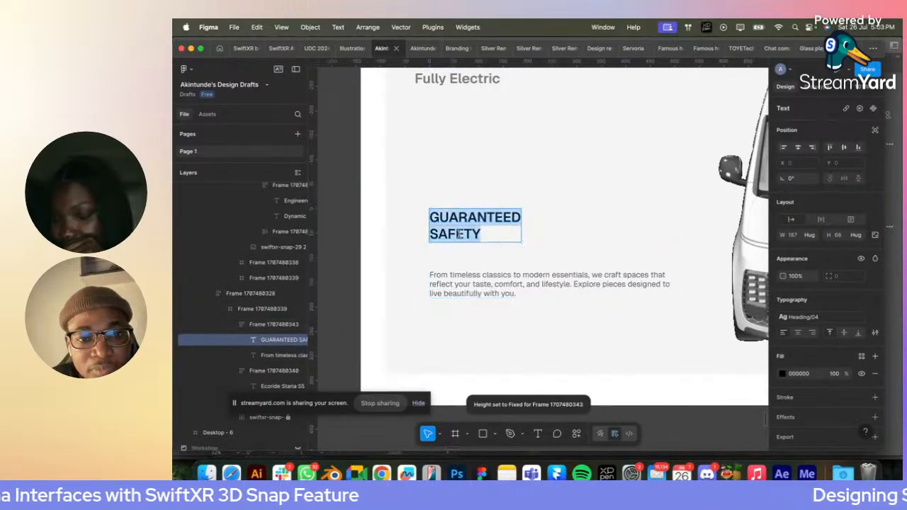
pyautogui.press('Left')
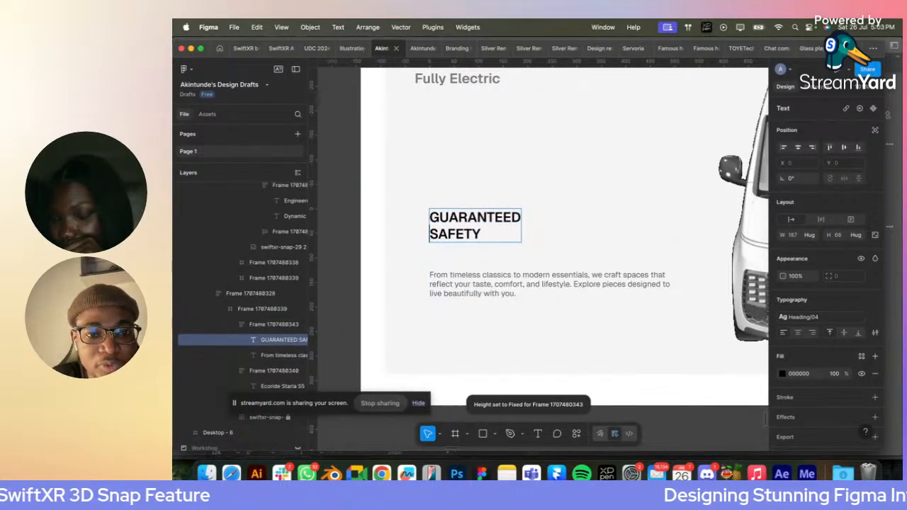
pyautogui.press('BackSpace')
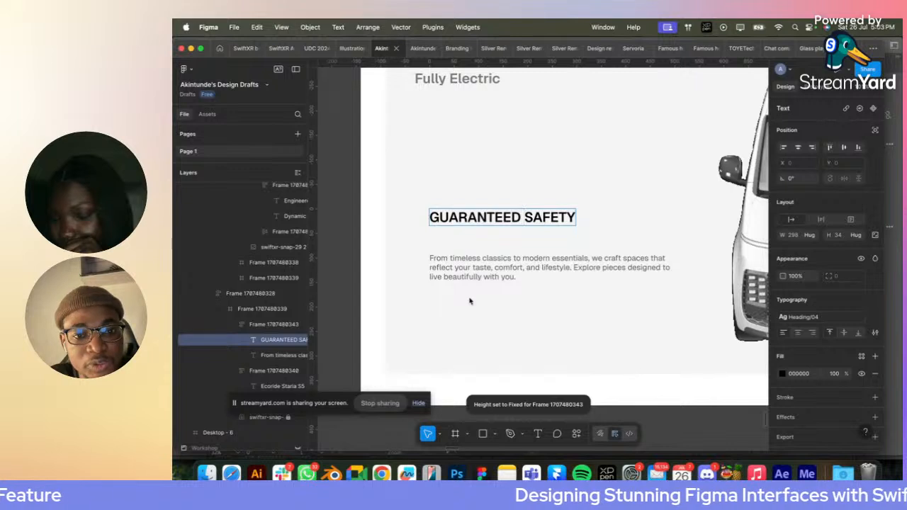
pyautogui.press('Escape')
pyautogui.press('Escape')
# - Open the Hugeicons Icon Library plugin with the "GUARANTEED SAFETY" text frame selected
pyautogui.rightClick(517, 105)
pyautogui.moveTo(551, 313)
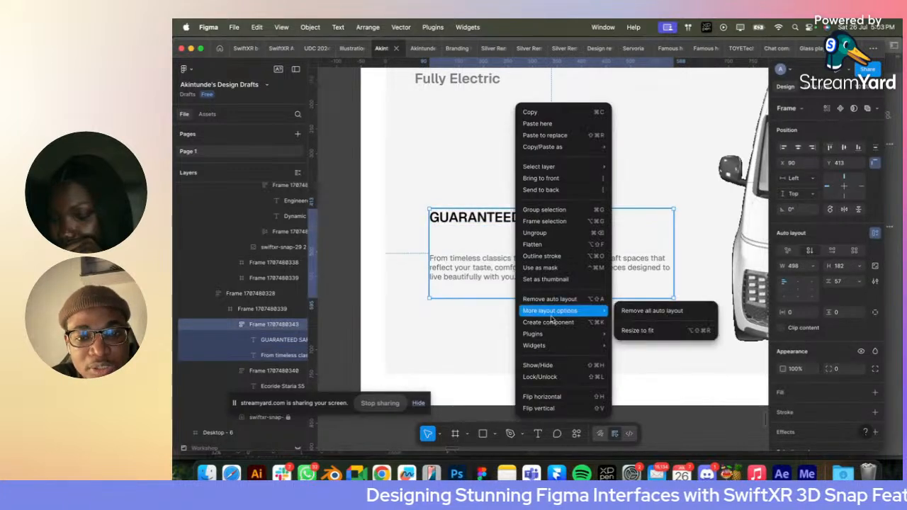
pyautogui.moveTo(539, 334)
pyautogui.click(685, 218)
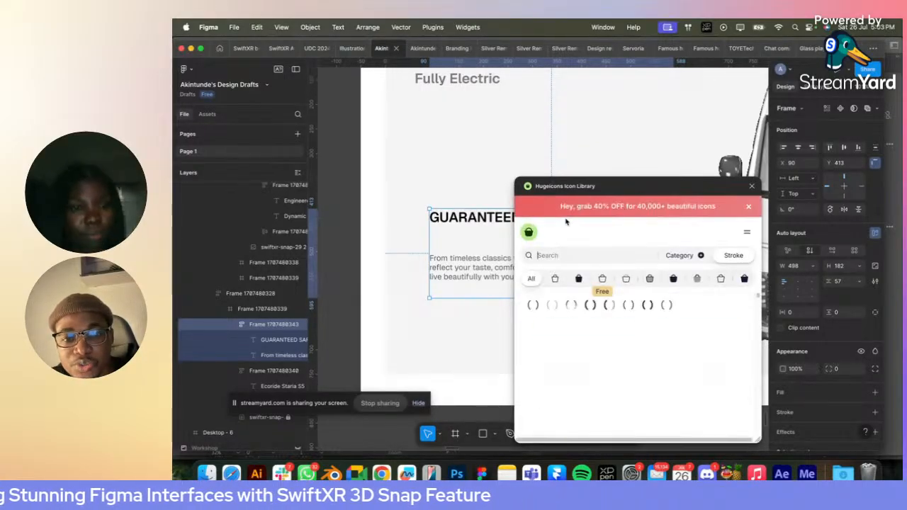
# - Search the free rounded stroke icons for "SHIE" and insert the shield-key icon into the text frame at 40 × 40
pyautogui.click(603, 278)
pyautogui.click(559, 255)
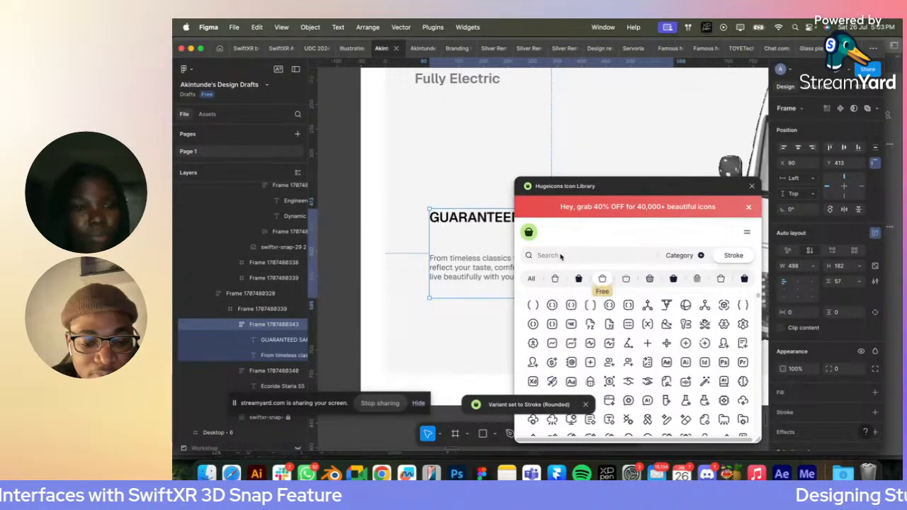
pyautogui.write('SHIE')
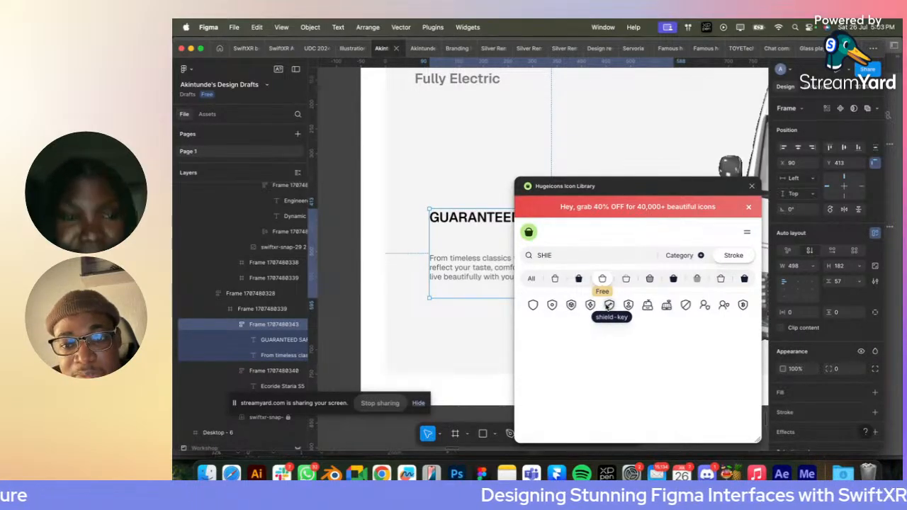
pyautogui.click(608, 304)
pyautogui.click(751, 186)
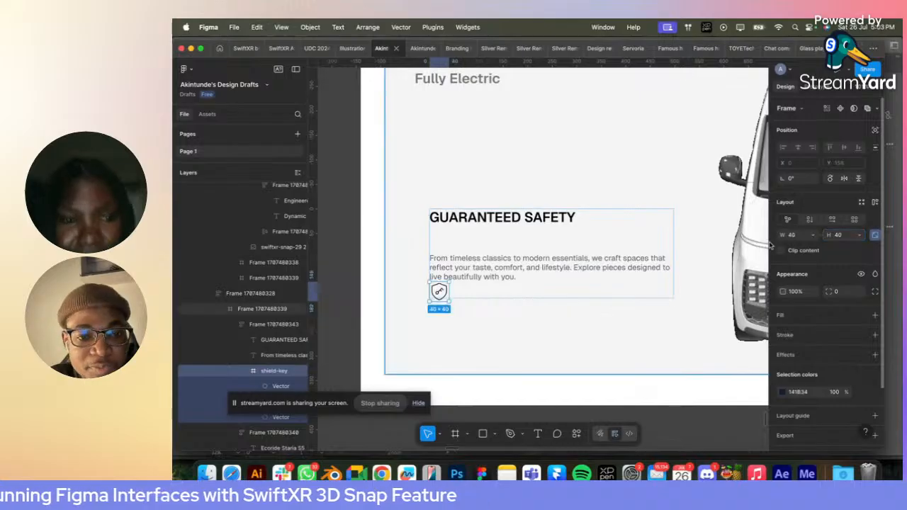
# - Move the shield-key icon to the top of the text frame, above the "GUARANTEED SAFETY" heading
pyautogui.press('Delete')
pyautogui.click(521, 263)
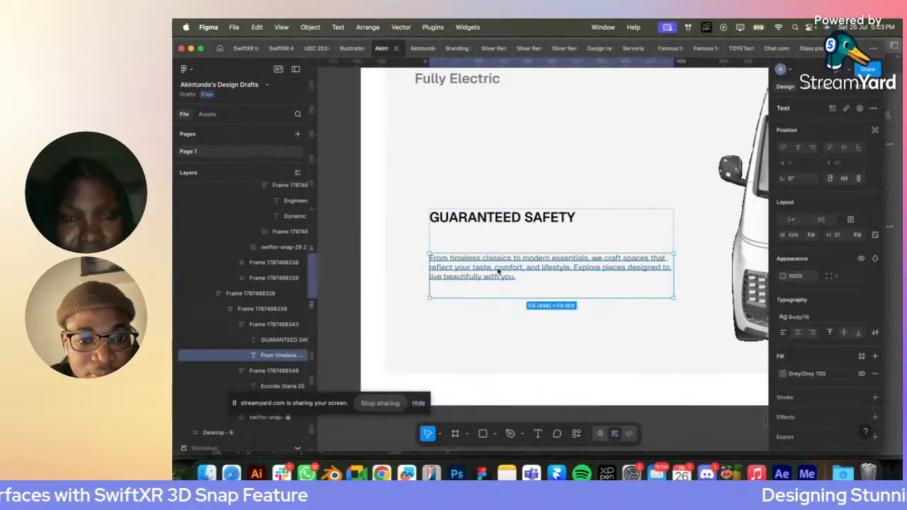
pyautogui.press('super+v')
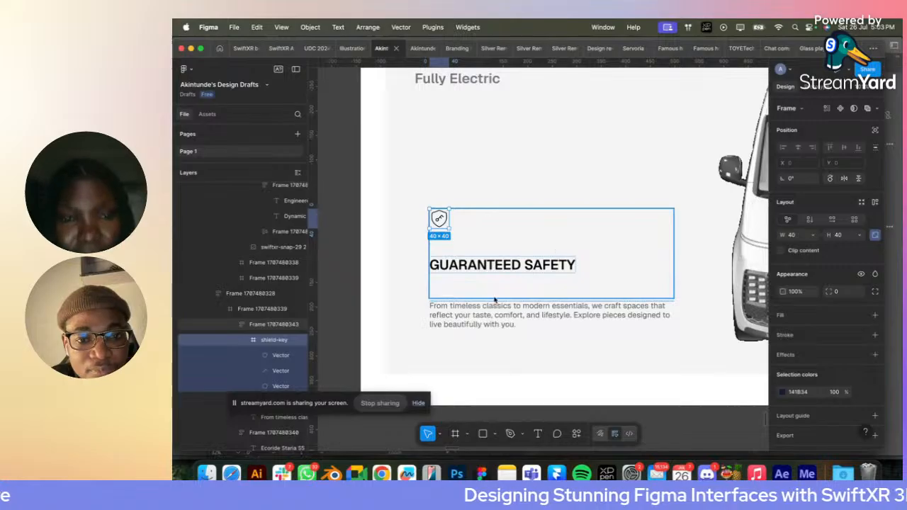
# - Cut the paragraph, duplicate the "GUARANTEED SAFETY" heading and replace the copy with the paragraph
pyautogui.click(480, 320)
pyautogui.press('BackSpace')
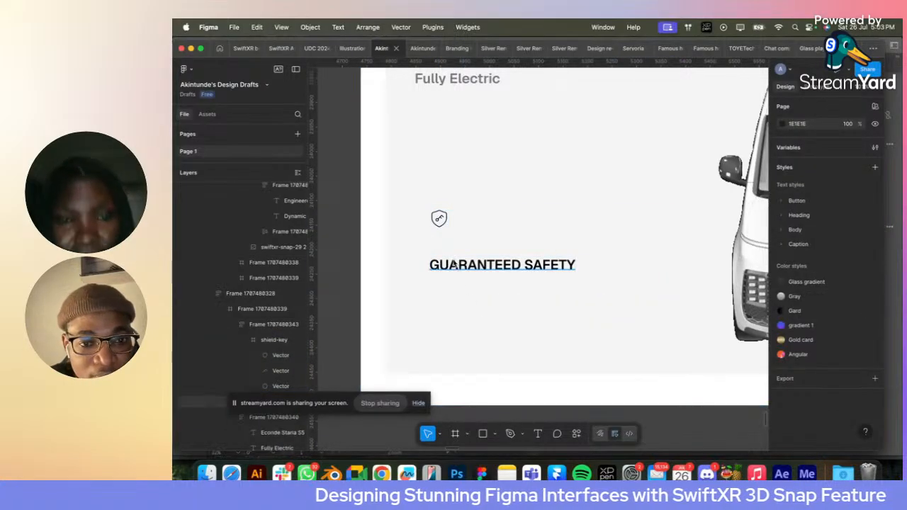
pyautogui.click(468, 268)
pyautogui.press('super+d')
pyautogui.rightClick(470, 307)
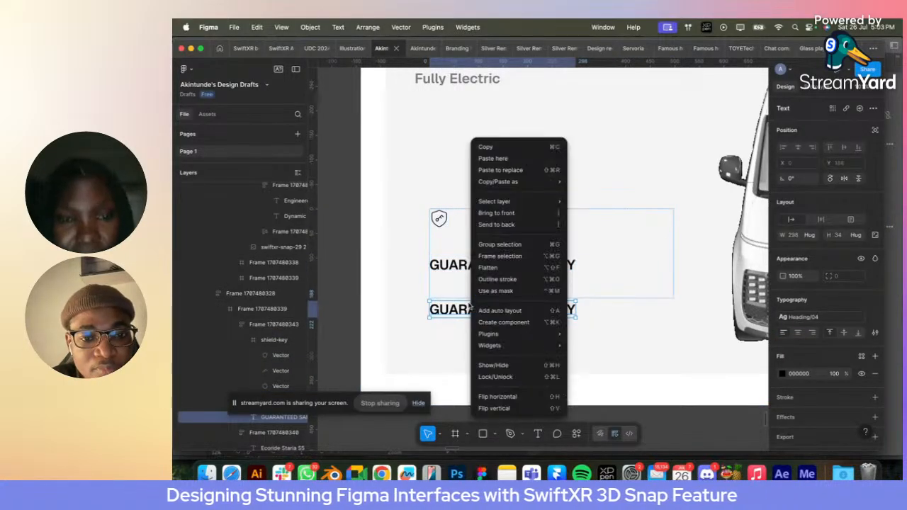
pyautogui.click(516, 172)
# - Set the text frame's height to hug contents and its vertical gap to 16
pyautogui.click(632, 234)
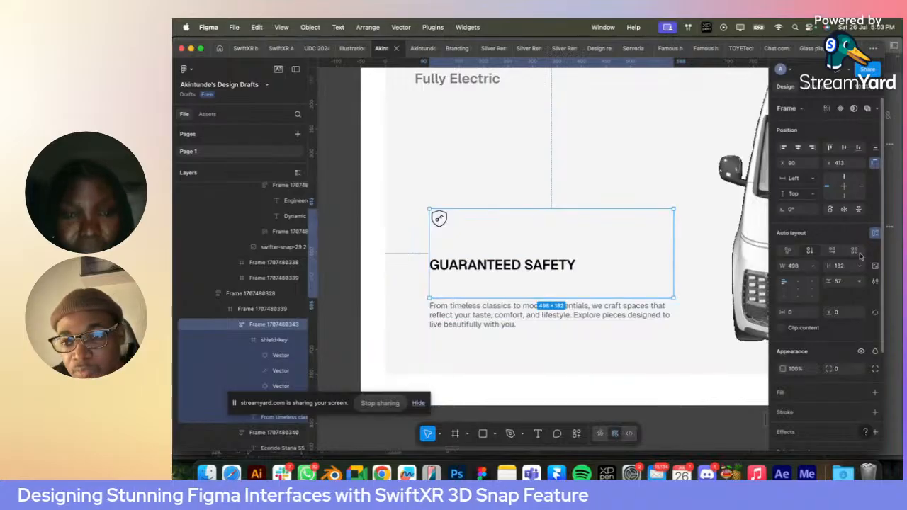
pyautogui.click(858, 266)
pyautogui.click(836, 279)
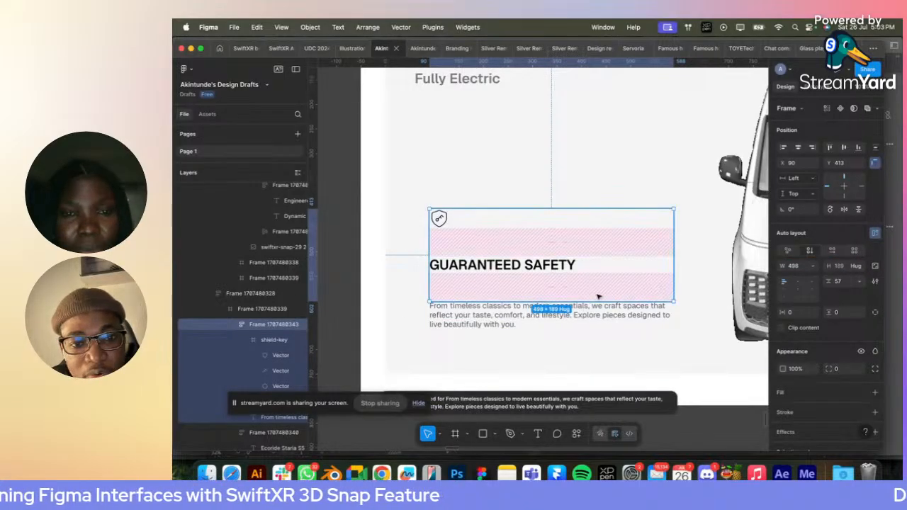
pyautogui.write('1')
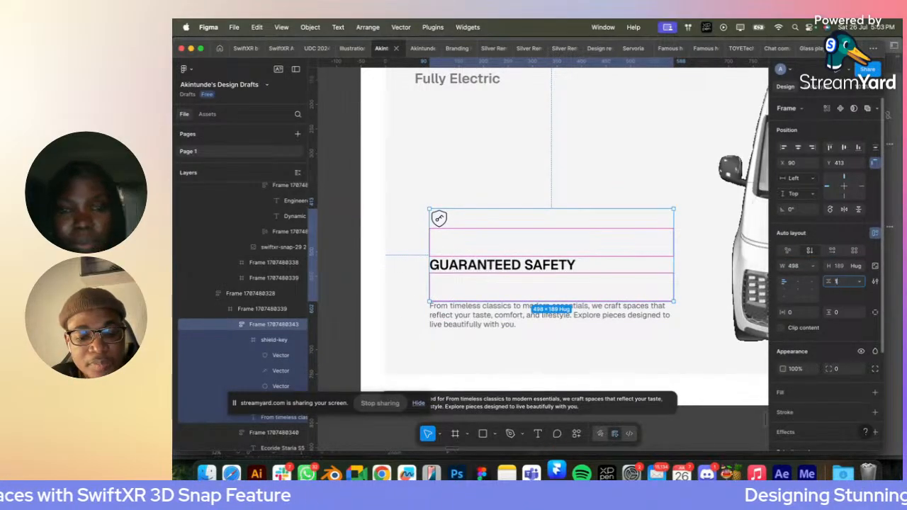
pyautogui.write('6')
pyautogui.press('Return')
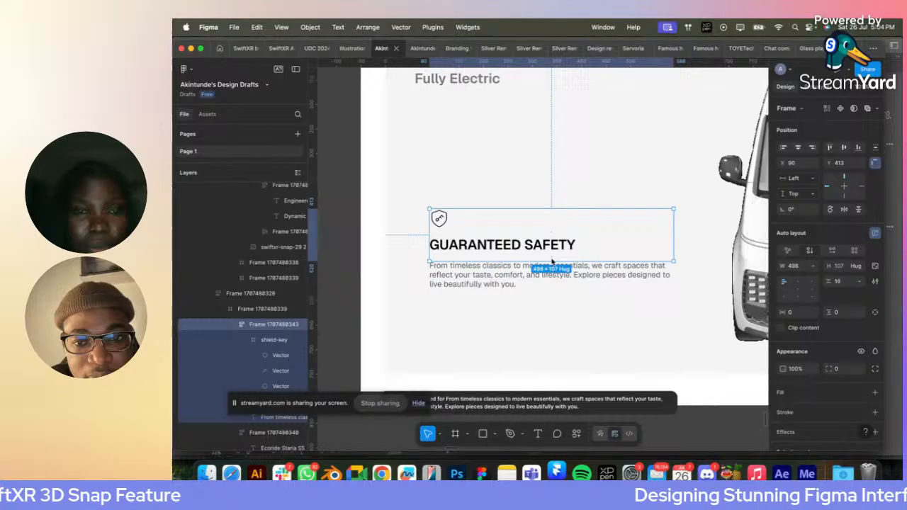
# - Set the height of the "From timeless classics" paragraph to hug contents
pyautogui.click(484, 300)
pyautogui.click(462, 282)
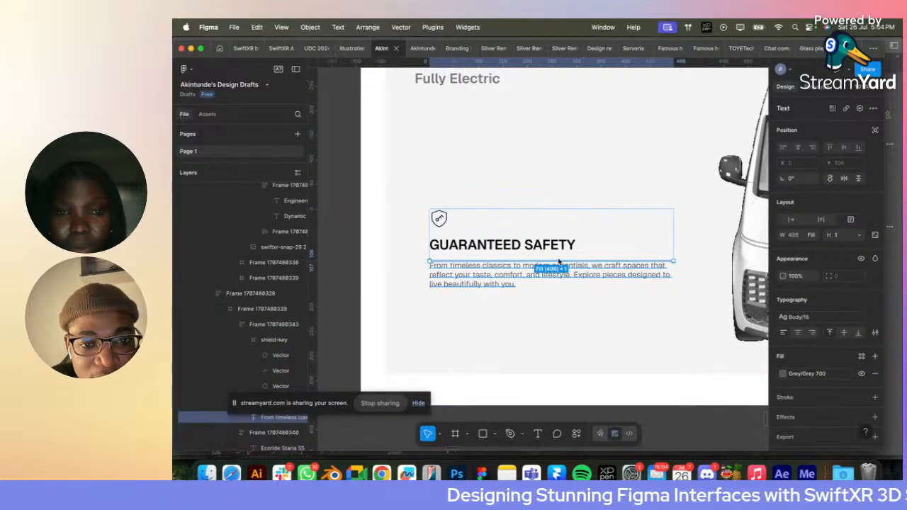
pyautogui.scroll(-5, 513, 257)
pyautogui.hscroll(-3, 513, 256)
pyautogui.scroll(-2, 513, 256)
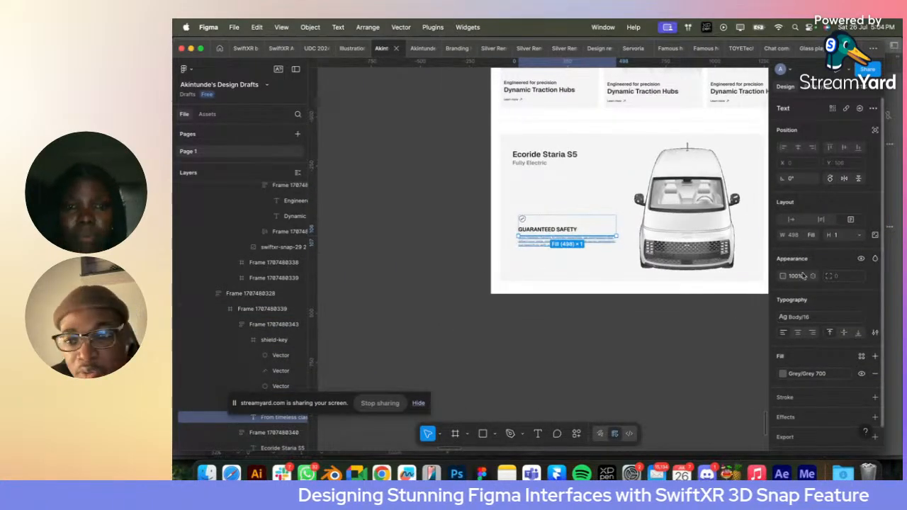
pyautogui.click(855, 236)
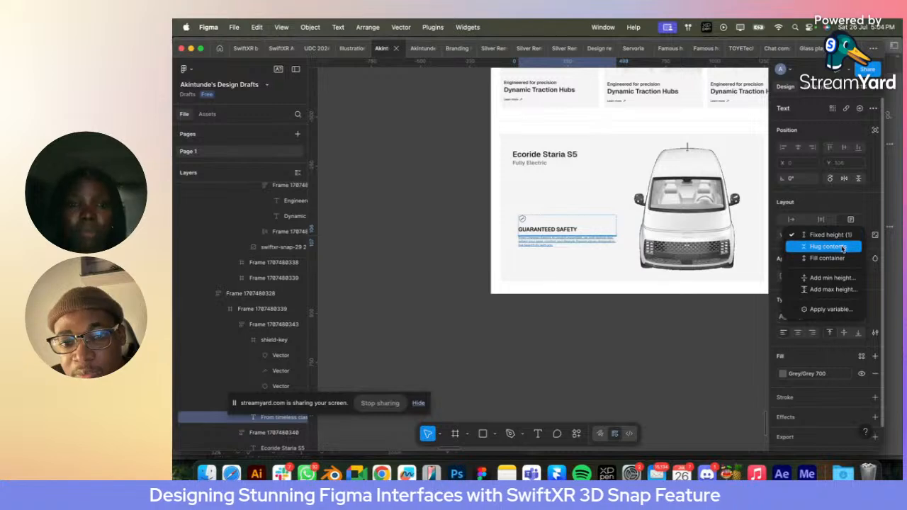
pyautogui.click(844, 243)
pyautogui.scroll(5, 564, 226)
# - Narrow the "GUARANTEED SAFETY" frame to about 297 wide
pyautogui.click(513, 229)
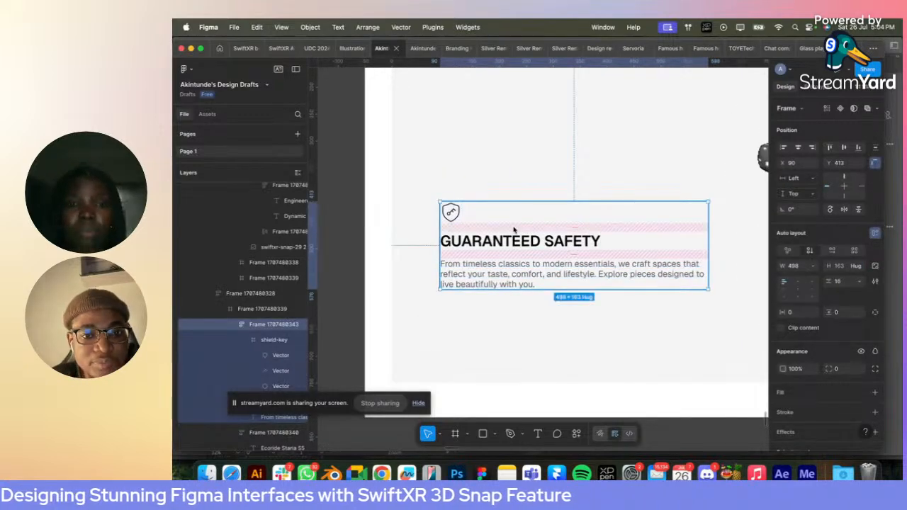
pyautogui.hscroll(4, 514, 229)
pyautogui.scroll(-3, 514, 228)
pyautogui.scroll(-4, 514, 229)
pyautogui.scroll(2, 514, 229)
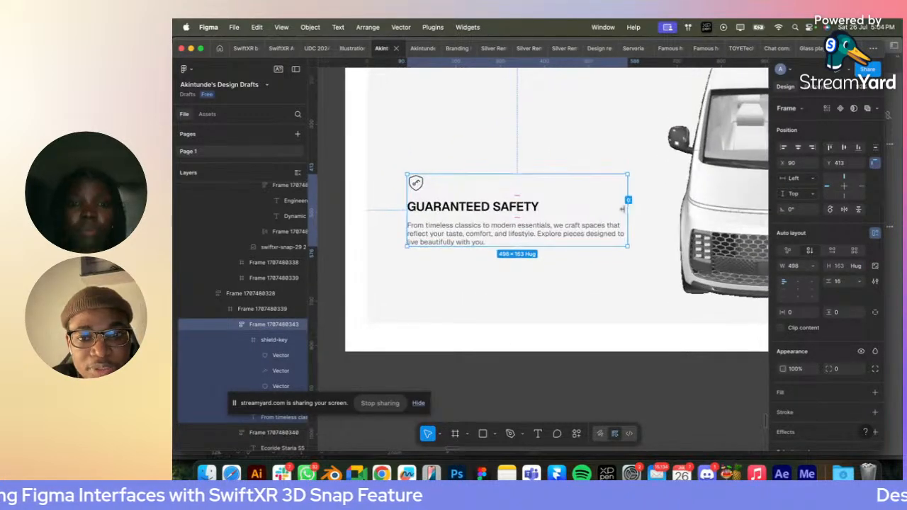
pyautogui.moveTo(624, 210); pyautogui.dragTo(537, 209)
# - Set the "GUARANTEED SAFETY" heading's width to fill the container so it wraps onto two lines
pyautogui.click(537, 206)
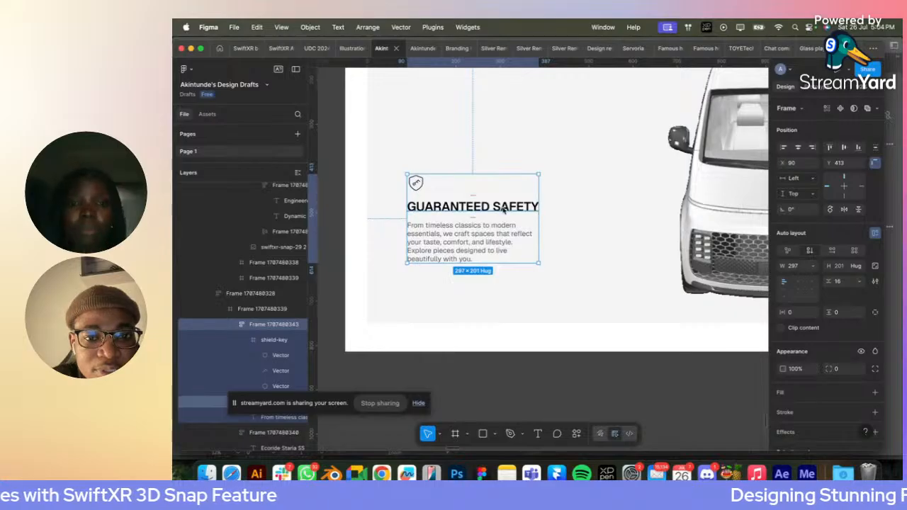
pyautogui.click(809, 234)
pyautogui.click(813, 247)
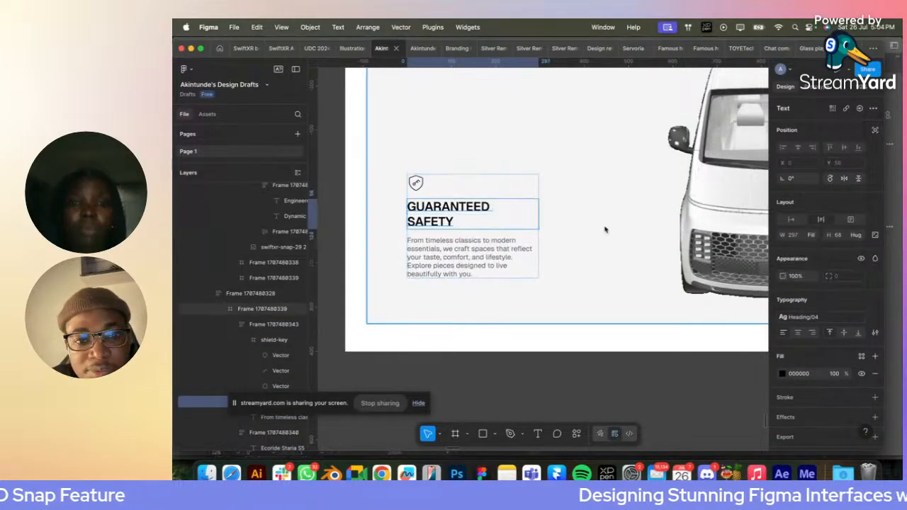
pyautogui.click(560, 224)
# - Wrap the heading and paragraph in a nested auto layout frame with a gap of 8
pyautogui.click(462, 247)
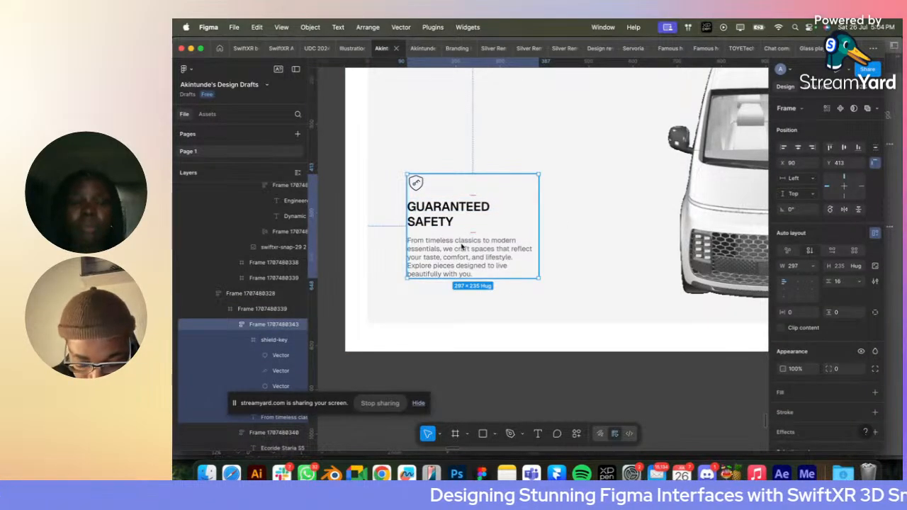
pyautogui.scroll(-5, 462, 246)
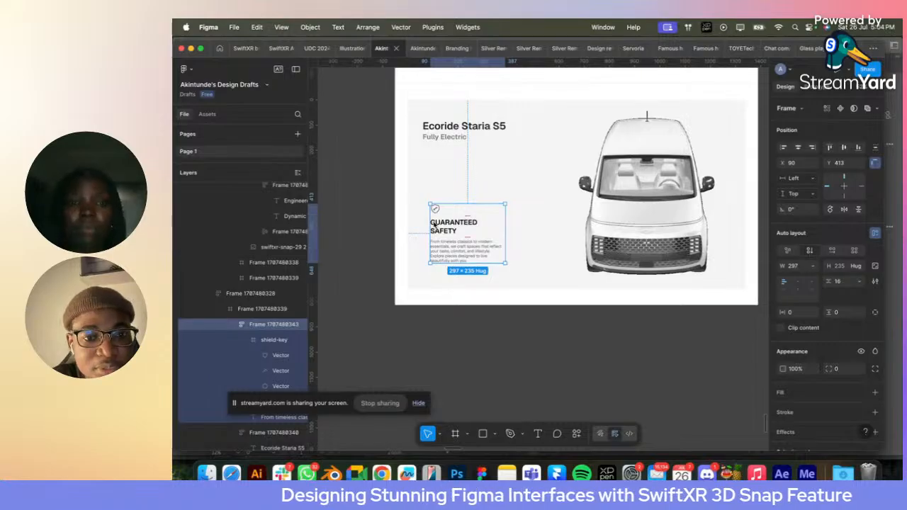
pyautogui.doubleClick(442, 226)
pyautogui.keyDown('shift'); pyautogui.click(450, 257); pyautogui.keyUp('shift')
pyautogui.hotkey('shift', 'a')
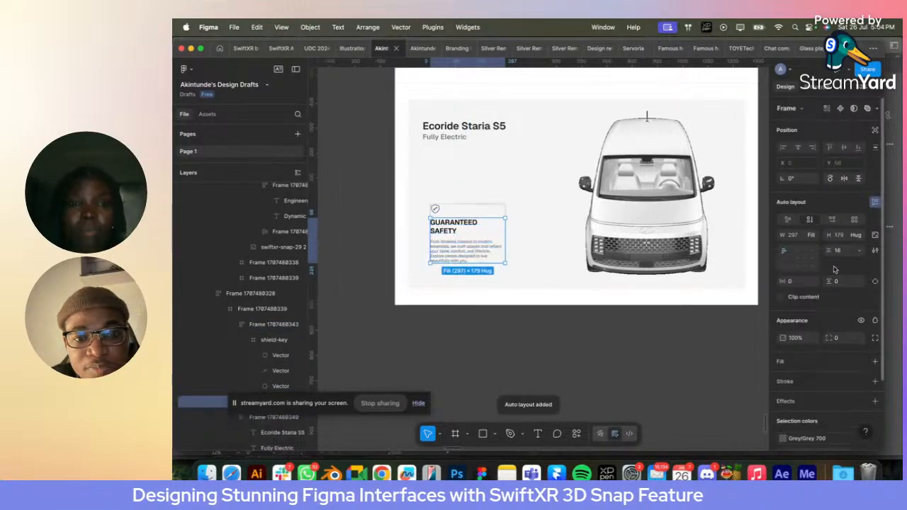
pyautogui.click(574, 321)
# - Apply the Icon-System library colour to the shield-key icon
pyautogui.scroll(5, 480, 130)
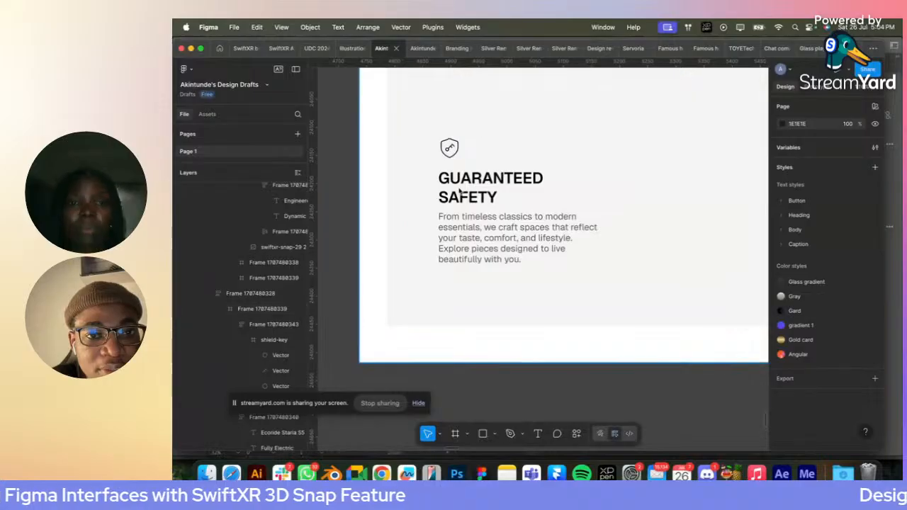
pyautogui.click(459, 192)
pyautogui.doubleClick(460, 191)
pyautogui.doubleClick(459, 191)
pyautogui.doubleClick(459, 192)
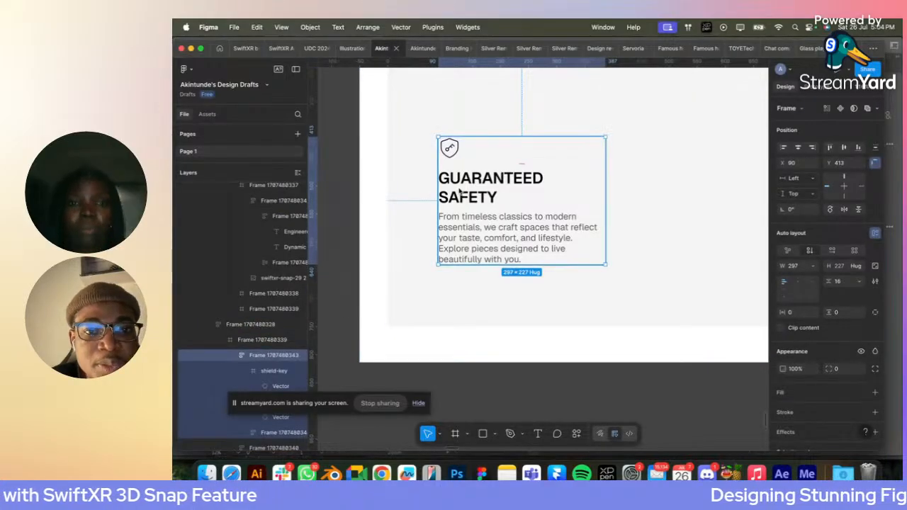
pyautogui.click(452, 150)
pyautogui.scroll(3, 452, 151)
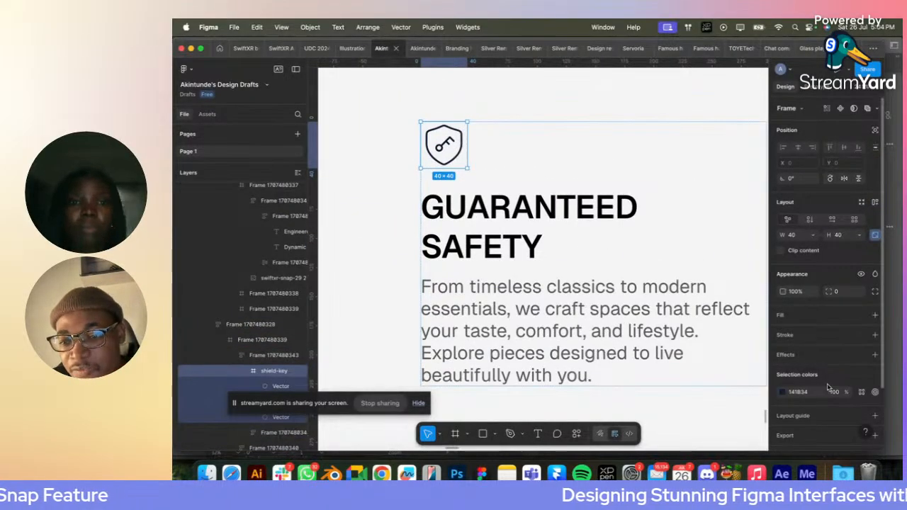
pyautogui.click(860, 391)
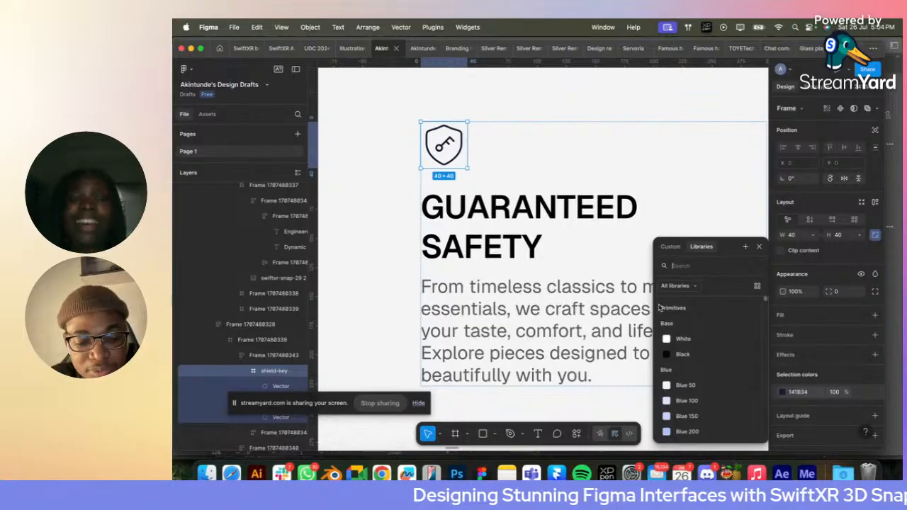
pyautogui.write('icon')
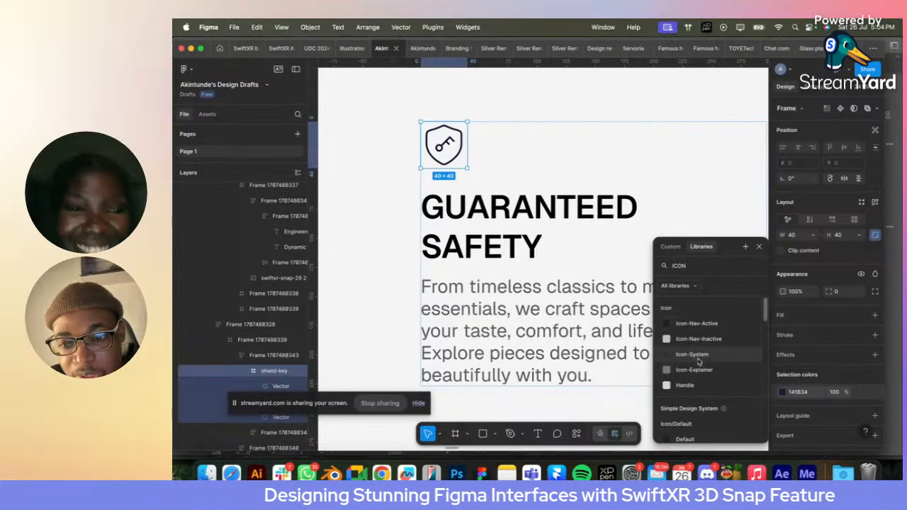
pyautogui.click(692, 354)
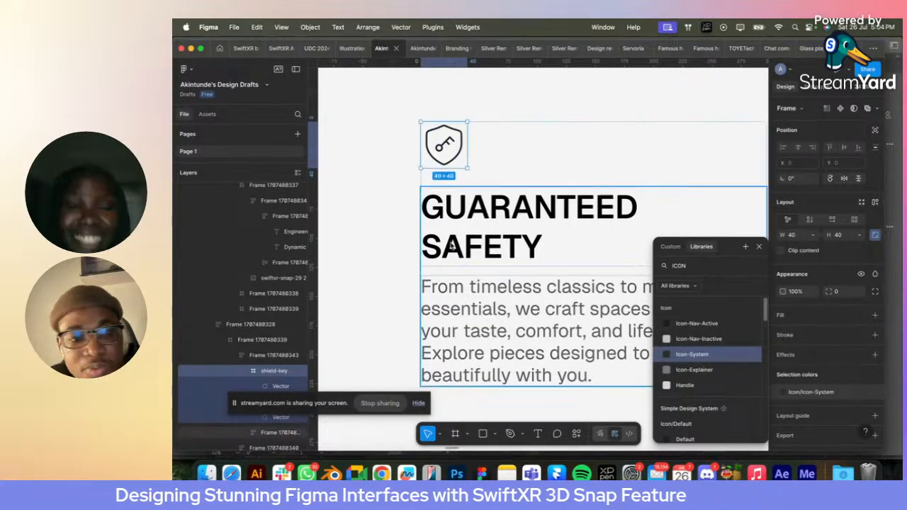
# - Set the stroke weight of the shield-key icon's three vectors to 2
pyautogui.click(280, 387)
pyautogui.scroll(-1, 280, 391)
pyautogui.keyDown('shift'); pyautogui.click(279, 375); pyautogui.keyUp('shift')
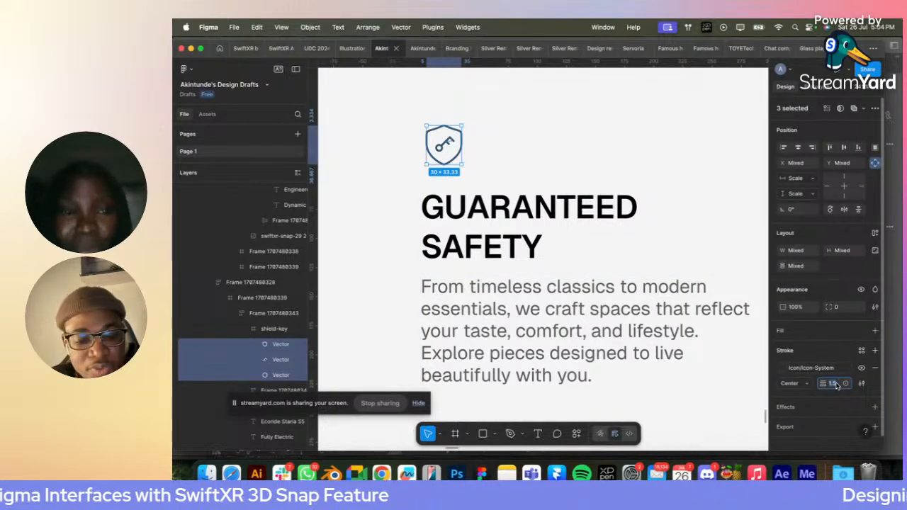
pyautogui.write('2')
pyautogui.press('Return')
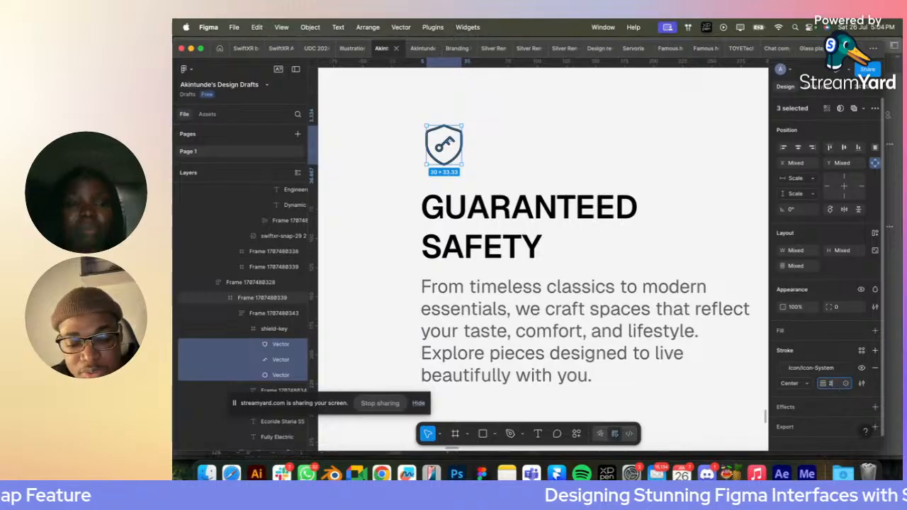
pyautogui.click(379, 208)
# - Align the safety block with the title's left edge and duplicate it beside itself at about X 391, Y 413
pyautogui.scroll(-5, 376, 205)
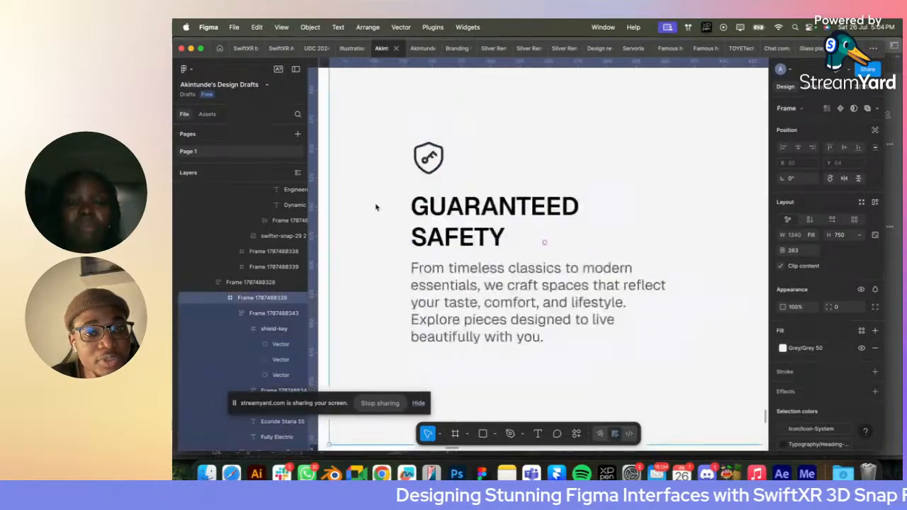
pyautogui.scroll(3, 377, 207)
pyautogui.click(447, 236)
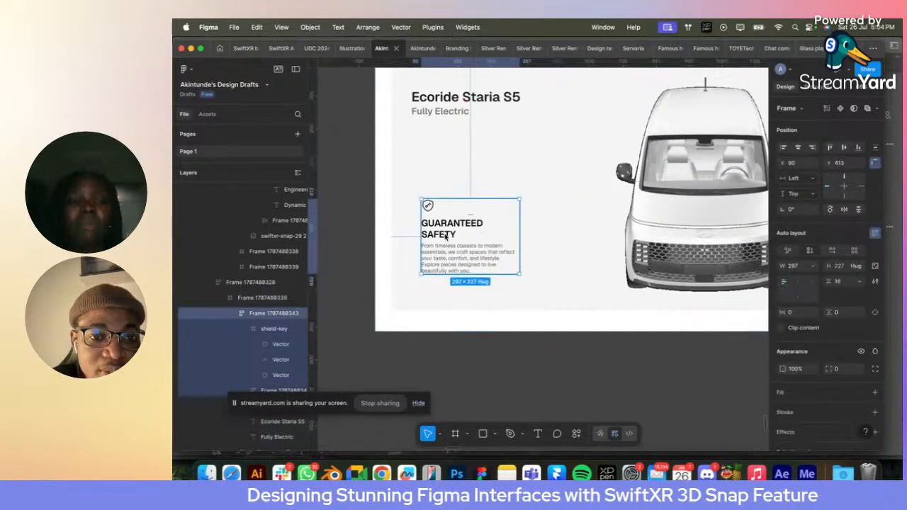
pyautogui.moveTo(447, 236); pyautogui.dragTo(436, 237)
pyautogui.moveTo(434, 237); pyautogui.dragTo(545, 234)
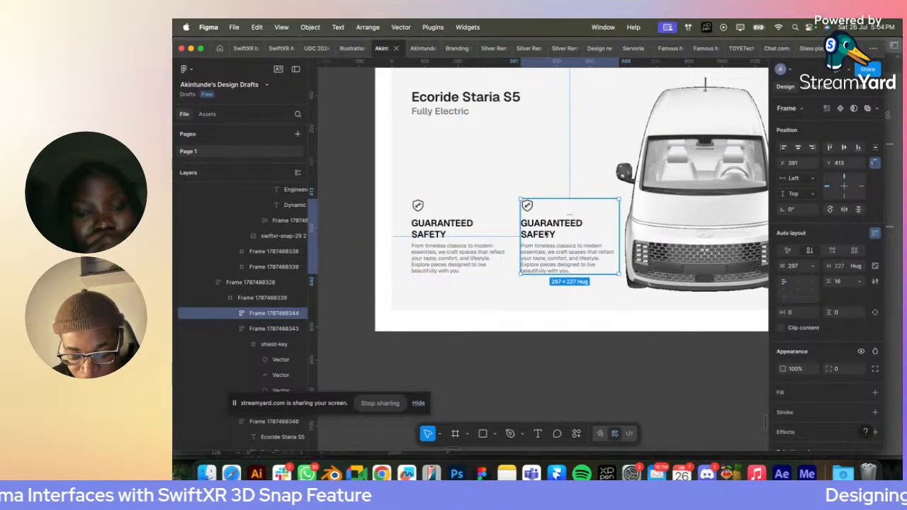
# - Change the duplicated feature block's heading to "PREMIUM EXPERIENCE" on two lines
pyautogui.doubleClick(545, 235)
pyautogui.doubleClick(545, 235)
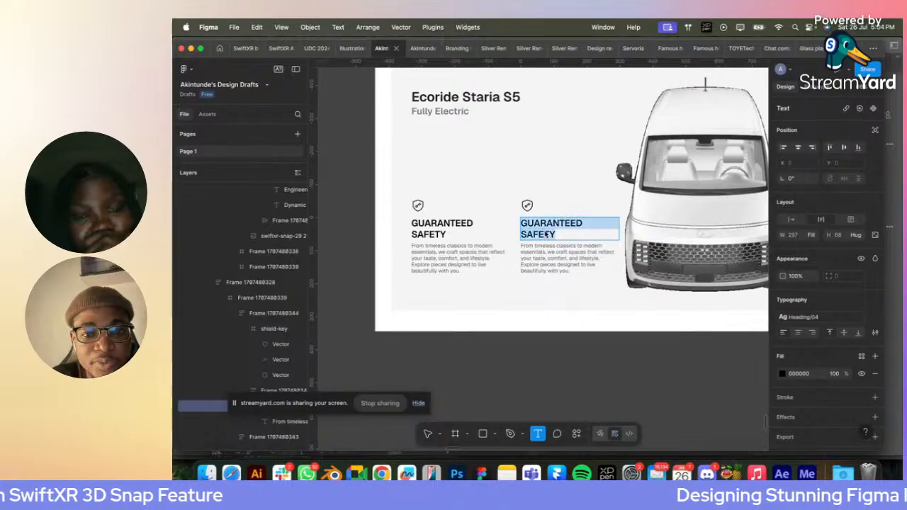
pyautogui.write('o')
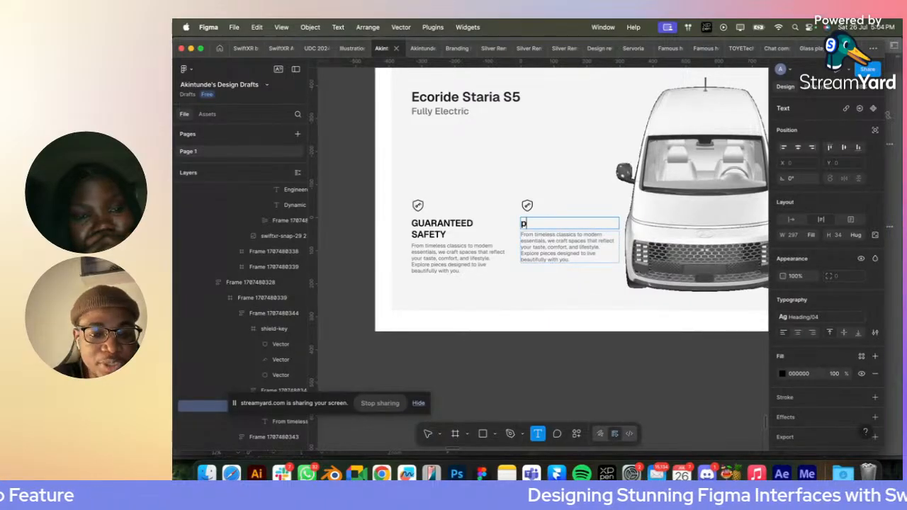
pyautogui.write('PRE')
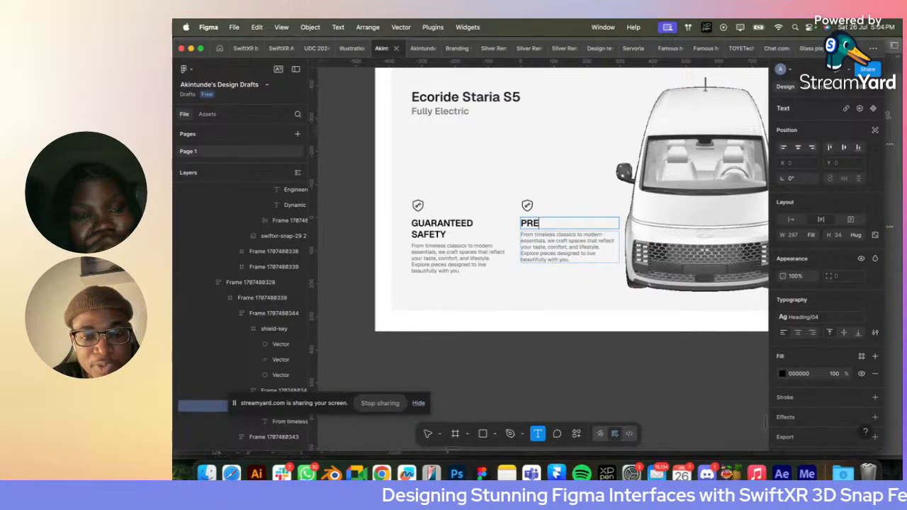
pyautogui.write('MIUM')
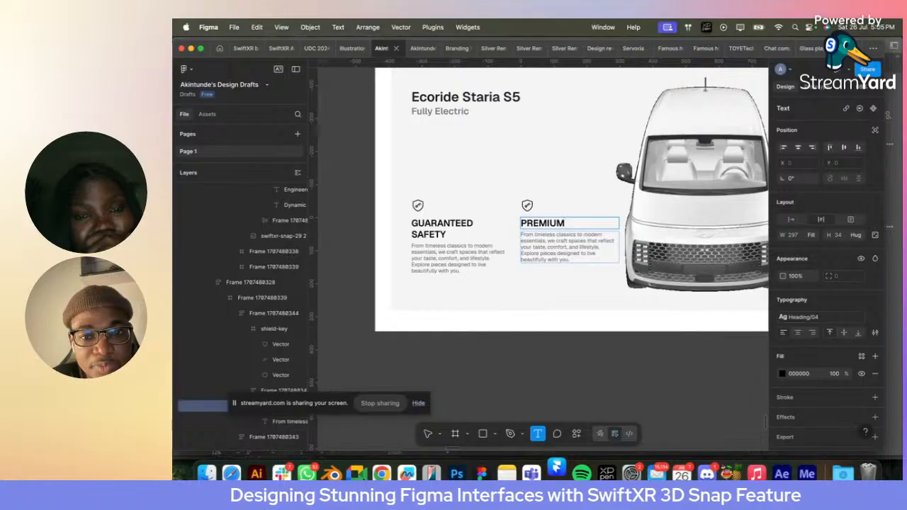
pyautogui.press('Return')
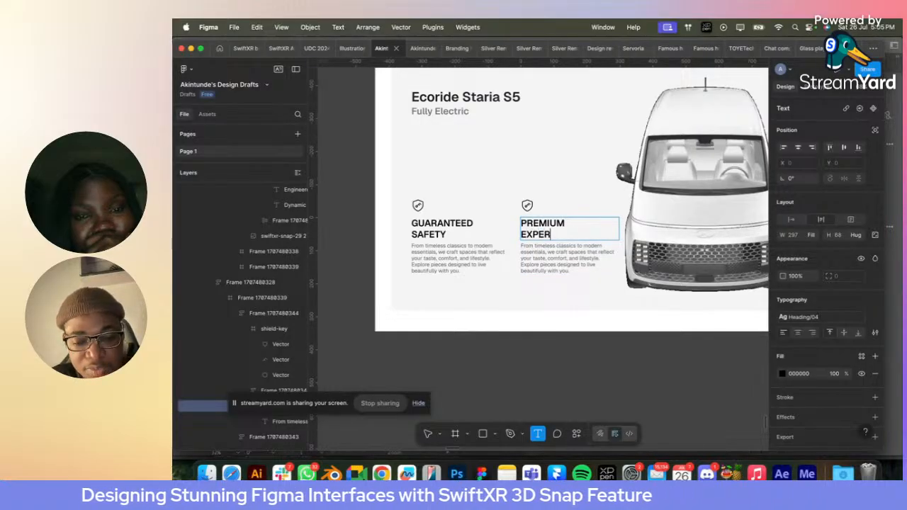
pyautogui.press('Escape')
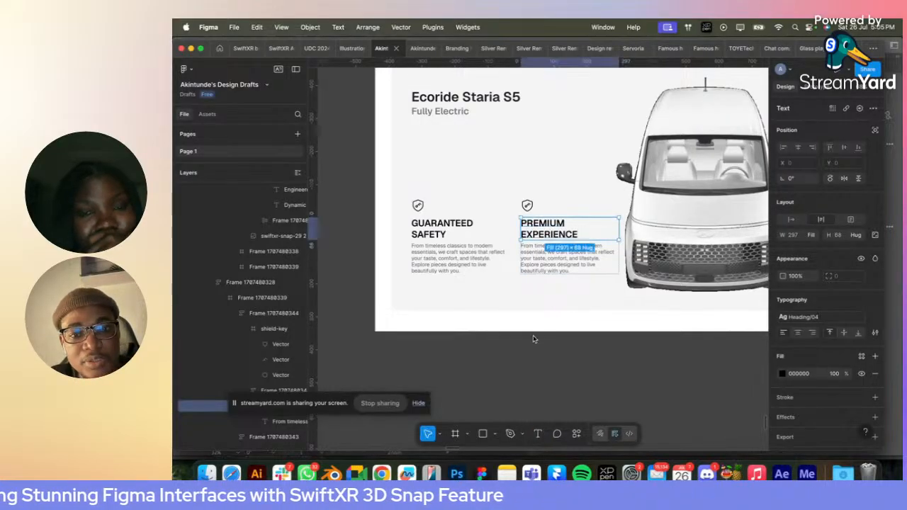
pyautogui.click(533, 339)
# - Preview the Desktop - 7 page as a prototype, check it from the hero down to the Ecoride Staria S5 section, and return to the design file
pyautogui.scroll(5, 538, 326)
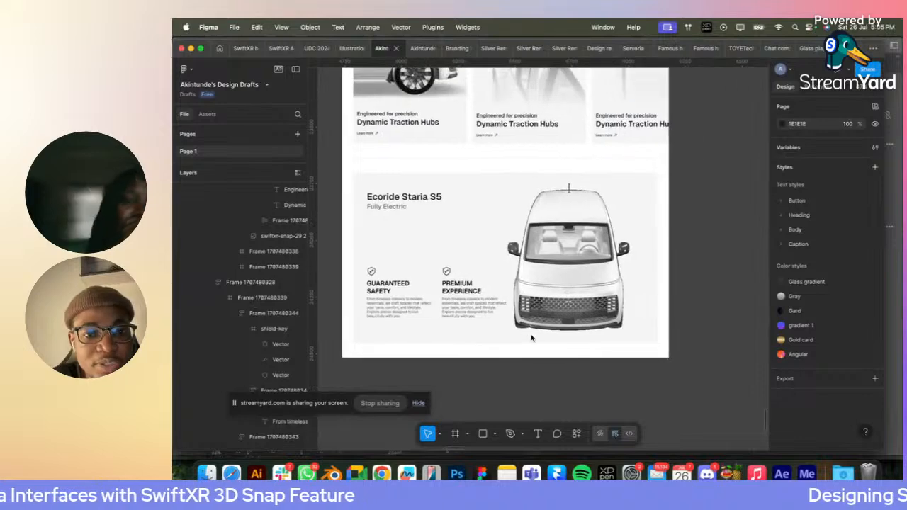
pyautogui.scroll(-5, 551, 315)
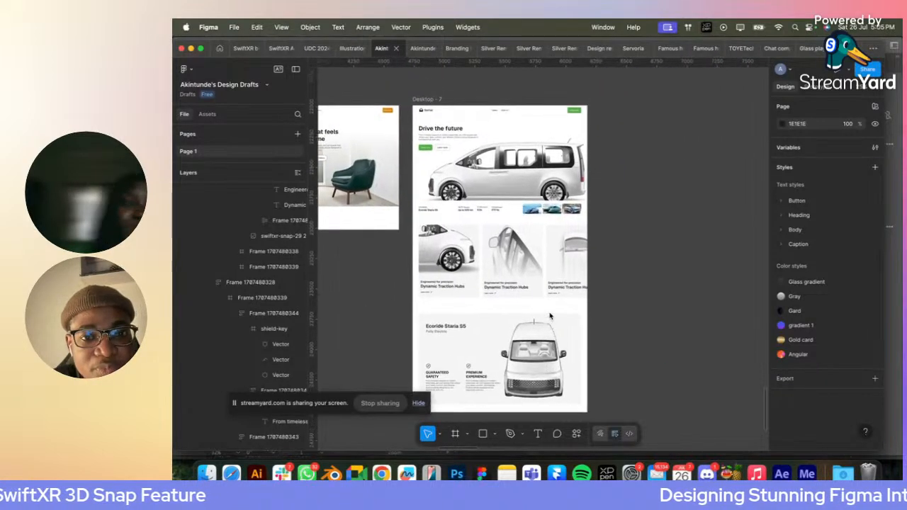
pyautogui.click(439, 103)
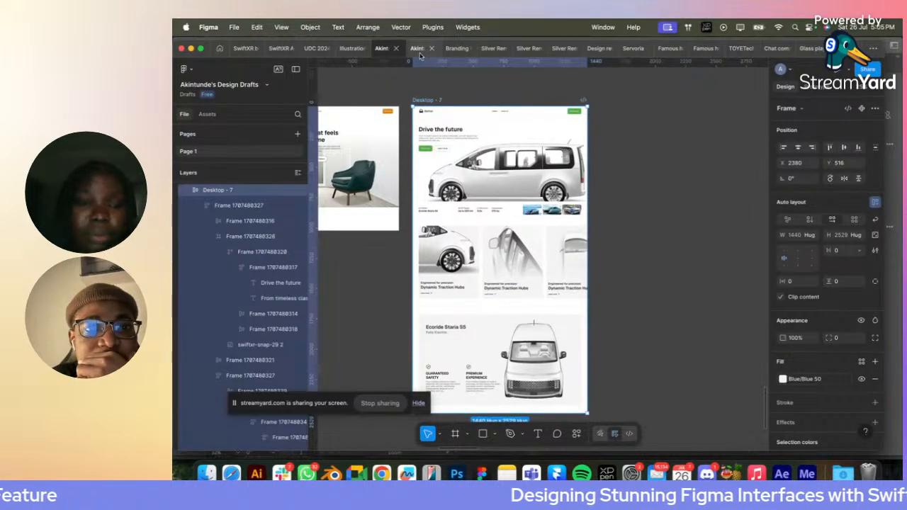
pyautogui.click(841, 73)
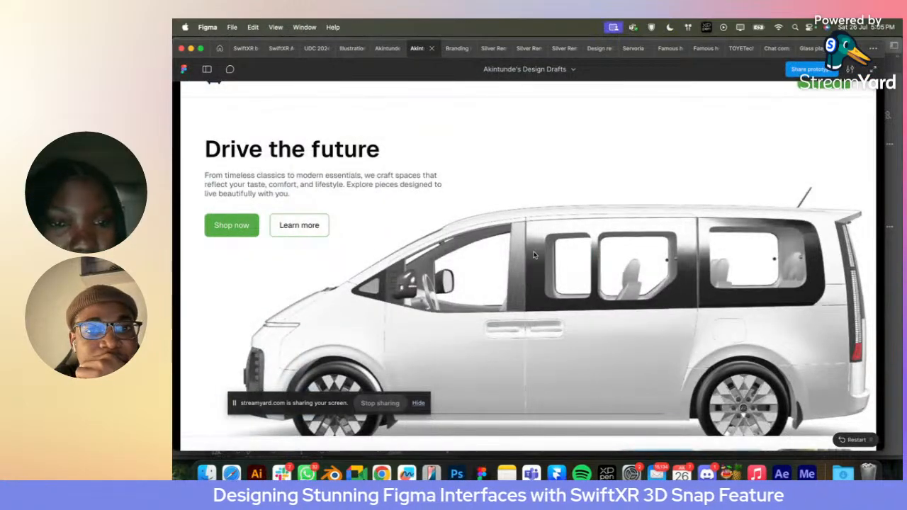
pyautogui.scroll(-2, 535, 255)
pyautogui.scroll(1, 535, 255)
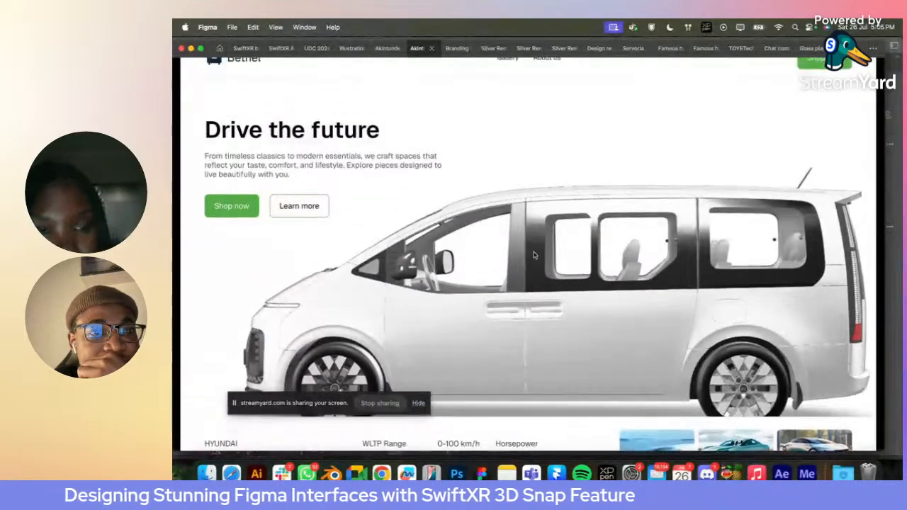
pyautogui.scroll(1, 535, 255)
pyautogui.scroll(-5, 535, 255)
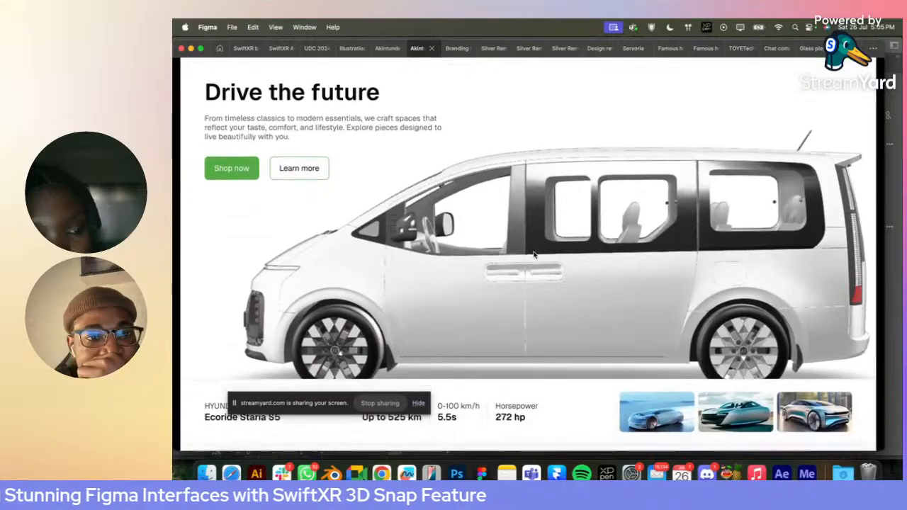
pyautogui.scroll(-8, 534, 255)
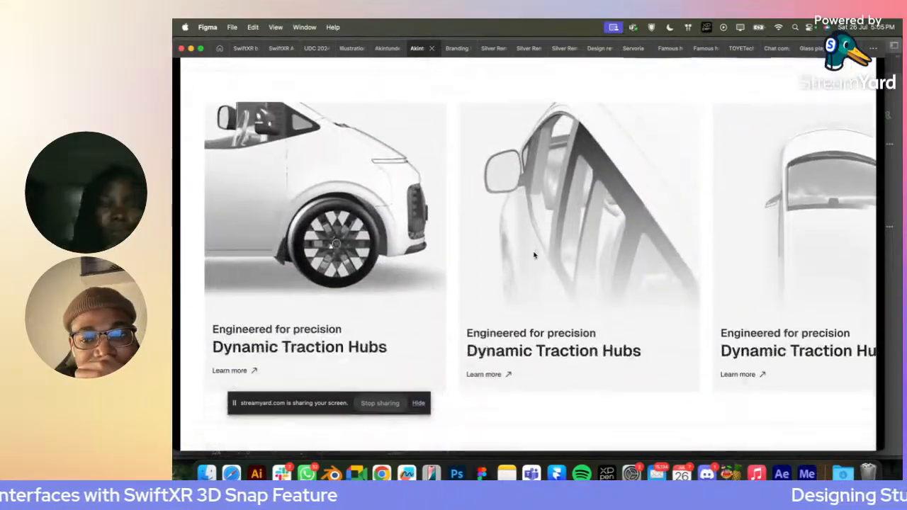
pyautogui.scroll(-3, 535, 256)
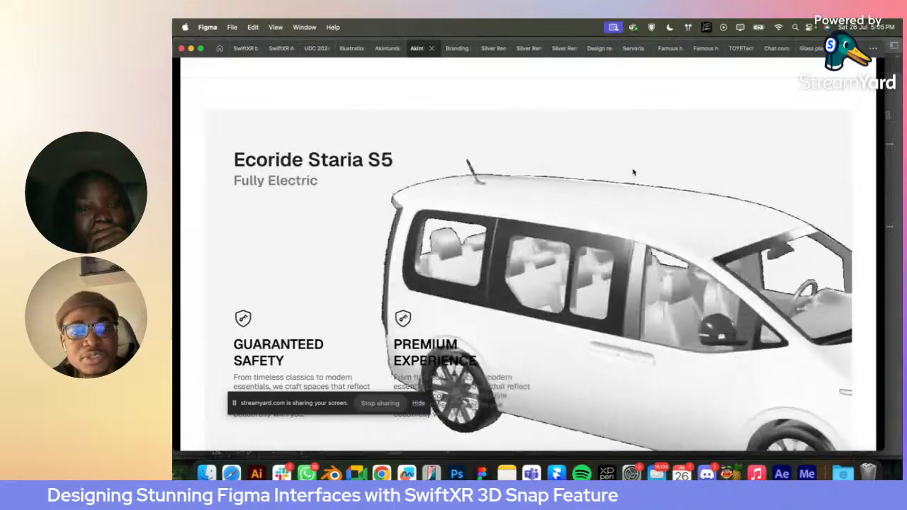
pyautogui.click(380, 50)
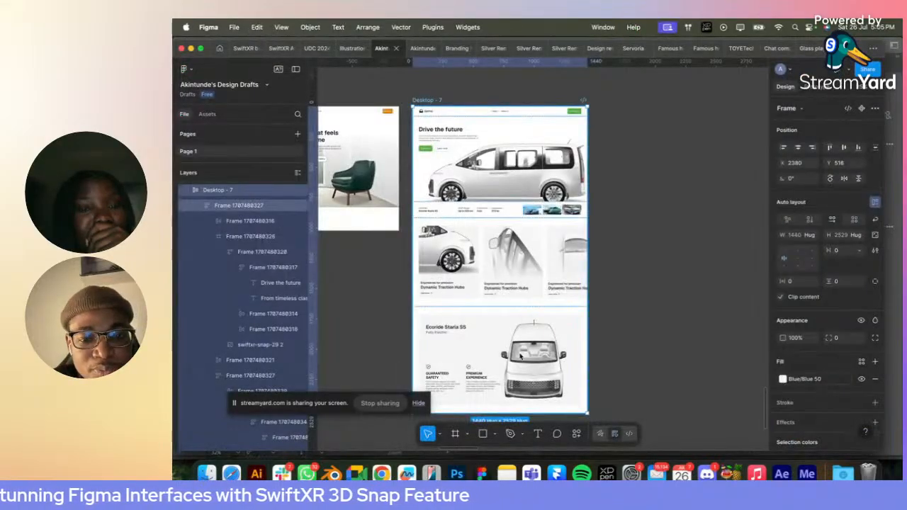
# - Bring swiftxr-snap-32.png from Downloads onto the canvas, scale it down to about 844 × 844, and cut it
pyautogui.scroll(-2, 521, 356)
pyautogui.click(206, 473)
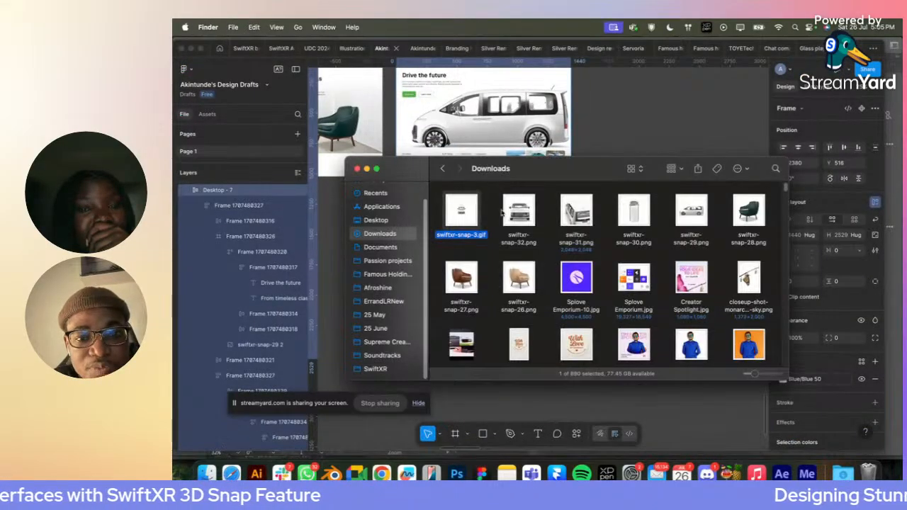
pyautogui.moveTo(518, 210); pyautogui.dragTo(629, 141)
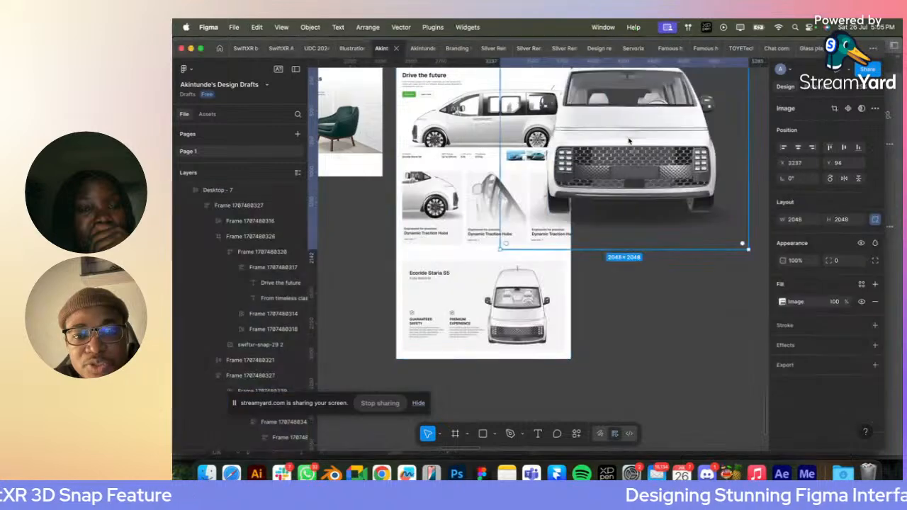
pyautogui.moveTo(748, 249); pyautogui.dragTo(589, 179)
pyautogui.press('Delete')
# - Collapse the two feature block layers of the Ecoride Staria S5 section, then unlock and select its rotating van GIF
pyautogui.click(510, 316)
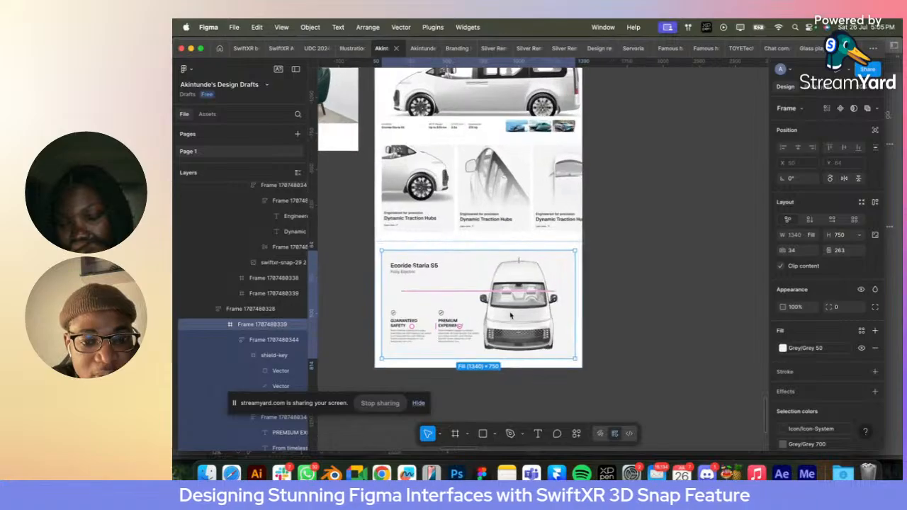
pyautogui.scroll(2, 508, 319)
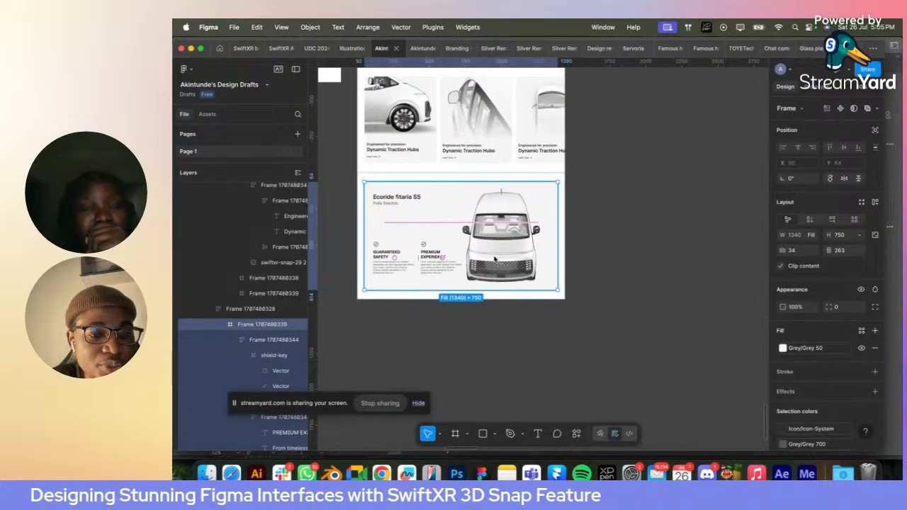
pyautogui.click(236, 340)
pyautogui.click(252, 346)
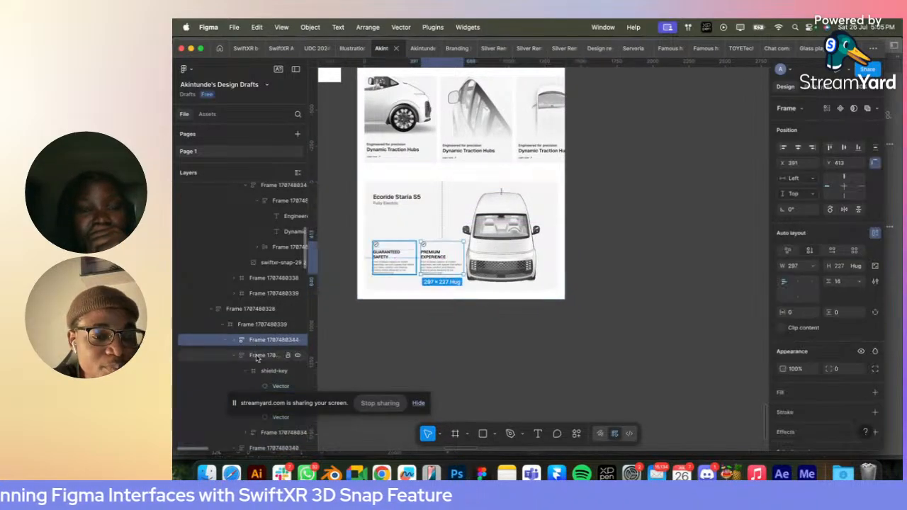
pyautogui.click(256, 357)
pyautogui.click(235, 356)
pyautogui.click(261, 371)
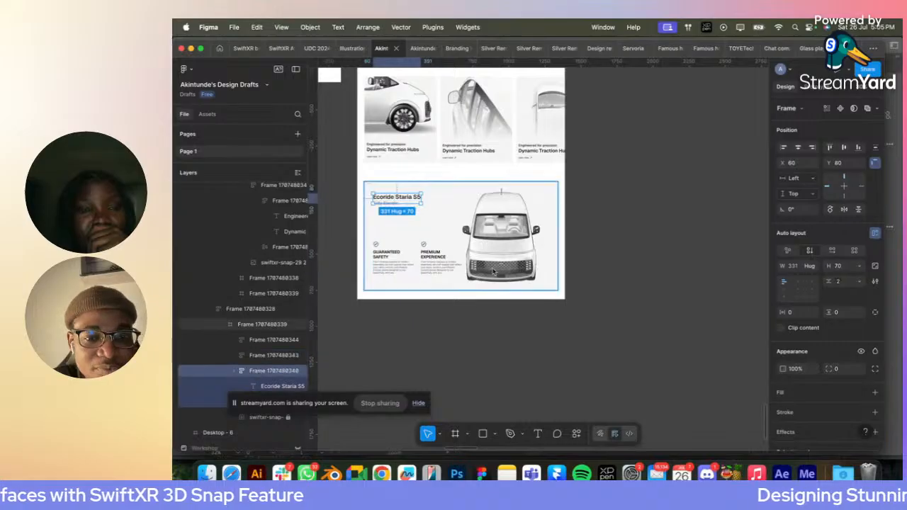
pyautogui.click(508, 251)
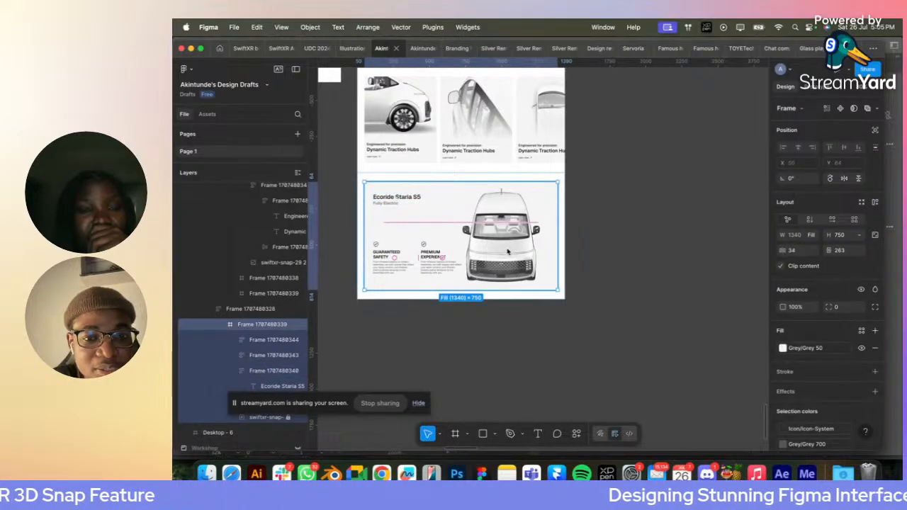
pyautogui.click(288, 417)
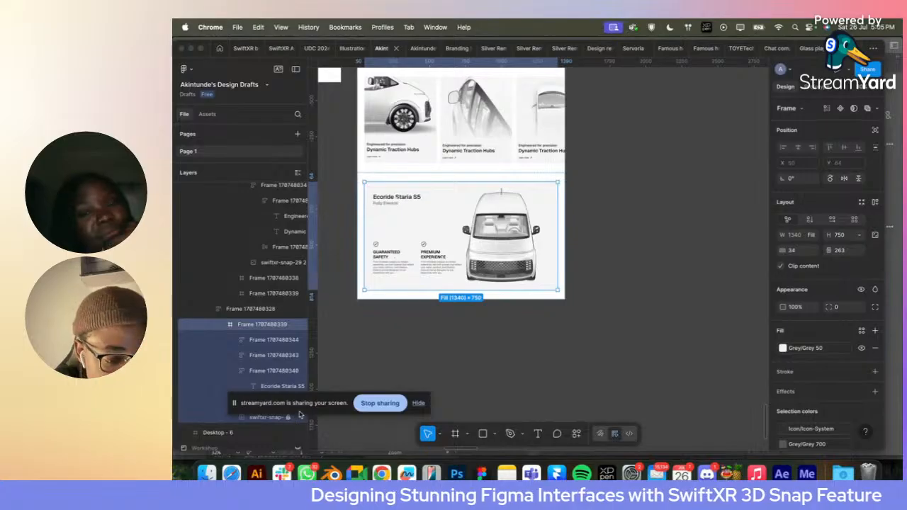
pyautogui.scroll(-5, 260, 382)
pyautogui.click(287, 343)
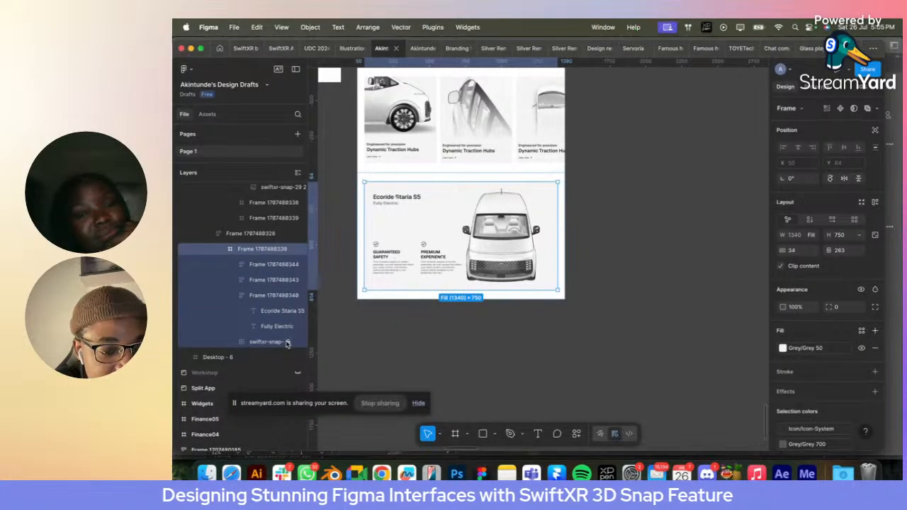
pyautogui.click(501, 259)
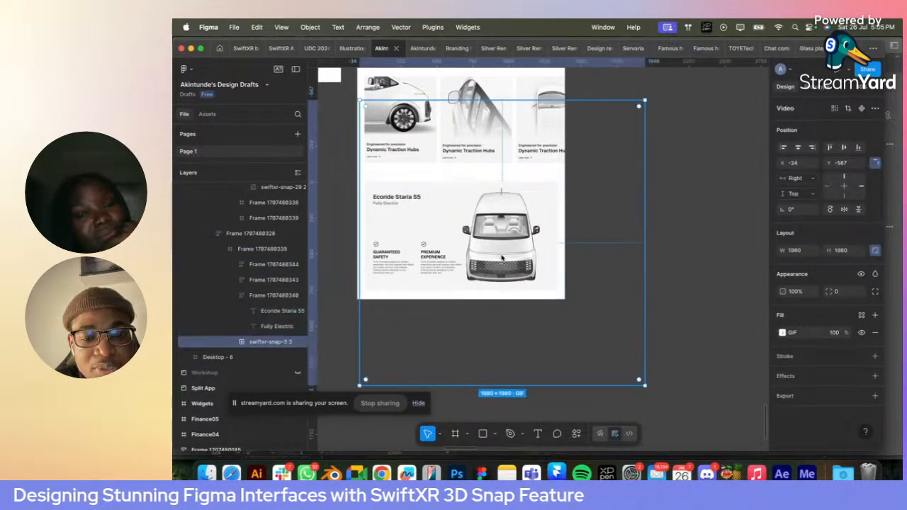
# - Duplicate the Desktop - 7 page beside itself at about X 4169, Y 516
pyautogui.scroll(-5, 500, 258)
pyautogui.click(449, 131)
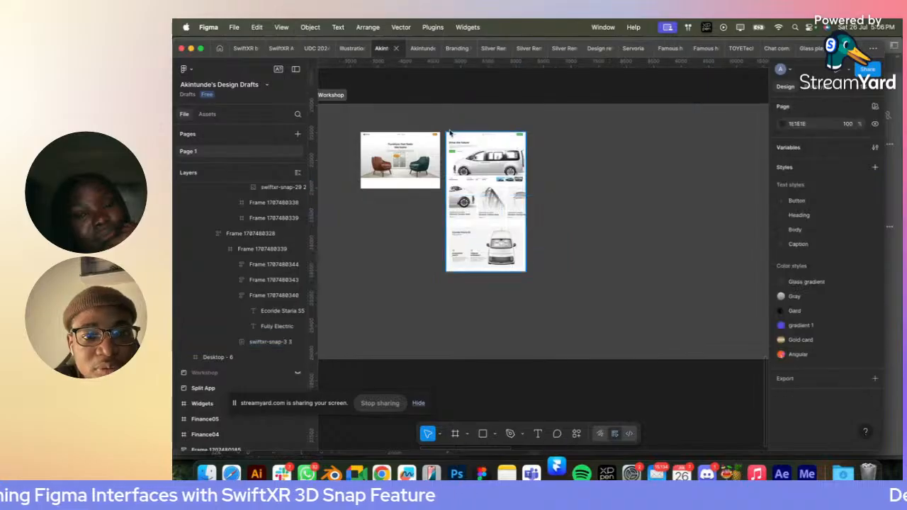
pyautogui.moveTo(449, 133); pyautogui.dragTo(549, 133)
# - Replace the duplicated page's van GIF with the cut swiftxr-snap-32 image, aligned to the section's right edge and vertical centre
pyautogui.scroll(5, 612, 262)
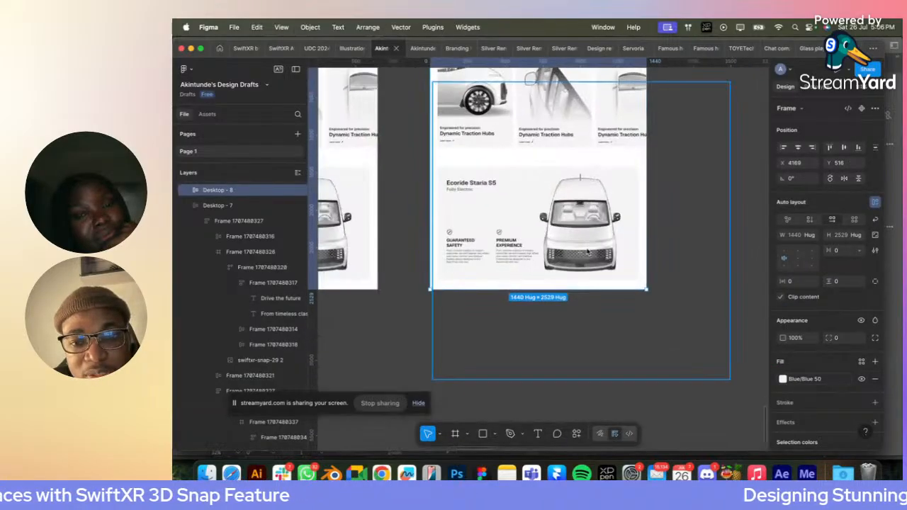
pyautogui.keyDown('super'); pyautogui.click(586, 251); pyautogui.keyUp('super')
pyautogui.rightClick(586, 250)
pyautogui.click(642, 171)
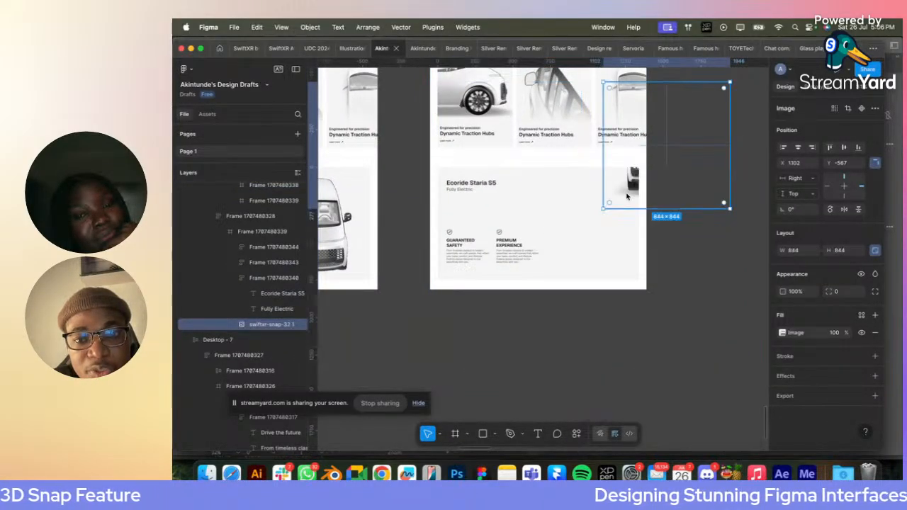
pyautogui.click(812, 146)
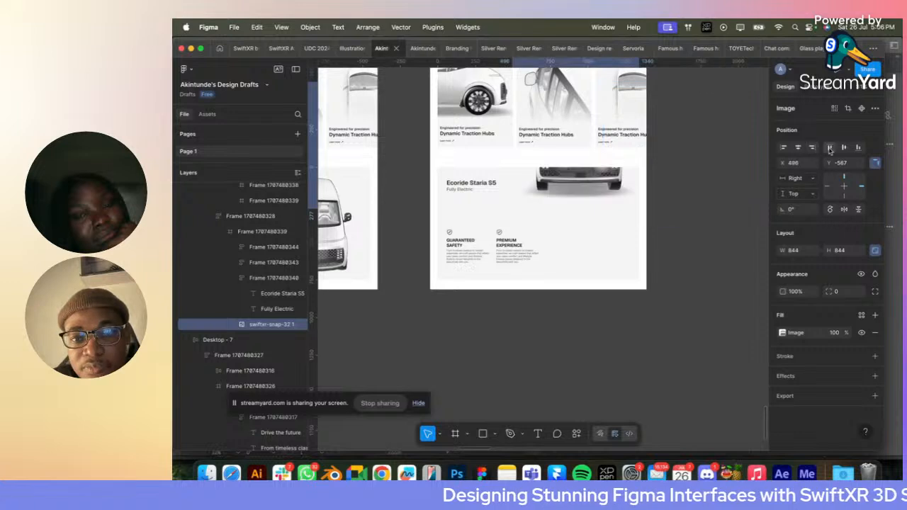
pyautogui.click(859, 147)
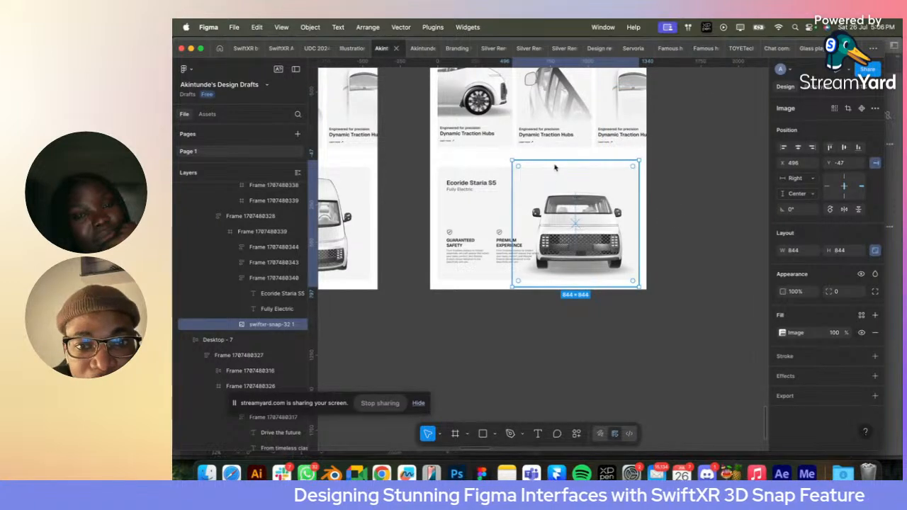
# - Enlarge the front-view van image to about 1210 × 1210 and place it at about X 528, Y -256, cropped by the section's right edge
pyautogui.moveTo(552, 160); pyautogui.dragTo(535, 139)
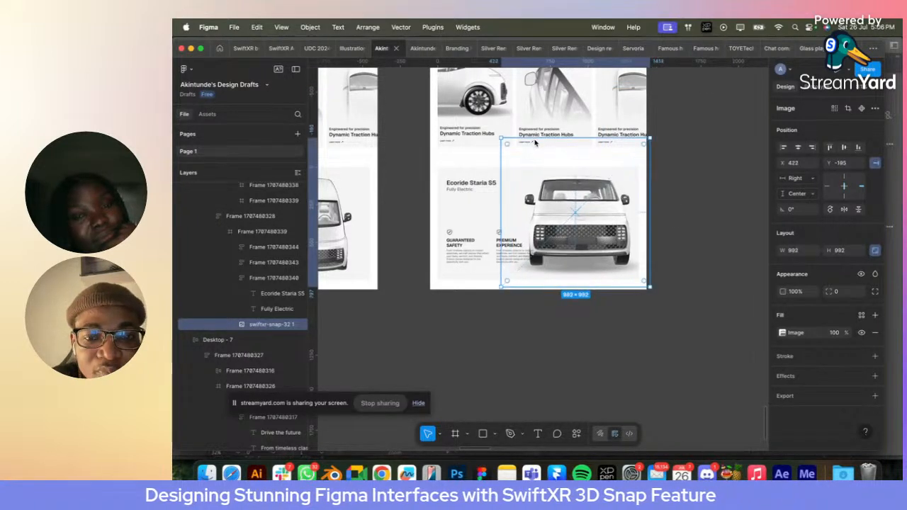
pyautogui.moveTo(567, 207); pyautogui.dragTo(599, 208)
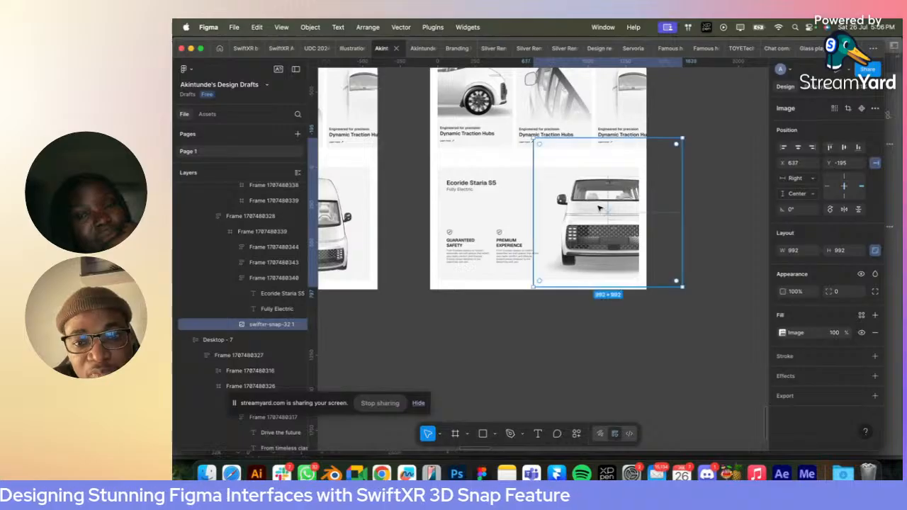
pyautogui.moveTo(685, 209); pyautogui.dragTo(689, 209)
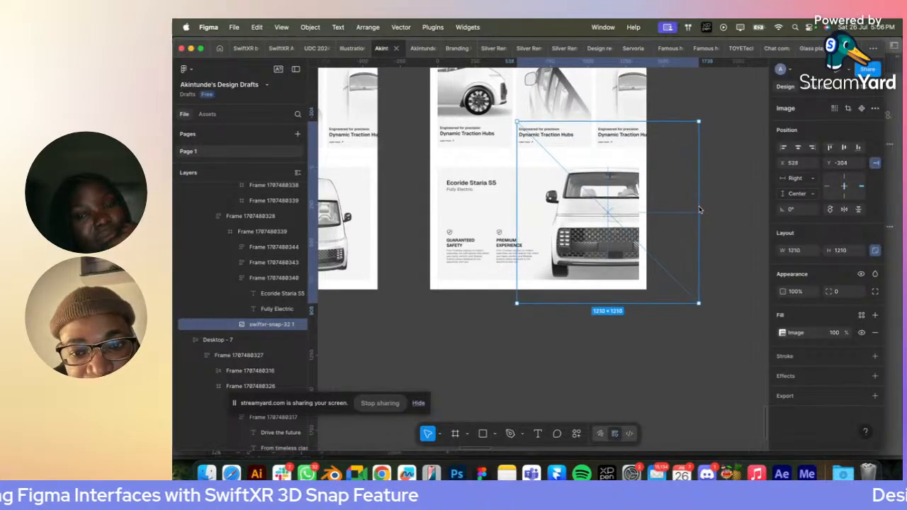
pyautogui.click(722, 190)
pyautogui.click(621, 212)
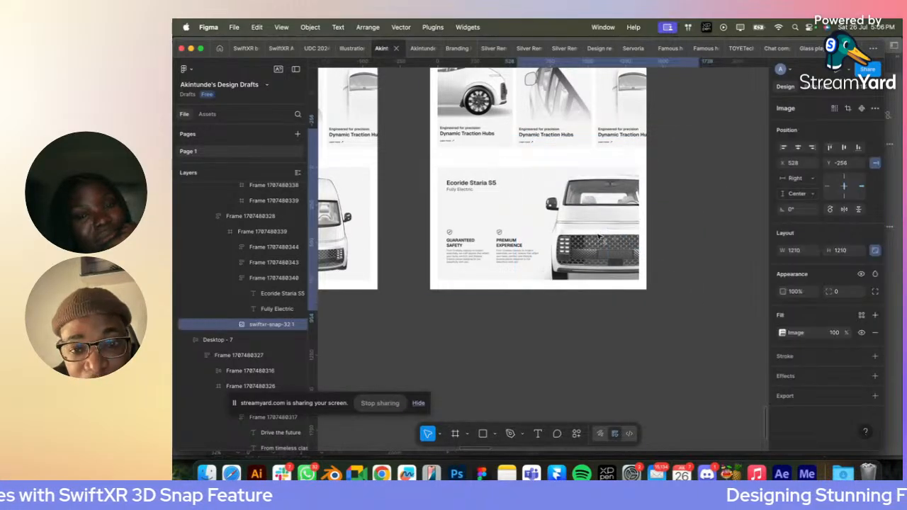
pyautogui.click(730, 120)
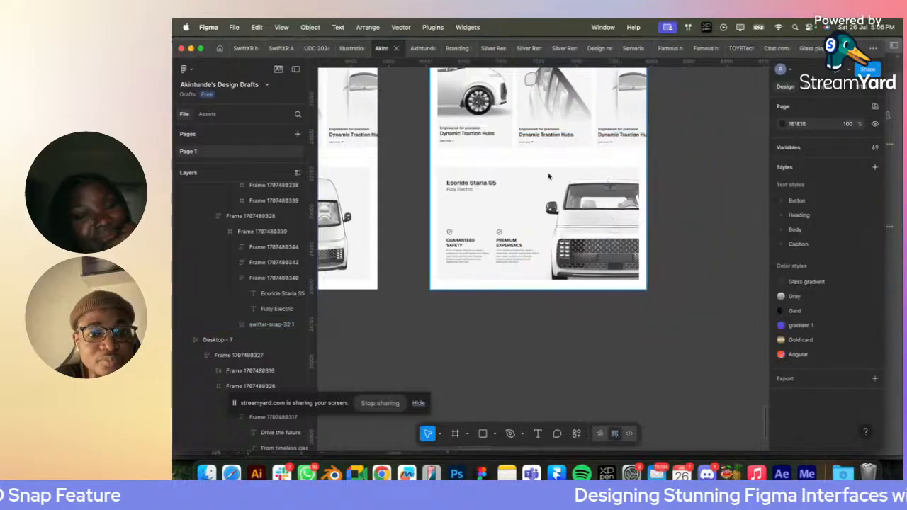
# - Preview the Desktop - 8 page as a prototype and hide the list of flows
pyautogui.scroll(2, 494, 202)
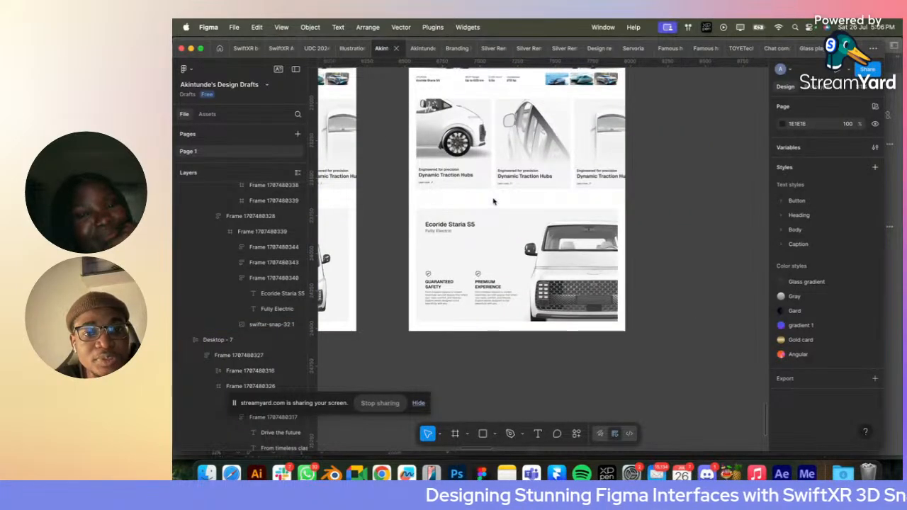
pyautogui.click(419, 49)
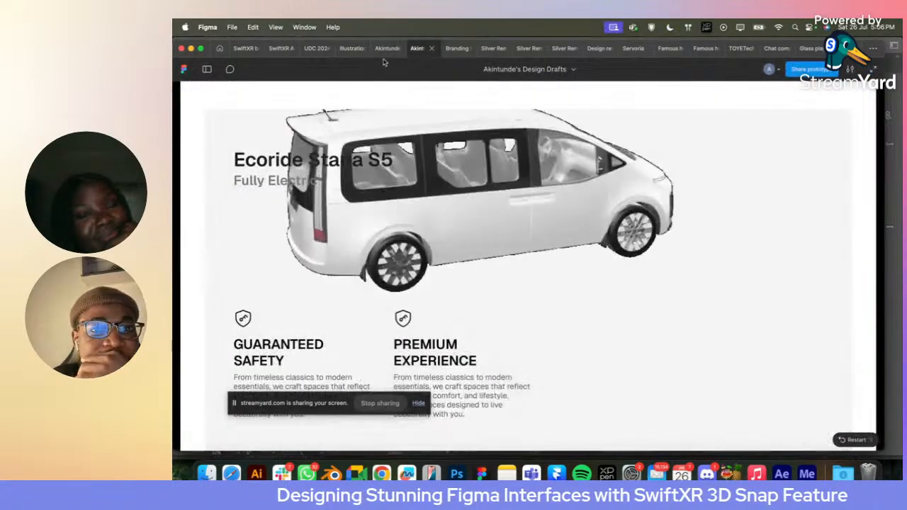
pyautogui.click(387, 48)
pyautogui.scroll(3, 454, 147)
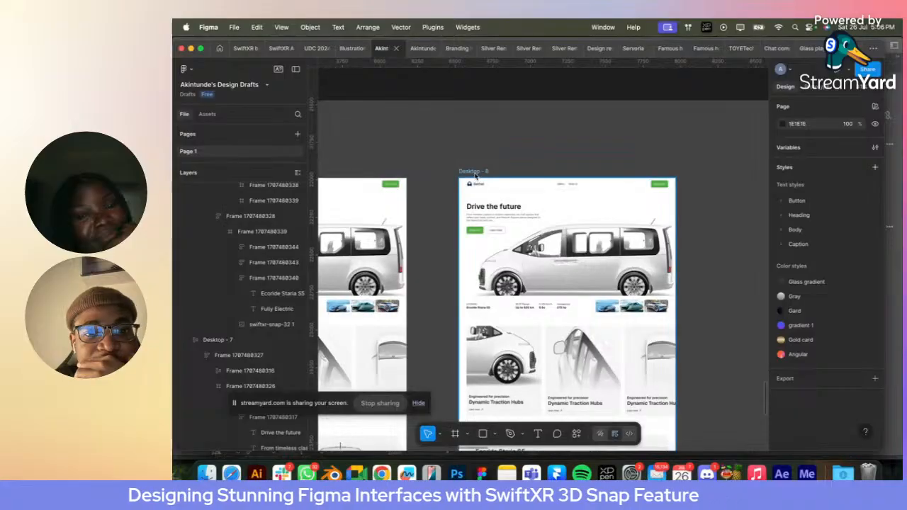
pyautogui.click(473, 171)
pyautogui.click(840, 70)
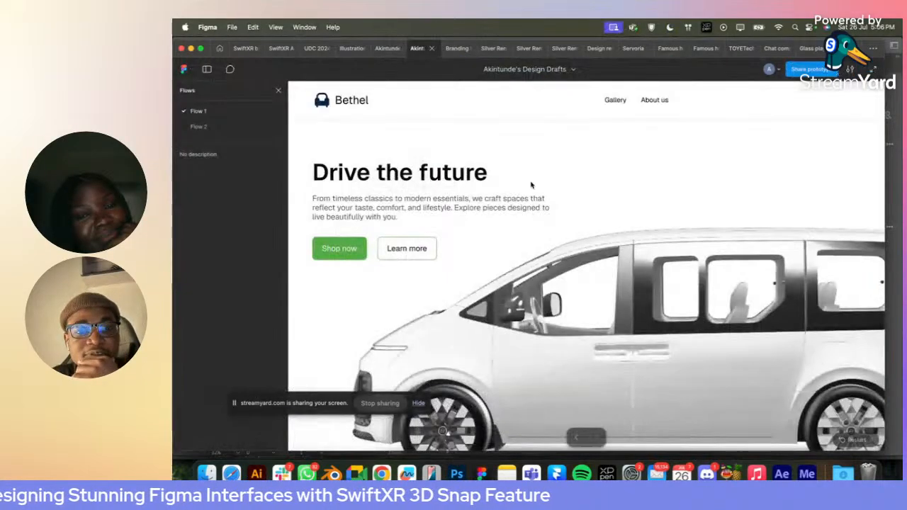
pyautogui.click(279, 93)
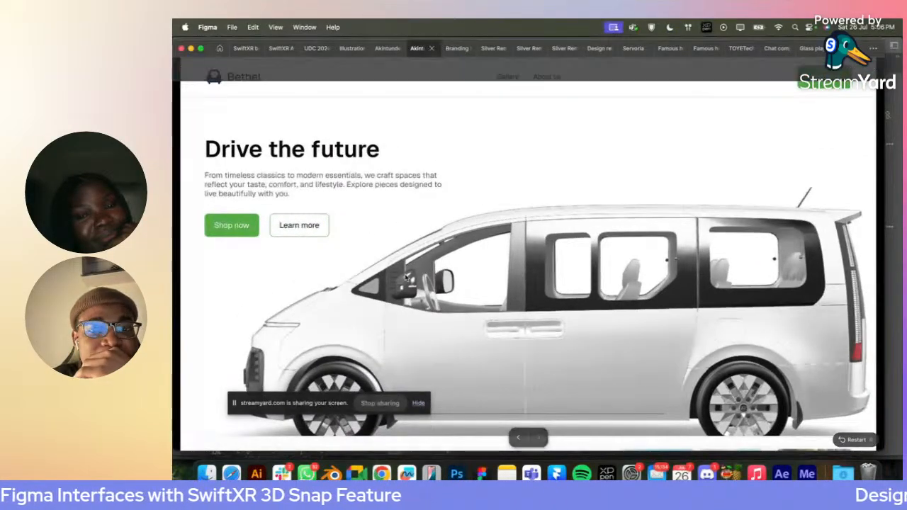
# - Examine the whole previewed page, from the Drive the future hero through the Dynamic Traction Hubs cards to the Ecoride Staria S5 section
pyautogui.scroll(-10, 405, 278)
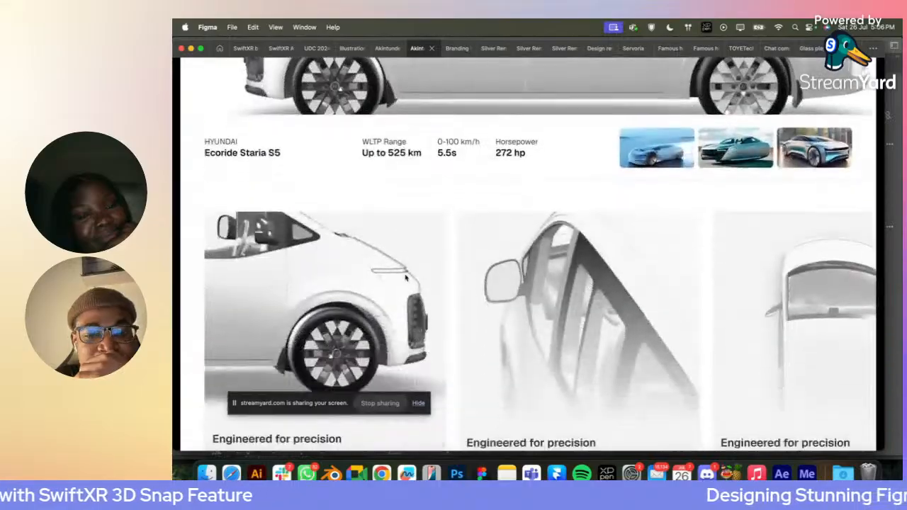
pyautogui.scroll(-8, 405, 278)
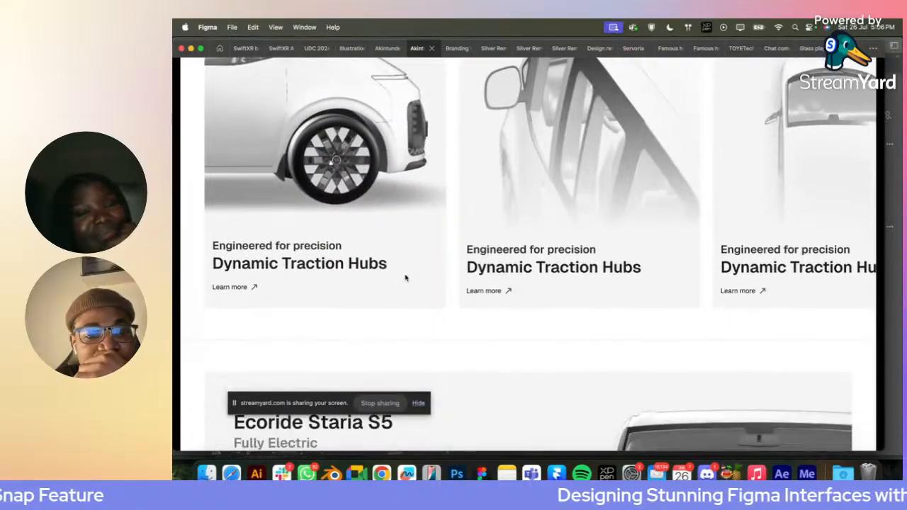
pyautogui.scroll(-1, 405, 278)
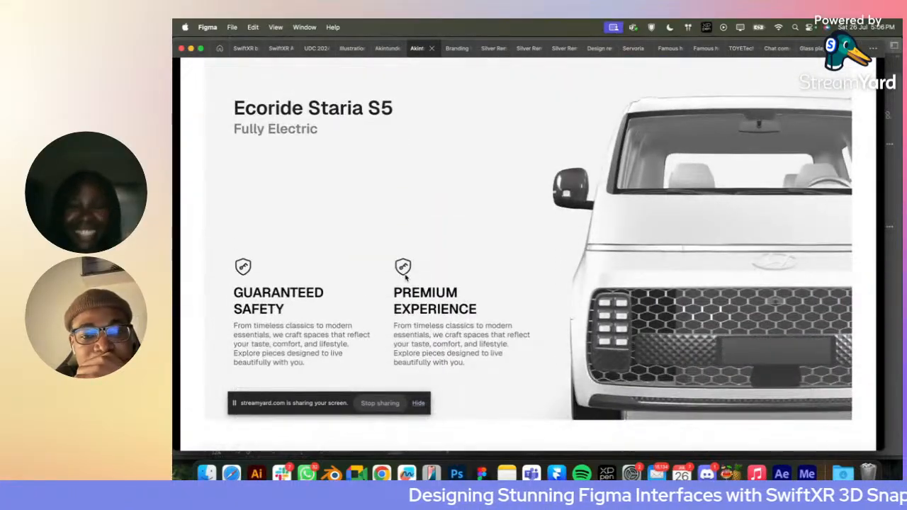
pyautogui.scroll(1, 405, 278)
pyautogui.scroll(-1, 405, 278)
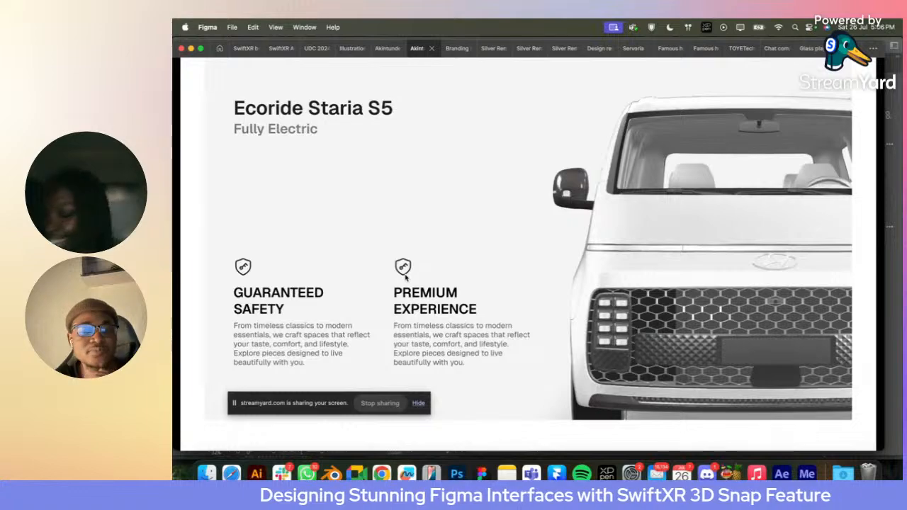
pyautogui.scroll(2, 405, 278)
pyautogui.scroll(-10, 405, 278)
pyautogui.scroll(10, 405, 278)
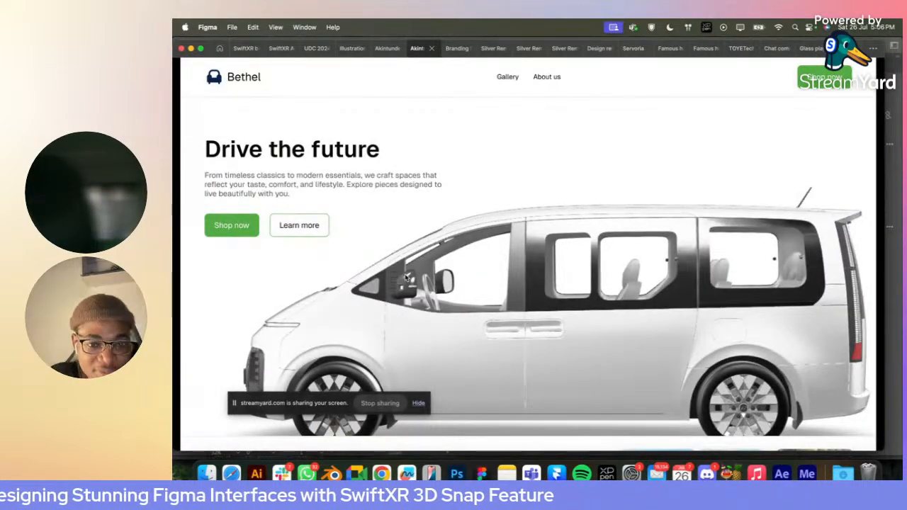
pyautogui.scroll(-2, 474, 291)
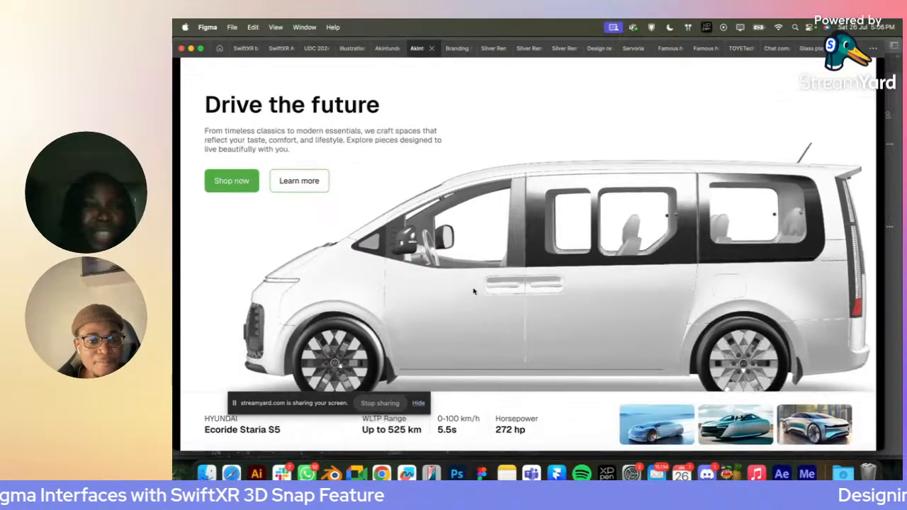
pyautogui.scroll(2, 474, 291)
pyautogui.scroll(-8, 474, 291)
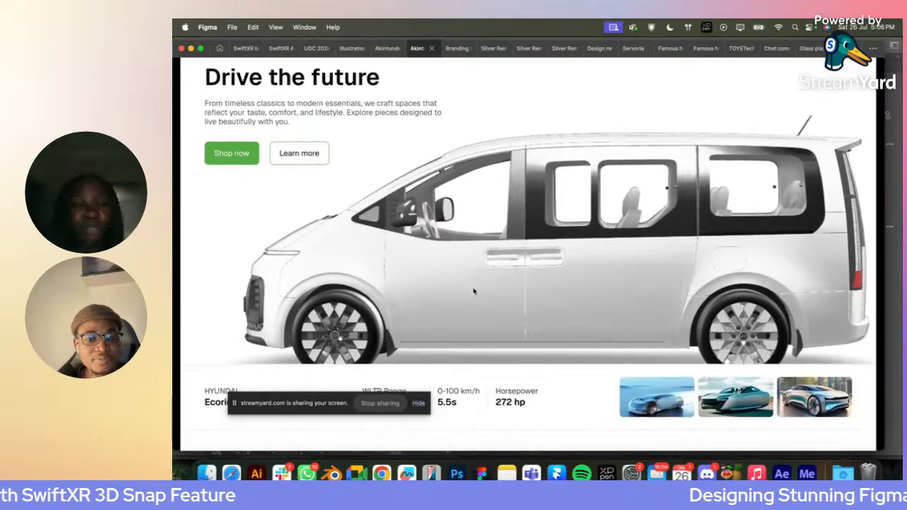
pyautogui.scroll(-10, 474, 290)
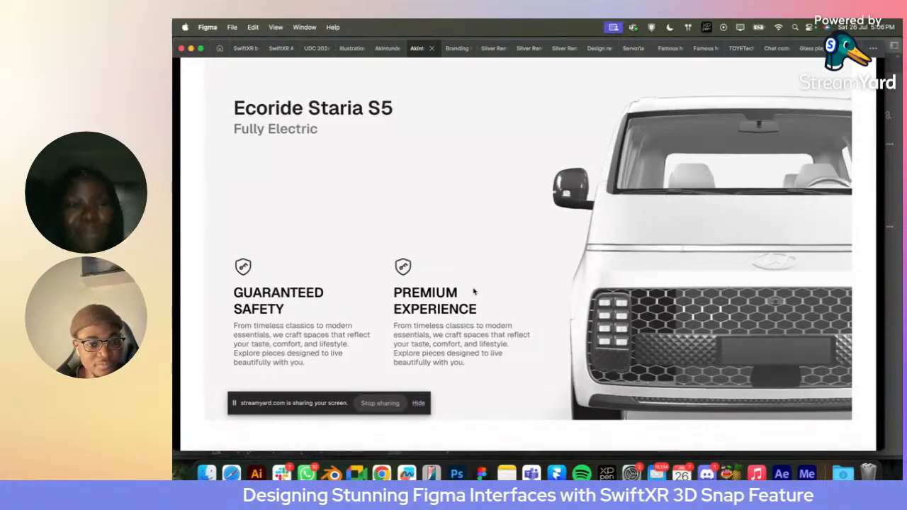
pyautogui.scroll(3, 474, 291)
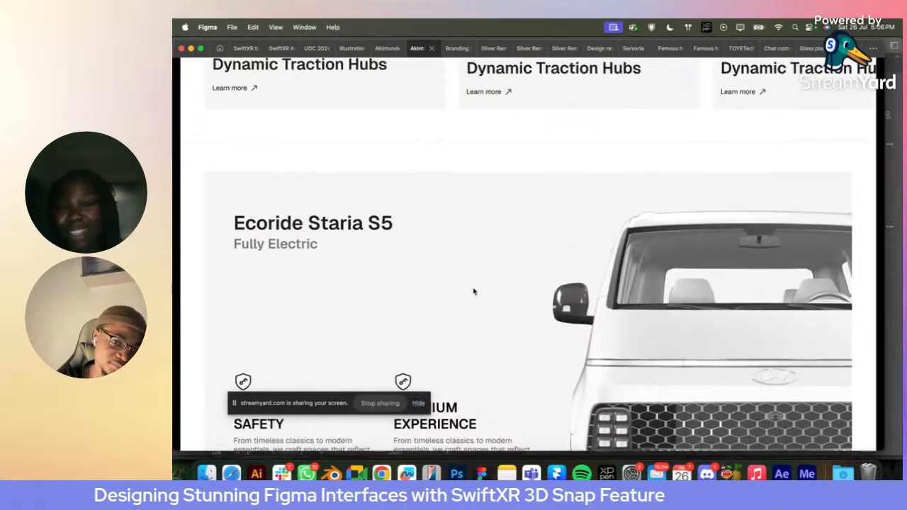
pyautogui.scroll(6, 474, 291)
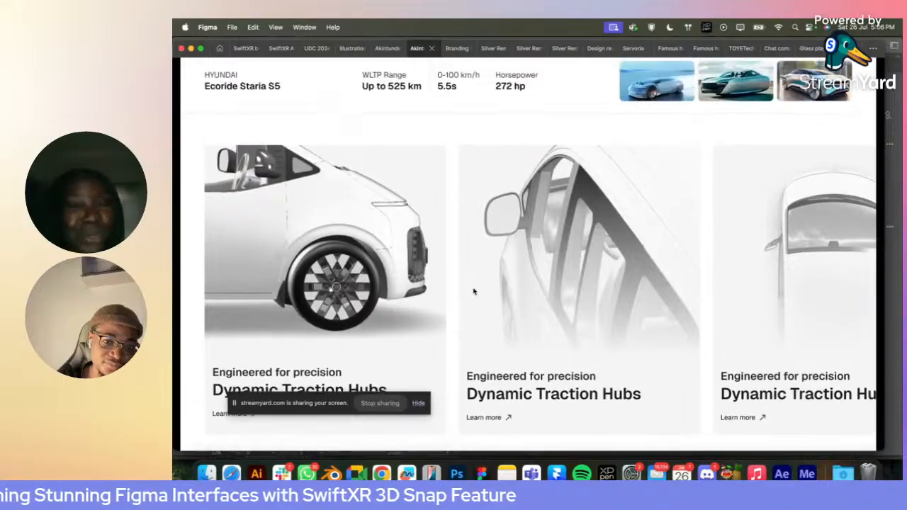
pyautogui.scroll(8, 475, 292)
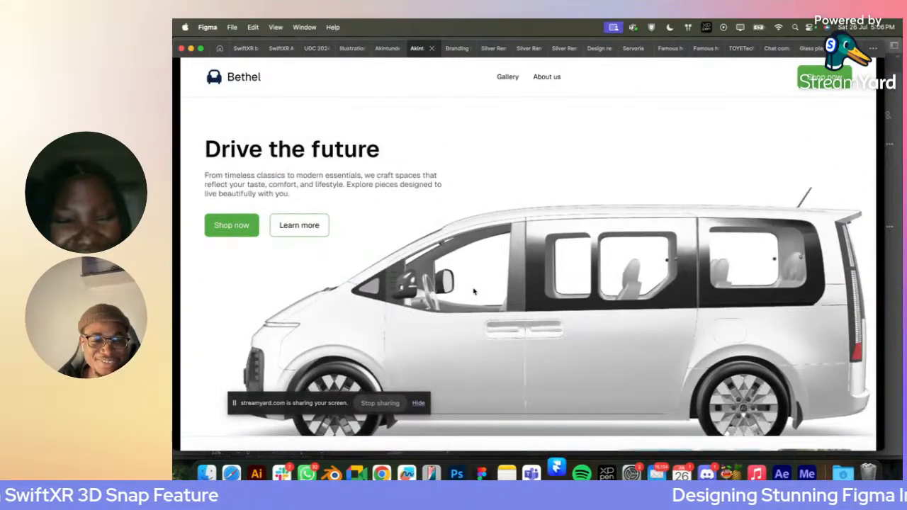
pyautogui.scroll(-2, 475, 291)
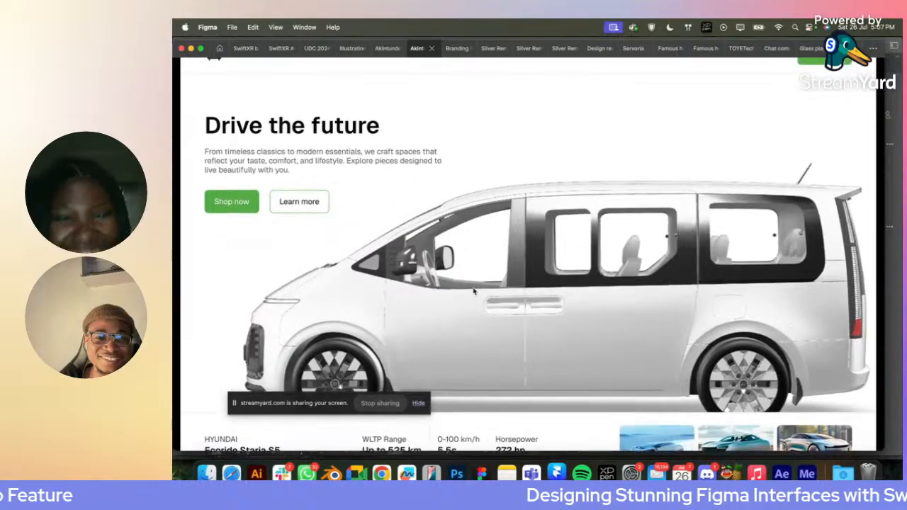
pyautogui.scroll(2, 474, 291)
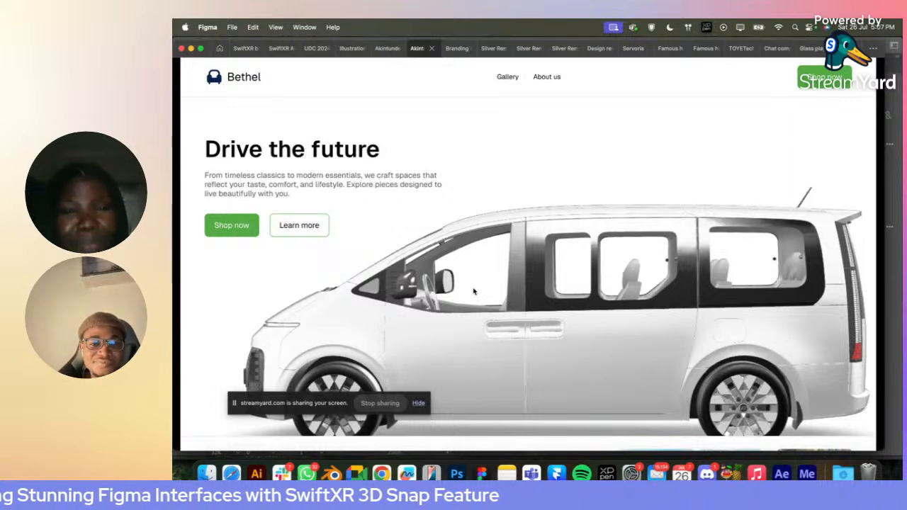
pyautogui.scroll(-4, 474, 291)
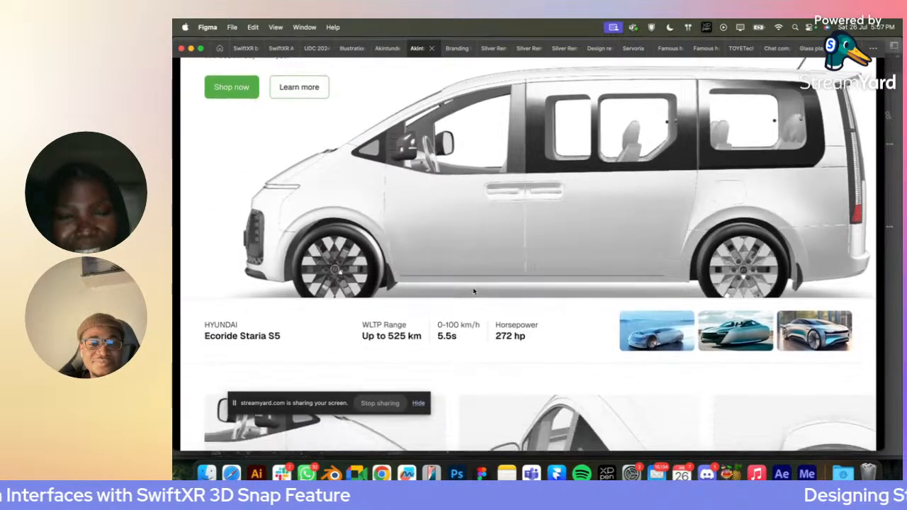
pyautogui.scroll(-5, 474, 292)
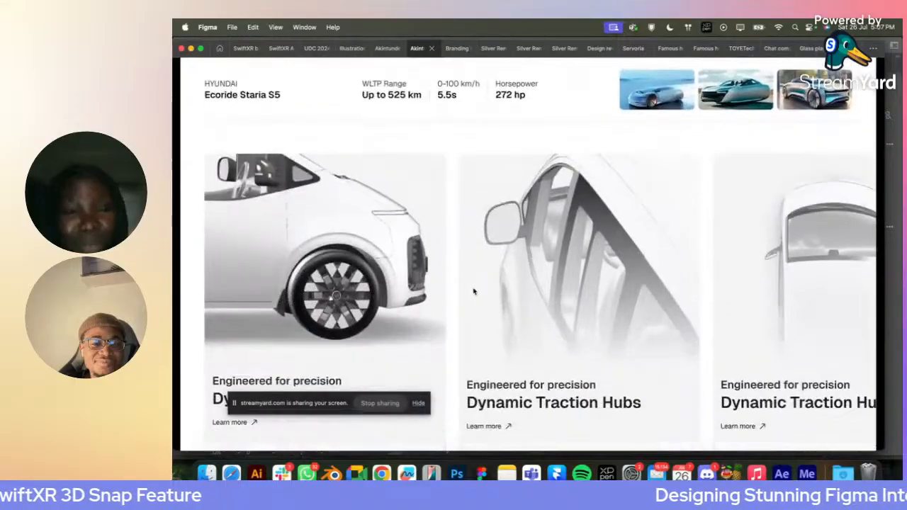
pyautogui.scroll(-5, 474, 291)
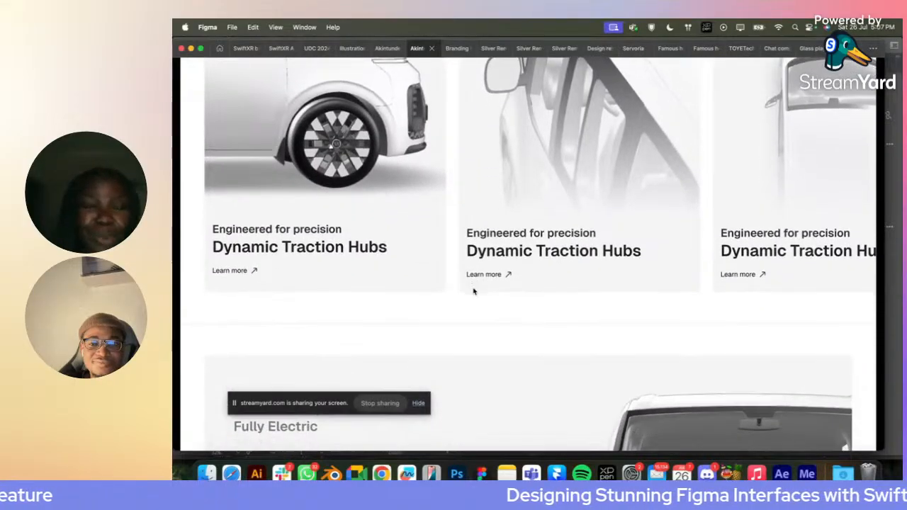
pyautogui.scroll(-5, 474, 291)
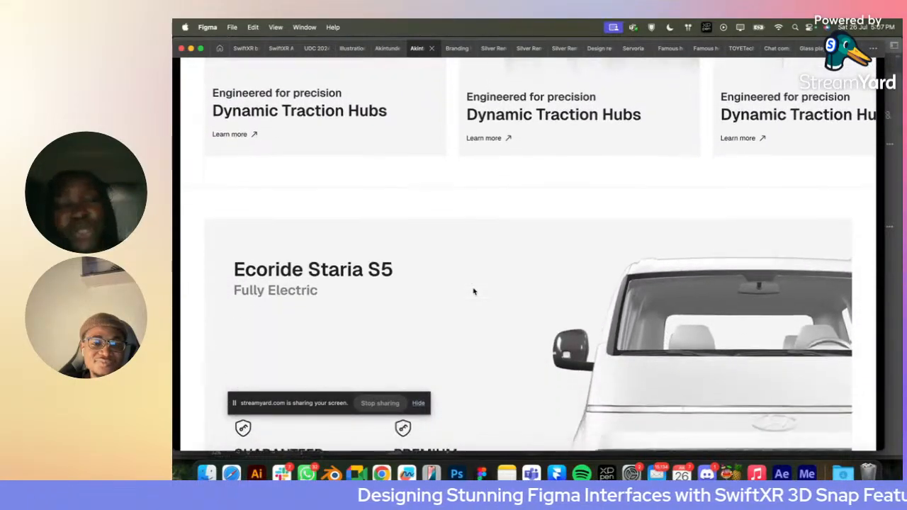
pyautogui.scroll(-4, 474, 291)
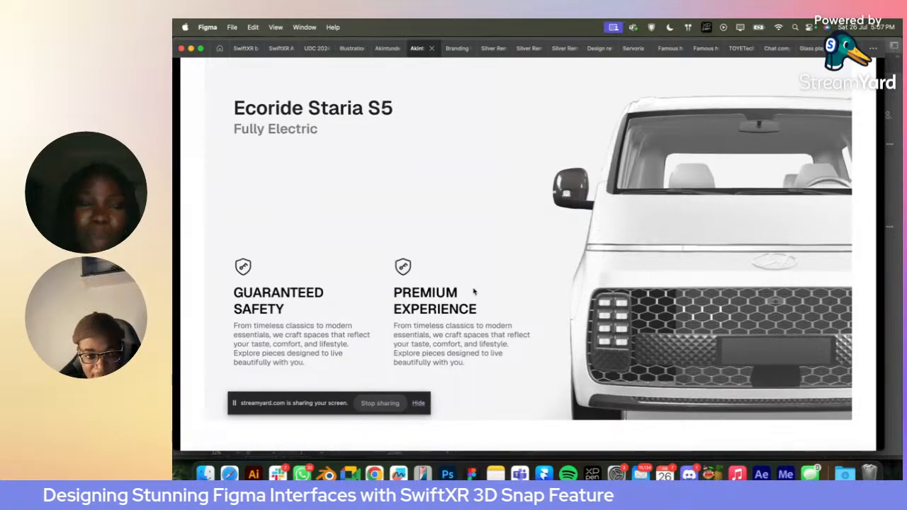
pyautogui.scroll(15, 473, 291)
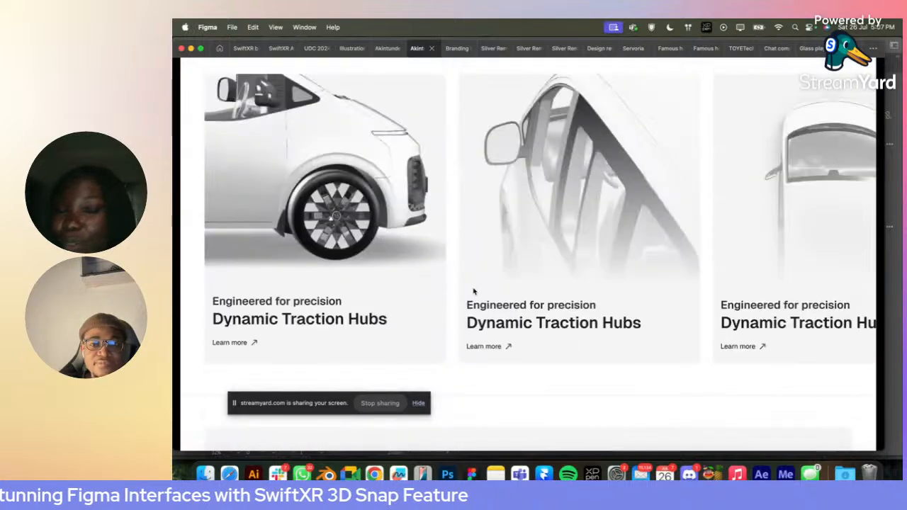
pyautogui.scroll(2, 474, 292)
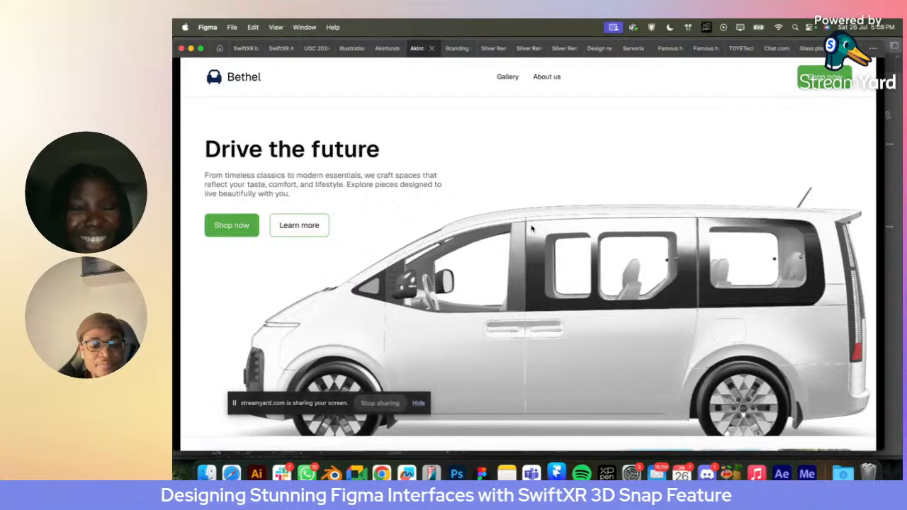
# - Switch to Chrome and bring up the StreamYard studio page of the live session
pyautogui.press('super+Tab')
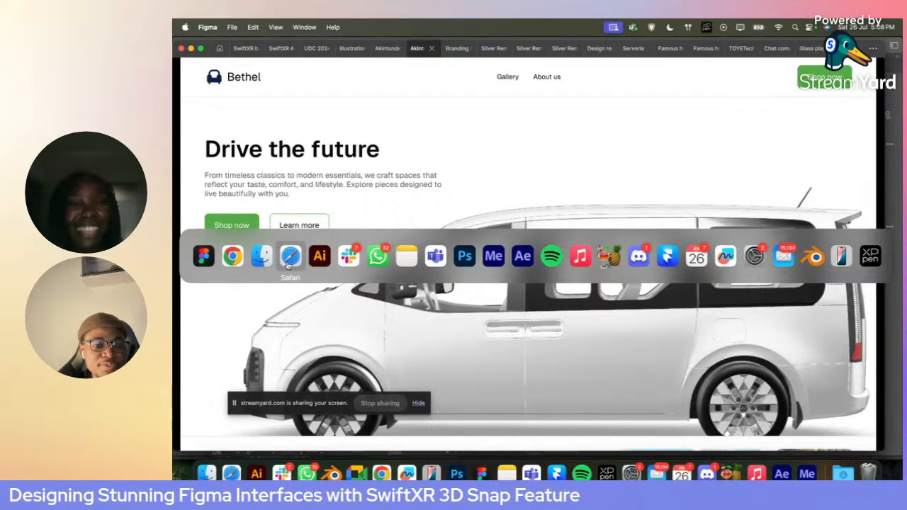
pyautogui.click(232, 257)
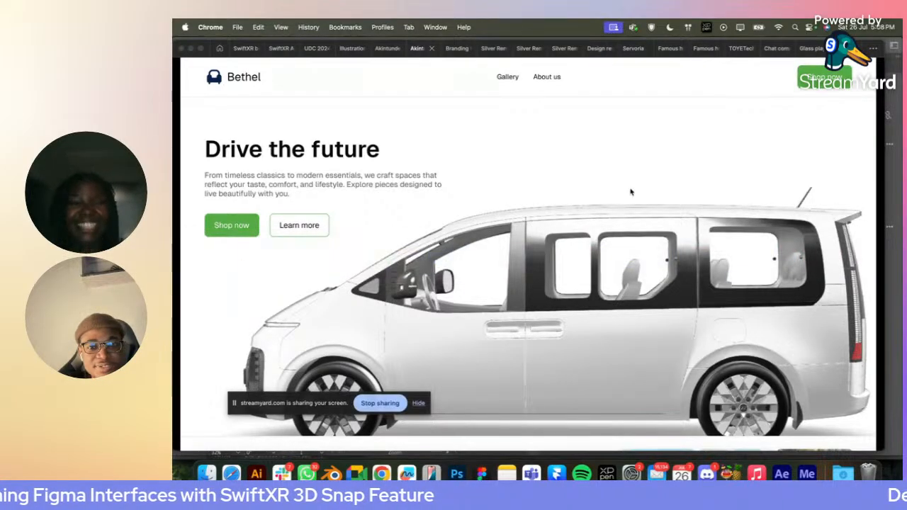
pyautogui.click(382, 473)
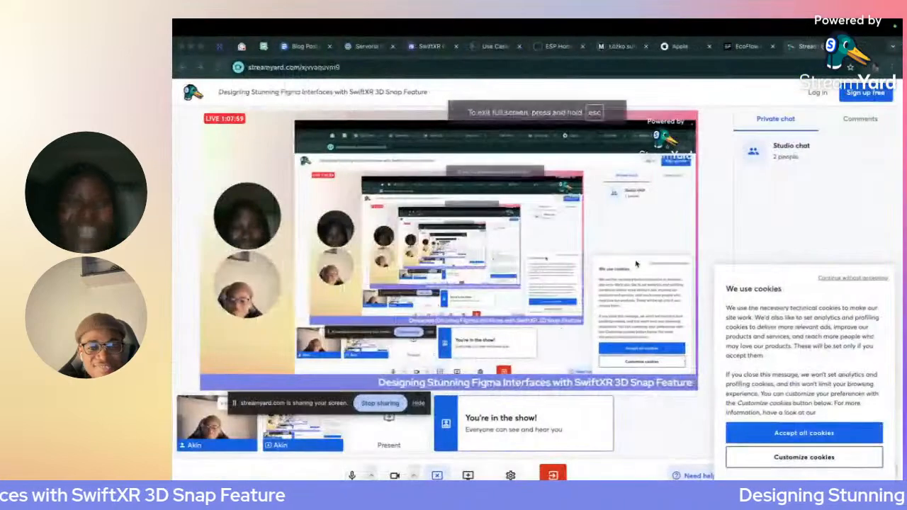